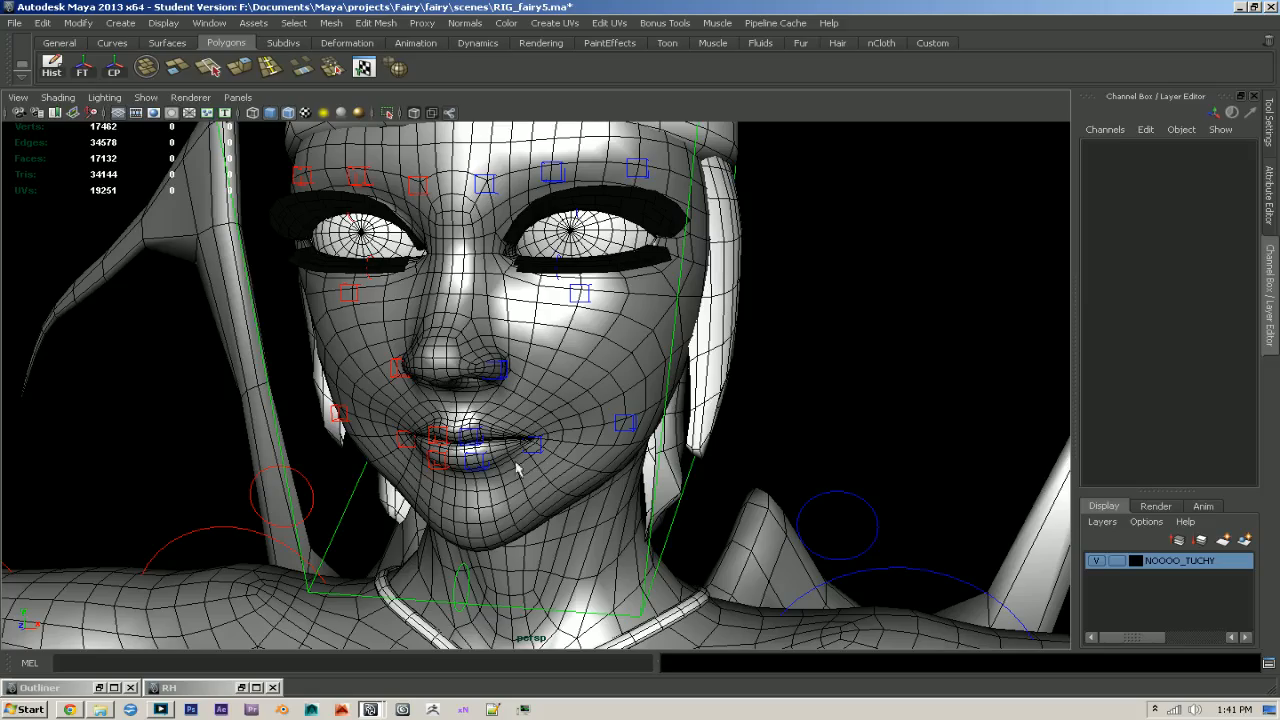
- Try rotating the fairy's head control to test the deformation, and undo the rotation
middle_click_drag(595, 355, 594, 398, "alt")
left_click_drag(690, 392, 600, 403, "alt")
right_click_drag(600, 403, 543, 425, "alt")
left_click_drag(543, 425, 588, 386, "alt")
right_click_drag(588, 386, 634, 347, "alt")
left_click(590, 316)
key("e")
left_click_drag(585, 300, 500, 300)
key("ctrl+z")
key("ctrl+z")
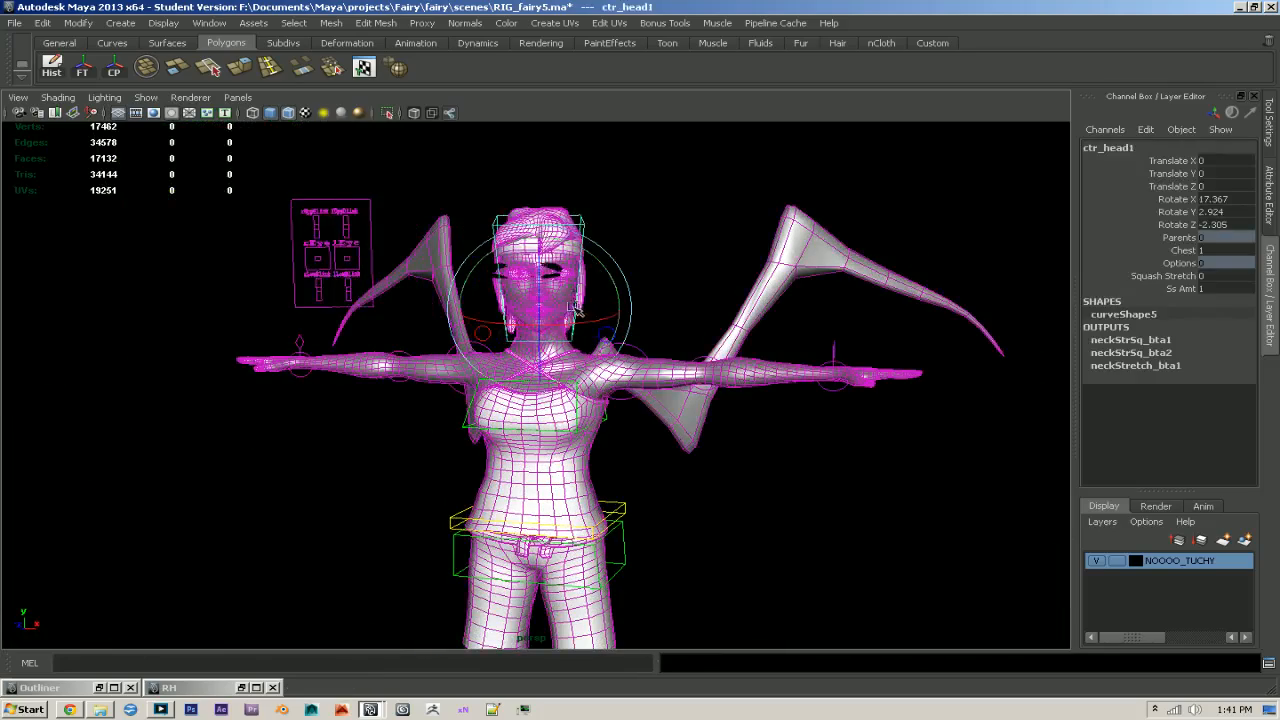
- Frame the face and delete the eyelash geometry from both eyes
key("f")
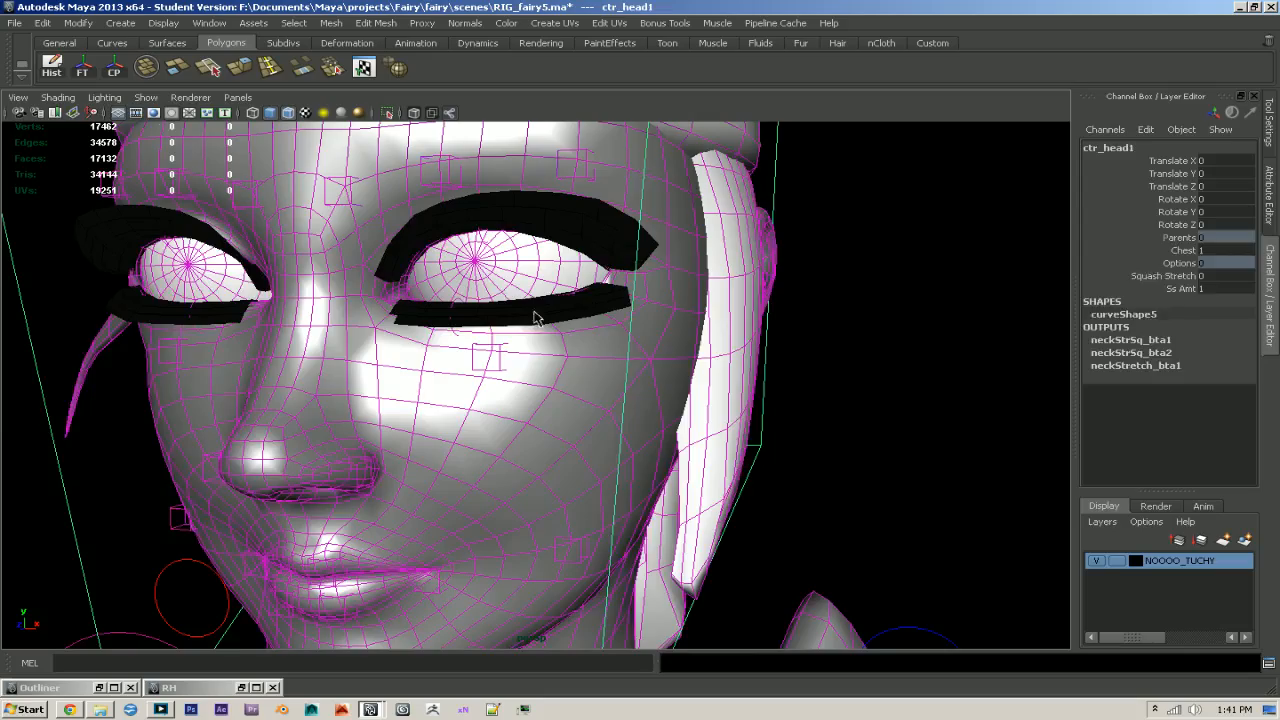
left_click(535, 318)
right_click_drag(923, 294, 900, 318, "alt")
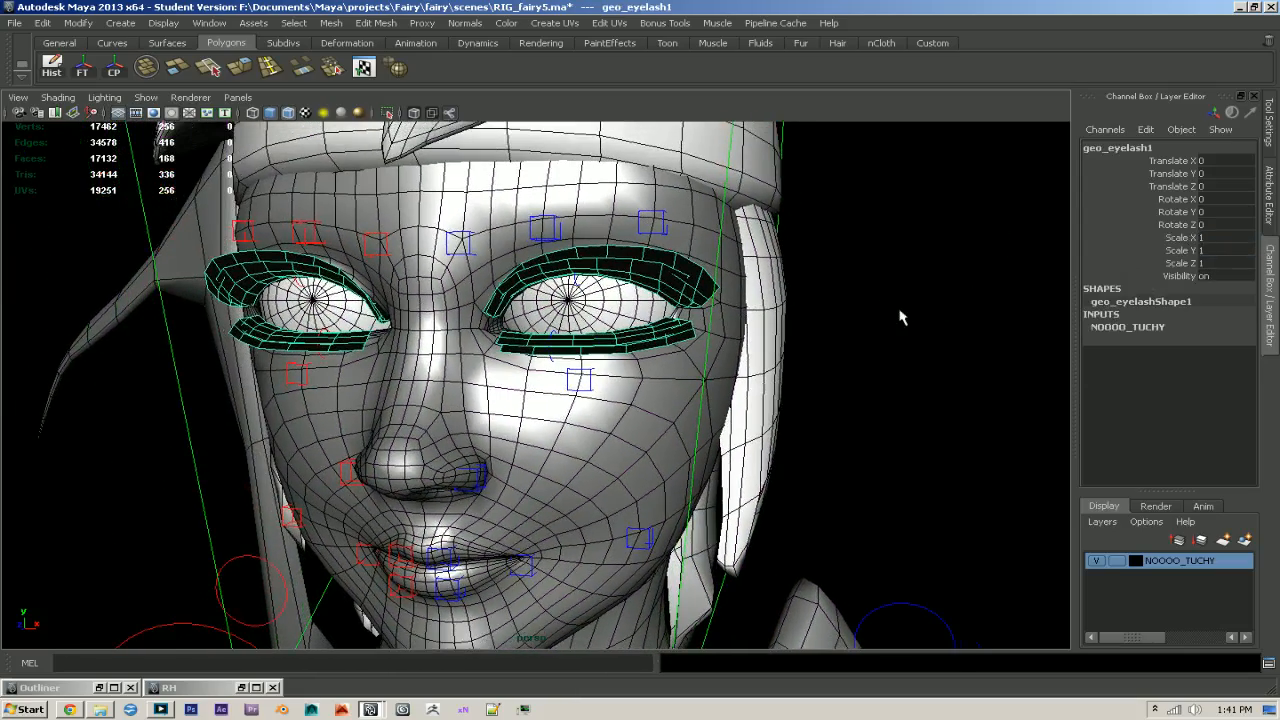
key("Delete")
mouse_move(741, 317)
left_mouse_down("alt")
mouse_move(725, 318)
mouse_move(745, 316)
left_mouse_up("alt")
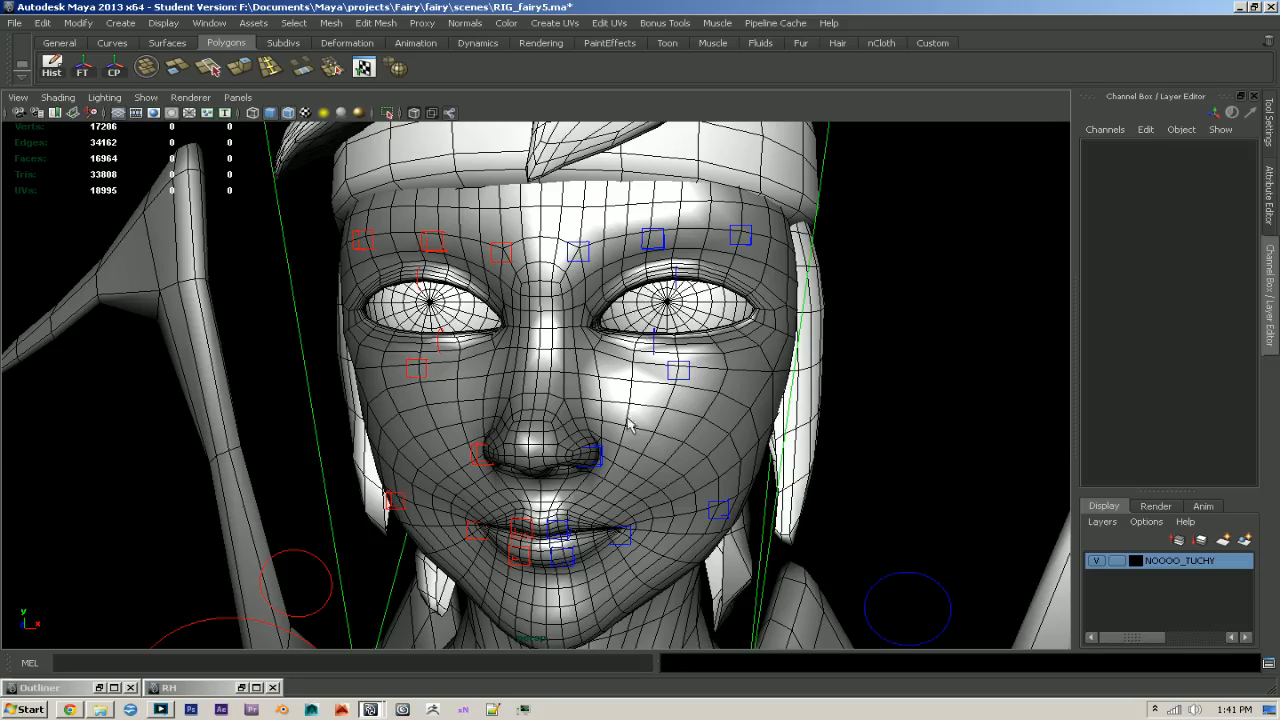
- Rotate the jaw control beneath the chin so that the character's mouth opens
scroll(630, 425, "down", 3)
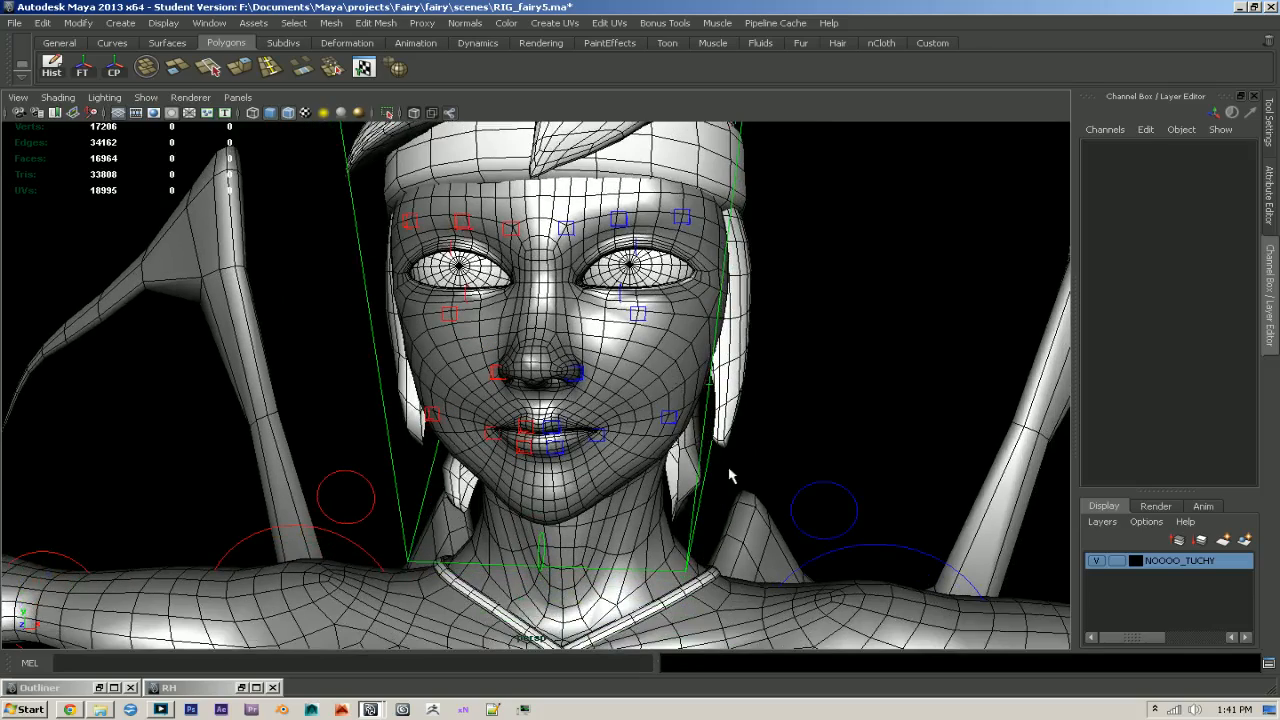
scroll(668, 460, "up", 2)
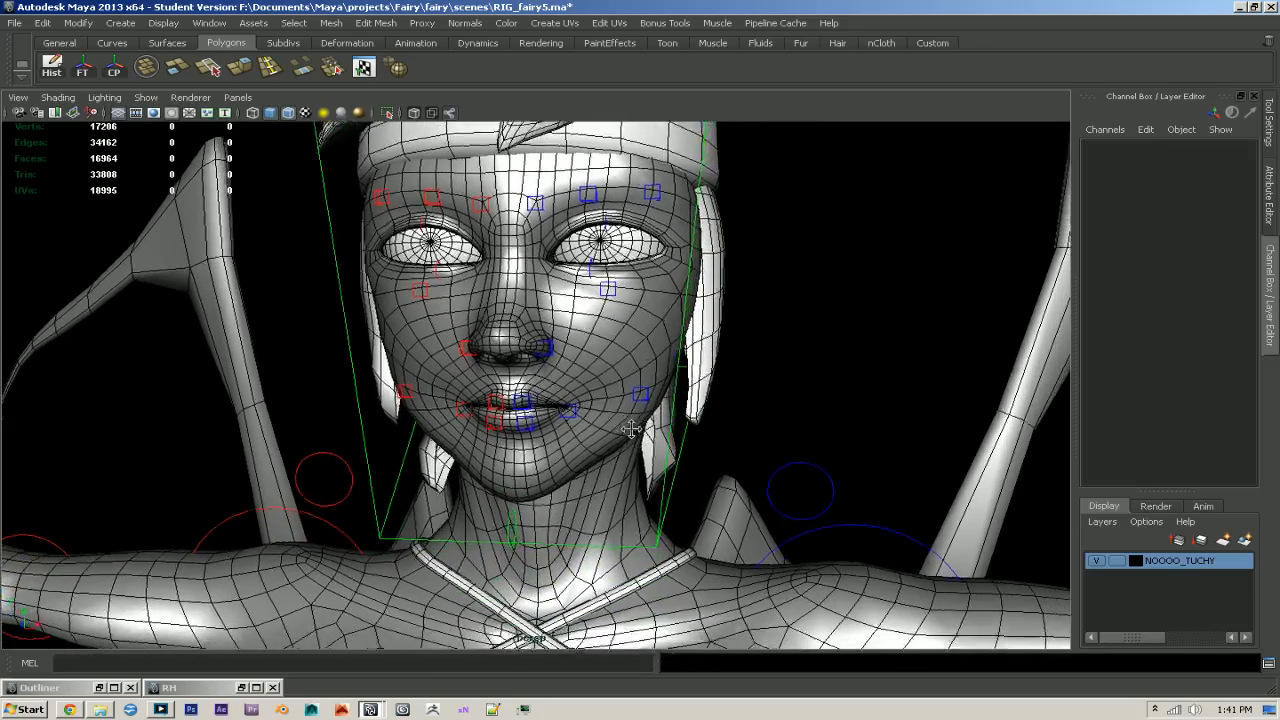
left_click(500, 525)
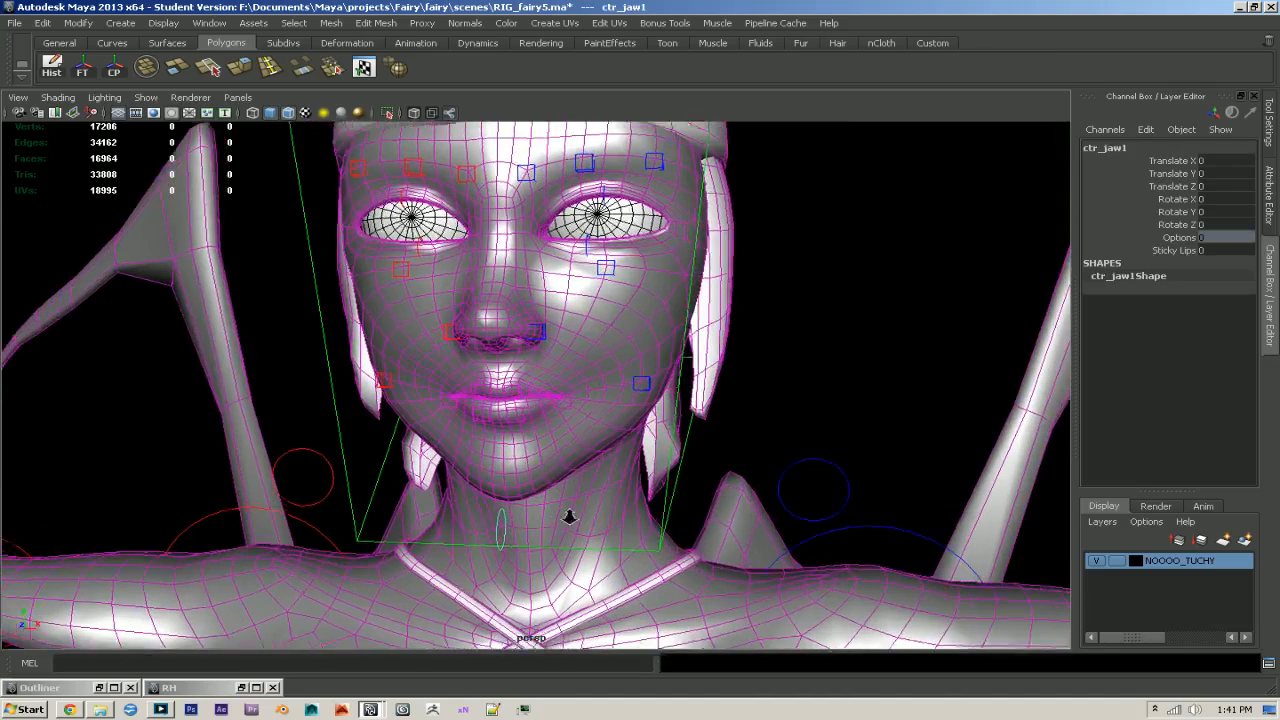
scroll(568, 517, "up", 1)
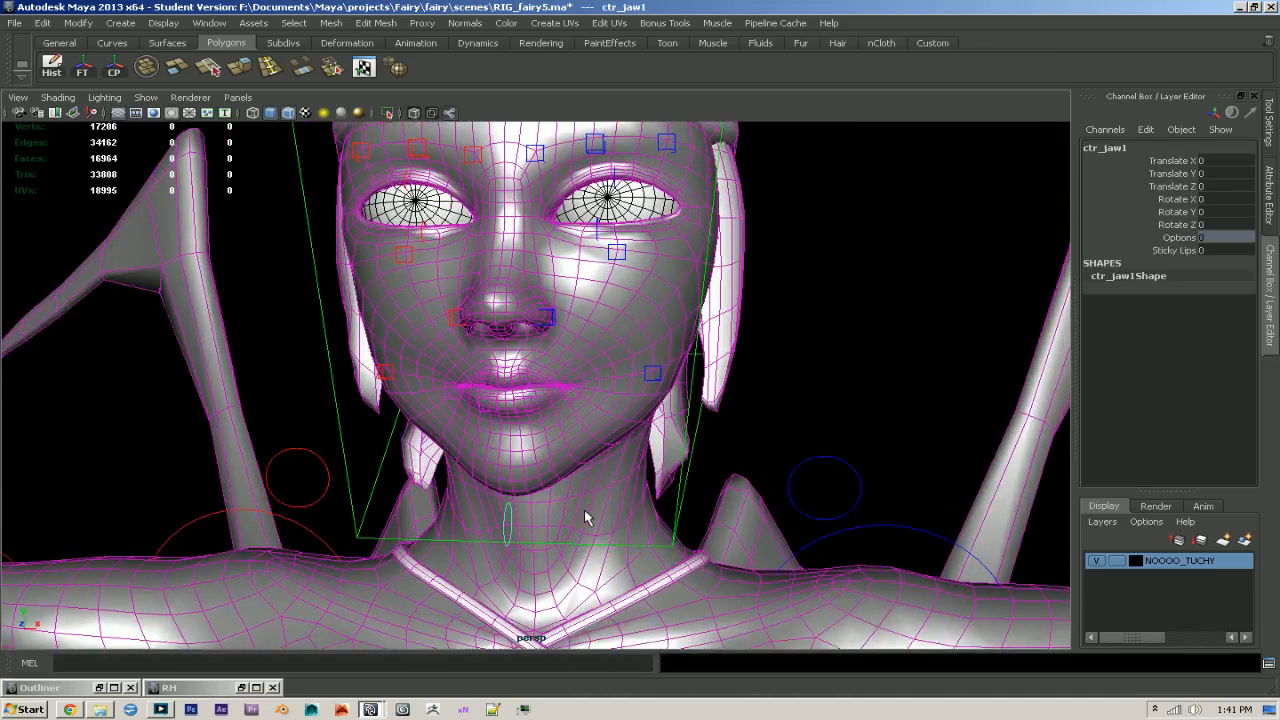
key("e")
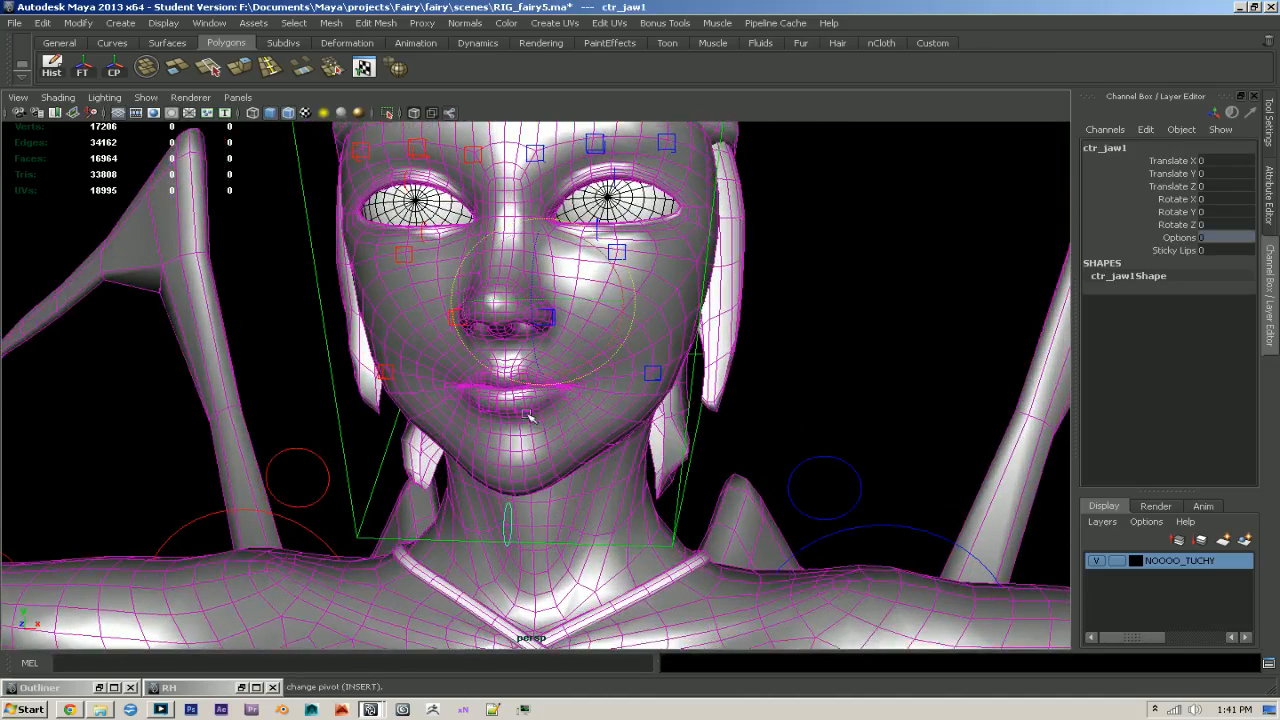
left_click_drag(525, 280, 527, 297)
key("ctrl+z")
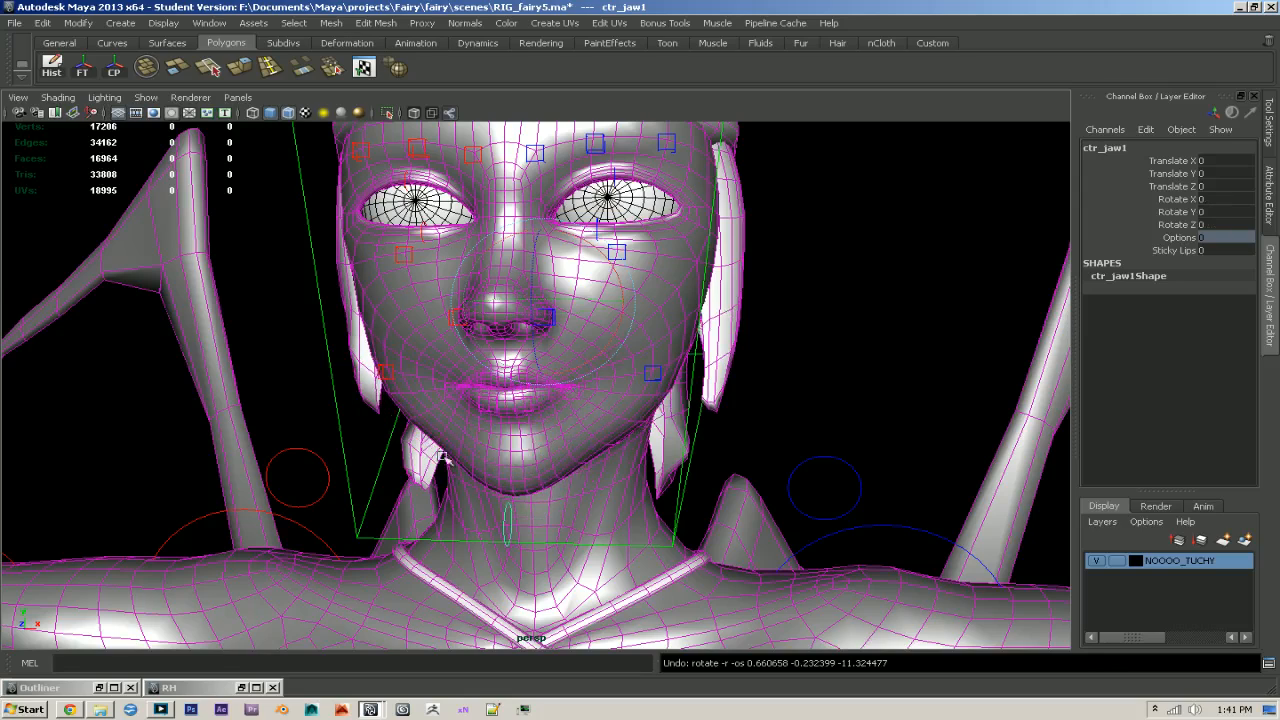
left_click_drag(530, 282, 519, 342)
right_click_drag(519, 342, 556, 382, "alt")
- Start the Paint Skin Weights Tool on the body mesh and choose L_jnt_brow1 as the influence
left_click(568, 352)
mouse_move(556, 382)
left_mouse_down("alt")
mouse_move(568, 352)
mouse_move(563, 403)
left_mouse_up("alt")
key("g")
mouse_move(563, 403)
middle_mouse_down("alt")
mouse_move(542, 368)
mouse_move(580, 393)
middle_mouse_up("alt")
right_click_drag(580, 393, 630, 412, "alt")
left_click_drag(1221, 377, 1230, 445)
left_click(1093, 401)
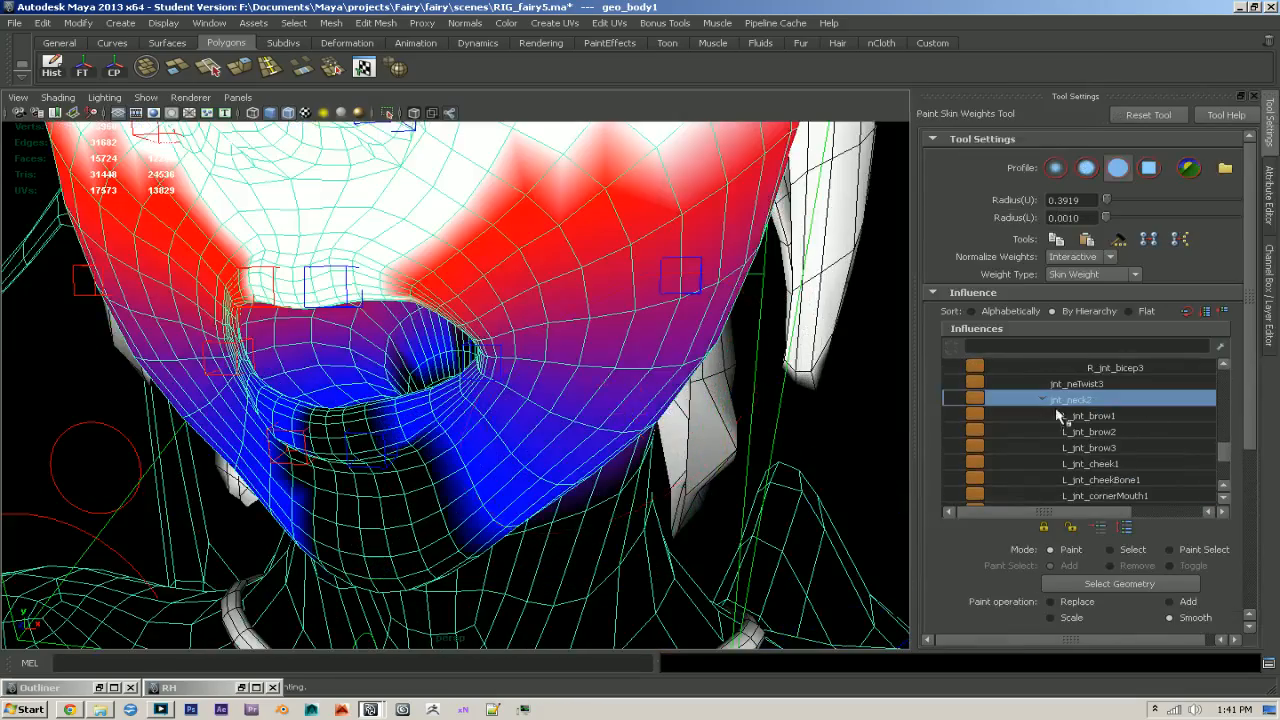
left_click(1107, 416)
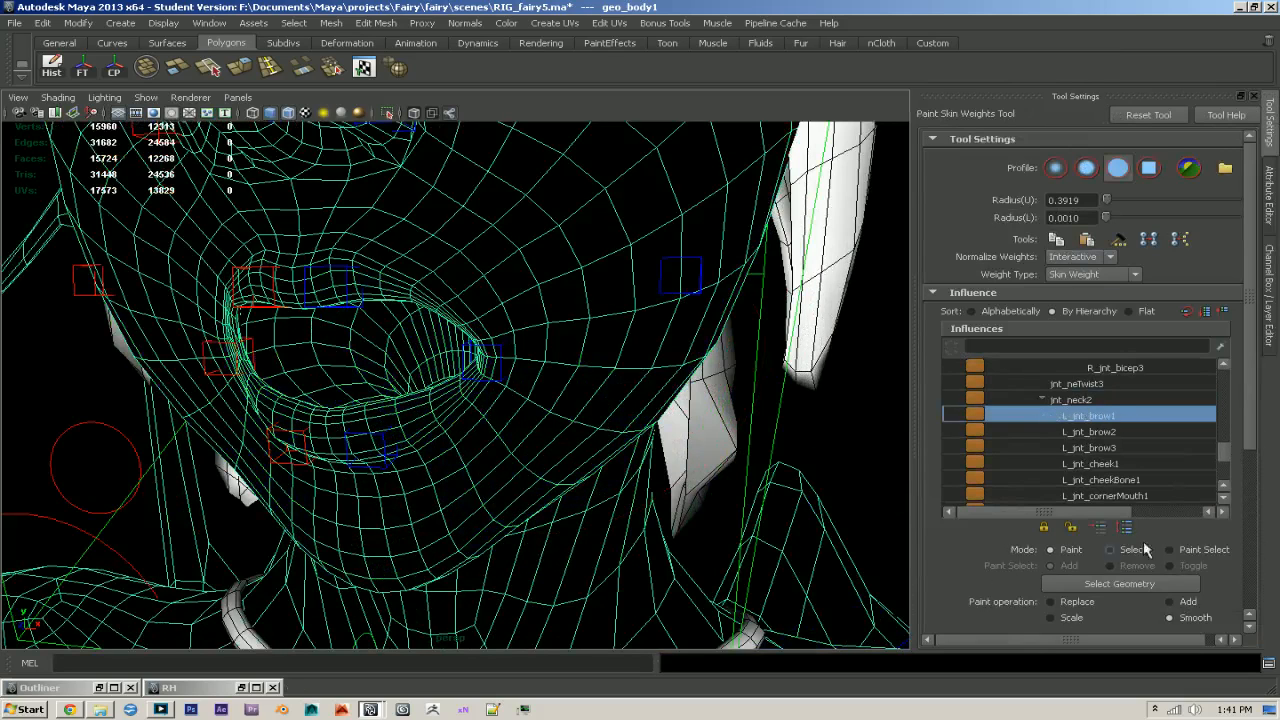
- Configure the weight brush to the Replace operation with value 1 and a maximum value of 1
scroll(1198, 592, "down", 2)
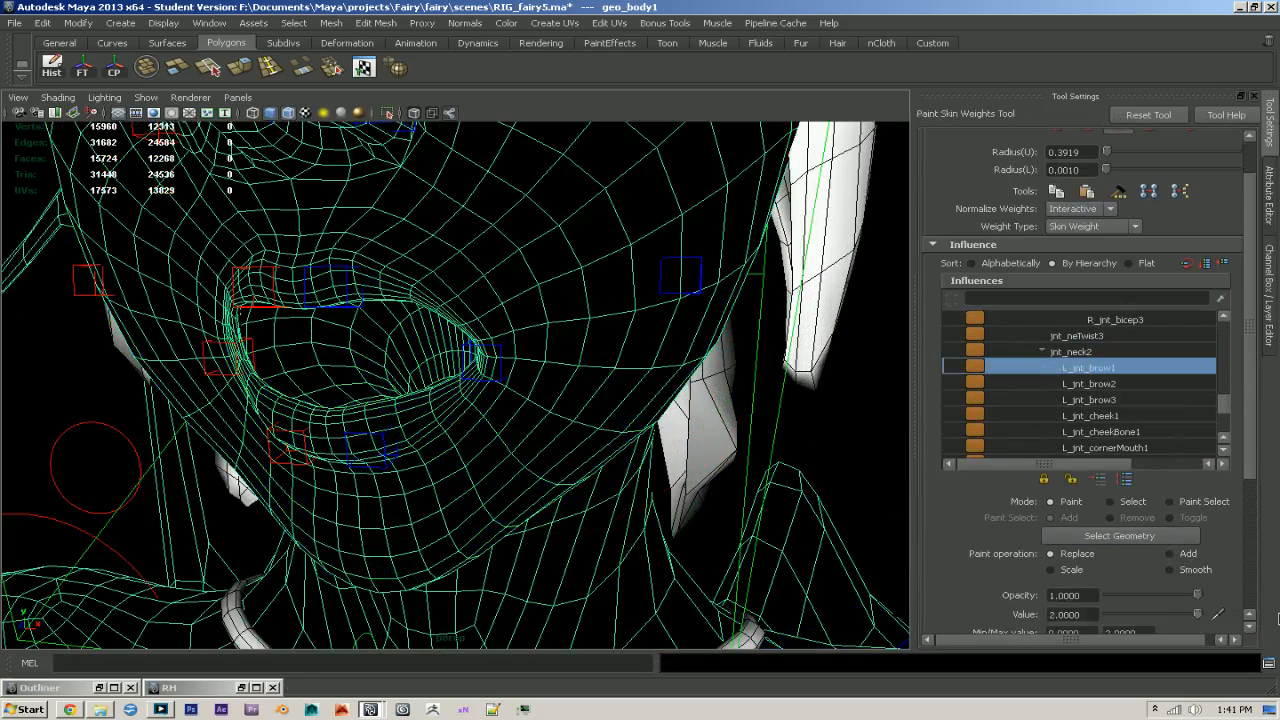
scroll(1028, 591, "down", 4)
double_click(1120, 537)
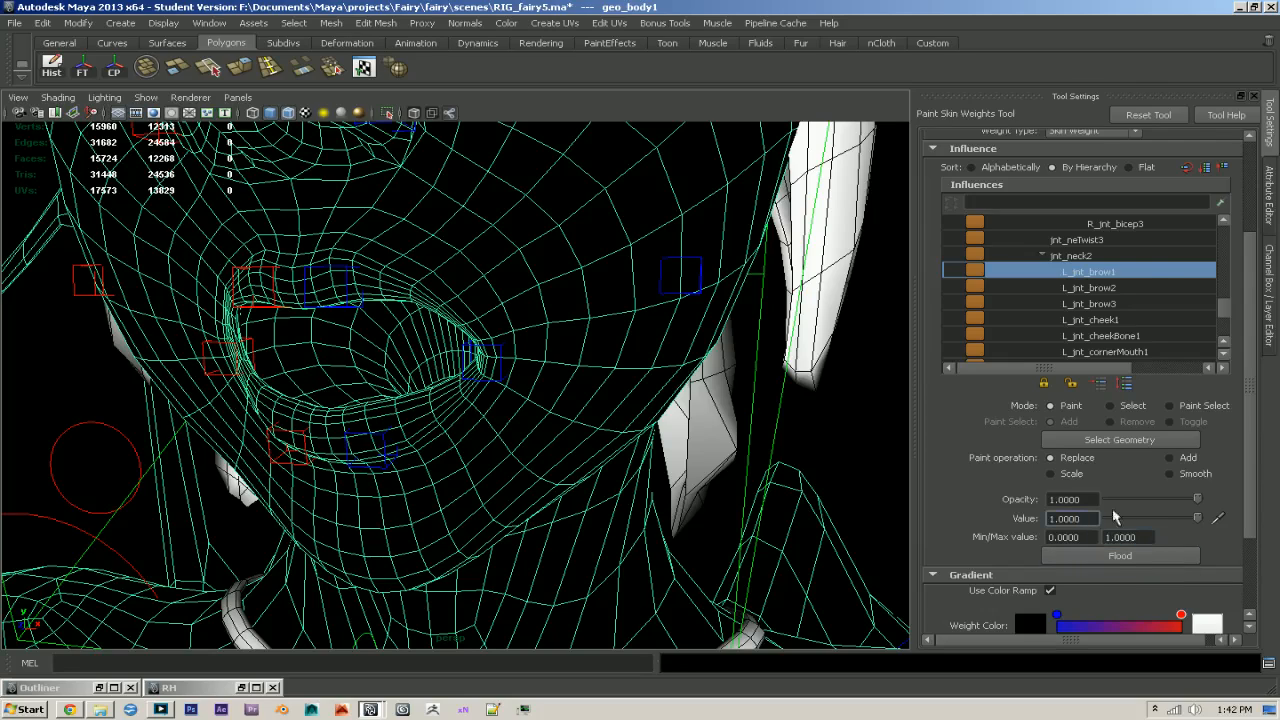
- Resize the brush and paint full L_jnt_brow1 weight over the inner left brow and the forehead above it
mouse_move(610, 343)
left_mouse_down("alt")
mouse_move(688, 444)
mouse_move(650, 445)
left_mouse_up("alt")
key("b")
mouse_move(632, 398)
left_mouse_down()
mouse_move(520, 397)
mouse_move(538, 397)
left_mouse_up()
right_click_drag(690, 436, 682, 330, "alt")
middle_click_drag(682, 330, 623, 503, "alt")
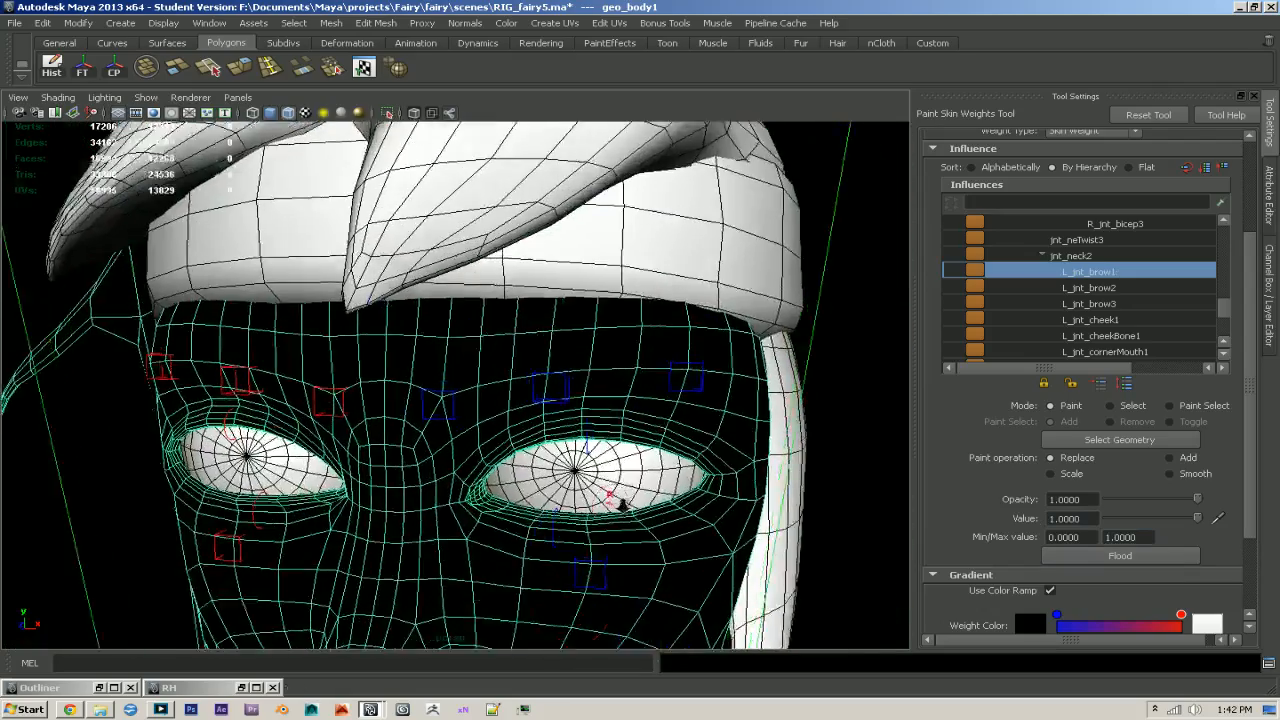
right_click_drag(623, 503, 657, 489, "alt")
middle_click_drag(657, 489, 668, 494, "alt")
right_click_drag(668, 494, 677, 492, "alt")
middle_click_drag(677, 492, 697, 478, "alt")
key("b")
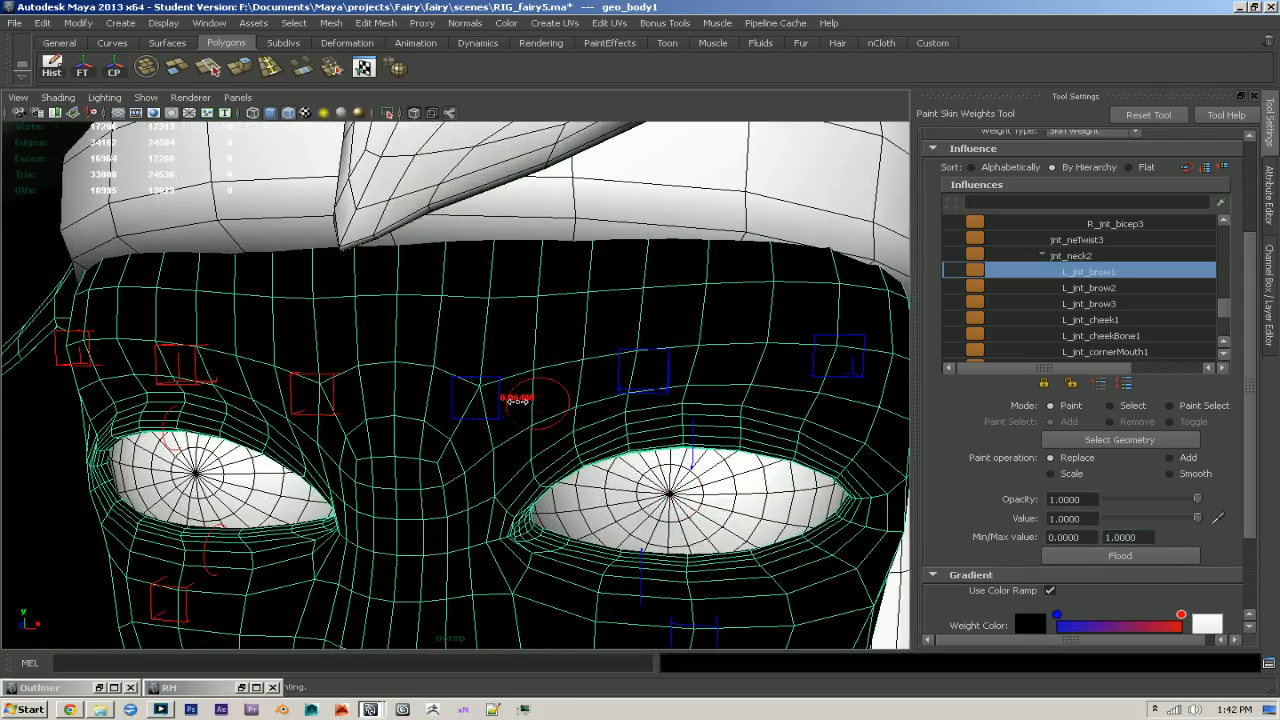
mouse_move(493, 382)
left_mouse_down()
mouse_move(428, 364)
mouse_move(447, 420)
left_mouse_up()
mouse_move(488, 383)
left_mouse_down()
mouse_move(468, 306)
mouse_move(396, 310)
left_mouse_up()
right_click_drag(570, 366, 527, 380, "alt")
left_click_drag(527, 380, 511, 403, "alt")
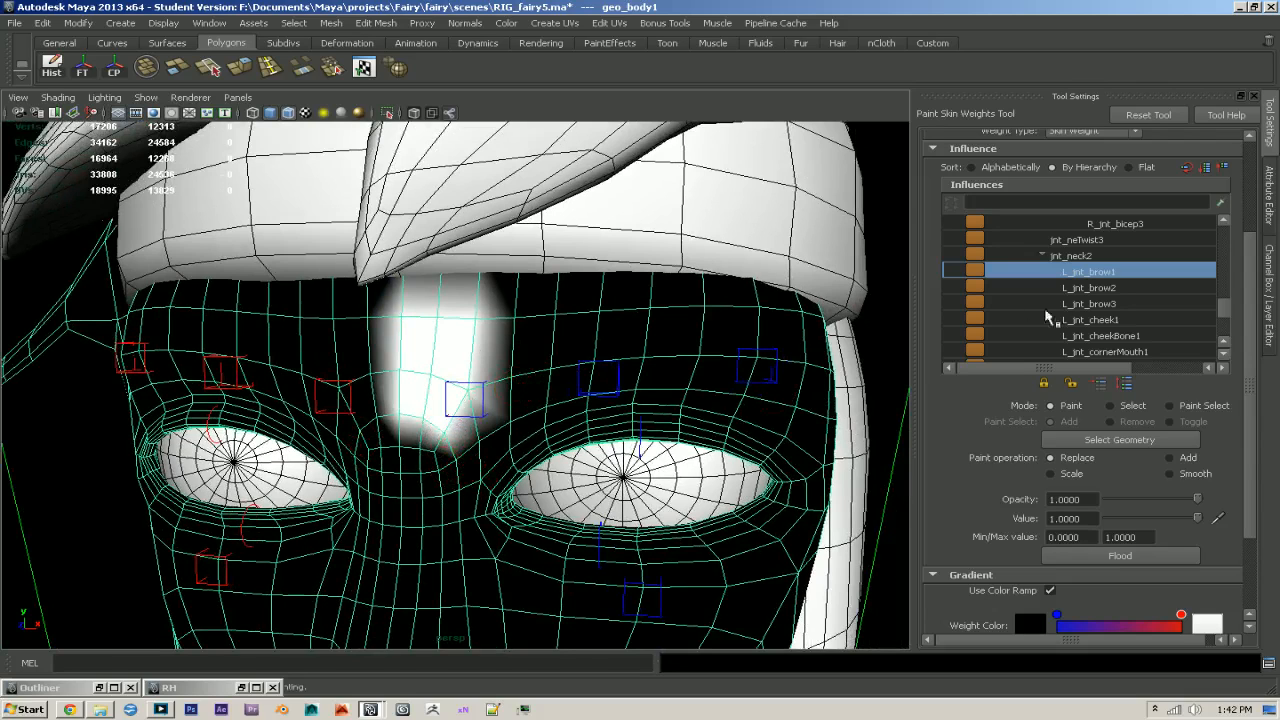
- Paint the area just below the inner brow back to jnt_neck2 and recheck the L_jnt_brow1 weights
left_click(1068, 256)
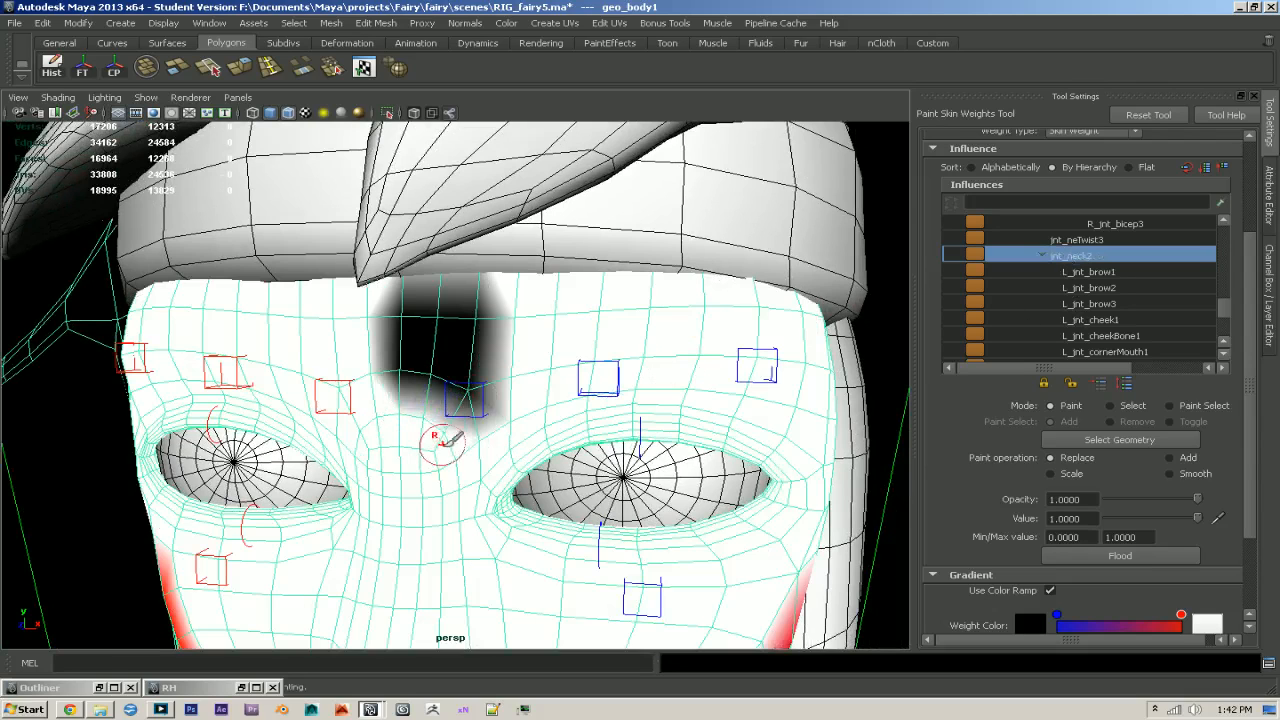
left_click(1108, 288)
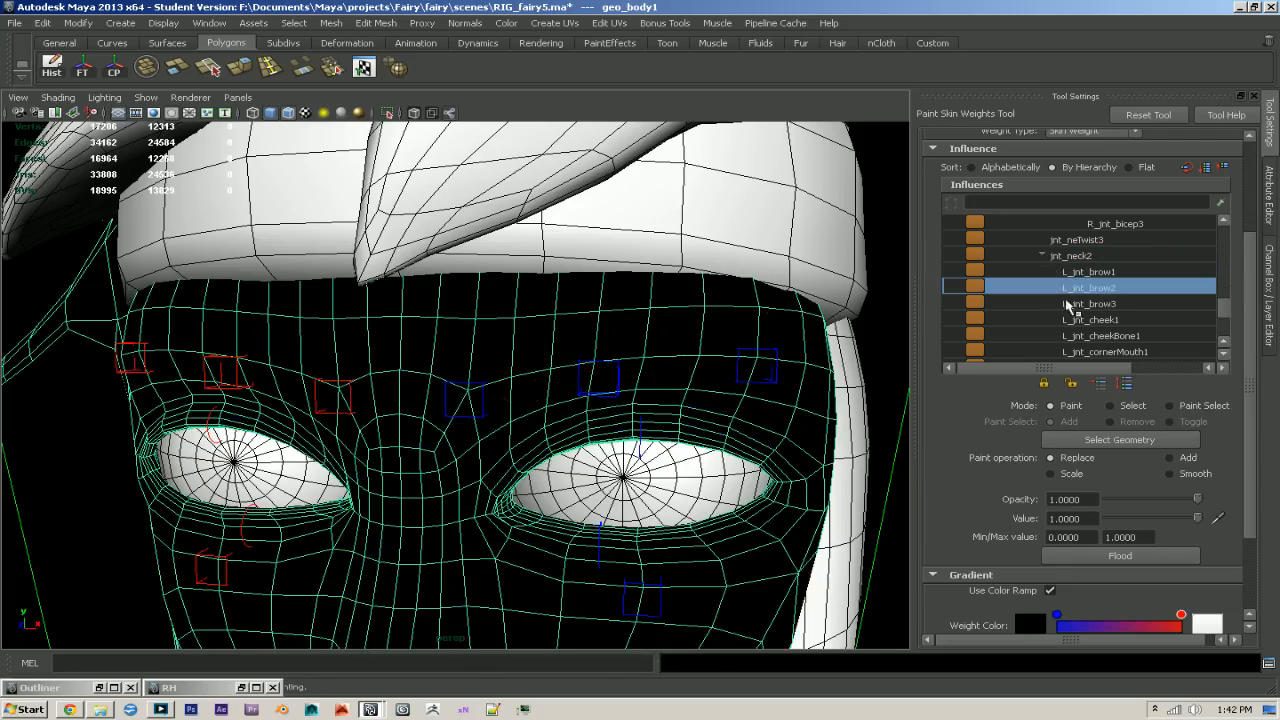
left_click(1100, 273)
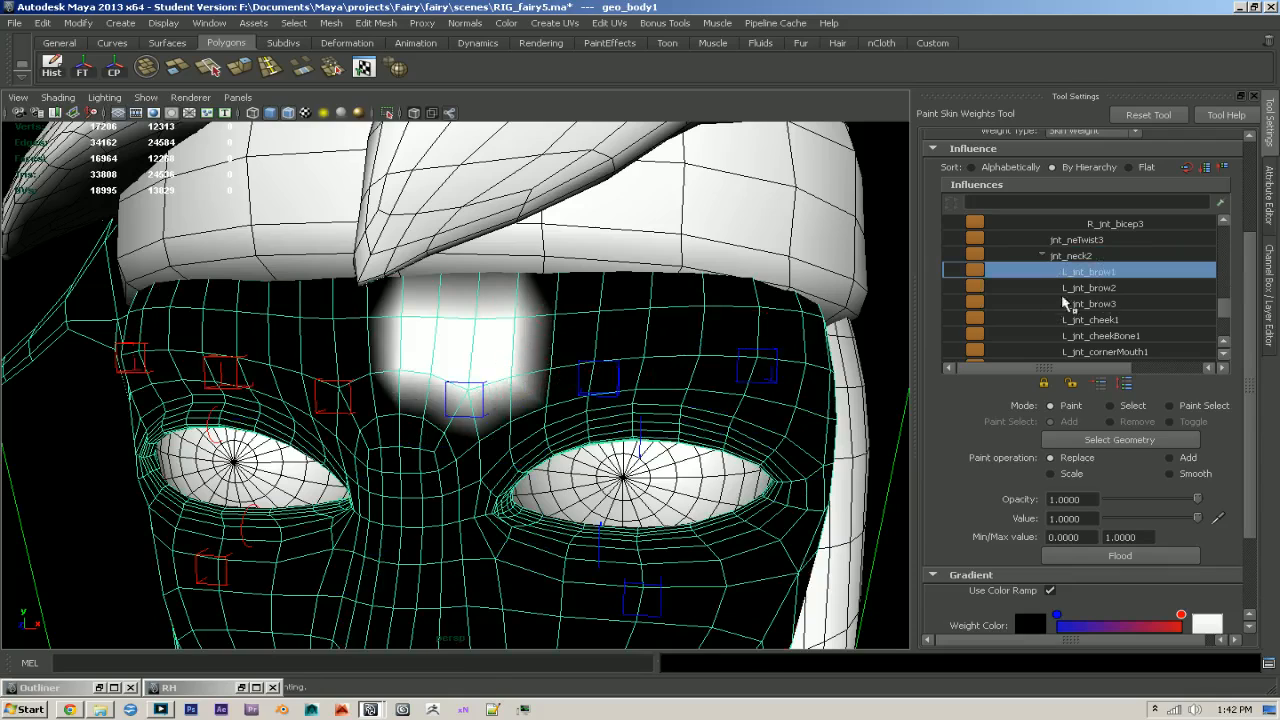
- Paint full weights for L_jnt_brow2 over the middle of the left brow and L_jnt_brow3 over its outer end
left_click(1099, 288)
mouse_move(552, 309)
left_mouse_down()
mouse_move(590, 360)
mouse_move(650, 335)
mouse_move(590, 315)
left_mouse_up()
left_click(1090, 304)
mouse_move(730, 305)
left_mouse_down()
mouse_move(700, 315)
mouse_move(760, 355)
mouse_move(803, 308)
mouse_move(745, 308)
left_mouse_up()
right_click_drag(804, 459, 764, 464, "alt")
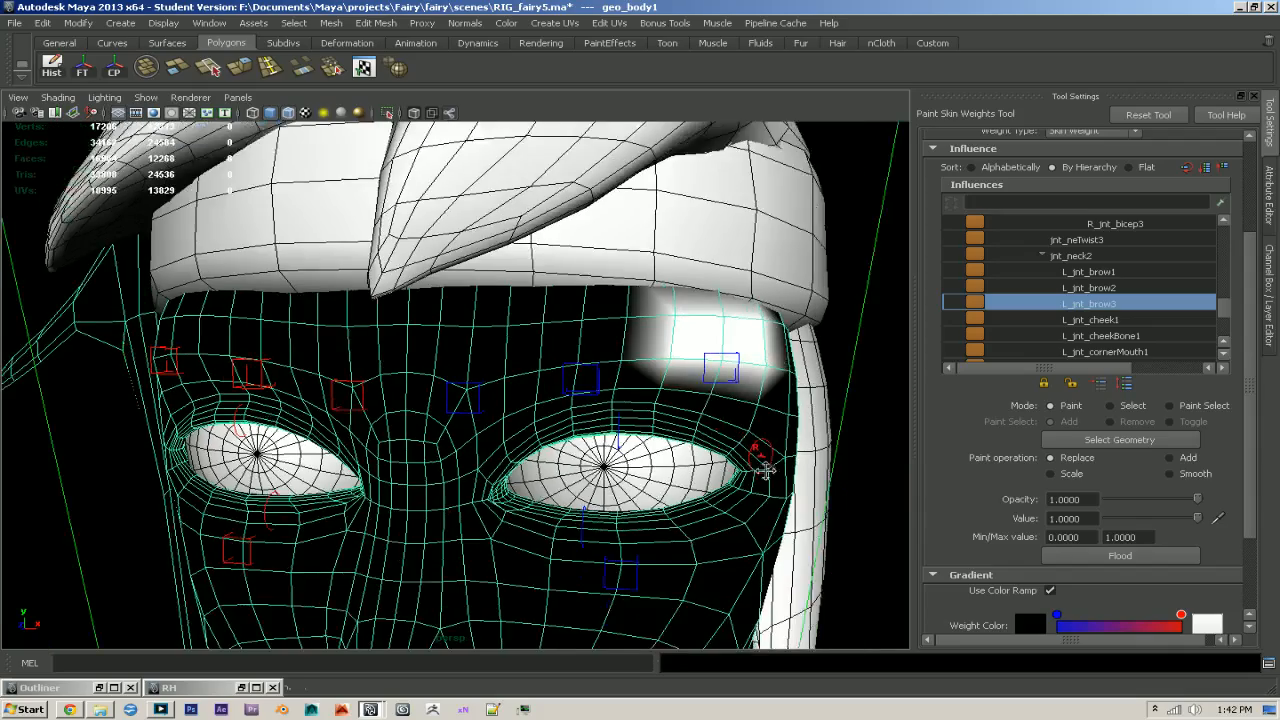
middle_click_drag(764, 464, 808, 400, "alt")
- Paint full L_jnt_cheek1 weight over the outer left cheek down to the jawline
left_click(1092, 322)
left_click_drag(686, 455, 640, 450, "alt")
middle_click_drag(640, 450, 546, 355, "alt")
left_click_drag(546, 355, 558, 336, "alt")
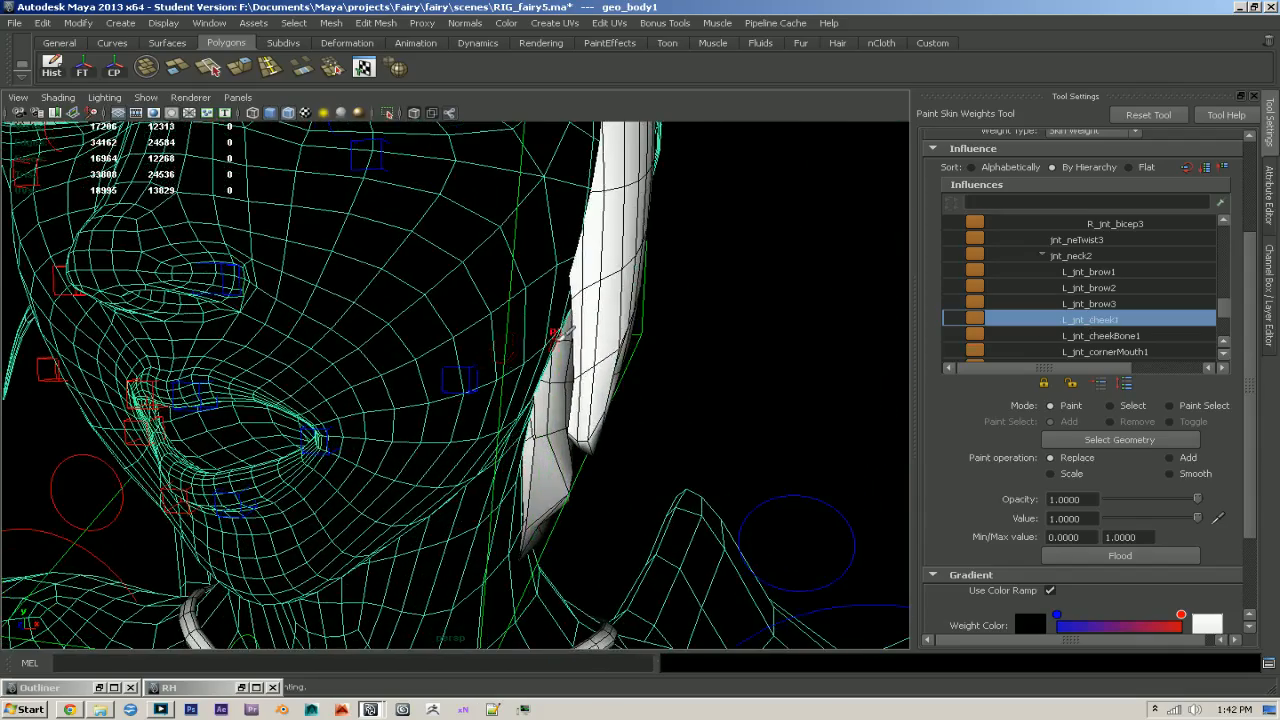
mouse_move(466, 352)
left_mouse_down()
mouse_move(430, 440)
mouse_move(434, 371)
mouse_move(400, 333)
mouse_move(449, 294)
mouse_move(470, 250)
mouse_move(495, 390)
mouse_move(483, 424)
mouse_move(437, 449)
mouse_move(549, 432)
left_mouse_up()
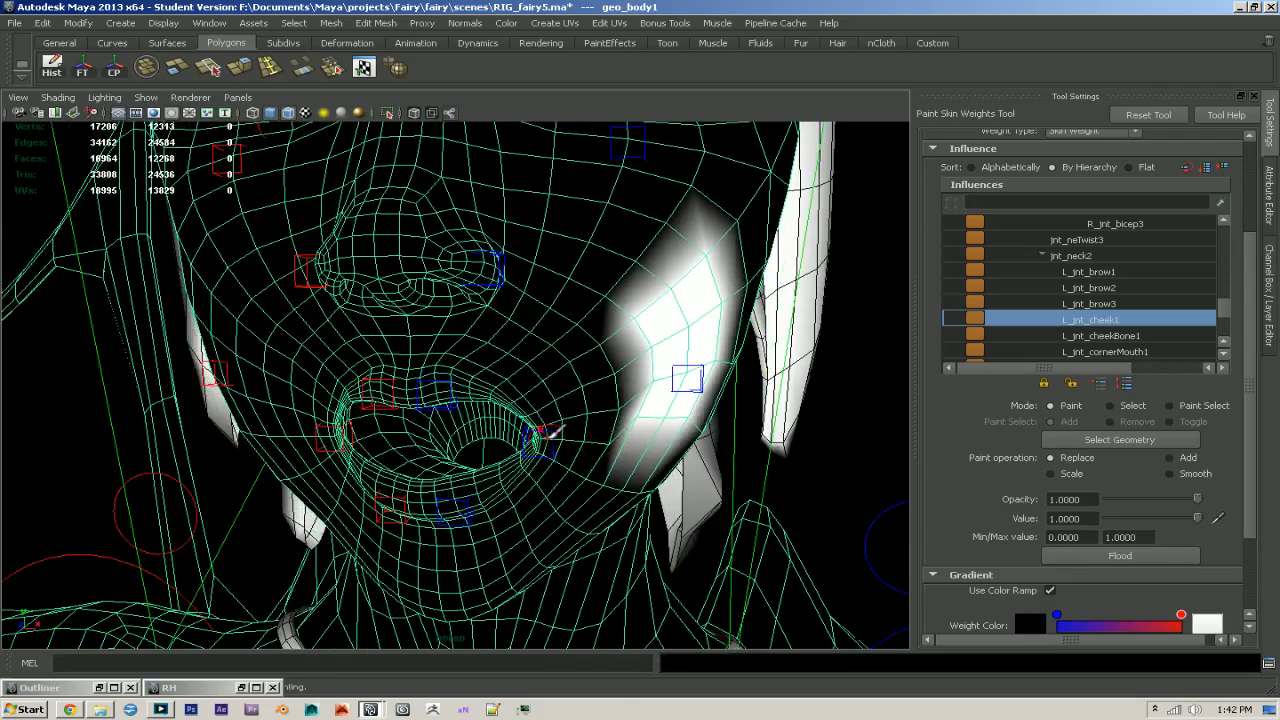
- Paint full L_jnt_cheekBone1 weight across the cheekbone area beneath the left eye
left_click(1146, 338)
middle_click_drag(738, 322, 677, 492, "alt")
mouse_move(466, 308)
left_mouse_down()
mouse_move(666, 306)
mouse_move(492, 342)
mouse_move(628, 392)
left_mouse_up()
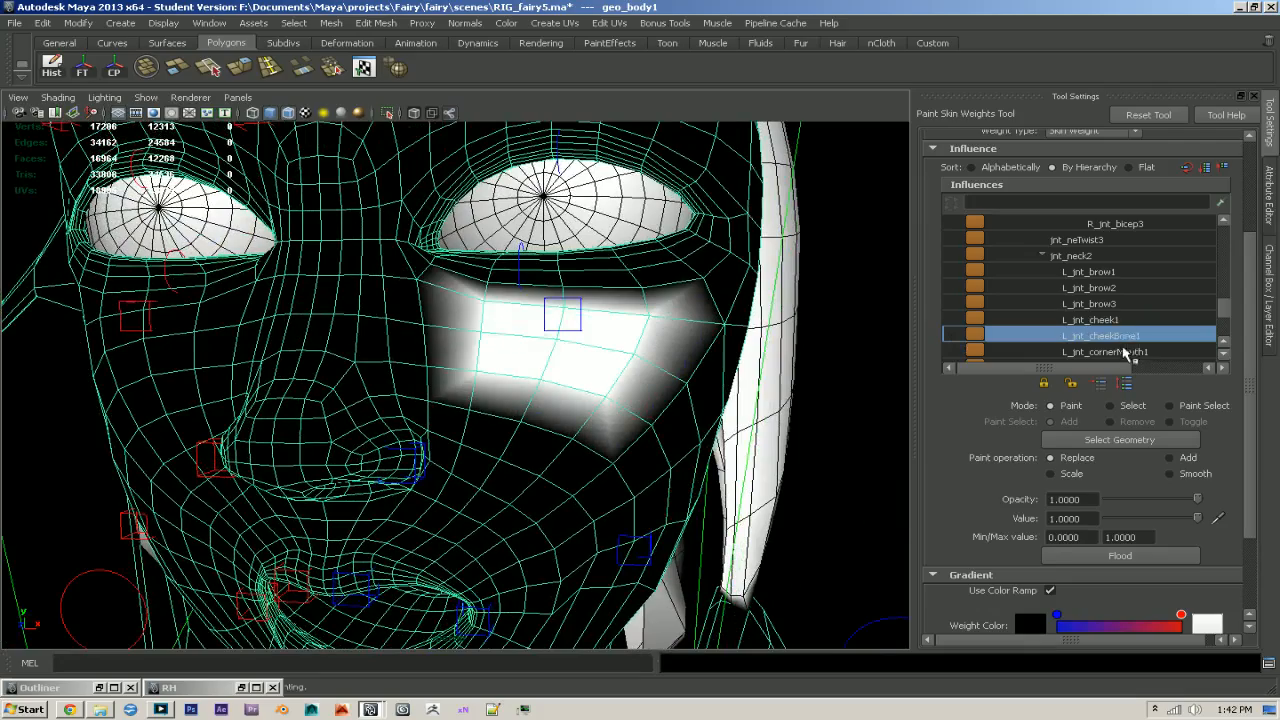
- Paint L_jnt_cornerMouth1 weight around the left mouth corner, including the tightly packed inner lip vertices
left_click(1125, 354)
middle_click_drag(849, 406, 852, 290, "alt")
right_click_drag(852, 290, 917, 411, "alt")
middle_click_drag(917, 411, 710, 395, "alt")
right_click_drag(694, 394, 746, 426, "alt")
middle_click_drag(746, 426, 604, 424, "alt")
mouse_move(600, 422)
left_mouse_down()
mouse_move(580, 429)
mouse_move(525, 350)
mouse_move(695, 282)
mouse_move(689, 421)
mouse_move(629, 486)
mouse_move(562, 440)
mouse_move(583, 441)
left_mouse_up()
middle_click_drag(583, 441, 440, 447, "alt")
left_click_drag(440, 447, 724, 479, "alt")
middle_click_drag(724, 479, 205, 448, "alt")
middle_click_drag(436, 438, 240, 434, "alt")
left_click_drag(240, 434, 443, 457, "alt")
middle_click_drag(443, 457, 234, 423, "alt")
left_click_drag(234, 423, 477, 437, "alt")
middle_click_drag(477, 437, 420, 435, "alt")
left_click_drag(420, 435, 650, 444, "alt")
middle_click_drag(650, 444, 475, 425, "alt")
mouse_move(372, 373)
left_mouse_down()
mouse_move(429, 334)
mouse_move(337, 309)
mouse_move(400, 425)
mouse_move(344, 454)
mouse_move(278, 400)
left_mouse_up()
left_click_drag(355, 330, 437, 308)
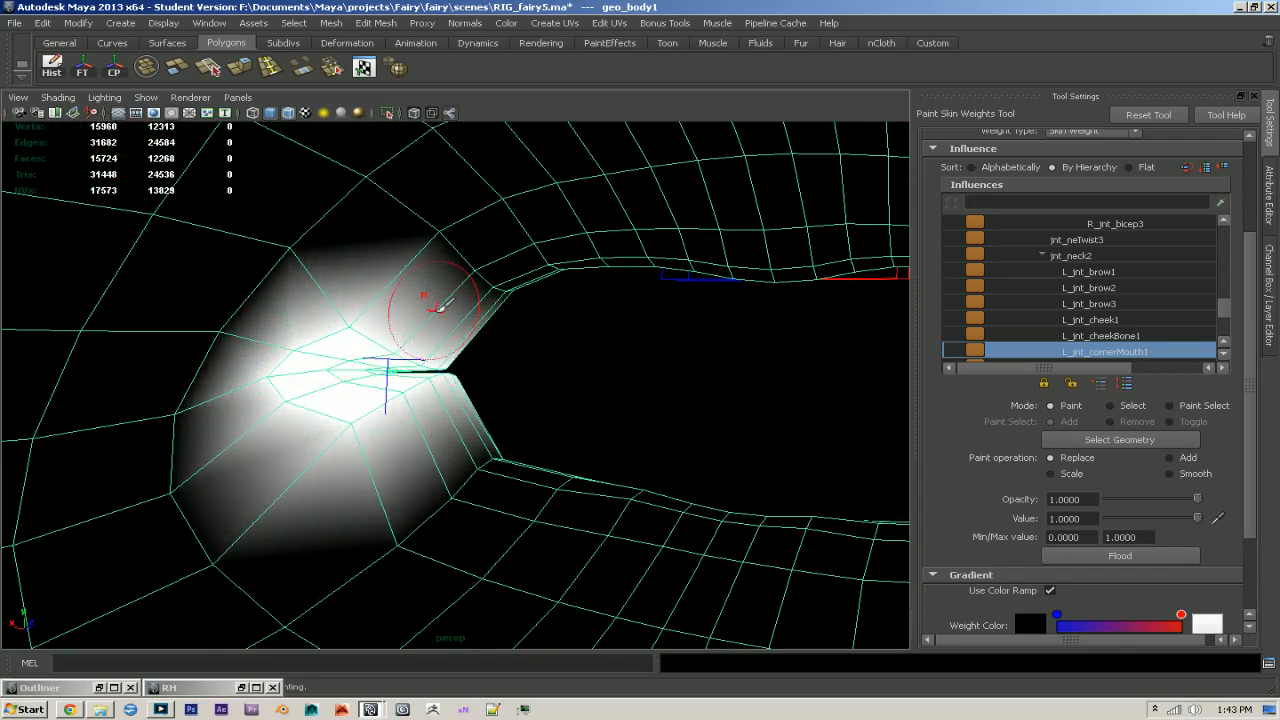
left_click_drag(425, 260, 487, 295)
mouse_move(392, 496)
left_mouse_down()
mouse_move(466, 443)
mouse_move(511, 386)
mouse_move(437, 417)
mouse_move(249, 414)
left_mouse_up()
middle_click_drag(249, 414, 766, 412, "alt")
left_click_drag(766, 412, 480, 410, "alt")
middle_click_drag(480, 410, 486, 450, "alt")
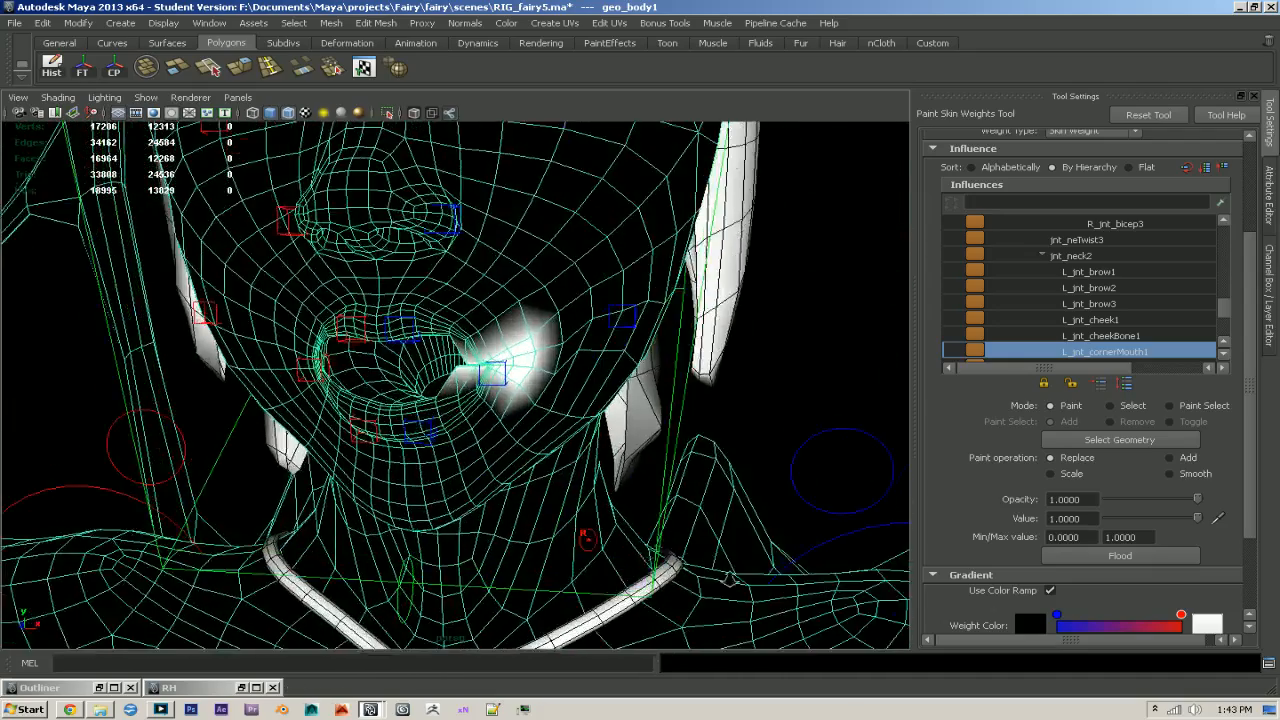
- Extend the L_jnt_cornerMouth1 weights outward onto the cheek and along the adjoining upper and lower lip edges
right_click_drag(486, 450, 558, 447, "alt")
mouse_move(548, 418)
left_mouse_down()
mouse_move(528, 371)
mouse_move(506, 466)
mouse_move(483, 415)
left_mouse_up()
mouse_move(540, 253)
left_mouse_down()
mouse_move(507, 287)
mouse_move(605, 265)
left_mouse_up()
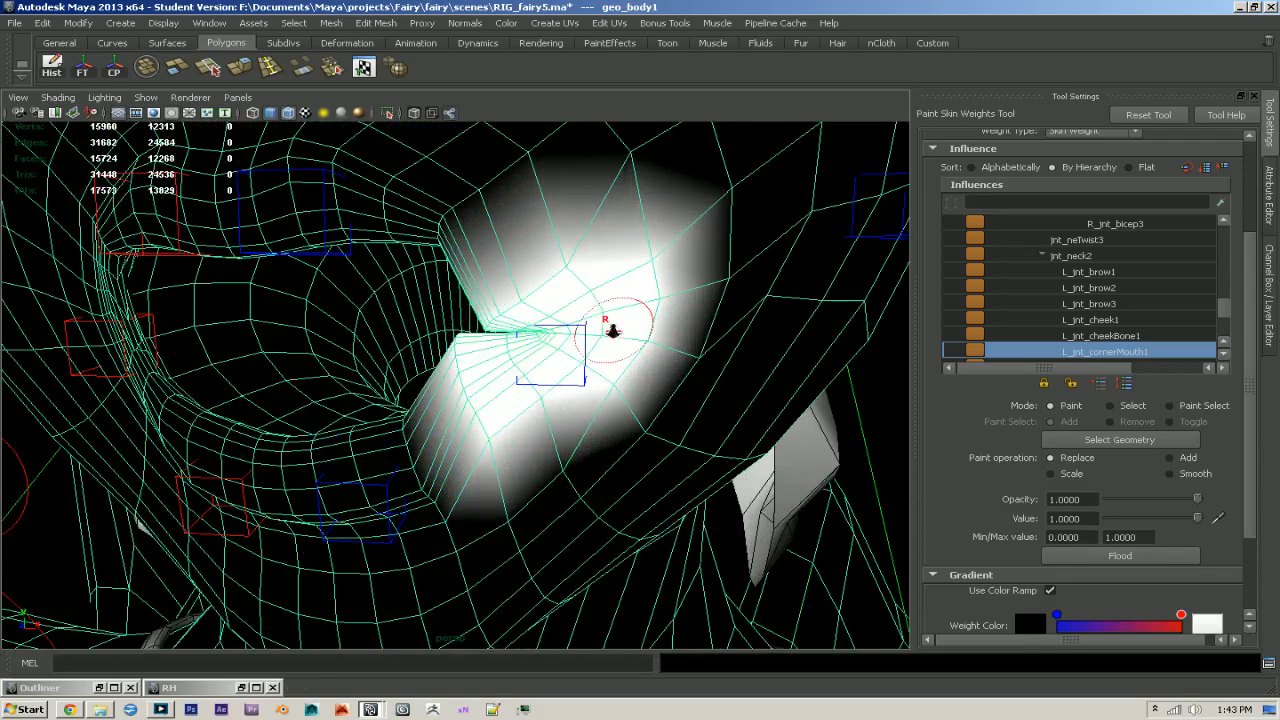
left_click_drag(612, 330, 608, 271, "alt")
mouse_move(565, 443)
left_mouse_down()
mouse_move(528, 471)
mouse_move(640, 488)
left_mouse_up()
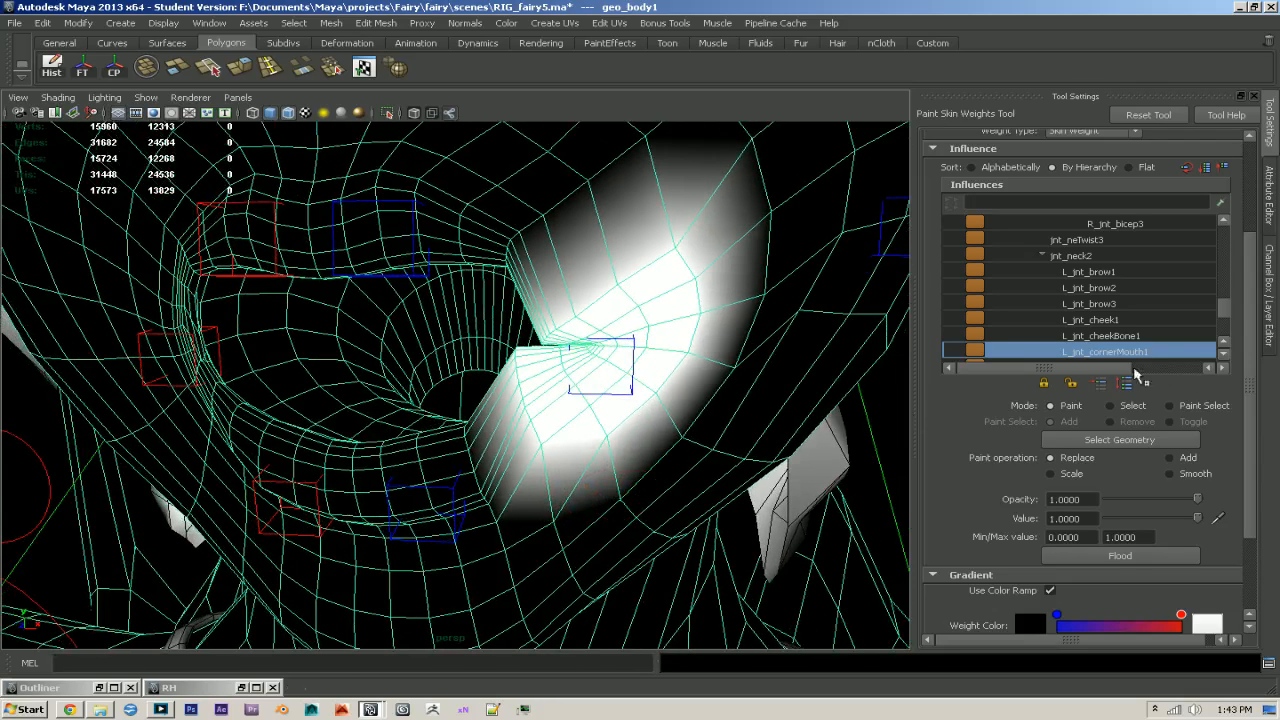
scroll(1145, 340, "down", 2)
scroll(1145, 338, "down", 2)
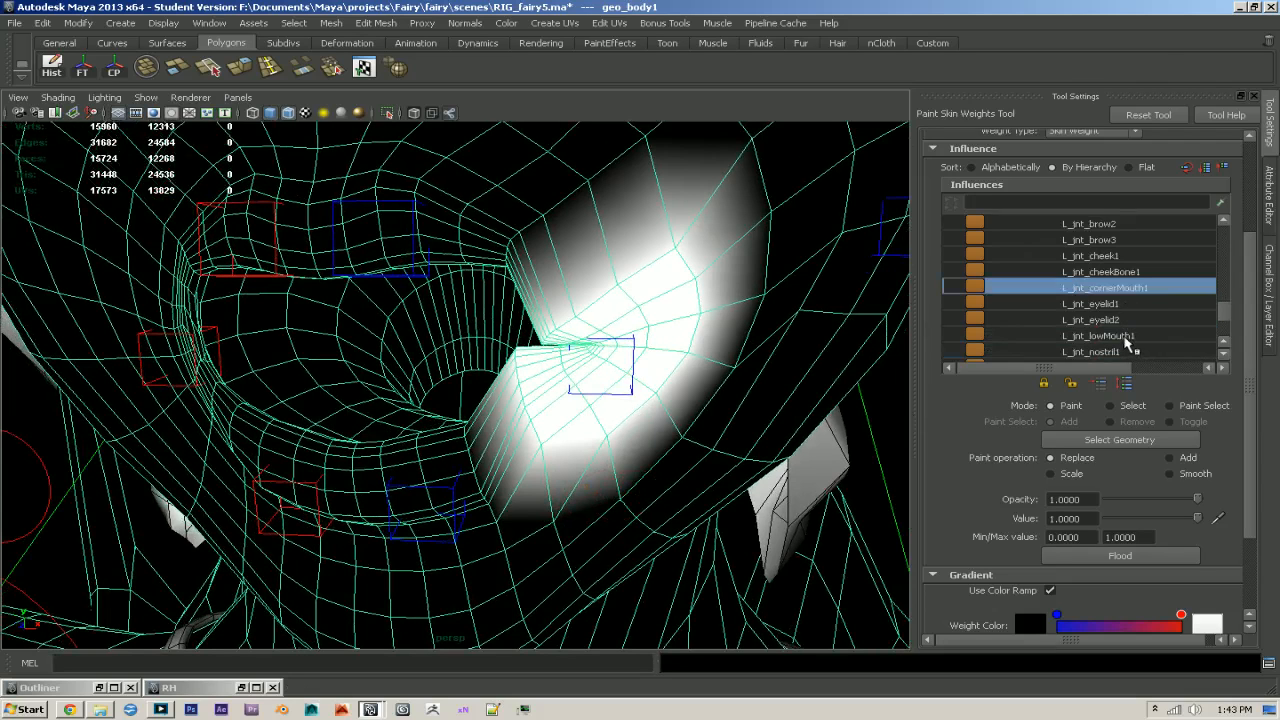
middle_click_drag(592, 354, 623, 391, "alt")
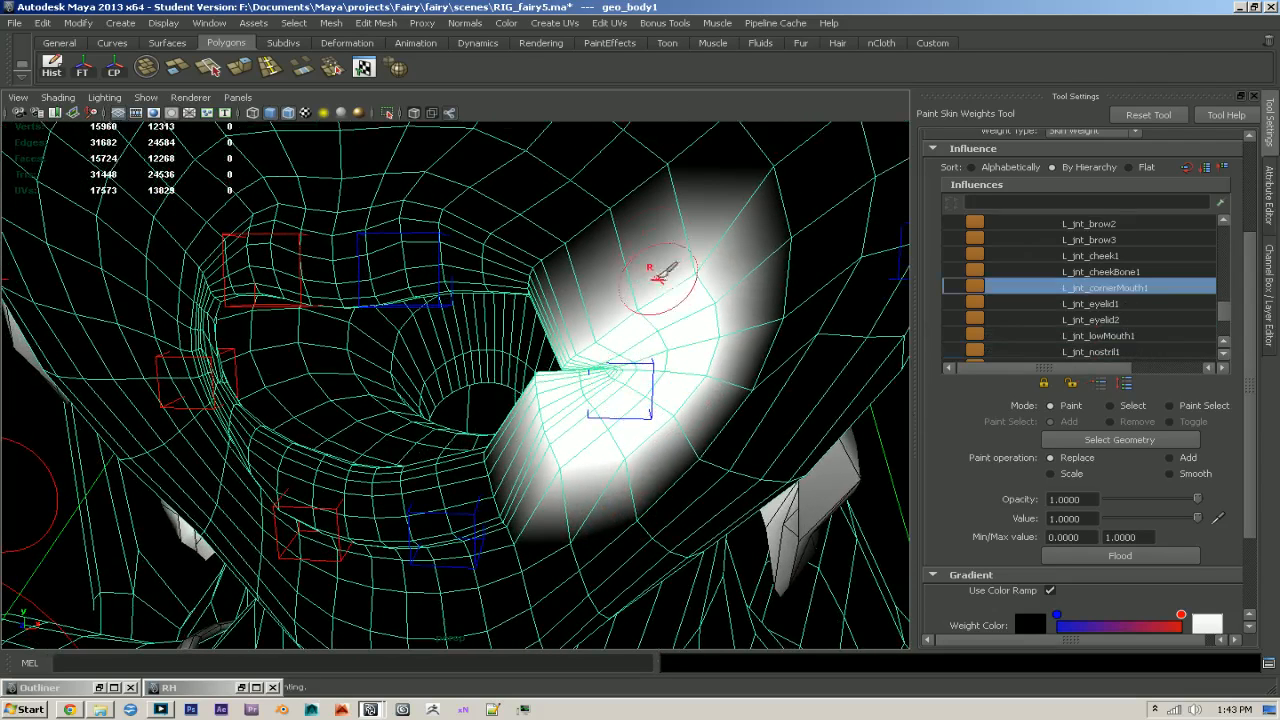
mouse_move(680, 187)
left_mouse_down()
mouse_move(597, 237)
mouse_move(551, 297)
left_mouse_up()
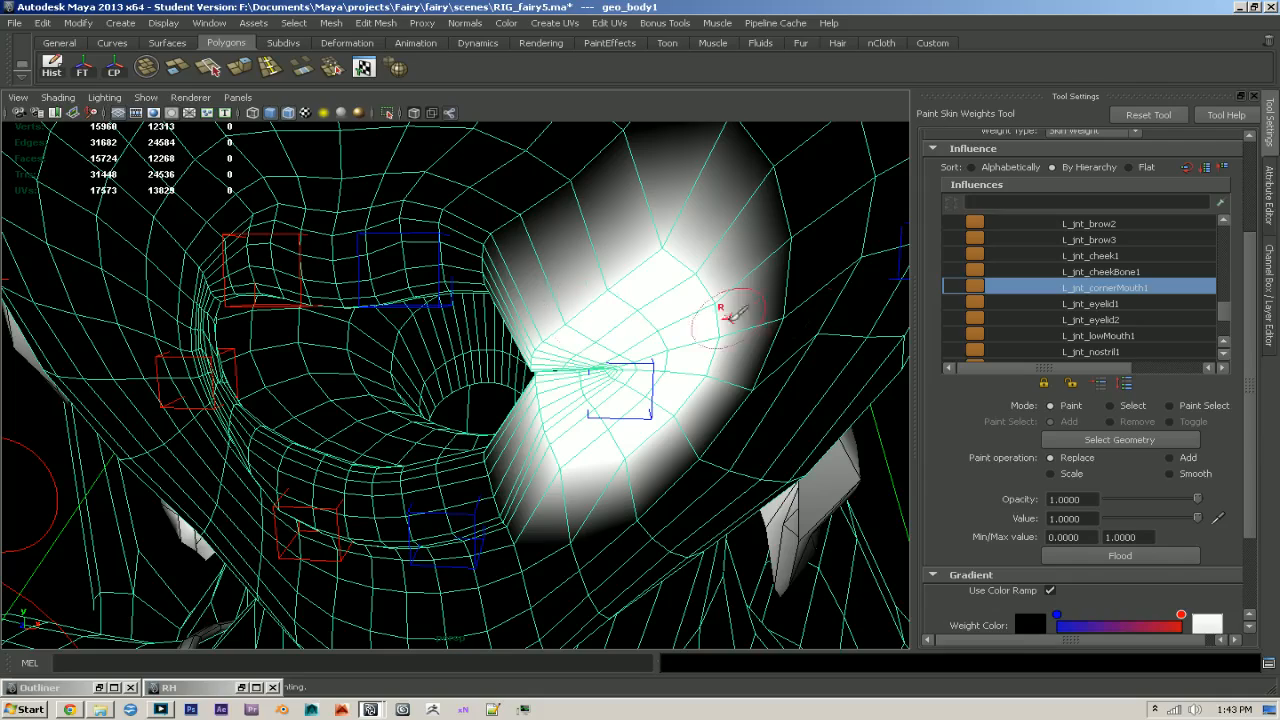
- Paint full L_jnt_lowMouth1 weight over the left half of the lower lip and the skin beneath it
left_click(1118, 338)
middle_click_drag(556, 508, 588, 384, "alt")
mouse_move(548, 425)
left_mouse_down()
mouse_move(534, 420)
mouse_move(525, 340)
mouse_move(557, 457)
mouse_move(514, 457)
mouse_move(484, 347)
mouse_move(470, 436)
mouse_move(484, 474)
mouse_move(461, 483)
mouse_move(397, 396)
mouse_move(395, 360)
left_mouse_up()
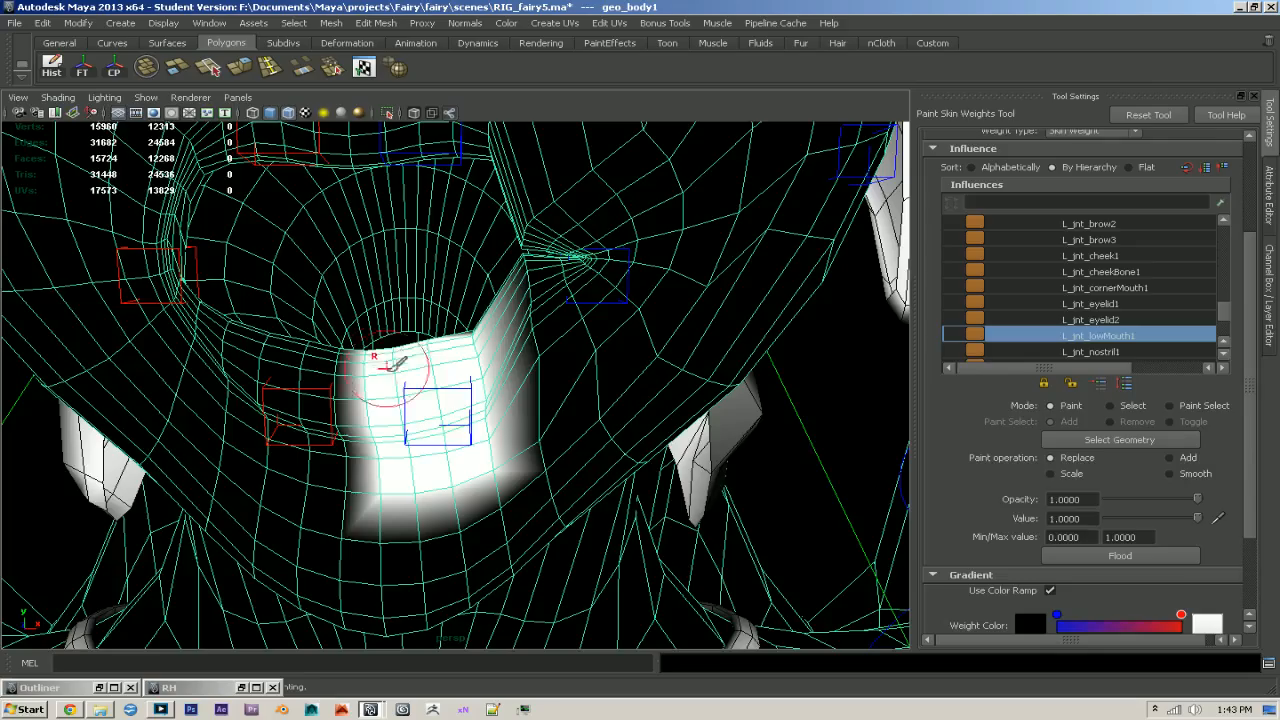
key("q")
left_click(434, 391)
mouse_move(440, 400)
right_mouse_down("alt")
mouse_move(466, 408)
mouse_move(434, 343)
mouse_move(460, 375)
mouse_move(471, 363)
mouse_move(490, 408)
right_mouse_up("alt")
left_click(427, 350)
key("y")
mouse_move(438, 389)
left_mouse_down("alt")
mouse_move(445, 431)
mouse_move(436, 408)
mouse_move(666, 397)
mouse_move(689, 372)
left_mouse_up("alt")
left_click_drag(770, 415, 767, 449, "alt")
mouse_move(529, 451)
left_mouse_down()
mouse_move(563, 323)
mouse_move(583, 343)
left_mouse_up()
mouse_move(472, 452)
left_mouse_down()
mouse_move(463, 374)
mouse_move(374, 426)
mouse_move(395, 283)
left_mouse_up()
mouse_move(533, 338)
left_mouse_down("alt")
mouse_move(286, 329)
mouse_move(509, 434)
mouse_move(818, 423)
left_mouse_up("alt")
- Paint full L_jnt_nostril1 weight over the left nostril wing
scroll(1147, 289, "down", 1)
left_click_drag(1226, 249, 1230, 325)
left_click(1141, 334)
left_click_drag(589, 344, 472, 362, "alt")
mouse_move(460, 300)
left_mouse_down()
mouse_move(470, 385)
mouse_move(522, 387)
mouse_move(558, 315)
mouse_move(534, 263)
mouse_move(543, 243)
mouse_move(556, 285)
mouse_move(546, 298)
mouse_move(364, 377)
left_mouse_up()
mouse_move(320, 424)
left_mouse_down()
mouse_move(322, 367)
mouse_move(260, 386)
mouse_move(313, 420)
mouse_move(470, 410)
left_mouse_up()
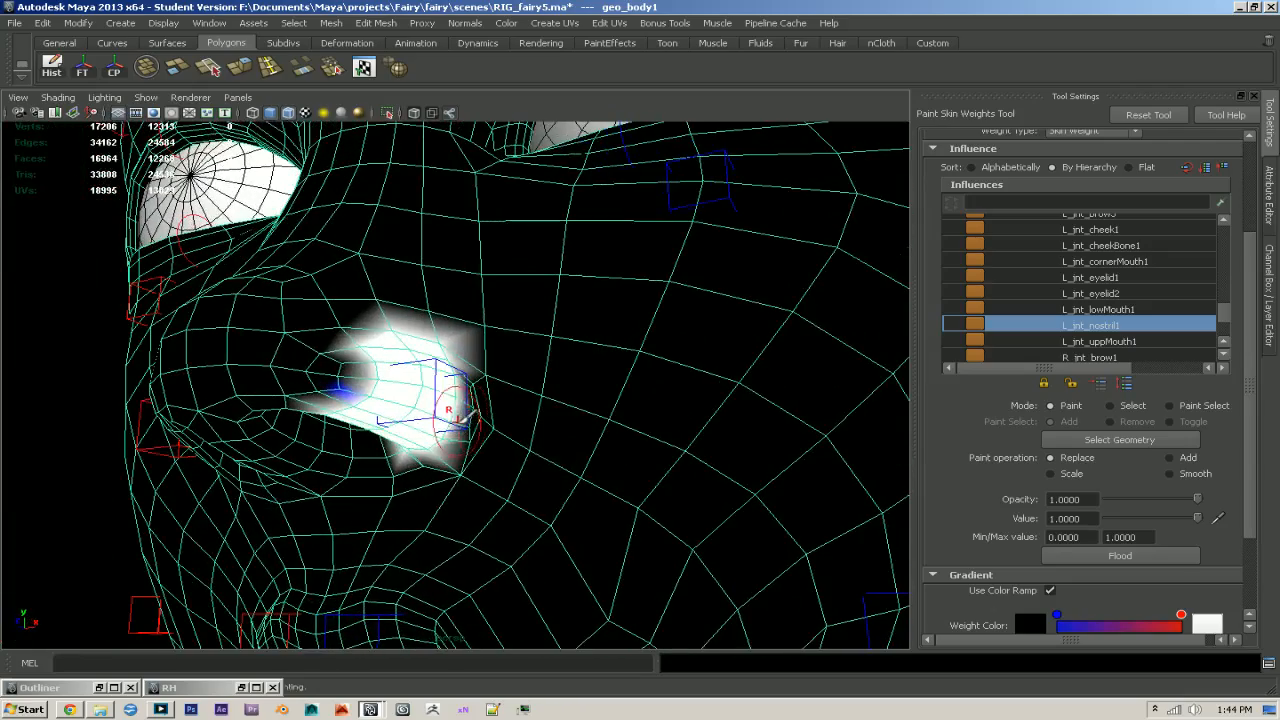
- Paint full L_jnt_uppMouth1 weight over the left half of the upper lip and the skin above it
left_click(1060, 341)
left_click_drag(720, 400, 572, 462, "alt")
right_click_drag(572, 464, 612, 478, "alt")
mouse_move(600, 402)
left_mouse_down()
mouse_move(538, 459)
mouse_move(555, 379)
mouse_move(500, 423)
mouse_move(491, 394)
mouse_move(509, 360)
mouse_move(452, 410)
mouse_move(475, 455)
left_mouse_up()
right_click_drag(598, 540, 560, 400, "alt")
mouse_move(560, 400)
left_mouse_down()
mouse_move(529, 366)
mouse_move(505, 392)
left_mouse_up()
mouse_move(527, 350)
left_mouse_down()
mouse_move(502, 266)
mouse_move(528, 286)
mouse_move(510, 370)
mouse_move(548, 300)
mouse_move(591, 314)
mouse_move(586, 363)
mouse_move(443, 363)
mouse_move(612, 378)
mouse_move(429, 337)
mouse_move(443, 309)
mouse_move(514, 443)
mouse_move(494, 430)
left_mouse_up()
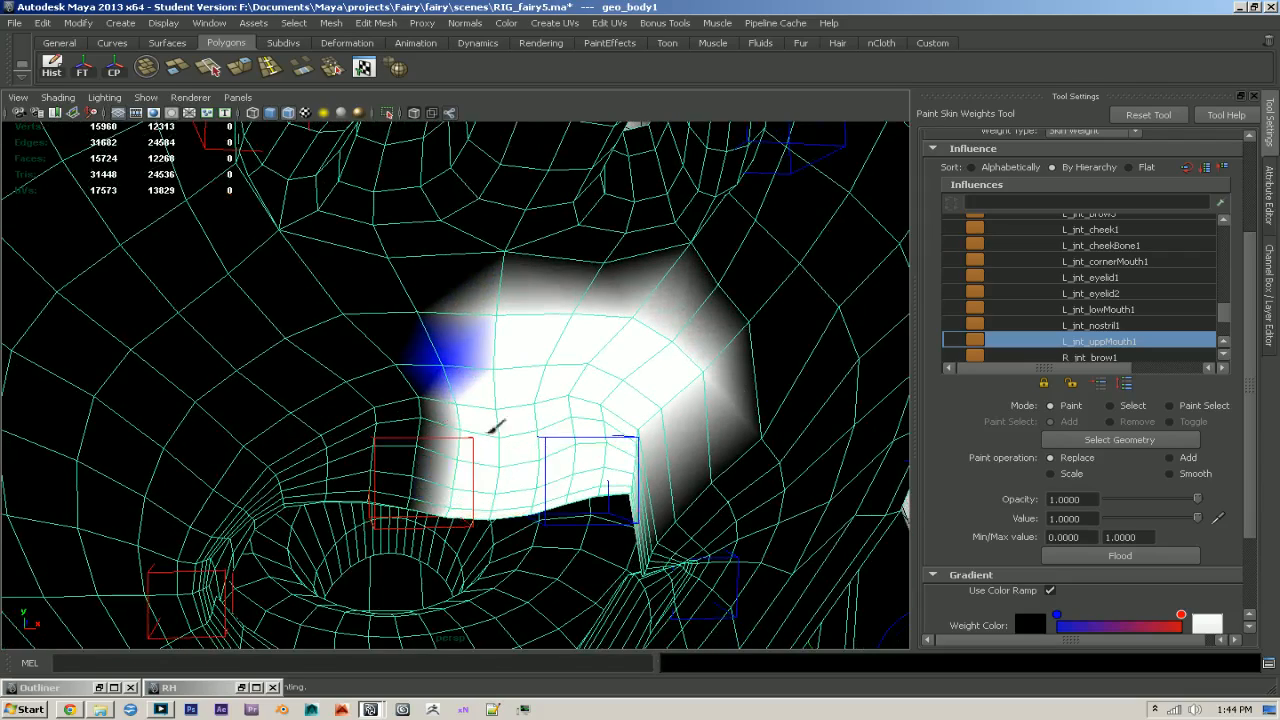
left_click_drag(495, 383, 526, 403, "alt")
left_click_drag(552, 424, 554, 390, "alt")
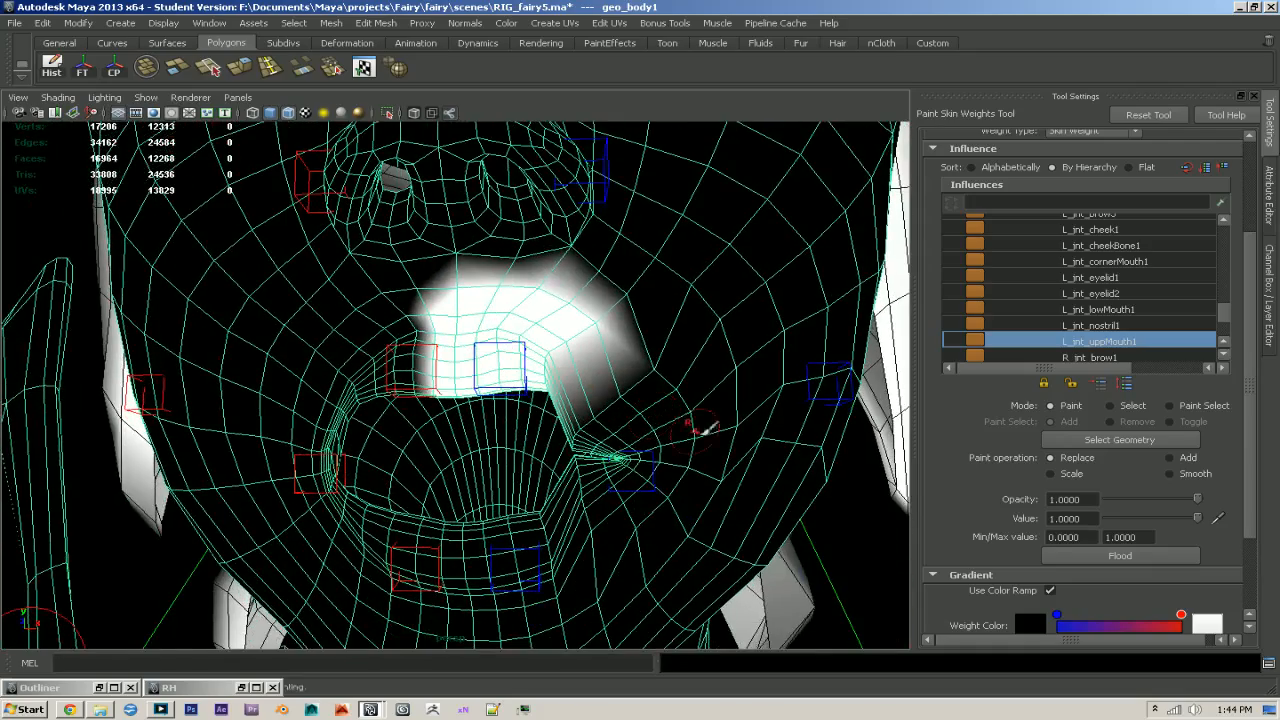
- Review the painted left side of the face and restore the minimized Rig Helper window
scroll(1207, 330, "down", 2)
right_click_drag(735, 425, 600, 478, "alt")
right_click_drag(692, 466, 598, 533, "alt")
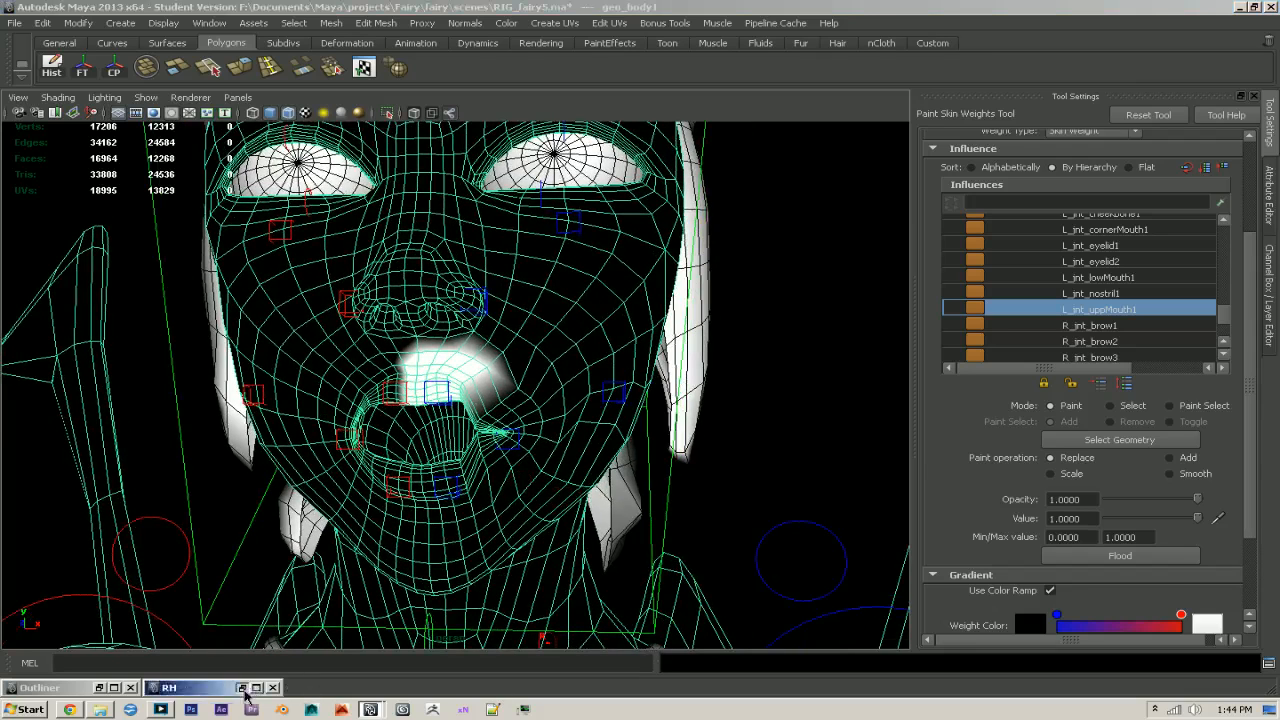
left_click(241, 688)
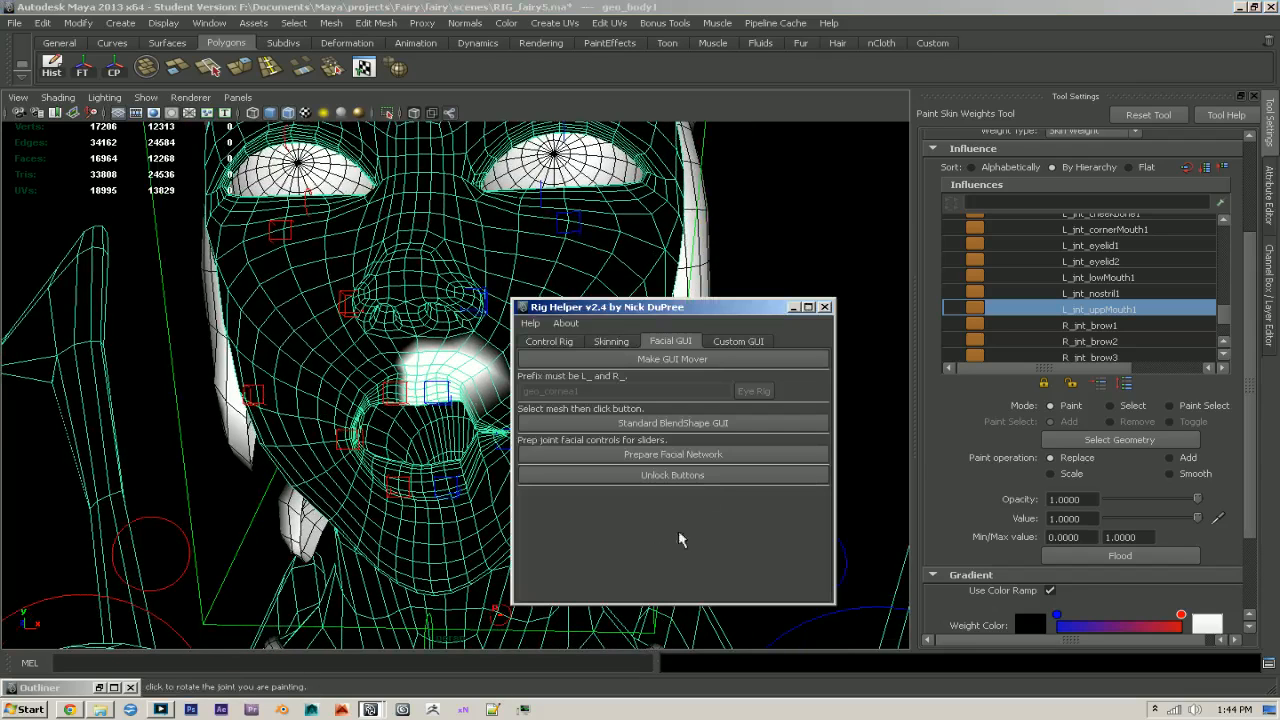
- Mirror the geo_body1 skin weights from left to right with Rig Helper's skinning tools and minimize the helper window
left_click(611, 341)
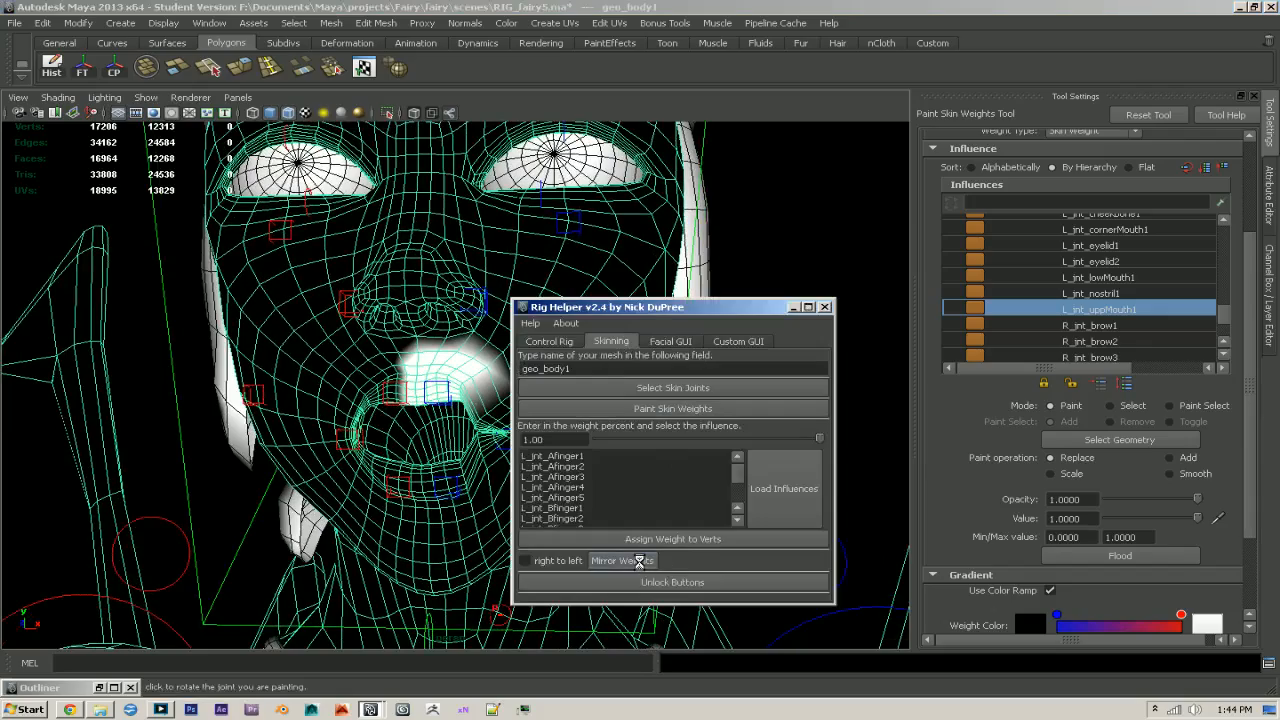
left_click(794, 307)
scroll(779, 452, "up", 5)
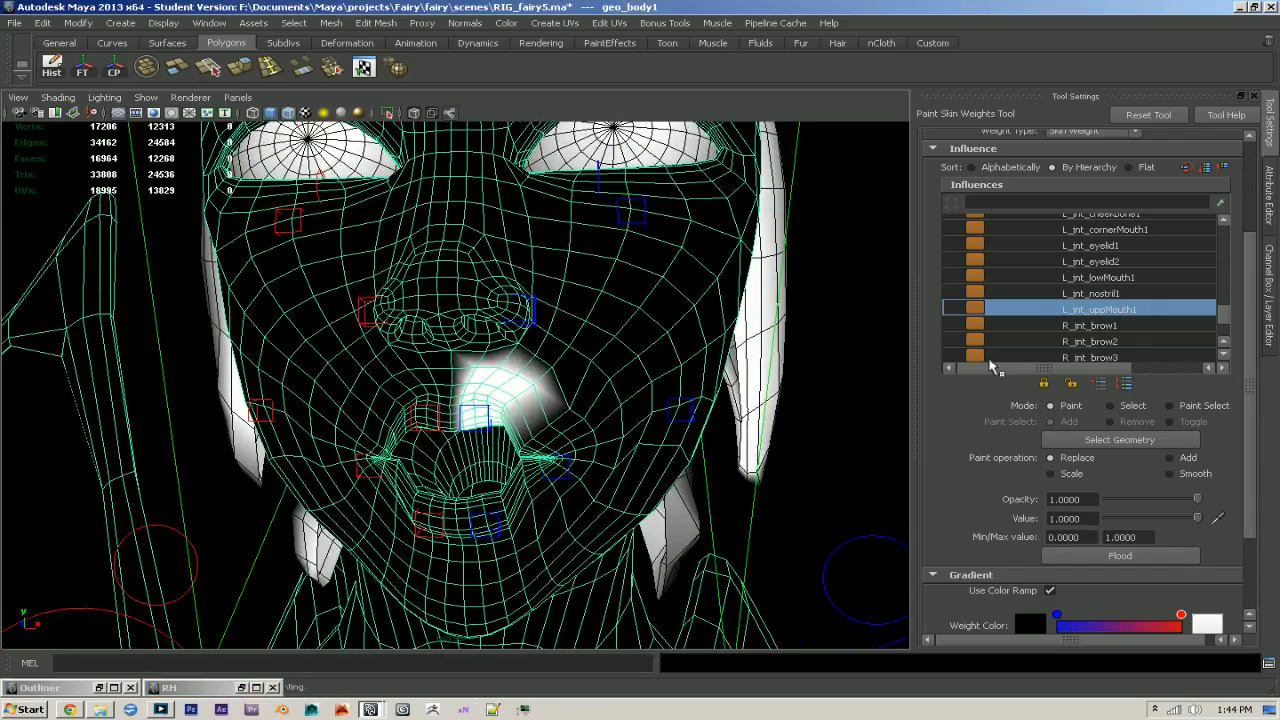
- Set Normalize Weights to Post for the body mesh's skin cluster
scroll(956, 457, "up", 3)
left_click(1078, 208)
left_click(1072, 238)
left_click(602, 366)
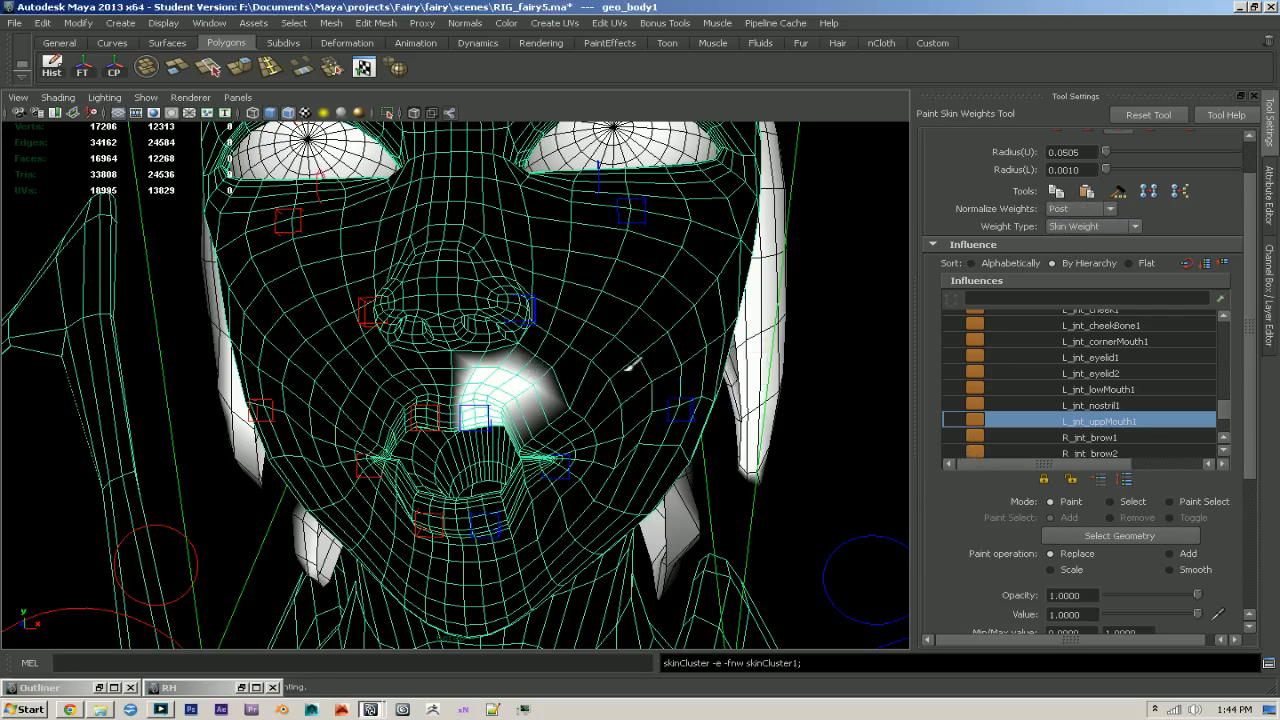
- Set the paint operation to Smooth and flood the L_jnt_brow1 weights four times at opacity 1
scroll(1143, 424, "up", 5)
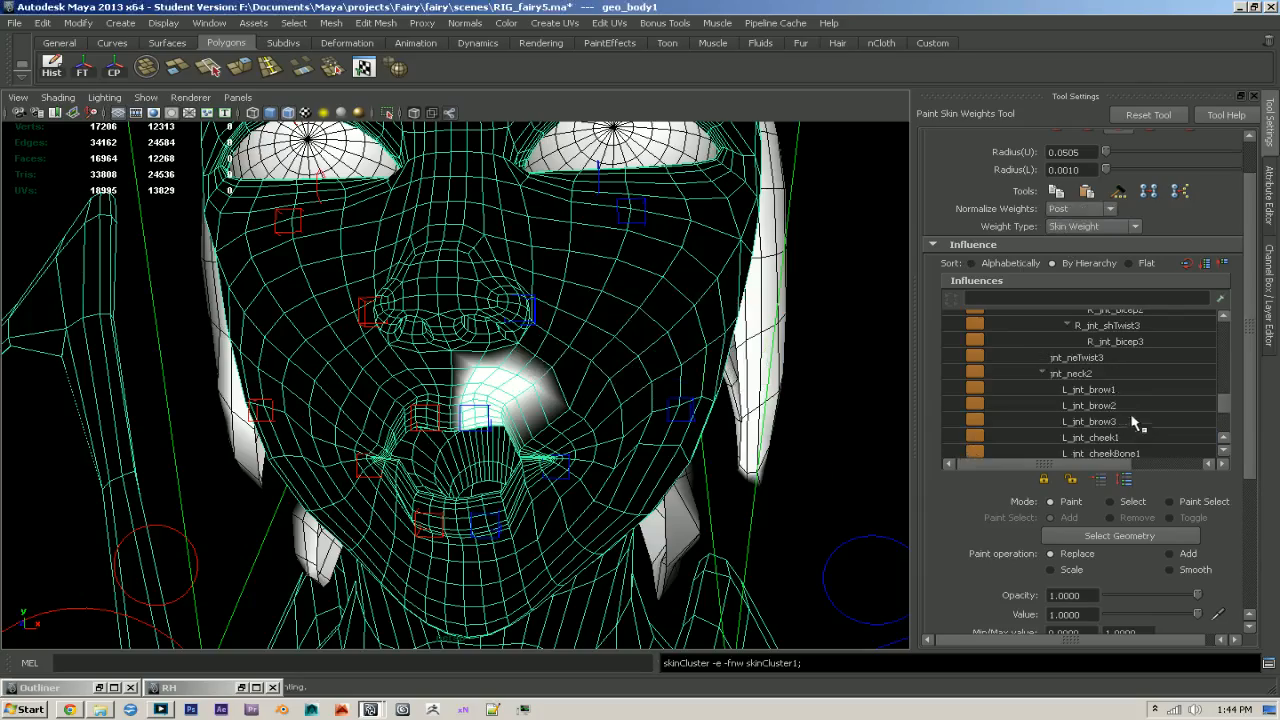
left_click(1122, 390)
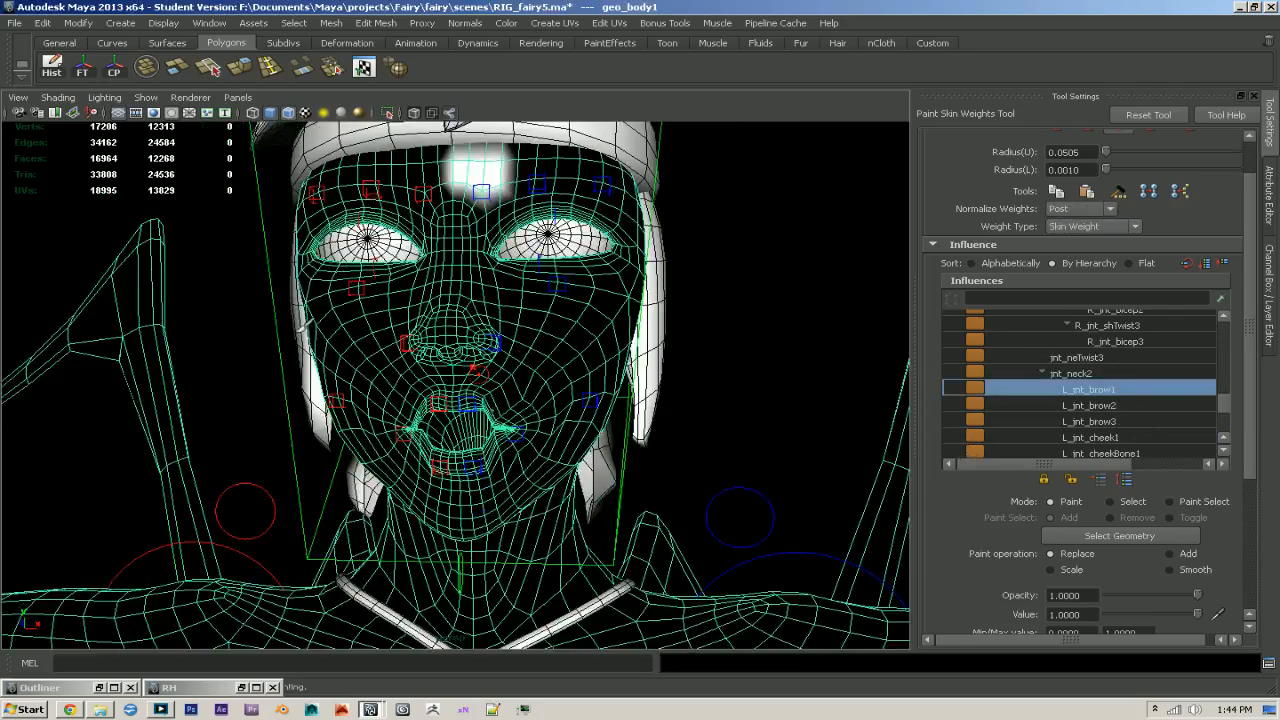
middle_click_drag(477, 371, 491, 522, "alt")
right_click_drag(491, 522, 694, 484, "alt")
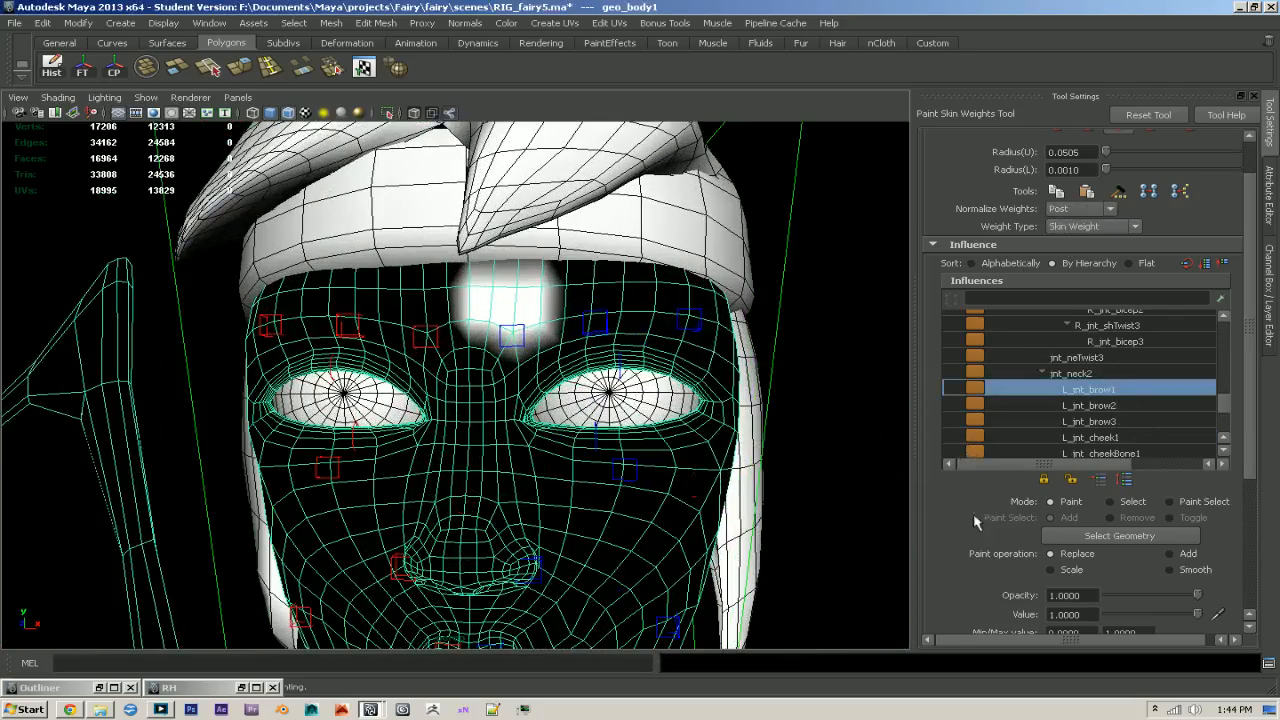
left_click(1170, 569)
scroll(510, 383, "up", 3)
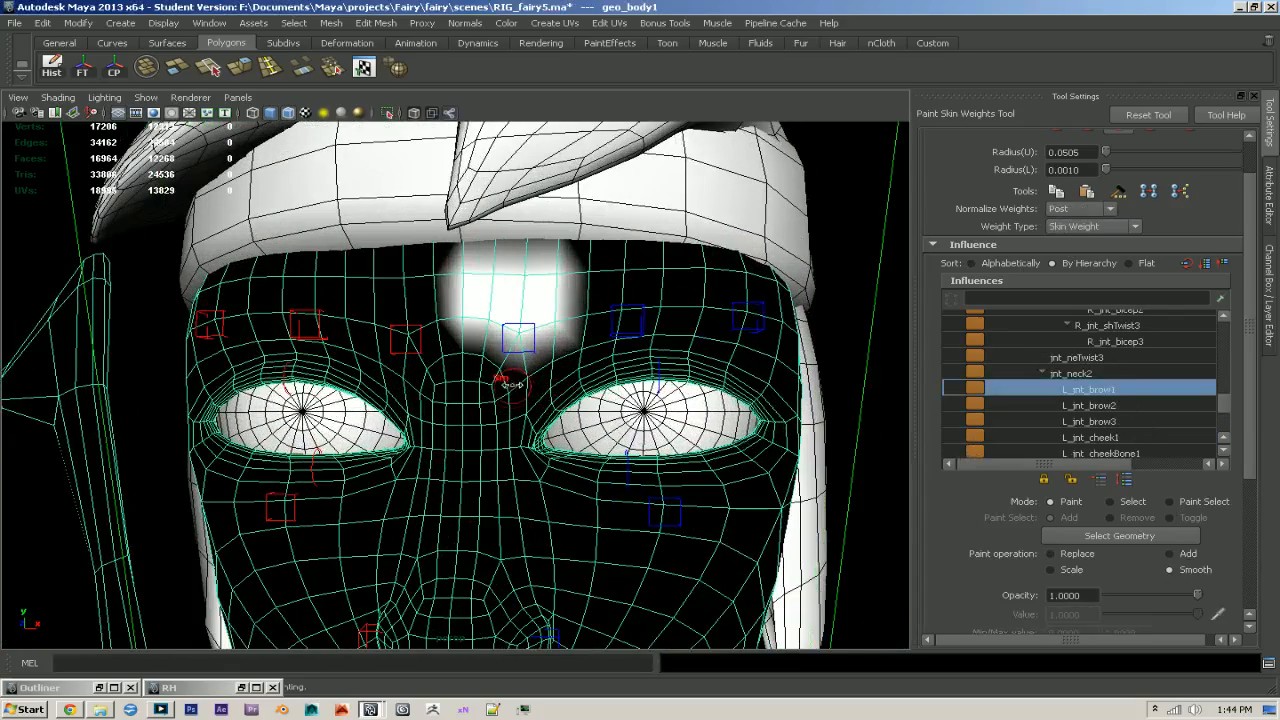
scroll(1233, 592, "down", 3)
left_click(1138, 558)
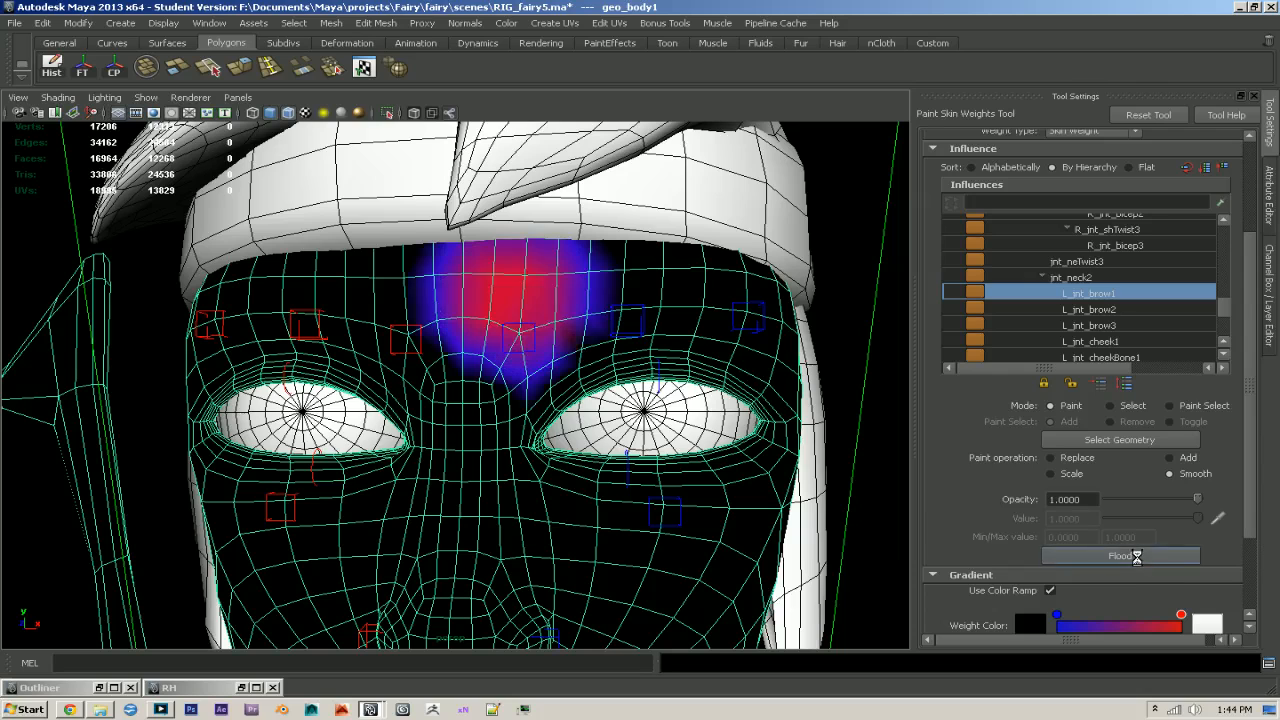
left_click(1138, 558)
left_click(1138, 558)
left_click(1138, 558)
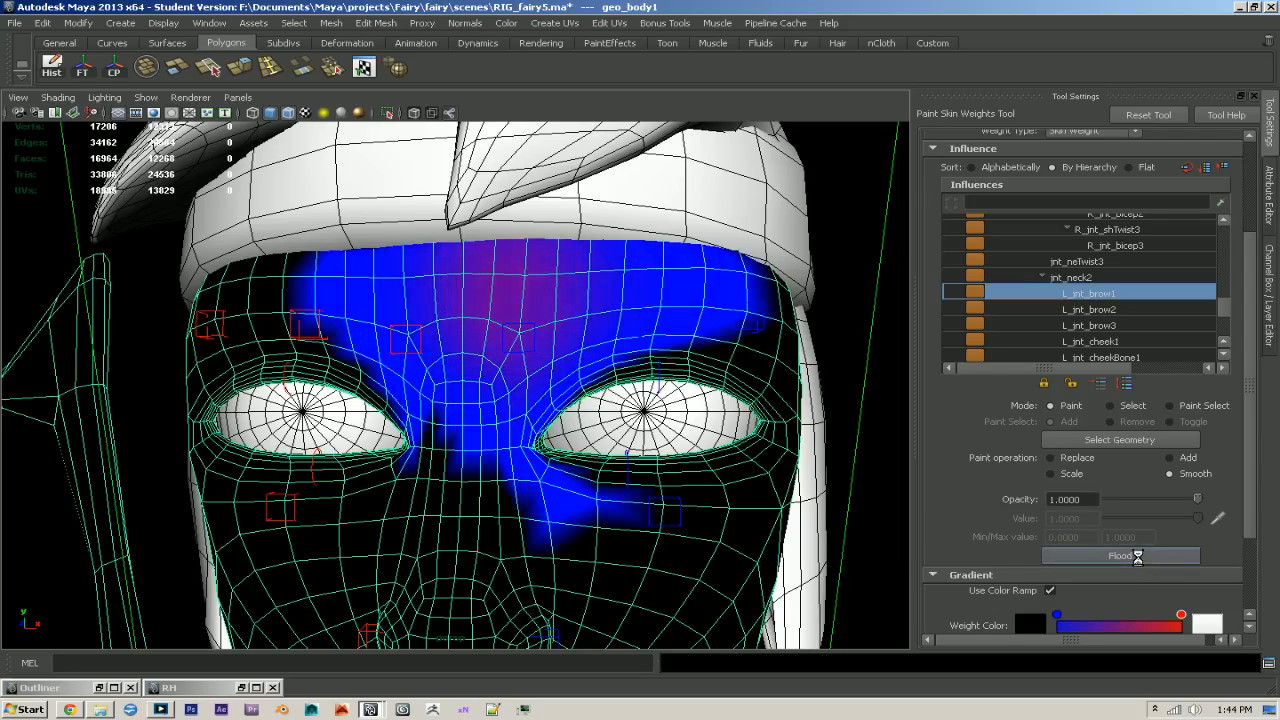
- Flood-smooth the L_jnt_brow2 weights twice and the L_jnt_brow3 weights three times
left_click(1118, 310)
left_click(1130, 557)
left_click(1130, 557)
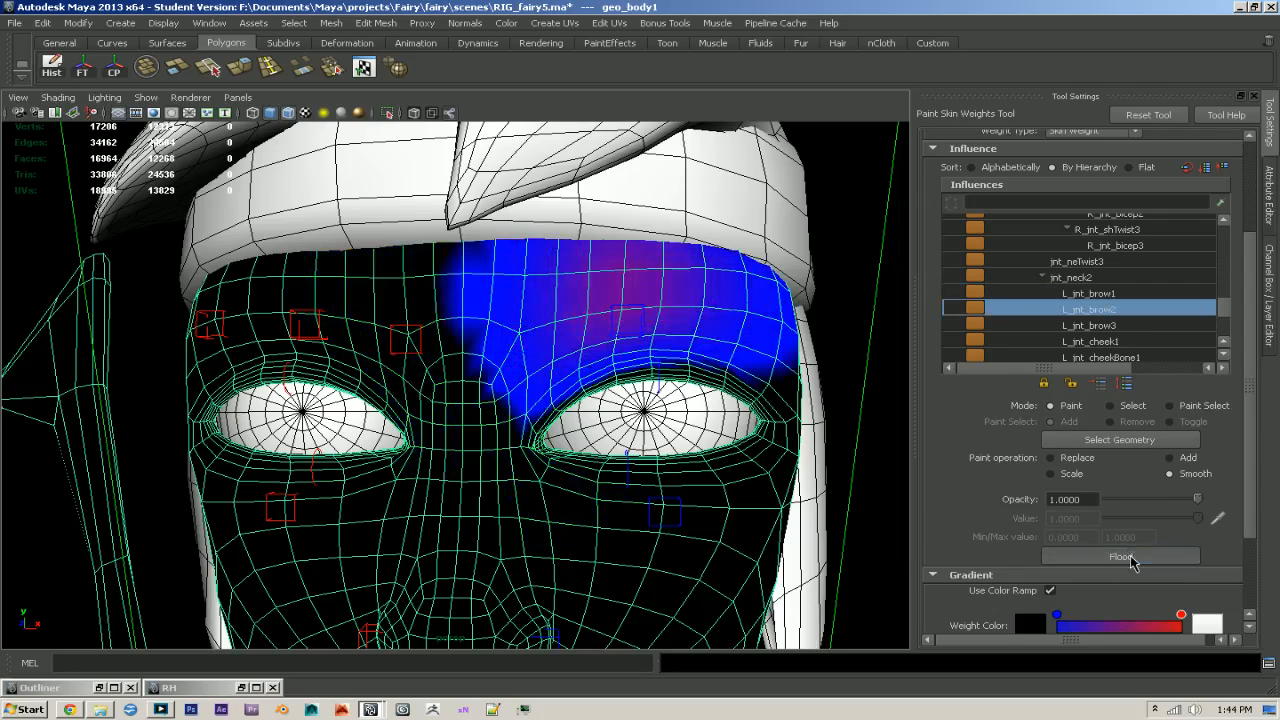
left_click(1088, 326)
left_click(1100, 555)
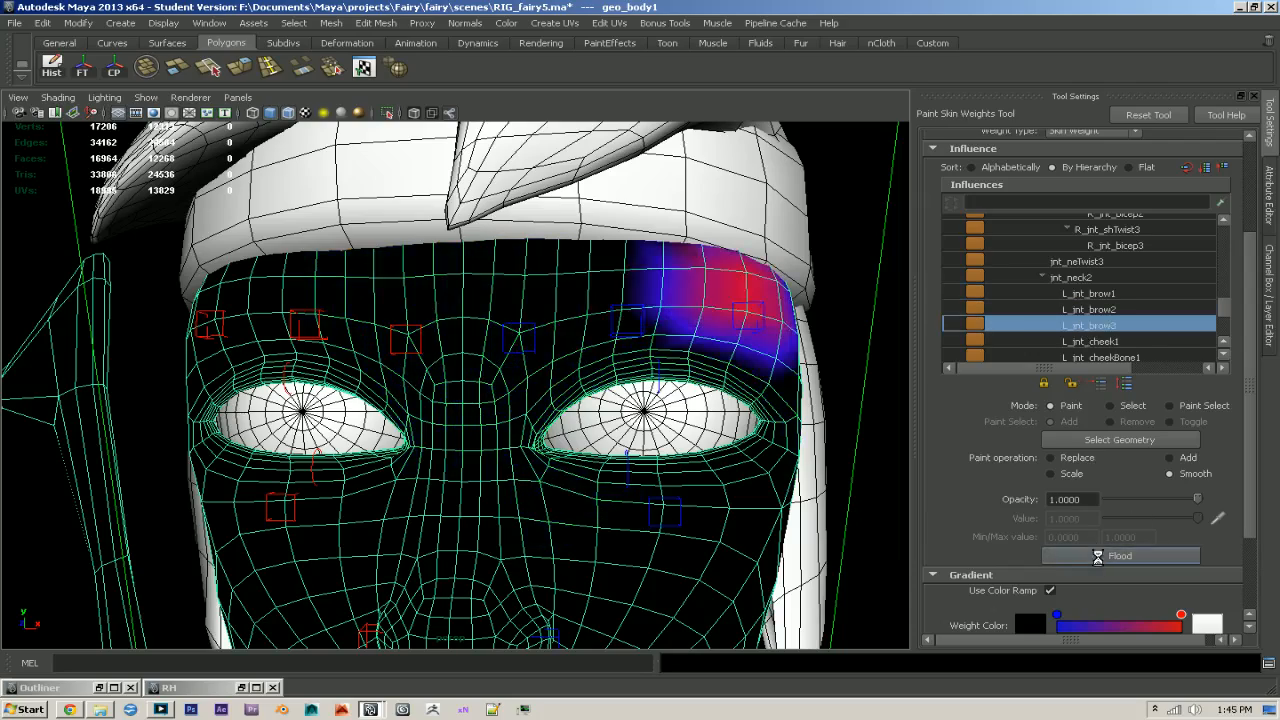
left_click(1100, 555)
left_click(1100, 555)
- Flood-smooth the L_jnt_cheek1 weights three times so the falloff spreads over the left cheek
left_click(1110, 348)
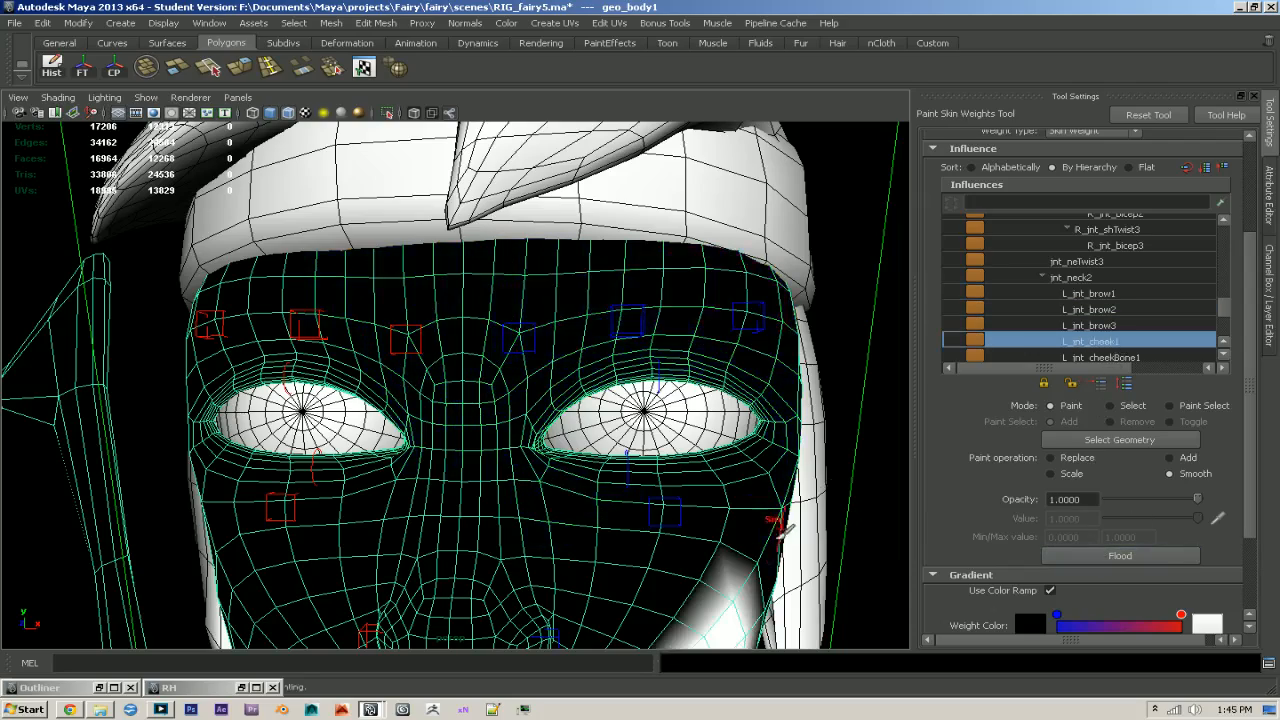
left_click(1128, 556)
left_click(1128, 556)
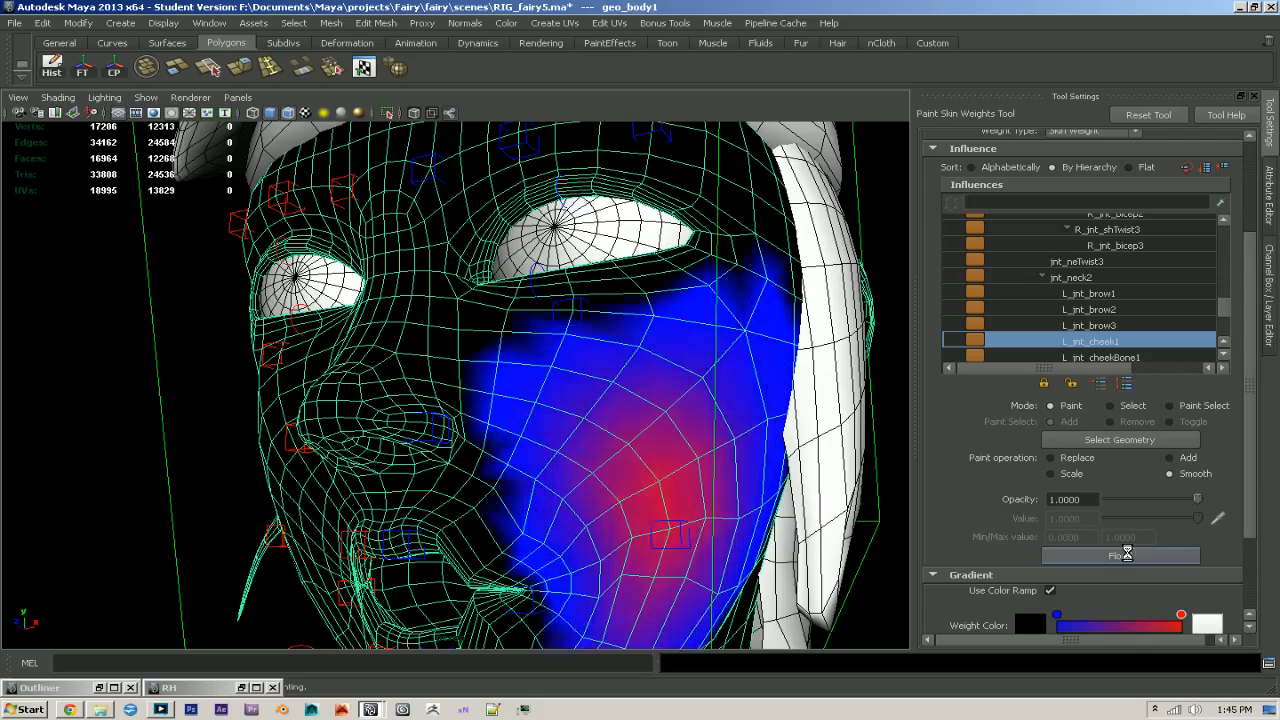
left_click(1128, 556)
left_click(1128, 556)
left_click(1128, 556)
right_click_drag(724, 549, 683, 552, "alt")
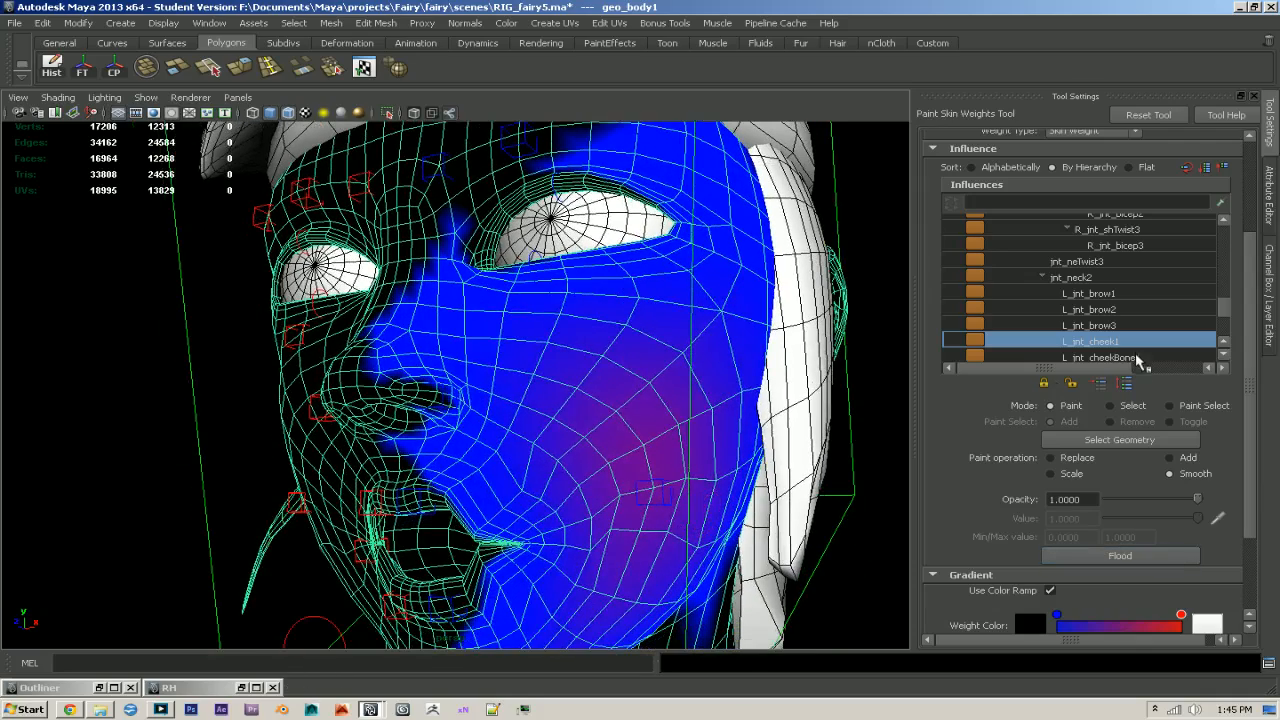
- Flood-smooth the L_jnt_cheekBone1 weights four times to soften the area under the left eye
left_click(1138, 358)
left_click(1123, 556)
left_click(1123, 556)
left_click(1123, 556)
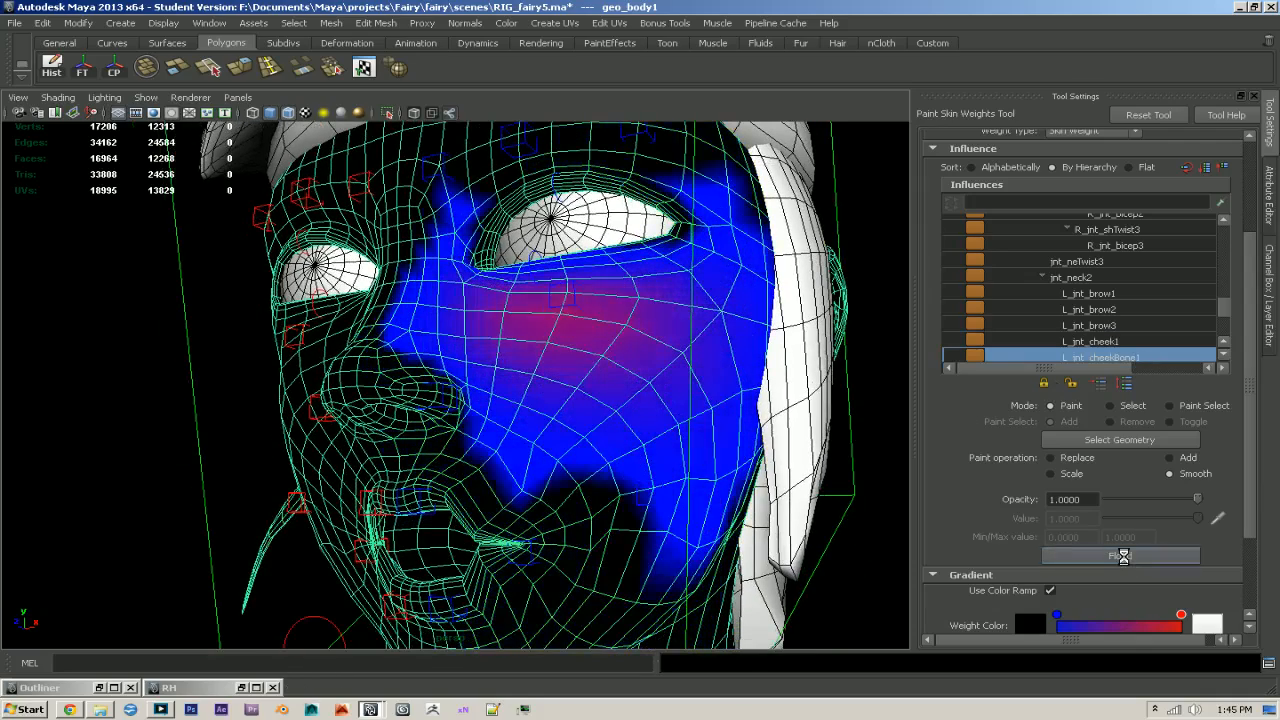
left_click(1123, 556)
left_click(1123, 556)
left_click(1123, 556)
left_click_drag(690, 540, 820, 540, "alt")
- Flood-smooth the L_jnt_cornerMouth1 weights five times around the left mouth corner
scroll(1165, 343, "down", 1)
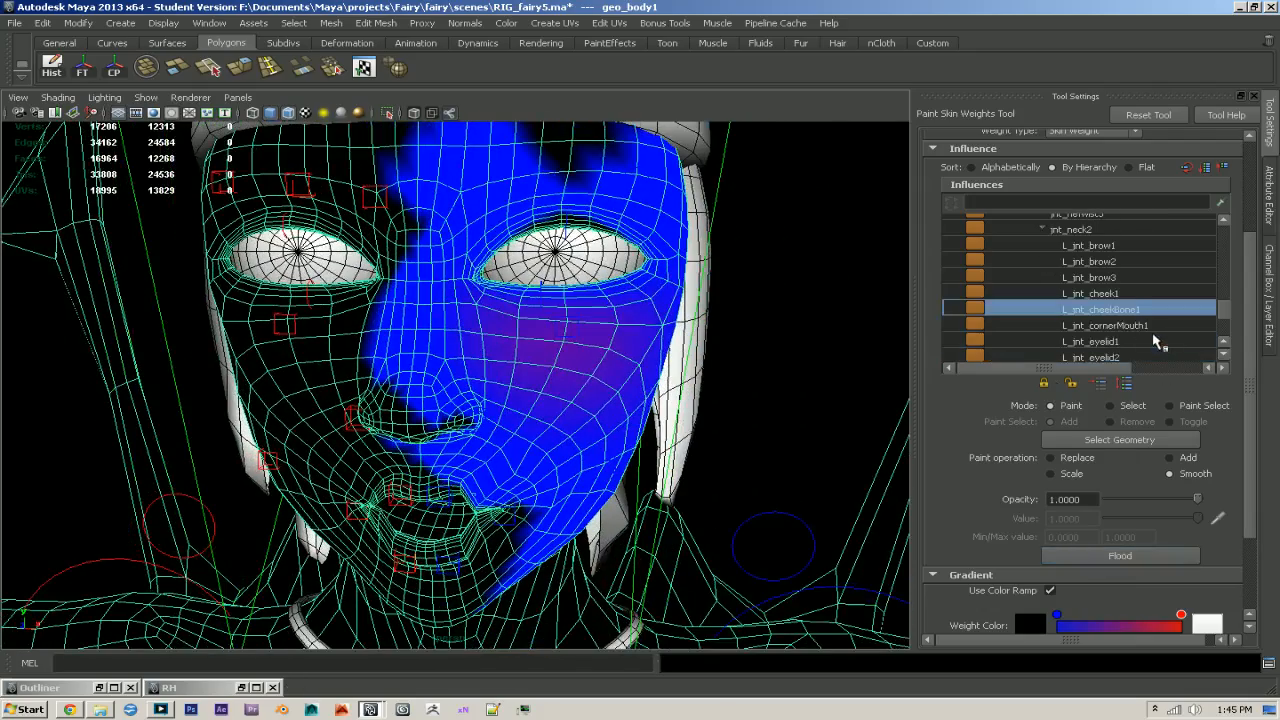
left_click(1128, 327)
mouse_move(714, 443)
left_mouse_down("alt")
mouse_move(630, 410)
mouse_move(704, 426)
left_mouse_up("alt")
left_click(1098, 557)
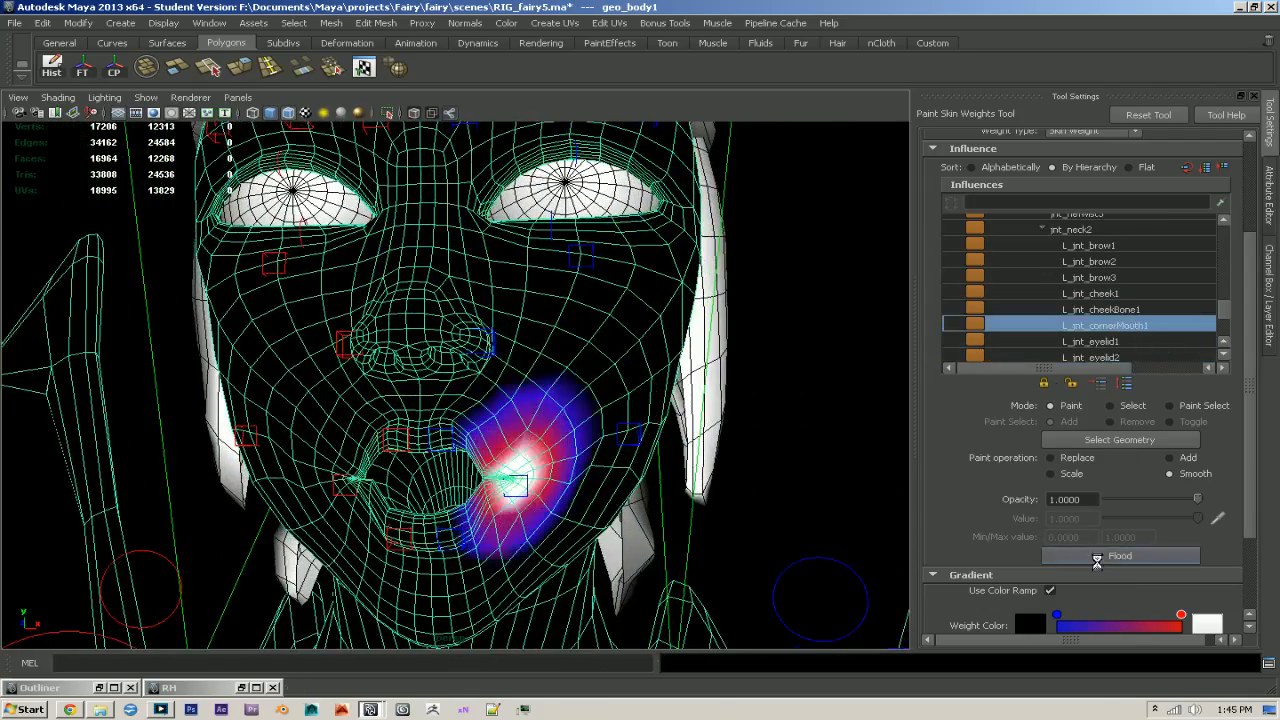
left_click(1098, 557)
left_click(1098, 557)
left_click(1098, 557)
left_click(1098, 557)
left_click(1098, 557)
left_click(1098, 557)
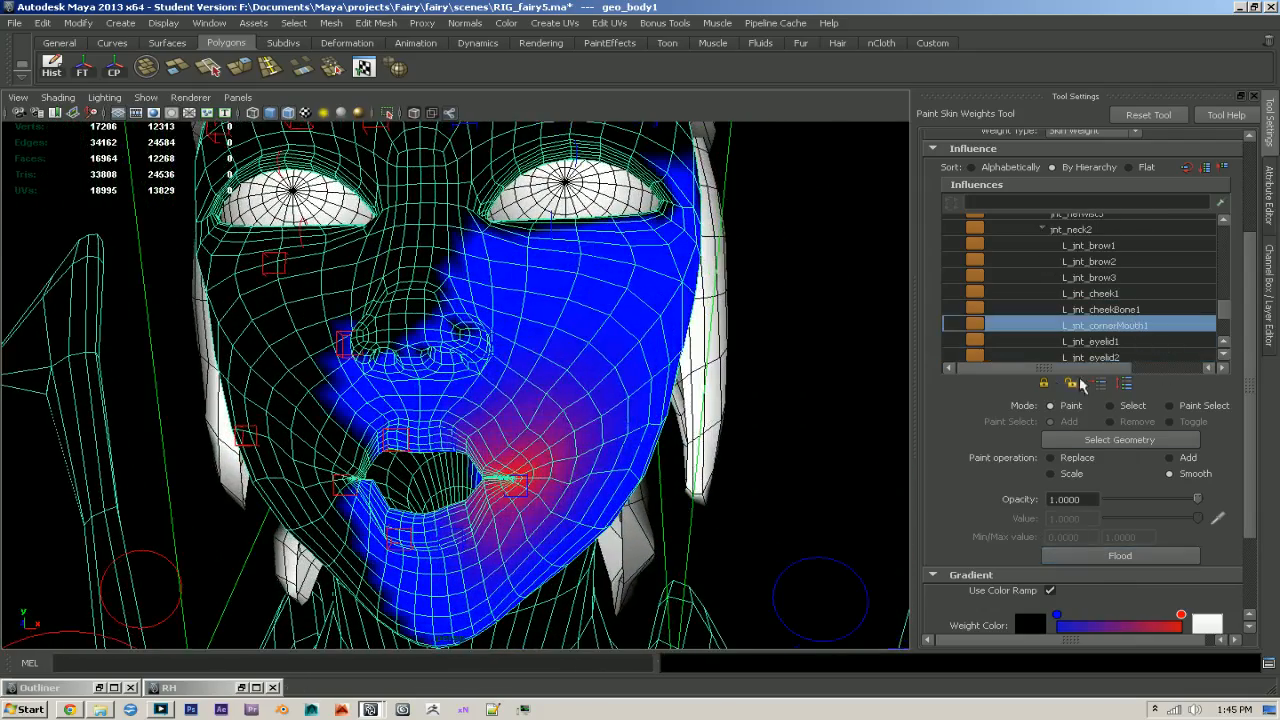
- Skip the eyelid joints and flood-smooth the L_jnt_lowMouth1 weights four times
left_click(1095, 342)
scroll(1192, 353, "down", 1)
scroll(1192, 353, "down", 2)
left_click(1128, 326)
left_click(1100, 557)
left_click(1100, 557)
left_click(1101, 557)
left_click(1101, 557)
left_click(1101, 557)
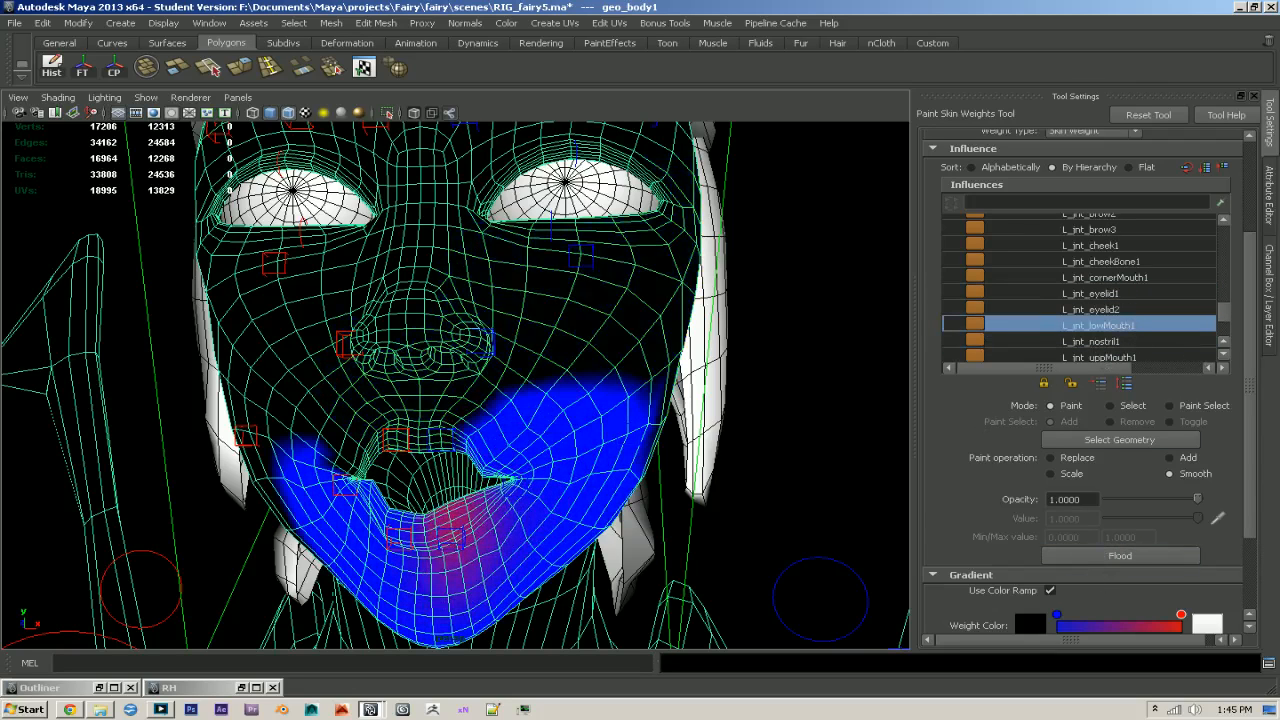
- Flood-smooth the L_jnt_nostril1 weights four times around the left nostril
left_click(1114, 343)
left_click(1135, 557)
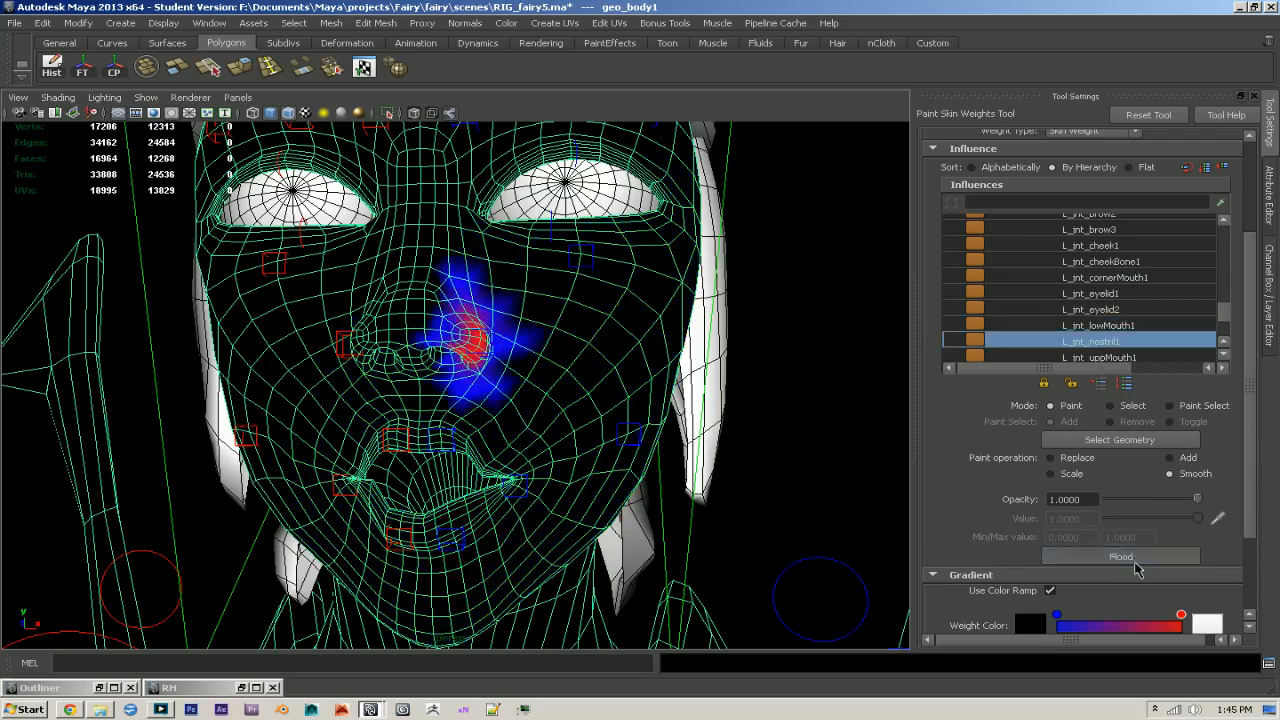
left_click(1135, 557)
left_click(1135, 557)
left_click(1133, 558)
- Flood-smooth the L_jnt_uppMouth1 weights five times above the upper lip
left_click(1105, 357)
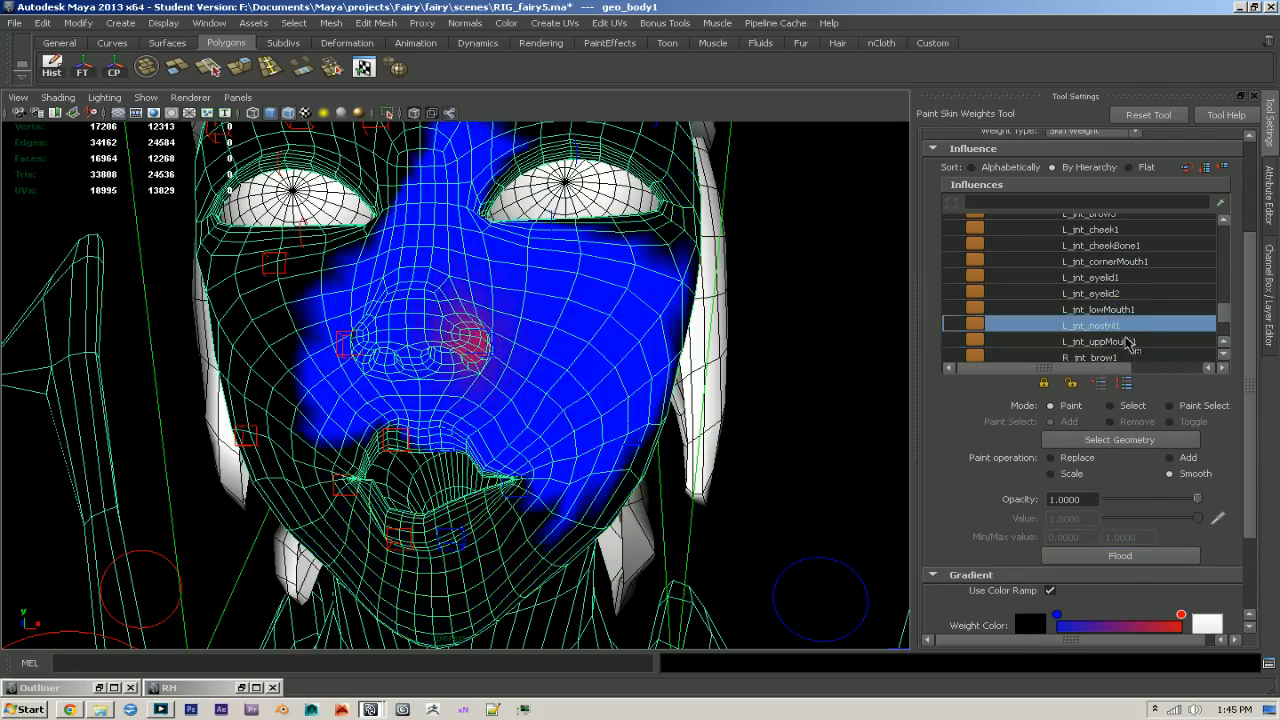
left_click(1142, 558)
left_click(1143, 559)
left_click(1143, 558)
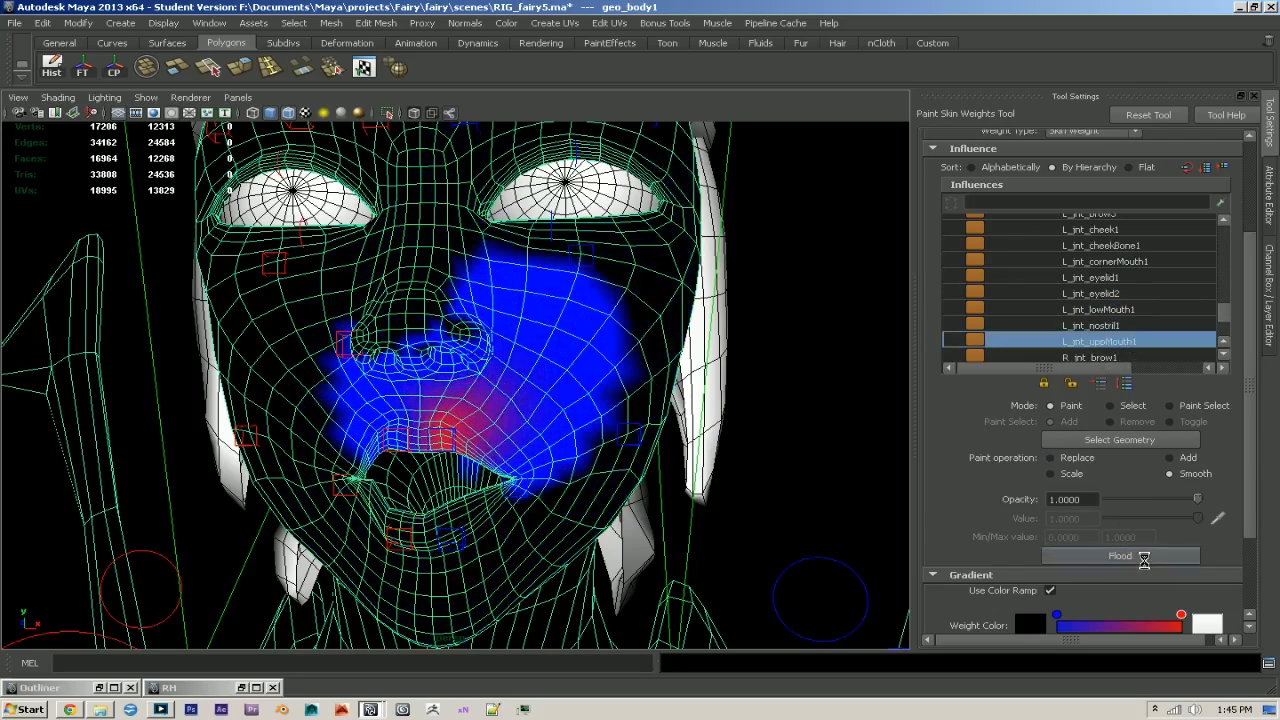
left_click(1143, 558)
left_click(1143, 558)
scroll(1100, 292, "down", 1)
scroll(1119, 334, "up", 3)
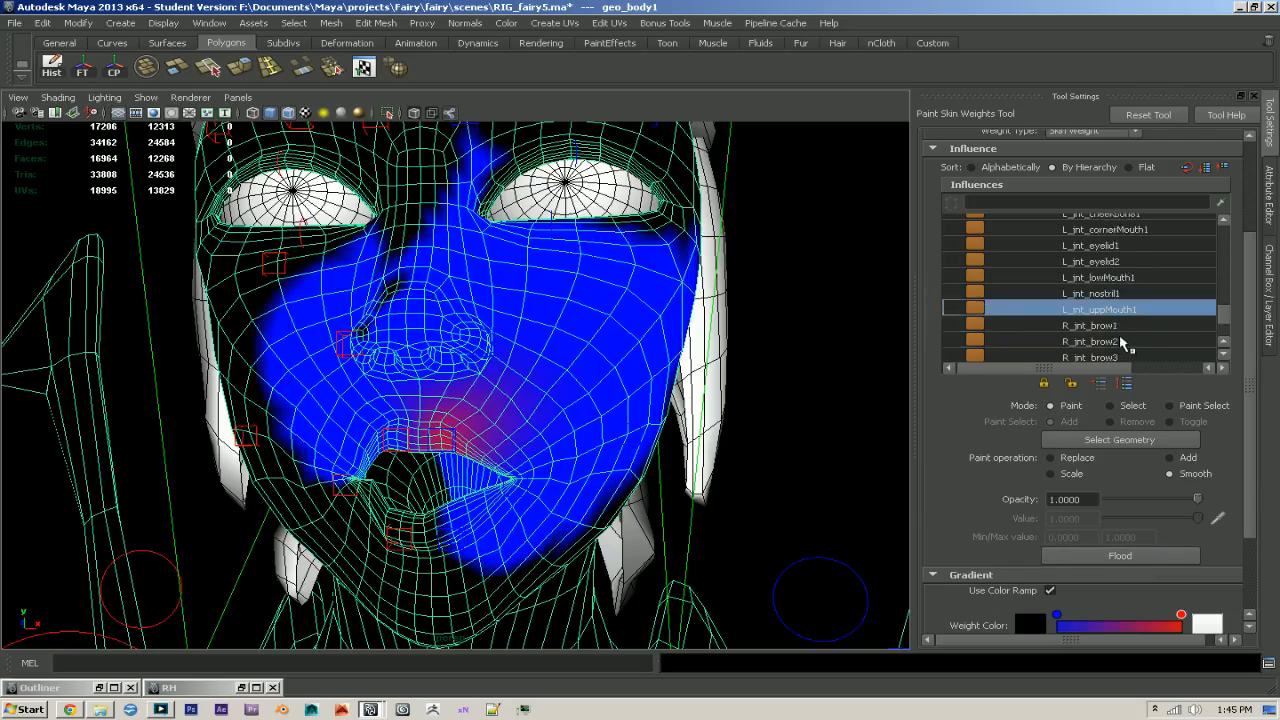
- Prune small skin weights below 0.01 from the body mesh
left_click_drag(622, 400, 695, 422, "alt")
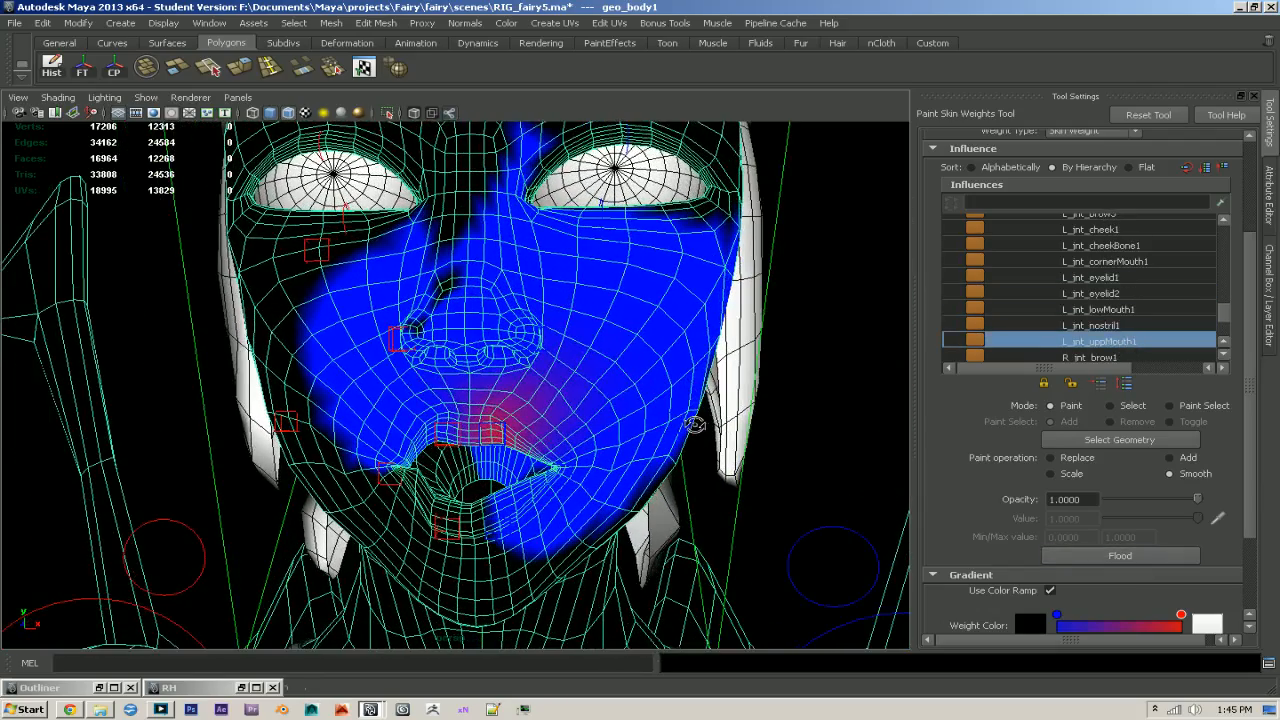
key("F2")
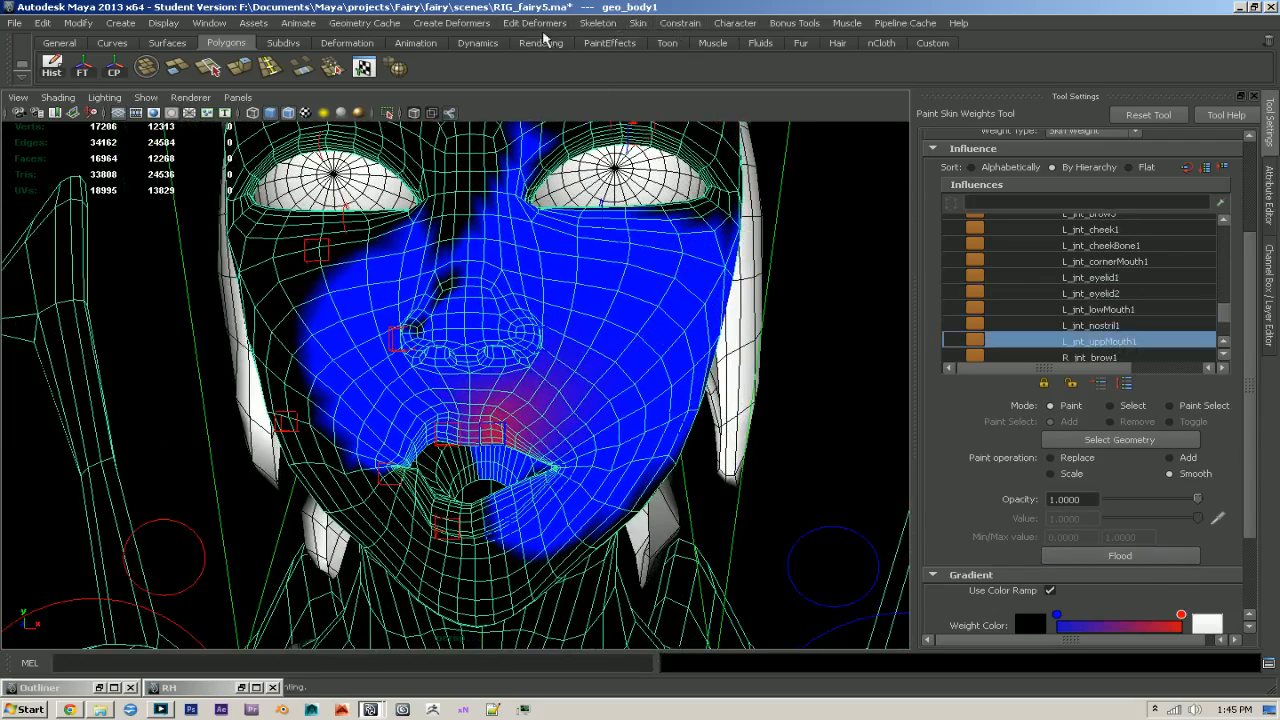
left_click(597, 23)
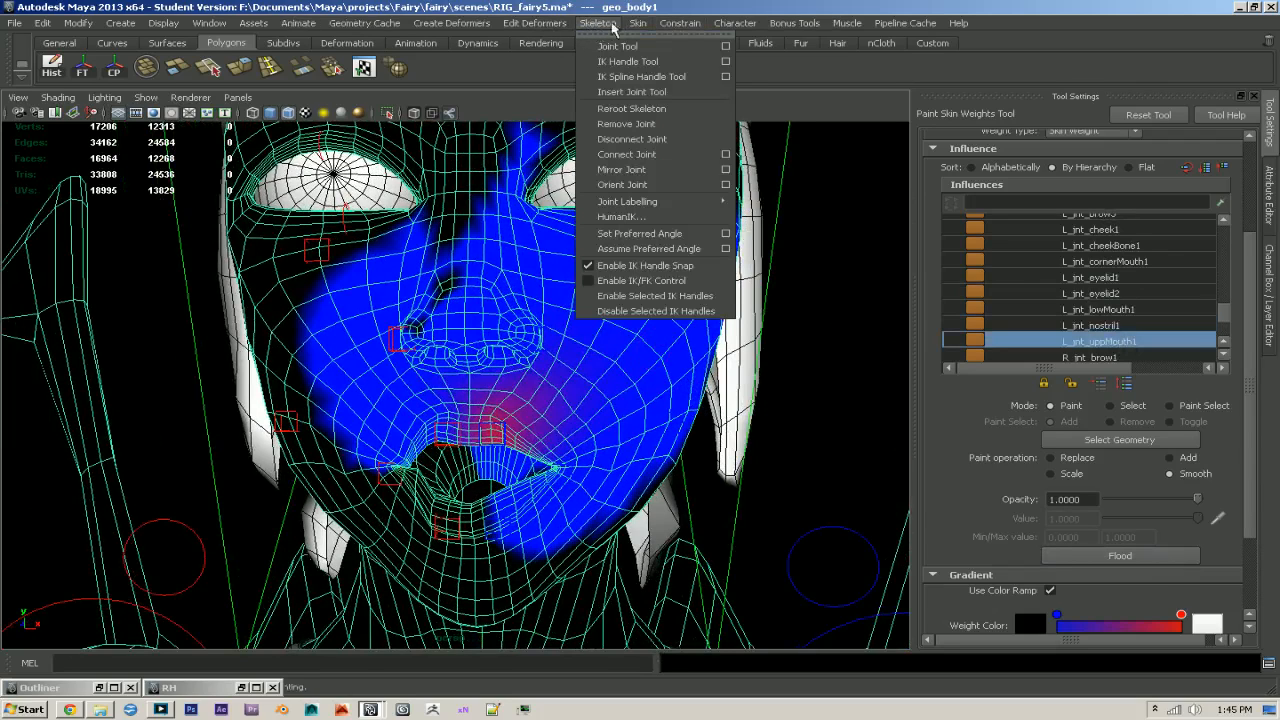
mouse_move(682, 94)
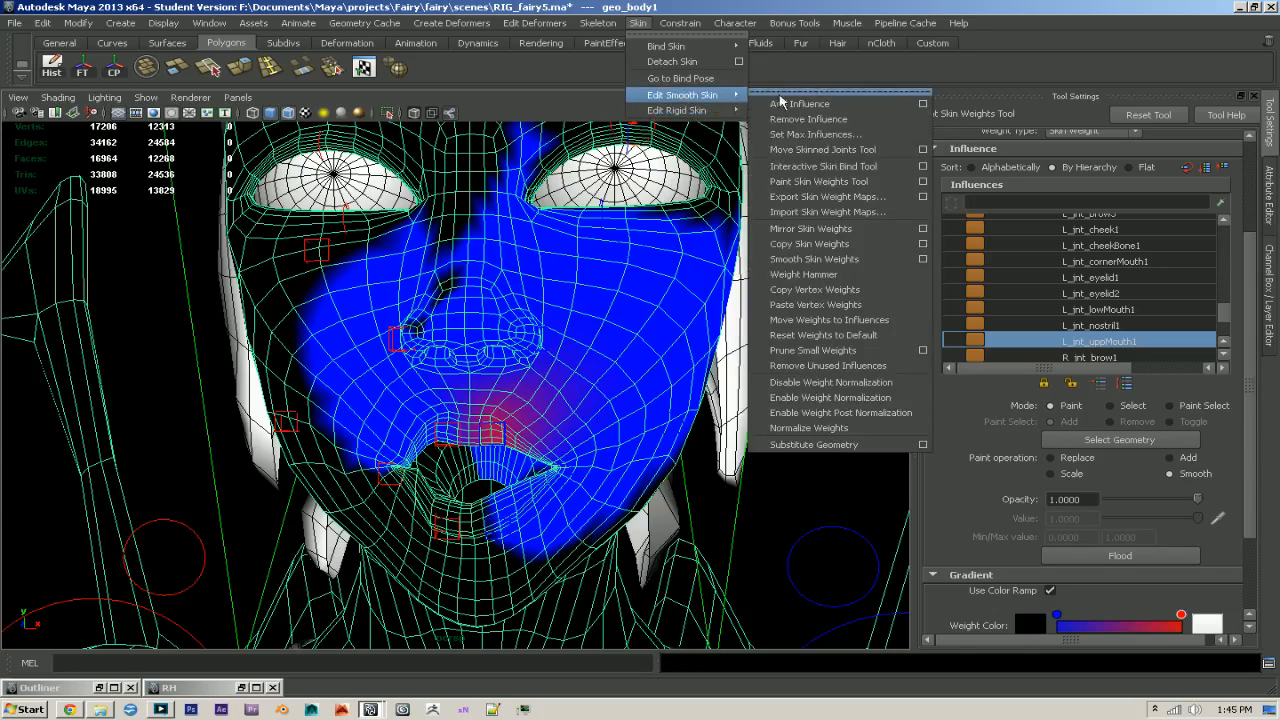
left_click(815, 350)
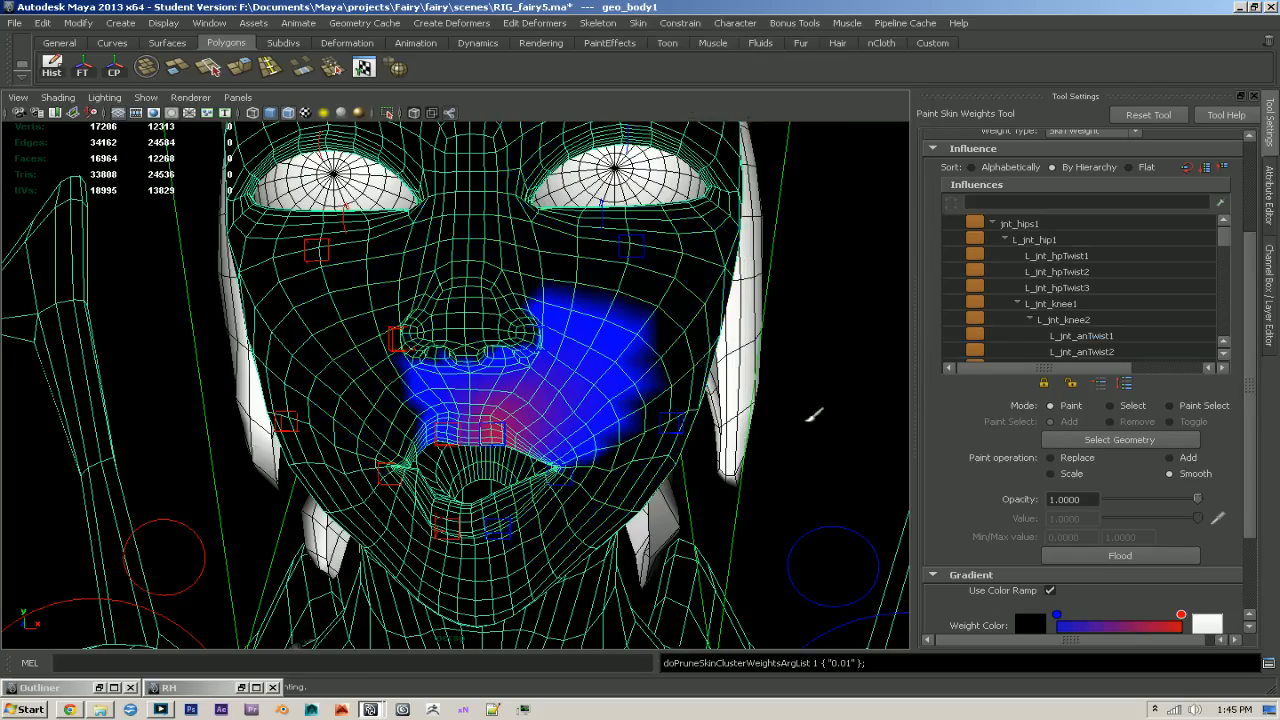
- Restore Rig Helper, mirror the smoothed weights from left to right again, and minimize it
right_click_drag(690, 397, 786, 440, "alt")
left_click_drag(792, 474, 710, 400, "alt")
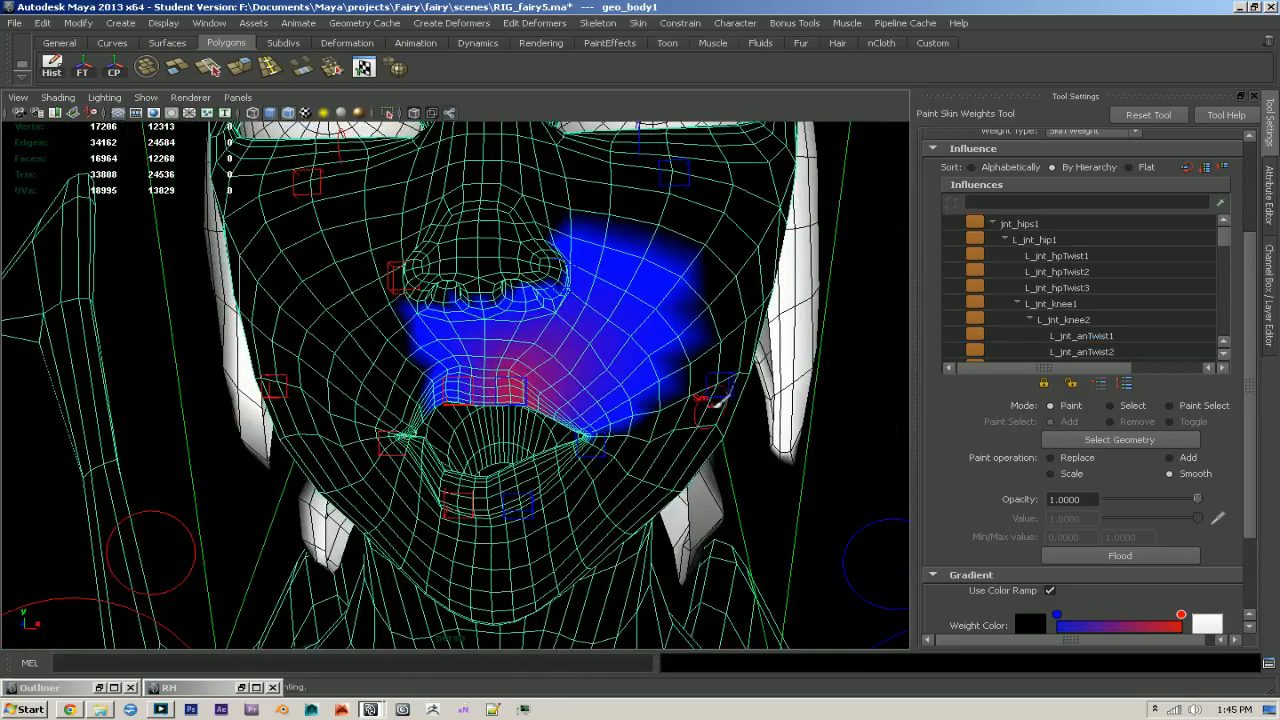
left_click(244, 689)
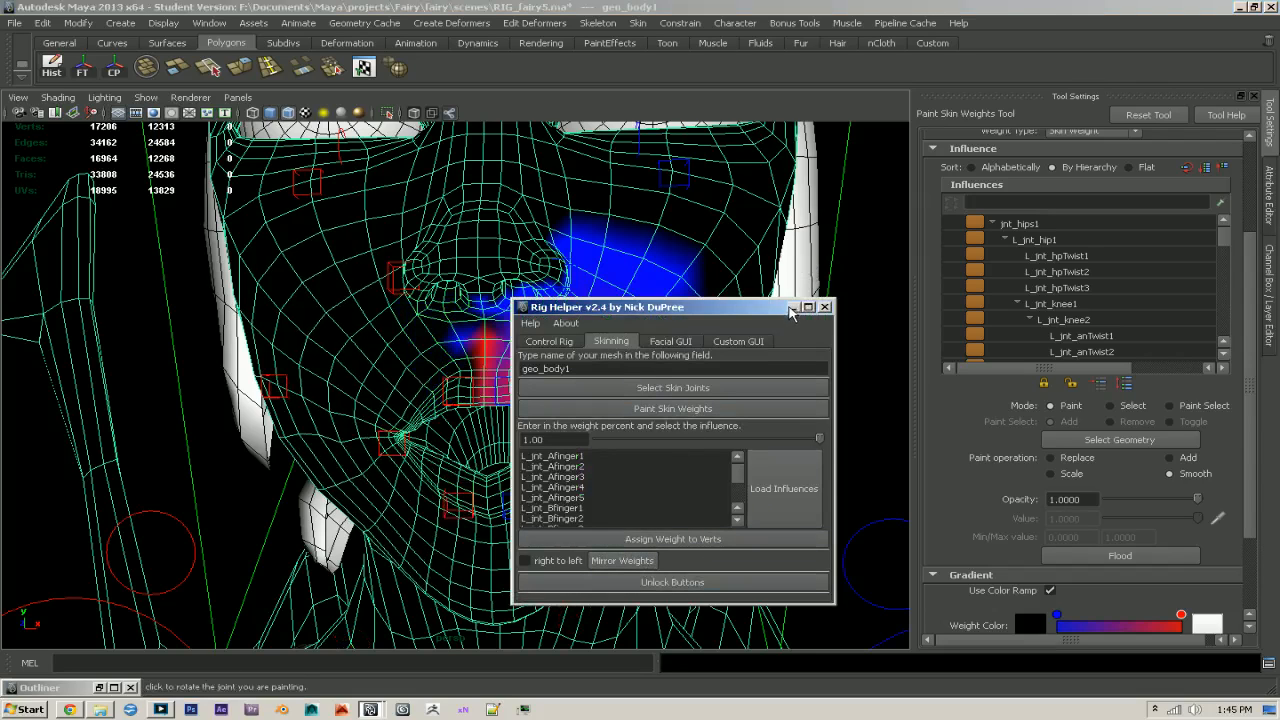
left_click(792, 308)
- Brush-smooth the L_jnt_uppMouth1 weights across the centre line of the upper lip onto the right half
right_click_drag(543, 380, 686, 431, "alt")
left_click_drag(686, 431, 612, 385, "alt")
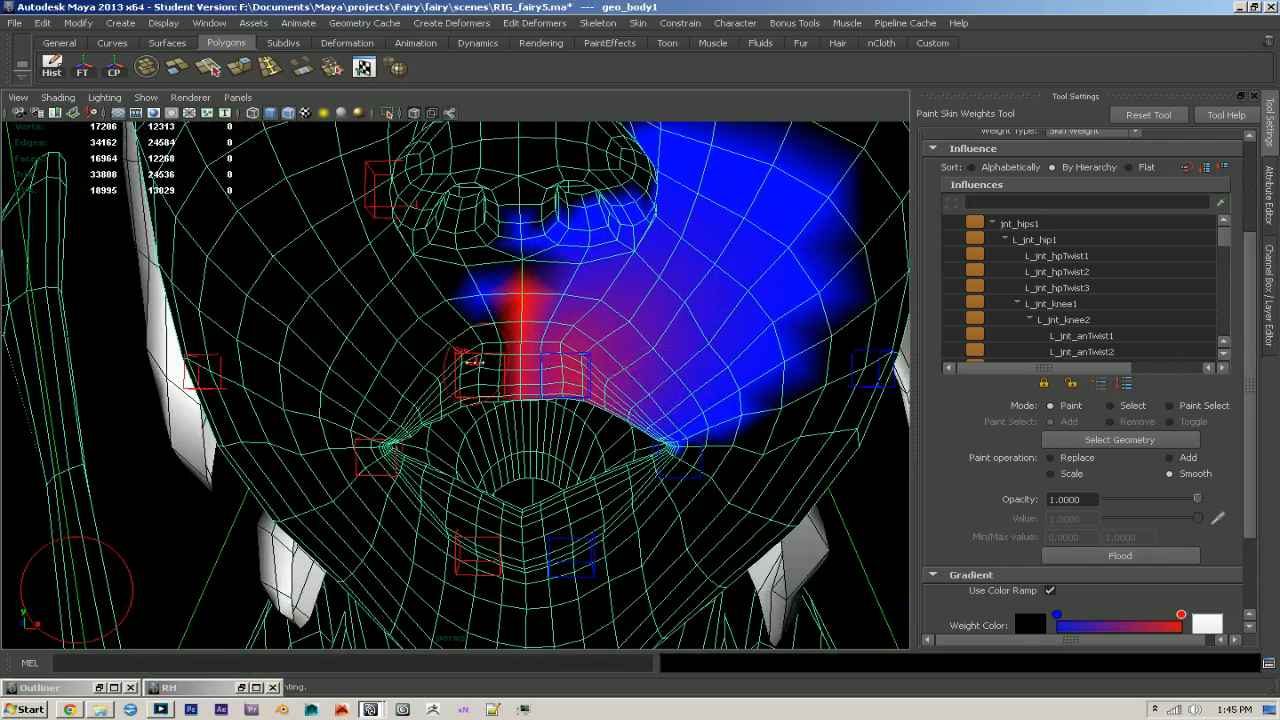
mouse_move(473, 363)
left_mouse_down()
mouse_move(448, 380)
mouse_move(470, 365)
mouse_move(463, 341)
left_mouse_up()
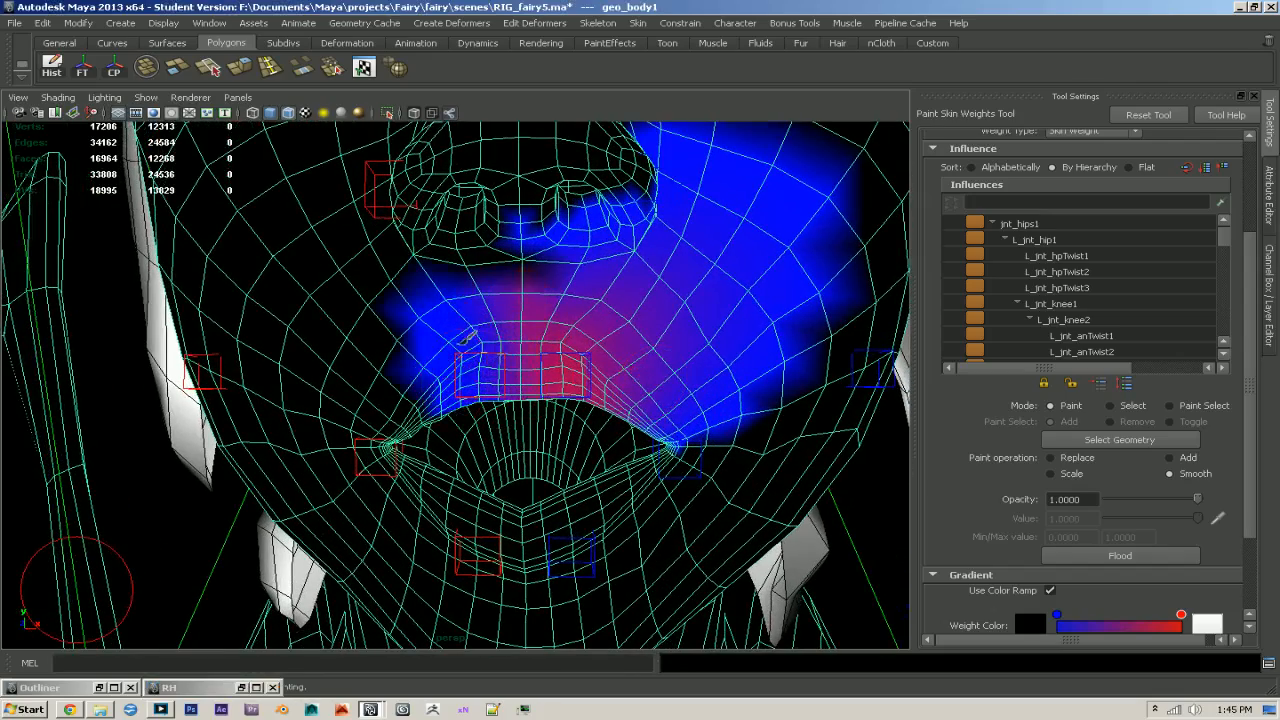
- Choose the R_jnt_uppMouth1 influence and brush-smooth its weights across the upper lip's centre onto the left half
left_click_drag(1220, 243, 1215, 319)
scroll(1124, 312, "down", 2)
scroll(1140, 287, "down", 6)
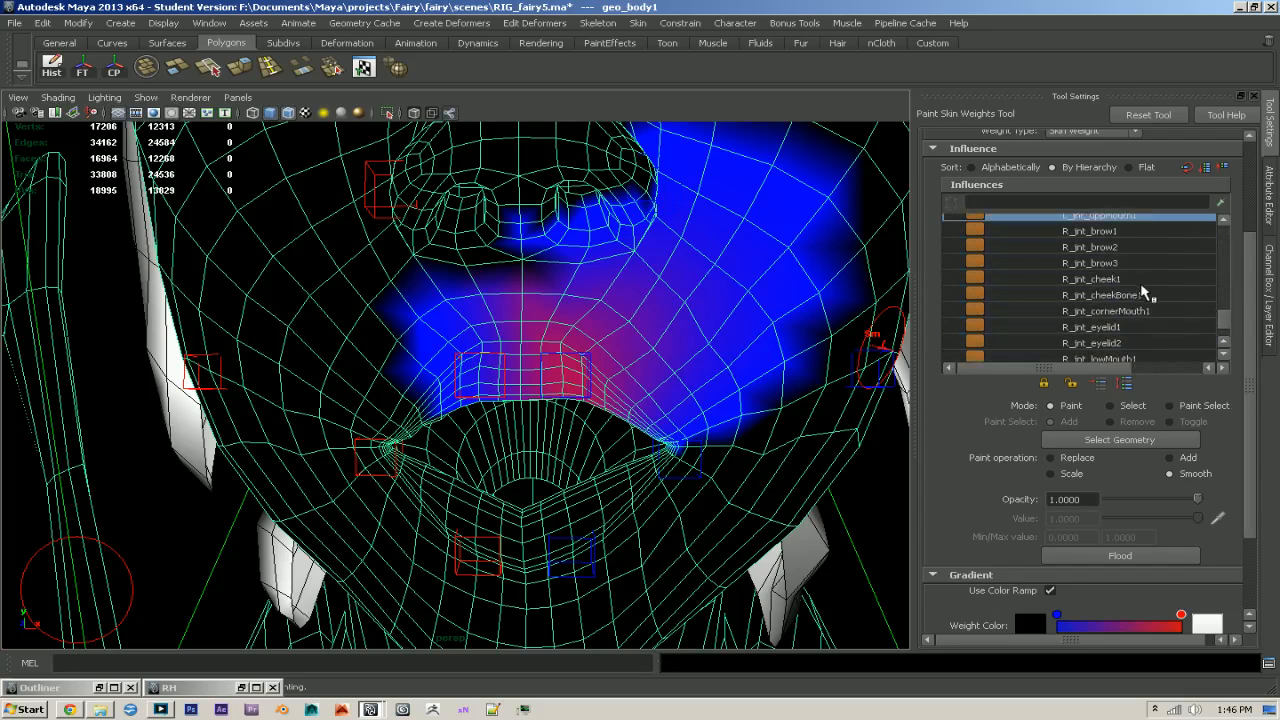
scroll(1140, 350, "down", 1)
left_click(1134, 345)
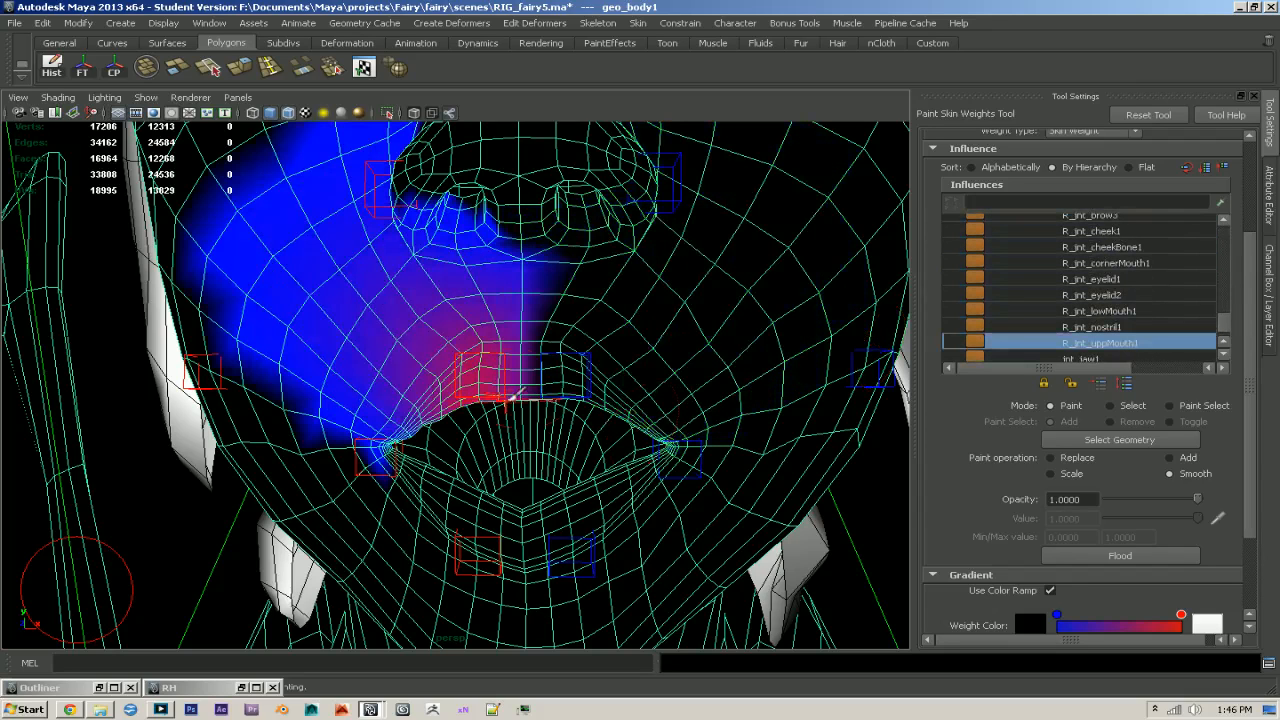
left_click_drag(582, 364, 592, 362)
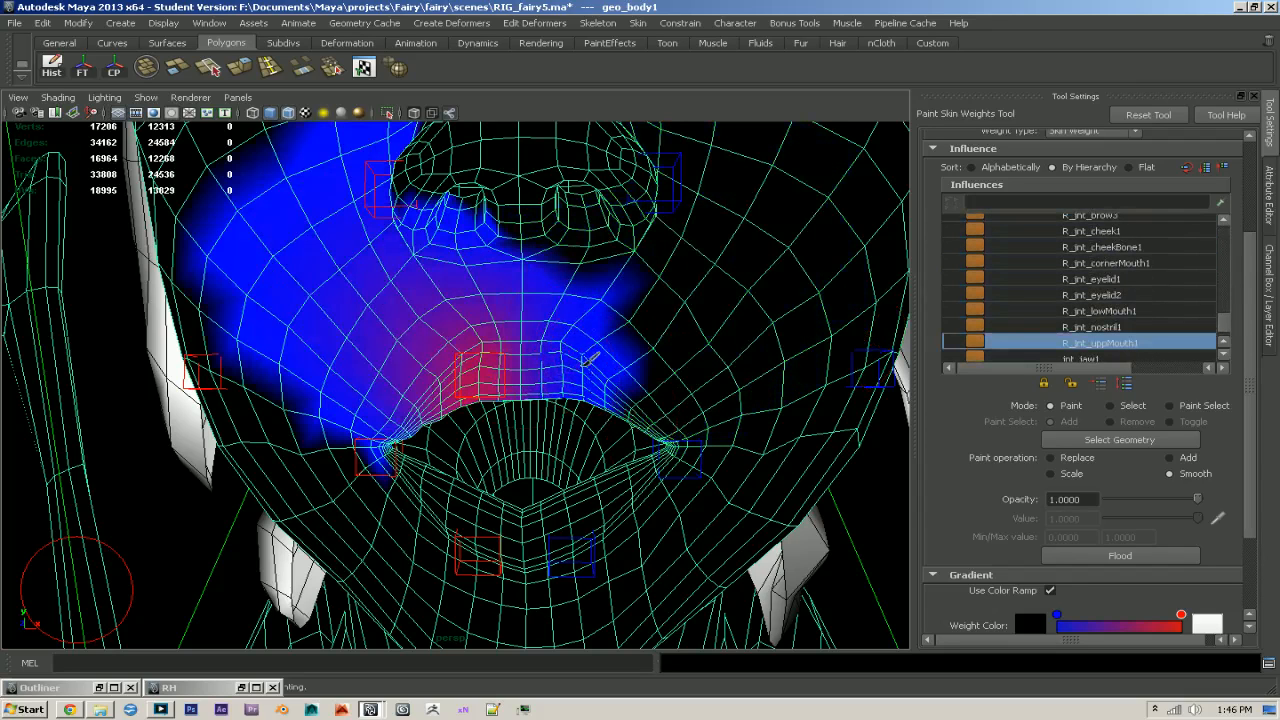
scroll(590, 351, "up", 10)
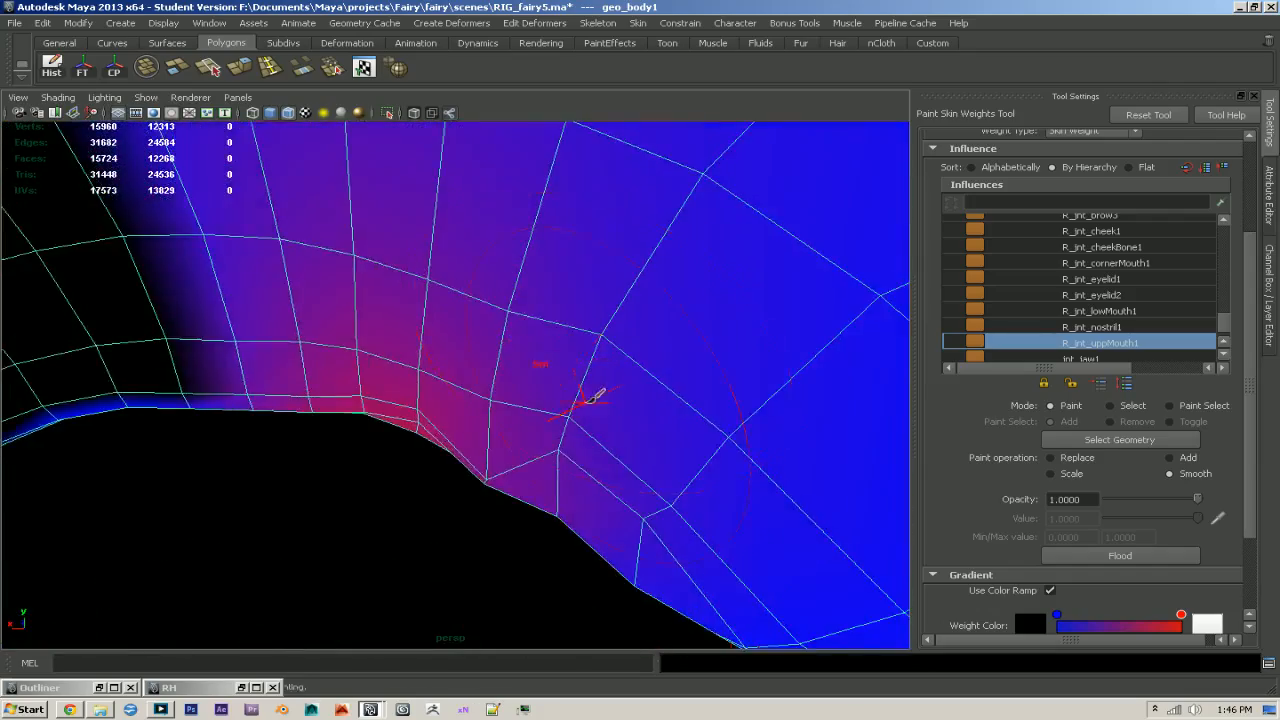
- Brush-smooth the R_jnt_uppMouth1 weights further across the centre of the upper lip, close to the lip edge
middle_click_drag(588, 401, 783, 361, "alt")
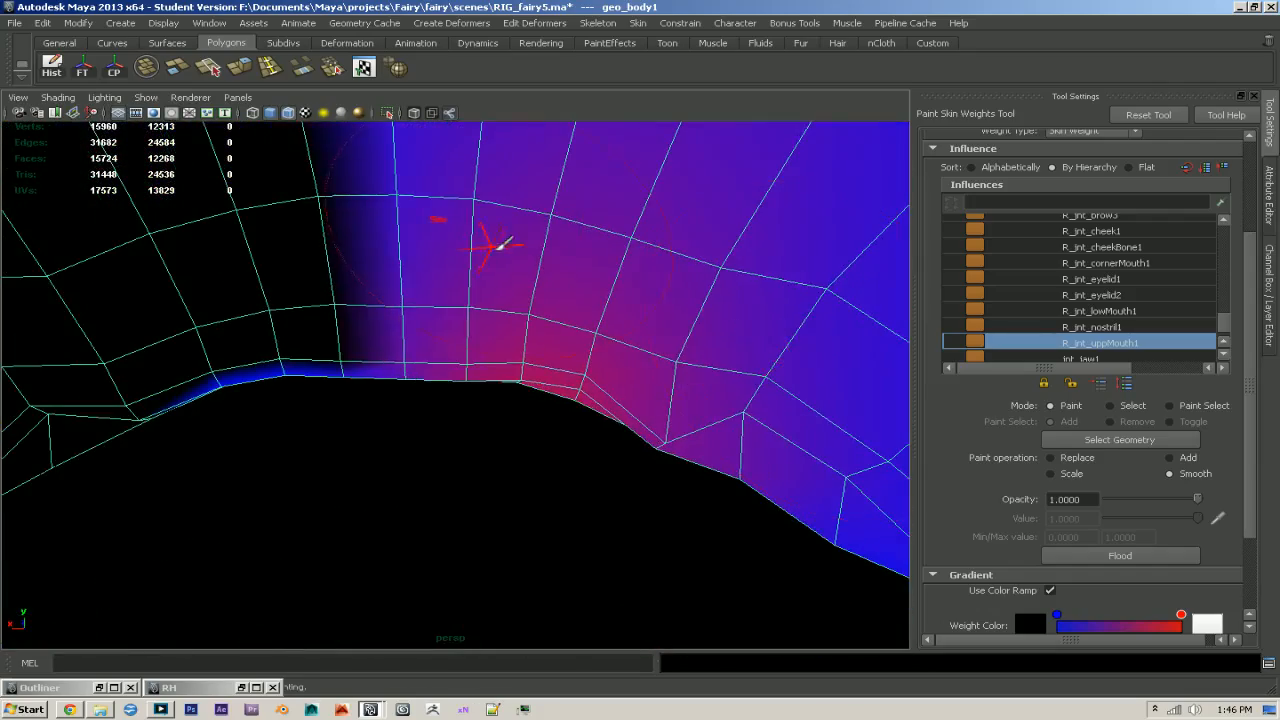
mouse_move(453, 262)
left_mouse_down()
mouse_move(370, 262)
mouse_move(372, 287)
left_mouse_up()
scroll(440, 300, "down", 5)
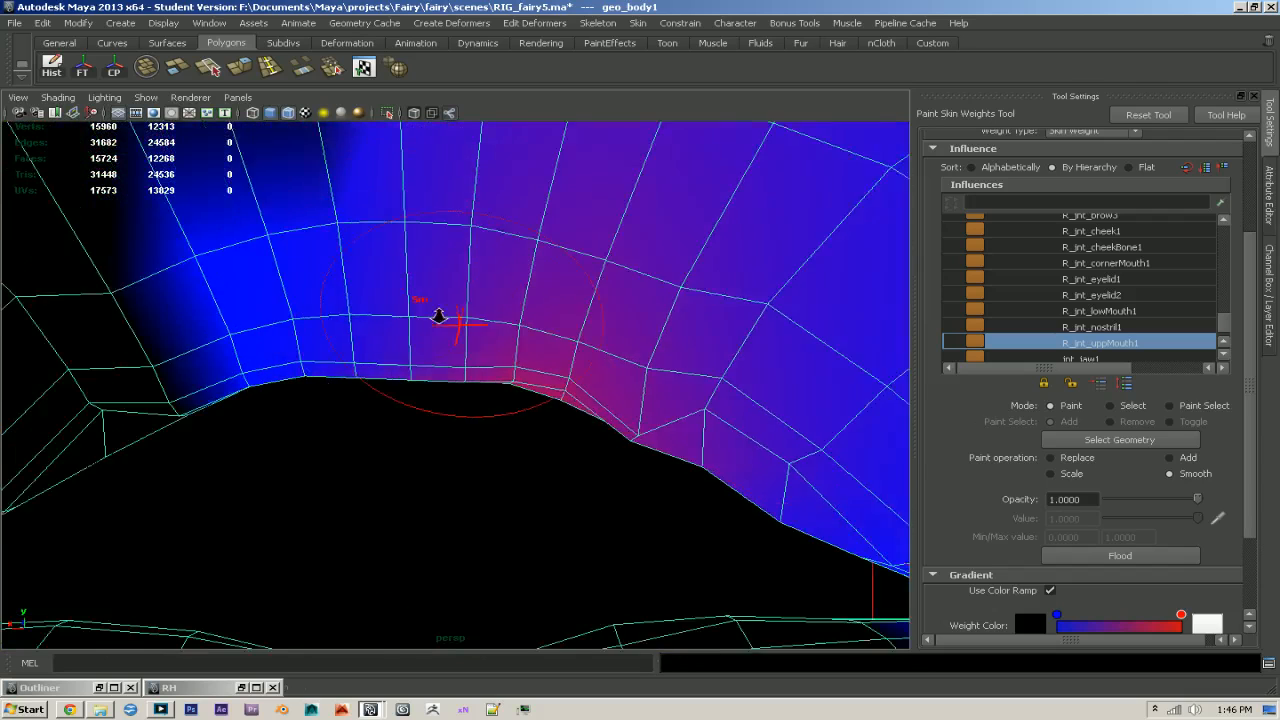
scroll(1155, 345, "down", 2)
scroll(1140, 330, "up", 4)
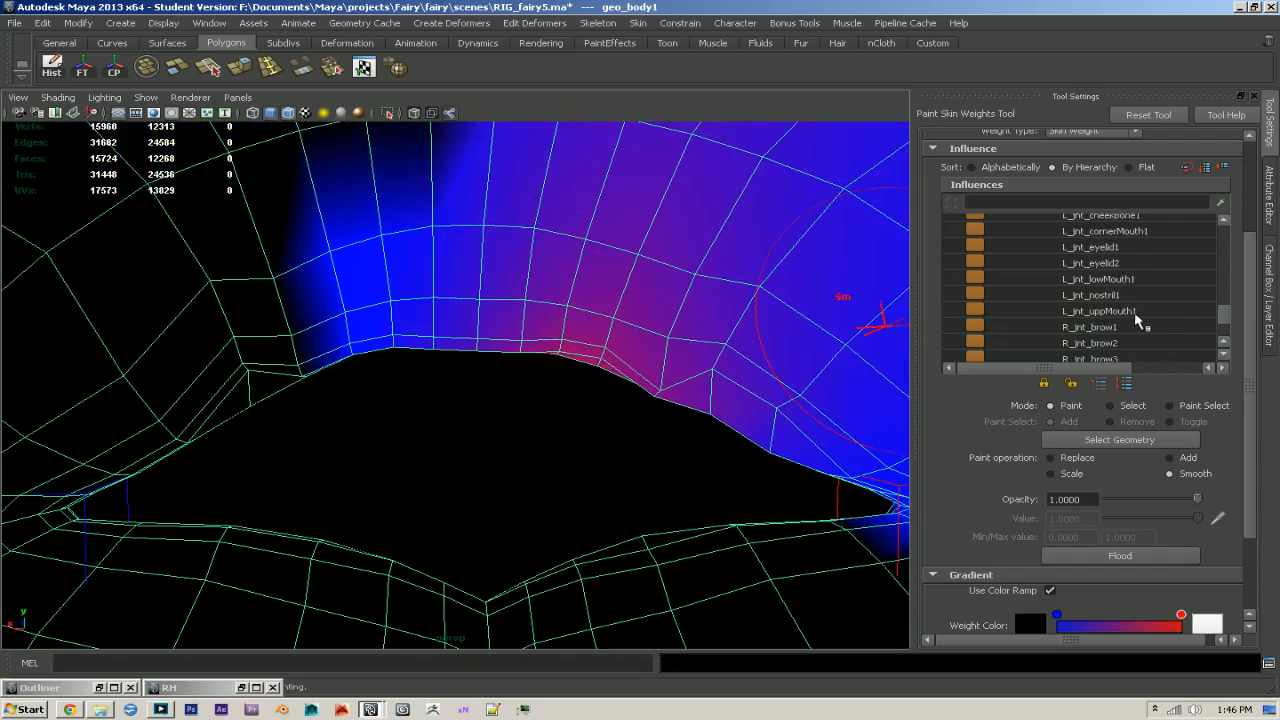
- Choose the L_jnt_lowMouth1 influence and brush-smooth its weights across the lower lip's centre onto the right half
left_click(1100, 311)
mouse_move(590, 258)
left_mouse_down()
mouse_move(632, 320)
mouse_move(598, 306)
mouse_move(600, 318)
left_mouse_up()
left_click(1116, 281)
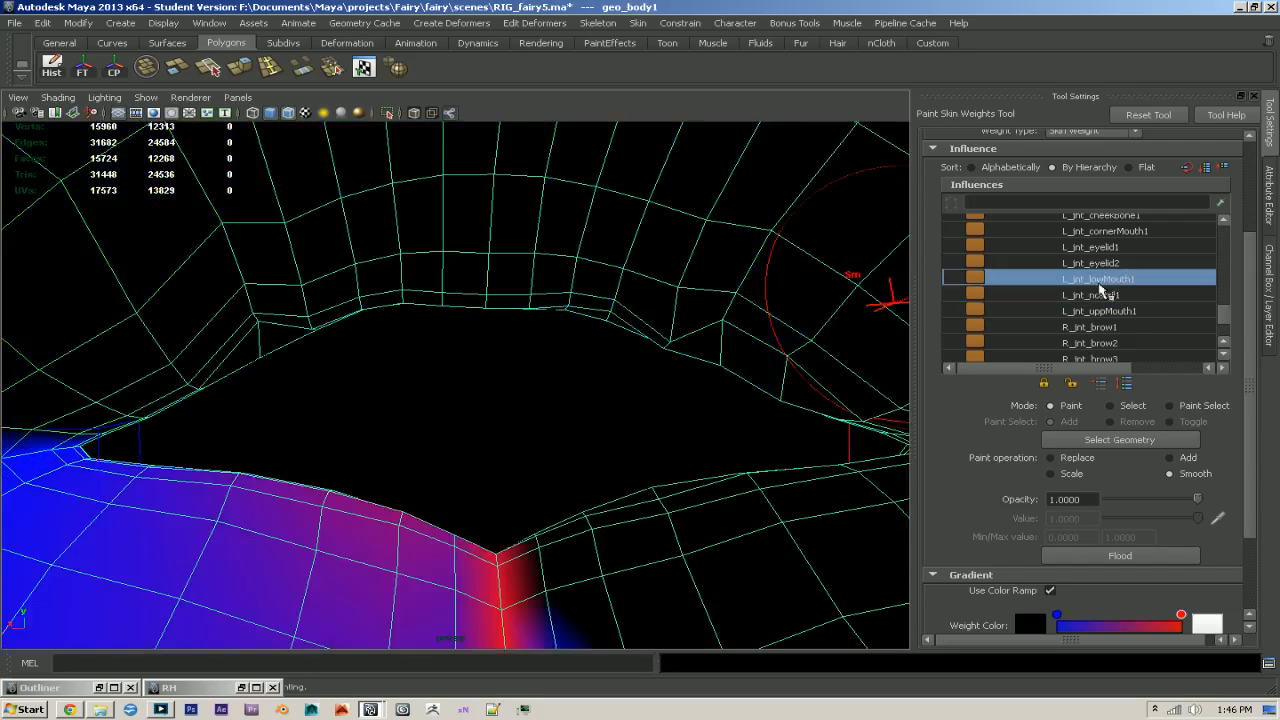
middle_click_drag(622, 518, 619, 399, "alt")
mouse_move(620, 395)
left_mouse_down()
mouse_move(611, 429)
mouse_move(677, 409)
mouse_move(686, 443)
mouse_move(598, 530)
left_mouse_up()
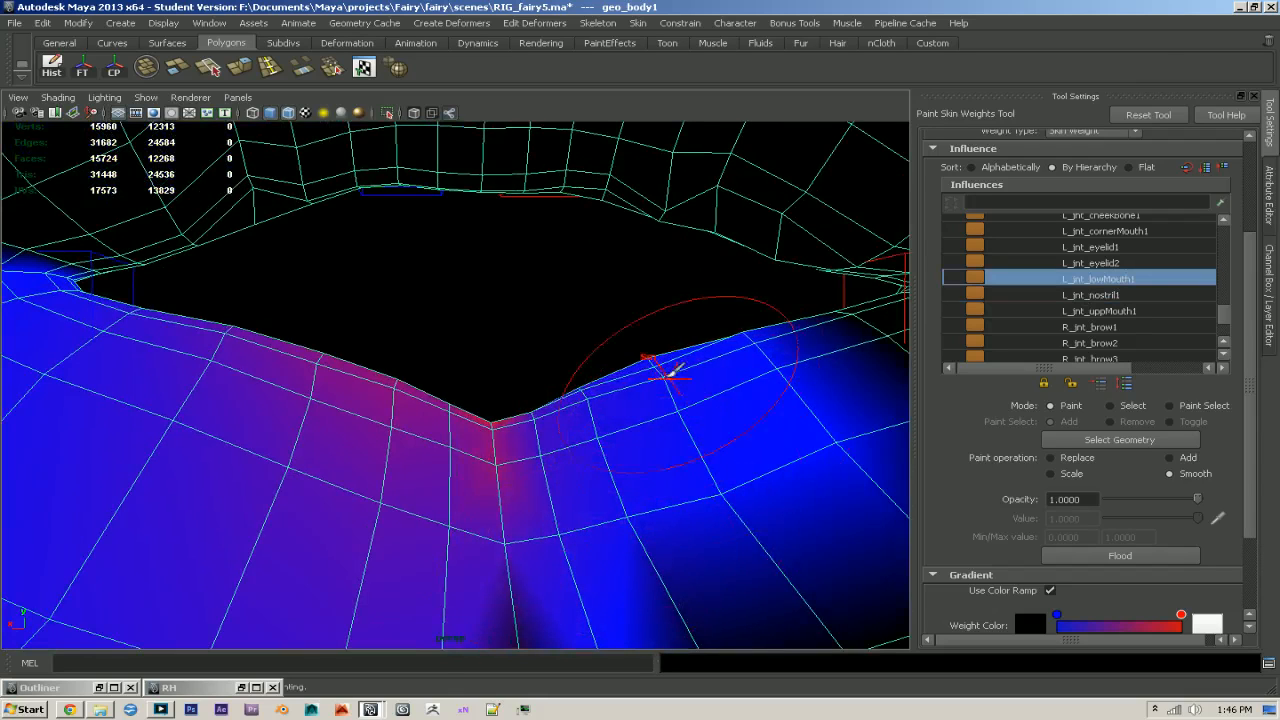
- Choose the R_jnt_lowMouth1 influence and brush-smooth its weights across the lower lip and chin onto the left half
scroll(1142, 322, "down", 2)
scroll(1142, 327, "down", 2)
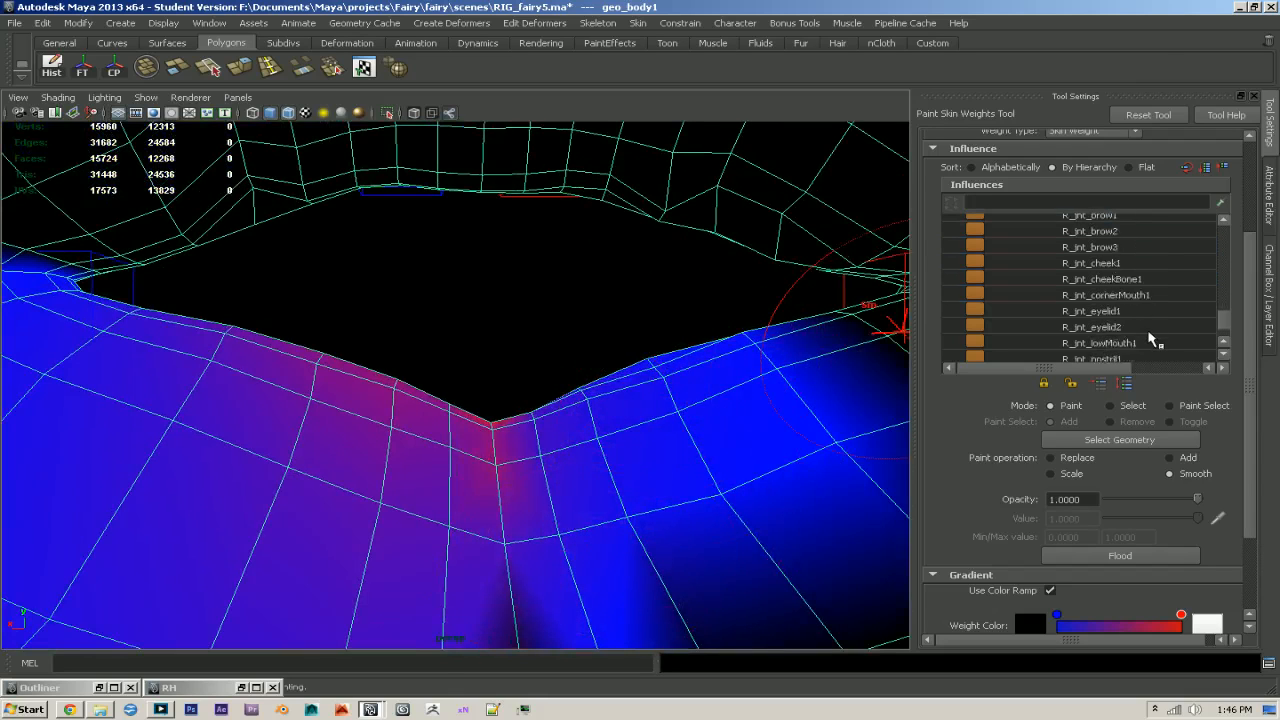
left_click(1142, 327)
mouse_move(470, 420)
left_mouse_down()
mouse_move(357, 429)
mouse_move(329, 451)
mouse_move(413, 489)
left_mouse_up()
mouse_move(317, 475)
left_mouse_down("alt")
mouse_move(486, 486)
mouse_move(663, 457)
mouse_move(717, 433)
left_mouse_up("alt")
mouse_move(655, 420)
left_mouse_down()
mouse_move(568, 544)
mouse_move(523, 486)
mouse_move(535, 505)
left_mouse_up()
left_click_drag(590, 512, 646, 529, "alt")
right_click_drag(646, 529, 540, 480, "alt")
left_click_drag(520, 470, 470, 486)
mouse_move(476, 433)
left_mouse_down()
mouse_move(563, 446)
mouse_move(533, 386)
left_mouse_up()
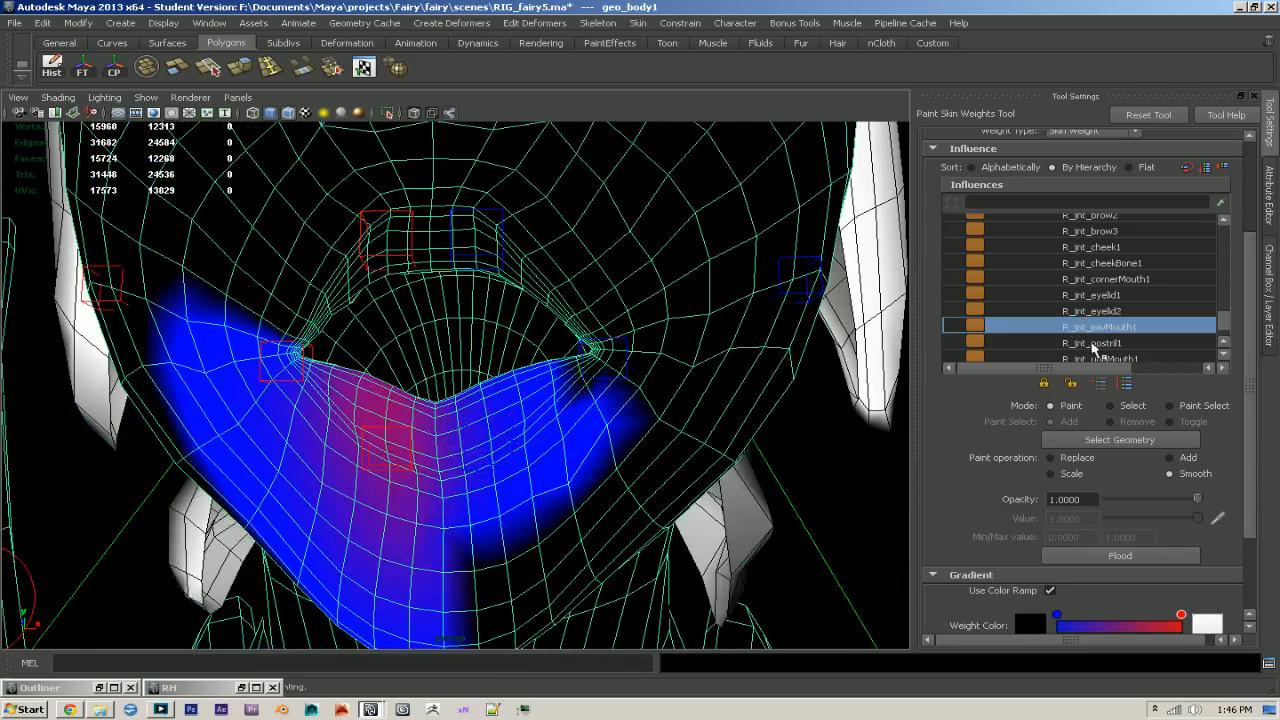
- Return to the L_jnt_lowMouth1 influence and spread its smoothed weights over the right half of the lower lip and chin
scroll(1127, 340, "up", 5)
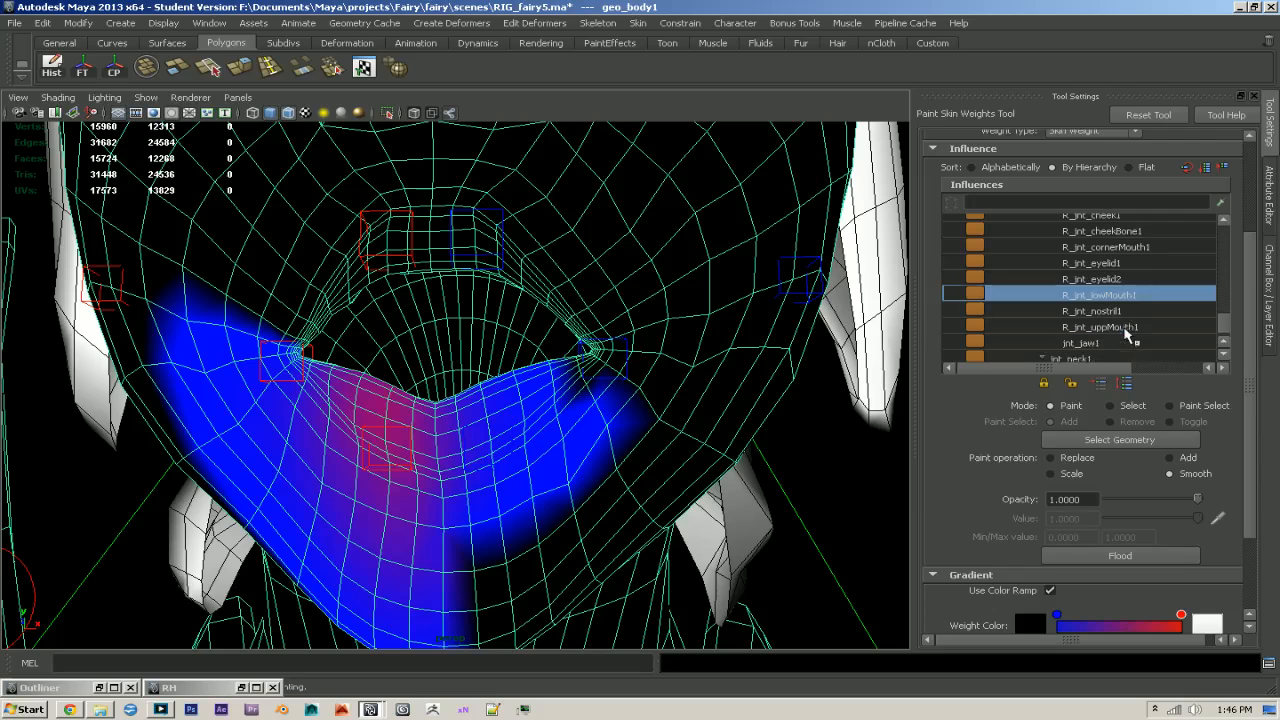
left_click(1098, 231)
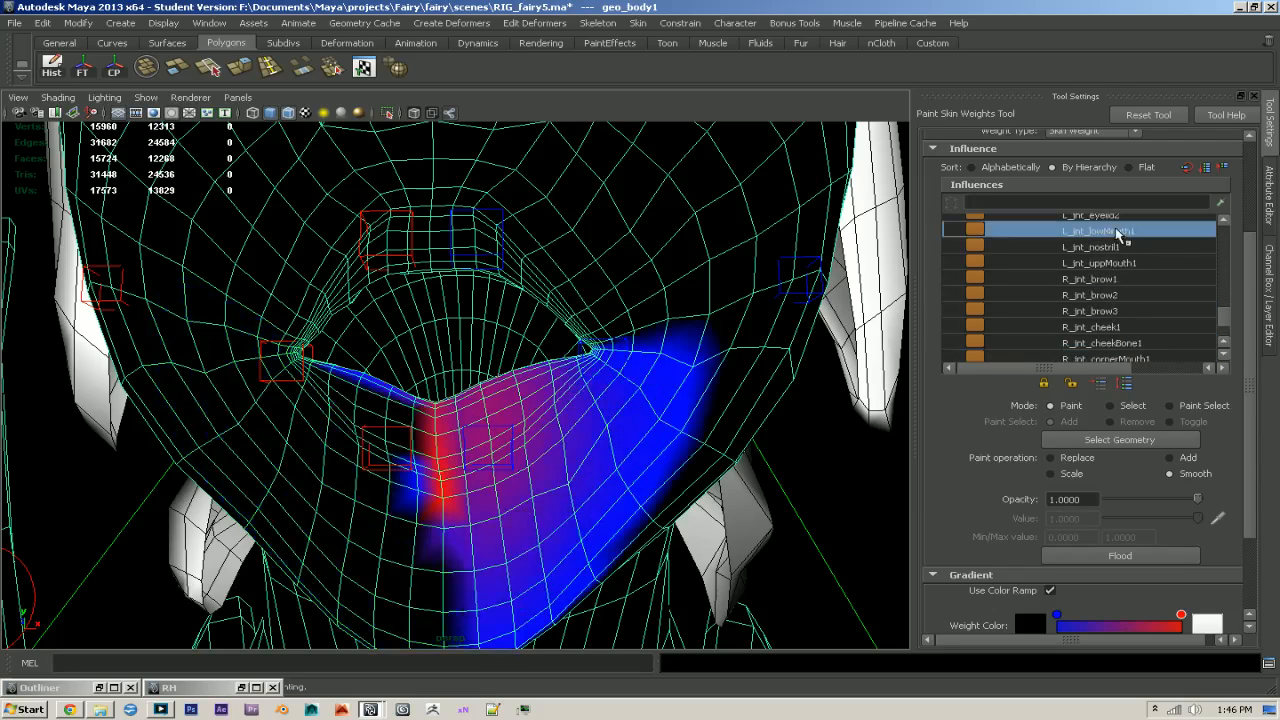
mouse_move(403, 391)
left_mouse_down()
mouse_move(414, 486)
mouse_move(386, 458)
left_mouse_up()
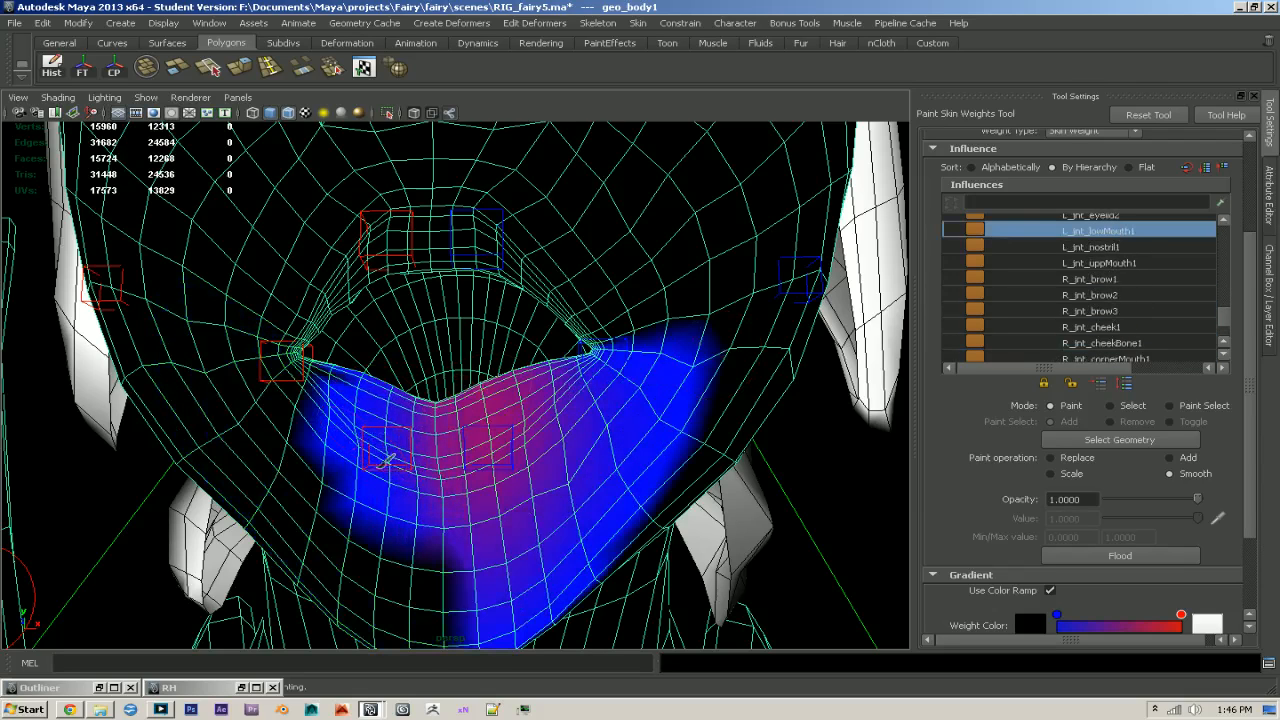
- Brush-smooth the L_jnt_lowMouth1 and L_jnt_uppMouth1 weights around the left mouth corner
scroll(1130, 280, "up", 4)
left_click(1100, 247)
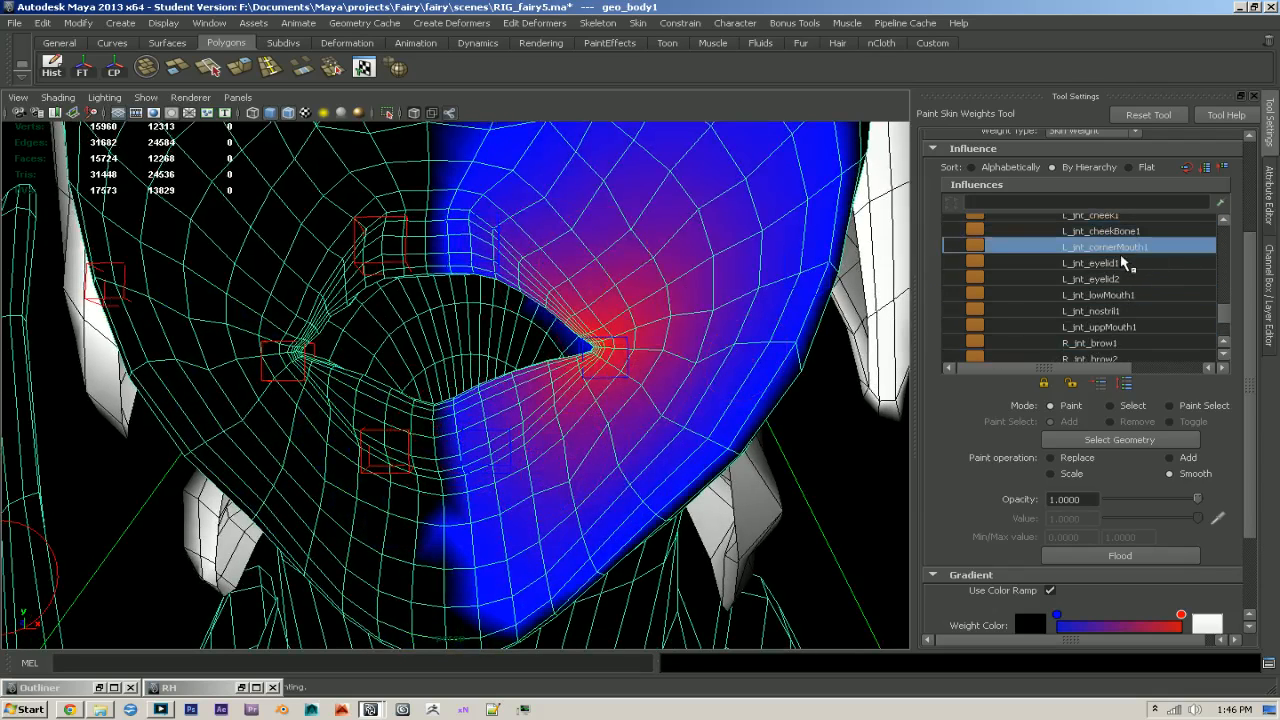
left_click(1110, 295)
left_click_drag(604, 383, 575, 470)
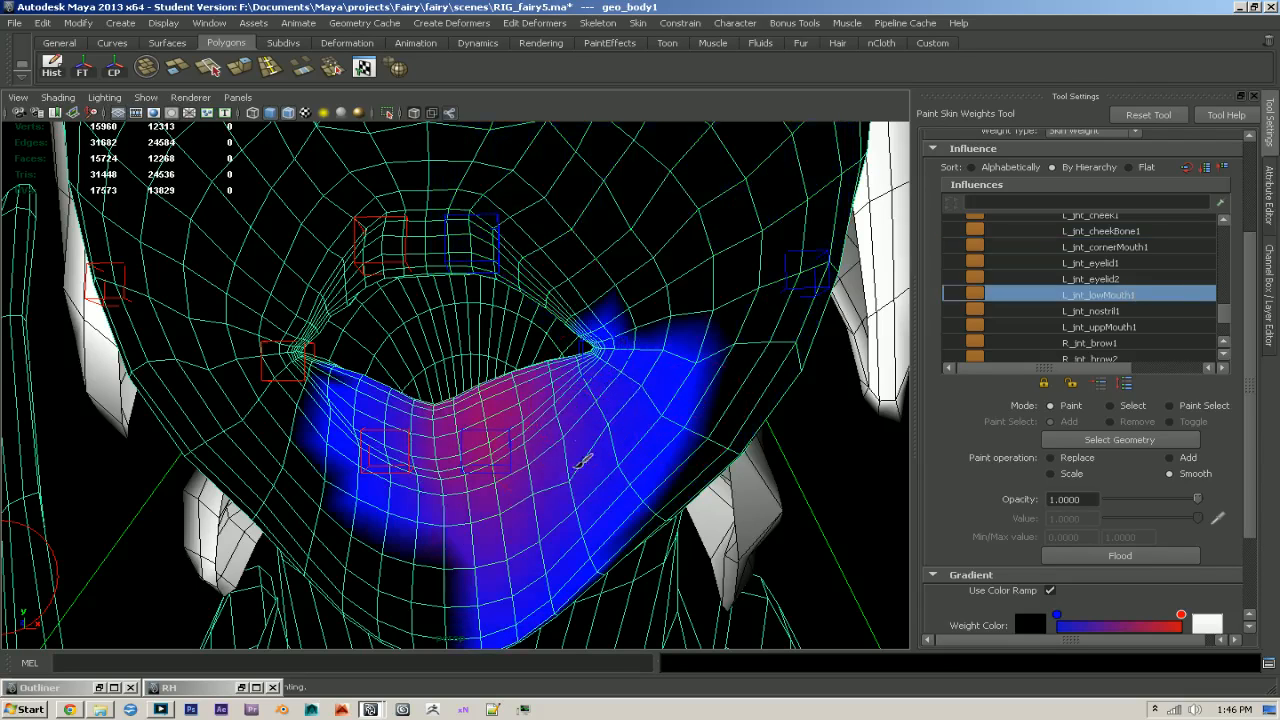
left_click(1127, 327)
mouse_move(597, 288)
left_mouse_down()
mouse_move(605, 350)
mouse_move(625, 326)
left_mouse_up()
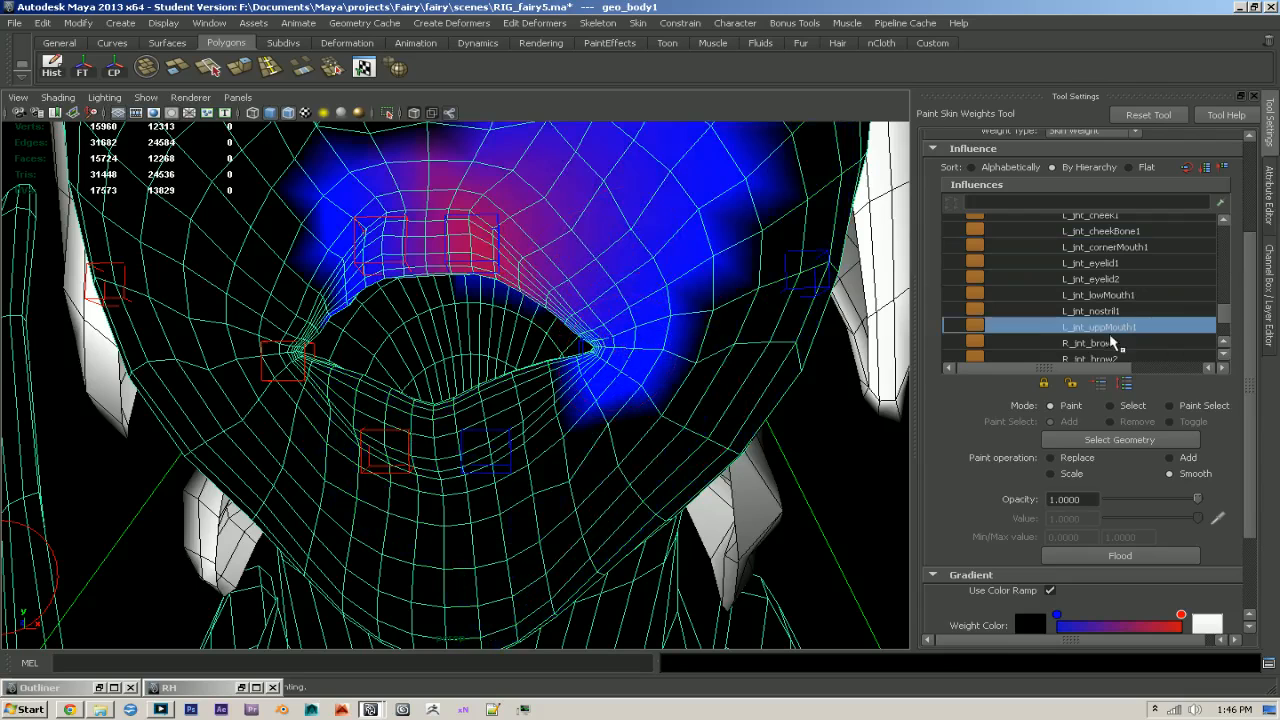
- Choose the jnt_jaw1 influence and brush-smooth its weights over the left cheek, mouth corner, lips, chin and right side of the mouth
scroll(1110, 335, "up", 2)
scroll(1127, 316, "down", 5)
left_click(1082, 307)
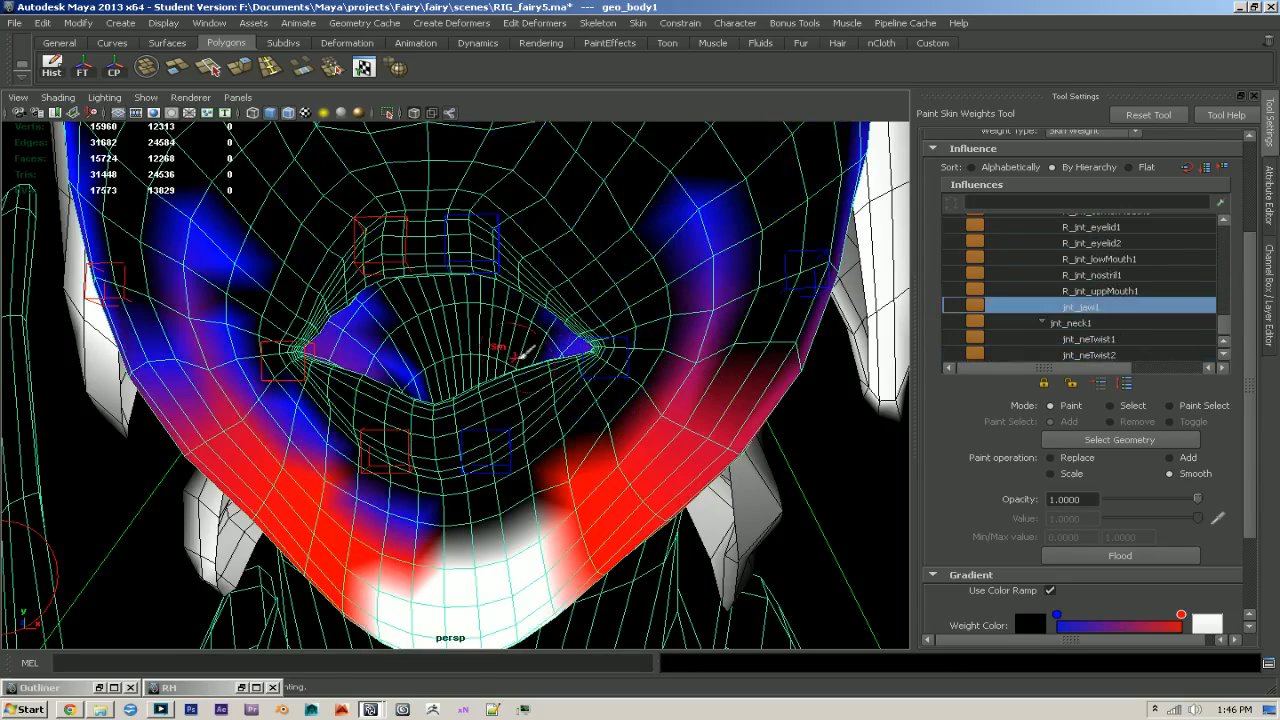
left_click_drag(659, 347, 664, 345)
mouse_move(706, 247)
left_mouse_down()
mouse_move(711, 300)
mouse_move(560, 315)
left_mouse_up()
left_click_drag(800, 347, 690, 332, "alt")
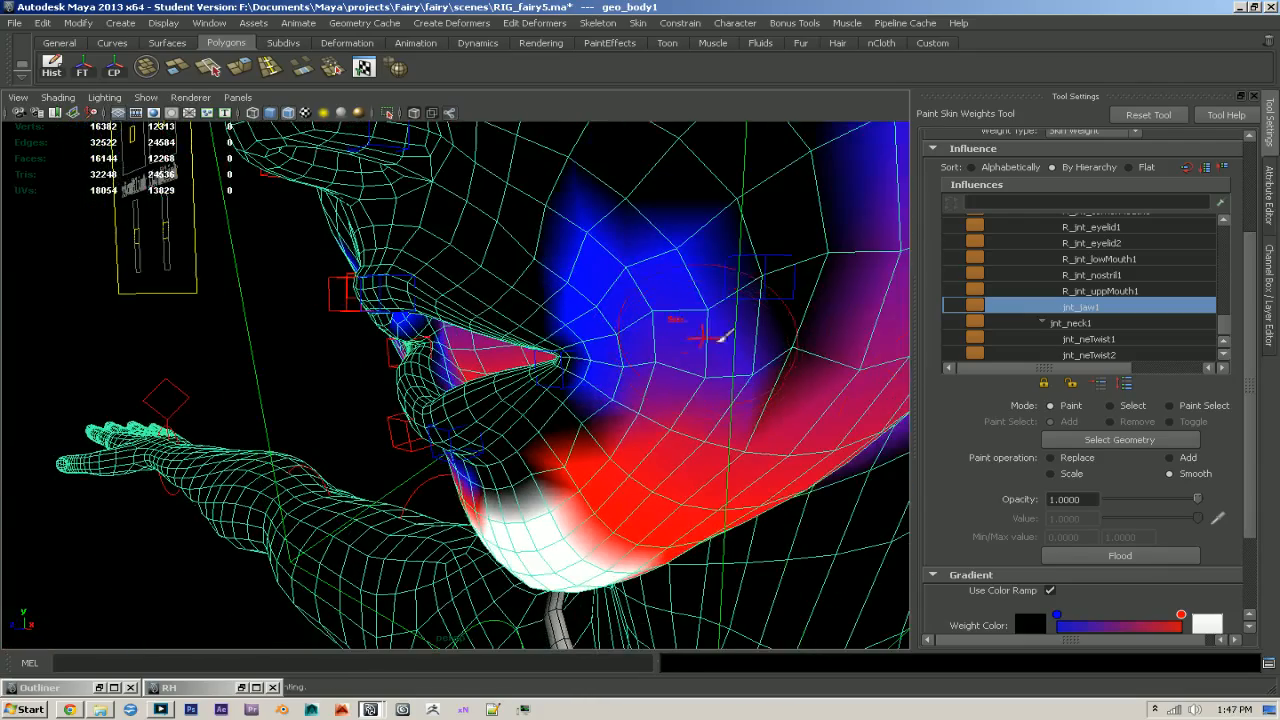
scroll(1013, 440, "up", 3)
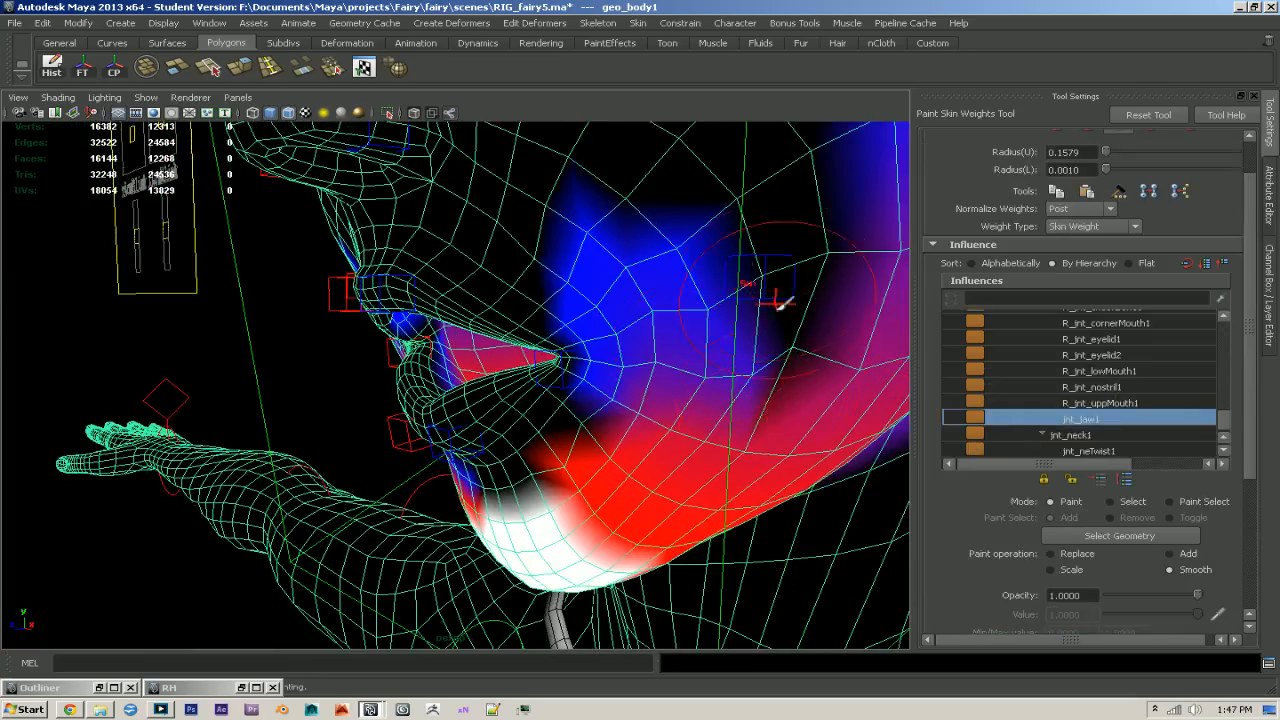
left_click_drag(685, 335, 800, 350, "alt")
mouse_move(628, 405)
left_mouse_down()
mouse_move(468, 460)
mouse_move(508, 459)
mouse_move(463, 449)
mouse_move(490, 432)
mouse_move(395, 438)
left_mouse_up()
mouse_move(395, 438)
left_mouse_down("alt")
mouse_move(452, 438)
mouse_move(222, 352)
left_mouse_up("alt")
left_click_drag(630, 402, 462, 416, "alt")
mouse_move(677, 294)
left_mouse_down()
mouse_move(704, 323)
mouse_move(797, 284)
left_mouse_up()
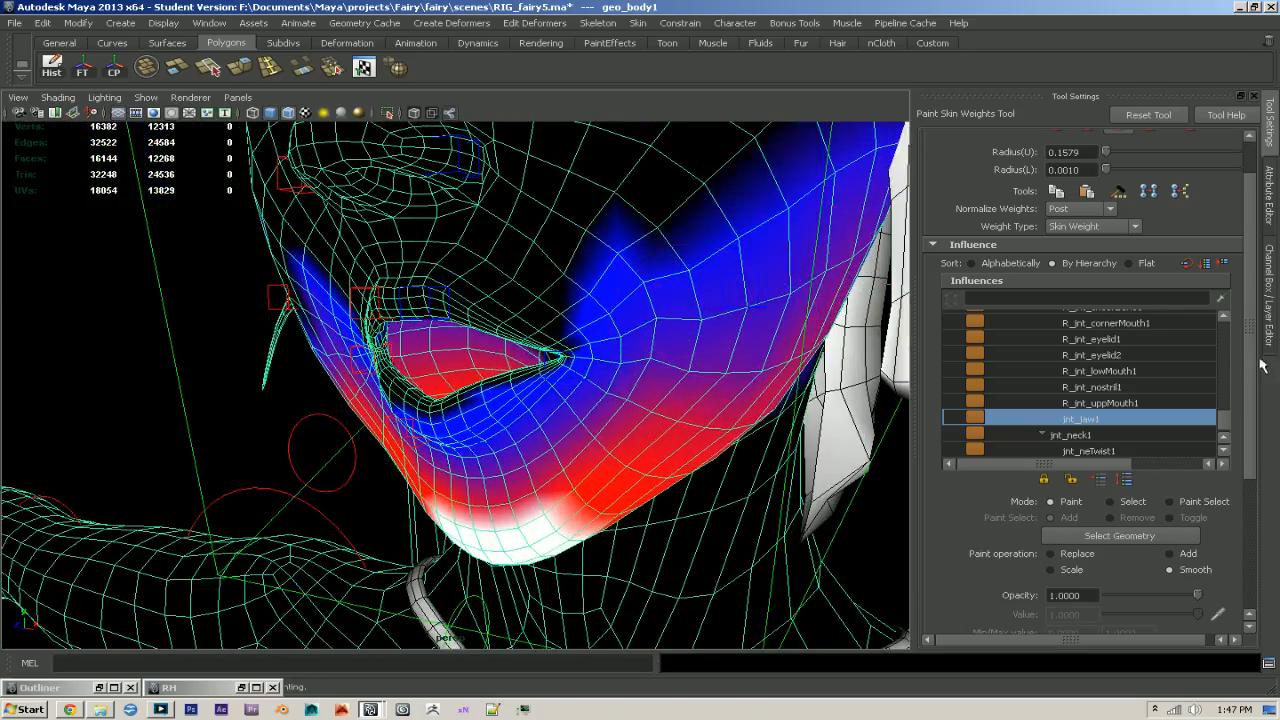
- Choose the jnt_neck2 influence and flood its weights with Smooth repeatedly until they blend over the face and neck
scroll(1176, 413, "up", 5)
left_click(1100, 397)
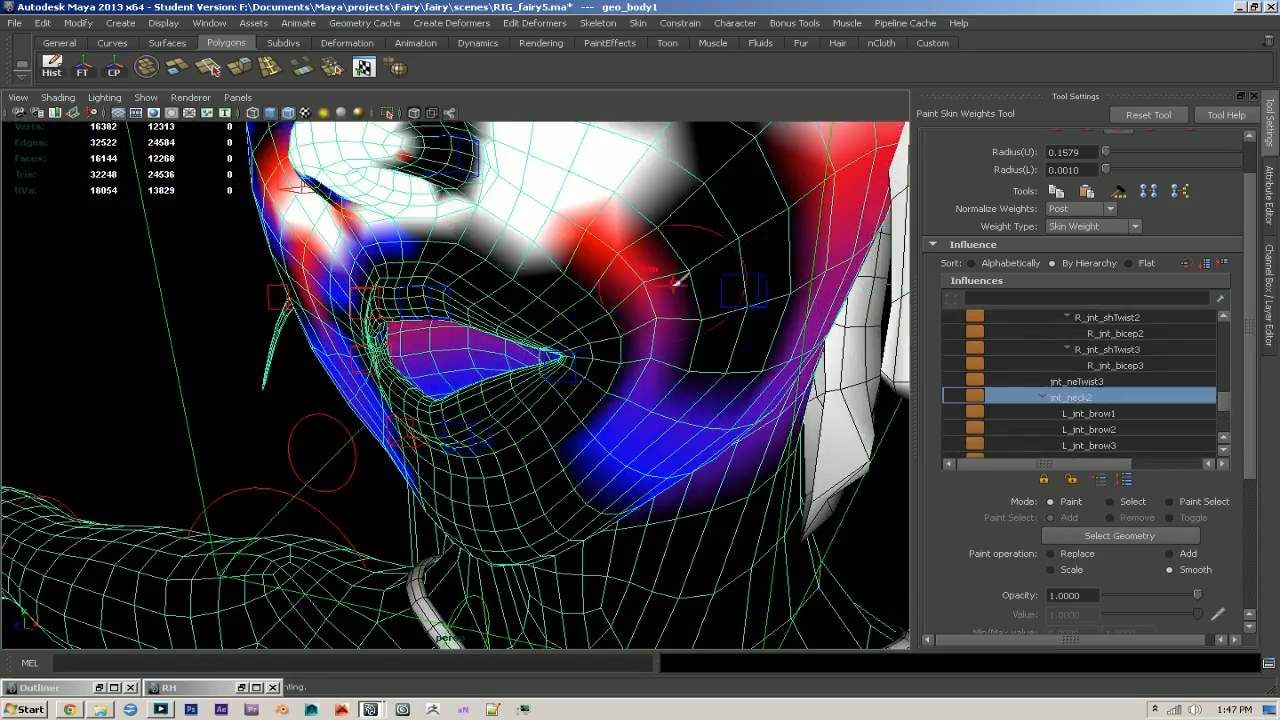
left_click_drag(671, 277, 660, 240, "alt")
right_click_drag(690, 262, 460, 320, "alt")
left_click_drag(430, 318, 510, 359, "alt")
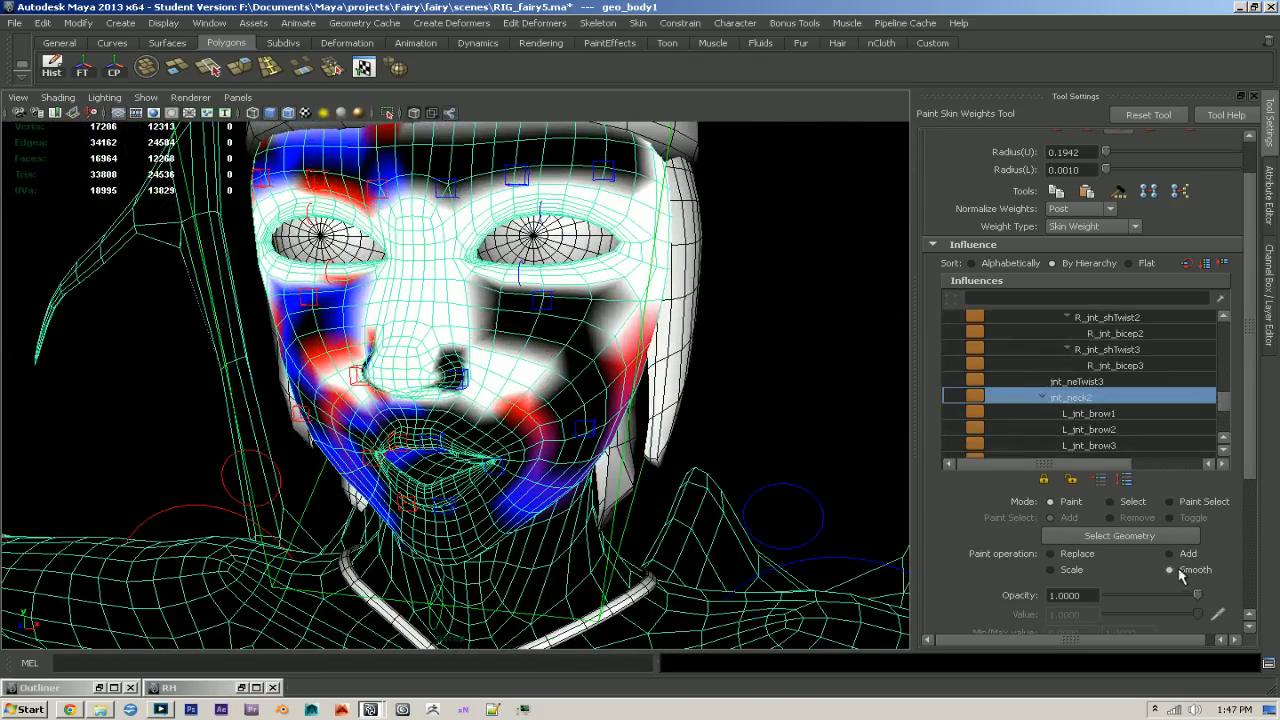
scroll(1183, 580, "down", 3)
left_click(1134, 558)
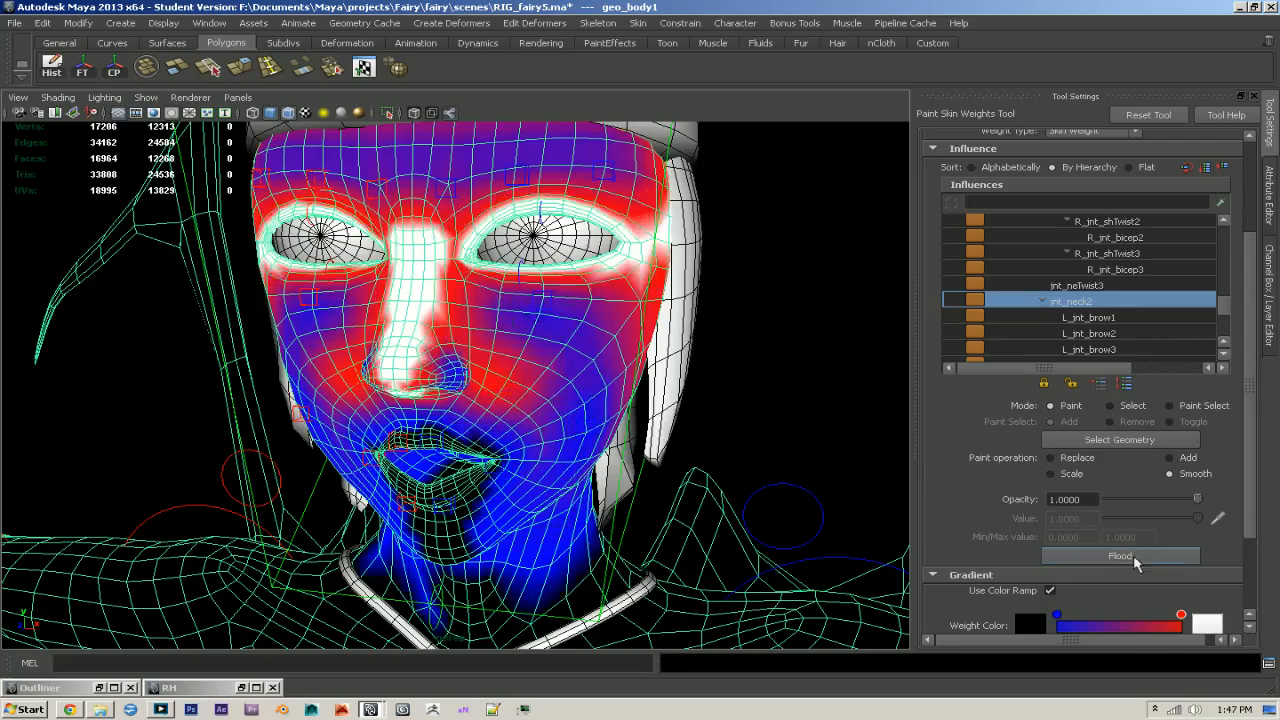
left_click(1134, 558)
left_click(1134, 558)
left_click(1134, 558)
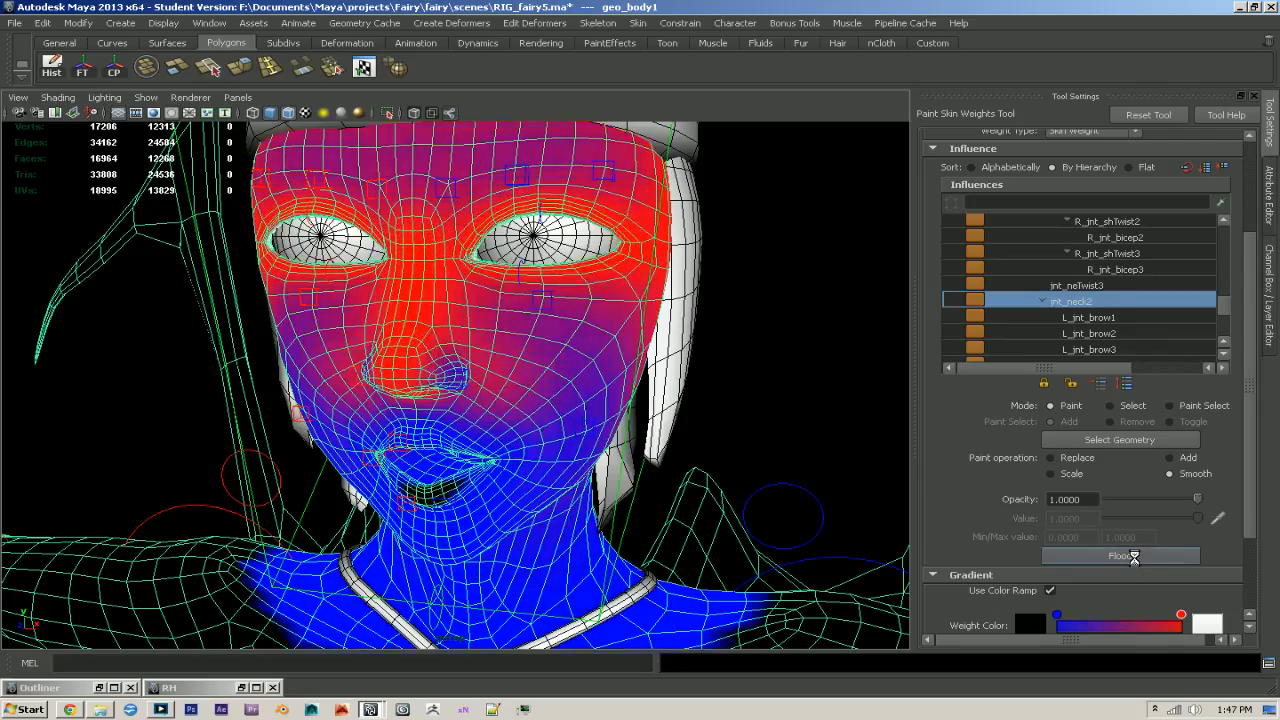
left_click(1134, 558)
- Switch the paint operation to Replace and paint the jnt_neck2 weights out of the forehead above the brows, undoing the faulty first stroke
mouse_move(575, 320)
middle_mouse_down("alt")
mouse_move(620, 388)
mouse_move(640, 456)
middle_mouse_up("alt")
right_click_drag(640, 456, 758, 466, "alt")
left_click(1052, 458)
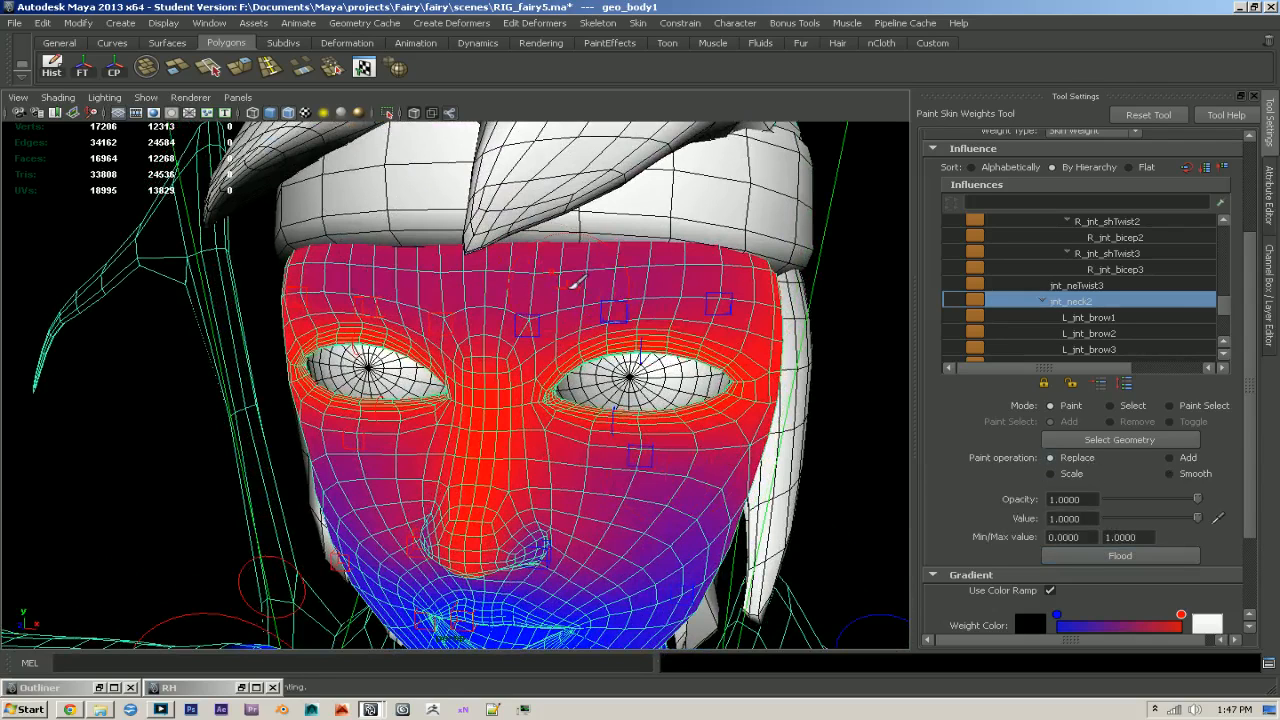
mouse_move(568, 286)
left_mouse_down()
mouse_move(540, 294)
mouse_move(713, 286)
mouse_move(357, 286)
left_mouse_up()
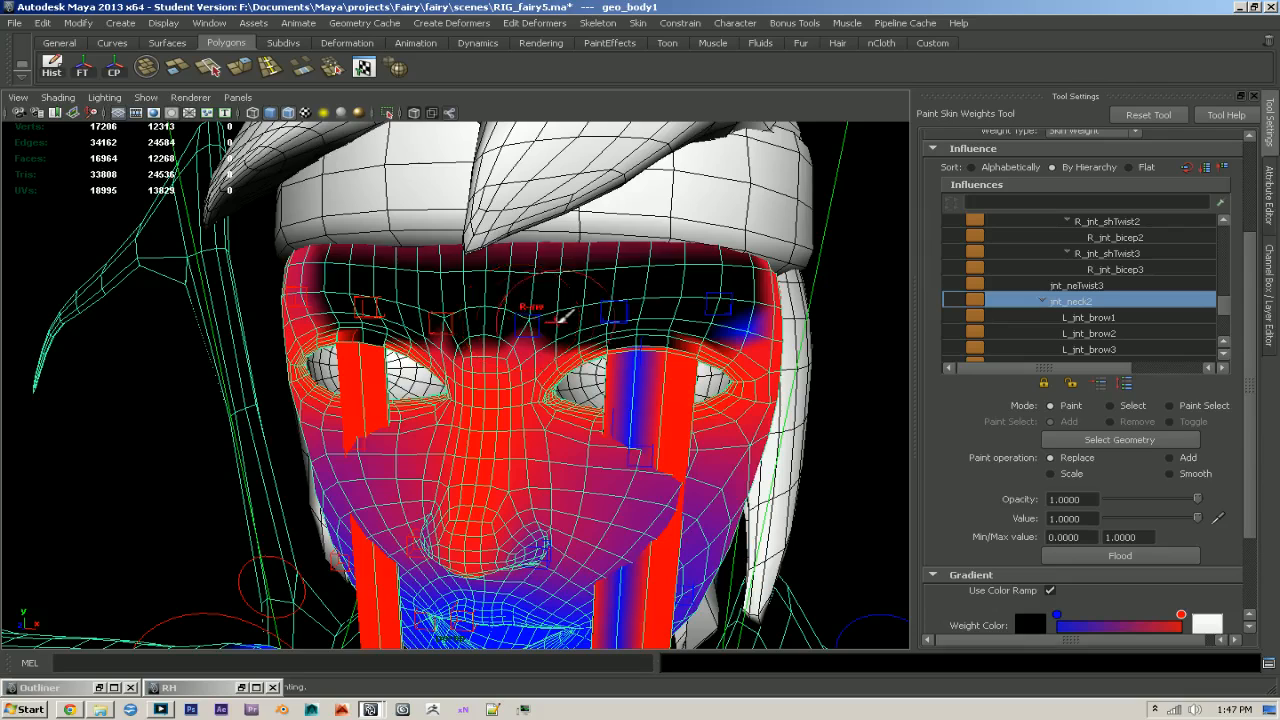
key("ctrl+z")
mouse_move(578, 279)
left_mouse_down()
mouse_move(730, 280)
mouse_move(445, 288)
mouse_move(300, 272)
mouse_move(494, 266)
left_mouse_up()
mouse_move(639, 297)
left_mouse_down()
mouse_move(553, 308)
mouse_move(760, 271)
left_mouse_up()
scroll(737, 307, "down", 1)
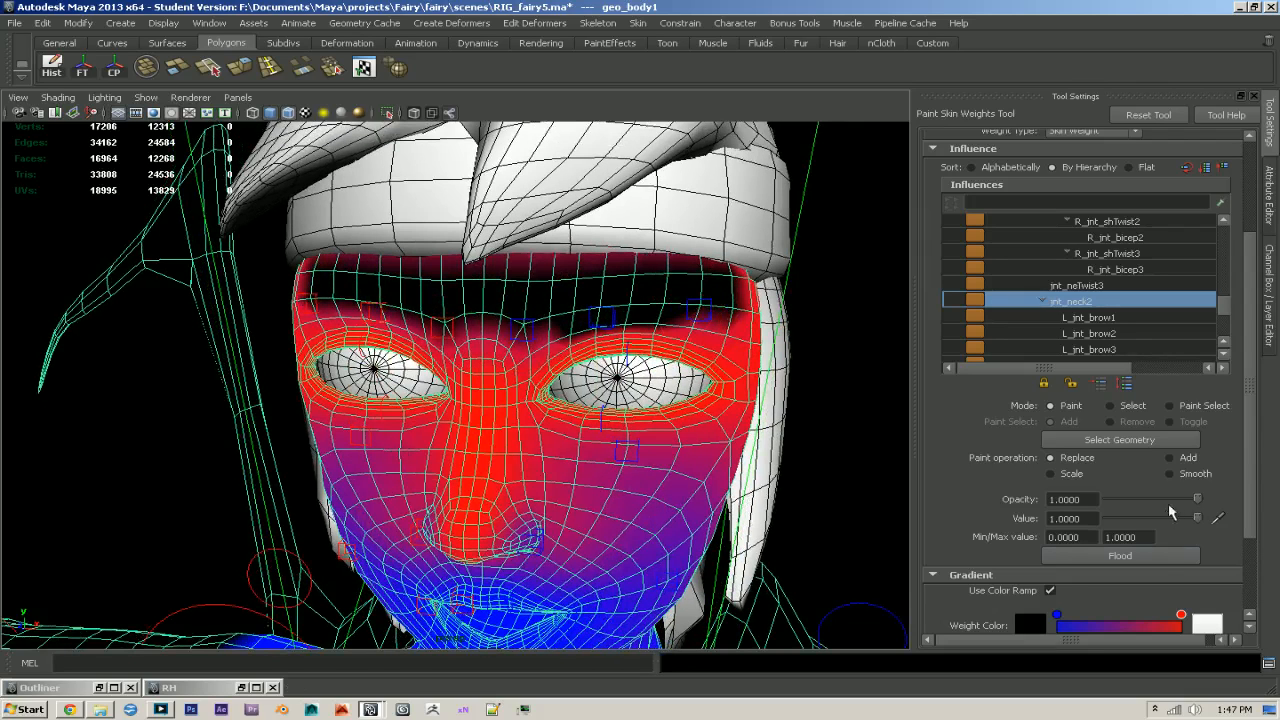
- Switch the paint operation to Smooth and flood the jnt_neck2 weights to soften the painted forehead
left_click(1170, 473)
left_click(1120, 555)
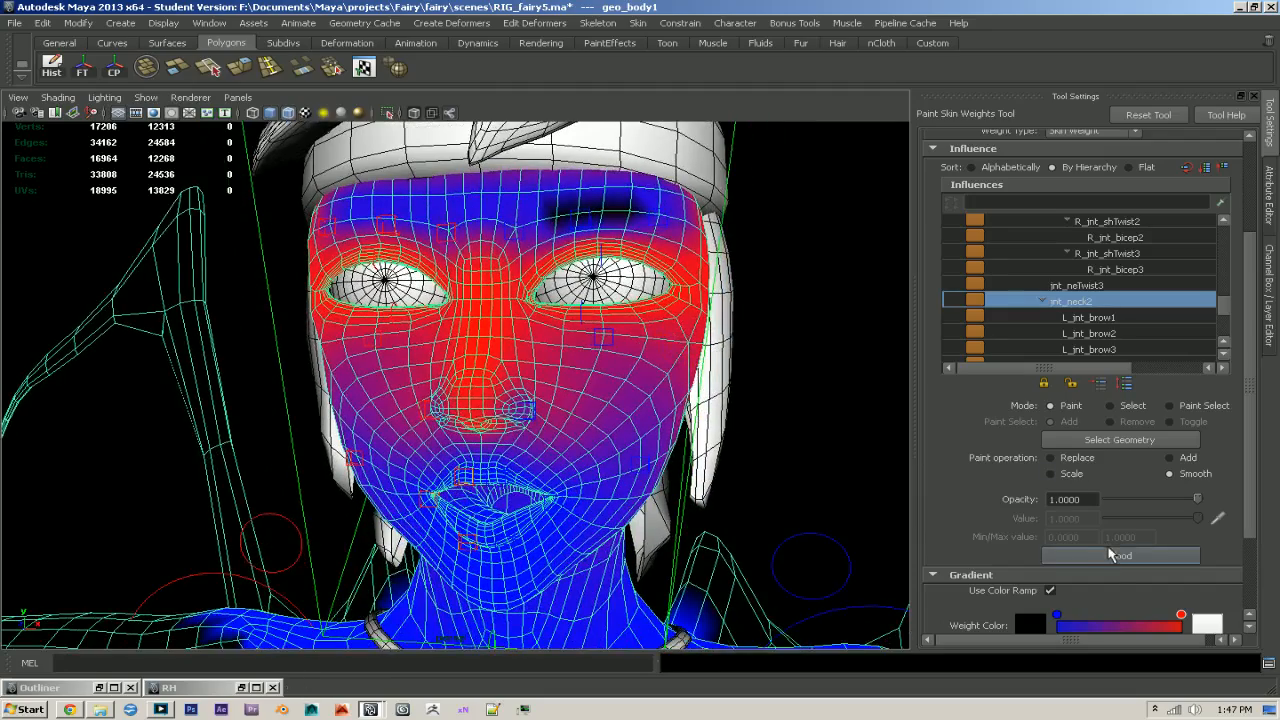
left_click(1110, 555)
- Prune the small skin weights from the body mesh
scroll(782, 380, "down", 5)
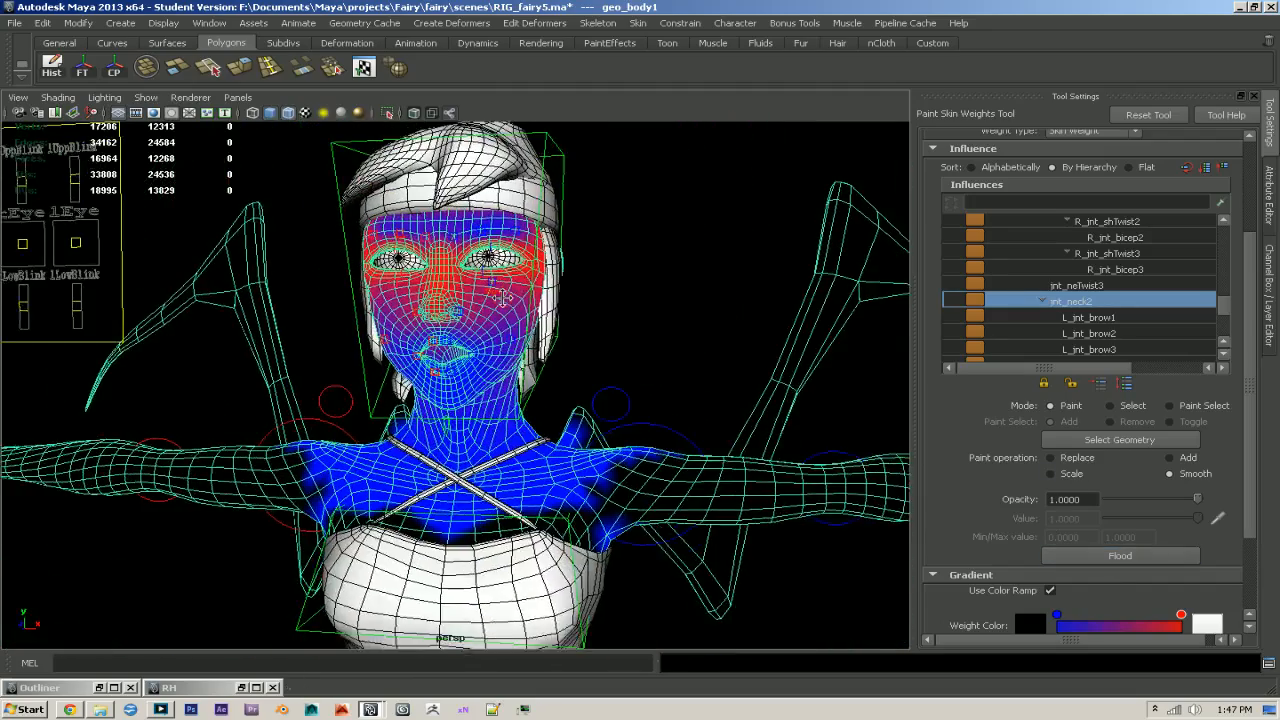
left_click(638, 23)
mouse_move(690, 94)
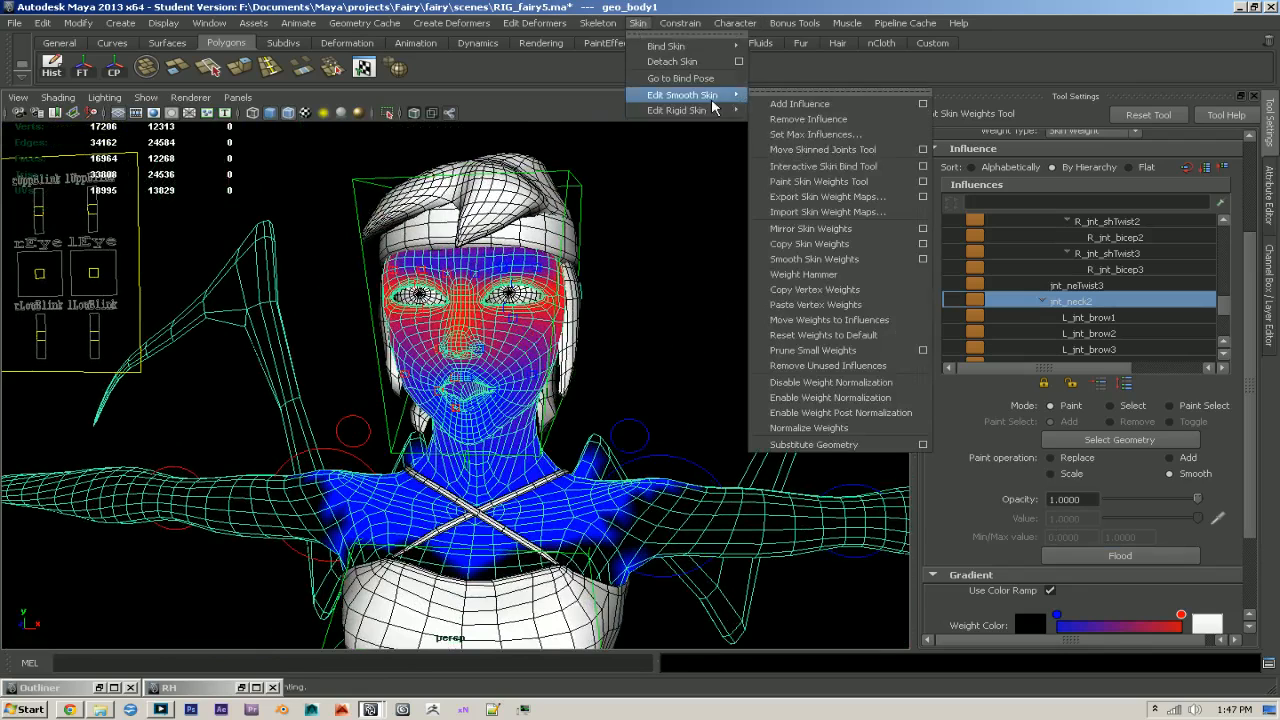
left_click(818, 350)
- Change weight normalization to Interactive and have the body mesh's weights normalized immediately
right_click_drag(570, 354, 845, 432, "alt")
left_click_drag(845, 432, 810, 307, "alt")
right_click_drag(810, 307, 856, 380, "alt")
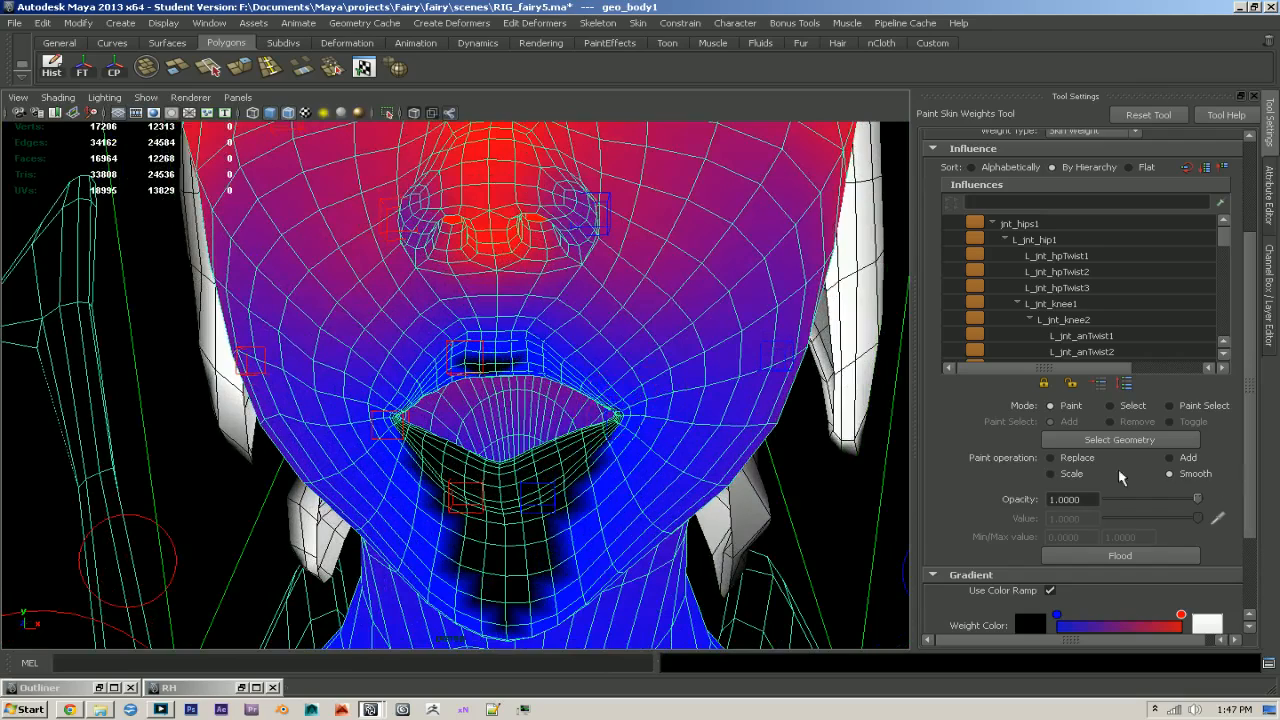
scroll(1005, 387, "up", 2)
left_click(1080, 160)
left_click(1067, 192)
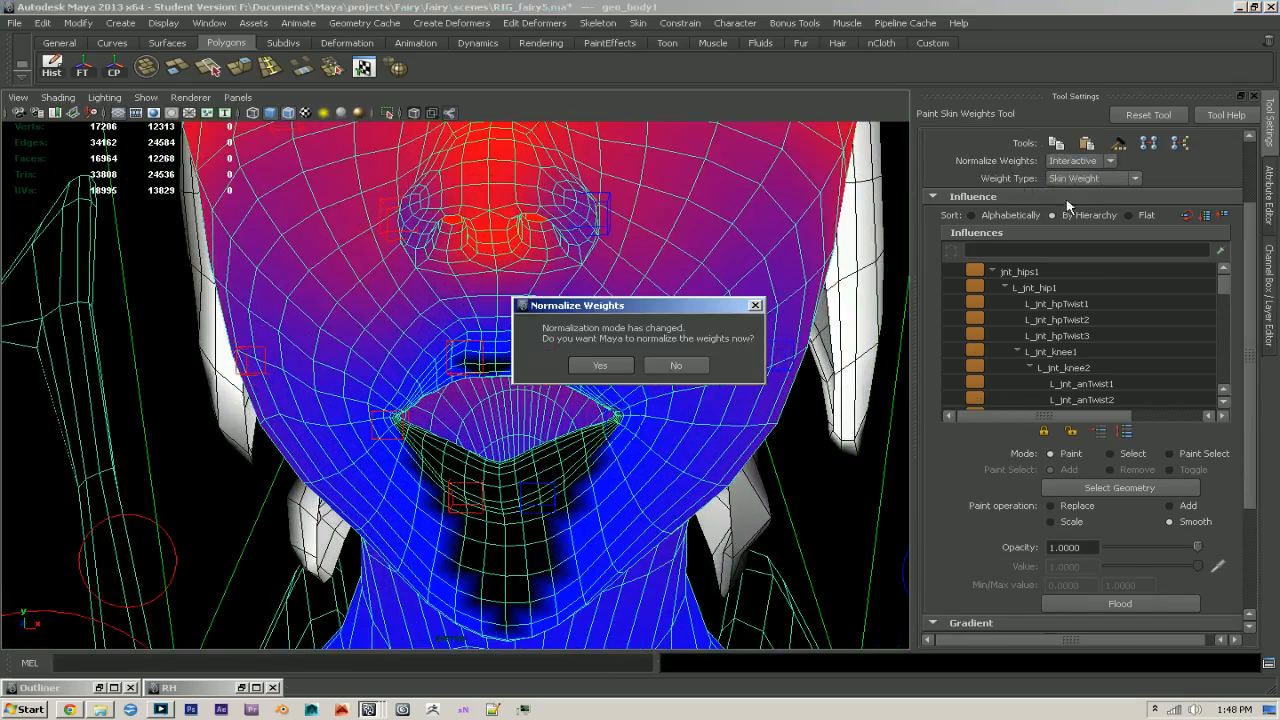
left_click(620, 369)
- Leave weight painting and move the L_ctr_cornerMouth1 control to test how the left mouth corner deforms
right_click_drag(738, 408, 702, 400, "alt")
key("q")
left_click(798, 424)
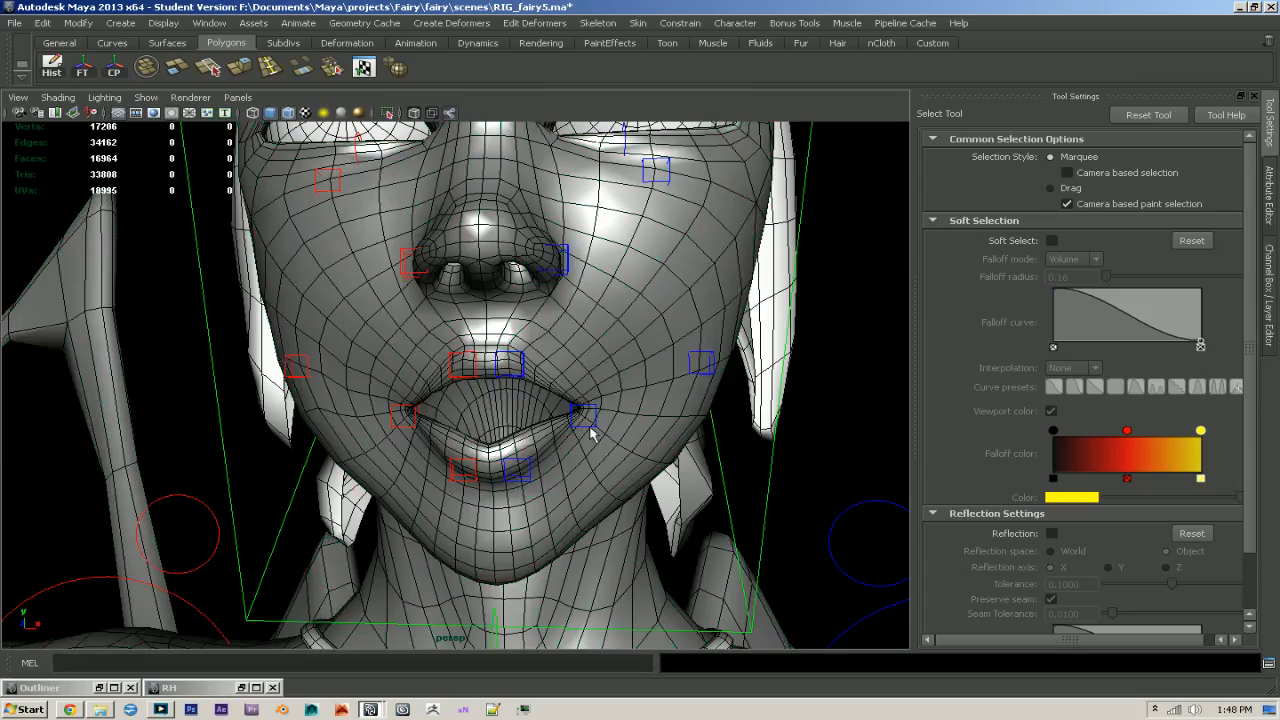
left_click(586, 416)
key("w")
left_click_drag(586, 418, 520, 392)
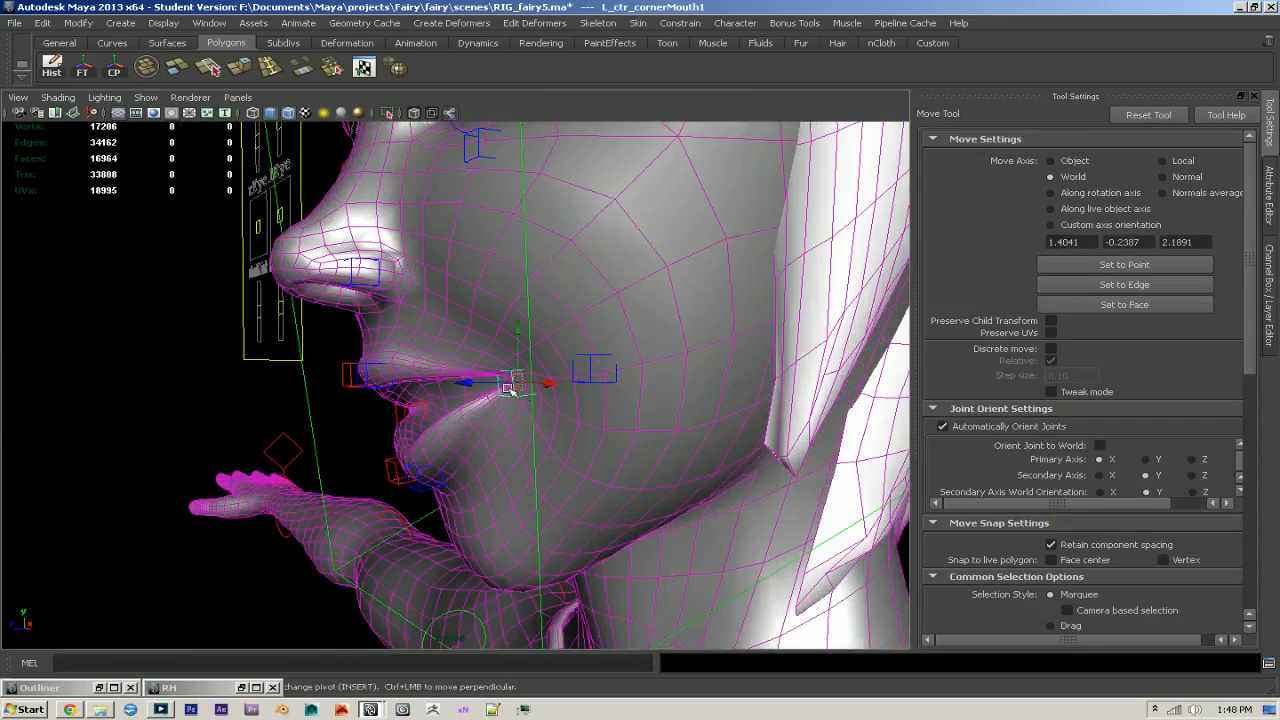
left_click_drag(550, 350, 551, 342)
left_click_drag(553, 350, 692, 366, "alt")
- Select the left upper-lip control and move it to test the upper lip's deformation
key("q")
left_click(508, 381)
left_click(513, 381)
key("w")
mouse_move(498, 373)
left_mouse_down()
mouse_move(549, 368)
mouse_move(510, 361)
left_mouse_up()
- Move the L_ctr_lowMouth1 control towards the raised mouth corner to test the lower lip's deformation
key("q")
left_click(509, 474)
key("w")
left_click_drag(509, 474, 549, 441)
mouse_move(708, 472)
left_mouse_down("alt")
mouse_move(578, 484)
mouse_move(717, 474)
left_mouse_up("alt")
right_click_drag(717, 474, 632, 452, "alt")
- Reposition the left upper-lip control to refine the one-sided smile pose and view the mouth from the front
key("q")
left_click(520, 373)
key("w")
left_click_drag(515, 347, 490, 380)
key("q")
left_click(582, 382)
left_click_drag(584, 383, 616, 394, "alt")
- Set the NOOOO_TUCHY layer to reference, select all six lip and mouth-corner controls, and set their translation and rotation to 0
left_click(1270, 295)
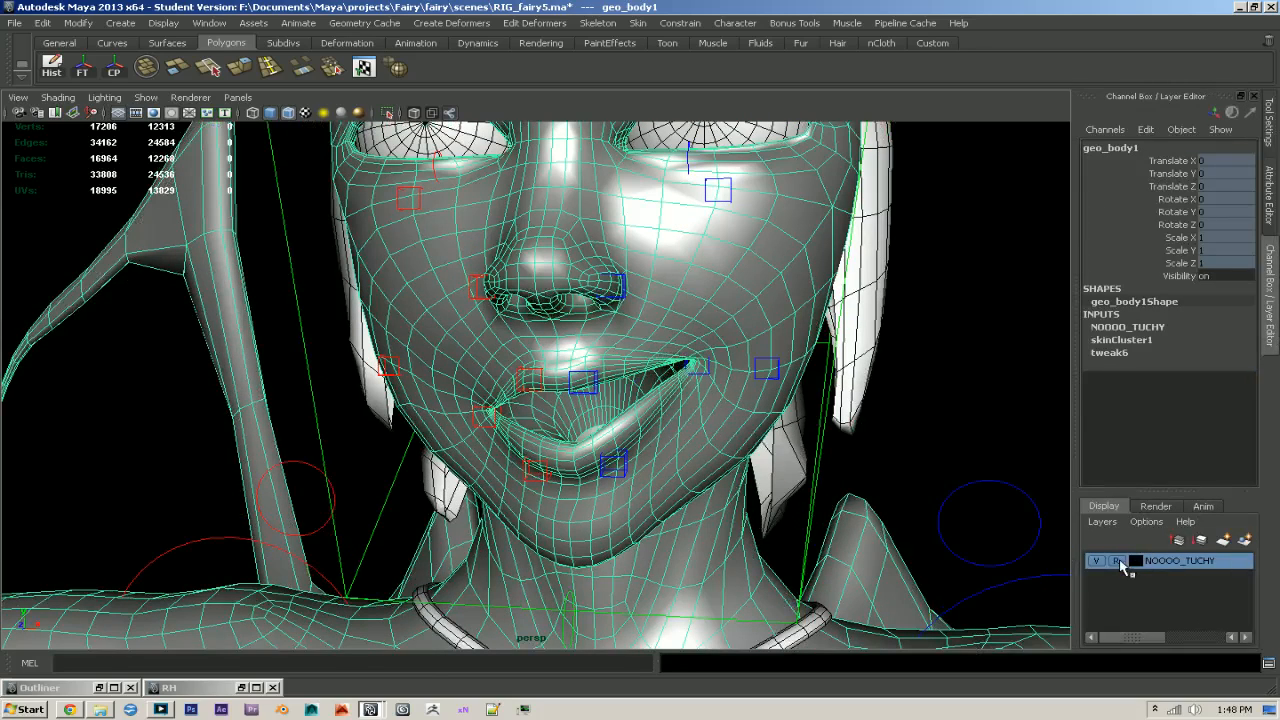
left_click(697, 368)
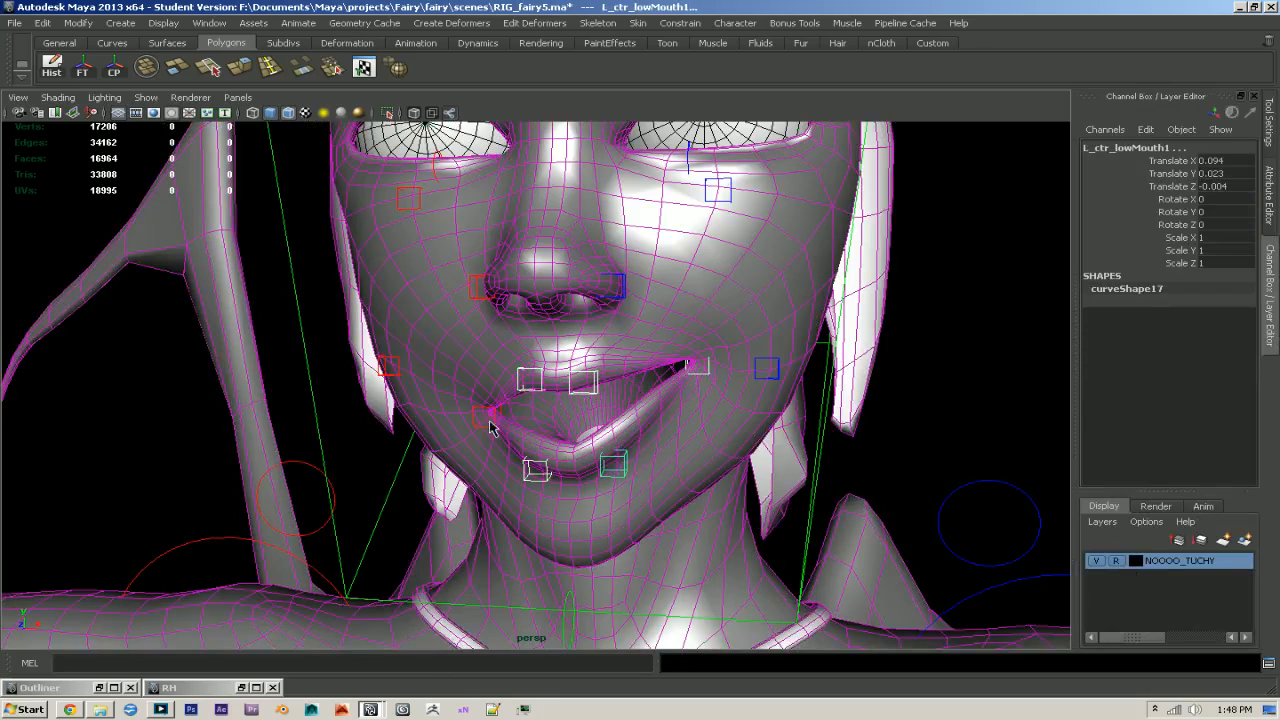
left_click_drag(1212, 167, 1209, 231)
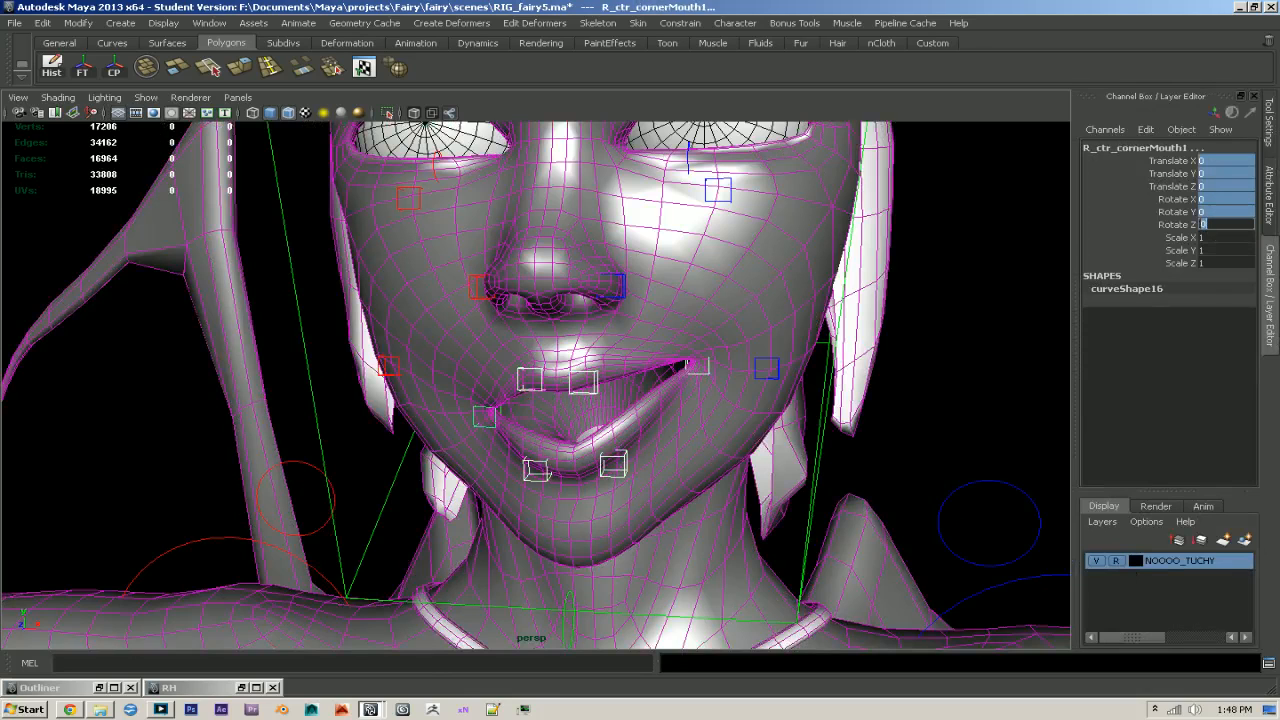
key("Return")
- Rotate the ctr_jaw1 control to open the mouth and check the lips from the front
mouse_move(636, 504)
left_mouse_down("alt")
mouse_move(674, 491)
mouse_move(650, 510)
left_mouse_up("alt")
left_click(584, 604)
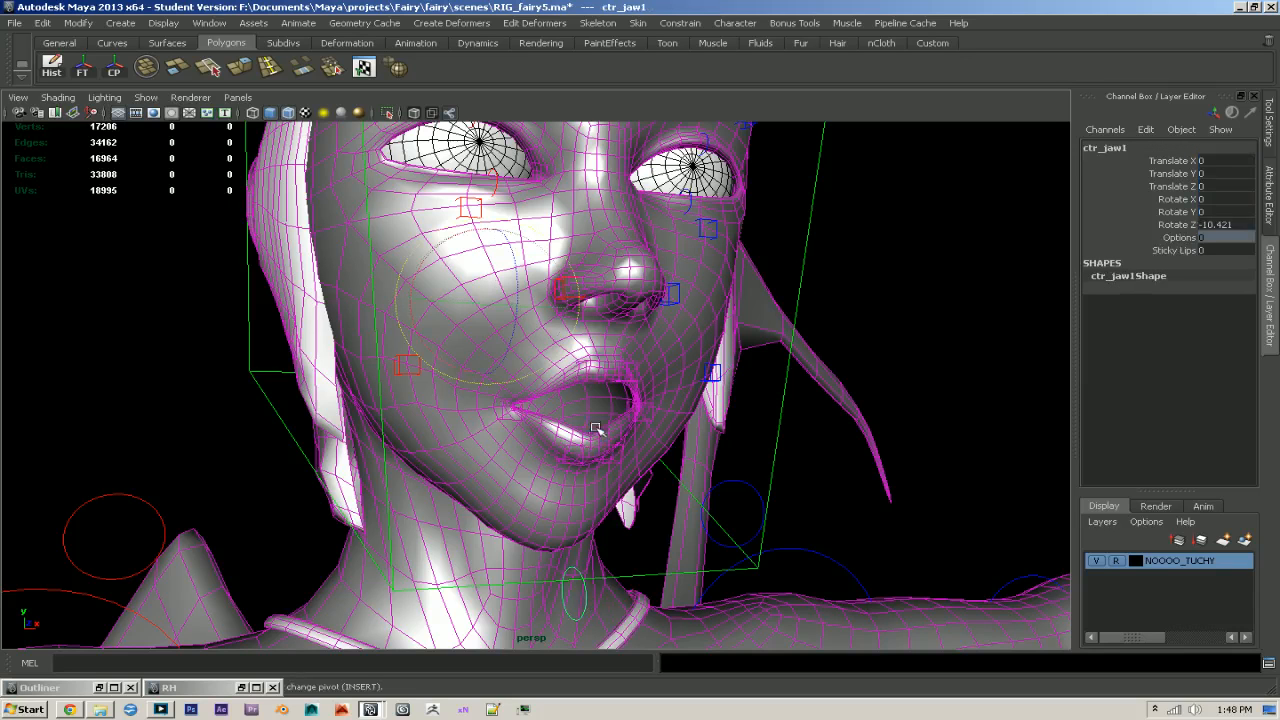
left_click_drag(508, 348, 596, 362)
left_click(572, 500)
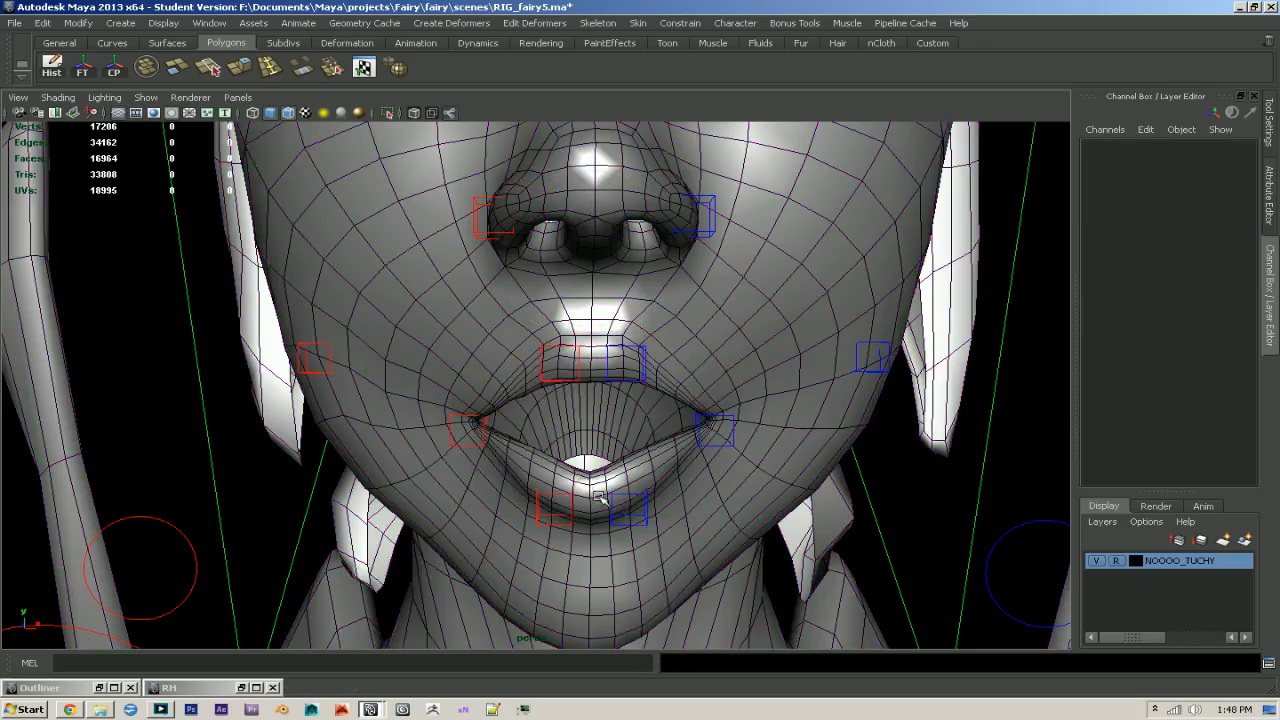
right_click_drag(572, 500, 683, 508, "alt")
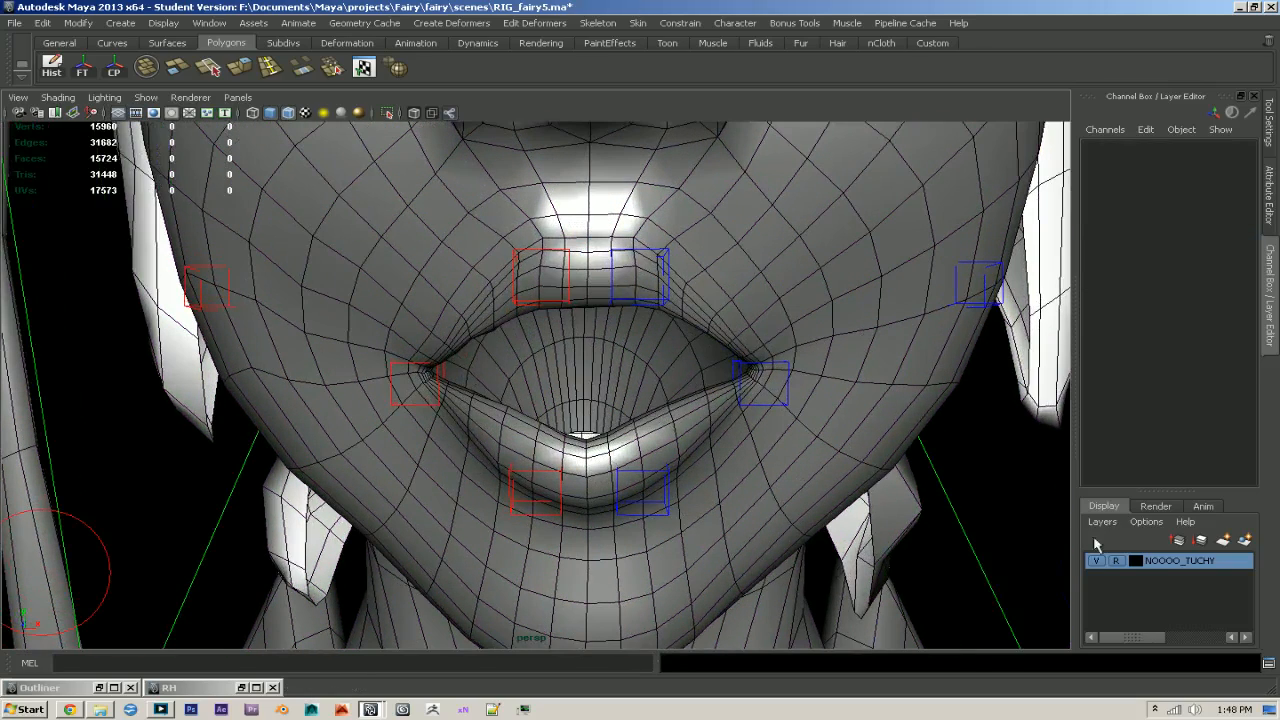
- Take the NOOOO_TUCHY layer out of reference and open geo_body1 in Paint Skin Weights with Normalize Weights set to Post
left_click(730, 465)
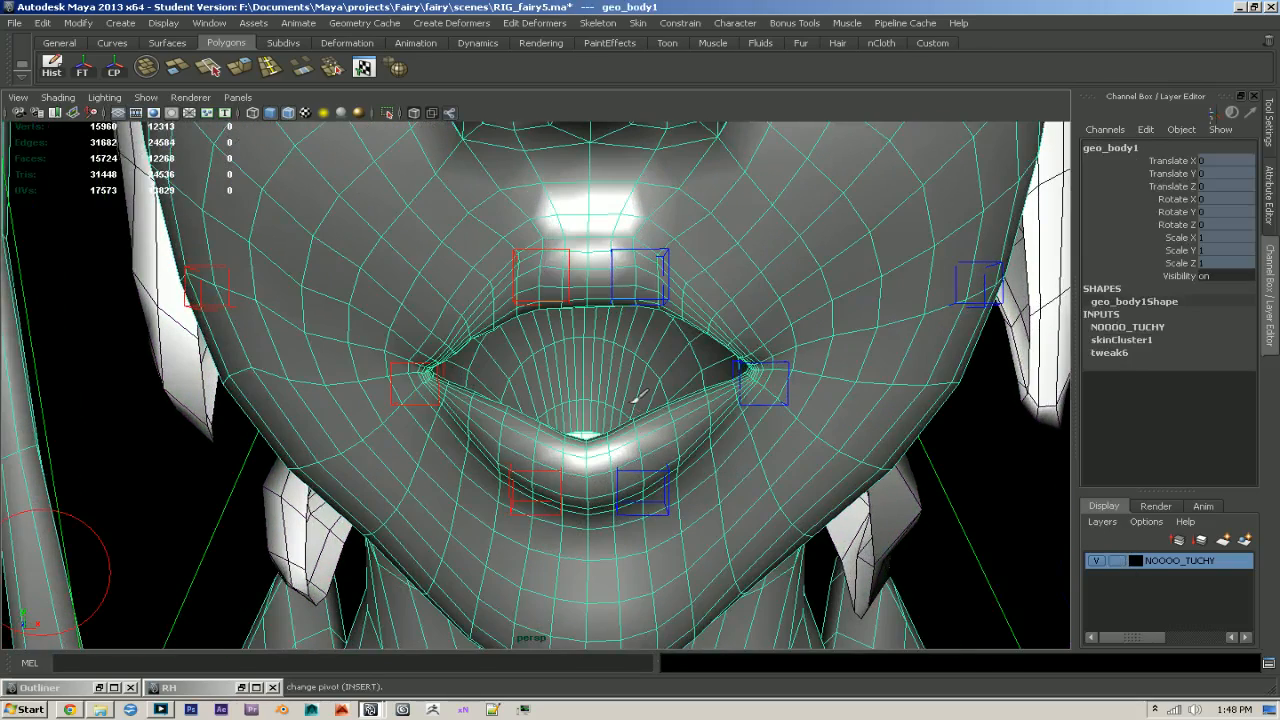
key("y")
left_click(1103, 168)
left_click(1072, 185)
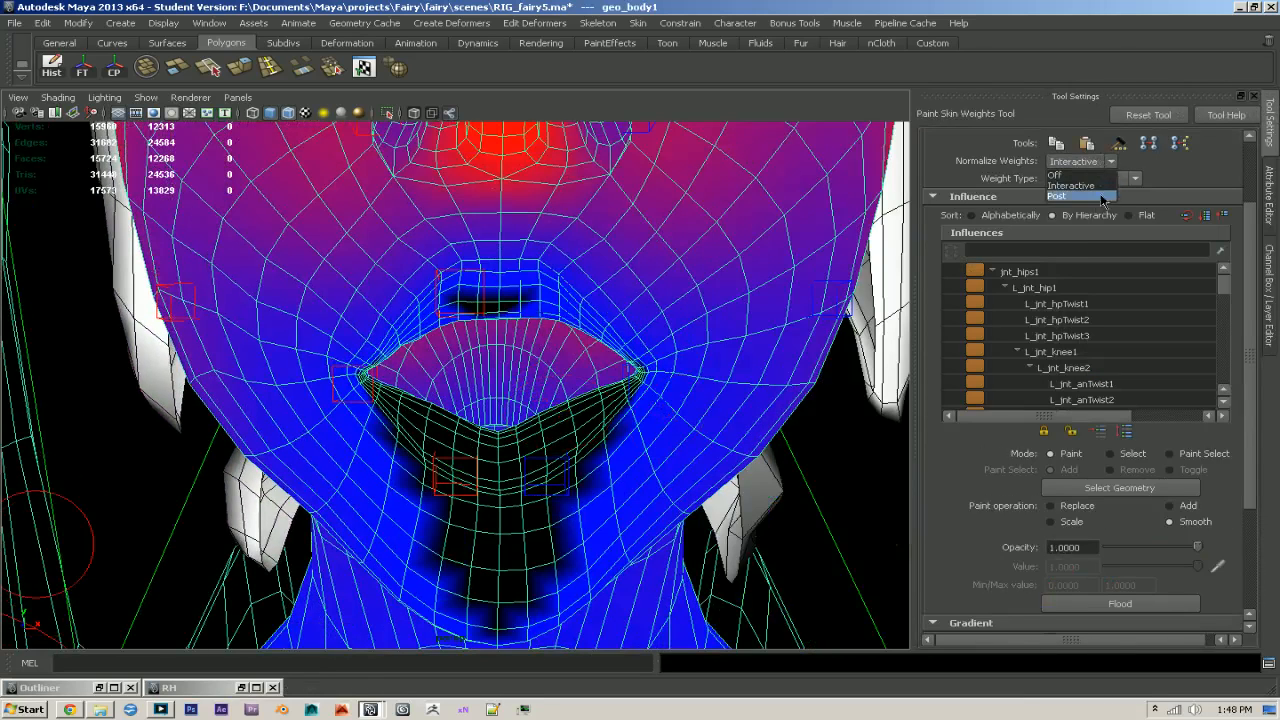
left_click(598, 372)
- Smooth the L_jnt_lowMouth1 weights across the middle and left side of the lower lip
left_click_drag(1229, 284, 1225, 357)
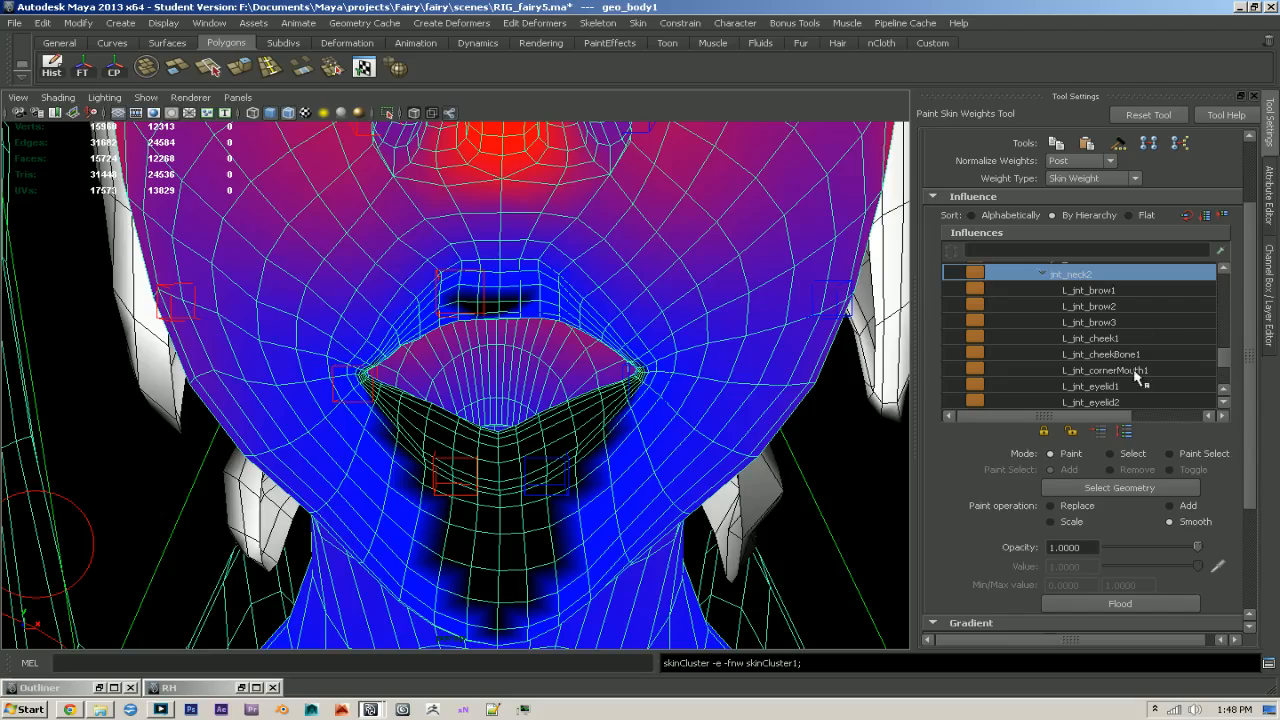
scroll(1138, 377, "down", 1)
left_click(1100, 370)
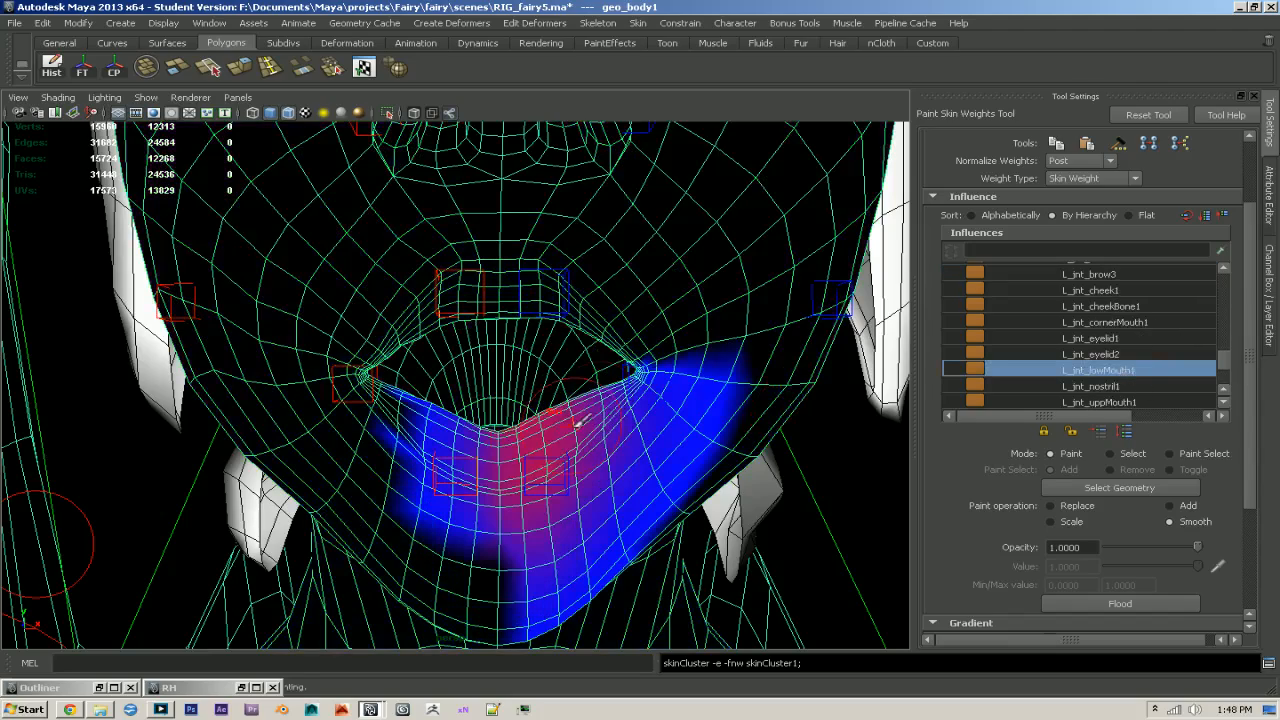
right_click_drag(470, 409, 508, 486, "alt")
middle_click_drag(508, 486, 548, 447, "alt")
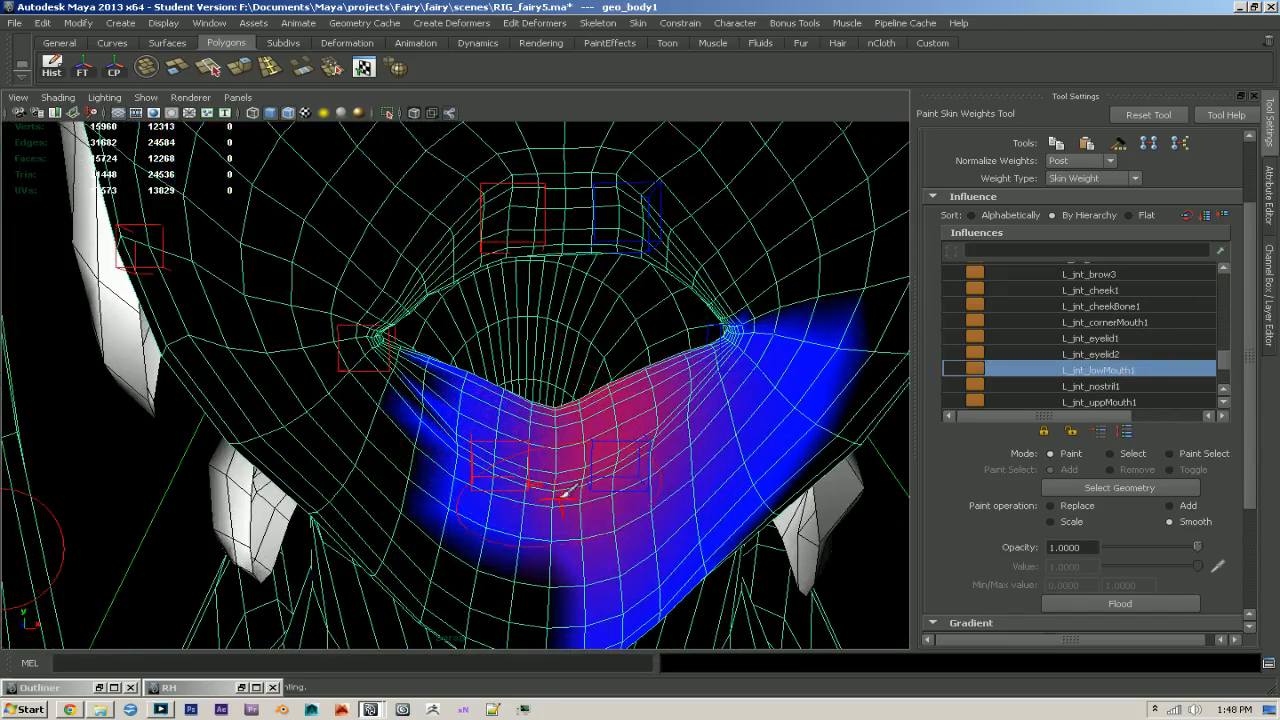
mouse_move(516, 434)
left_mouse_down()
mouse_move(602, 450)
mouse_move(595, 468)
mouse_move(720, 430)
left_mouse_up()
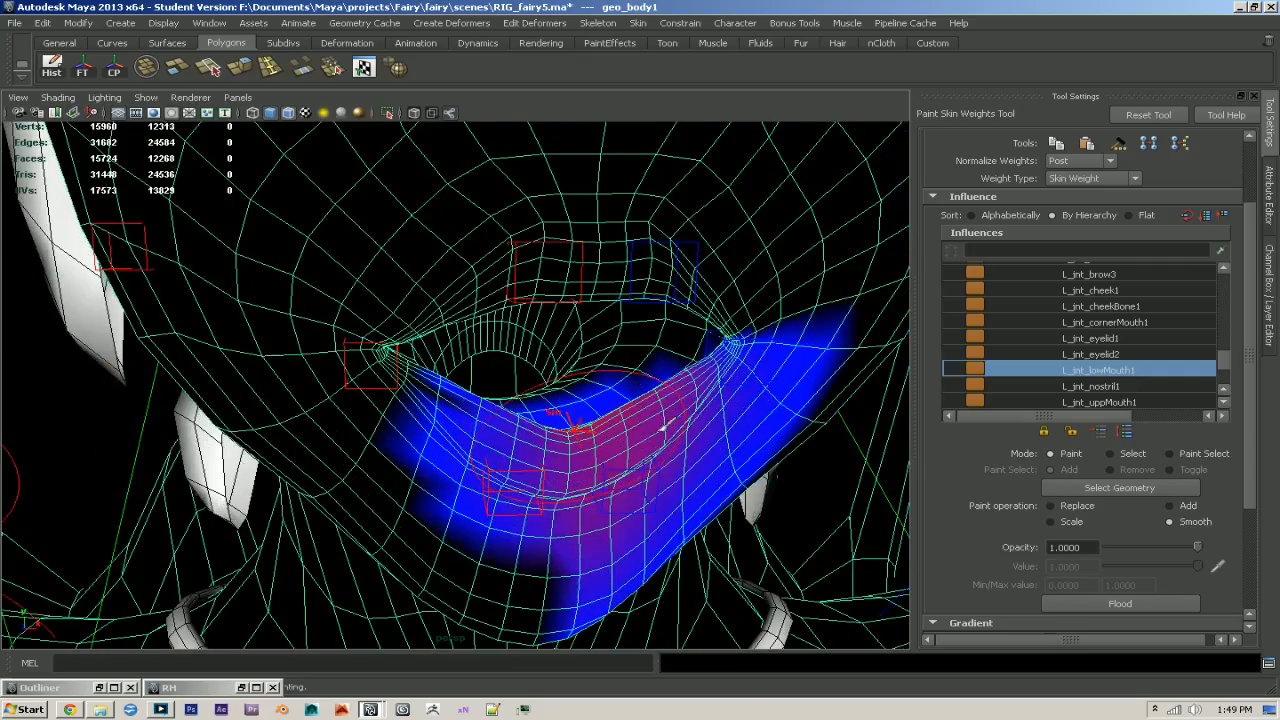
- Smooth the R_jnt_lowMouth1 weights across the lower lip and into its left half
scroll(1160, 358, "down", 5)
left_click(1160, 385)
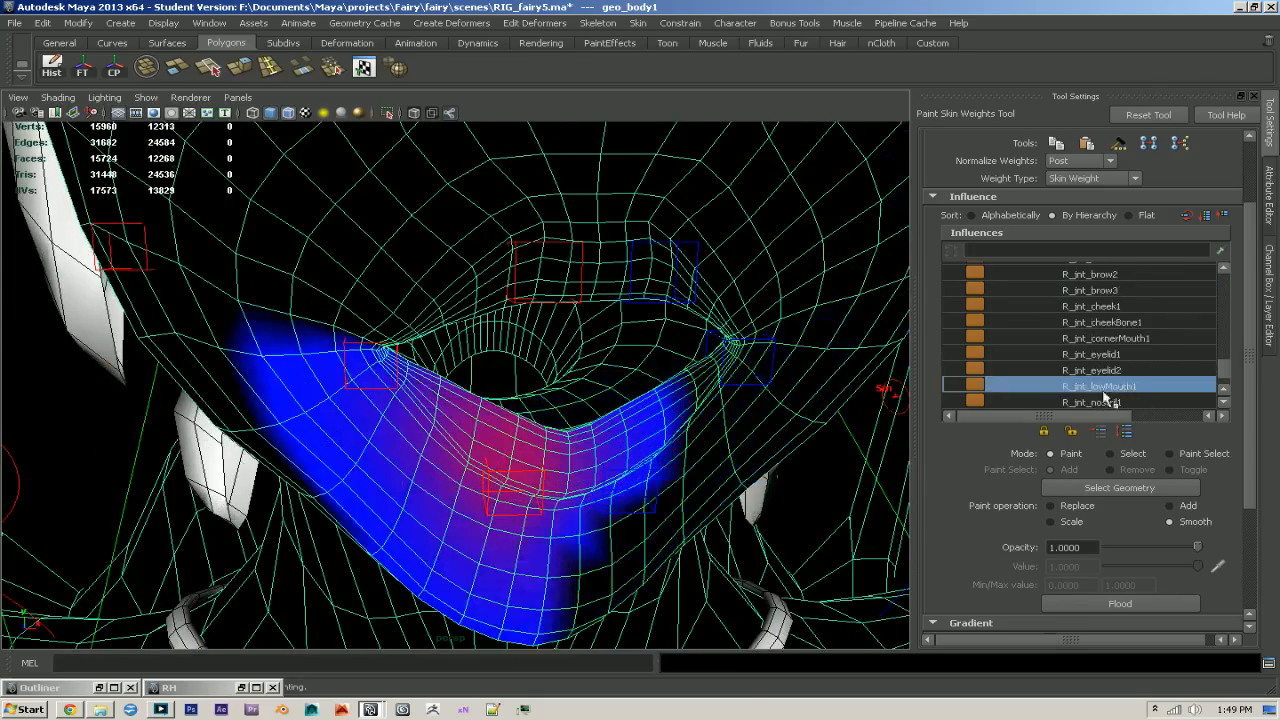
left_click_drag(645, 480, 600, 440, "alt")
left_click_drag(570, 493, 650, 465)
mouse_move(650, 470)
left_mouse_down("alt")
mouse_move(510, 534)
mouse_move(120, 516)
mouse_move(674, 462)
left_mouse_up("alt")
mouse_move(281, 262)
left_mouse_down()
mouse_move(250, 346)
mouse_move(266, 465)
mouse_move(714, 414)
mouse_move(1222, 415)
left_mouse_up()
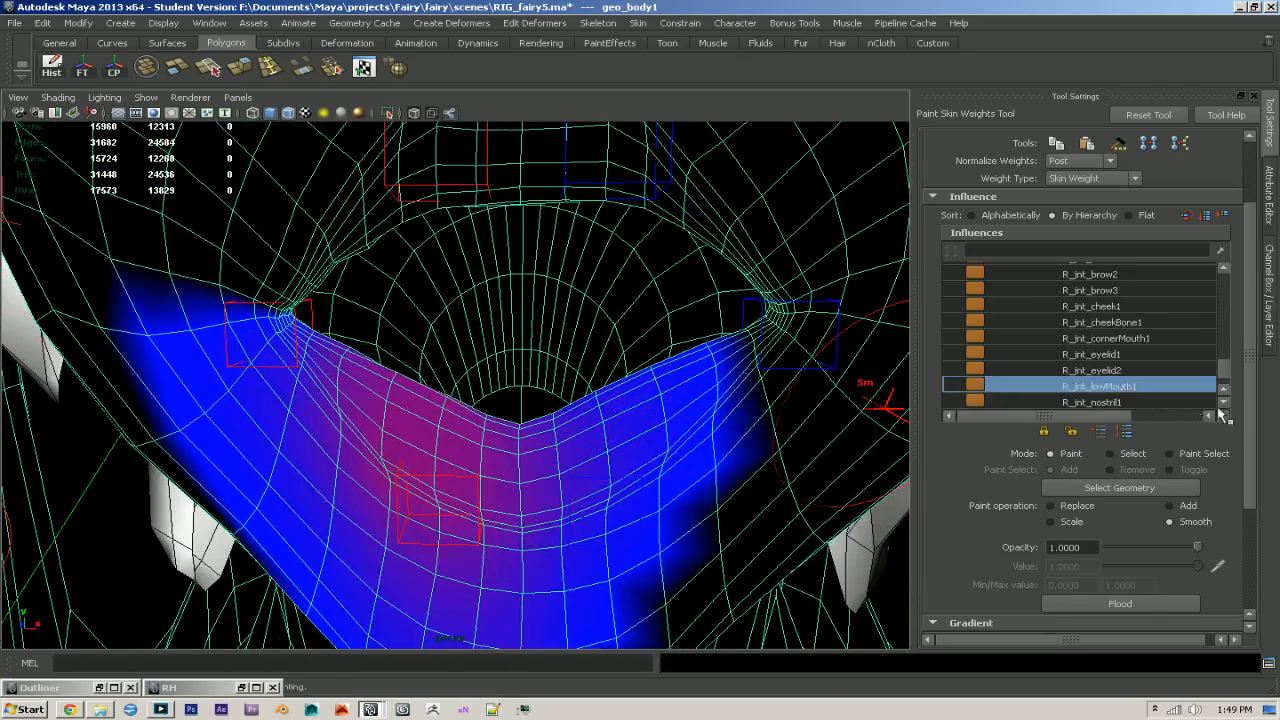
- Smooth the R_jnt_uppMouth1 weights along the edge of the upper lip
scroll(1150, 387, "down", 2)
left_click(1140, 386)
left_click_drag(651, 380, 618, 443, "alt")
mouse_move(594, 222)
left_mouse_down()
mouse_move(658, 284)
mouse_move(172, 287)
mouse_move(560, 397)
mouse_move(340, 249)
mouse_move(680, 350)
left_mouse_up()
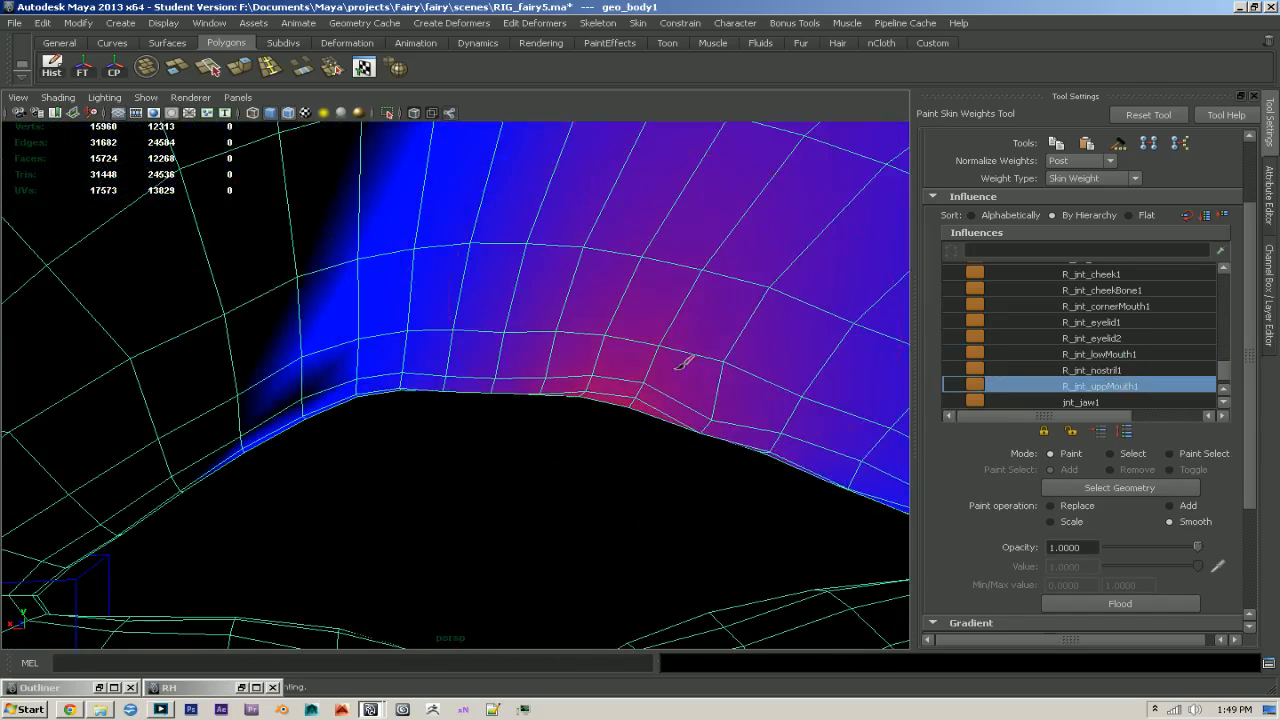
left_click_drag(551, 363, 591, 323, "alt")
- Smooth the R_jnt_cornerMouth1 weights over the upper and lower lips
scroll(1160, 337, "up", 2)
scroll(1160, 335, "down", 5)
scroll(1150, 355, "up", 3)
left_click(1137, 310)
left_click_drag(694, 309, 440, 334)
left_click_drag(440, 334, 440, 275, "alt")
mouse_move(430, 528)
left_mouse_down()
mouse_move(514, 489)
mouse_move(300, 467)
mouse_move(278, 495)
left_mouse_up()
right_click_drag(409, 465, 326, 443, "alt")
middle_click_drag(248, 456, 304, 466, "alt")
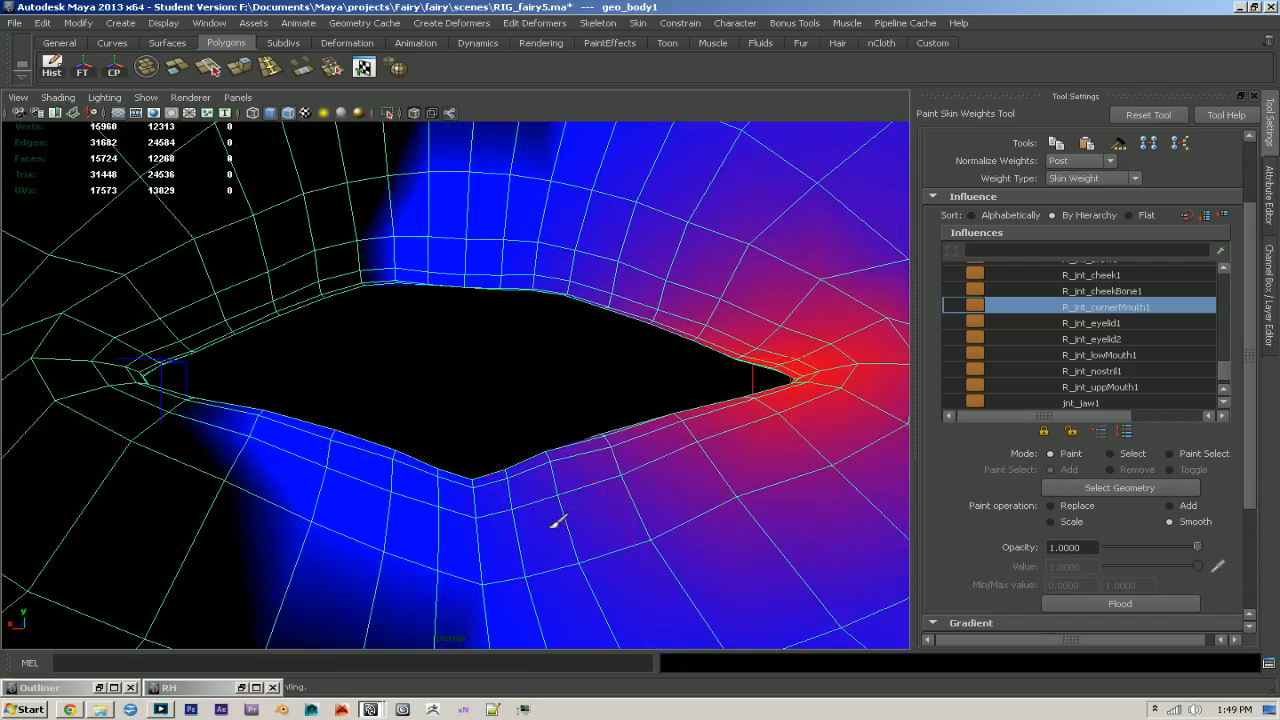
- Smooth the L_jnt_uppMouth1 weights along the upper lip
scroll(1093, 353, "up", 3)
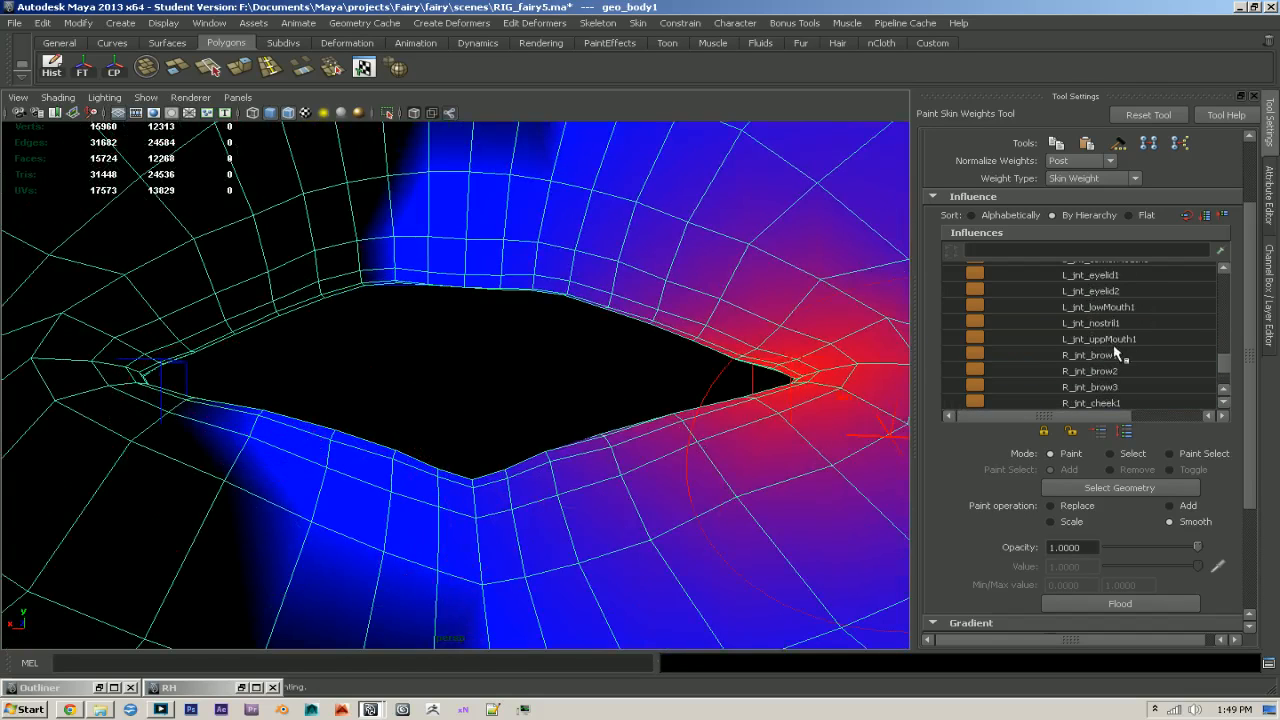
left_click(1103, 340)
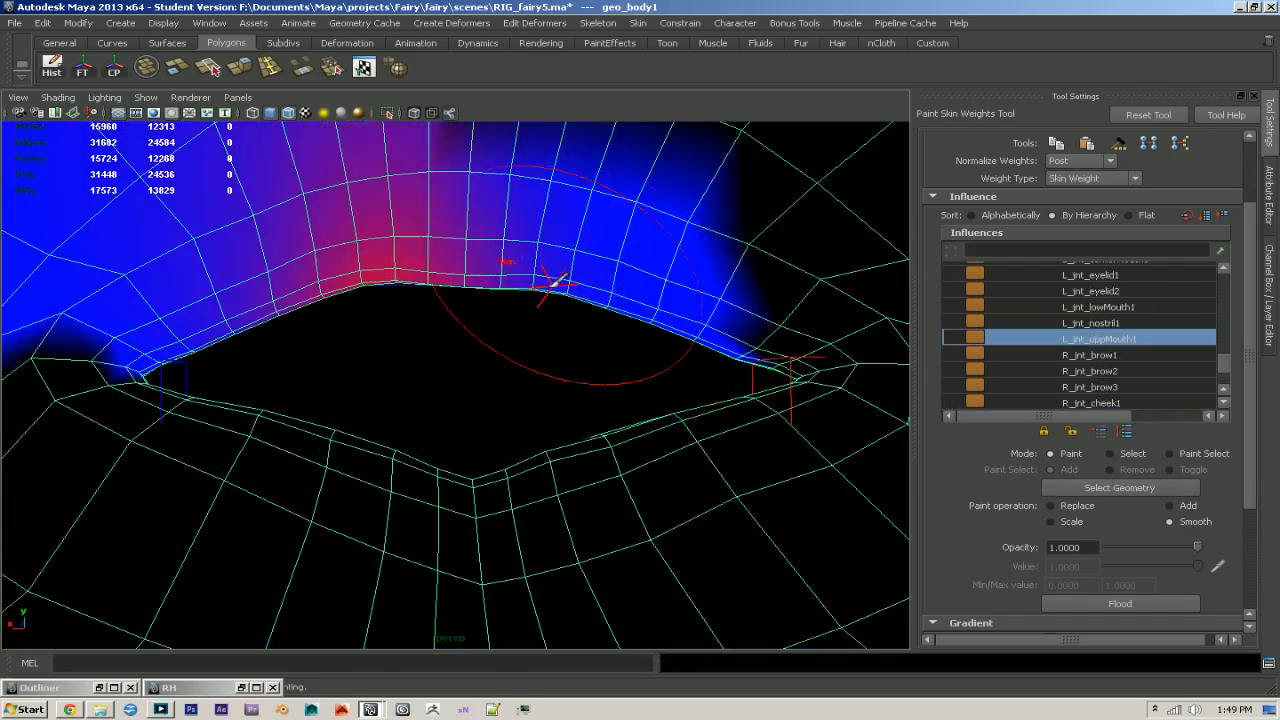
mouse_move(365, 272)
left_mouse_down()
mouse_move(80, 360)
mouse_move(200, 500)
mouse_move(330, 480)
mouse_move(550, 500)
mouse_move(610, 490)
left_mouse_up()
- Smooth the L_jnt_lowMouth1 weights around both mouth corners
scroll(1120, 346, "up", 3)
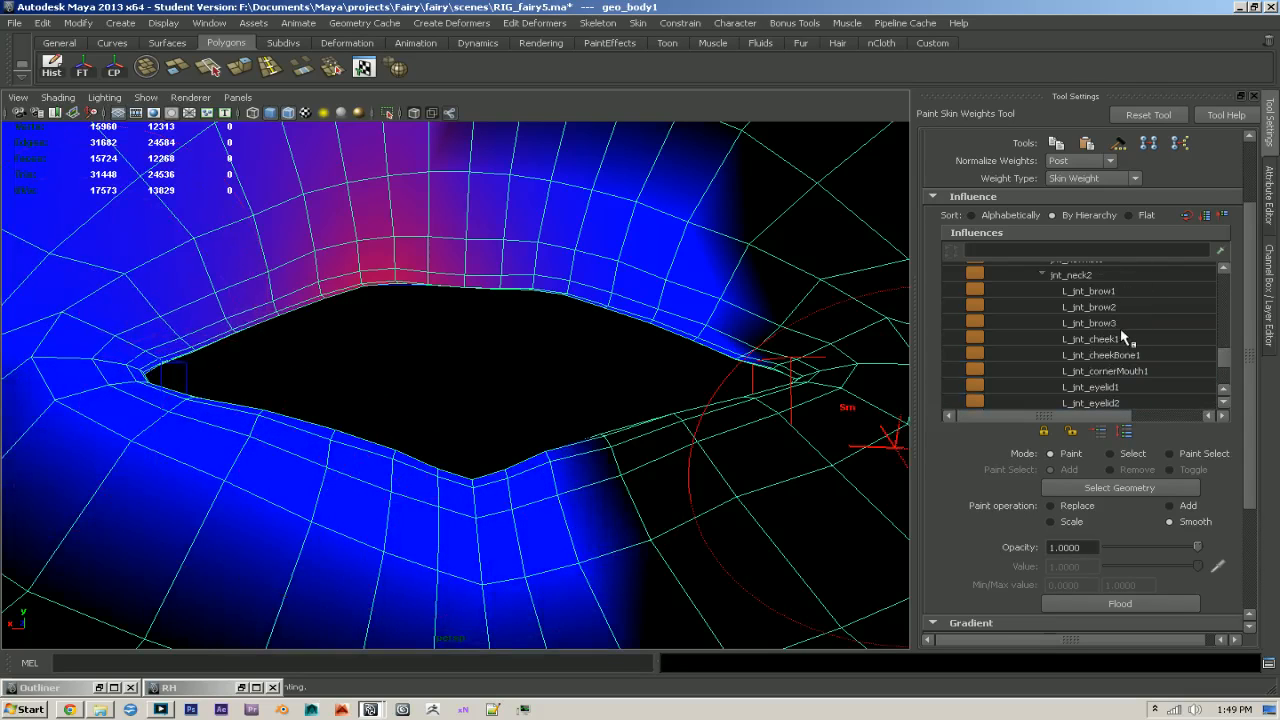
scroll(1130, 335, "down", 1)
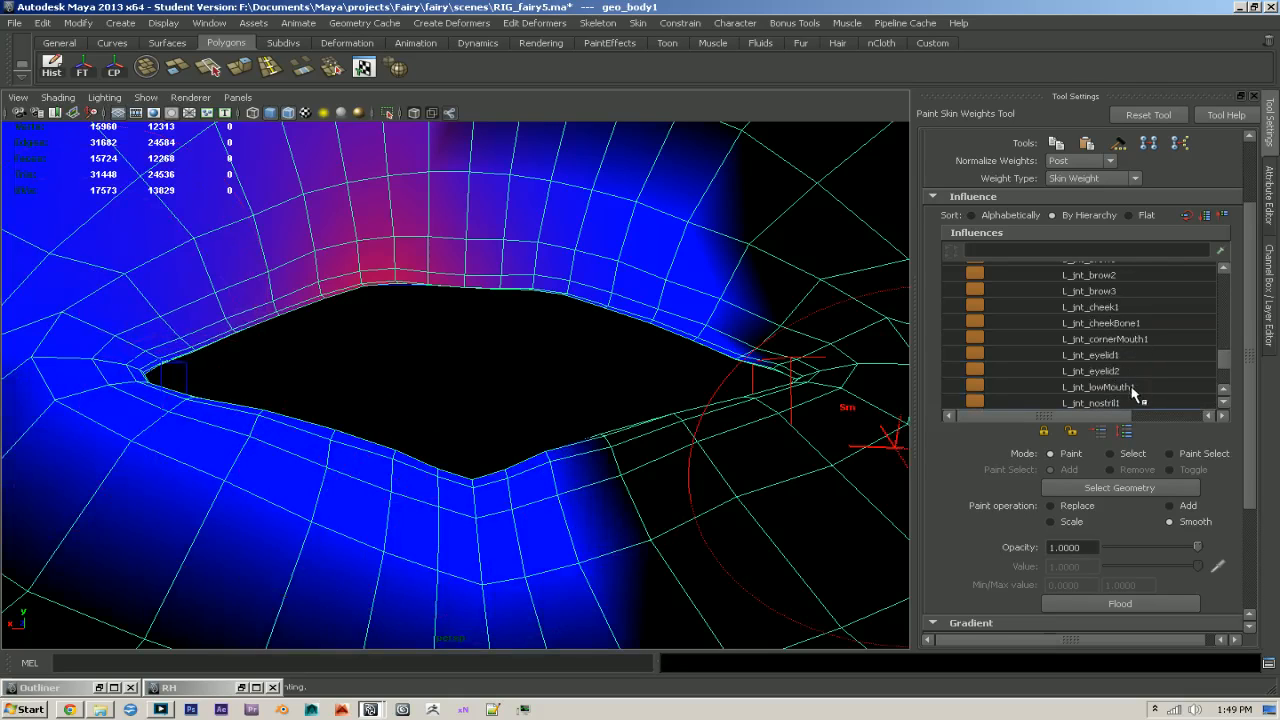
left_click(1100, 387)
left_click_drag(110, 392, 150, 385)
mouse_move(786, 475)
left_mouse_down()
mouse_move(771, 463)
mouse_move(840, 450)
left_mouse_up()
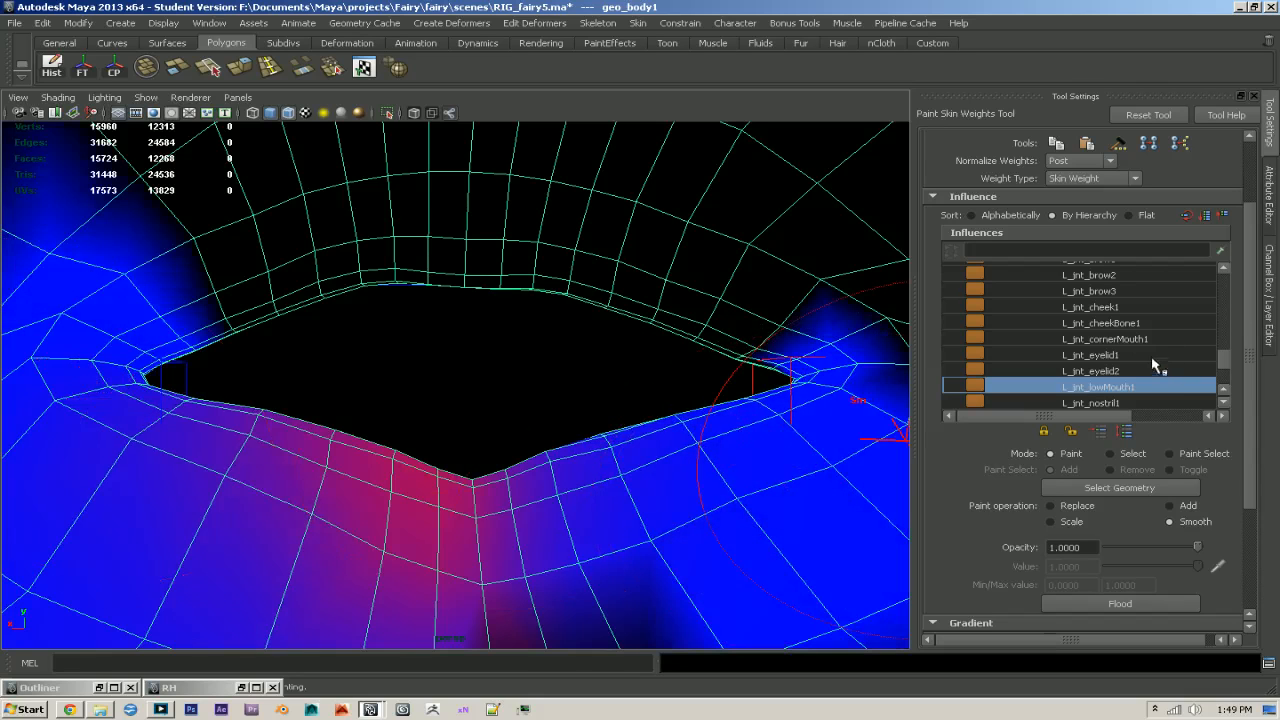
- Smooth the L_jnt_cornerMouth1 weights over the upper and lower lips
left_click(1125, 339)
mouse_move(478, 515)
left_mouse_down()
mouse_move(466, 509)
mouse_move(634, 530)
mouse_move(750, 460)
left_mouse_up()
mouse_move(423, 251)
left_mouse_down()
mouse_move(460, 283)
mouse_move(503, 274)
left_mouse_up()
left_click_drag(586, 493, 286, 454, "alt")
right_click_drag(286, 454, 143, 451, "alt")
mouse_move(143, 451)
left_mouse_down("alt")
mouse_move(428, 448)
mouse_move(449, 414)
mouse_move(437, 457)
mouse_move(370, 475)
left_mouse_up("alt")
left_click_drag(457, 257, 472, 272)
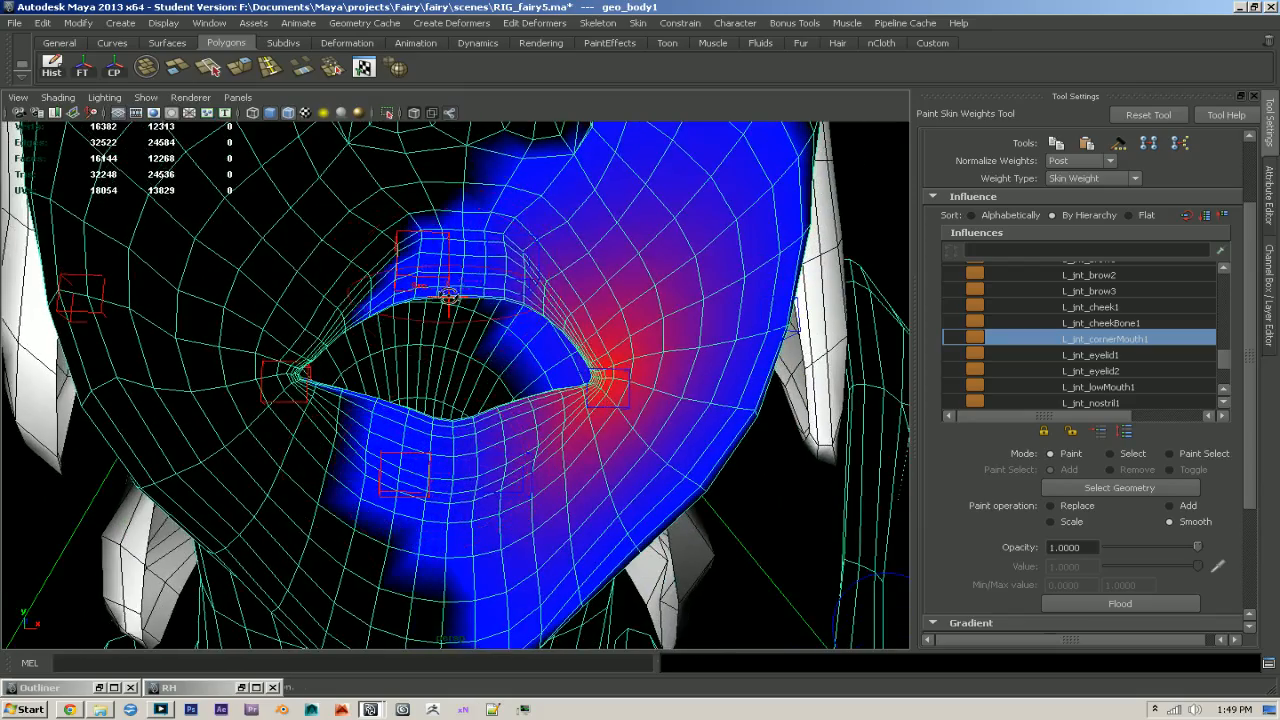
right_click_drag(470, 272, 480, 458, "alt")
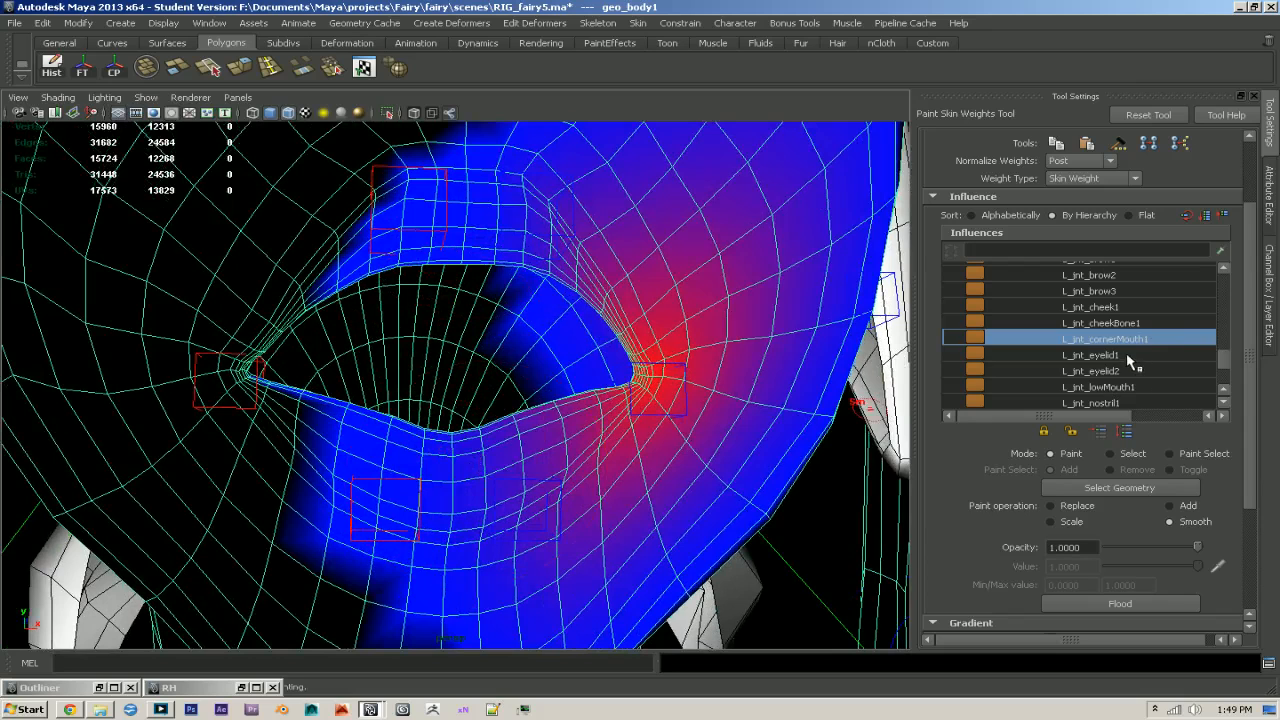
- Smooth the L_jnt_lowMouth1 weights on the lower lip again and switch to the R_jnt_lowMouth1 influence
left_click(1134, 387)
mouse_move(515, 428)
left_mouse_down()
mouse_move(346, 462)
mouse_move(575, 455)
left_mouse_up()
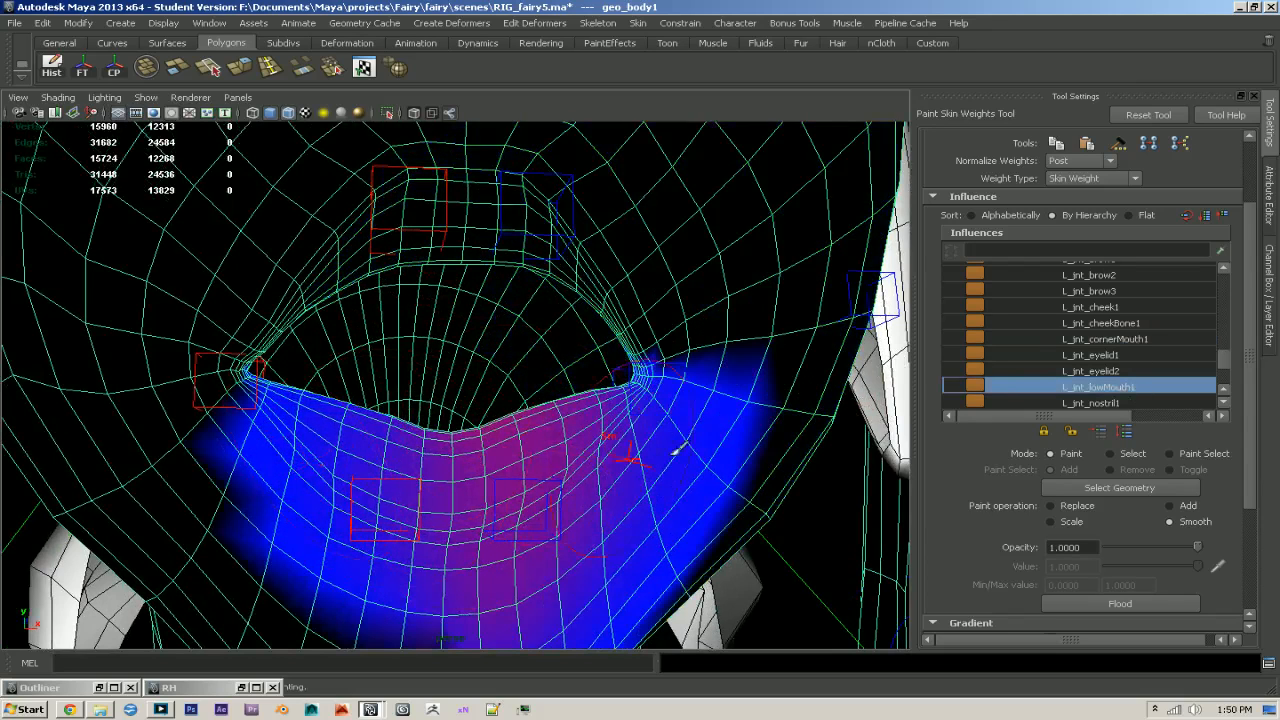
scroll(1080, 385, "down", 6)
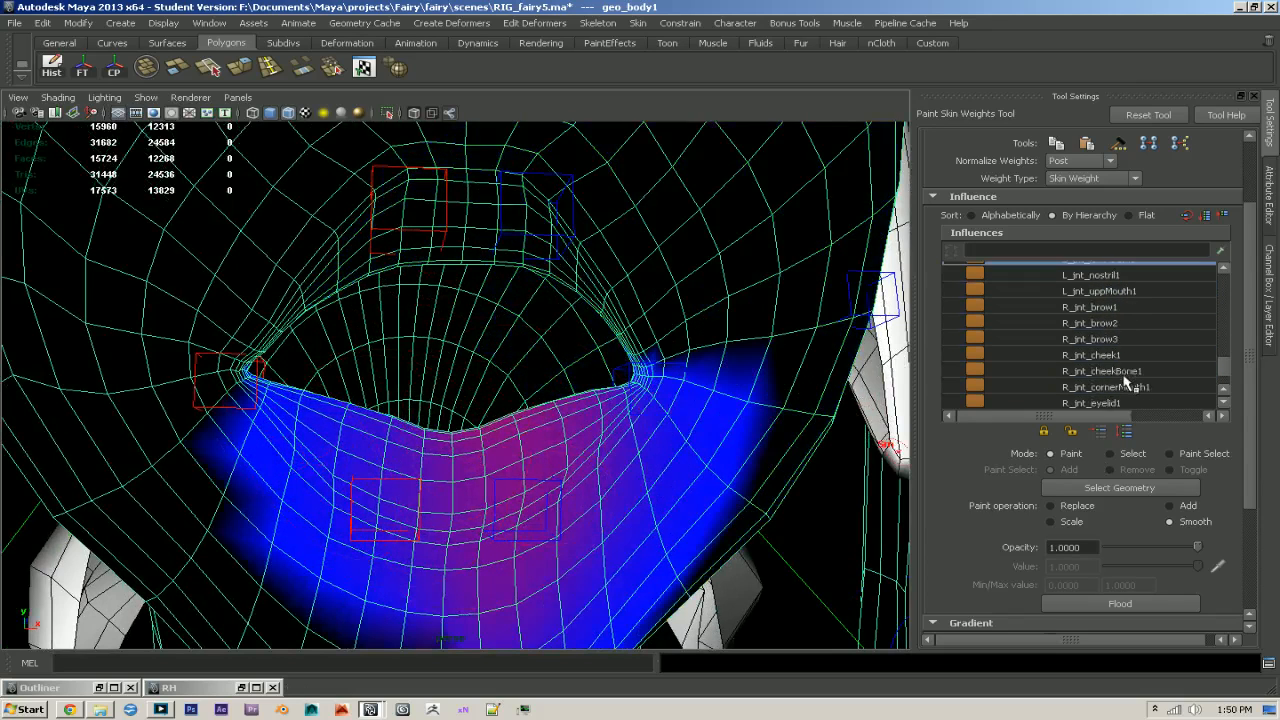
scroll(1130, 389, "down", 2)
left_click(1130, 371)
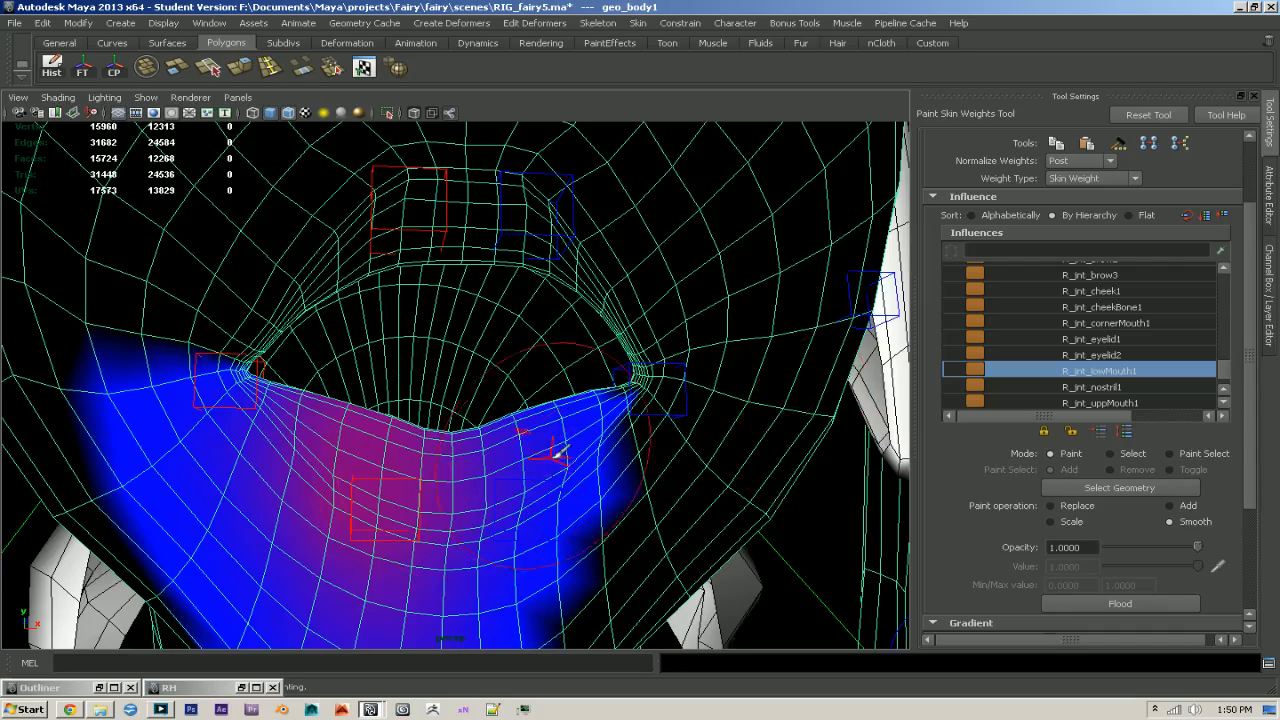
- Smooth the R_jnt_uppMouth1 weights around the mouth opening, then leave the weight painting and deselect the mesh
scroll(1128, 400, "down", 2)
left_click(1124, 372)
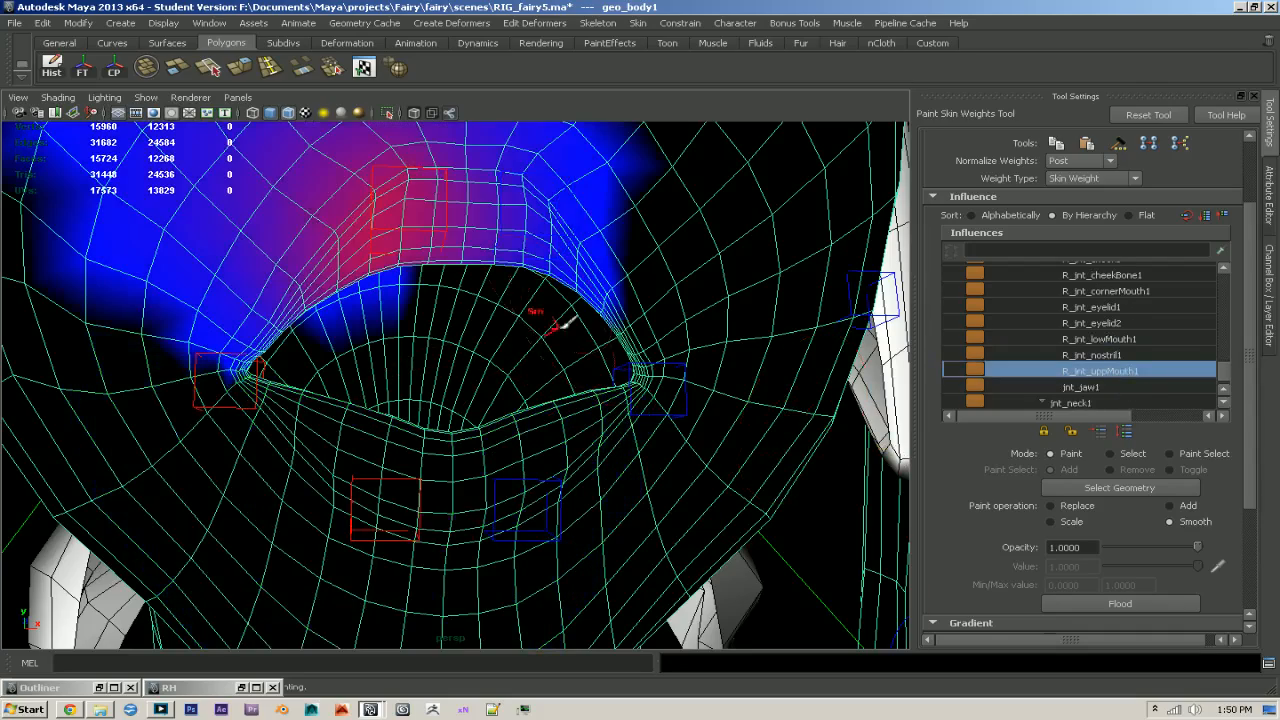
right_click_drag(584, 342, 251, 320, "alt")
key("q")
left_click(876, 382)
- View the face from the side and rotate the ctr_jaw1 control to test the mouth opening with the smoothed weights
mouse_move(800, 400)
left_mouse_down("alt")
mouse_move(940, 421)
mouse_move(821, 410)
left_mouse_up("alt")
left_click_drag(458, 482, 594, 502, "alt")
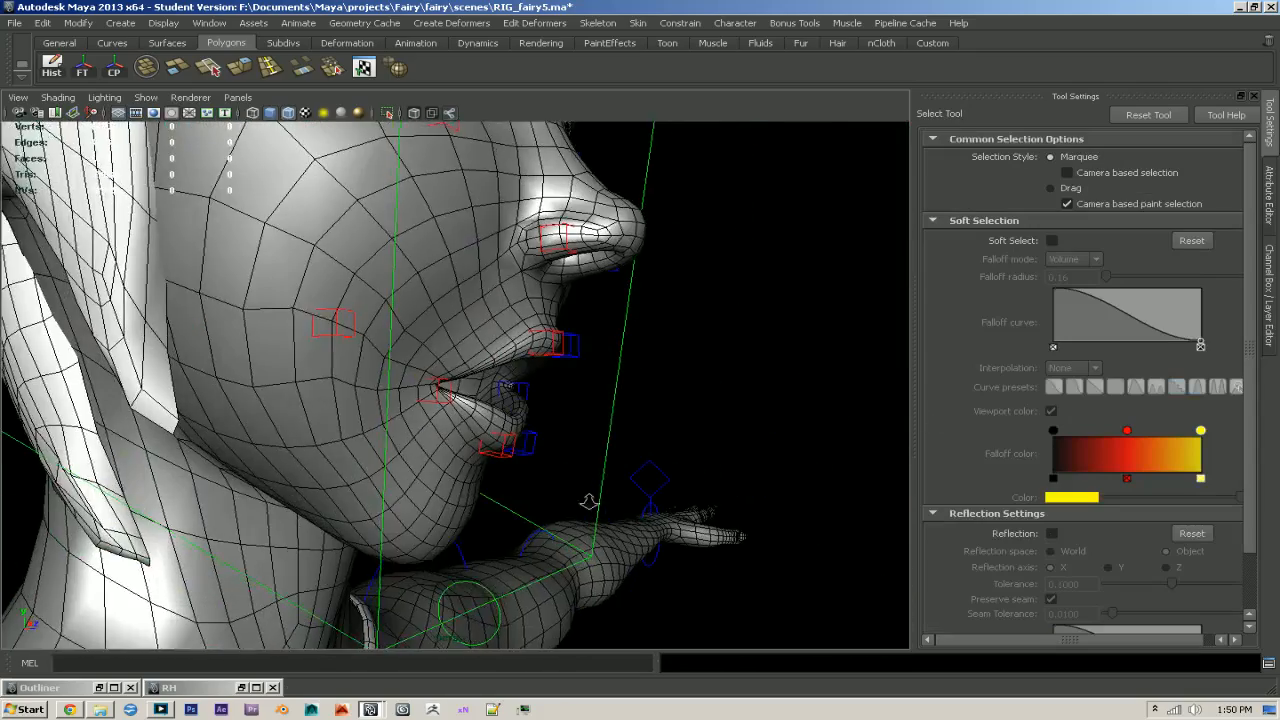
right_click_drag(591, 503, 515, 524, "alt")
left_click(475, 556)
key("e")
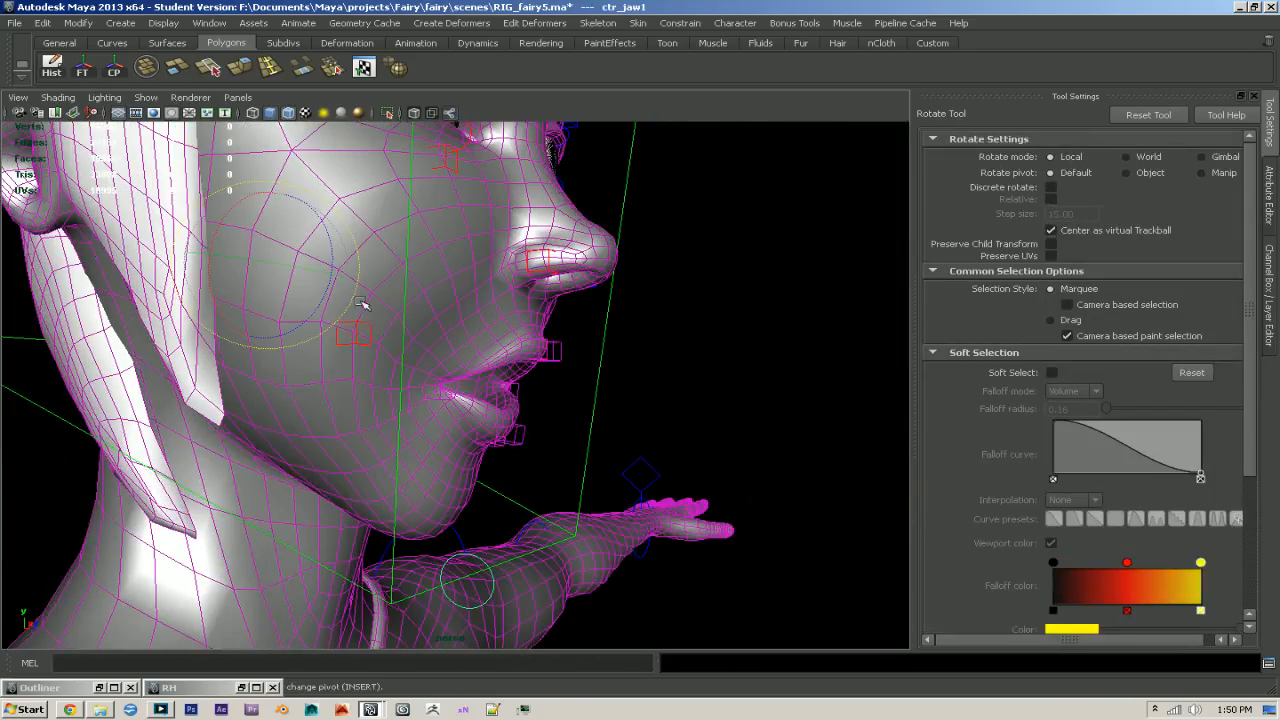
mouse_move(320, 293)
left_mouse_down()
mouse_move(331, 283)
mouse_move(318, 308)
mouse_move(329, 283)
mouse_move(323, 296)
left_mouse_up()
left_click_drag(622, 358, 608, 410, "alt")
middle_click_drag(543, 398, 571, 433, "alt")
right_click_drag(571, 433, 754, 510, "alt")
- Select the R_ctr_uppMouth1 control and examine the lips and mouth corner of the open mouth up close
key("q")
left_click(480, 387)
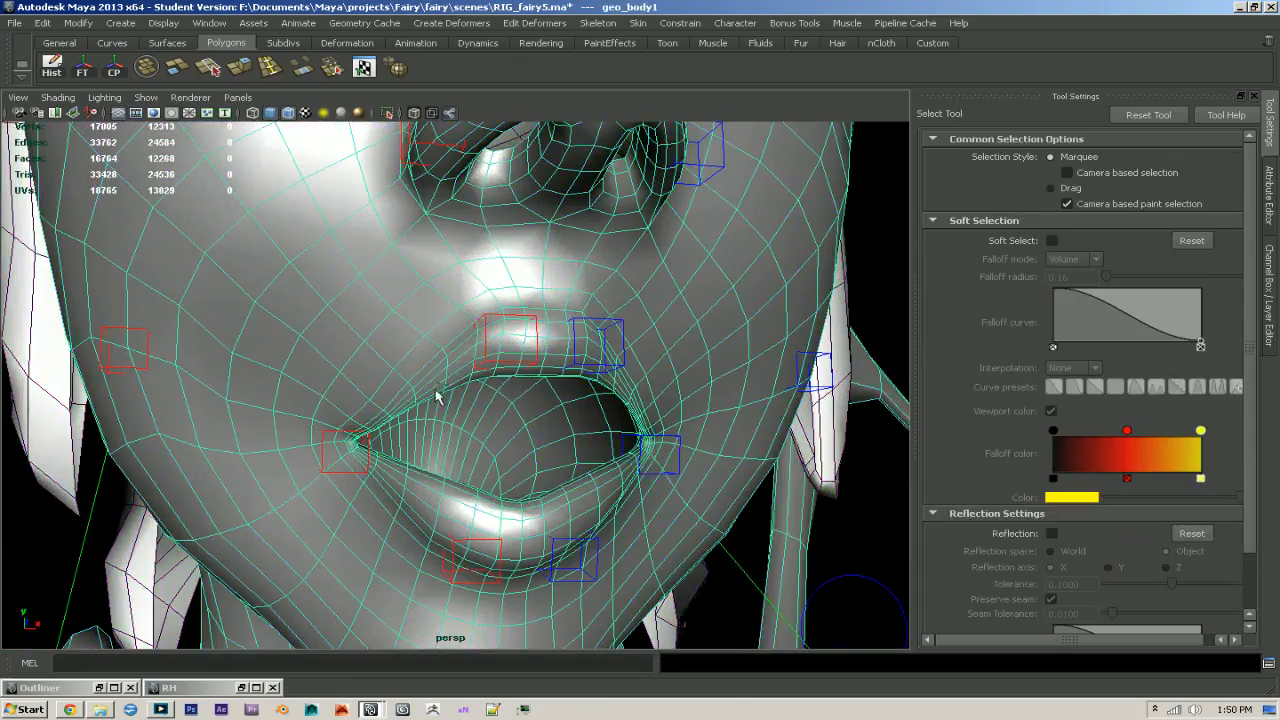
left_click_drag(357, 398, 442, 409, "alt")
left_click(534, 382)
left_click_drag(530, 404, 423, 416, "alt")
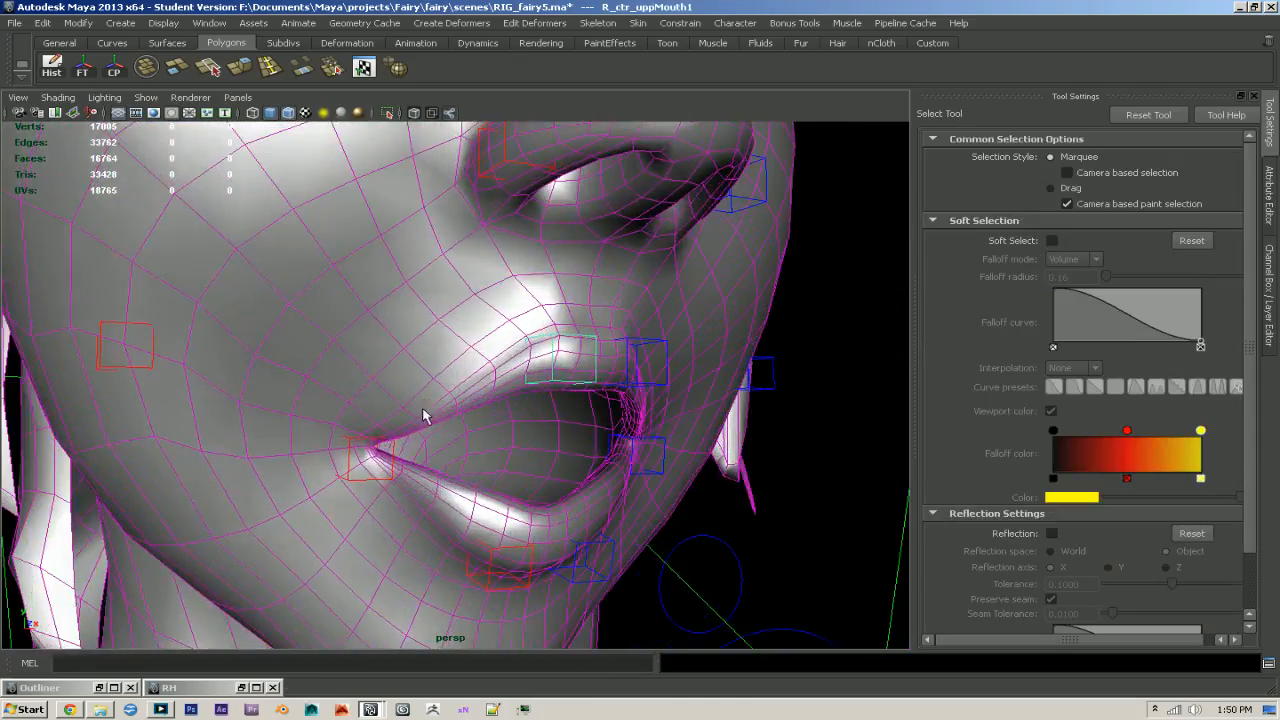
left_click_drag(449, 396, 575, 528, "alt")
- Reset the ctr_jaw1 control's translation and rotation to 0 to close the mouth
left_click_drag(500, 603, 505, 569, "alt")
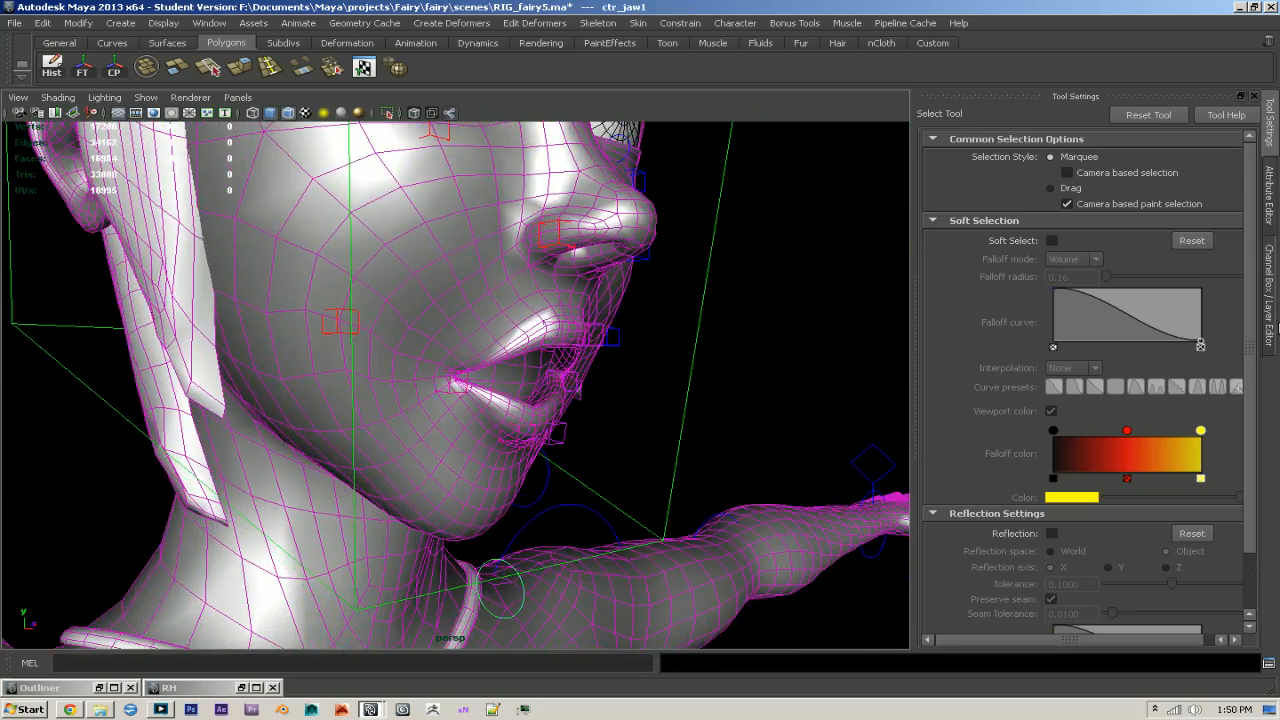
left_click(1275, 341)
left_click_drag(1224, 237, 1226, 176)
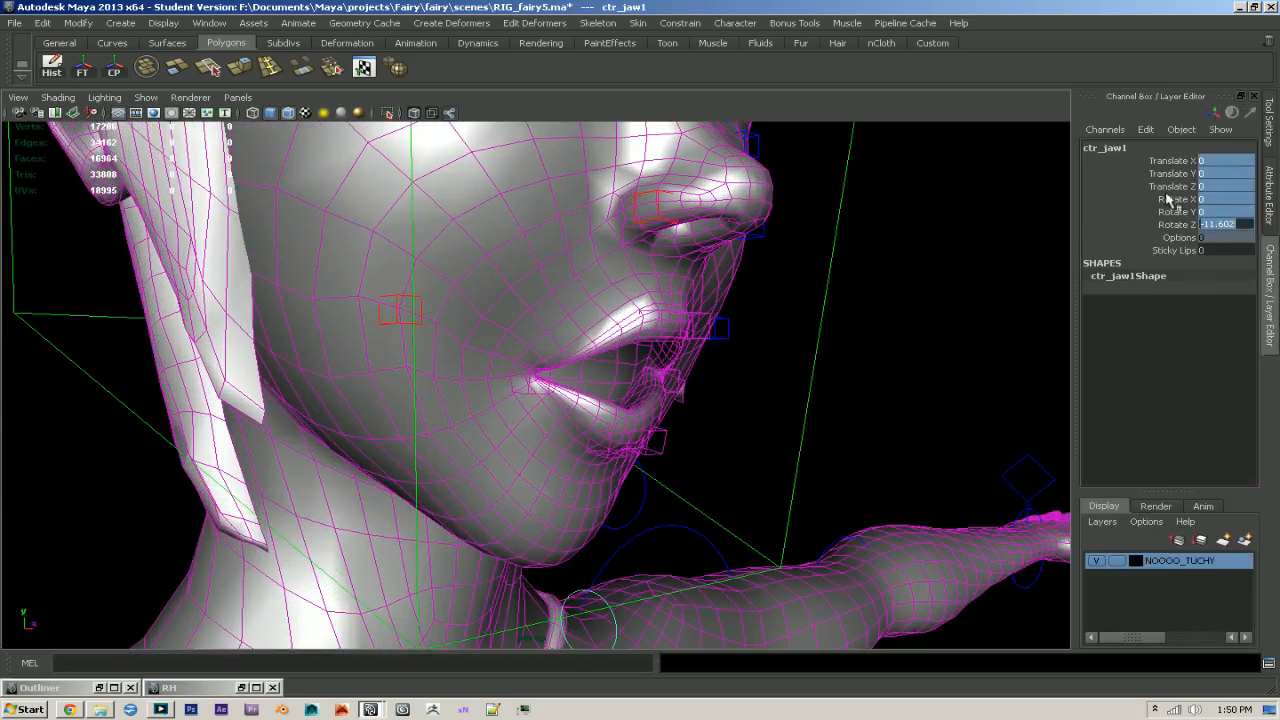
type("0")
key("Return")
left_click(974, 317)
- Bring the eyes and cheeks into view and save the scene, accepting the student-version notice
left_click_drag(1000, 318, 735, 312, "alt")
right_click_drag(735, 312, 411, 254, "alt")
middle_click_drag(411, 254, 400, 331, "alt")
right_click_drag(400, 331, 750, 441, "alt")
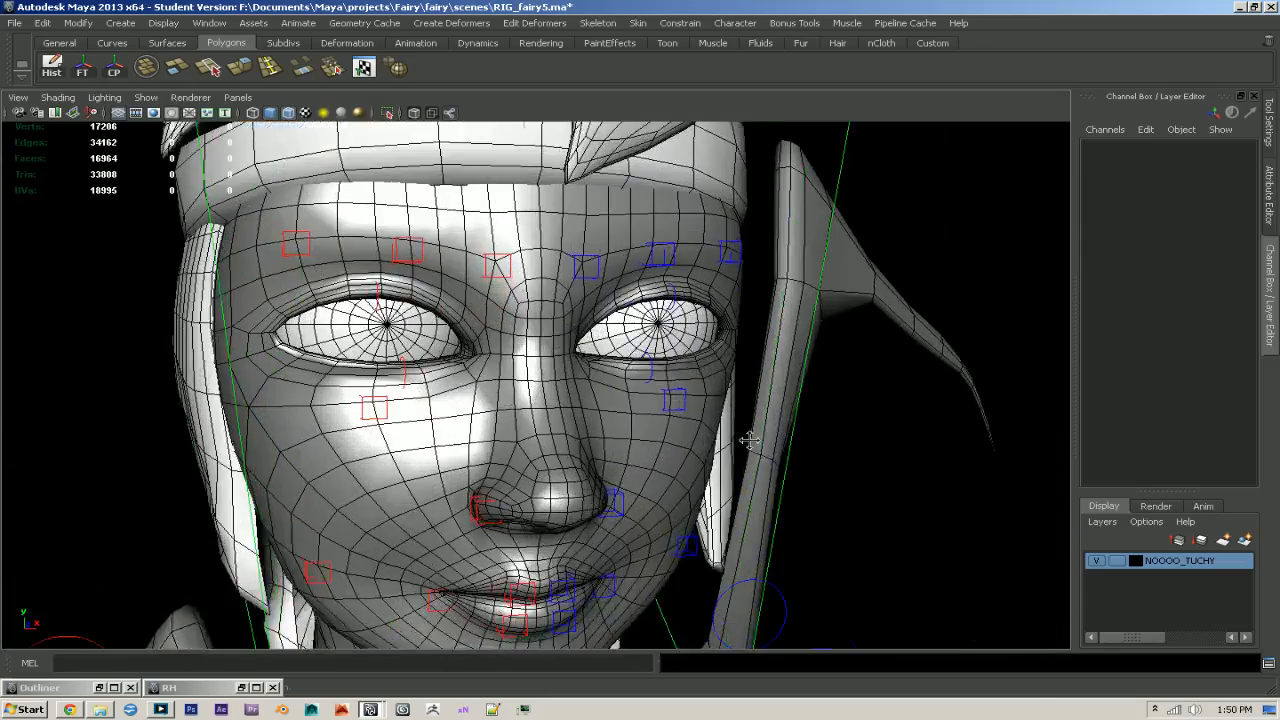
scroll(750, 441, "up", 3)
key("ctrl+s")
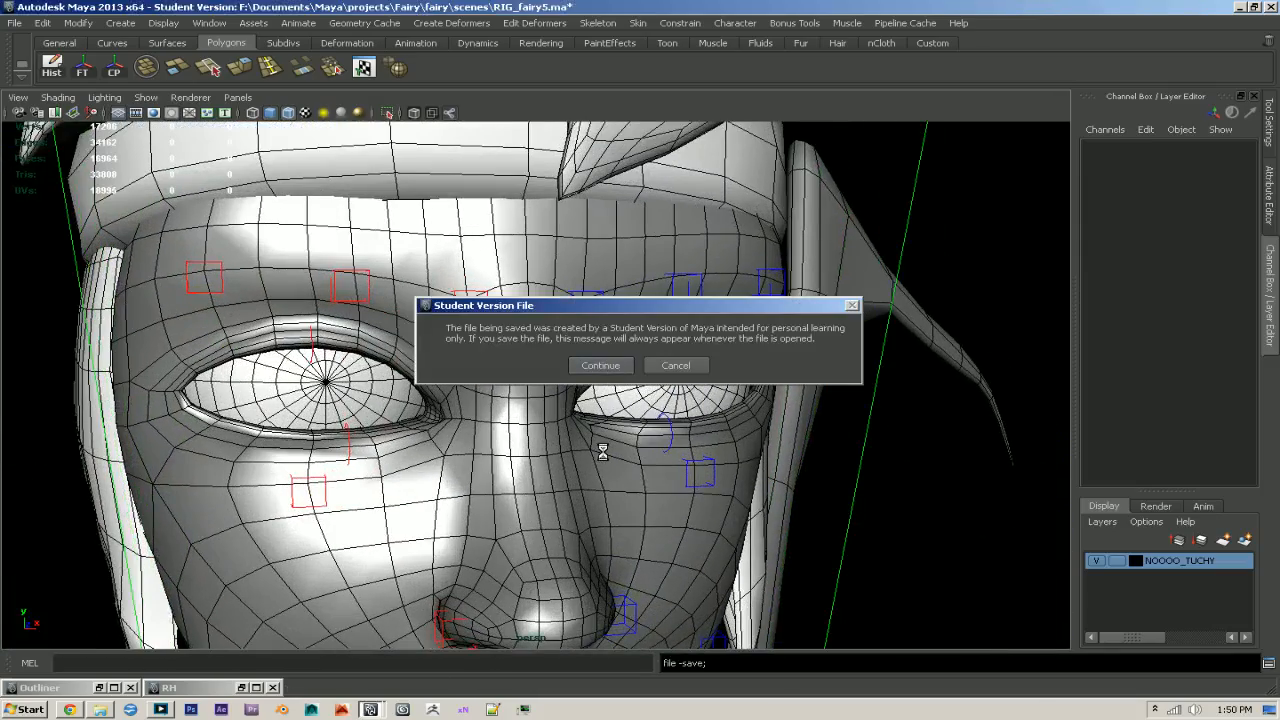
left_click(601, 367)
left_click_drag(768, 478, 523, 474, "alt")
left_click(584, 493)
scroll(437, 427, "up", 2)
left_click_drag(428, 419, 677, 481)
key("ctrl+z")
- Paint the L_jnt_cheekBone1 weights on the body mesh with Replace at value 1 over the left cheekbone below the eye
left_click(531, 491)
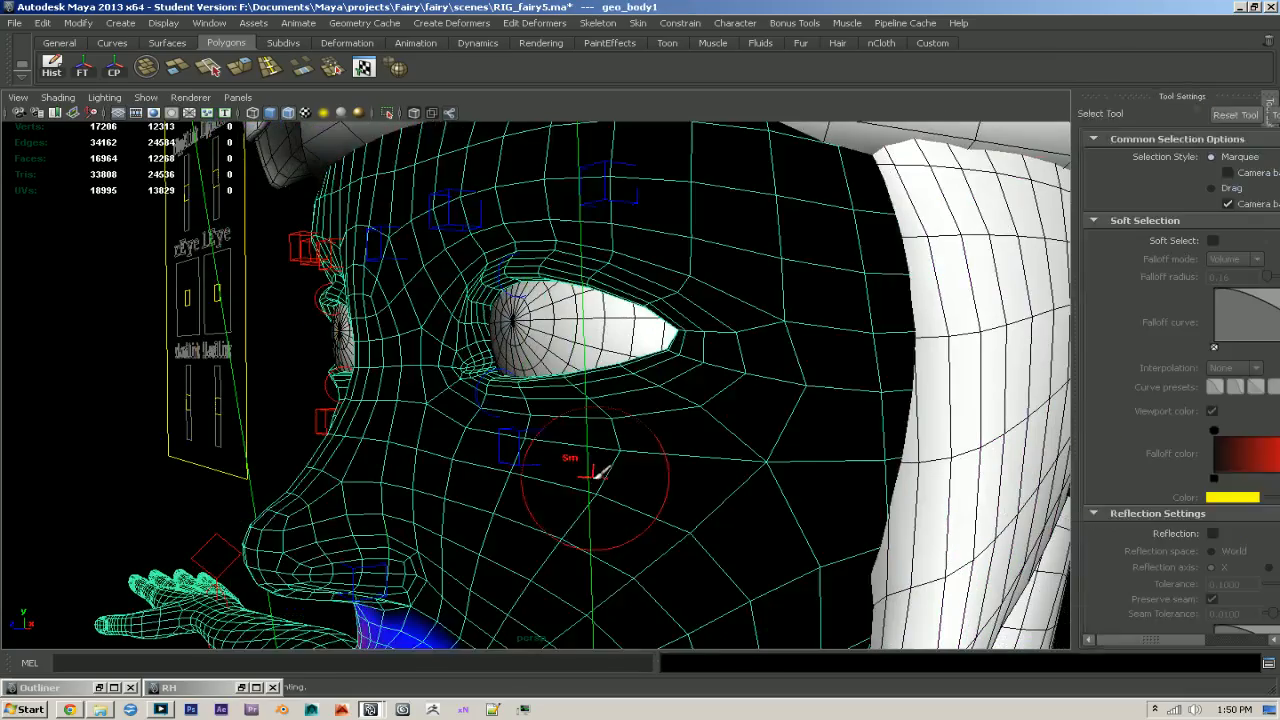
mouse_move(597, 477)
left_mouse_down("alt")
mouse_move(580, 437)
mouse_move(692, 461)
left_mouse_up("alt")
left_click_drag(1220, 290, 1223, 363)
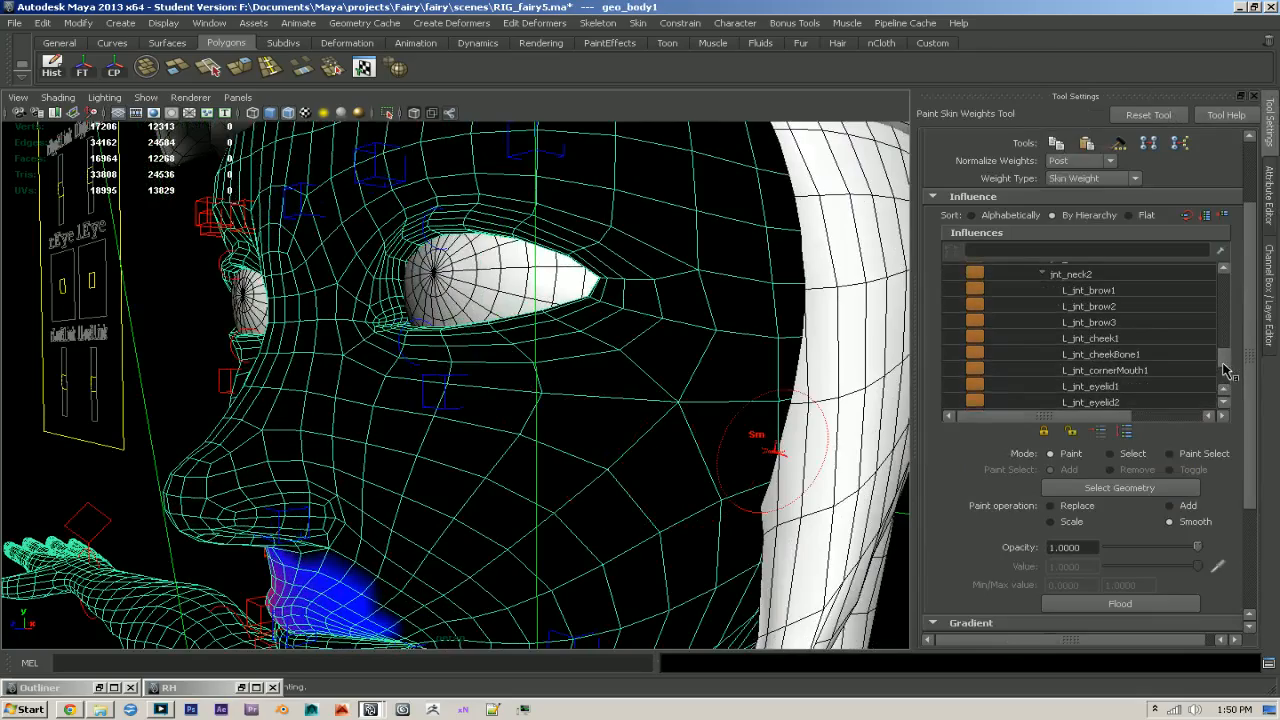
left_click(1100, 354)
mouse_move(571, 366)
right_mouse_down("alt")
mouse_move(625, 428)
mouse_move(515, 368)
right_mouse_up("alt")
left_click(1052, 506)
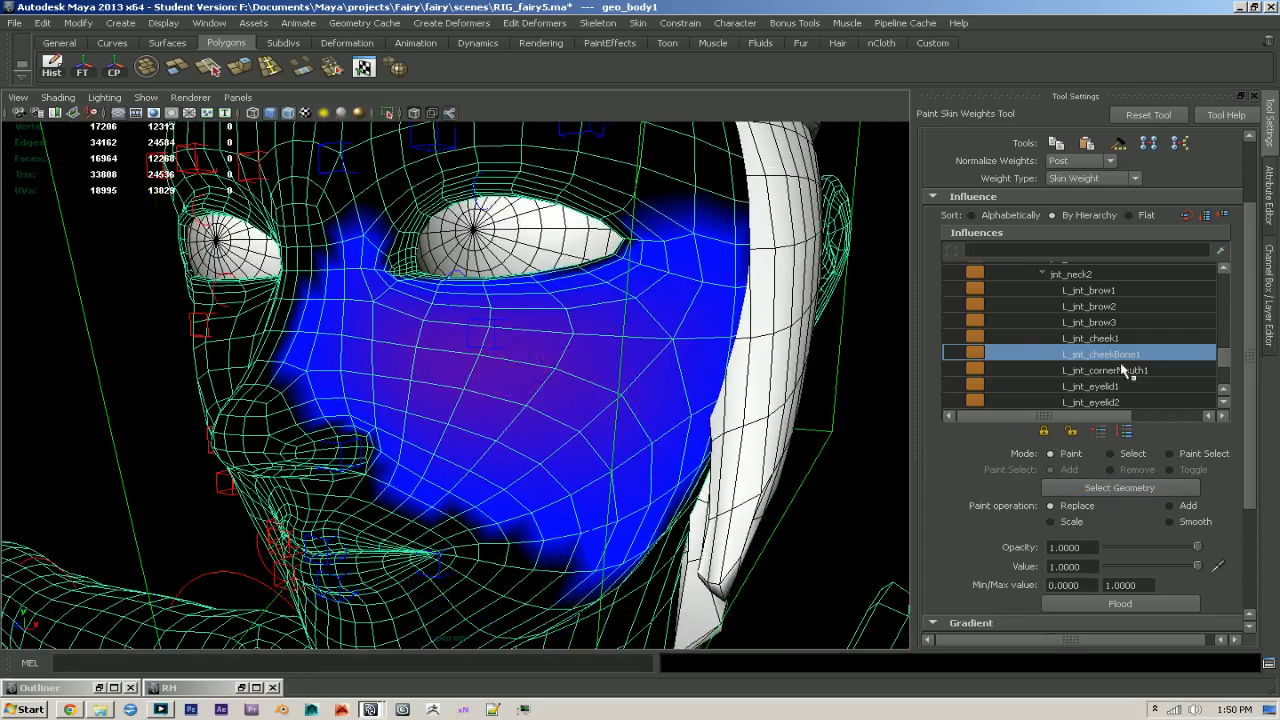
mouse_move(452, 362)
left_mouse_down()
mouse_move(528, 366)
mouse_move(443, 331)
mouse_move(548, 346)
left_mouse_up()
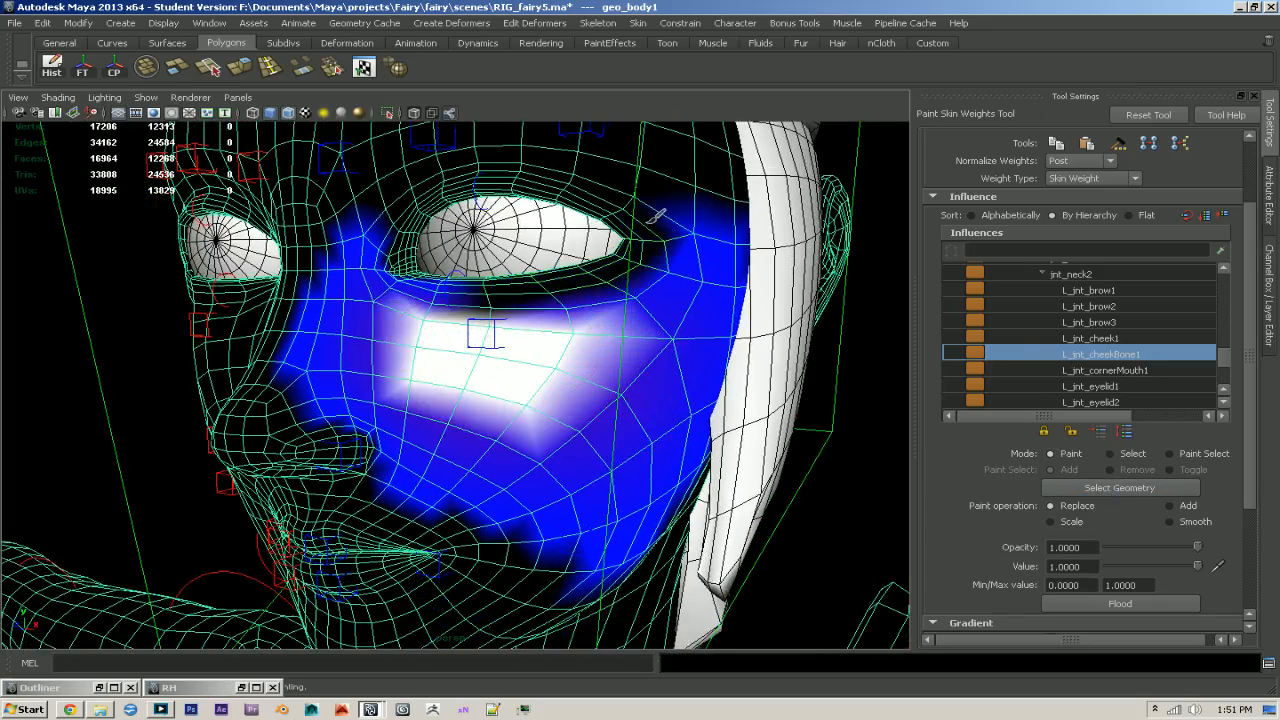
- Paint away the outlying L_jnt_cheekBone1 weights over the outer and lower left cheek, keeping the influence below the eye
left_click_drag(650, 221, 659, 230, "ctrl")
mouse_move(476, 284)
left_mouse_down("ctrl")
mouse_move(330, 295)
mouse_move(328, 371)
left_mouse_up("ctrl")
mouse_move(352, 404)
left_mouse_down("ctrl")
mouse_move(347, 448)
mouse_move(408, 489)
left_mouse_up("ctrl")
mouse_move(567, 576)
left_mouse_down("alt")
mouse_move(490, 525)
mouse_move(548, 543)
mouse_move(654, 372)
mouse_move(632, 257)
mouse_move(537, 465)
mouse_move(484, 488)
left_mouse_up("alt")
left_click_drag(500, 492, 628, 508, "alt")
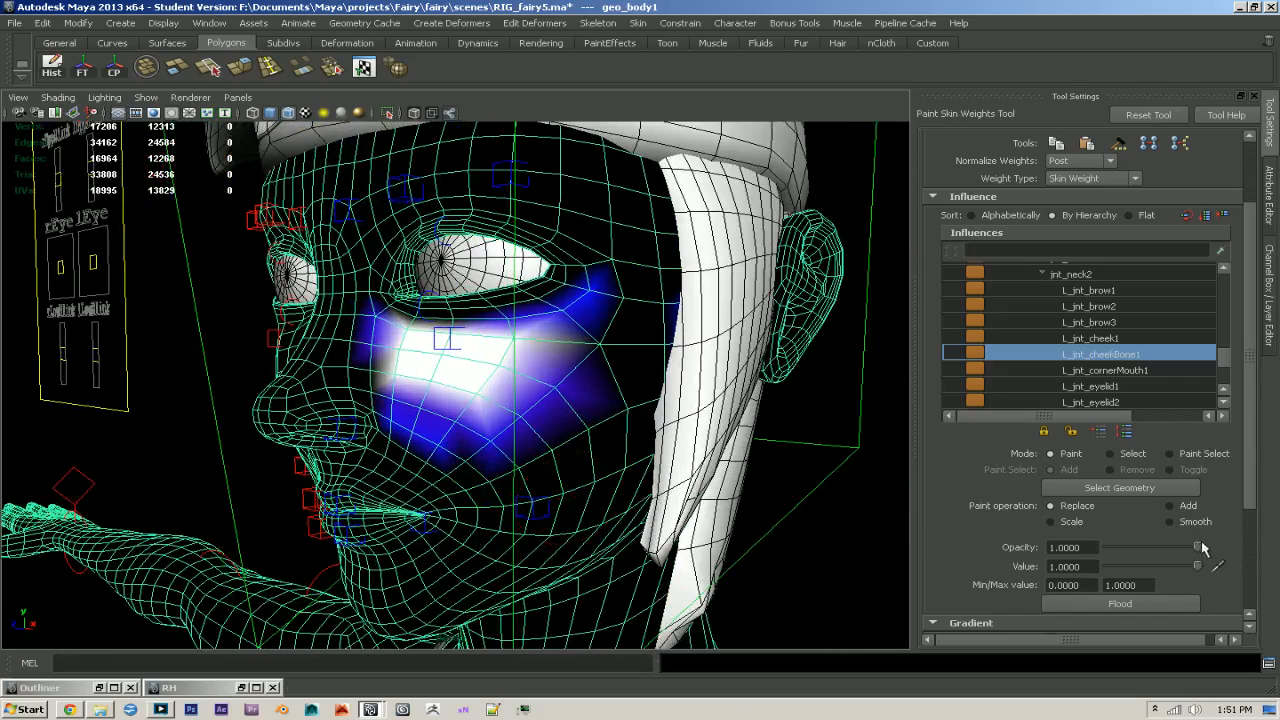
- Smooth the L_jnt_cheekBone1 weights around the edges of the painted cheekbone area
left_click(1200, 522)
right_click_drag(643, 449, 676, 470, "alt")
left_click_drag(676, 470, 683, 470, "alt")
mouse_move(470, 432)
left_mouse_down()
mouse_move(438, 444)
mouse_move(478, 437)
mouse_move(480, 468)
mouse_move(470, 458)
left_mouse_up()
mouse_move(607, 357)
left_mouse_down()
mouse_move(624, 386)
mouse_move(612, 432)
mouse_move(675, 390)
left_mouse_up()
left_click_drag(581, 456, 484, 482)
left_click_drag(484, 482, 519, 480, "alt")
mouse_move(371, 344)
left_mouse_down()
mouse_move(374, 374)
mouse_move(393, 371)
mouse_move(403, 343)
mouse_move(455, 310)
mouse_move(532, 305)
mouse_move(620, 340)
mouse_move(530, 420)
mouse_move(543, 451)
mouse_move(606, 471)
mouse_move(570, 483)
left_mouse_up()
- Reduce and smooth the jnt_neck2 weights over the left cheek below the eye
left_click(1100, 274)
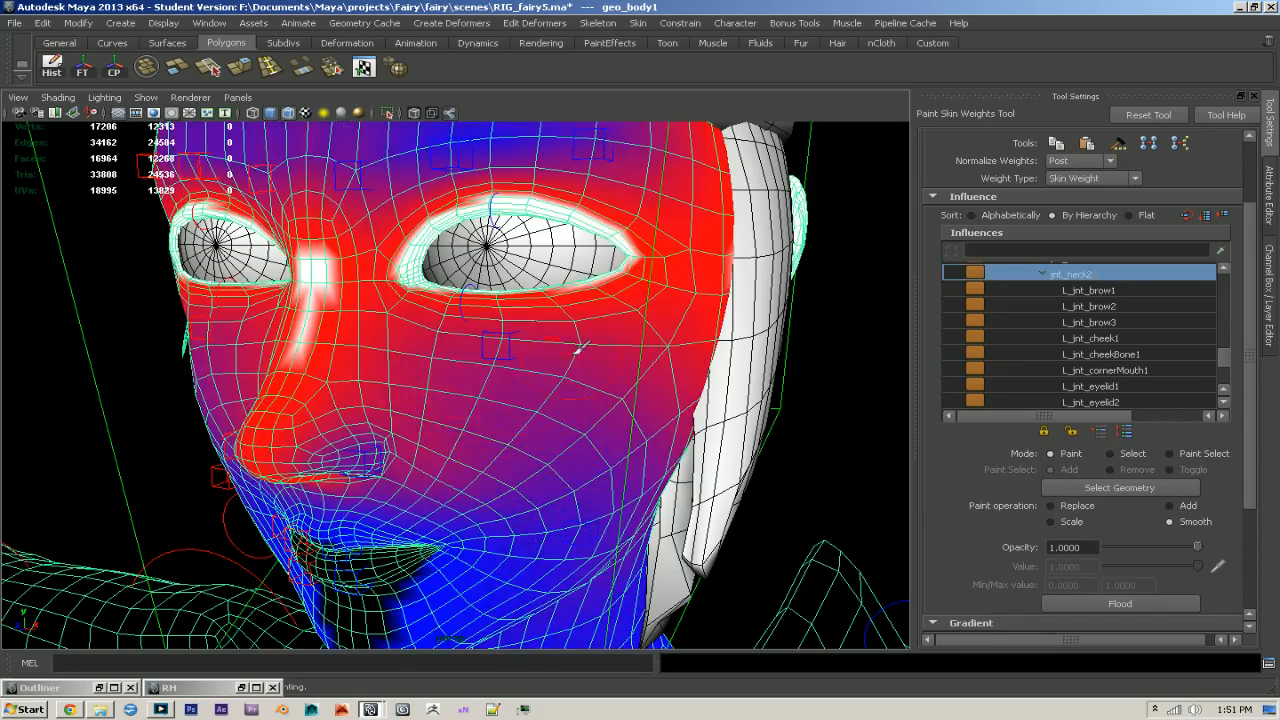
left_click(1080, 506)
mouse_move(586, 380)
left_mouse_down("alt")
mouse_move(488, 372)
mouse_move(415, 415)
mouse_move(575, 440)
mouse_move(452, 351)
left_mouse_up("alt")
left_click_drag(517, 413, 600, 368)
left_click(1170, 521)
mouse_move(452, 418)
left_mouse_down()
mouse_move(635, 415)
mouse_move(532, 346)
mouse_move(468, 342)
left_mouse_up()
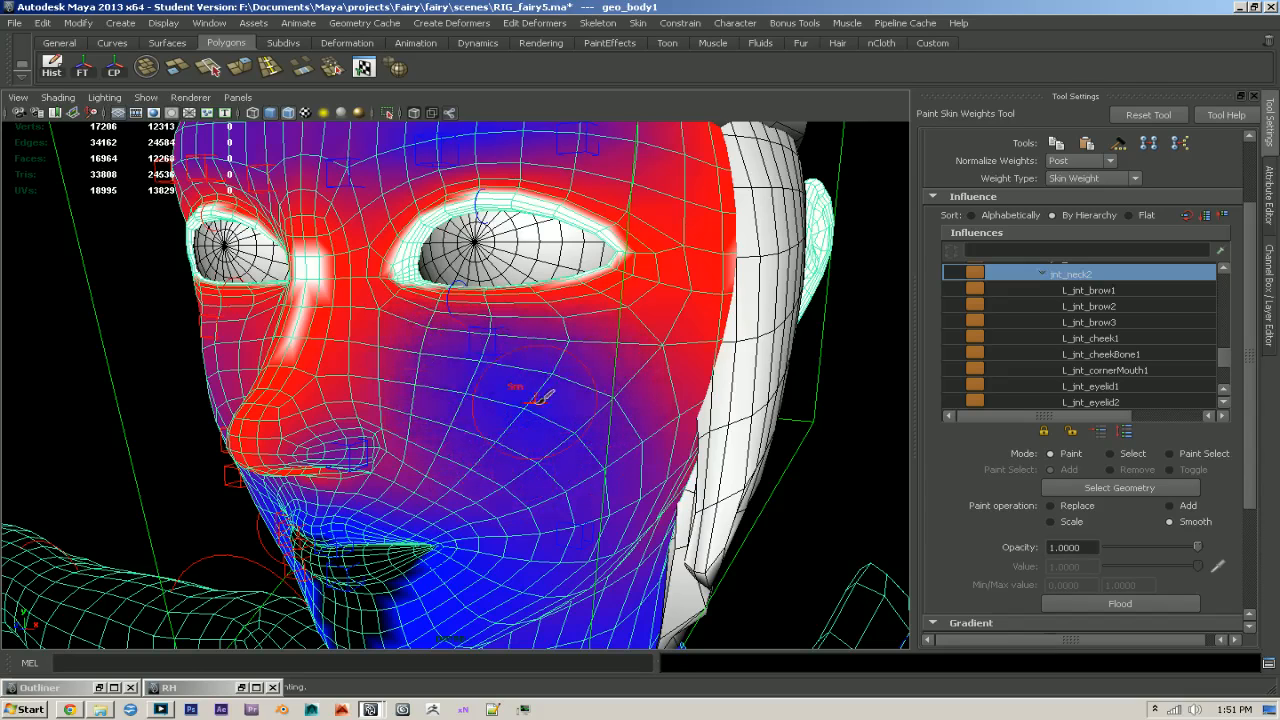
- Switch weight normalization to Interactive and normalize the body mesh's weights now
left_click(1080, 160)
left_click(1075, 180)
left_click(588, 364)
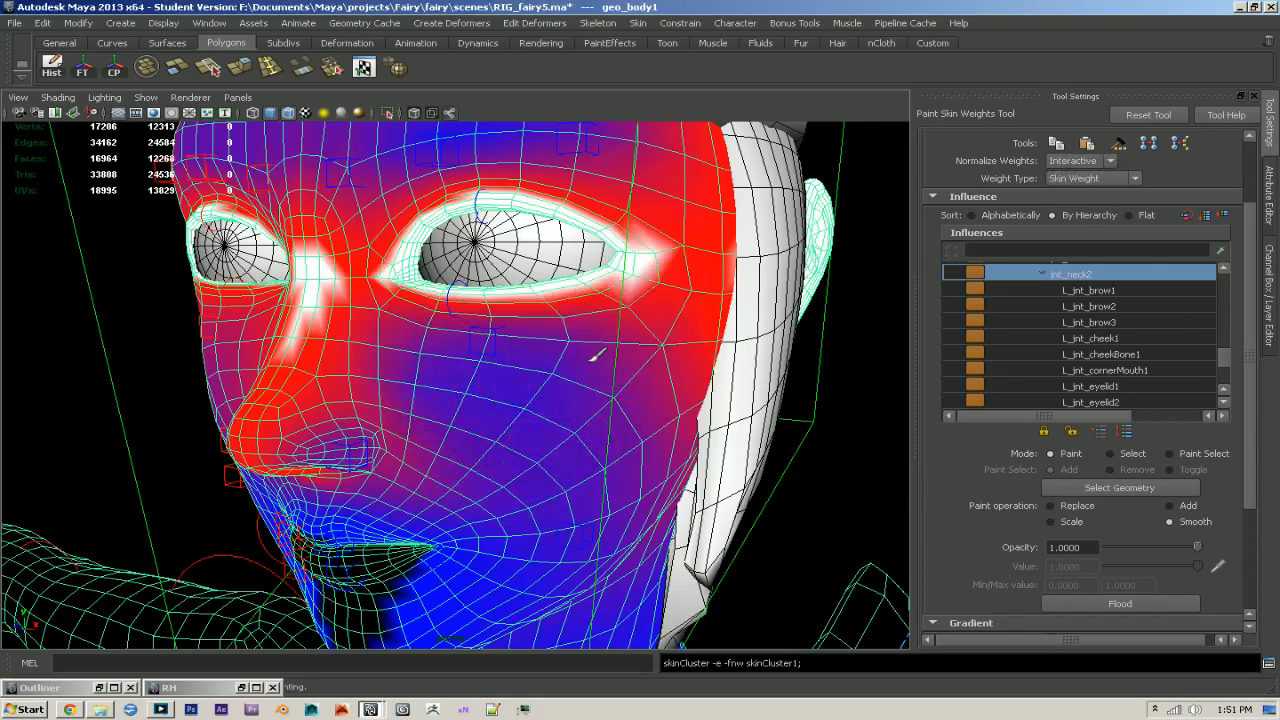
- Test the L_ctr_cheekBone1 control by moving it toward the eye with the wireframe hidden, and restore the wireframe display
key("q")
left_click(490, 347)
left_click_drag(490, 347, 517, 413, "alt")
left_click(288, 112)
key("w")
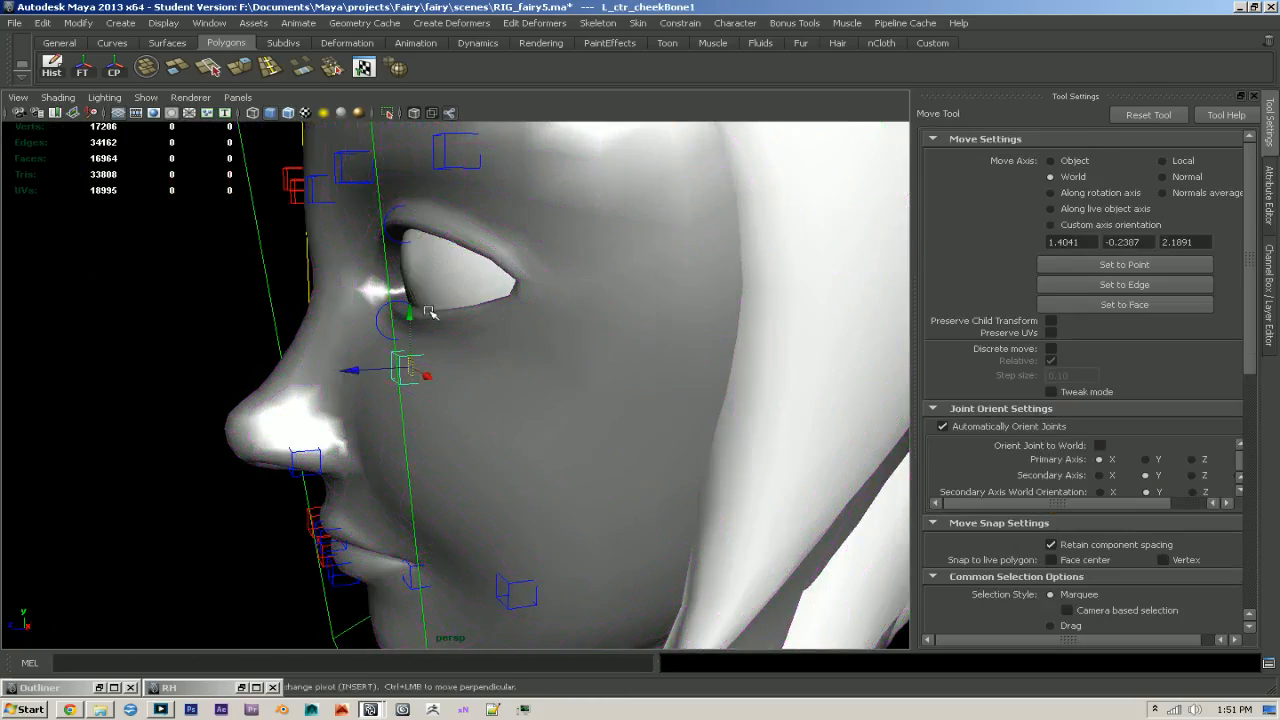
left_click_drag(450, 330, 375, 315, "alt")
right_click_drag(370, 302, 554, 420, "alt")
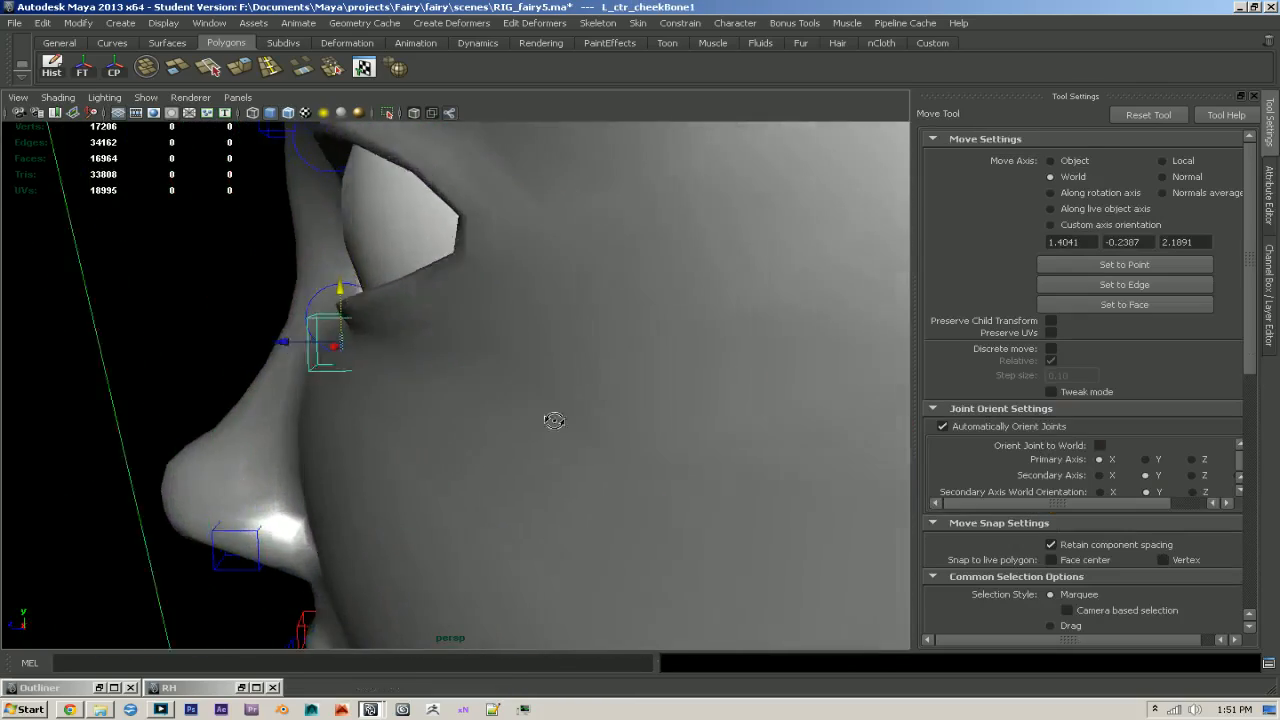
left_click_drag(554, 420, 528, 416, "alt")
left_click_drag(318, 343, 420, 208)
left_click(291, 116)
- Examine the whole face and the left cheek around the L_ctr_cheek1 control
scroll(568, 428, "up", 1)
mouse_move(556, 390)
left_mouse_down("alt")
mouse_move(422, 410)
mouse_move(458, 388)
mouse_move(457, 414)
left_mouse_up("alt")
left_click_drag(457, 416, 590, 430, "alt")
right_click_drag(590, 430, 556, 444, "alt")
middle_click_drag(556, 444, 548, 434, "alt")
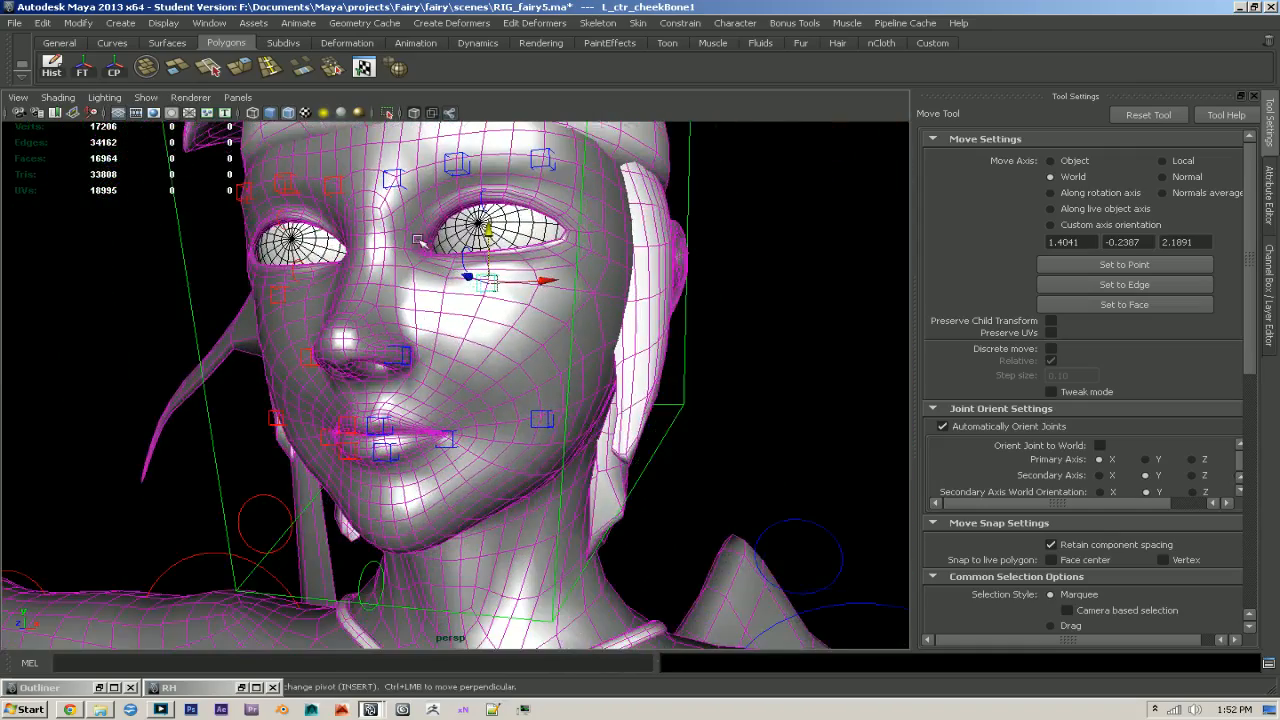
left_click(547, 427)
left_click_drag(550, 430, 590, 440, "alt")
middle_click_drag(590, 490, 528, 442, "alt")
right_click_drag(528, 442, 585, 484, "alt")
left_click_drag(585, 484, 606, 507, "alt")
left_click_drag(489, 351, 664, 378)
- Paint the L_jnt_cheek1 weights on the body mesh with Replace at value 1 over the left cheek beside the mouth
key("q")
left_click(498, 316)
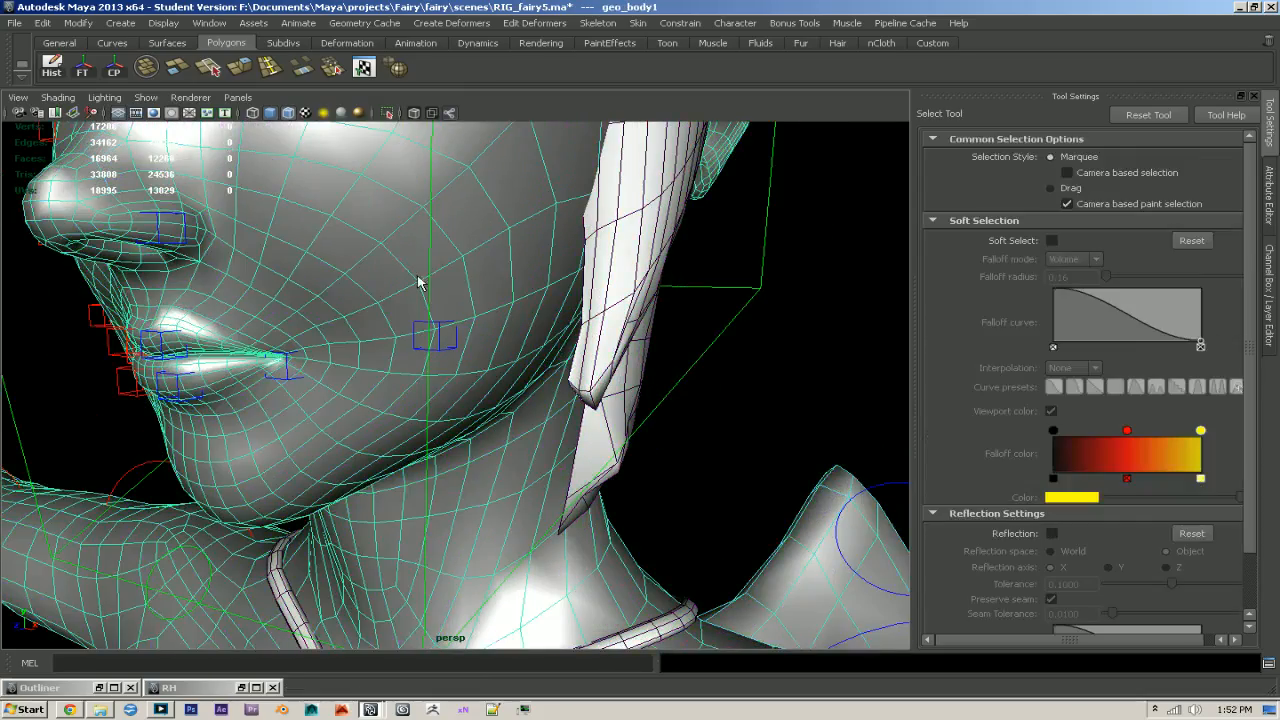
key("y")
middle_click_drag(471, 292, 481, 310, "alt")
right_click_drag(481, 310, 558, 345, "alt")
scroll(1198, 330, "down", 1)
left_click_drag(1222, 291, 1226, 365)
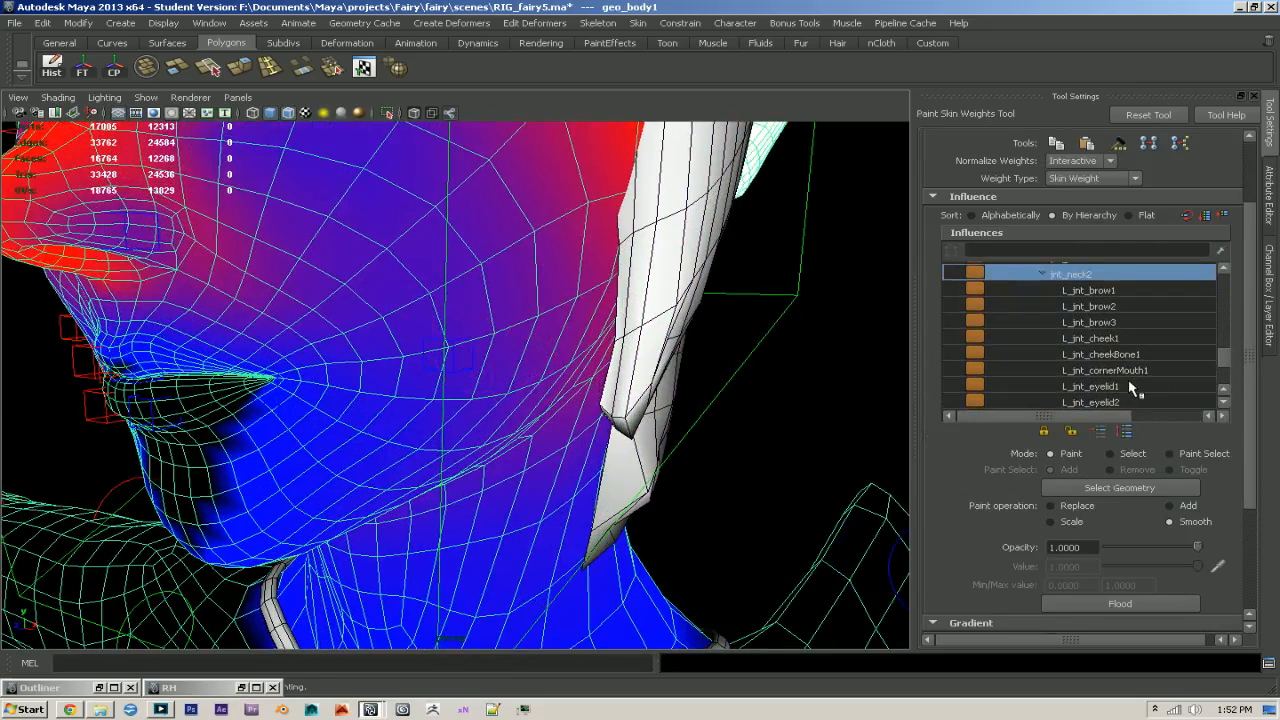
scroll(1129, 381, "down", 1)
left_click(1108, 323)
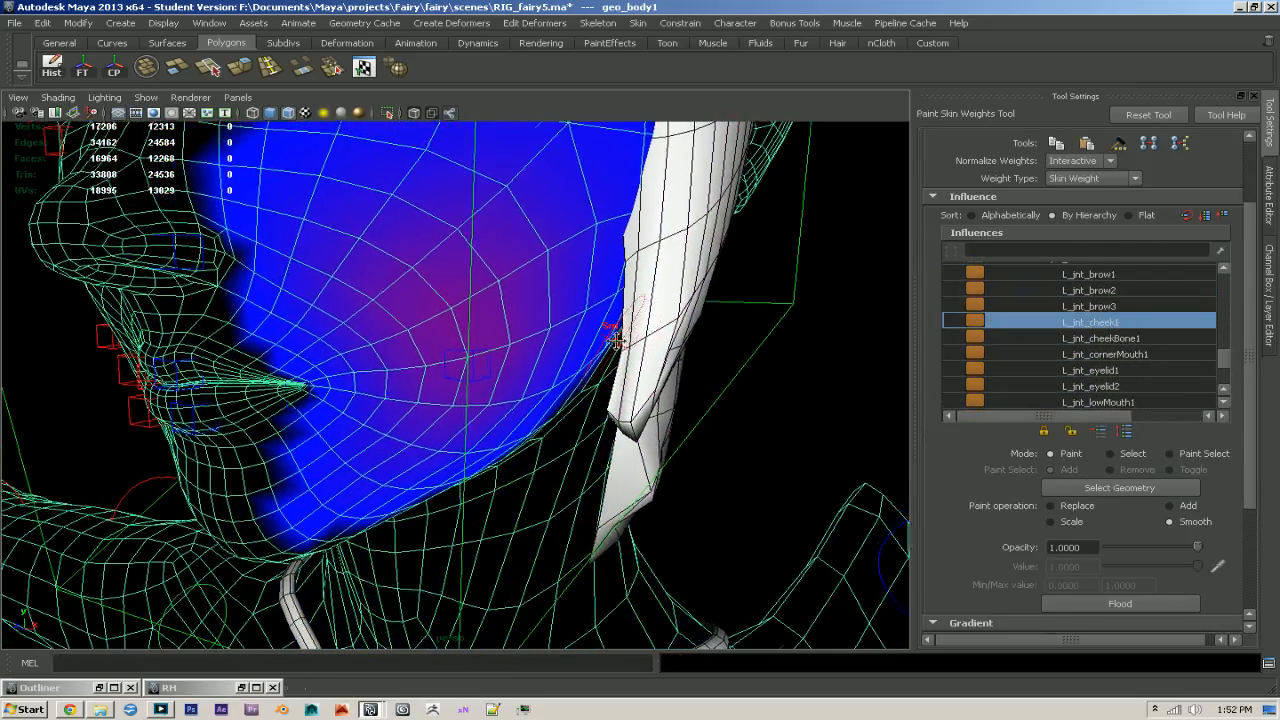
left_click(1070, 507)
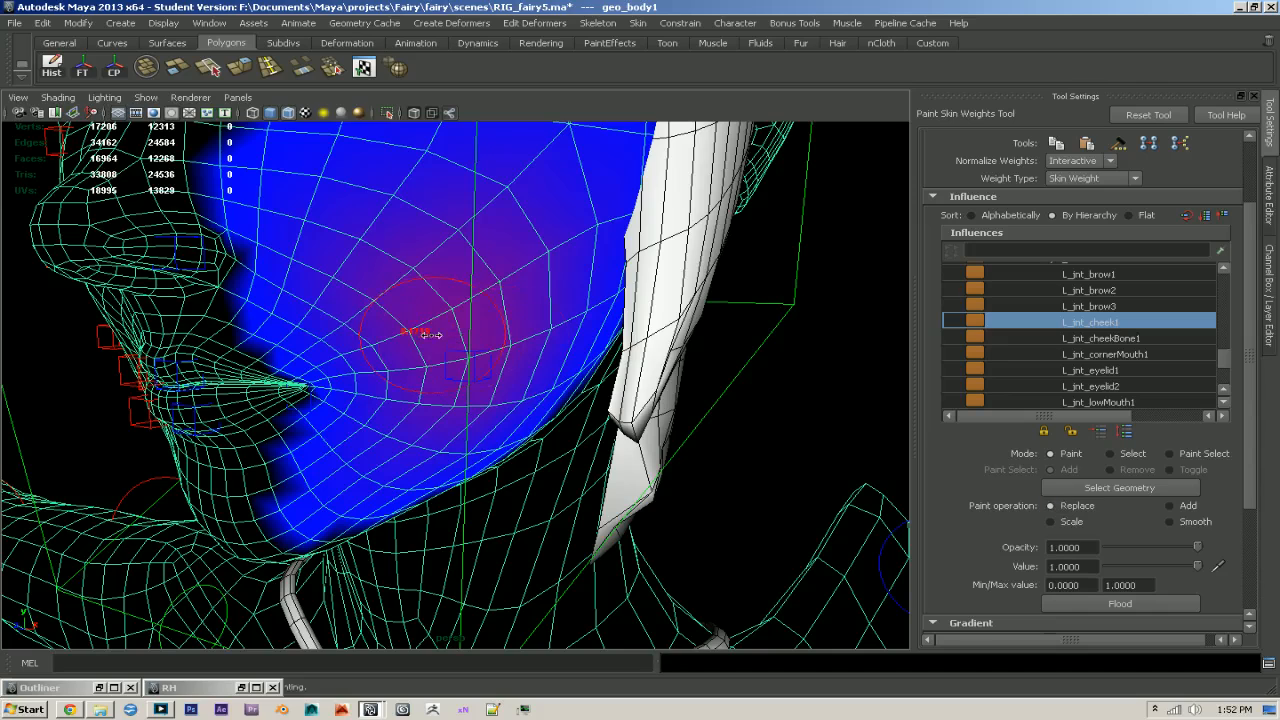
mouse_move(418, 333)
left_mouse_down()
mouse_move(400, 363)
mouse_move(483, 305)
left_mouse_up()
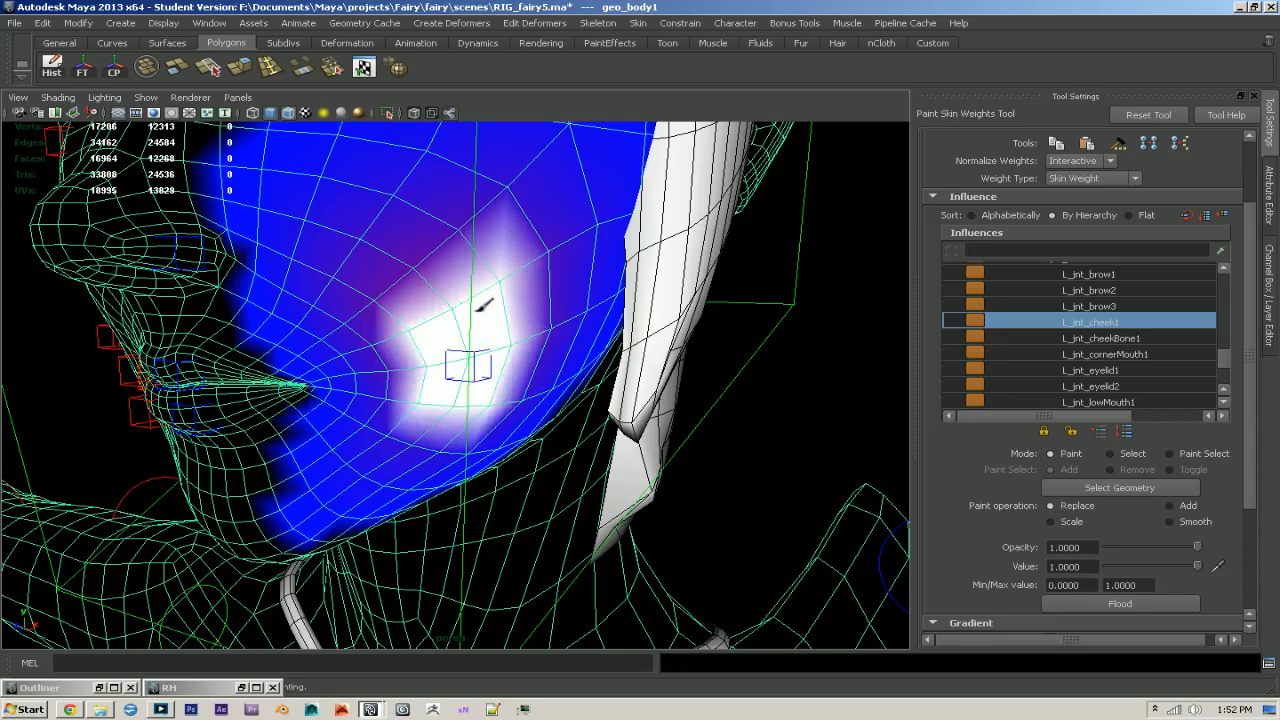
mouse_move(462, 392)
left_mouse_down()
mouse_move(469, 360)
mouse_move(440, 406)
mouse_move(488, 407)
mouse_move(480, 437)
mouse_move(403, 430)
left_mouse_up()
mouse_move(452, 352)
left_mouse_down("alt")
mouse_move(434, 360)
mouse_move(424, 325)
mouse_move(447, 331)
mouse_move(438, 343)
mouse_move(417, 336)
mouse_move(410, 303)
mouse_move(481, 240)
mouse_move(523, 366)
mouse_move(480, 371)
mouse_move(491, 357)
mouse_move(366, 306)
mouse_move(480, 350)
left_mouse_up("alt")
- Switch weight normalization to Post and normalize the L_jnt_cheek1 painting now
left_click(1080, 160)
left_click(1075, 208)
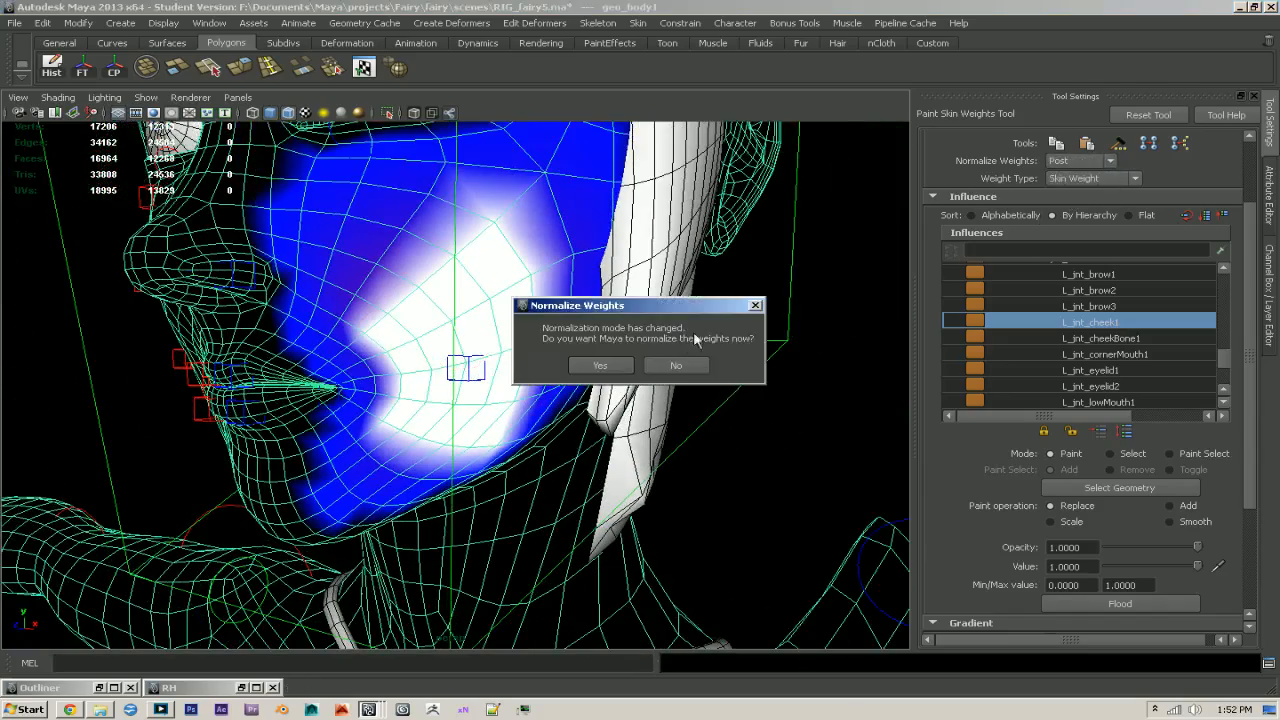
left_click(596, 366)
- Smooth the L_jnt_cheek1 weights outward from the painted patch across the left cheek
left_click(1171, 521)
middle_click_drag(506, 369, 516, 380, "alt")
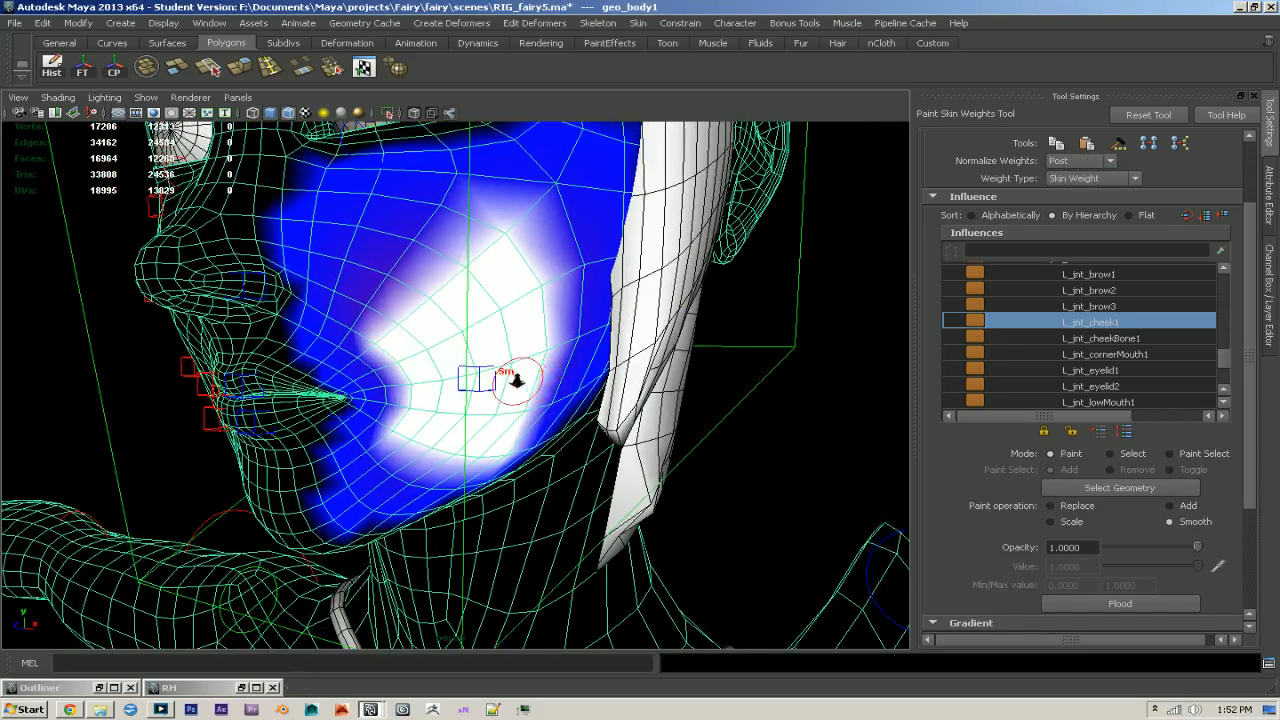
mouse_move(414, 288)
left_mouse_down()
mouse_move(386, 311)
mouse_move(519, 245)
mouse_move(445, 293)
mouse_move(448, 318)
left_mouse_up()
mouse_move(396, 328)
left_mouse_down("alt")
mouse_move(406, 318)
mouse_move(412, 428)
mouse_move(440, 462)
left_mouse_up("alt")
mouse_move(544, 430)
left_mouse_down("alt")
mouse_move(505, 395)
mouse_move(560, 320)
left_mouse_up("alt")
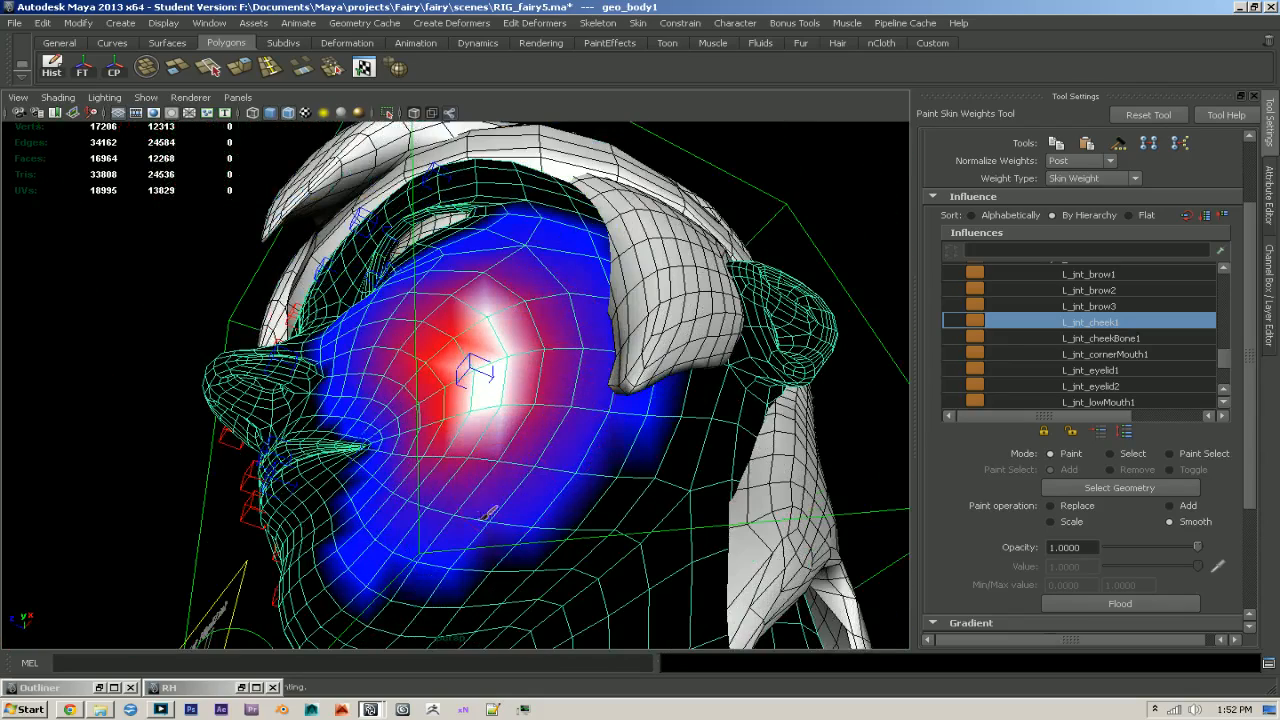
mouse_move(485, 443)
left_mouse_down()
mouse_move(549, 425)
mouse_move(510, 312)
left_mouse_up()
left_click_drag(488, 298, 494, 292)
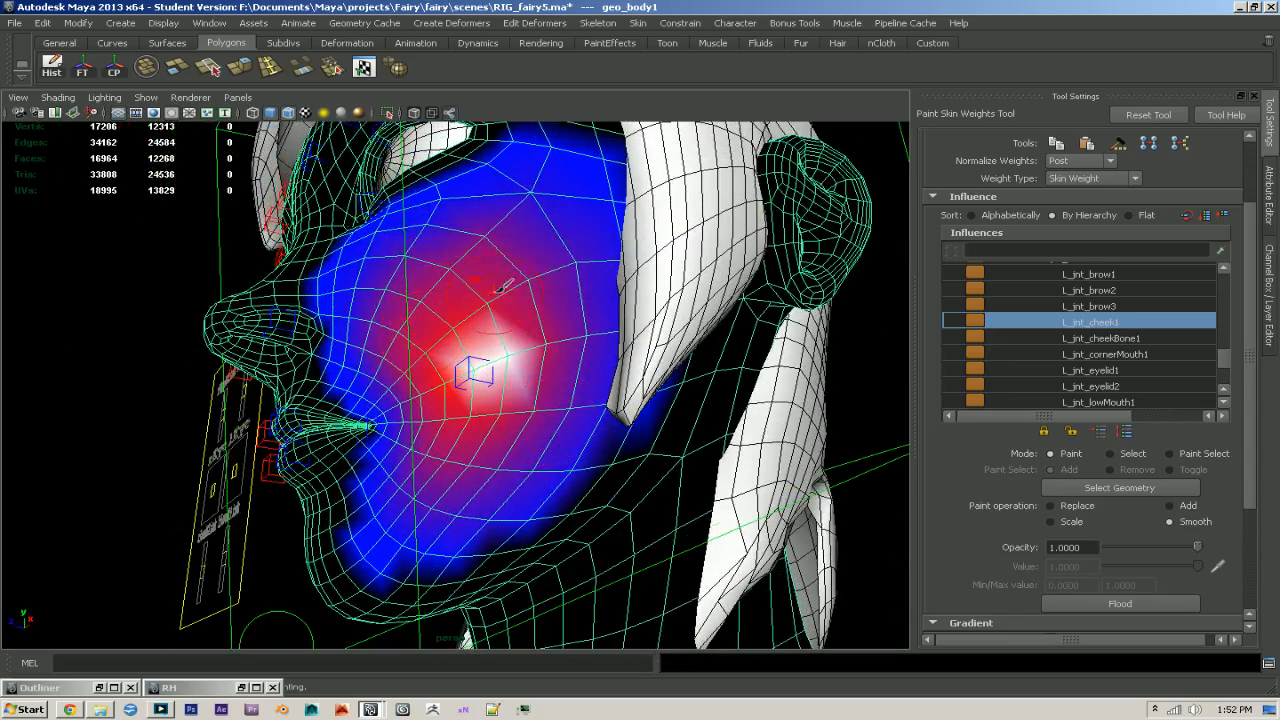
- Smooth the jnt_neck2 weights over the left cheek and normalize the weights in Interactive mode
scroll(1205, 322, "up", 2)
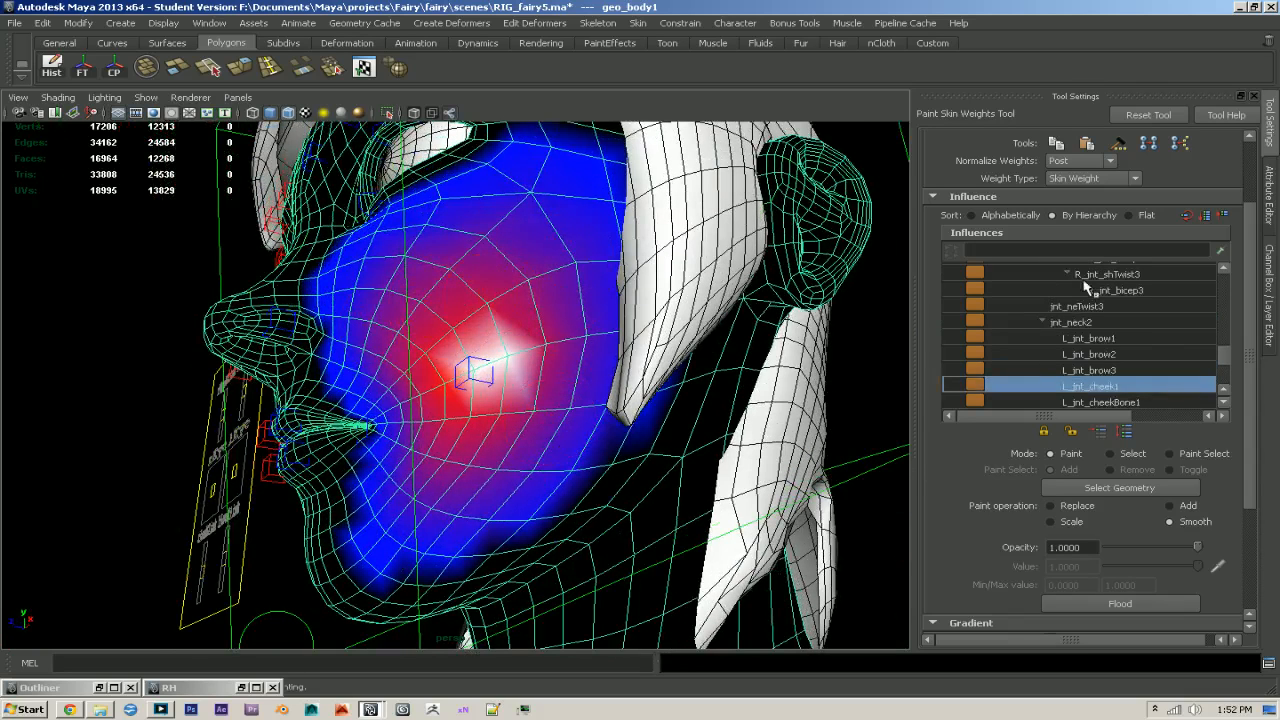
left_click(1205, 322)
left_click_drag(478, 417, 480, 280)
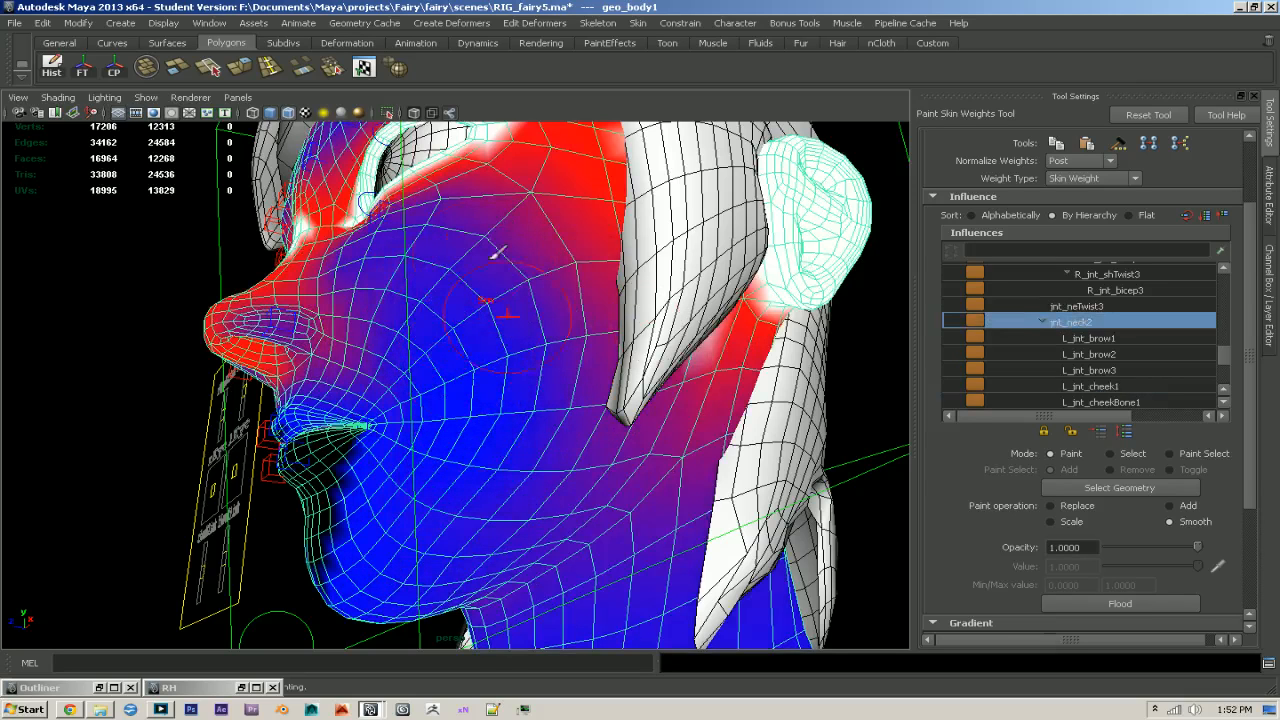
left_click_drag(568, 333, 755, 408, "alt")
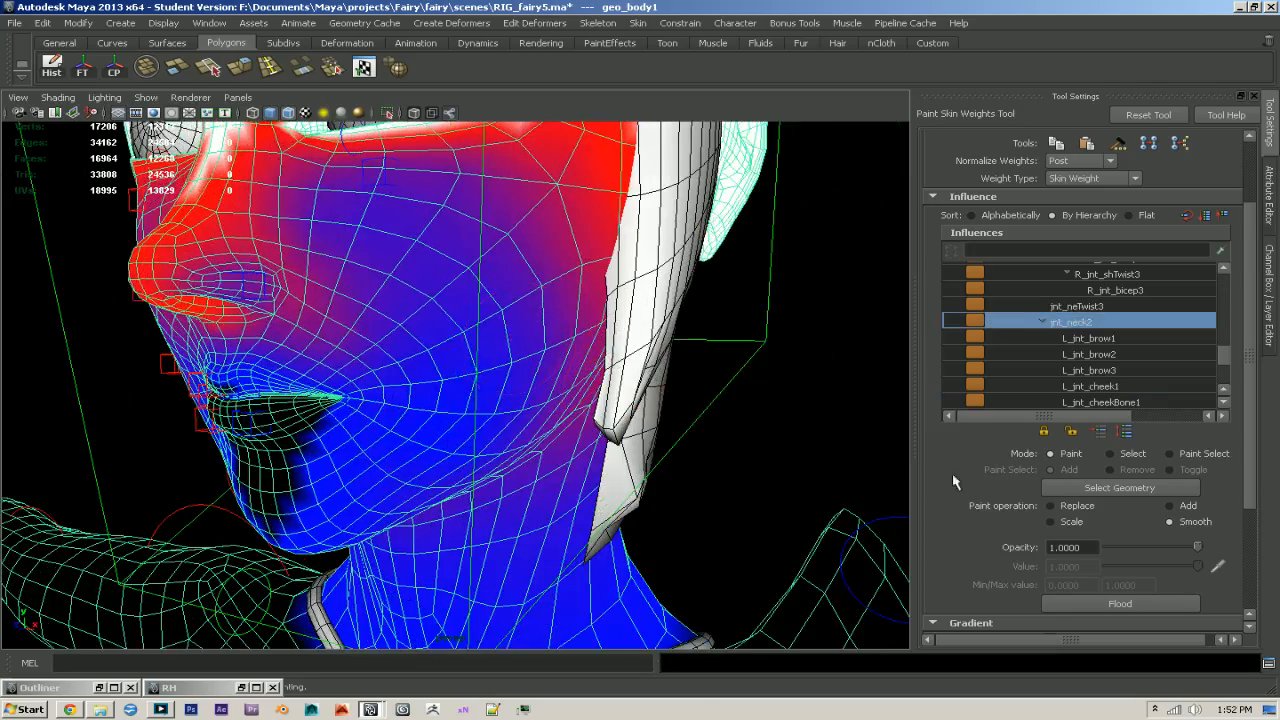
left_click(1082, 170)
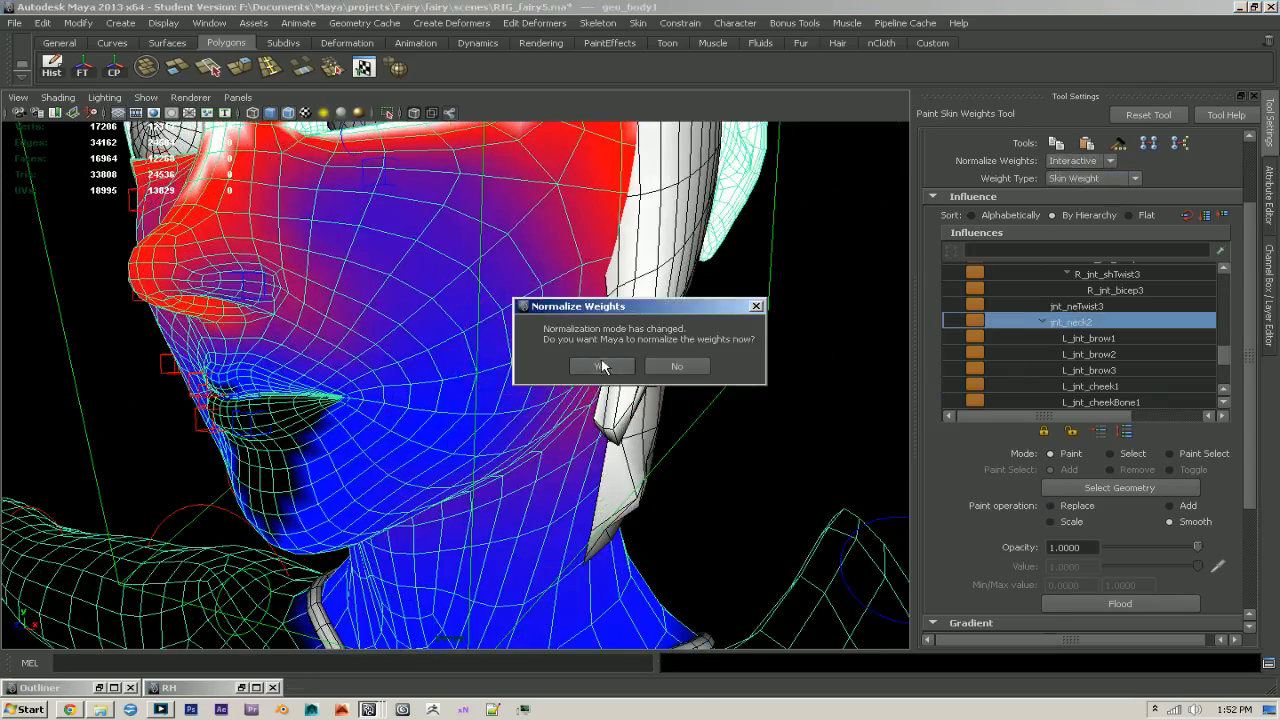
left_click(591, 363)
- Select the L_ctr_cheek1 control and move it to test the cheek deformation
key("q")
left_click(485, 395)
key("w")
left_click_drag(523, 385, 423, 394)
- Return to painting the body mesh's skin weights, with normalization set to Post and the weights normalized
key("q")
left_click(334, 354)
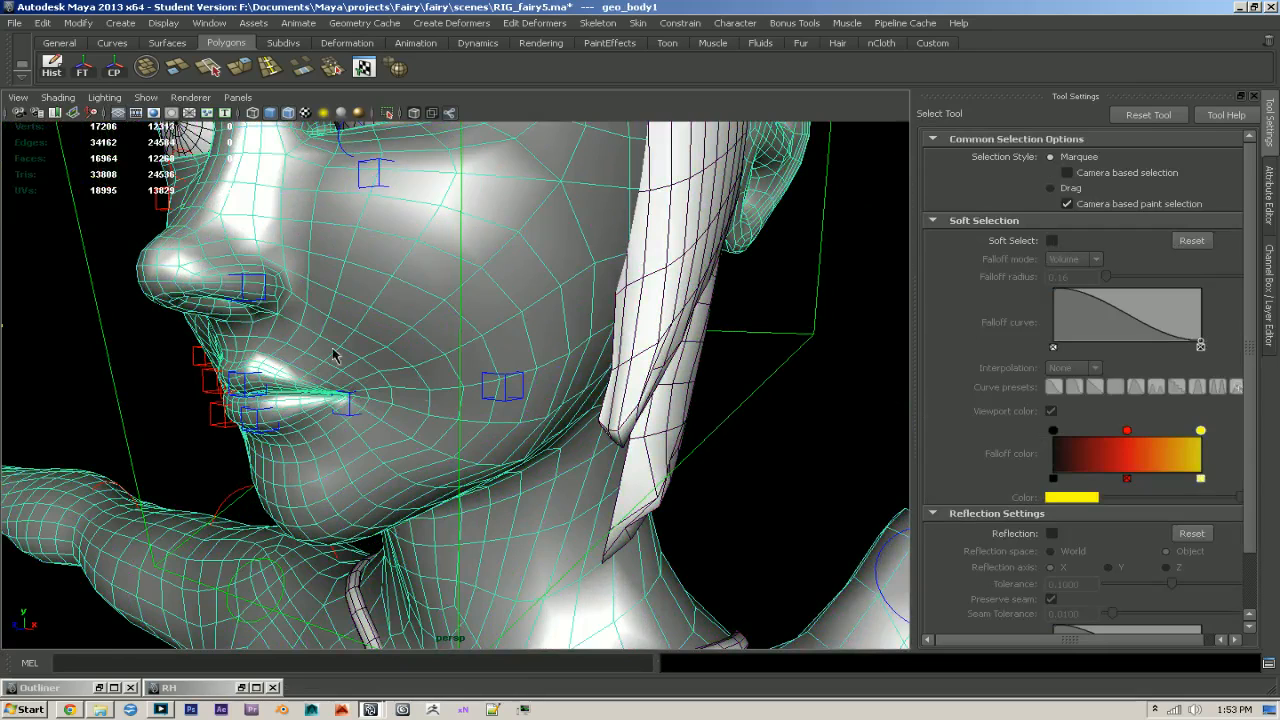
key("y")
left_click(1082, 164)
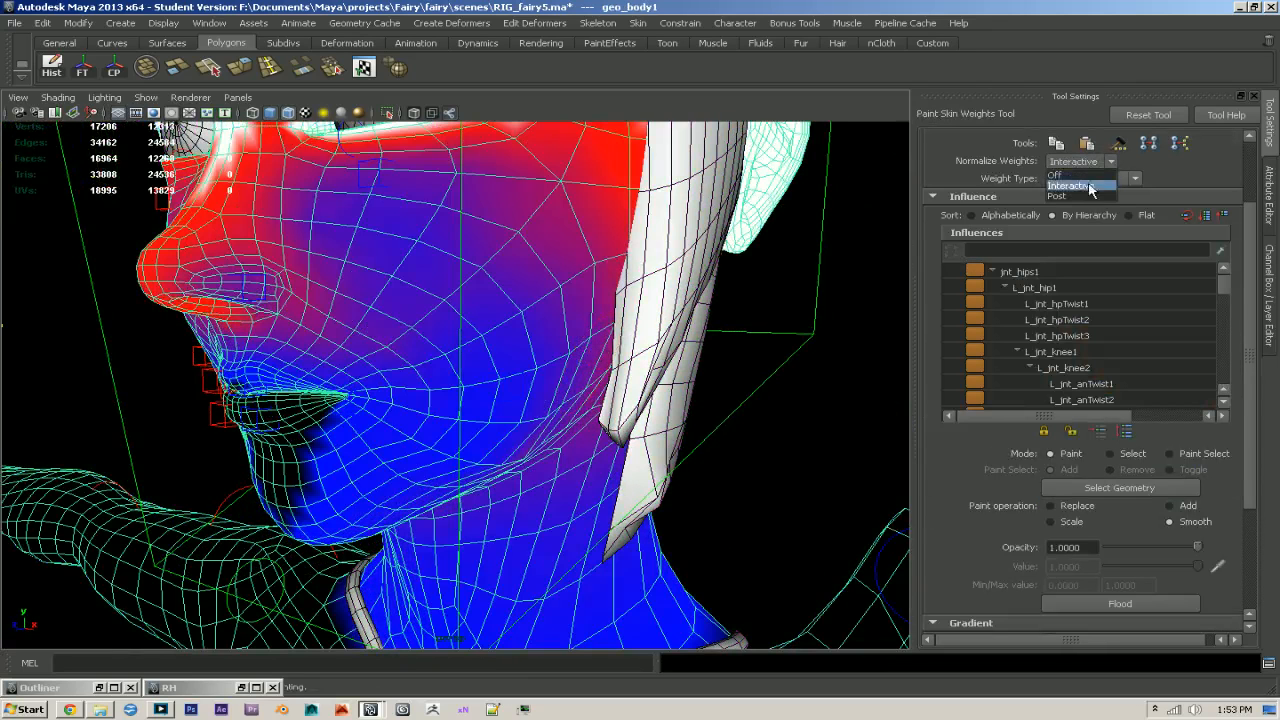
left_click(1085, 182)
left_click(605, 366)
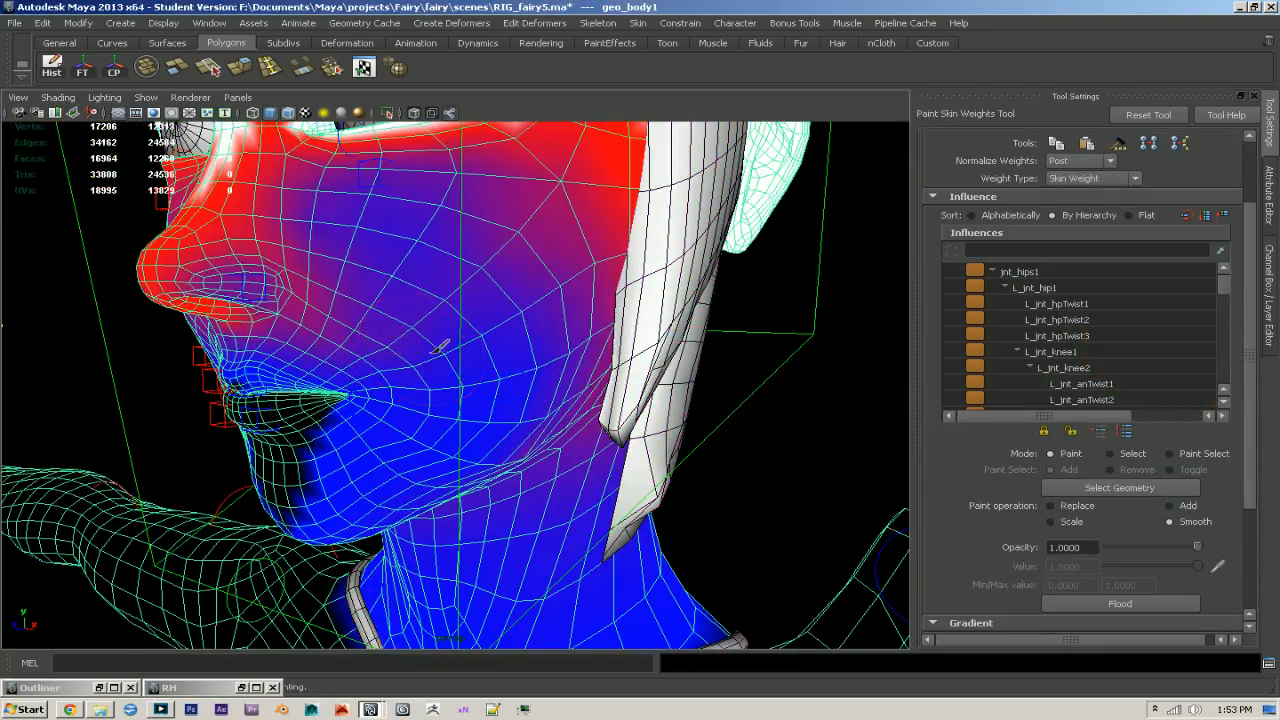
- Smooth the L_jnt_cheek1 weights at the centre of the left cheek
left_click_drag(470, 353, 467, 349, "alt")
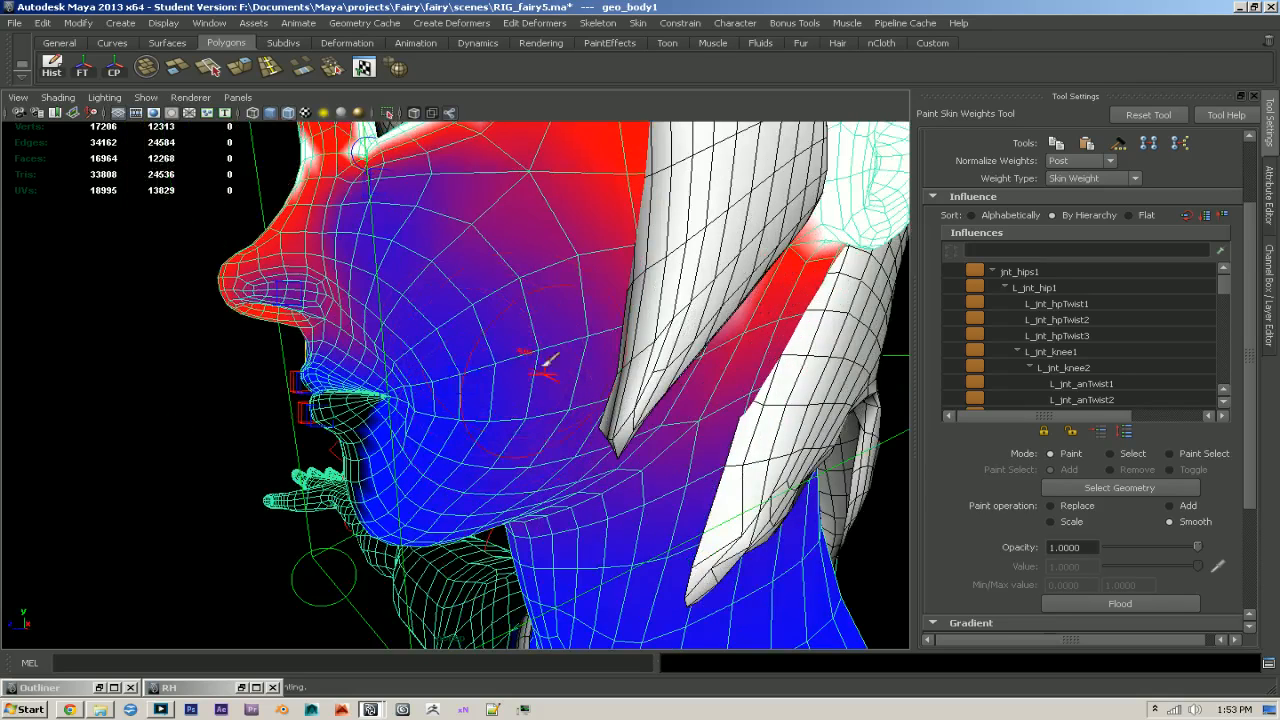
left_click_drag(1224, 288, 1244, 364)
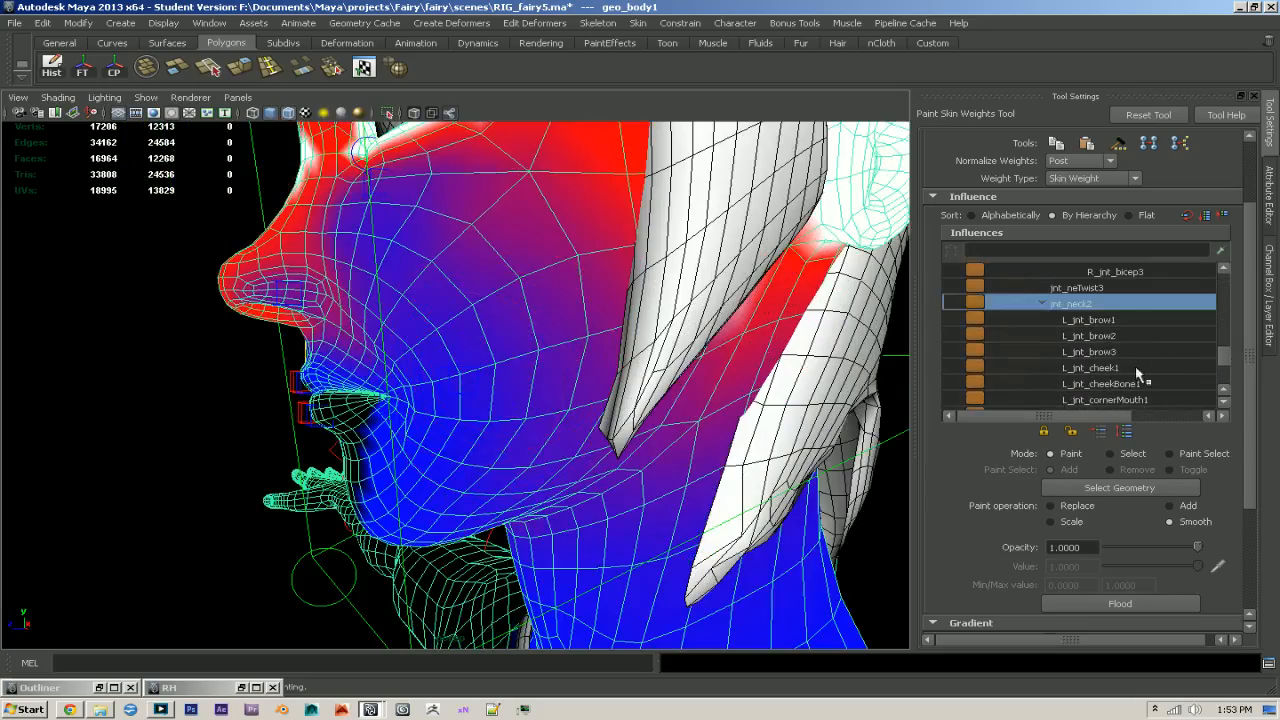
left_click(1100, 368)
mouse_move(468, 357)
left_mouse_down("alt")
mouse_move(552, 395)
mouse_move(561, 426)
left_mouse_up("alt")
mouse_move(483, 467)
left_mouse_down("alt")
mouse_move(441, 469)
mouse_move(522, 466)
left_mouse_up("alt")
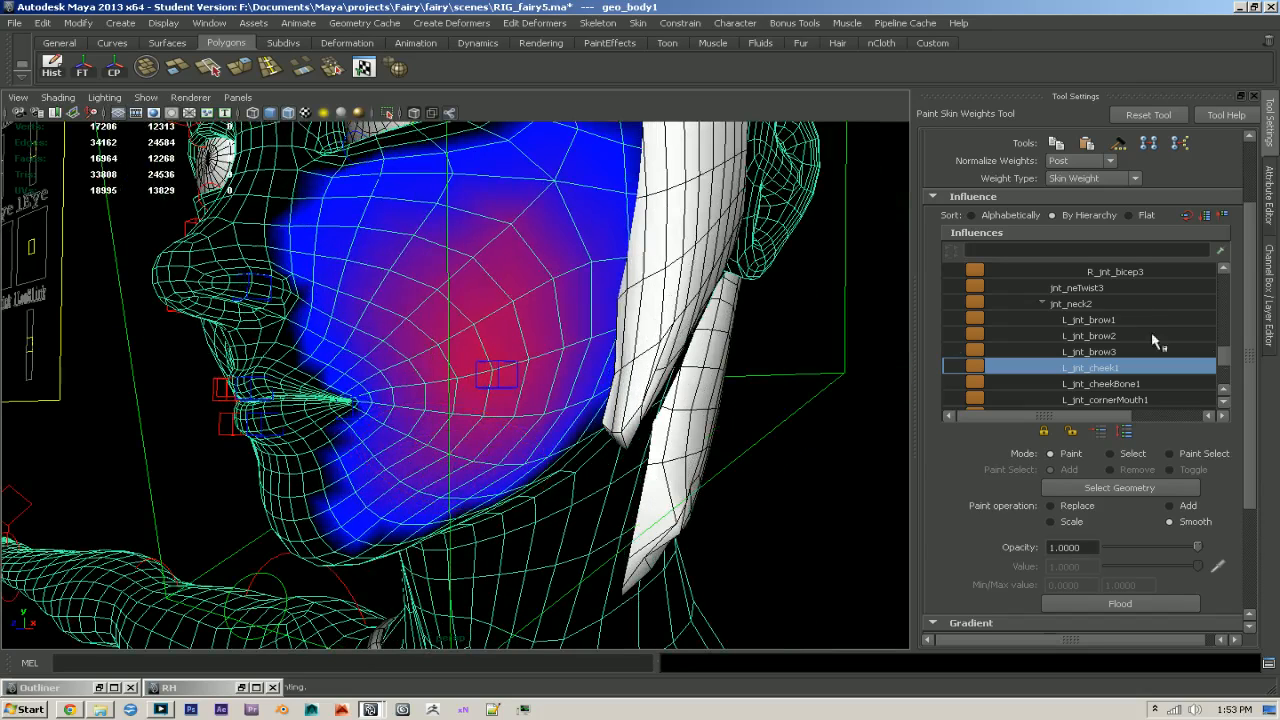
- Smooth the jnt_jaw1 weights across the left cheek and jawline
left_click_drag(1227, 362, 1225, 377)
scroll(1114, 377, "down", 1)
left_click(1082, 367)
mouse_move(413, 438)
left_mouse_down()
mouse_move(490, 420)
mouse_move(520, 330)
mouse_move(517, 289)
mouse_move(518, 328)
mouse_move(471, 383)
mouse_move(522, 381)
left_mouse_up()
mouse_move(568, 337)
left_mouse_down("alt")
mouse_move(567, 382)
mouse_move(600, 365)
left_mouse_up("alt")
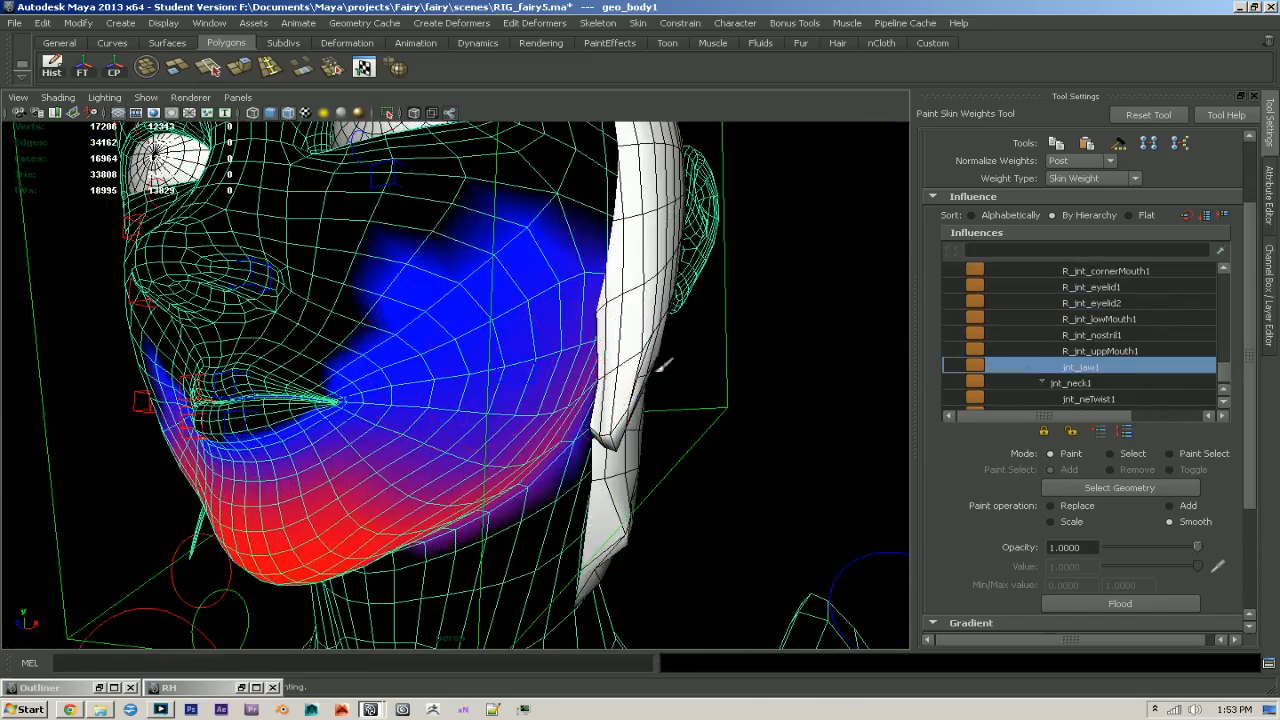
- Smooth the jnt_neck2 weights around the left cheek and beside the mouth
scroll(1228, 364, "up", 5)
left_click(1100, 364)
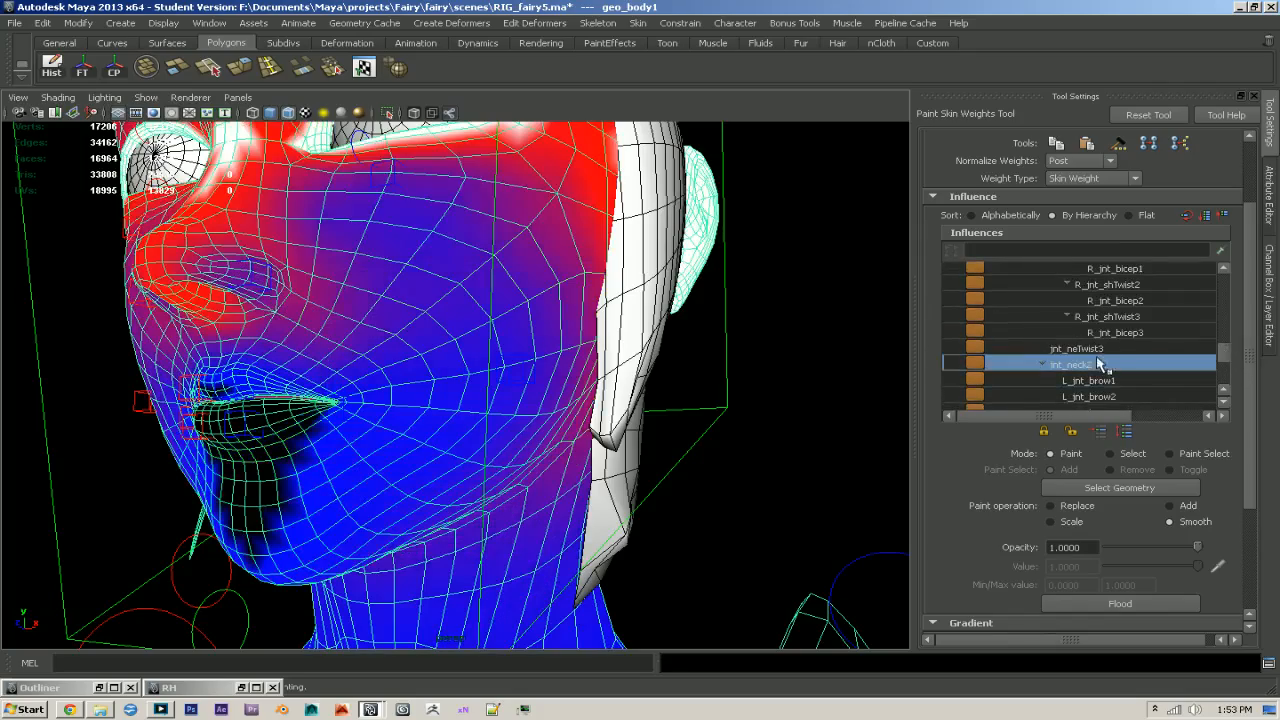
mouse_move(520, 350)
left_mouse_down("alt")
mouse_move(446, 346)
mouse_move(455, 318)
mouse_move(663, 341)
left_mouse_up("alt")
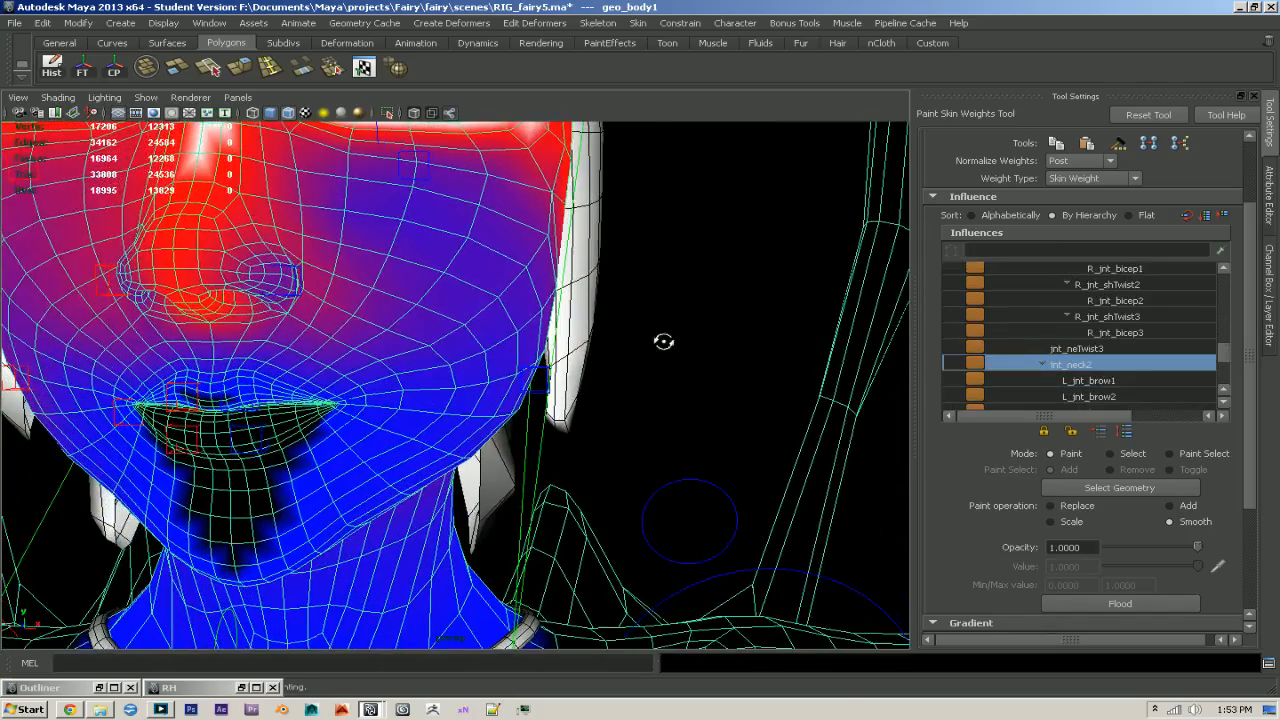
left_click_drag(465, 411, 560, 400, "alt")
- Set Normalize Weights back to Interactive and normalize the smoothed cheek weights
left_click(1080, 160)
left_click(1078, 192)
left_click(601, 366)
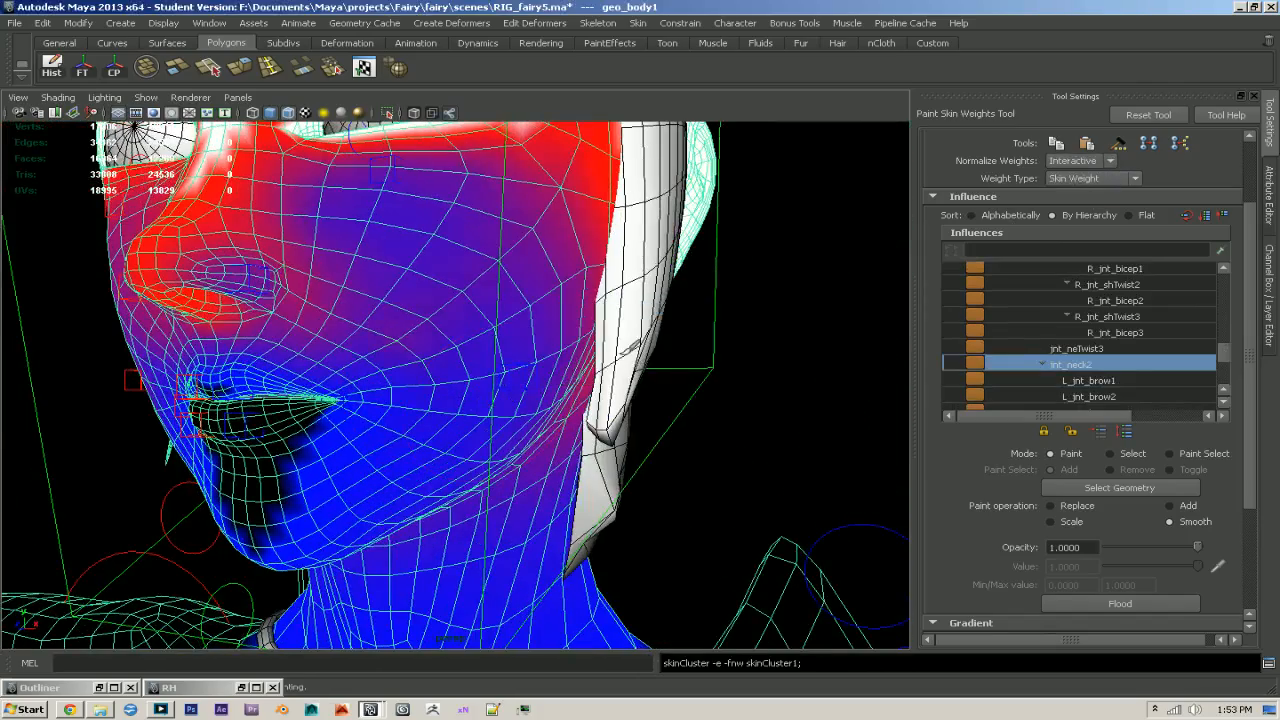
- Test the left cheek by moving the L_ctr_cheek1 control sideways, and undo the move
key("q")
left_click(529, 391)
left_click_drag(530, 393, 450, 398, "alt")
key("w")
left_click_drag(484, 403, 855, 365)
key("ctrl+z")
key("ctrl+z")
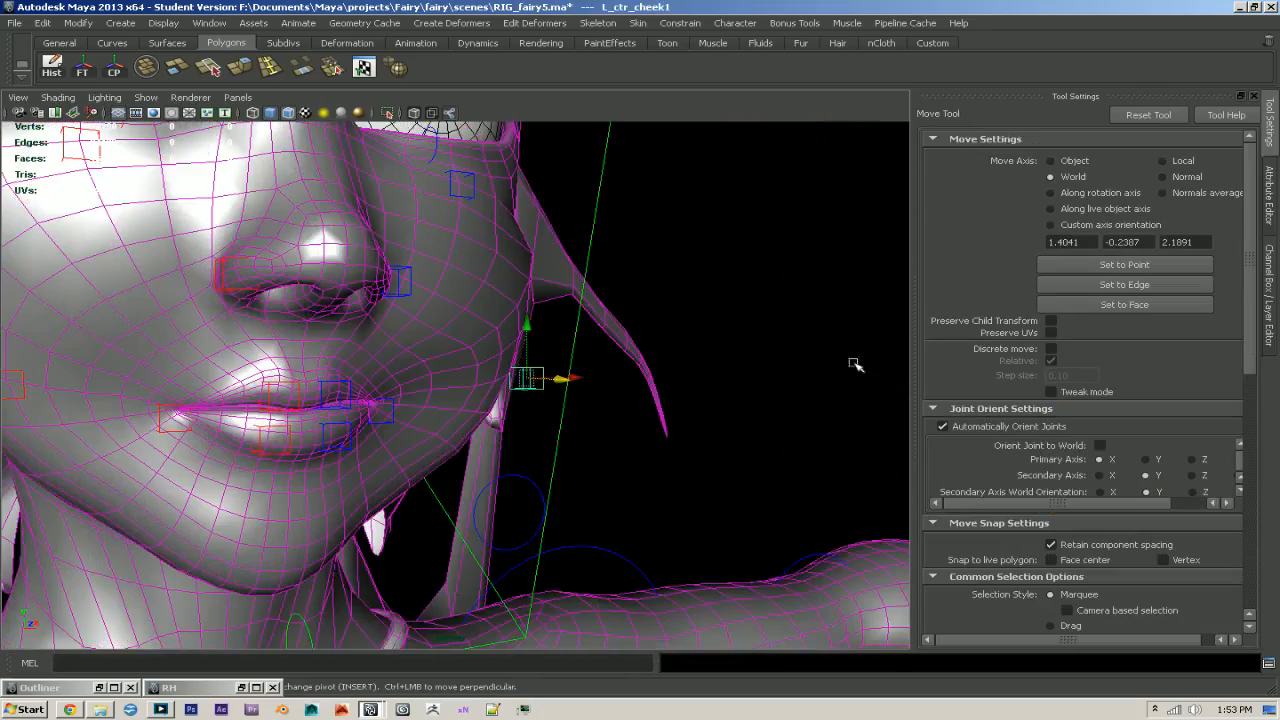
- Reset the L_ctr_cheek1 control's translation and rotation to 0
left_click(1268, 340)
left_click_drag(1220, 164, 1224, 198)
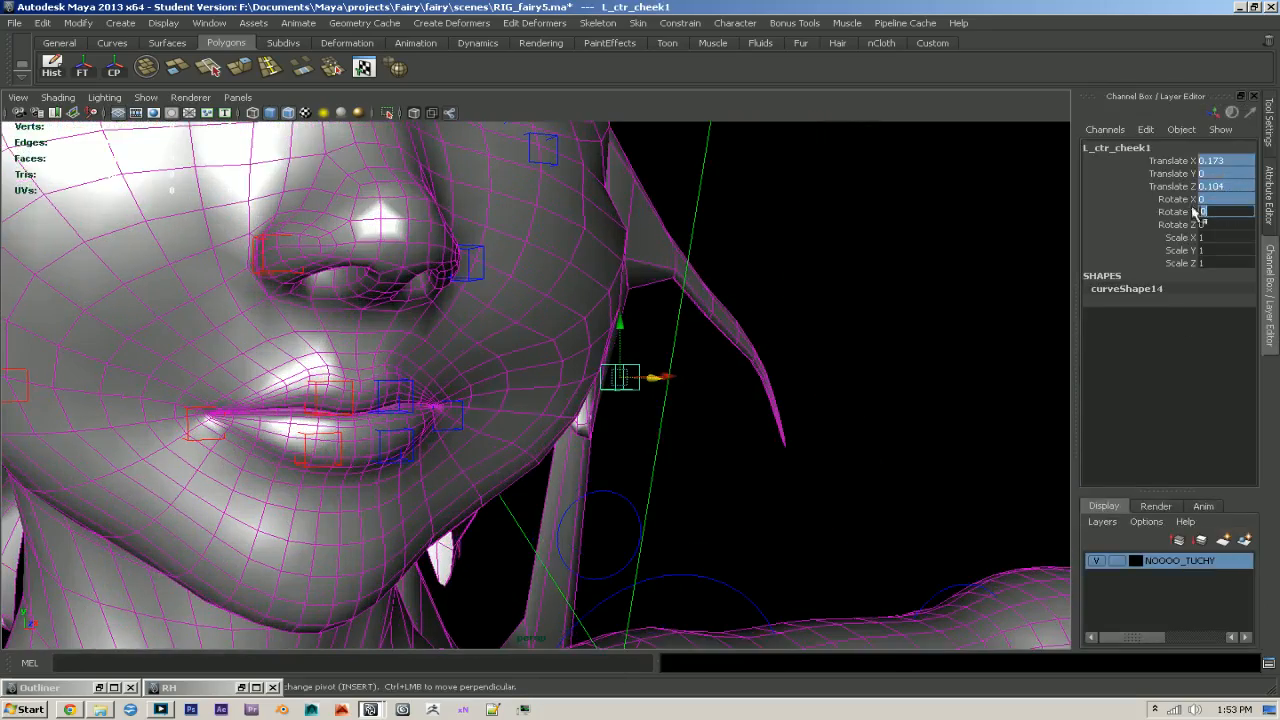
type("0")
key("Return")
- Select the L_ctr_brow1 control at the inner left brow and move it vertically to test the brow
left_click(915, 260)
left_click_drag(835, 275, 914, 301, "alt")
right_click_drag(914, 301, 640, 250, "alt")
middle_click_drag(640, 250, 681, 438, "alt")
right_click_drag(681, 438, 843, 466, "alt")
left_click_drag(843, 466, 630, 374, "alt")
left_click(467, 304)
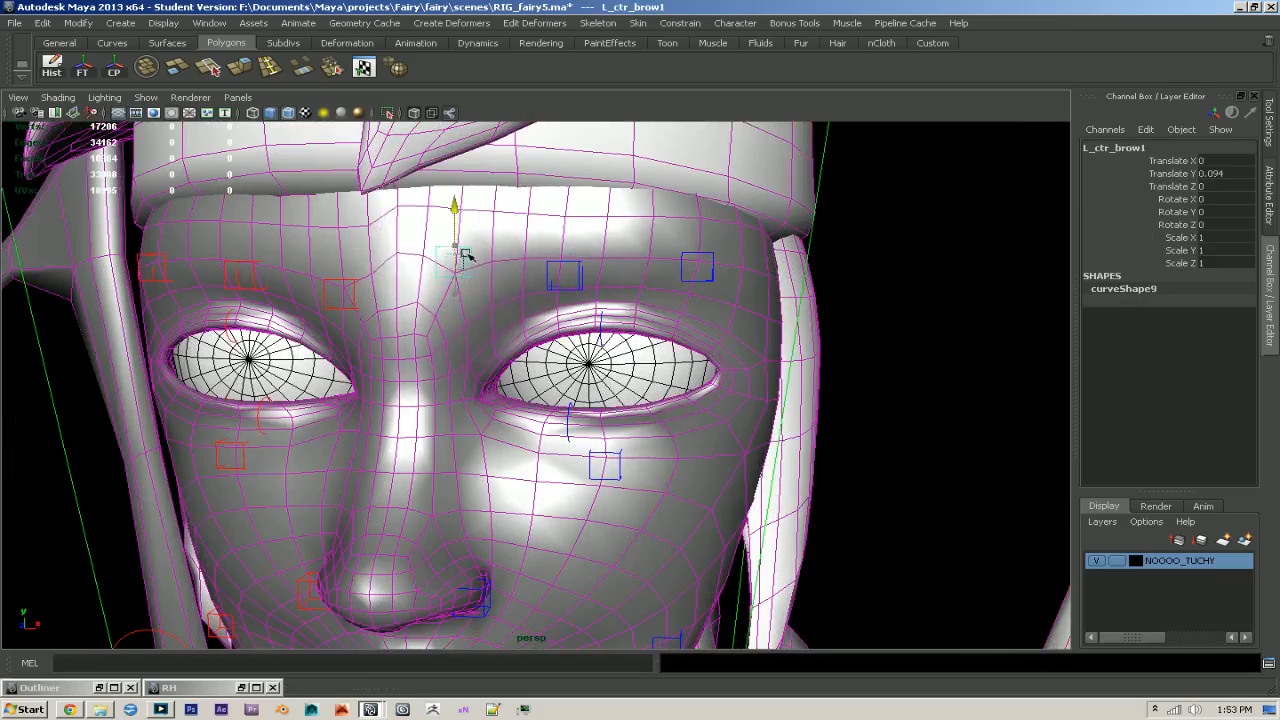
left_click_drag(468, 284, 469, 283)
- Switch the viewport to textured display, test the inner left brow by lowering and raising L_ctr_brow1, and undo the last move
key("6")
middle_click_drag(476, 279, 498, 322, "alt")
right_click_drag(498, 322, 535, 325, "alt")
left_click_drag(454, 319, 454, 340)
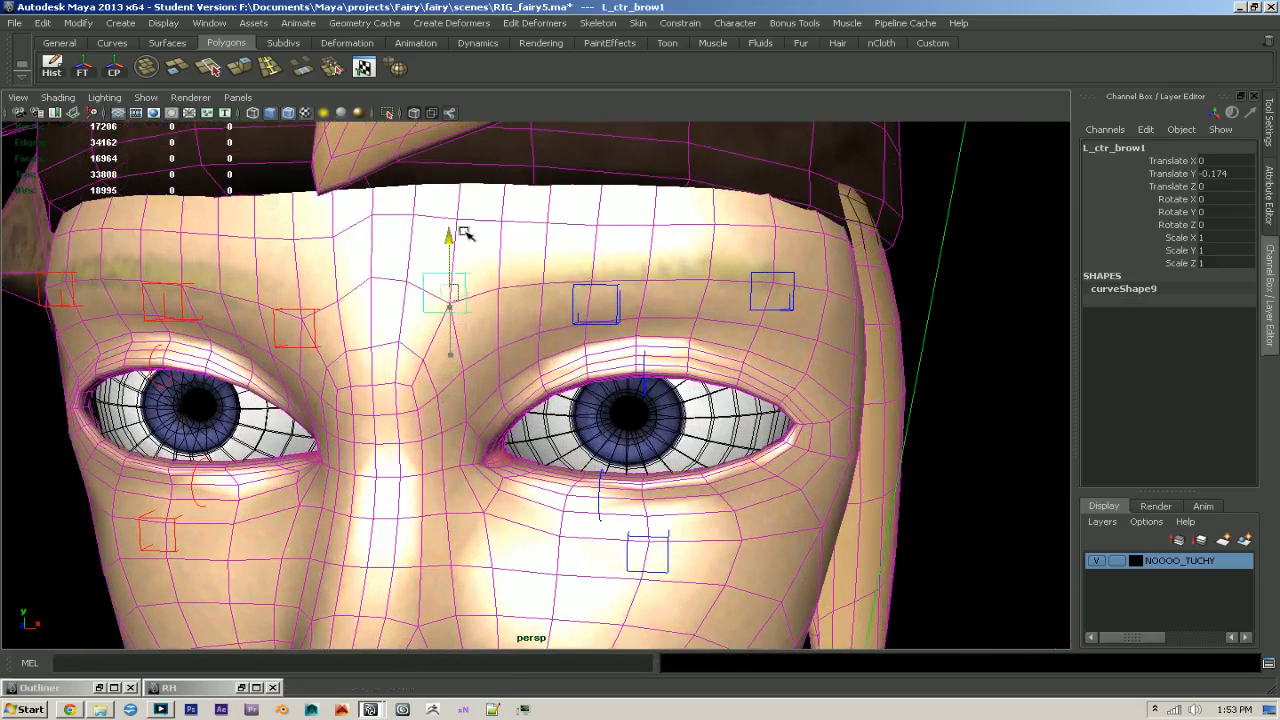
left_click_drag(462, 263, 466, 198)
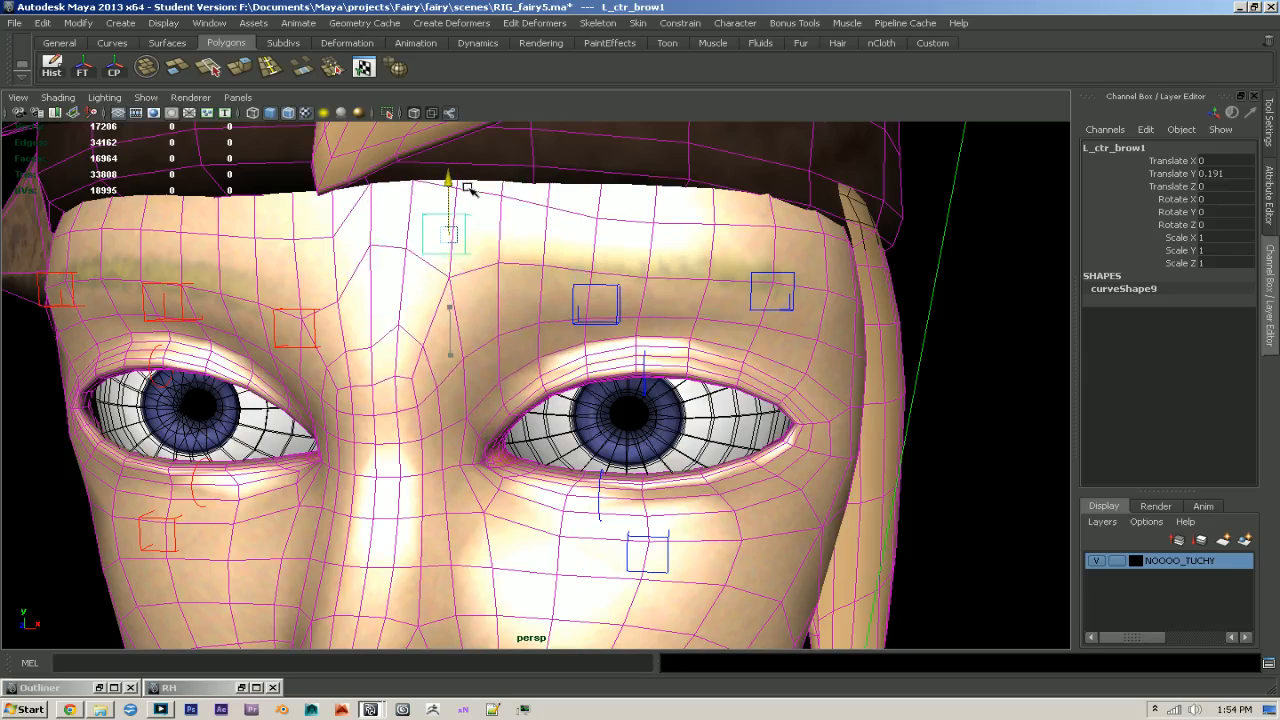
key("ctrl+z")
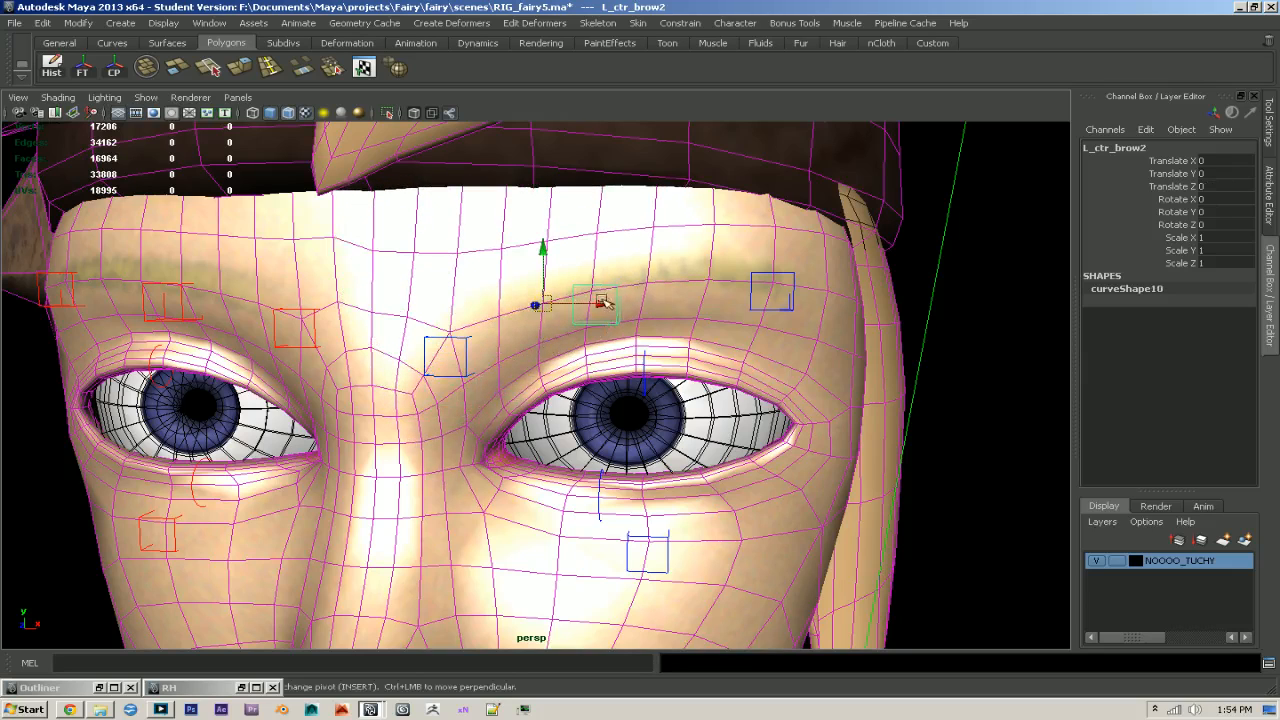
- Test the middle and outer left brow by raising L_ctr_brow2 and L_ctr_brow3, and undo the moves
left_click_drag(545, 272, 550, 210)
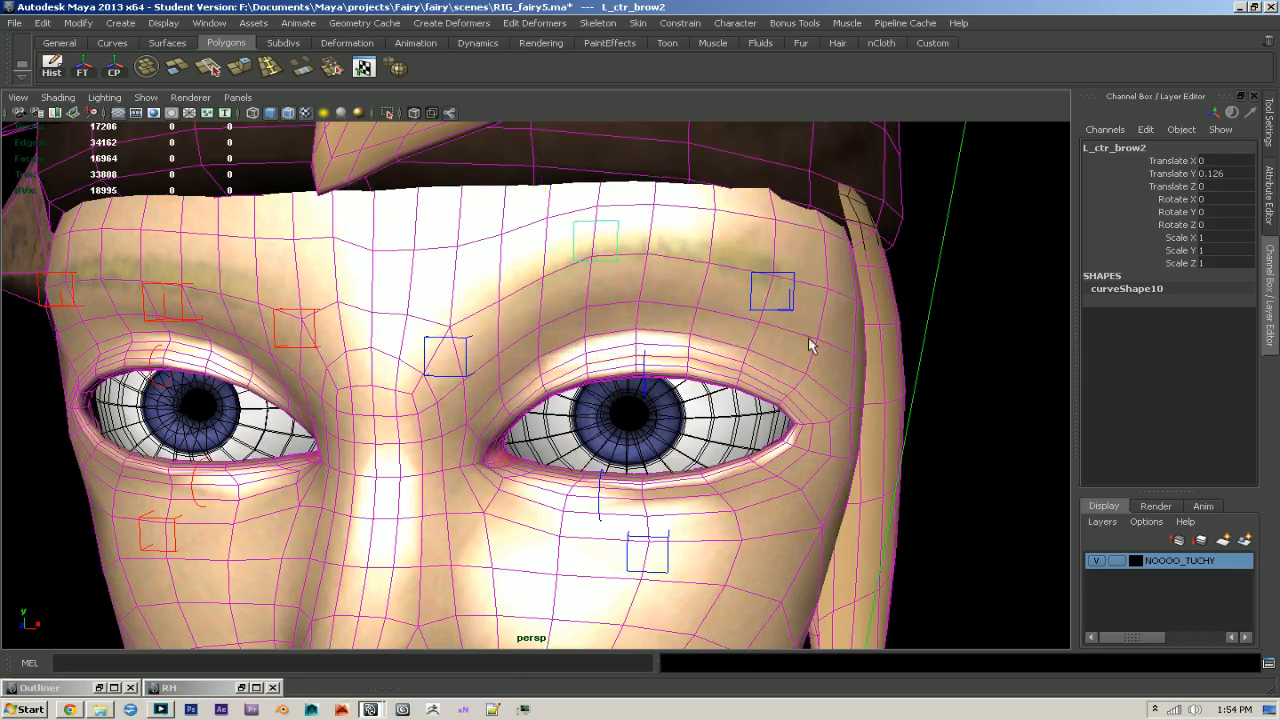
left_click(771, 300)
left_click_drag(772, 290, 792, 172)
right_click_drag(871, 237, 660, 225, "alt")
left_click_drag(660, 225, 434, 201, "alt")
left_click_drag(475, 281, 520, 294)
right_click_drag(520, 294, 550, 300, "alt")
left_click_drag(550, 300, 757, 359, "alt")
key("ctrl+z")
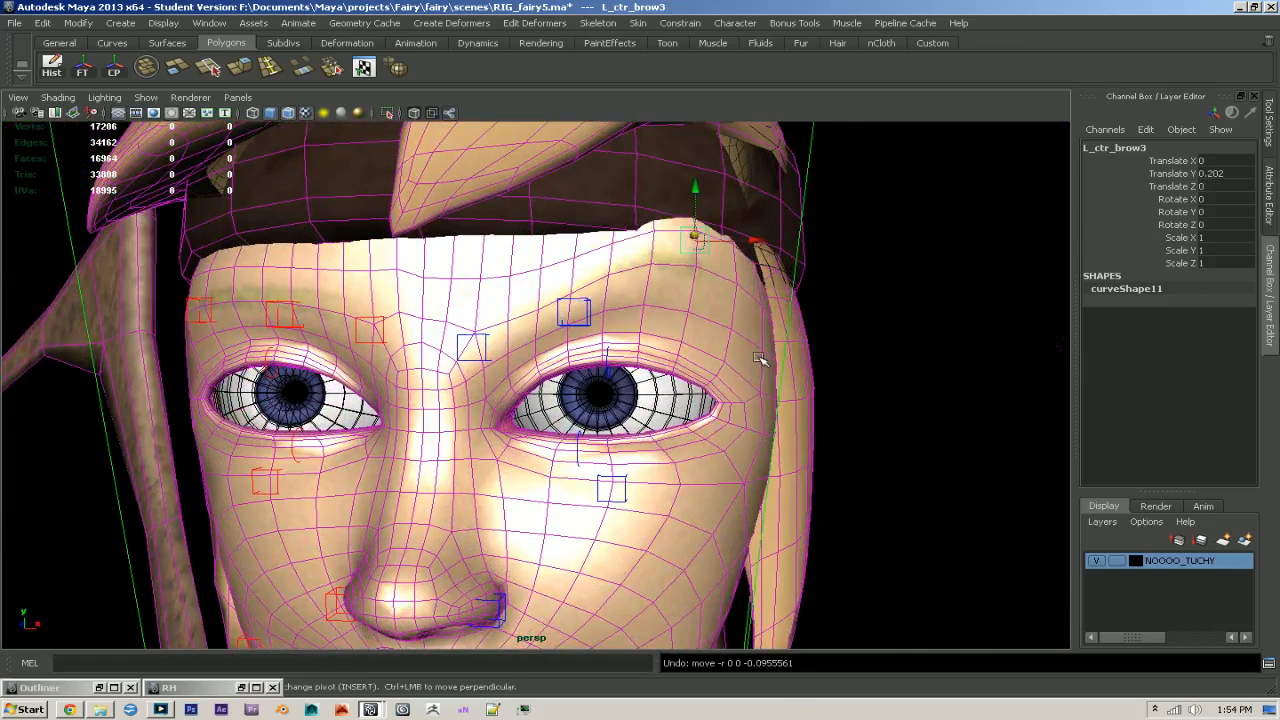
key("ctrl+z")
- Reset the L_ctr_brow1 control's translation to 0
middle_click_drag(451, 335, 575, 393, "alt")
right_click_drag(575, 393, 618, 409, "alt")
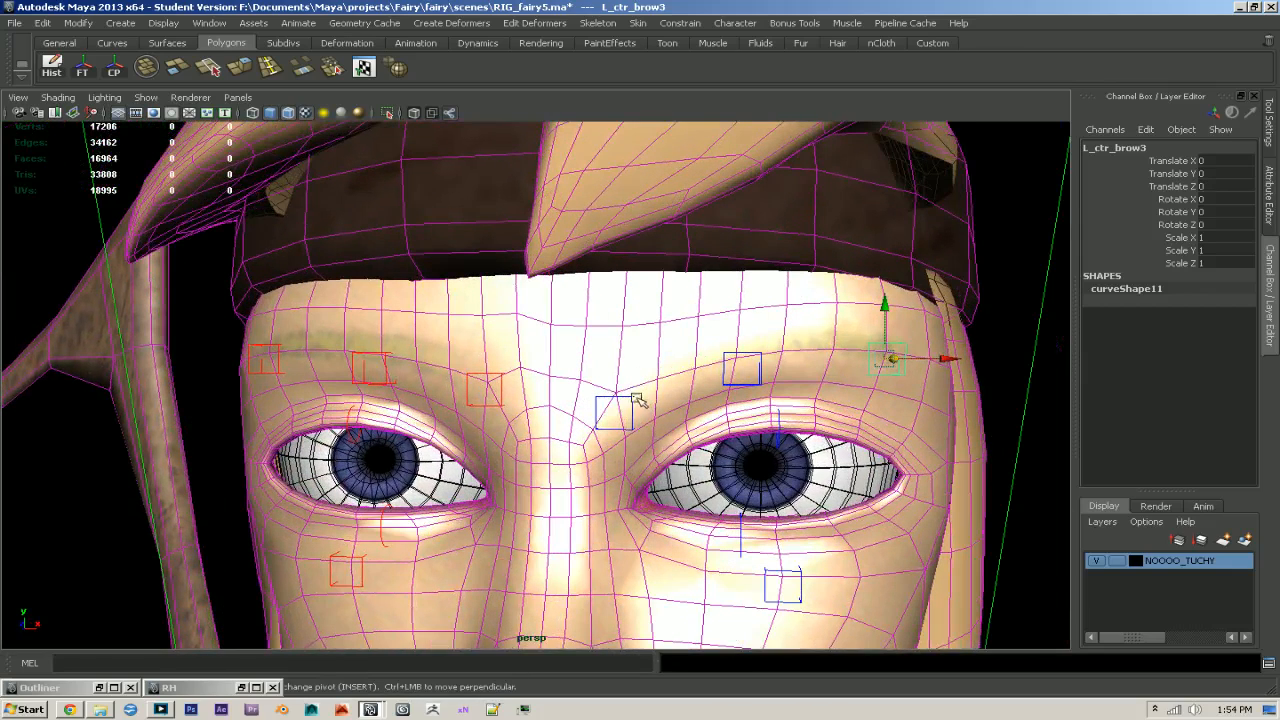
left_click(633, 400)
left_click_drag(1231, 163, 1236, 190)
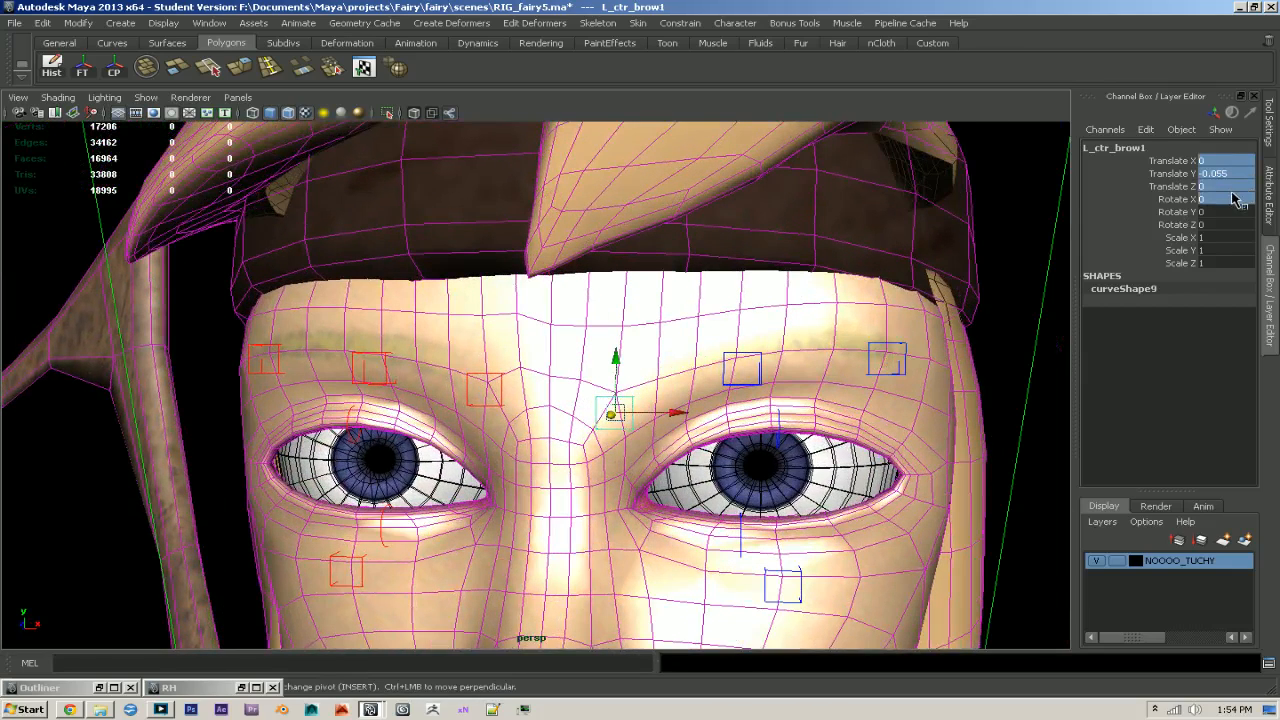
type("0")
key("Return")
- Resume painting skin weights on the body mesh, set Normalize Weights to Post and normalize the weights
left_click(605, 310)
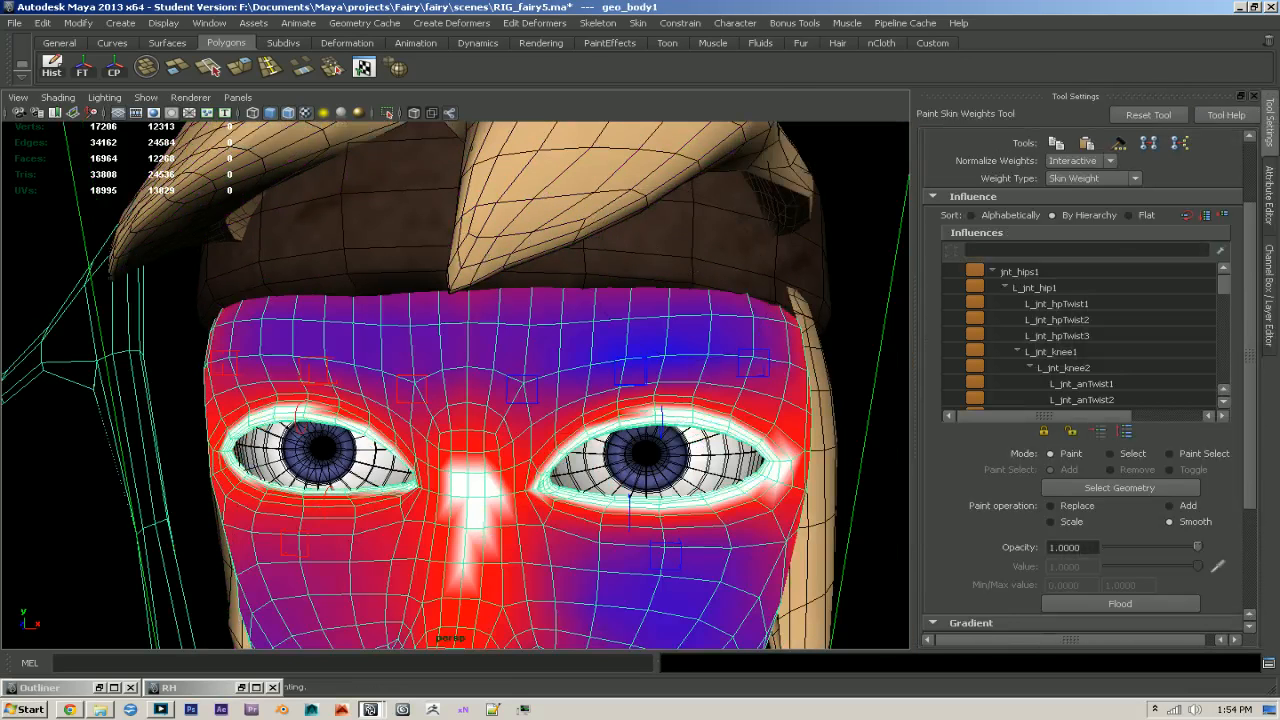
left_click(1060, 196)
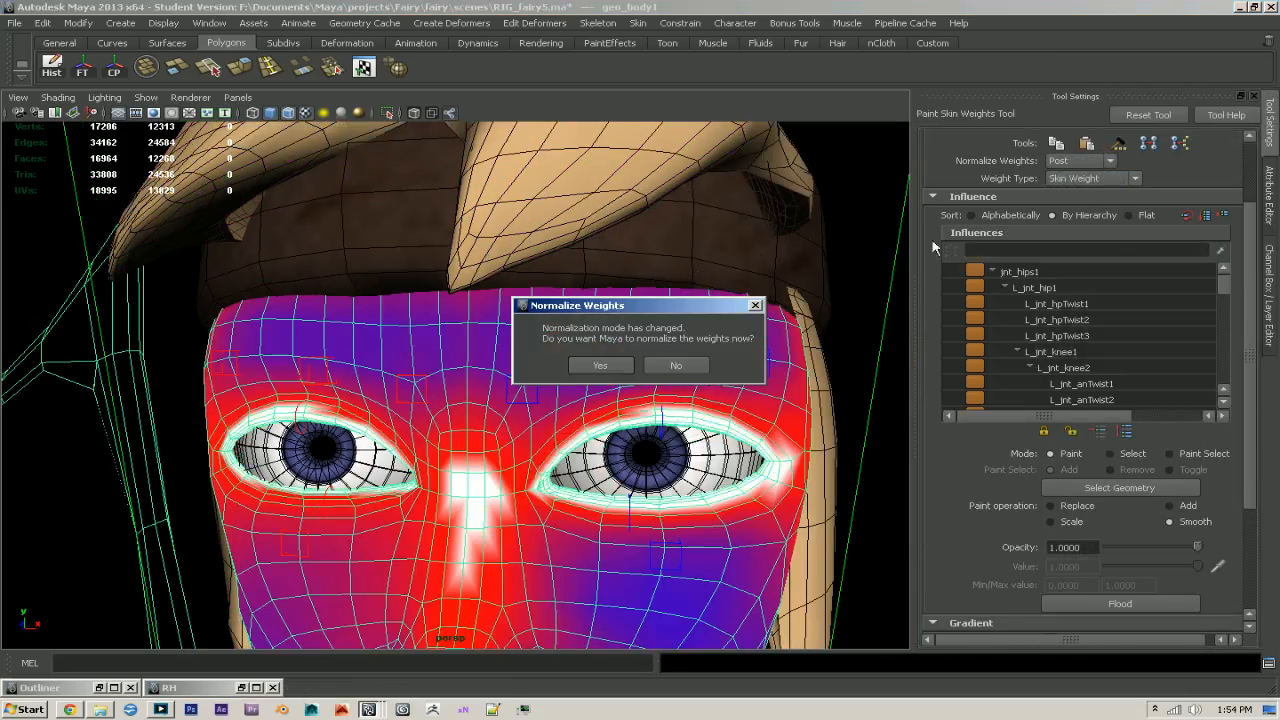
left_click(596, 366)
- Smooth the L_jnt_brow1 weights across the centre of the forehead towards the right brow
left_click_drag(1222, 352, 1226, 368)
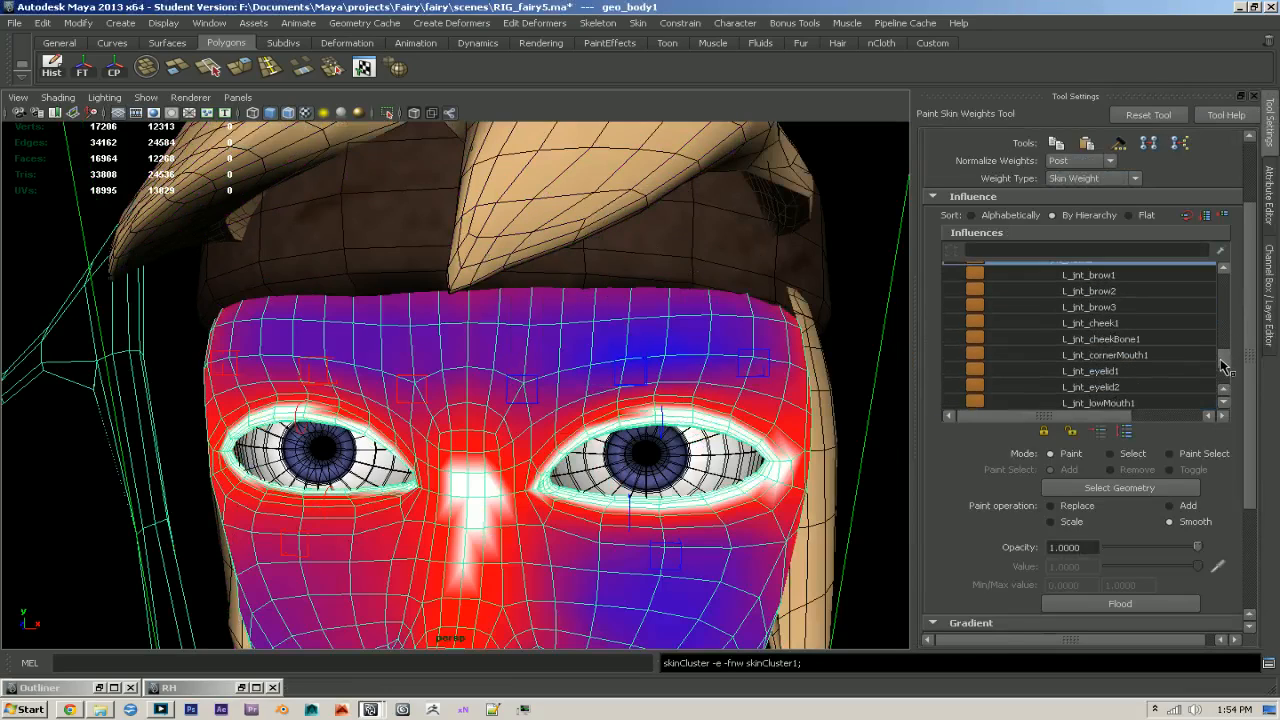
left_click(1095, 276)
scroll(495, 387, "up", 5)
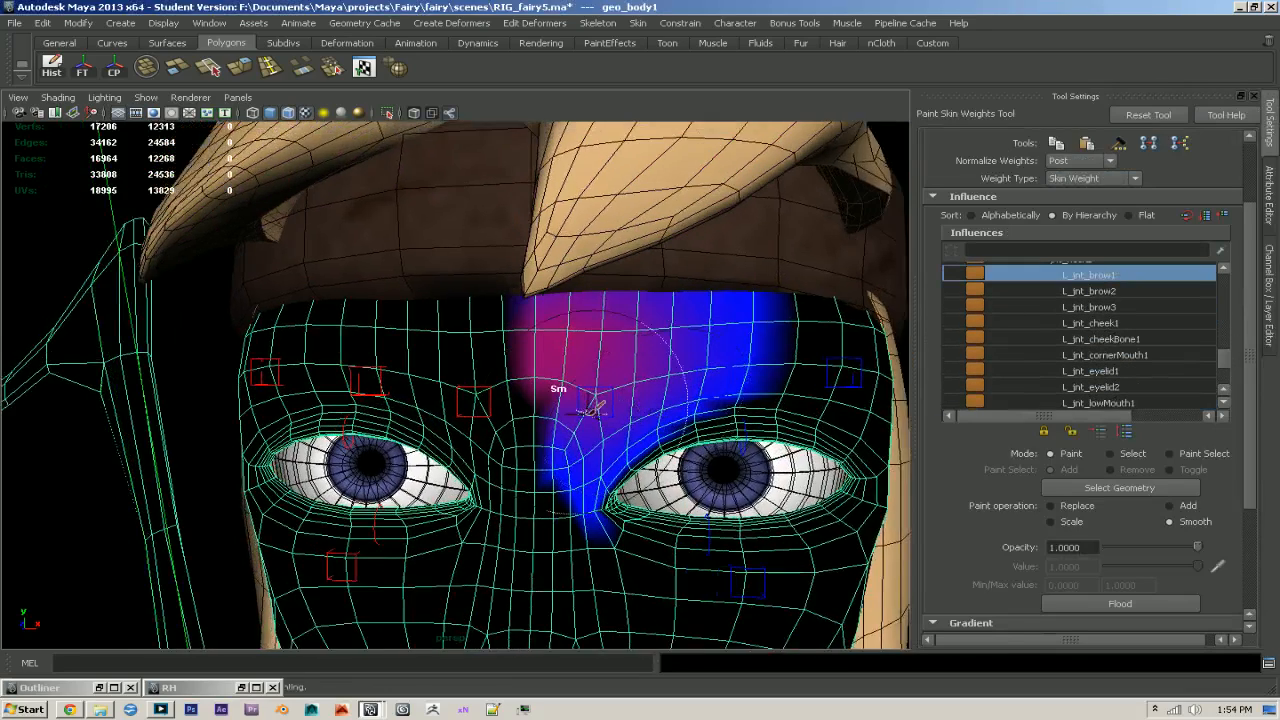
mouse_move(478, 388)
left_mouse_down()
mouse_move(486, 343)
mouse_move(463, 371)
mouse_move(380, 400)
mouse_move(565, 475)
mouse_move(426, 361)
mouse_move(457, 335)
left_mouse_up()
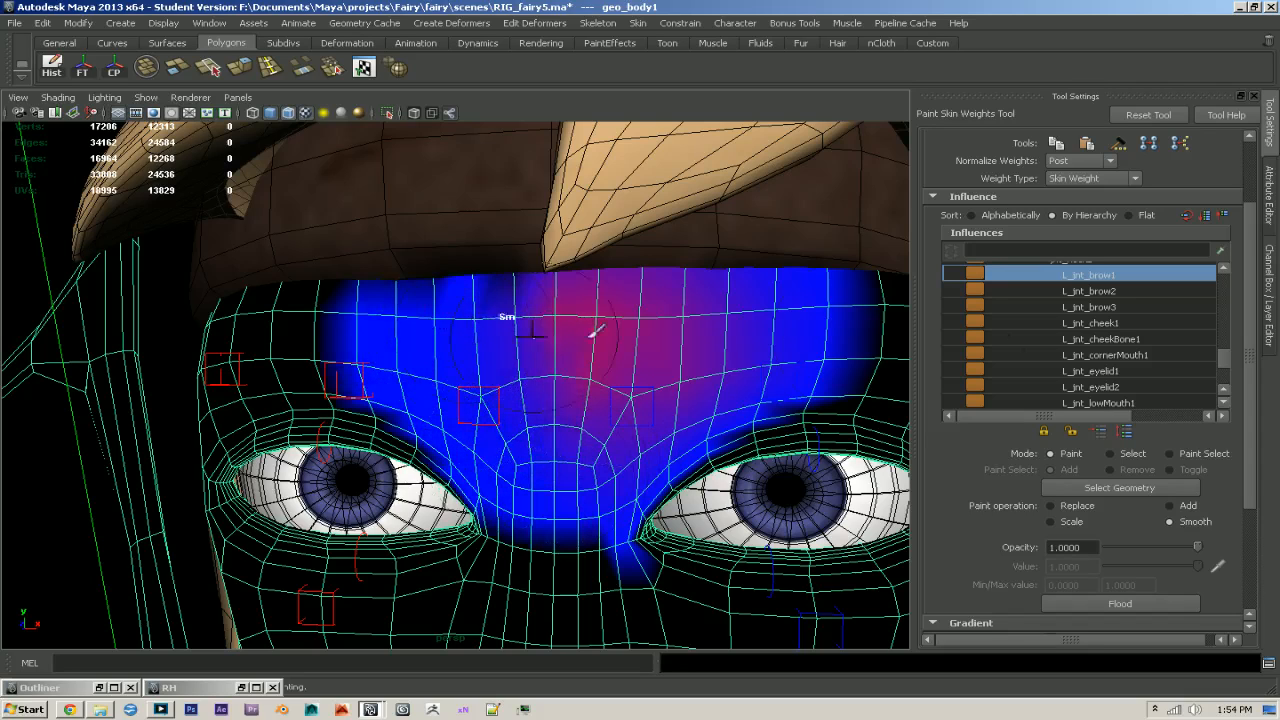
- Isolate the body mesh and smooth the R_jnt_brow1 weights across the forehead and down to the nose bridge
scroll(1100, 370, "down", 3)
left_click(1118, 324)
mouse_move(600, 380)
left_mouse_down()
mouse_move(586, 309)
mouse_move(634, 366)
mouse_move(665, 372)
mouse_move(569, 305)
mouse_move(637, 300)
left_mouse_up()
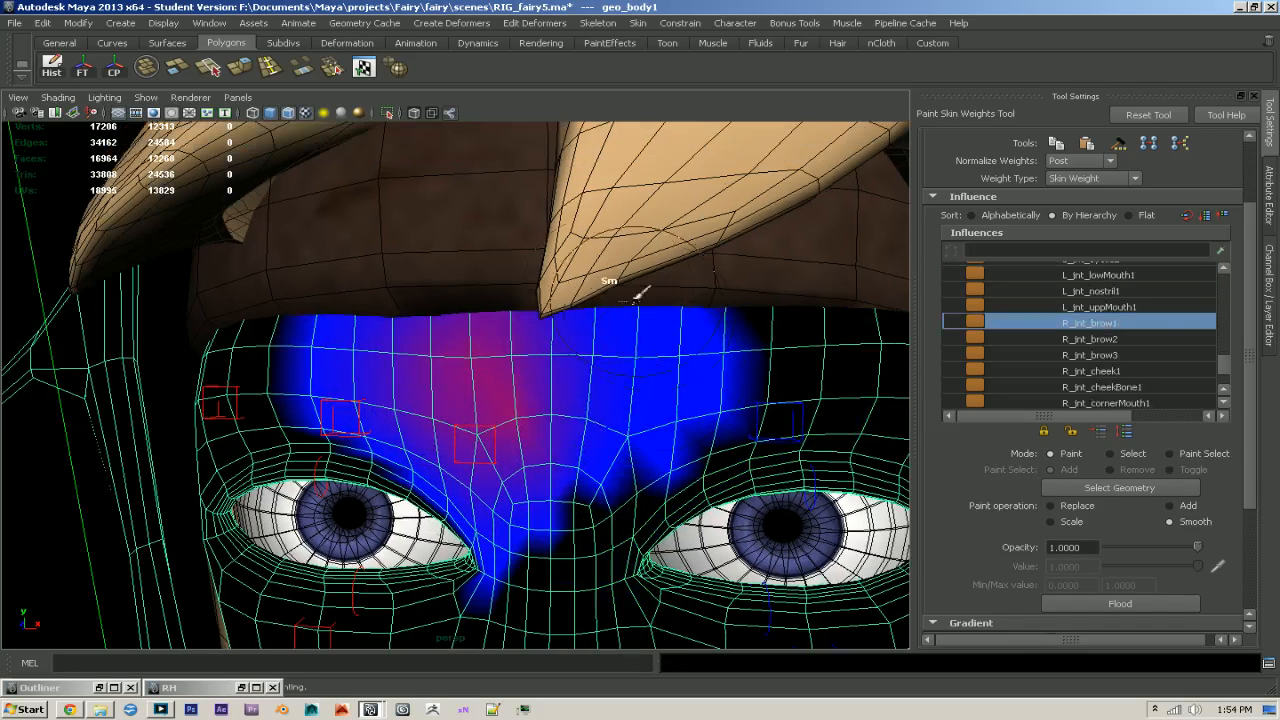
left_click(390, 112)
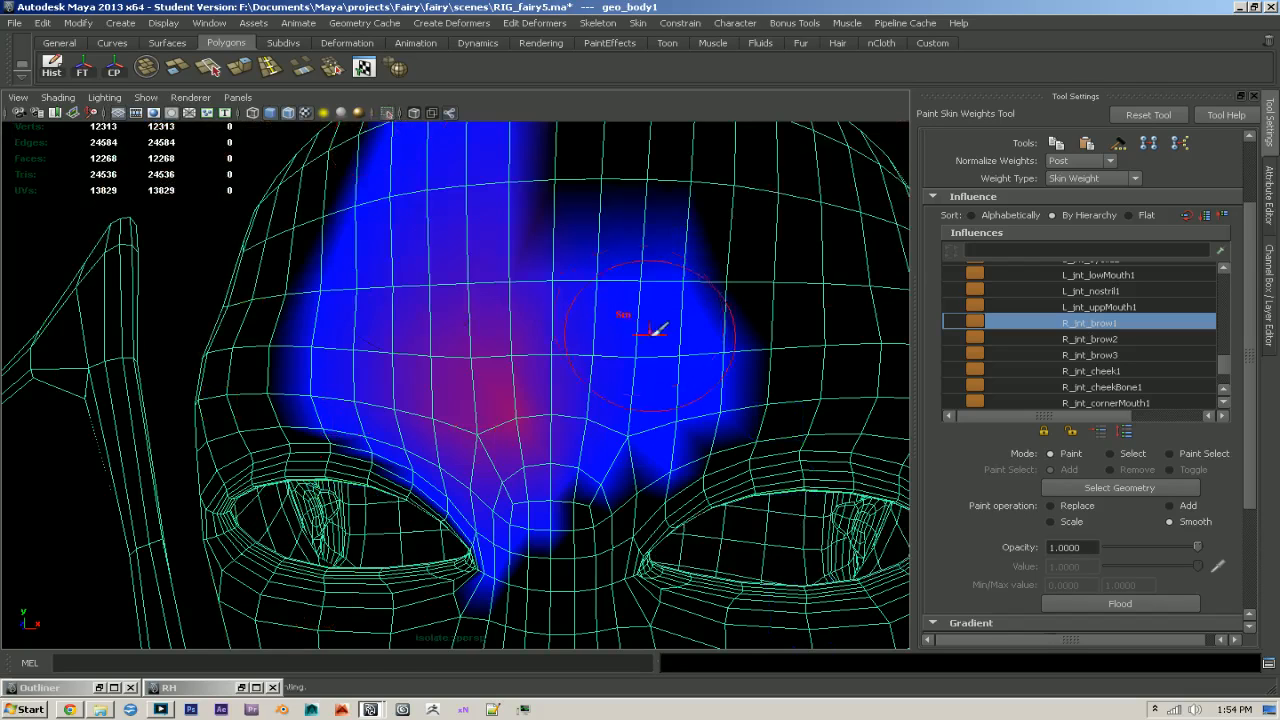
mouse_move(590, 316)
left_mouse_down()
mouse_move(571, 491)
mouse_move(491, 500)
mouse_move(580, 508)
mouse_move(495, 585)
left_mouse_up()
- Smooth the jnt_neck2 weights between the brows and over the left brow
scroll(1100, 340, "up", 6)
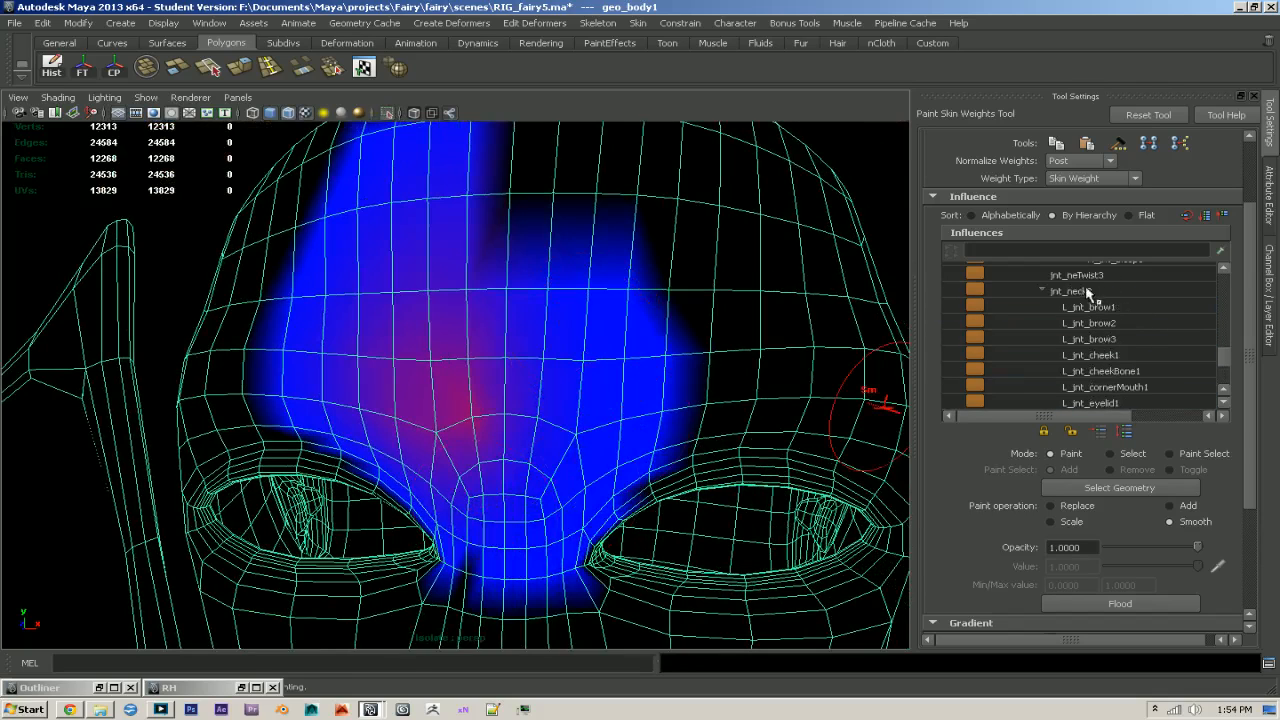
left_click(1070, 290)
left_click_drag(540, 375, 490, 366, "alt")
left_click_drag(405, 498, 411, 511)
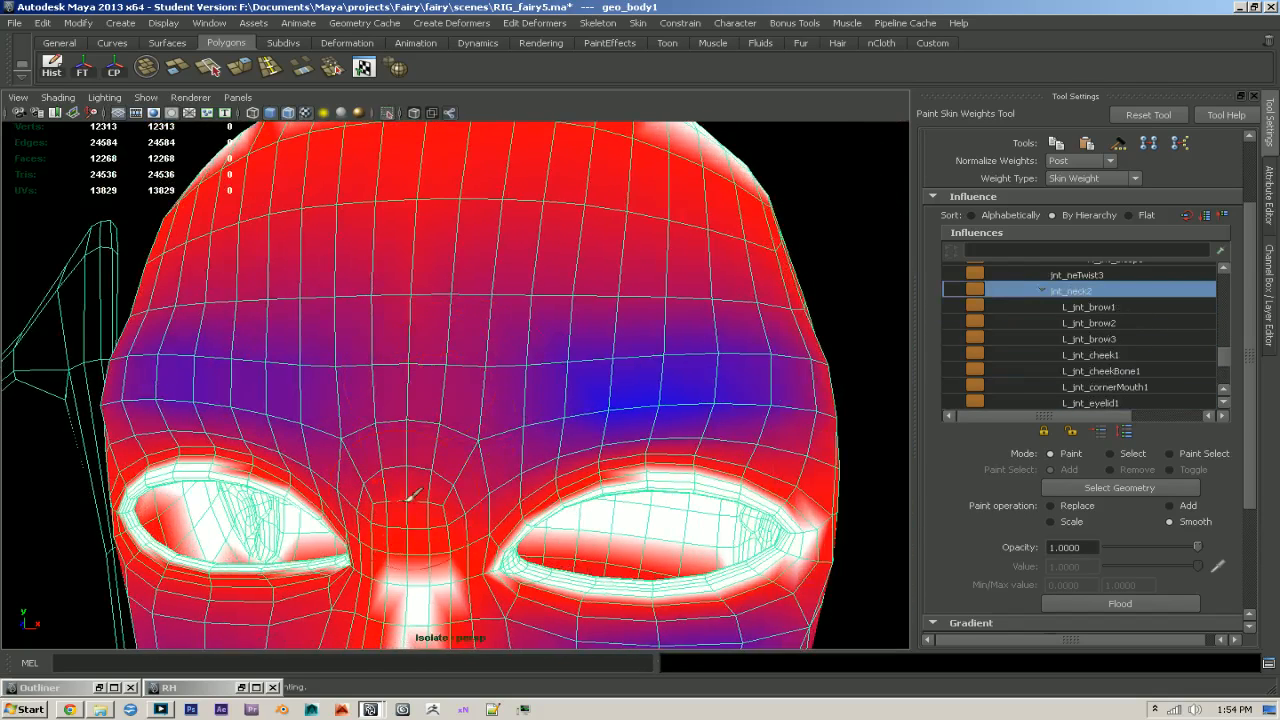
left_click_drag(482, 450, 467, 462, "alt")
mouse_move(679, 406)
left_mouse_down("alt")
mouse_move(637, 385)
mouse_move(727, 374)
left_mouse_up("alt")
- Remove the jnt_neck2 influence along the whole brow band with the Replace operation, and smooth that band
left_click(1051, 505)
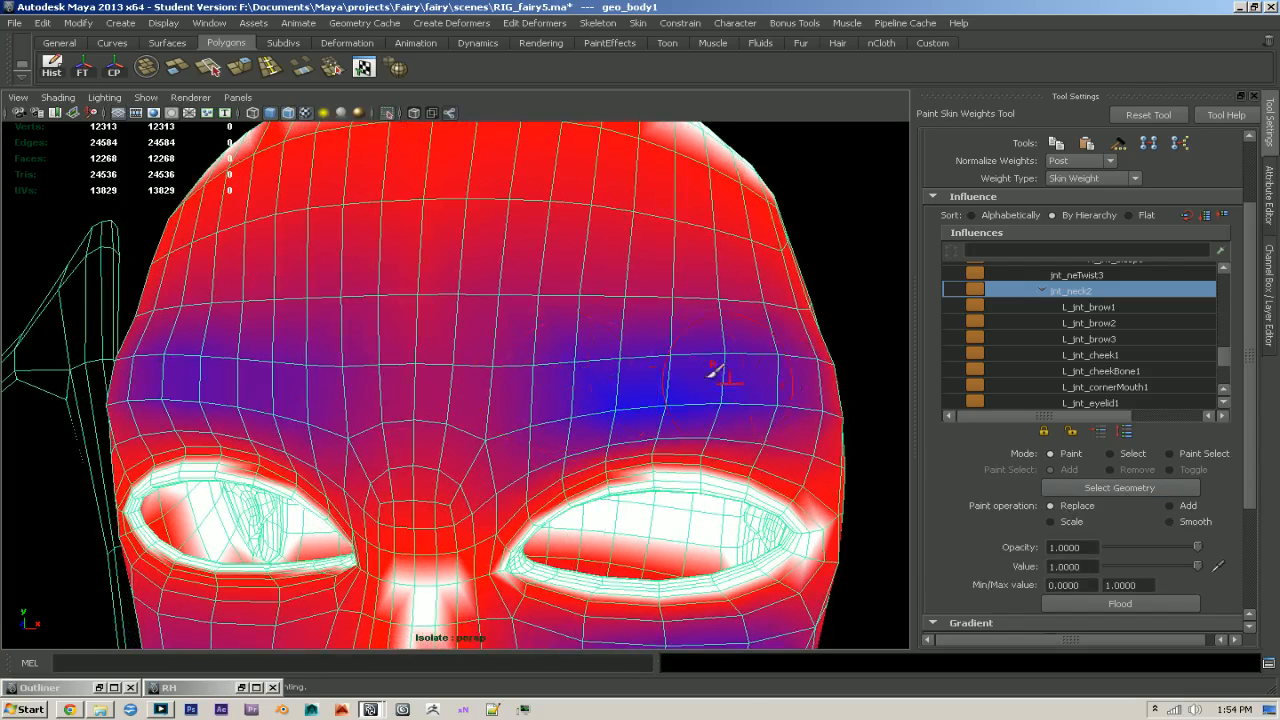
mouse_move(745, 358)
left_mouse_down()
mouse_move(175, 362)
mouse_move(556, 378)
mouse_move(150, 375)
left_mouse_up()
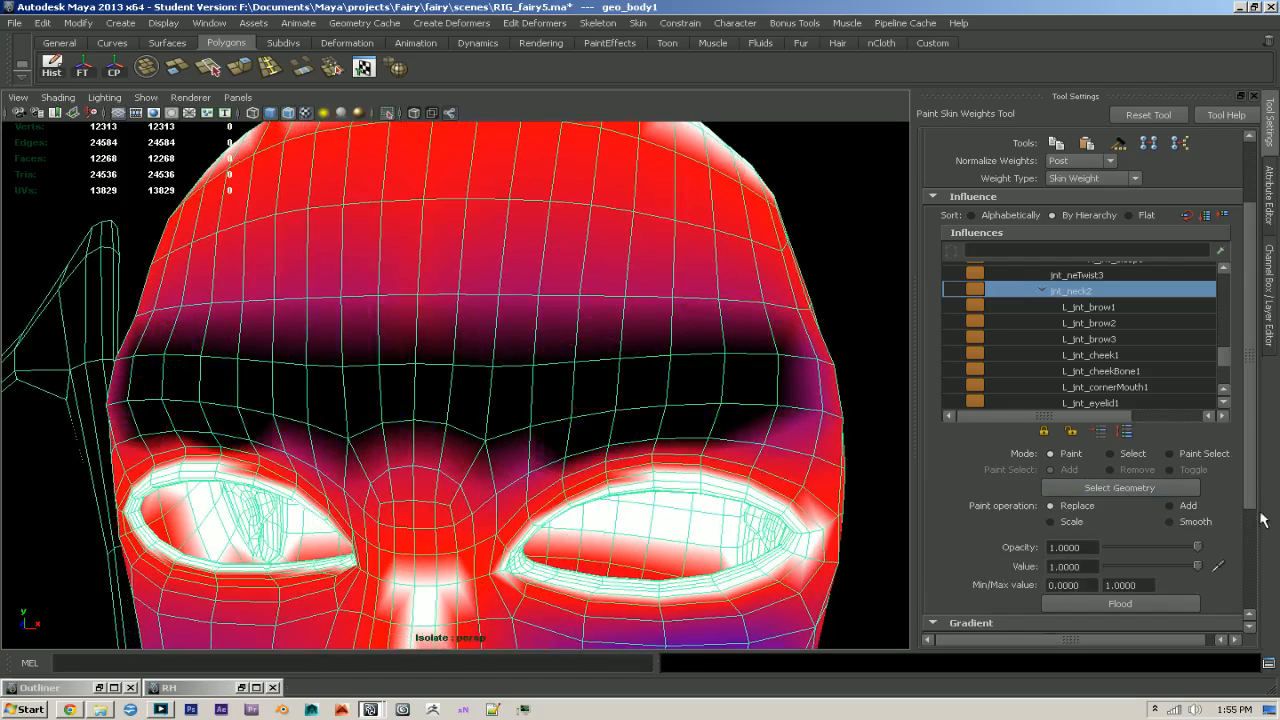
left_click(1170, 521)
mouse_move(414, 409)
left_mouse_down()
mouse_move(709, 400)
mouse_move(676, 385)
left_mouse_up()
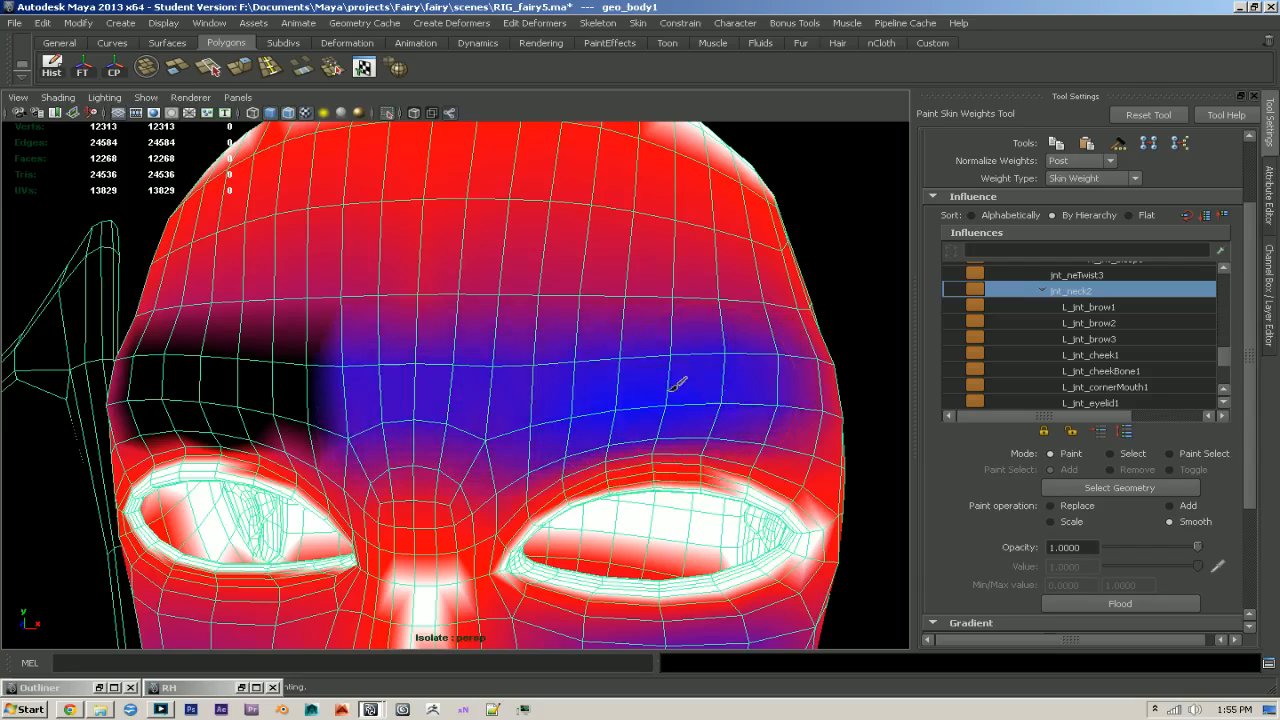
mouse_move(406, 388)
left_mouse_down("alt")
mouse_move(476, 387)
mouse_move(217, 374)
left_mouse_up("alt")
left_click_drag(638, 381, 594, 384, "alt")
left_click_drag(850, 388, 755, 380, "alt")
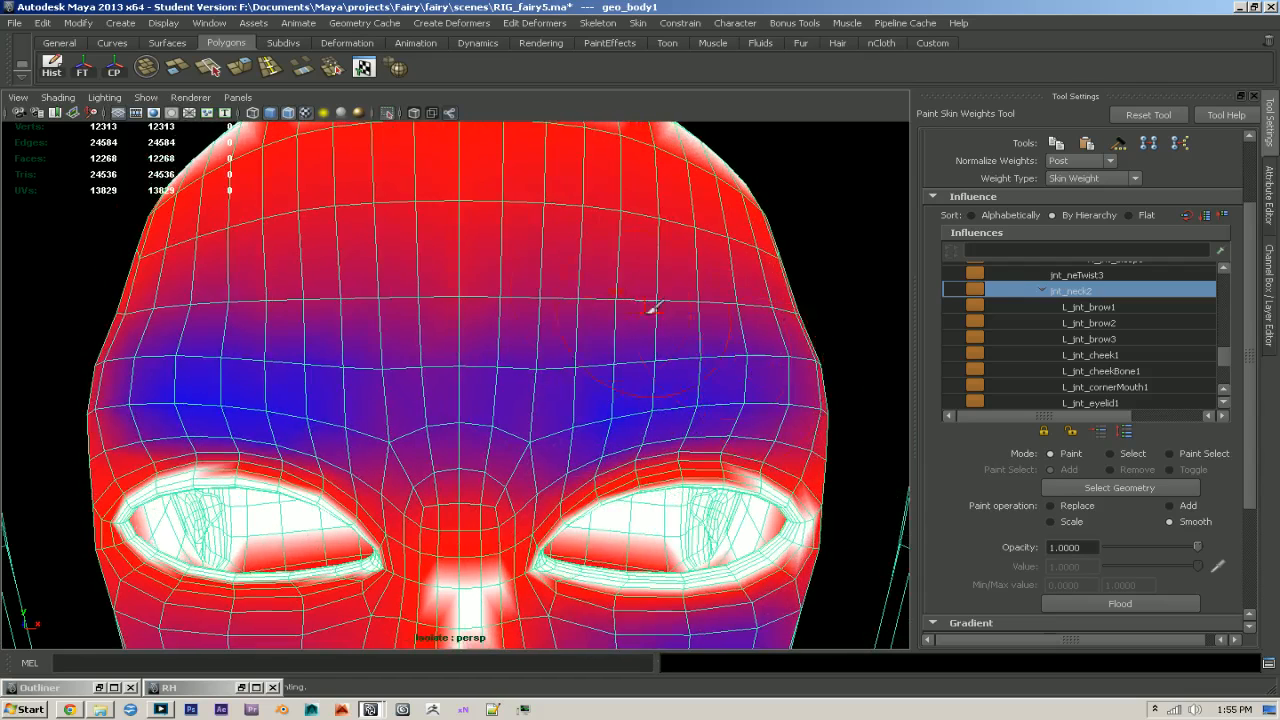
- Smooth the L_jnt_brow1, L_jnt_brow2 and L_jnt_brow3 weights over the forehead and left brow
left_click(1078, 308)
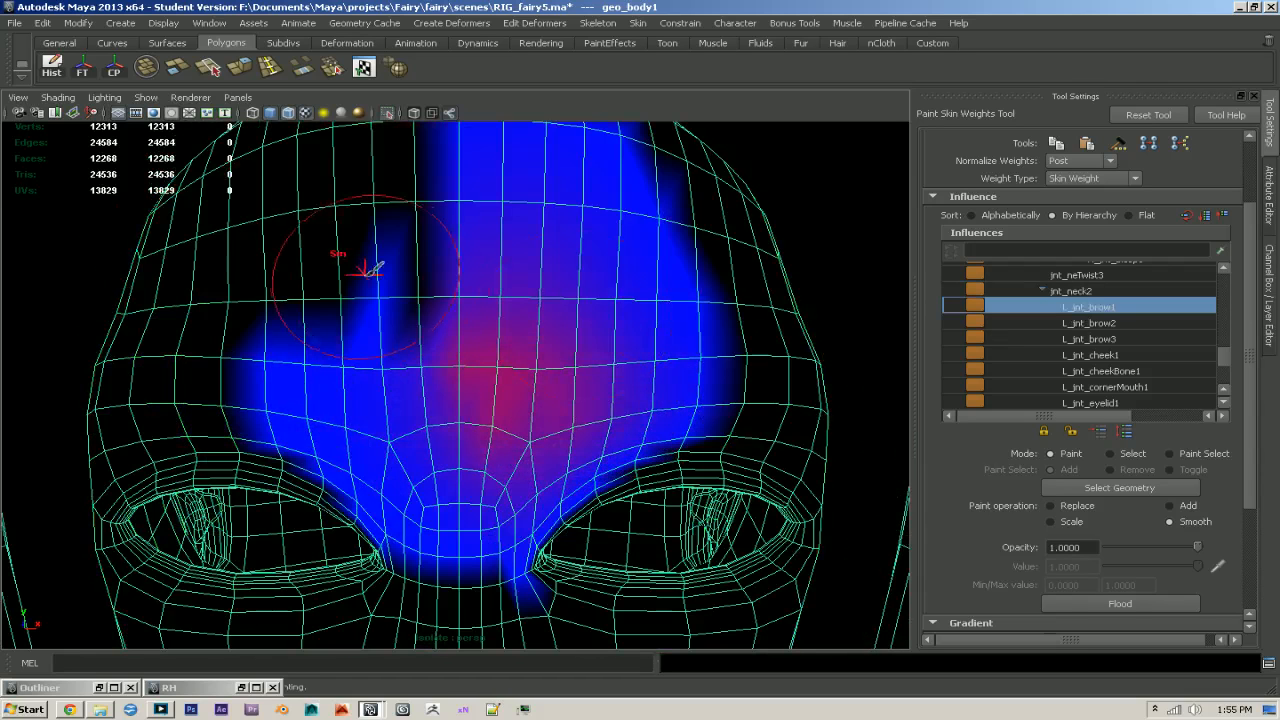
left_click(1148, 322)
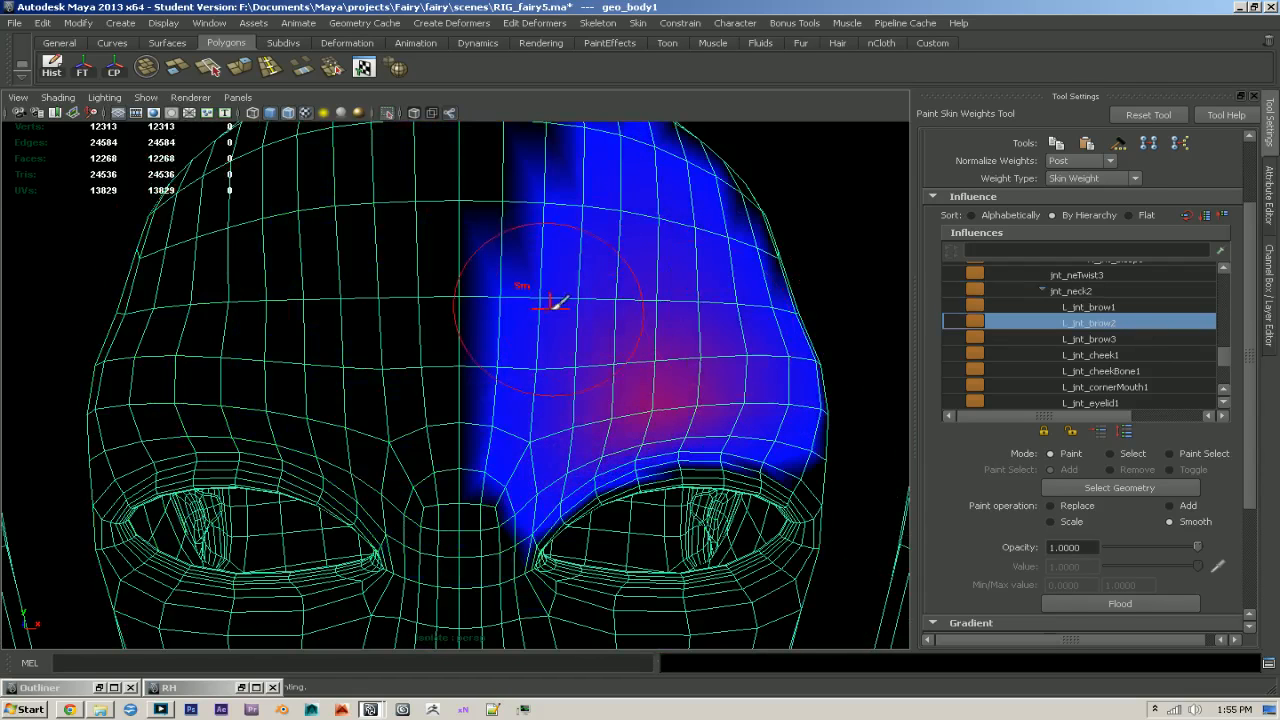
left_click(1110, 339)
mouse_move(691, 342)
left_mouse_down("alt")
mouse_move(768, 290)
mouse_move(778, 333)
left_mouse_up("alt")
- Smooth the R_jnt_brow1, R_jnt_brow2 and R_jnt_brow3 weights over the forehead and right brow
scroll(1130, 350, "down", 2)
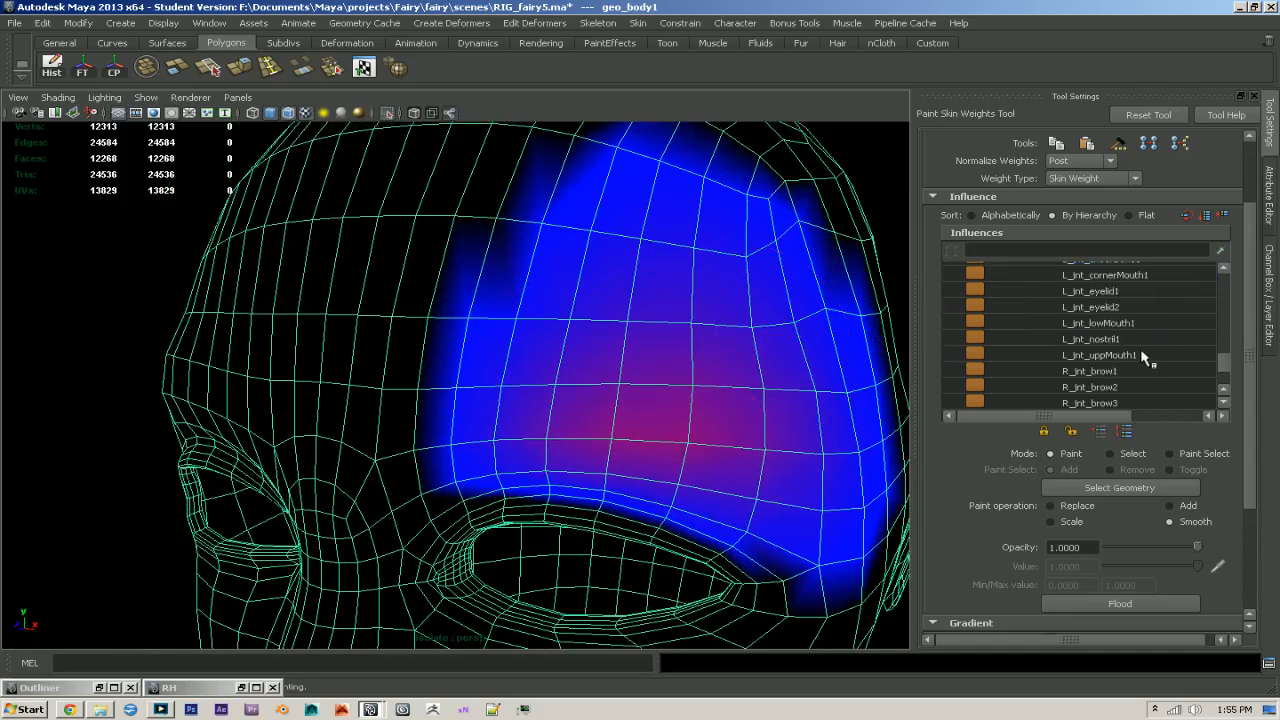
left_click(1128, 340)
left_click_drag(640, 360, 563, 369, "alt")
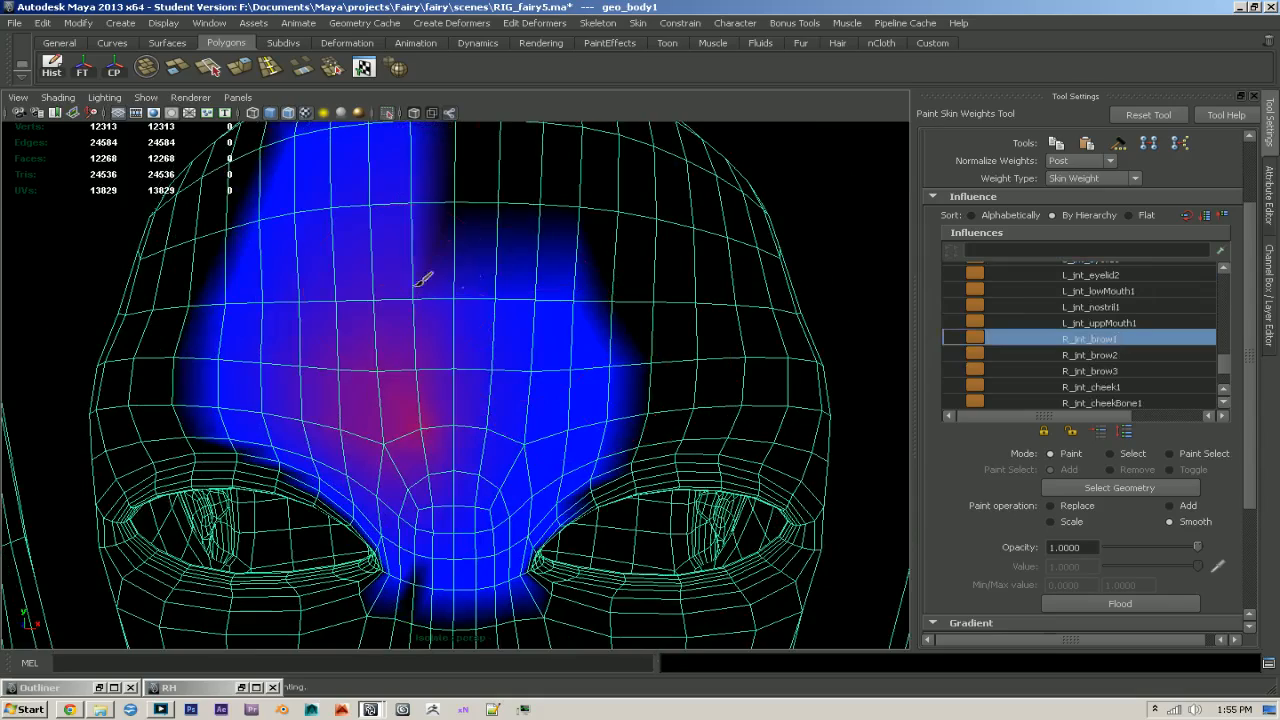
left_click(1085, 356)
left_click_drag(500, 392, 330, 294, "alt")
left_click(1130, 372)
mouse_move(213, 283)
left_mouse_down("alt")
mouse_move(623, 315)
mouse_move(586, 334)
mouse_move(560, 380)
mouse_move(585, 388)
left_mouse_up("alt")
- Set Normalize Weights to Interactive and normalize the smoothed brow weights
scroll(624, 400, "up", 1)
left_click_drag(632, 424, 606, 380, "alt")
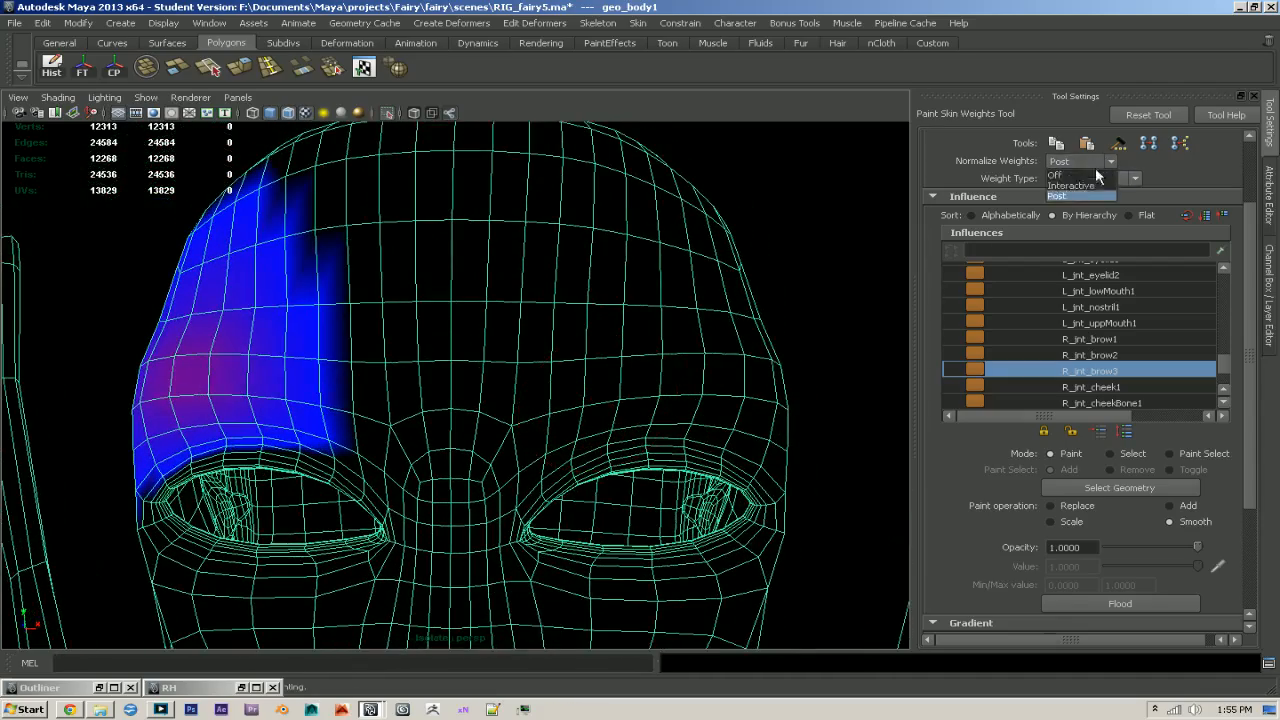
left_click(1090, 186)
left_click(622, 364)
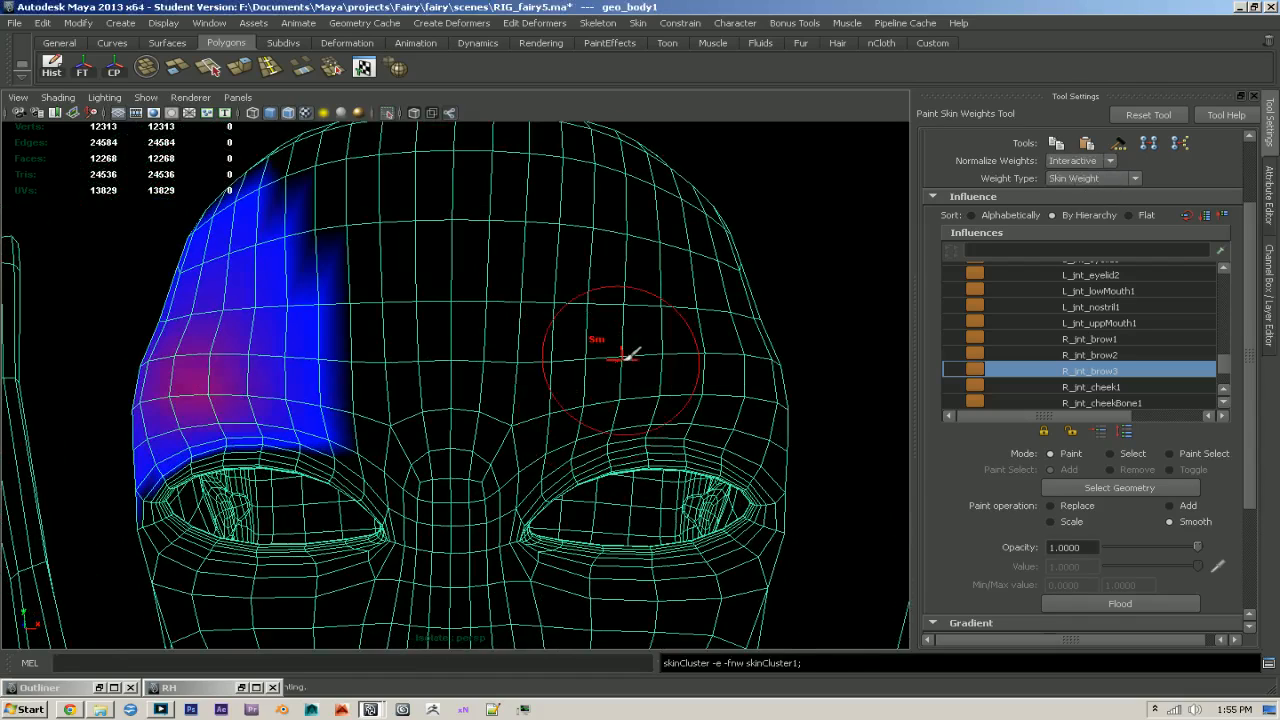
- Leave weight painting, show all rig geometry again and lower R_ctr_brow1 towards the inner eye corner to test the right brow
key("q")
left_click(389, 113)
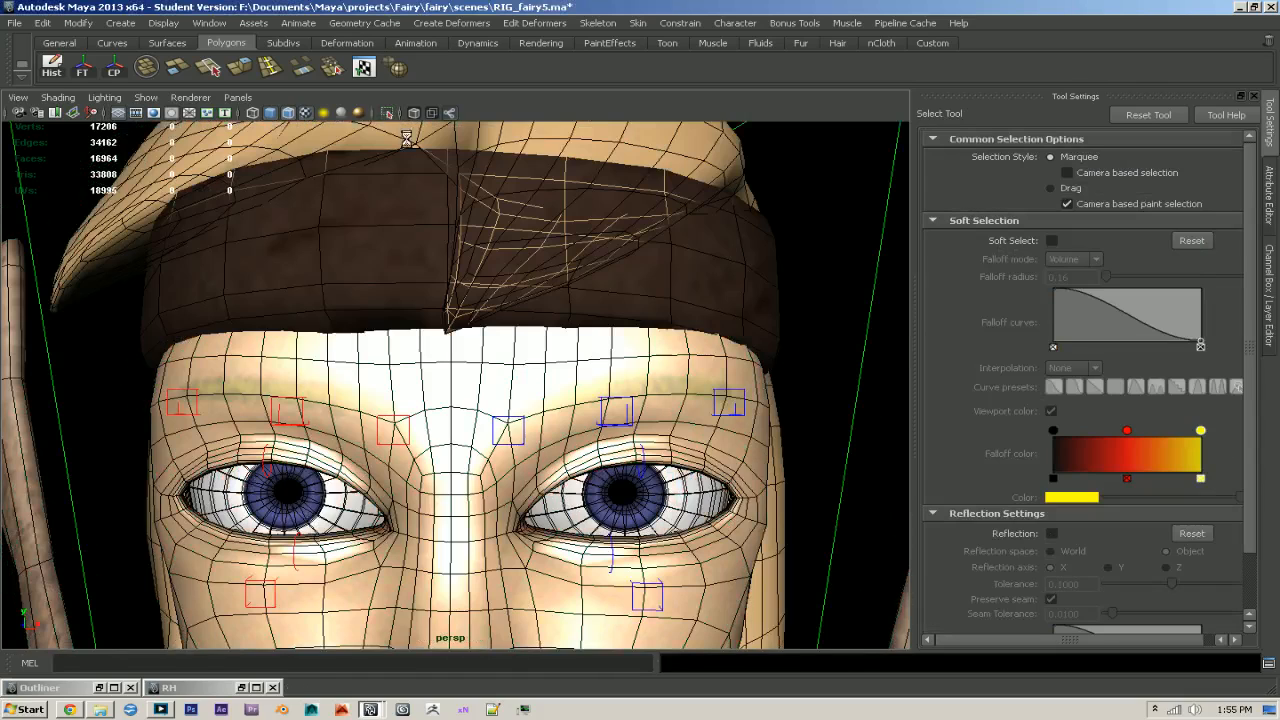
left_click(412, 430)
scroll(436, 444, "up", 1)
middle_click_drag(440, 447, 454, 406, "alt")
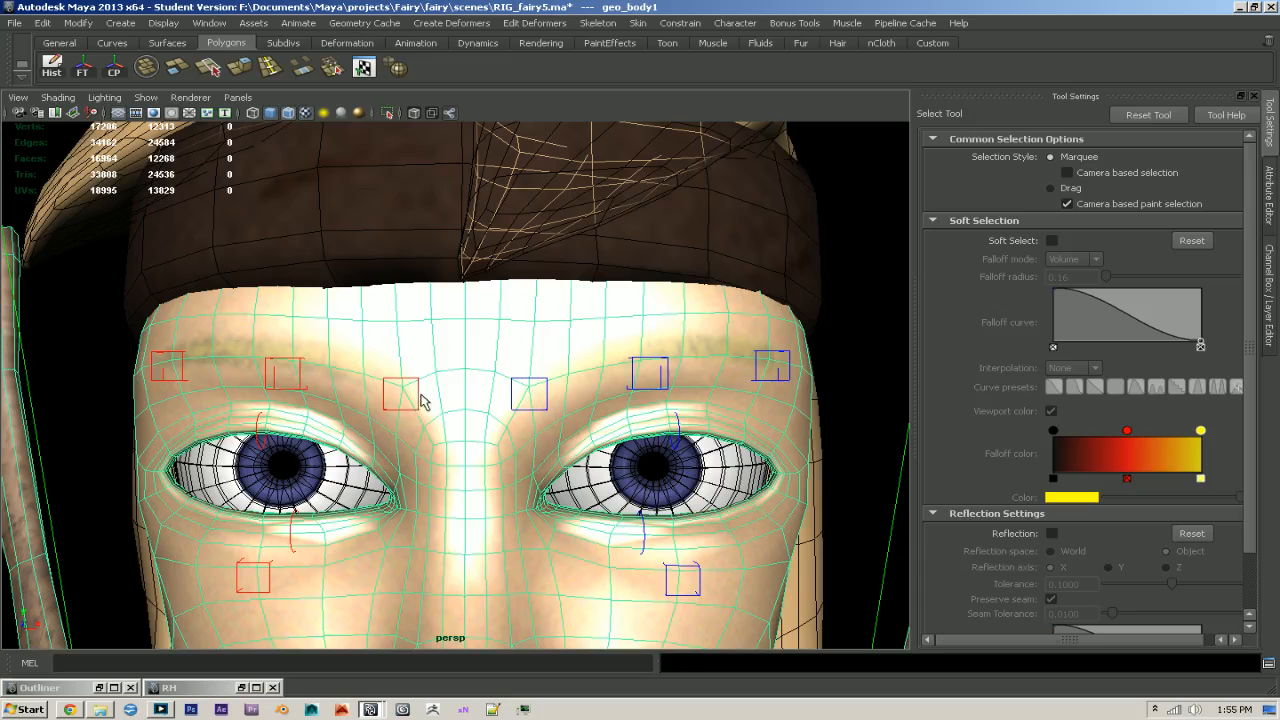
left_click(418, 402)
key("w")
left_click_drag(413, 358, 413, 445)
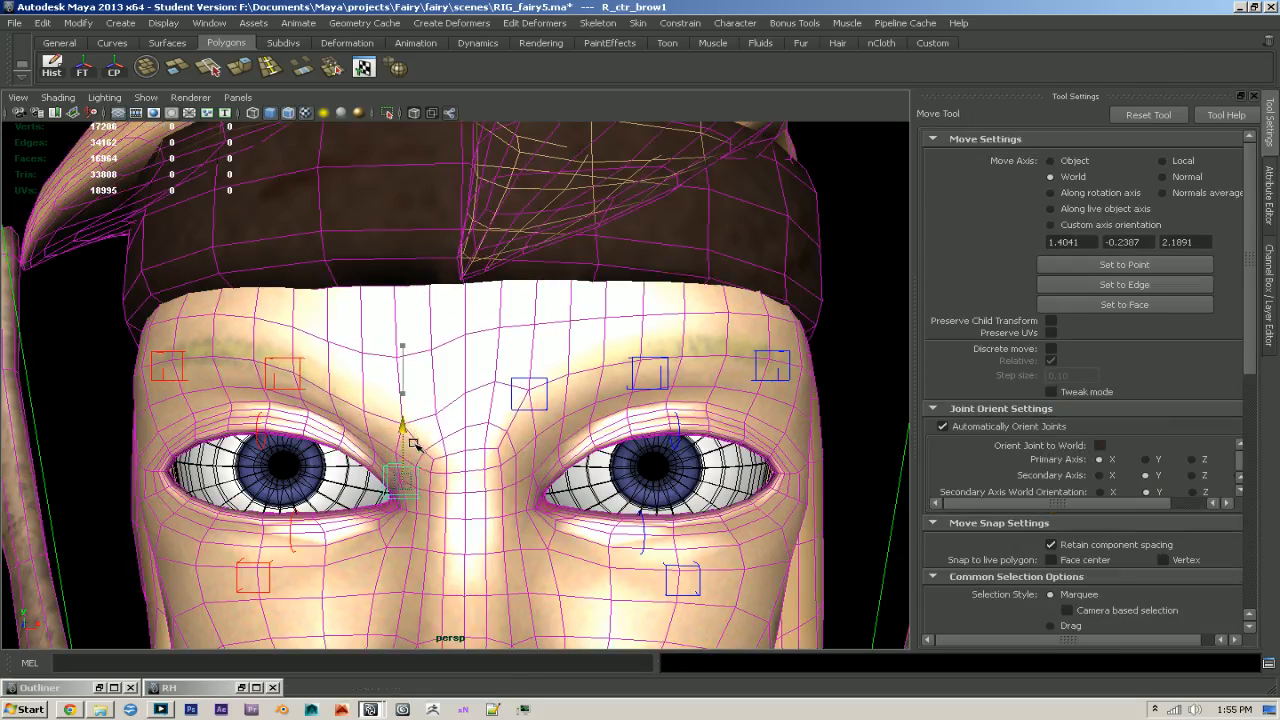
- Lower the L_ctr_brow1 control and move it inward to the nose bridge to test the left brow
key("q")
left_click(519, 413)
left_click(521, 410)
key("w")
left_click_drag(528, 394, 531, 440)
middle_click_drag(531, 432, 540, 346, "alt")
right_click_drag(540, 346, 558, 346, "alt")
left_click_drag(596, 393, 533, 393)
- Move the R_ctr_brow1 control inward to the nose bridge and check the pinched brow
key("q")
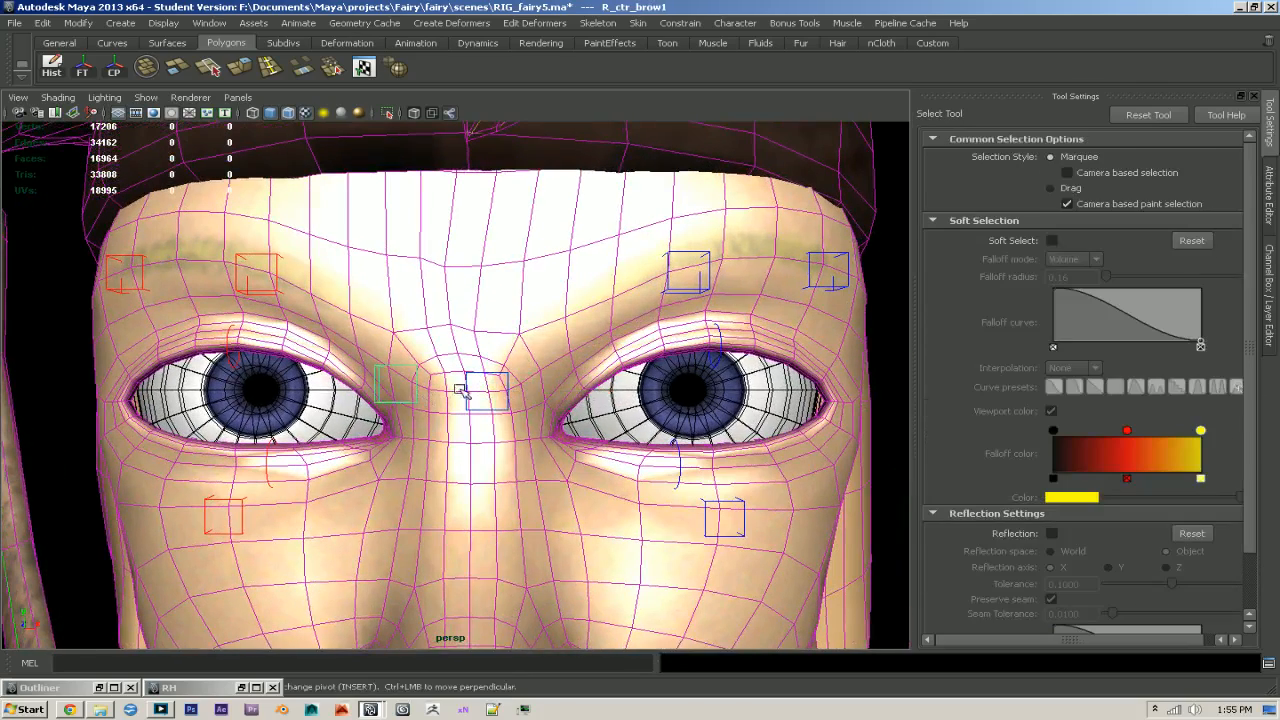
key("w")
left_click_drag(456, 386, 512, 386)
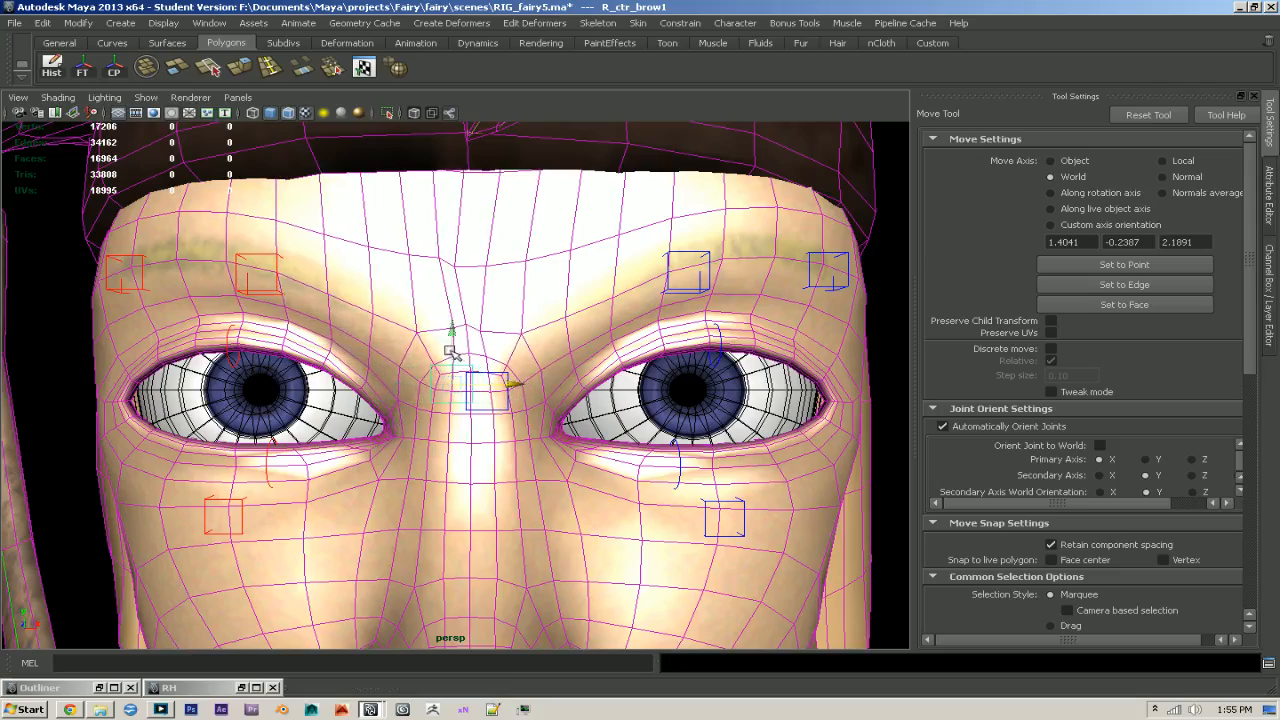
left_click_drag(449, 357, 651, 369, "alt")
middle_click_drag(651, 369, 505, 395, "alt")
right_click_drag(505, 395, 800, 457, "alt")
- Adjust the inner brow controls so they sit side by side over the nose bridge, and check the frown deformation
key("q")
left_click_drag(800, 457, 711, 453, "alt")
left_click(660, 432, "shift")
key("w")
left_click_drag(617, 420, 435, 410)
right_click_drag(600, 432, 537, 429, "alt")
left_click_drag(537, 429, 493, 431, "alt")
right_click_drag(493, 431, 548, 402, "alt")
- Start painting skin weights on the body mesh, set Normalize Weights to Post and normalize the existing weights
left_click(548, 402)
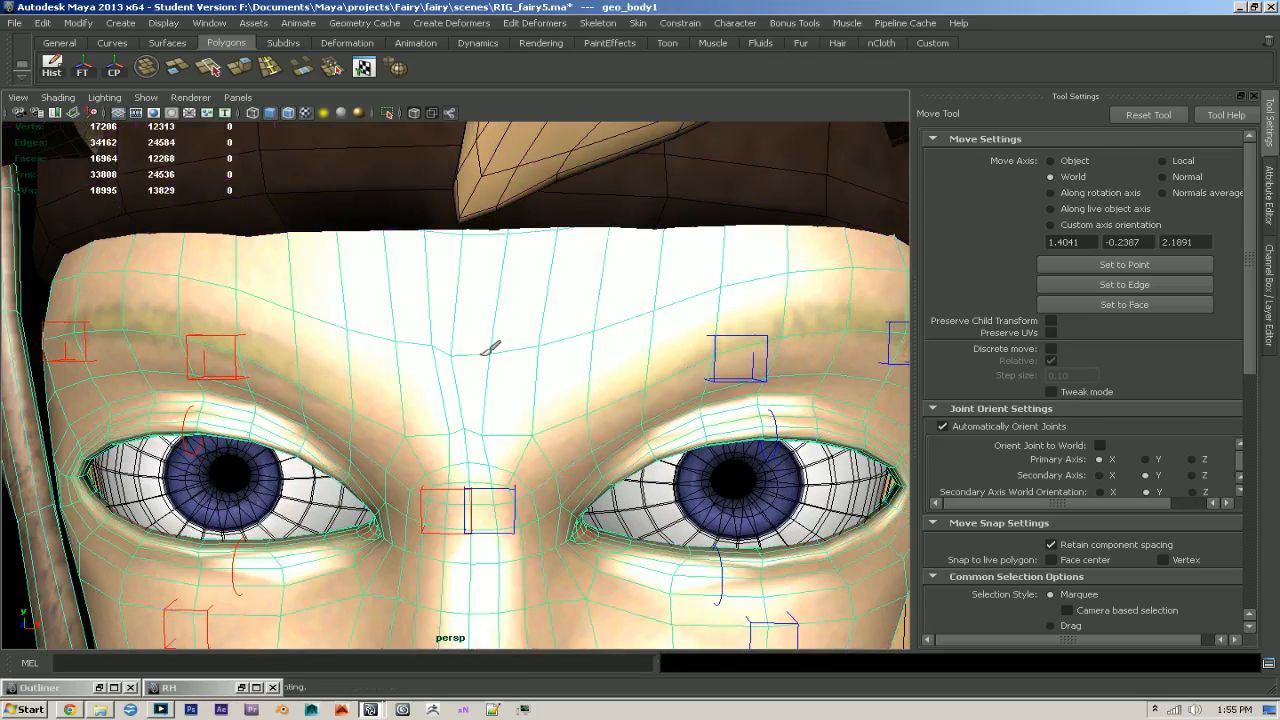
key("y")
scroll(1206, 323, "down", 15)
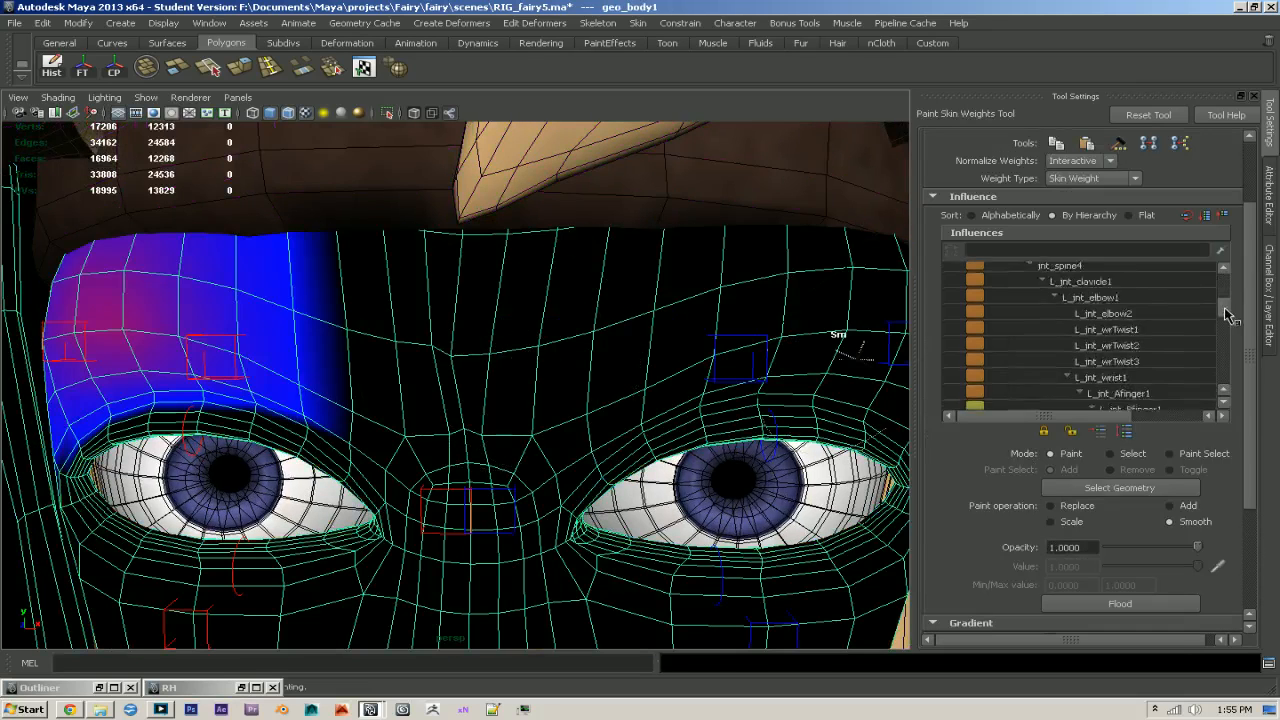
left_click(1097, 162)
left_click(1058, 196)
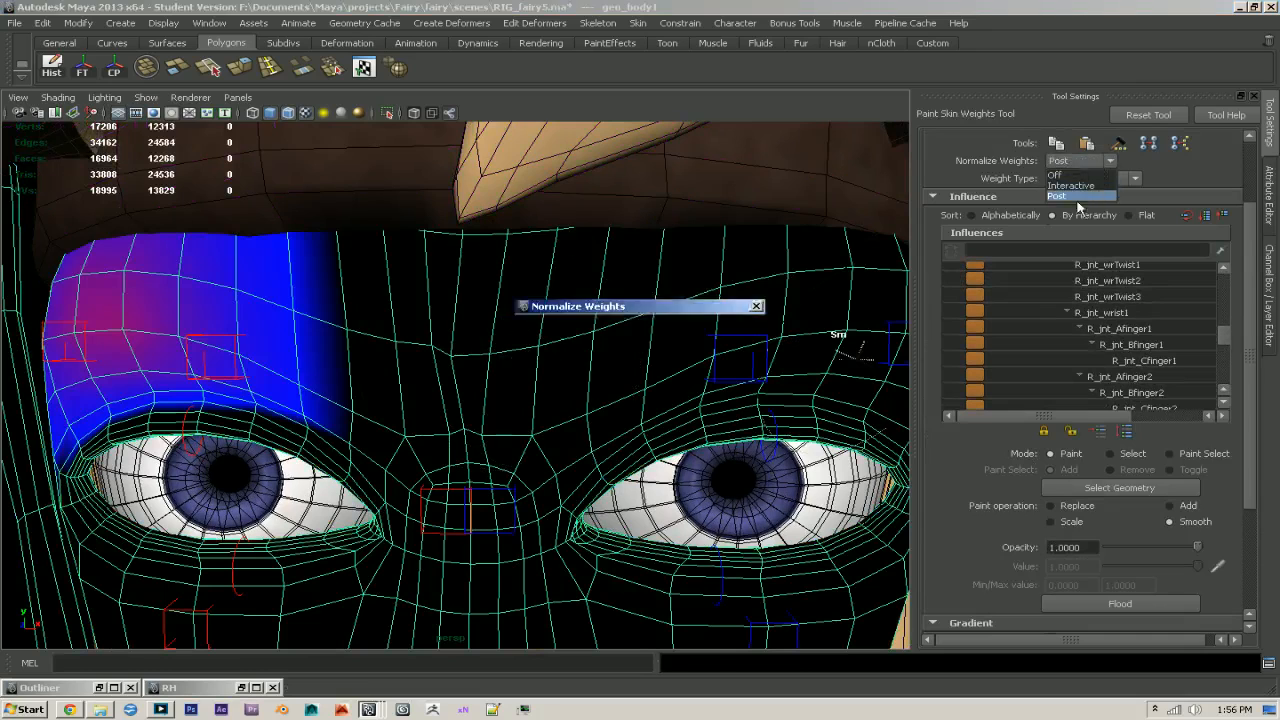
left_click(615, 364)
- Smooth the L_jnt_brow1 and R_jnt_brow1 weights across the centre of the forehead, and normalize the weights again
scroll(1222, 342, "down", 1)
scroll(1222, 342, "down", 8)
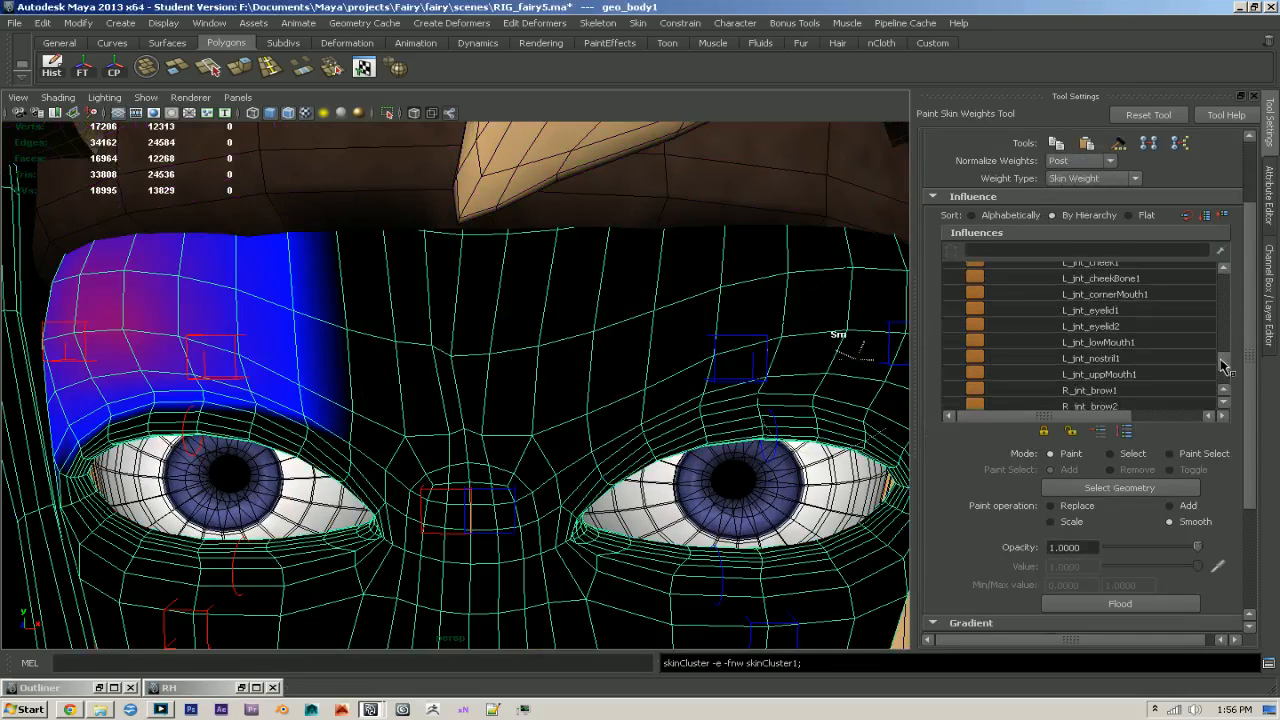
left_click(1065, 320)
mouse_move(561, 390)
left_mouse_down()
mouse_move(514, 295)
mouse_move(471, 351)
mouse_move(508, 417)
mouse_move(479, 397)
left_mouse_up()
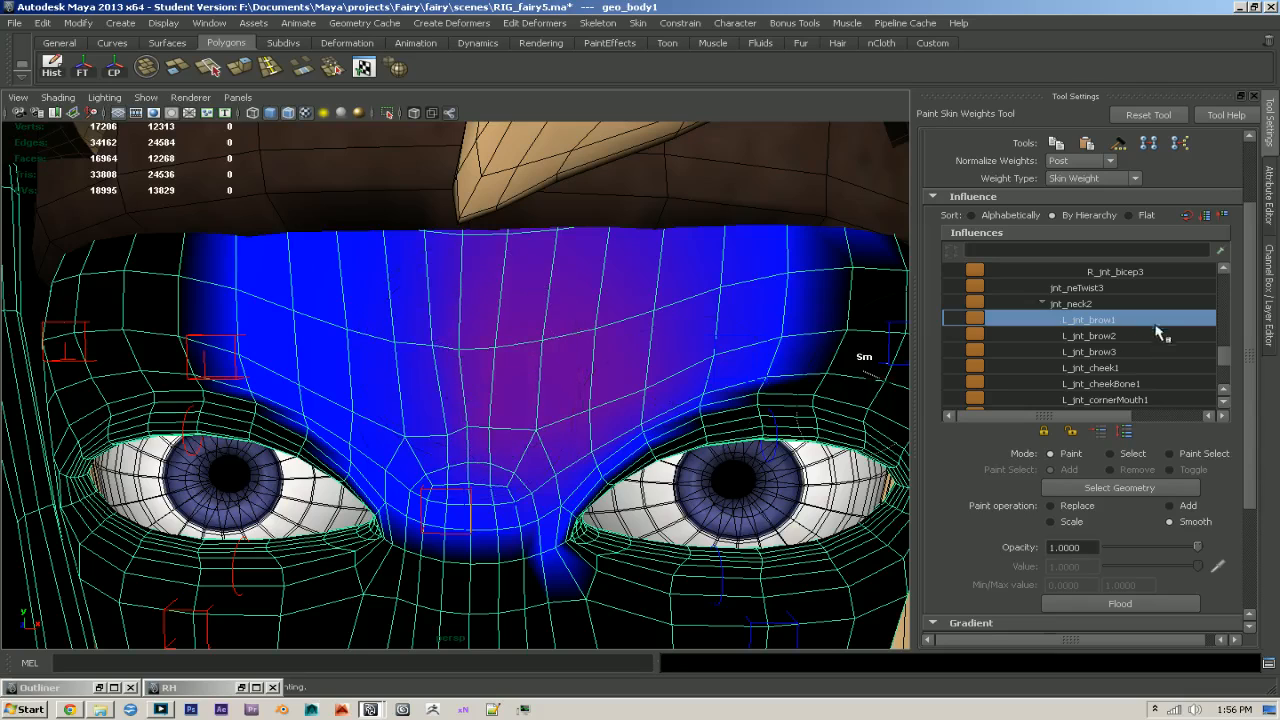
scroll(1155, 332, "down", 8)
left_click(1112, 367)
left_click_drag(463, 352, 510, 405)
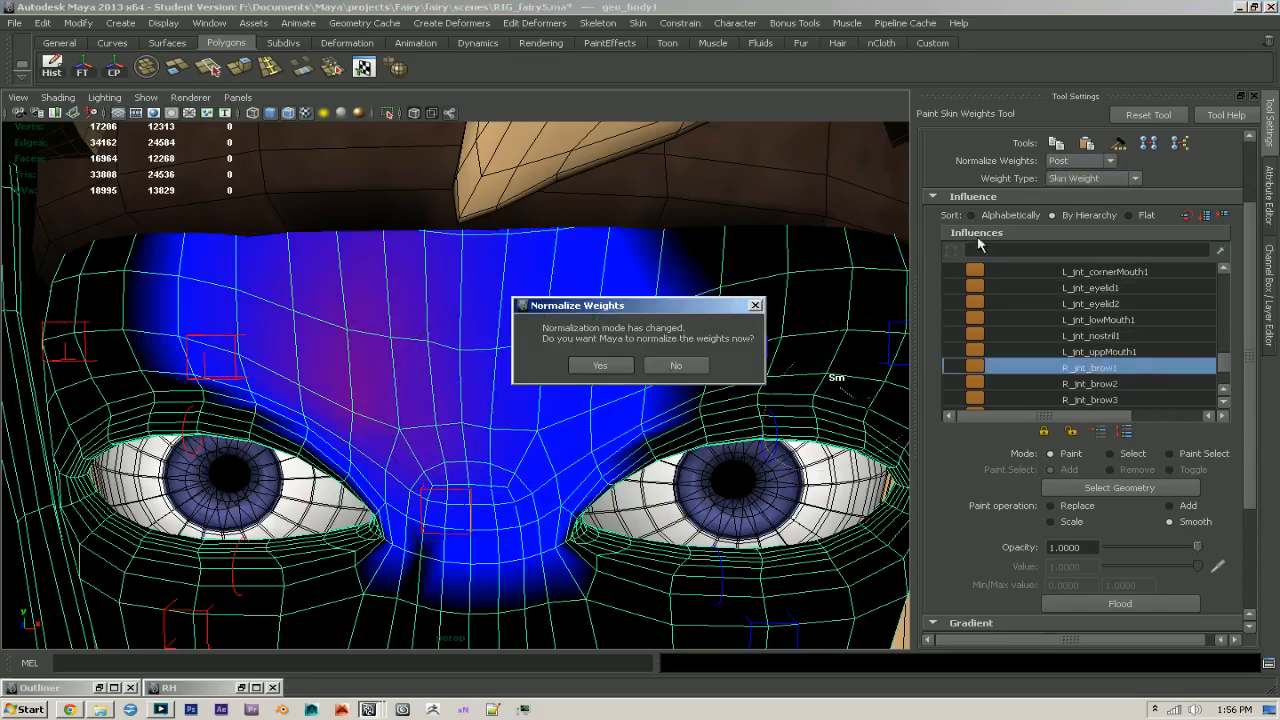
left_click(600, 366)
- Leave weight painting, clear the selection and turn off the wireframe overlay on the shaded face
scroll(630, 365, "down", 4)
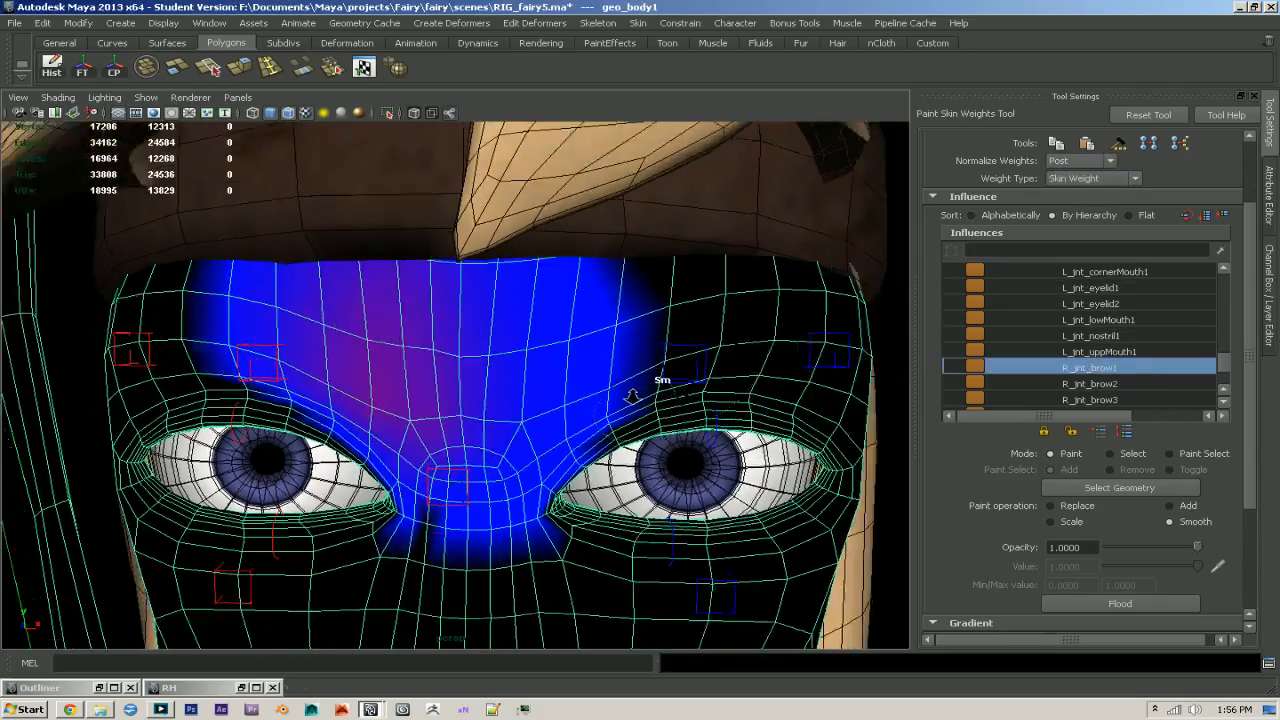
mouse_move(643, 370)
left_mouse_down("alt")
mouse_move(777, 373)
mouse_move(685, 398)
mouse_move(609, 338)
left_mouse_up("alt")
key("q")
left_click(817, 391)
left_click(290, 118)
mouse_move(438, 318)
left_mouse_down("alt")
mouse_move(569, 314)
mouse_move(405, 345)
left_mouse_up("alt")
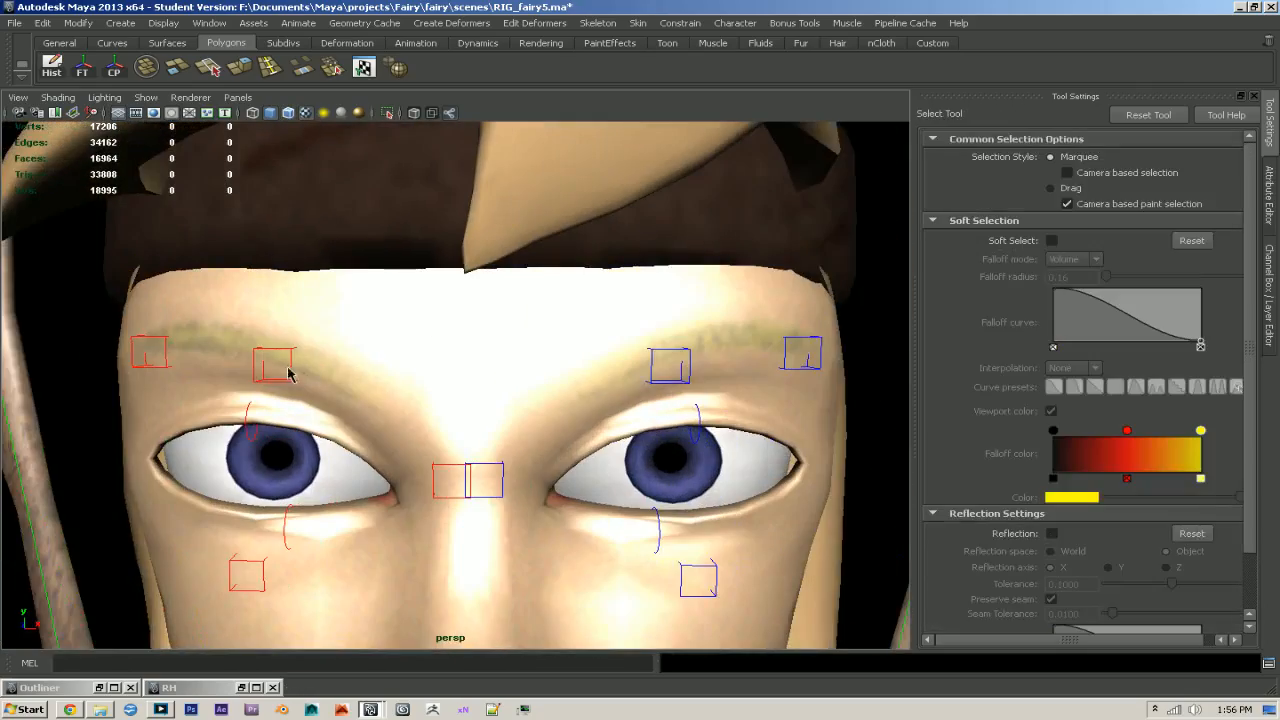
- Lower the middle brow controls of both sides onto the upper eyelids and check the deformation from several angles
left_click(671, 382)
key("w")
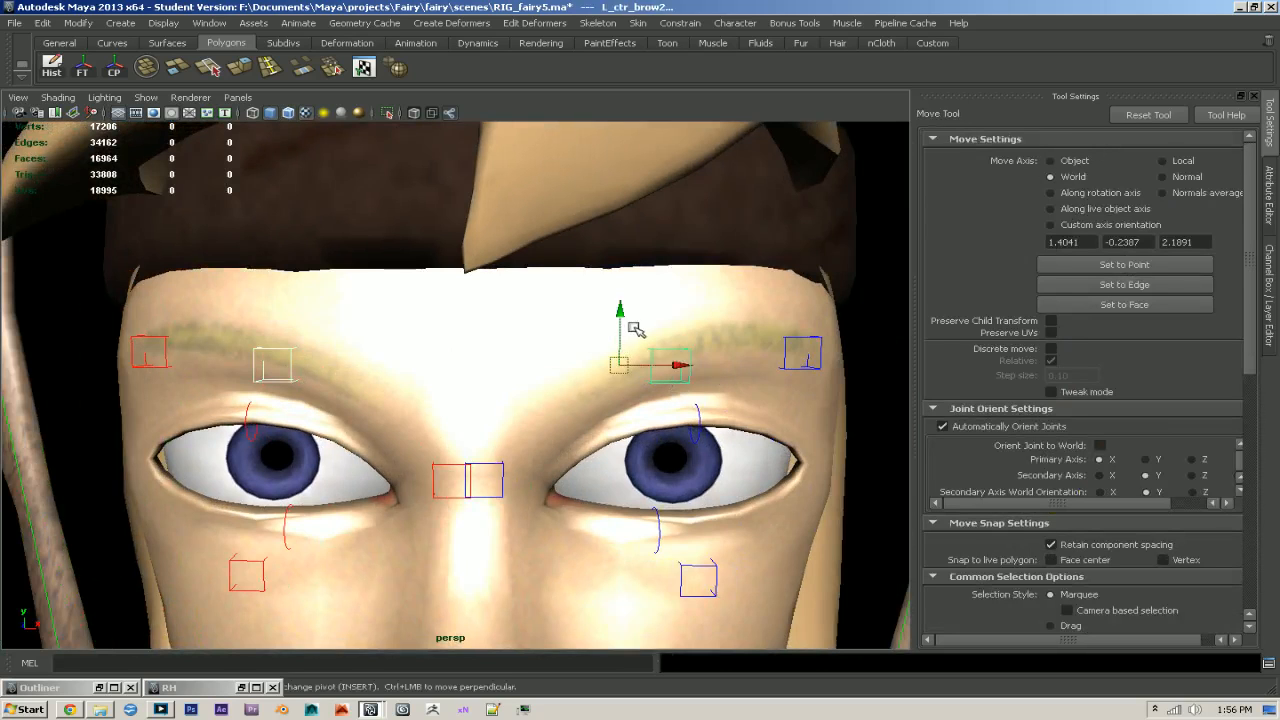
left_click_drag(618, 334, 680, 400)
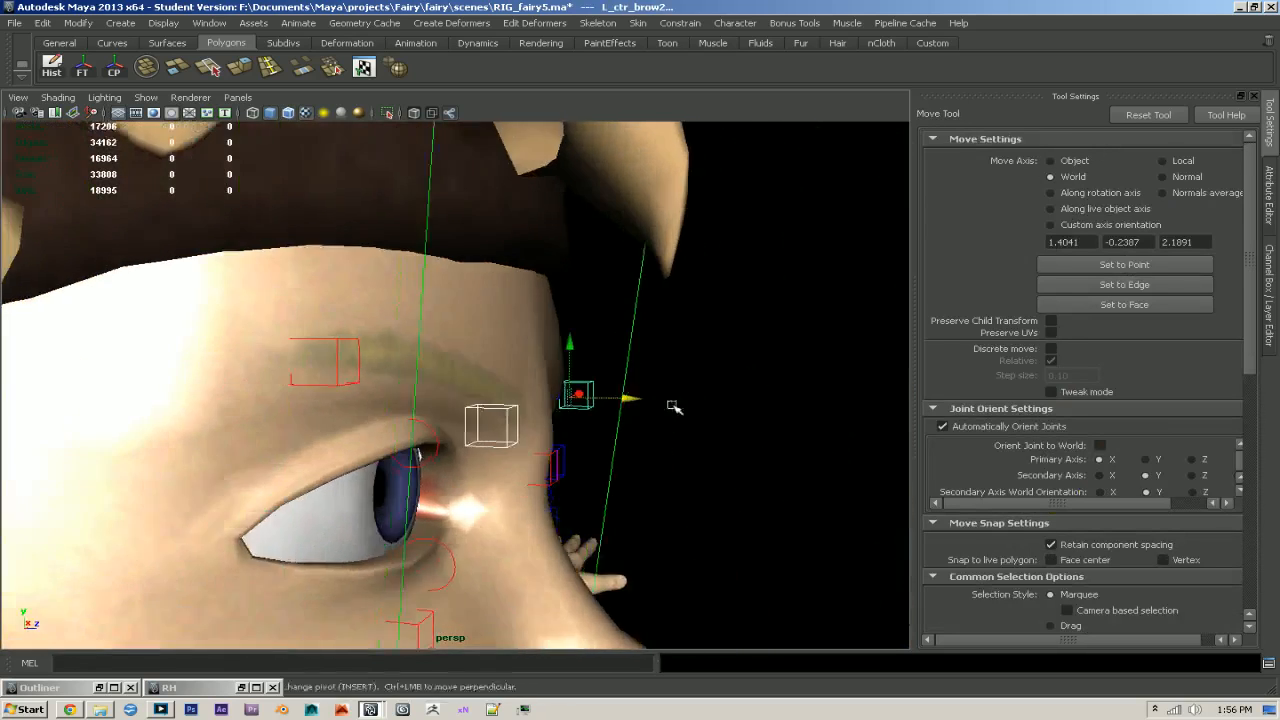
left_click_drag(572, 353, 903, 452)
scroll(494, 348, "down", 3)
scroll(494, 348, "down", 5)
scroll(594, 406, "up", 5)
- Raise both inner brow controls together from the nose bridge to the edge of the headband to test the forehead
key("q")
left_click(537, 439)
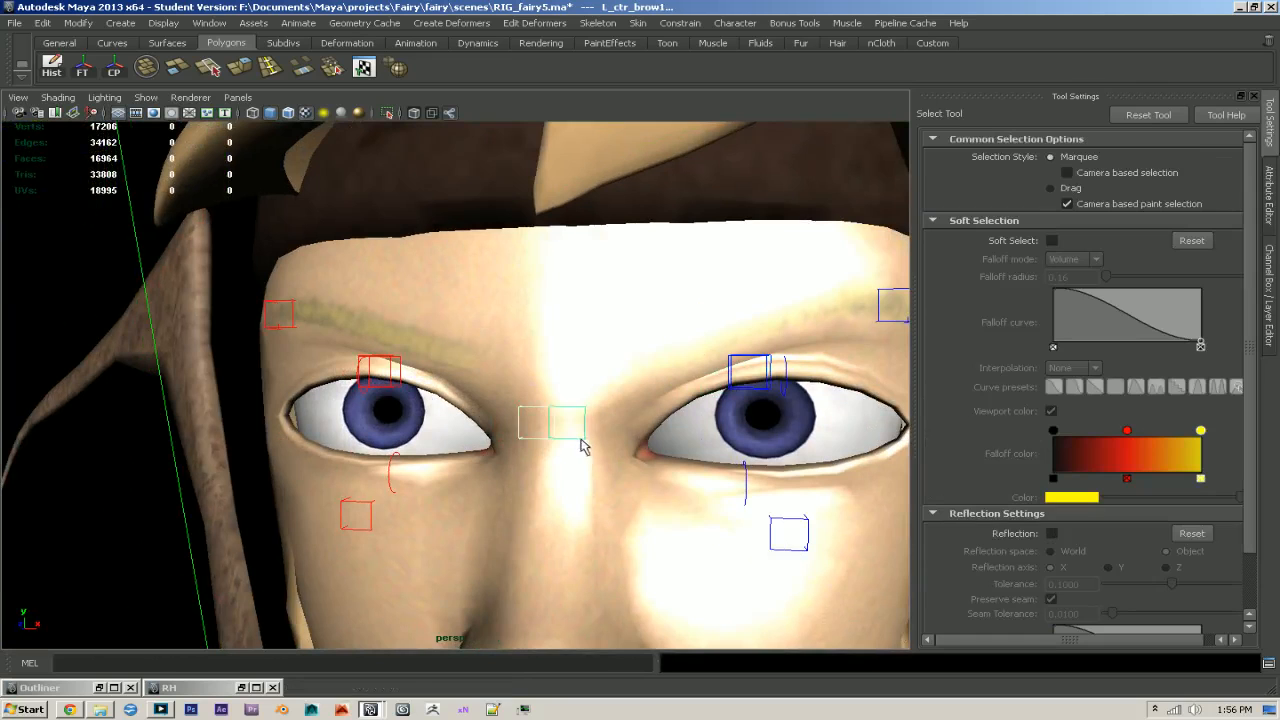
key("w")
left_click_drag(571, 405, 596, 228)
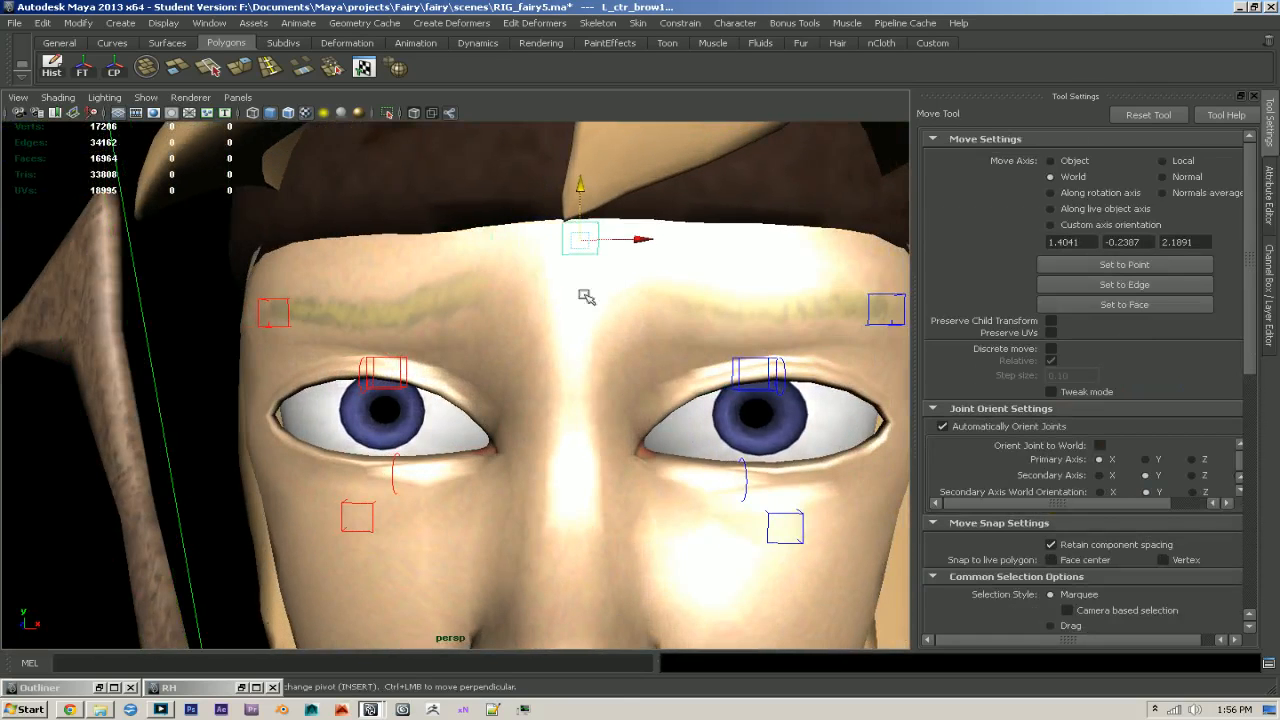
- Raise both middle brow controls above the eyebrows and check the raised-brow expression
left_click(410, 376)
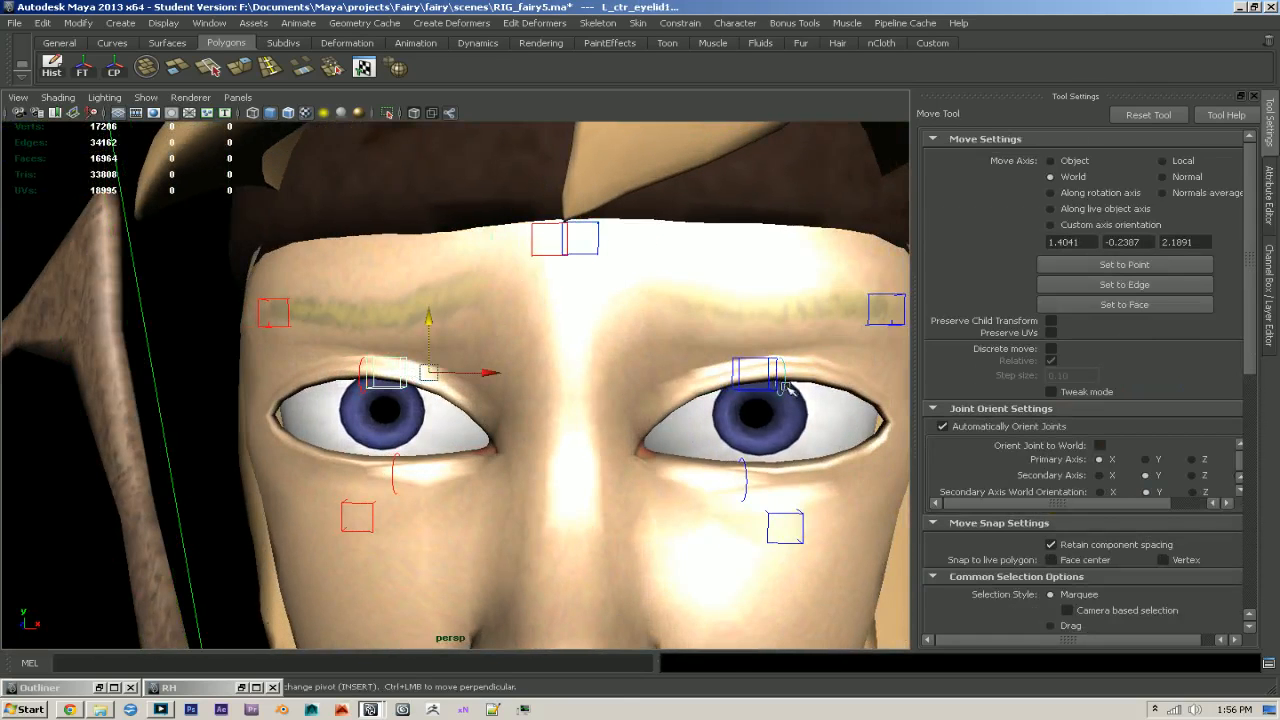
left_click(749, 366)
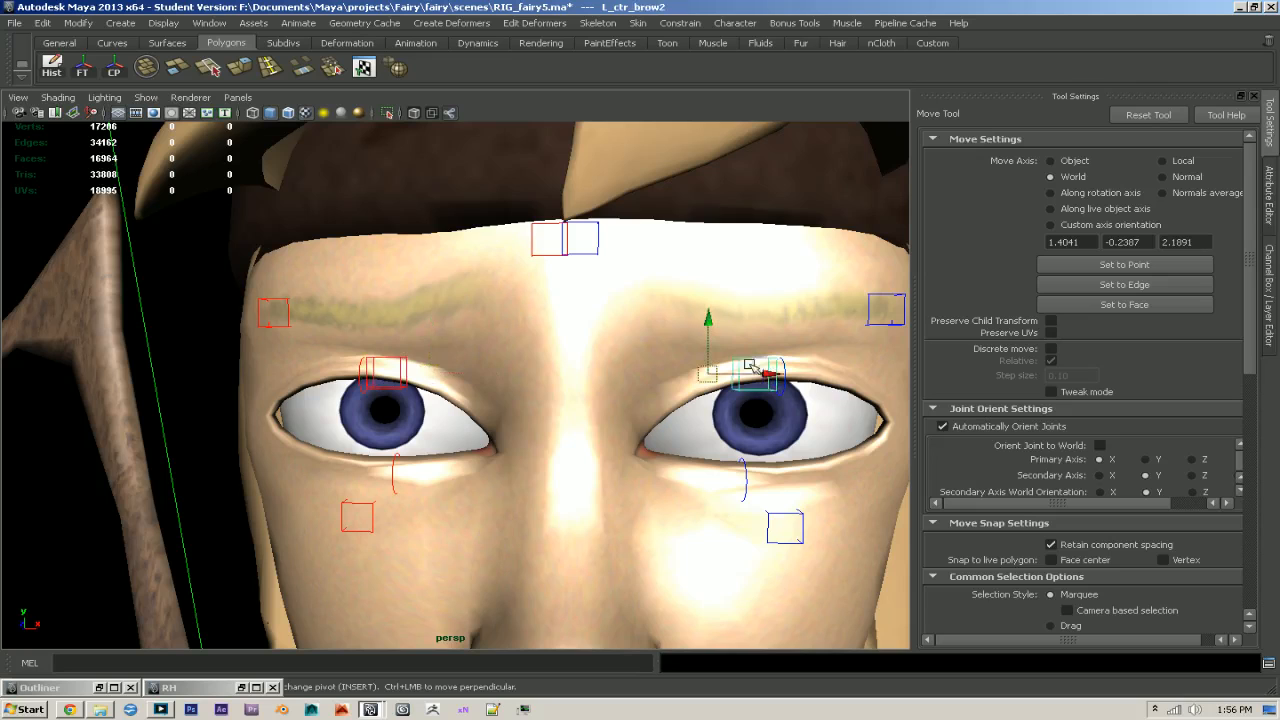
left_click(400, 368)
left_click_drag(435, 344, 440, 222)
mouse_move(610, 280)
left_mouse_down("alt")
mouse_move(729, 280)
mouse_move(620, 283)
left_mouse_up("alt")
right_click_drag(620, 283, 507, 271, "alt")
- Reset the translation and rotation of the inner and middle brow controls on both sides to 0
key("q")
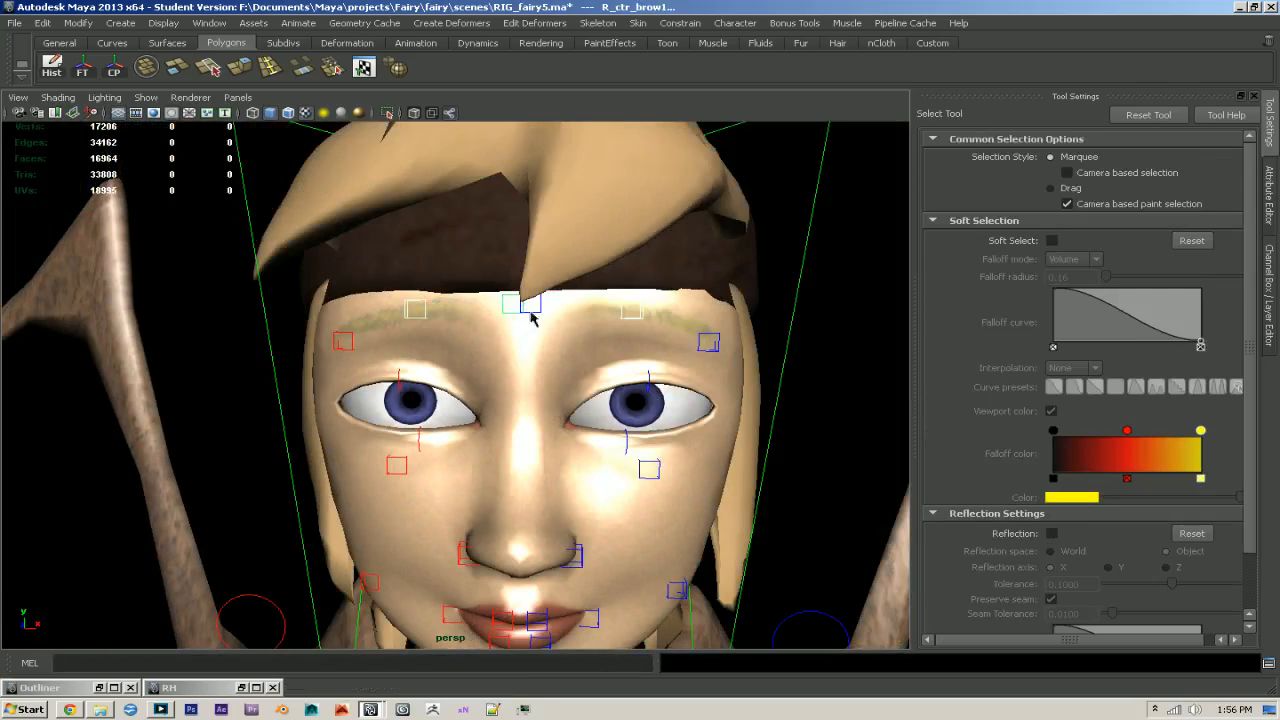
left_click(1270, 300)
left_click_drag(1215, 161, 1233, 218)
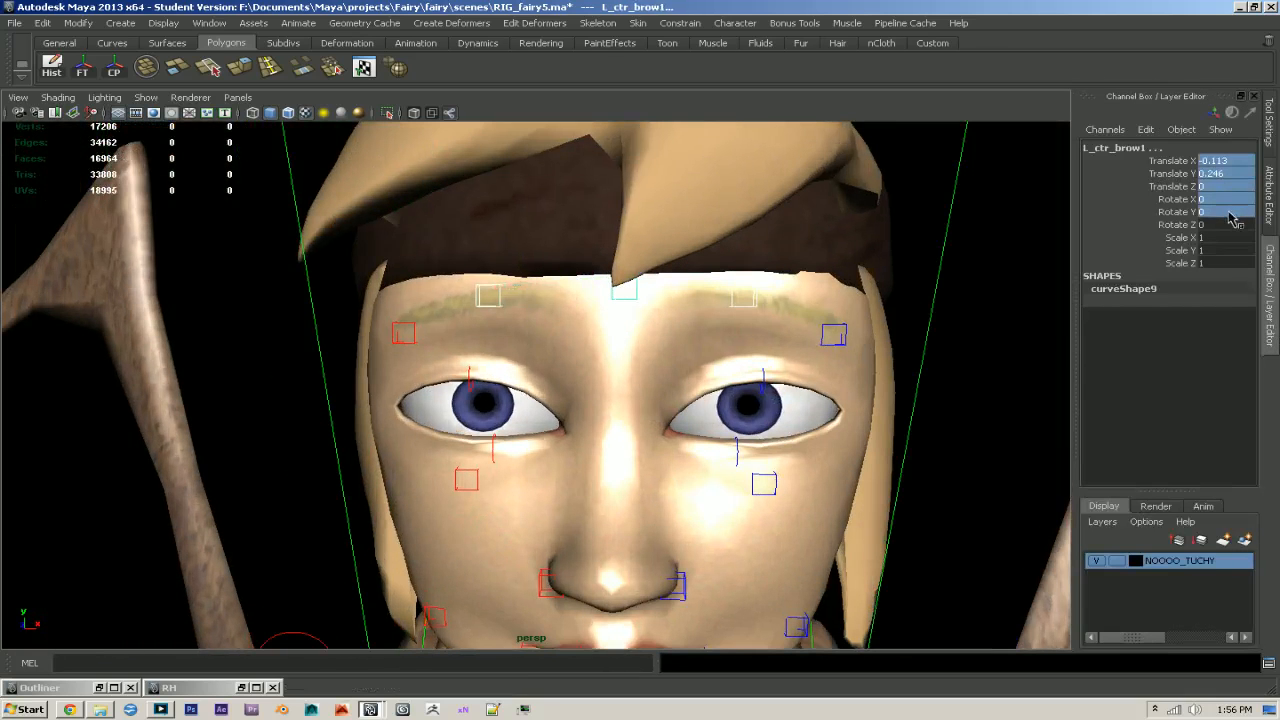
key("Return")
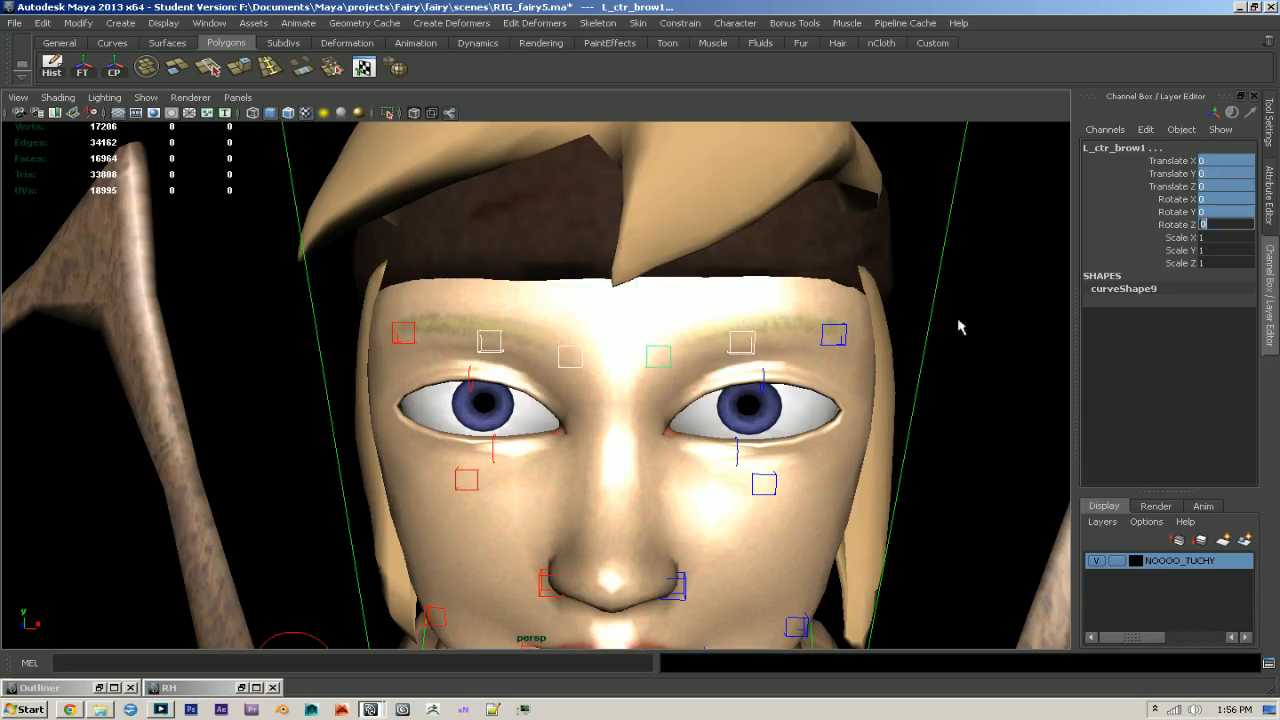
left_click(995, 333)
- Zero the translation and rotation channels of the outer brow controls and clear the selection
left_click(815, 346)
left_click(836, 343)
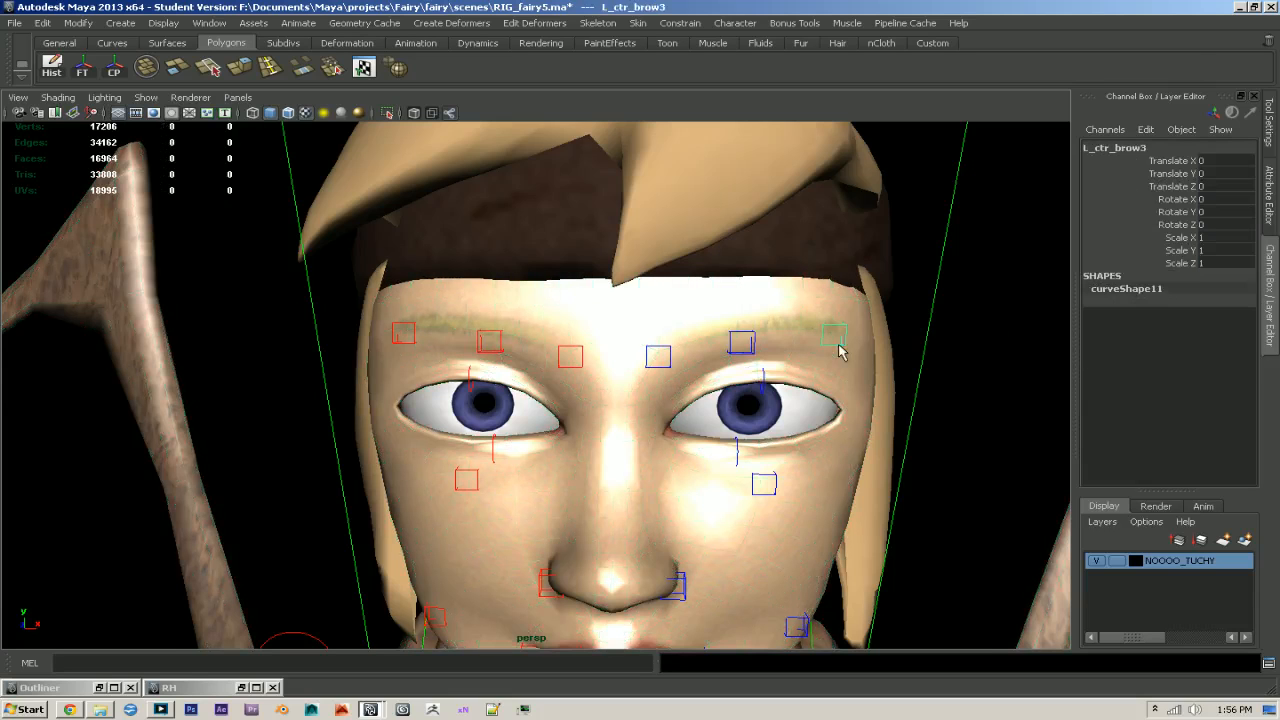
left_click_drag(1221, 165, 1217, 227)
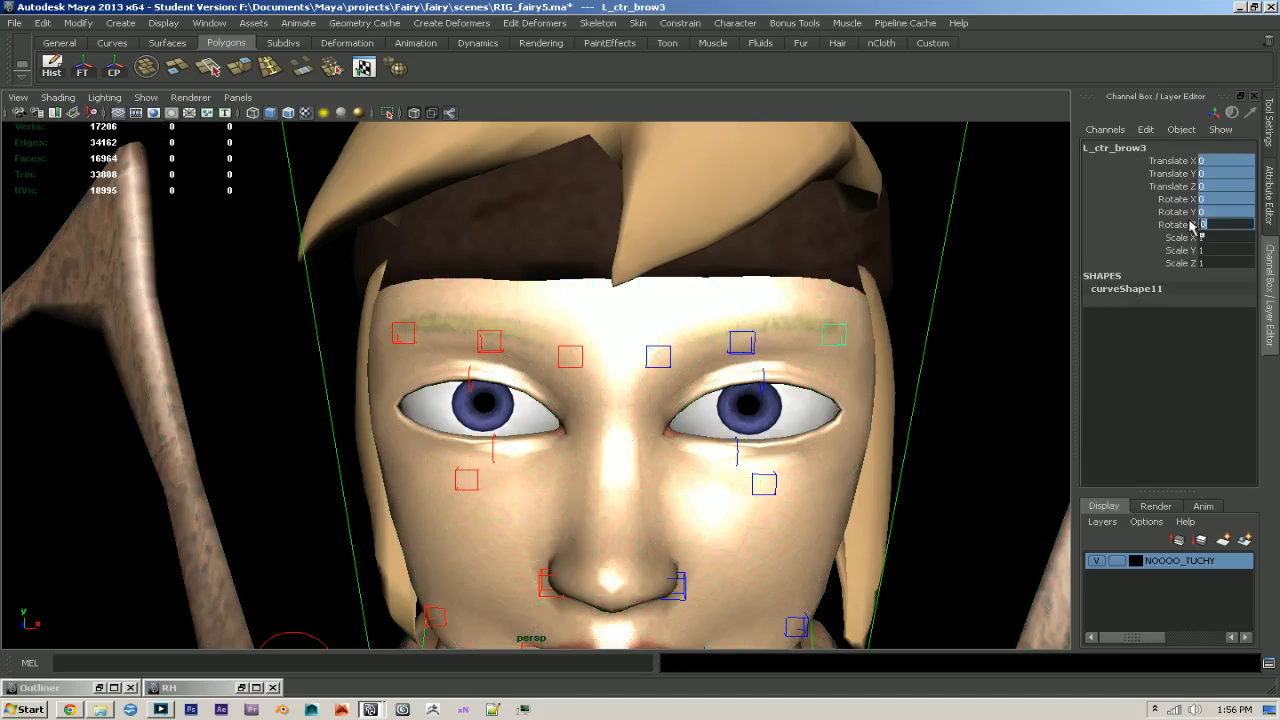
left_click(401, 345)
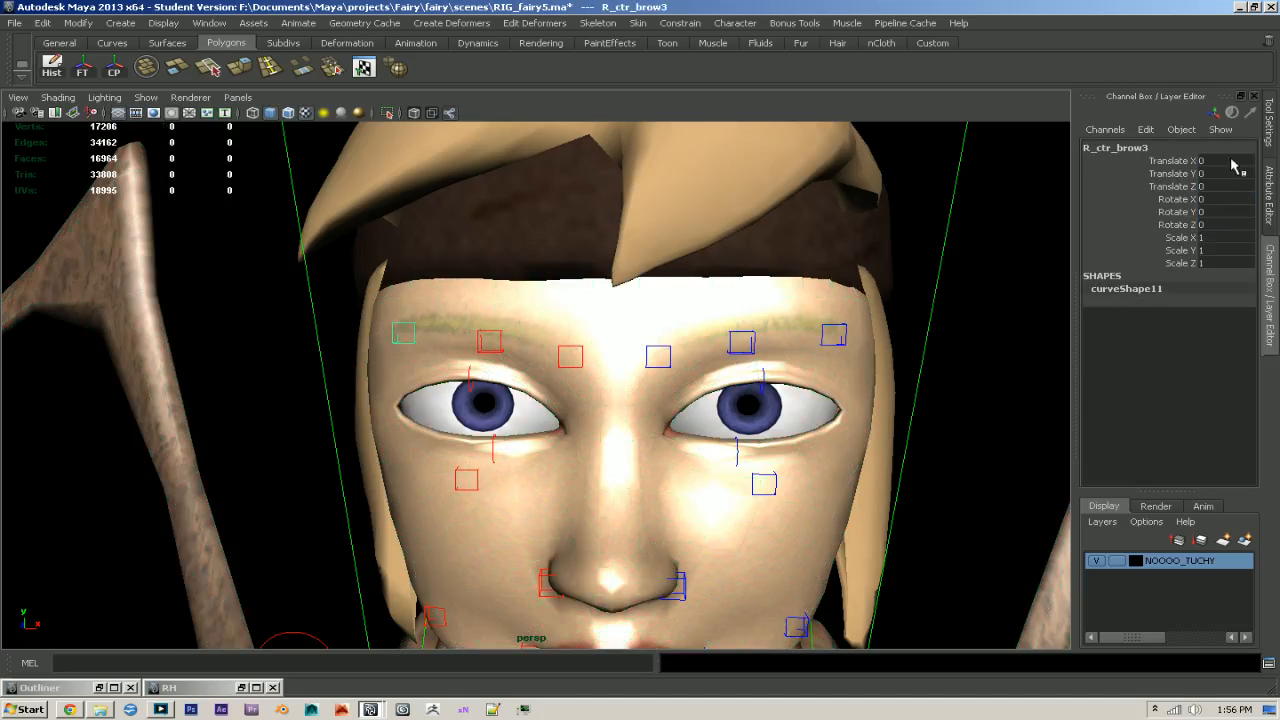
right_click_drag(836, 377, 732, 320, "alt")
left_click_drag(732, 320, 708, 310, "alt")
left_click(904, 340)
right_click_drag(904, 340, 772, 344, "alt")
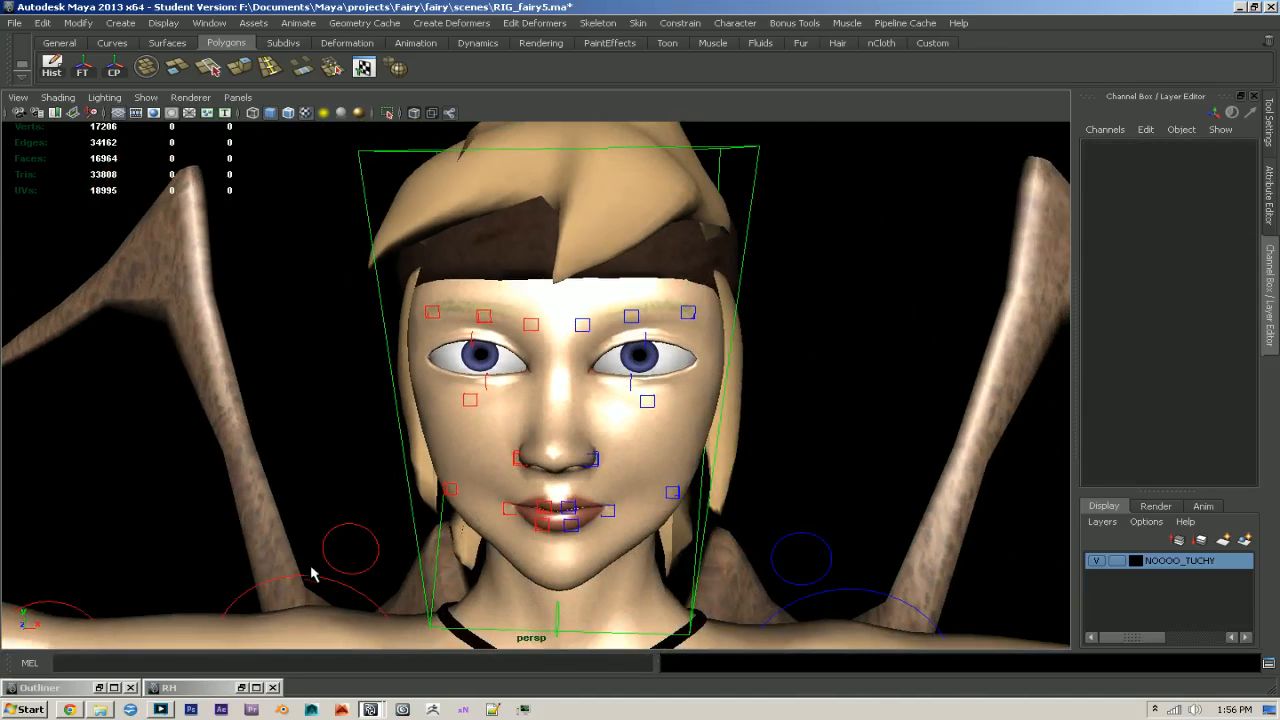
- Restore the Rig Helper window, place it beside the face and save the scene
left_click(241, 687)
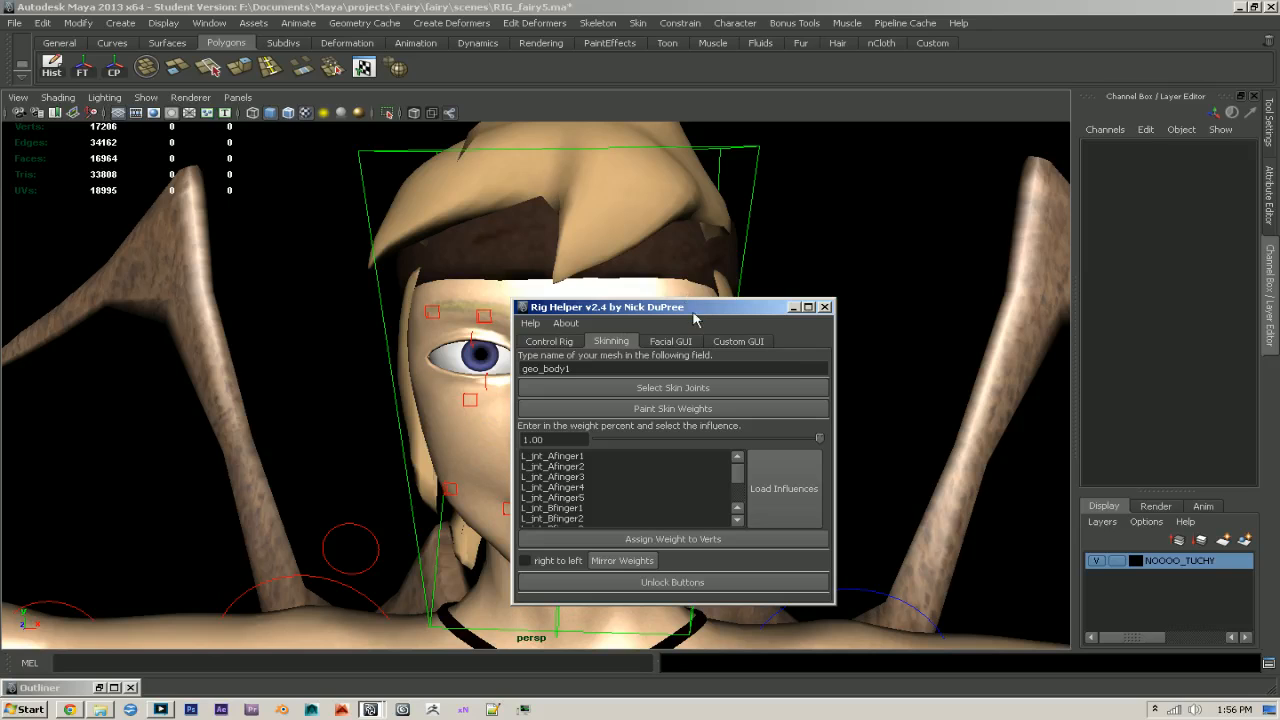
left_click_drag(687, 308, 209, 243)
right_click_drag(455, 327, 765, 404, "alt")
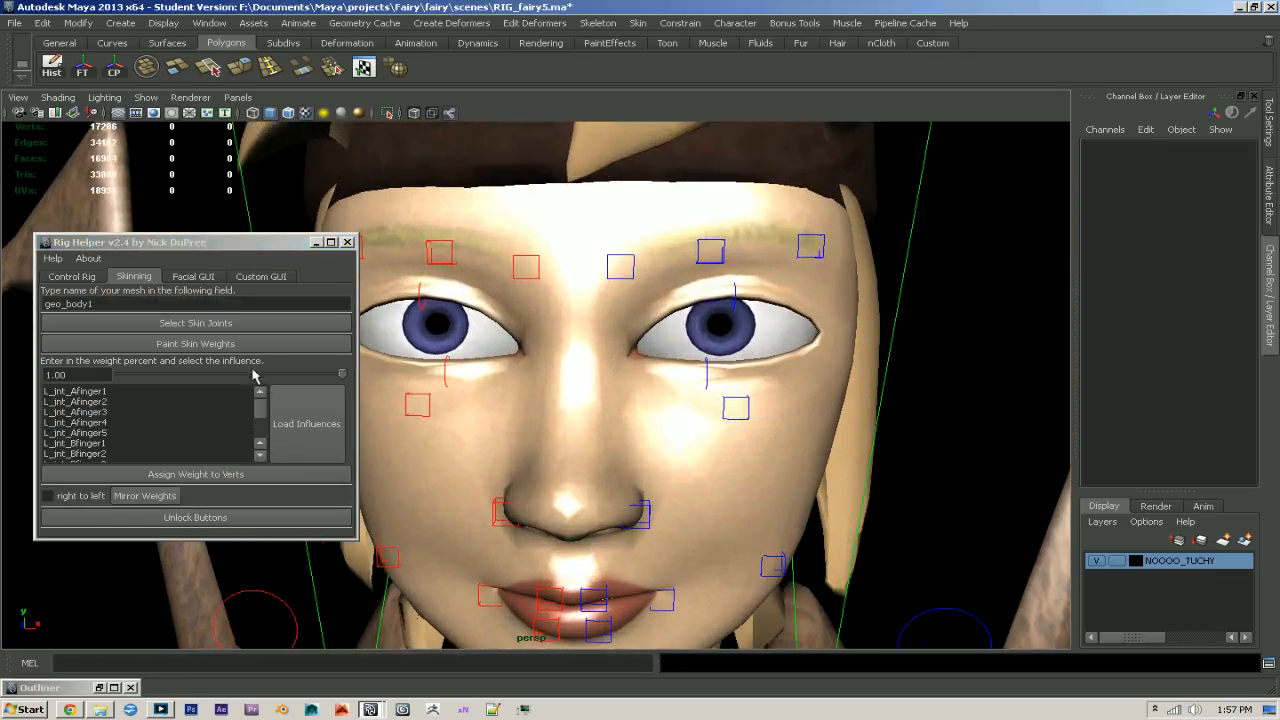
middle_click_drag(720, 387, 751, 331, "alt")
key("ctrl+s")
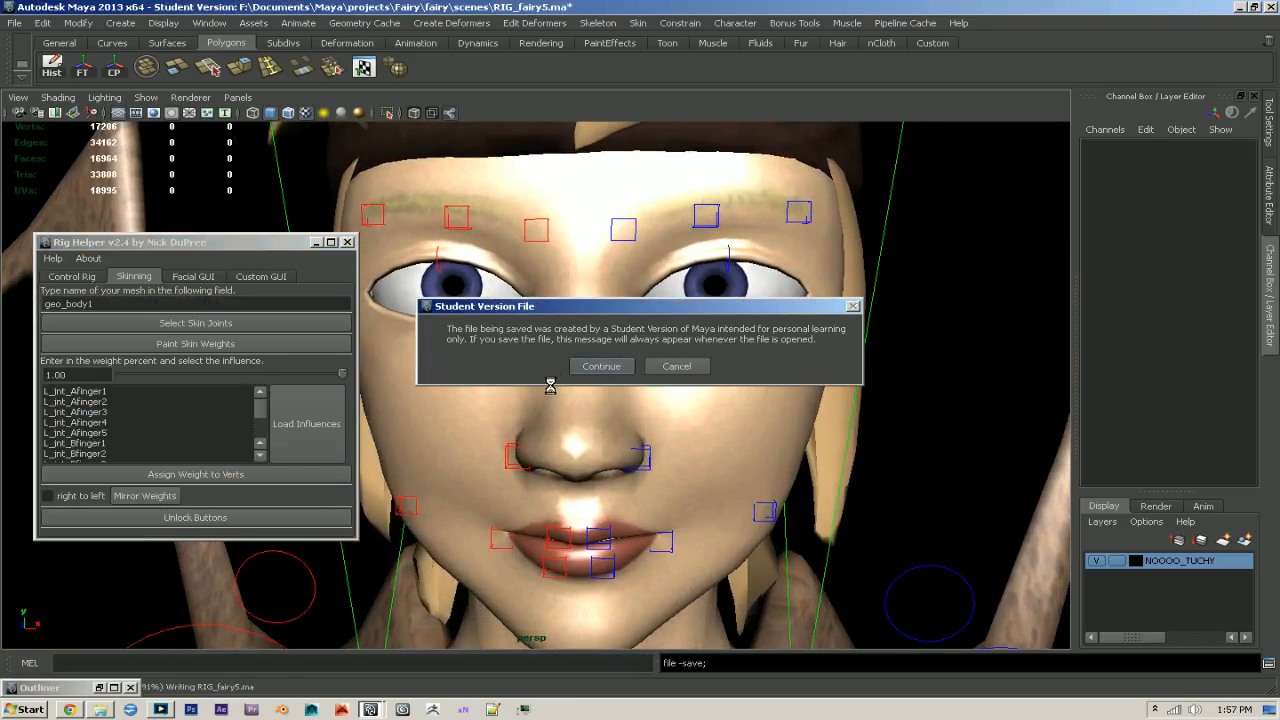
- Select the left upper eyelid control, display the time slider and key the control's rest pose at frame 1
middle_click_drag(861, 316, 783, 380, "alt")
right_click_drag(783, 380, 911, 405, "alt")
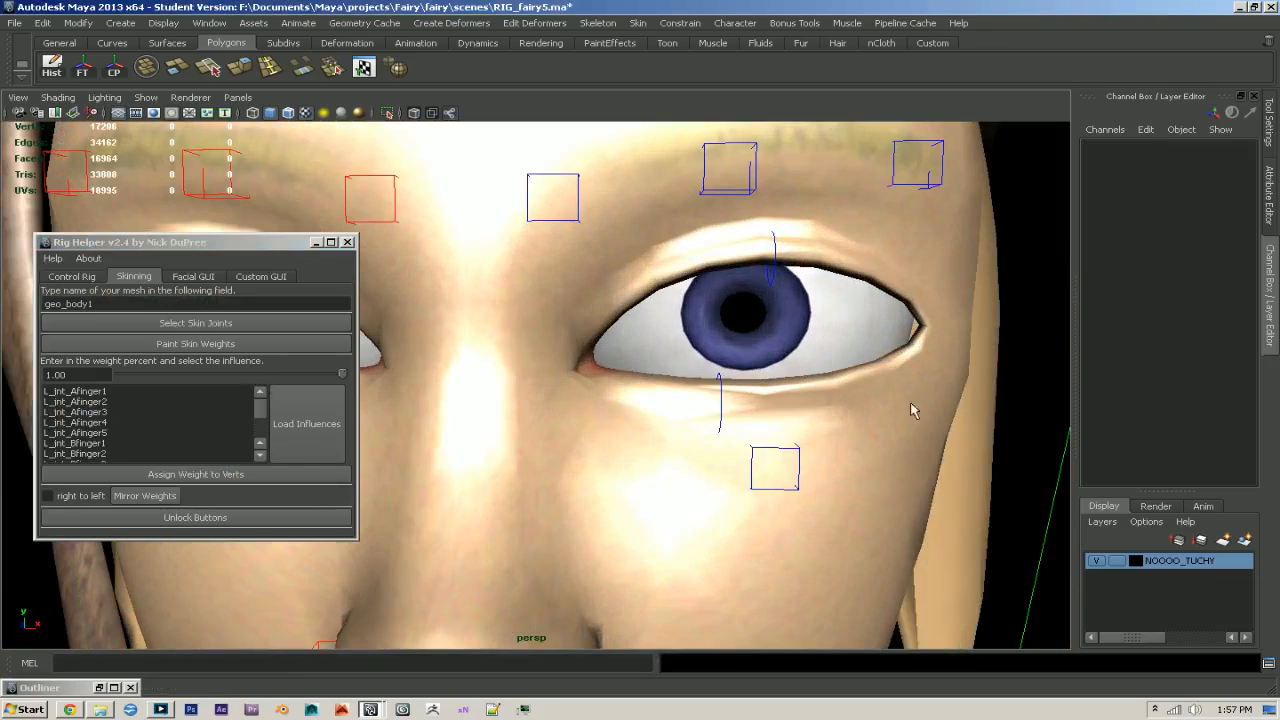
left_click(775, 250)
middle_click_drag(803, 283, 760, 370, "alt")
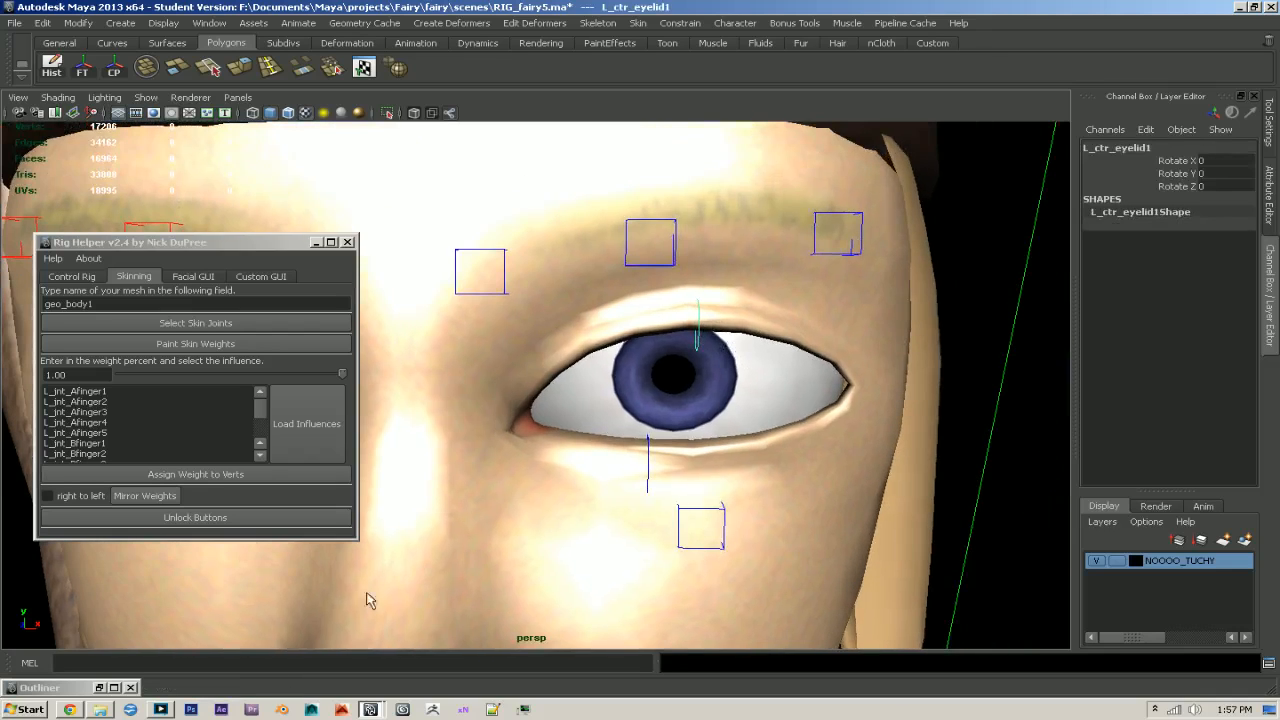
left_click(475, 645)
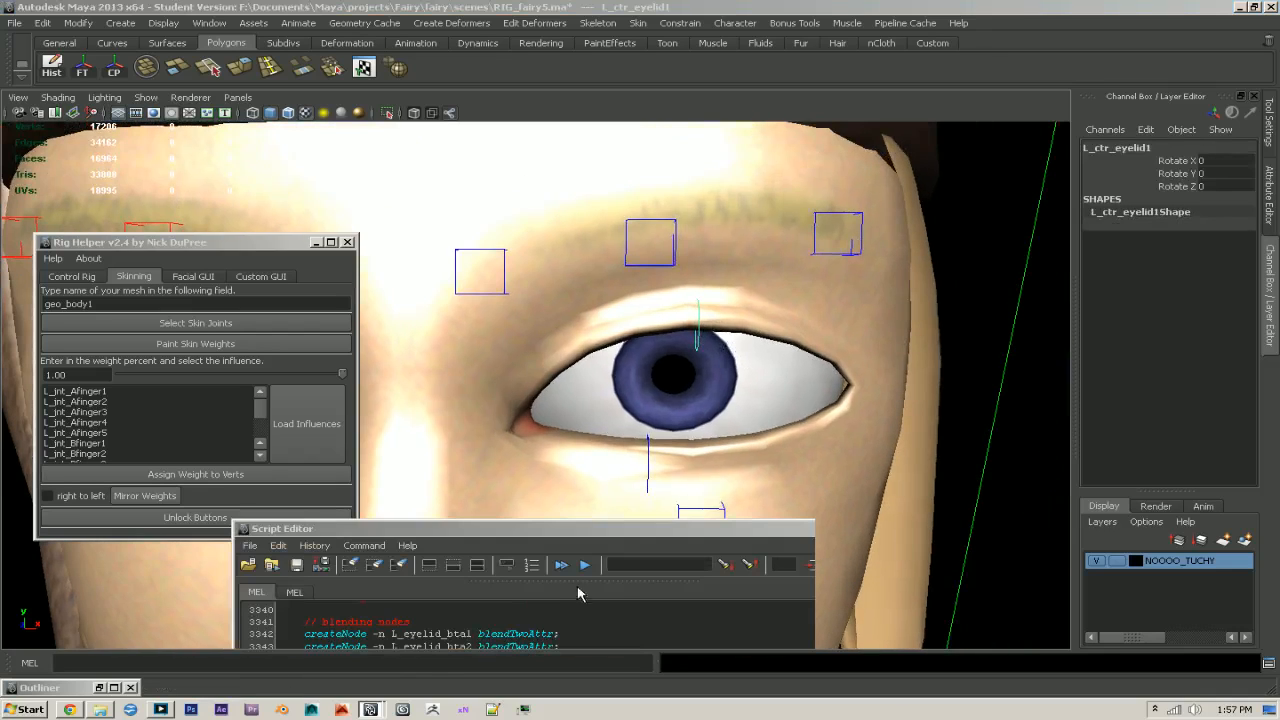
left_click(638, 615)
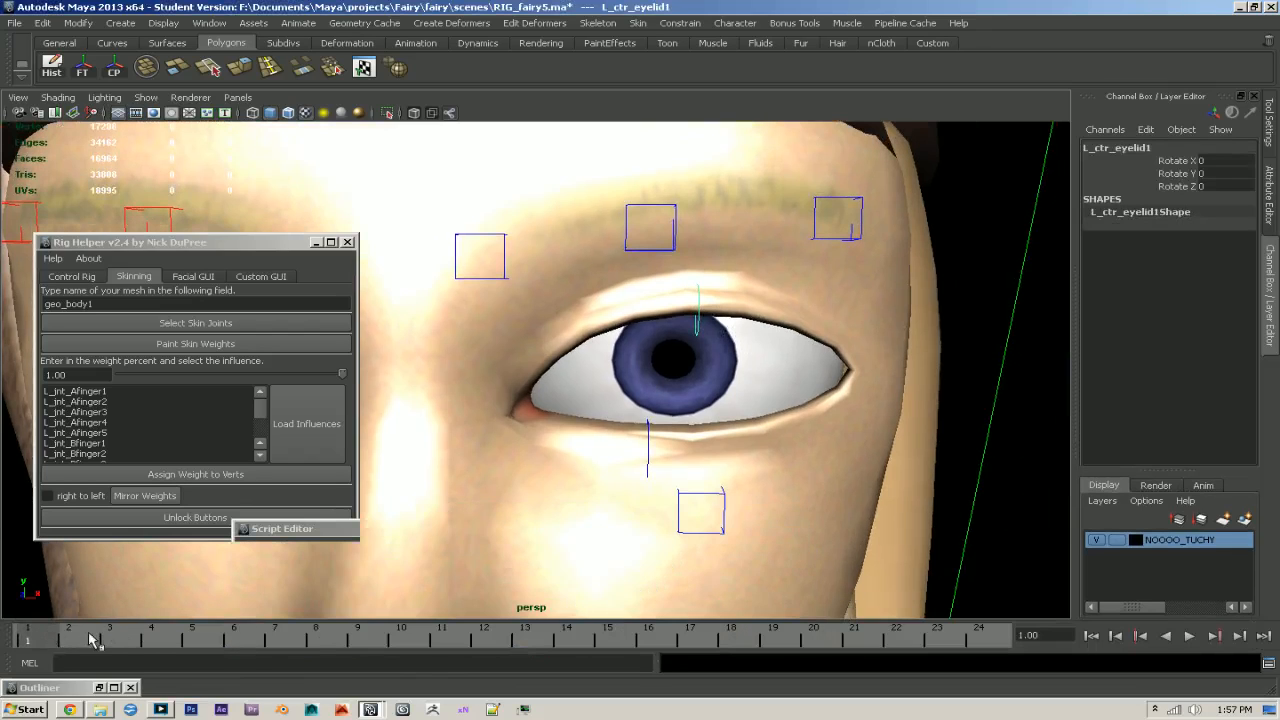
key("s")
- At frame 24, rotate the left upper eyelid control down about 38 degrees in Z, and scrub through the keyed motion
left_click(985, 640)
key("e")
left_click_drag(668, 307, 668, 354)
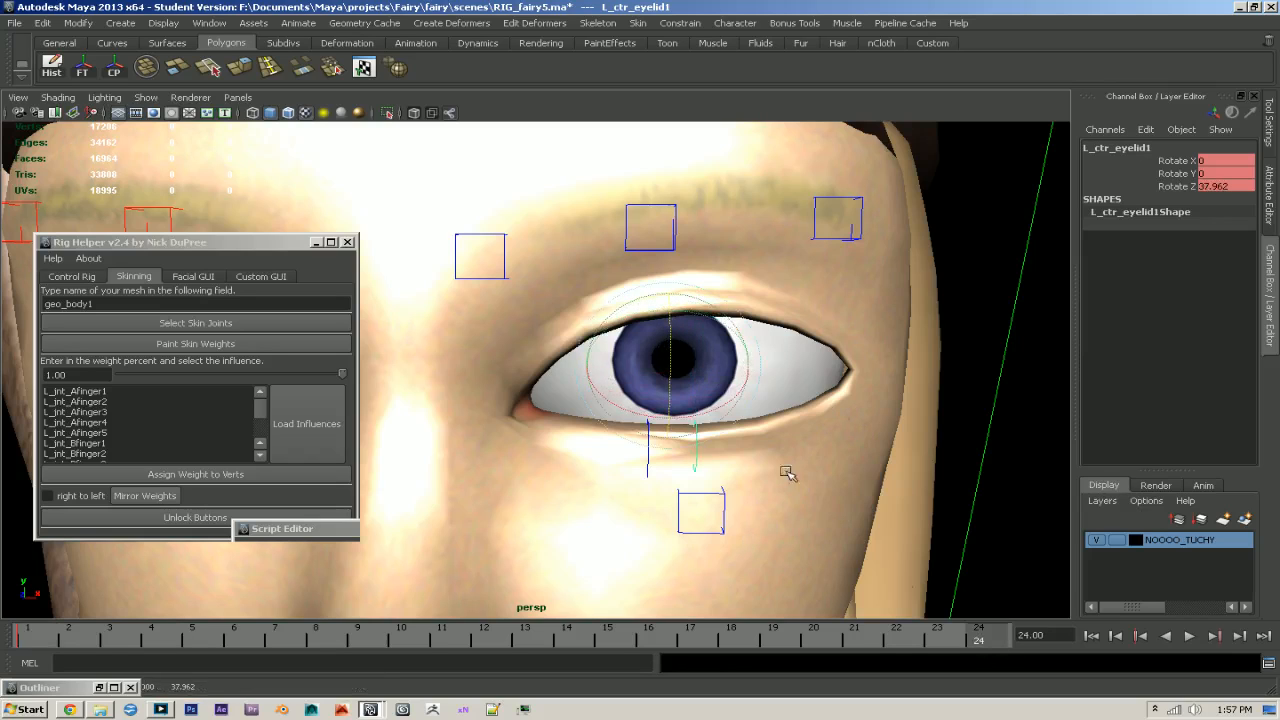
left_click(274, 636)
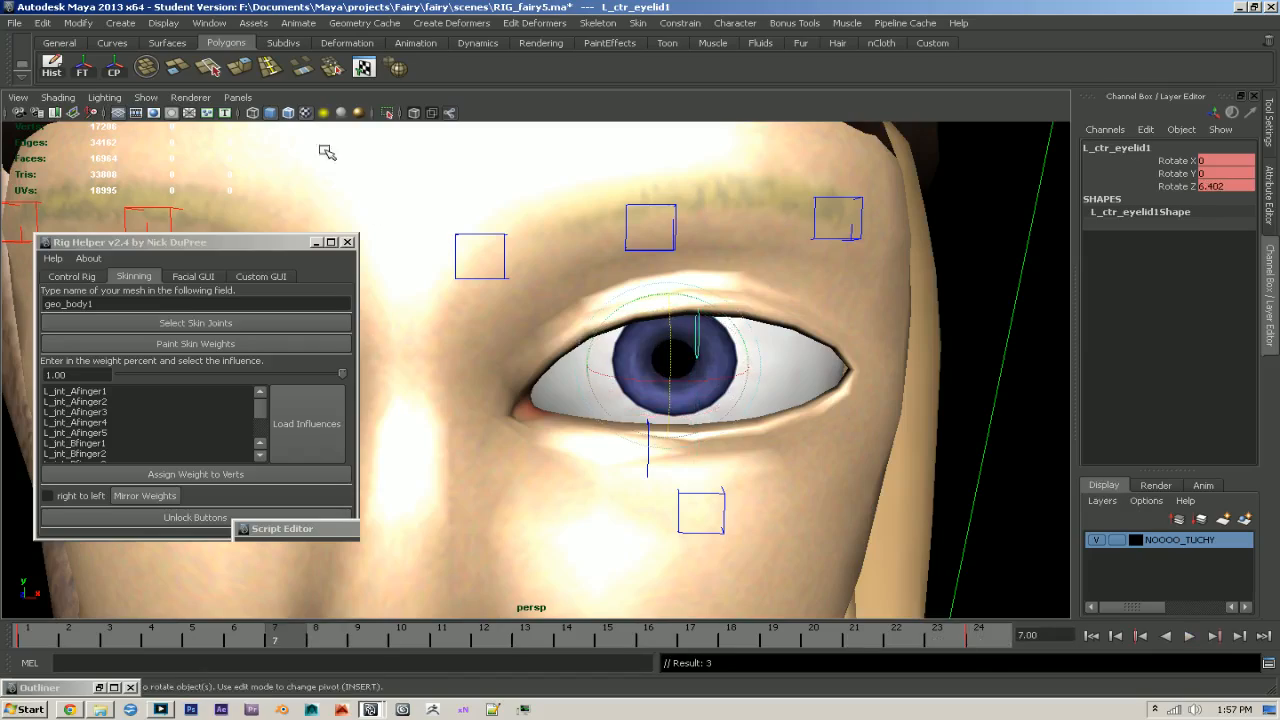
- Turn on the wireframe overlay, return to frame 1 and select four vertices at the middle of the left upper eyelid's rim
left_click(288, 112)
left_click_drag(372, 637, 12, 616)
right_click_drag(794, 494, 912, 518, "alt")
middle_click_drag(912, 518, 823, 577, "alt")
left_click_drag(822, 577, 606, 370, "alt")
right_click_drag(558, 376, 532, 375)
right_click_drag(534, 376, 729, 494, "alt")
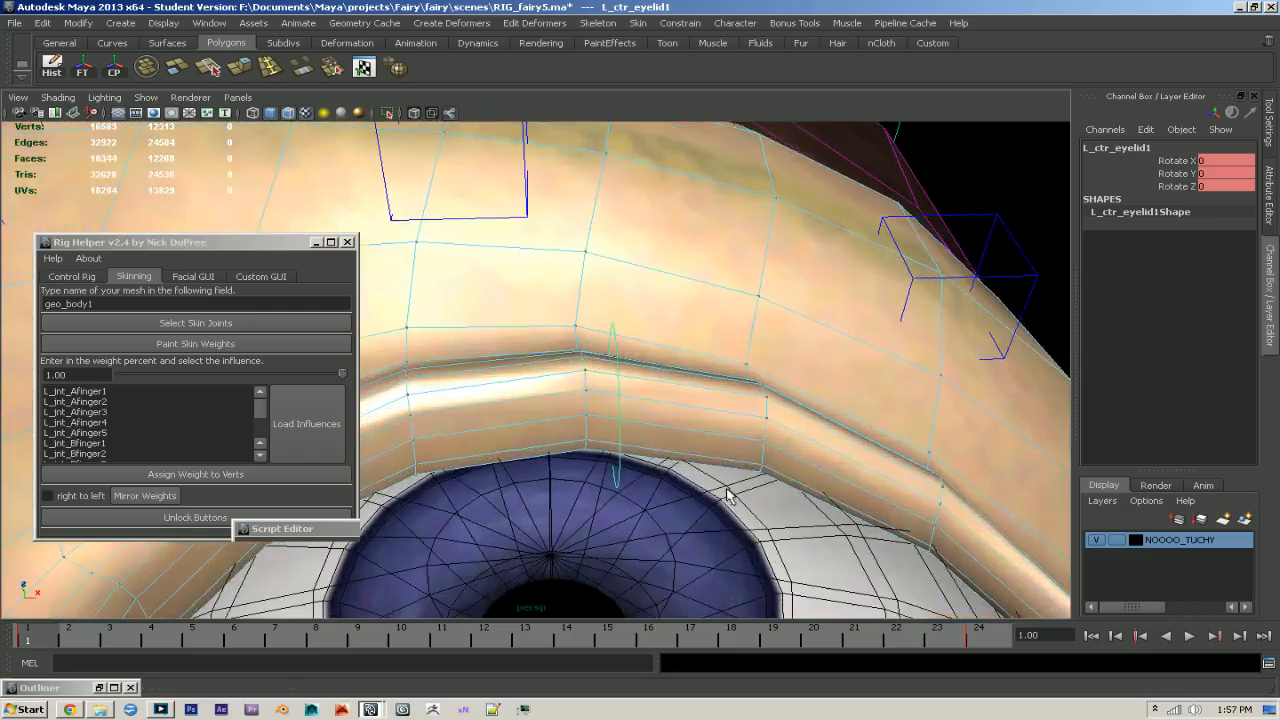
left_click_drag(729, 494, 603, 440, "alt")
left_click(588, 428)
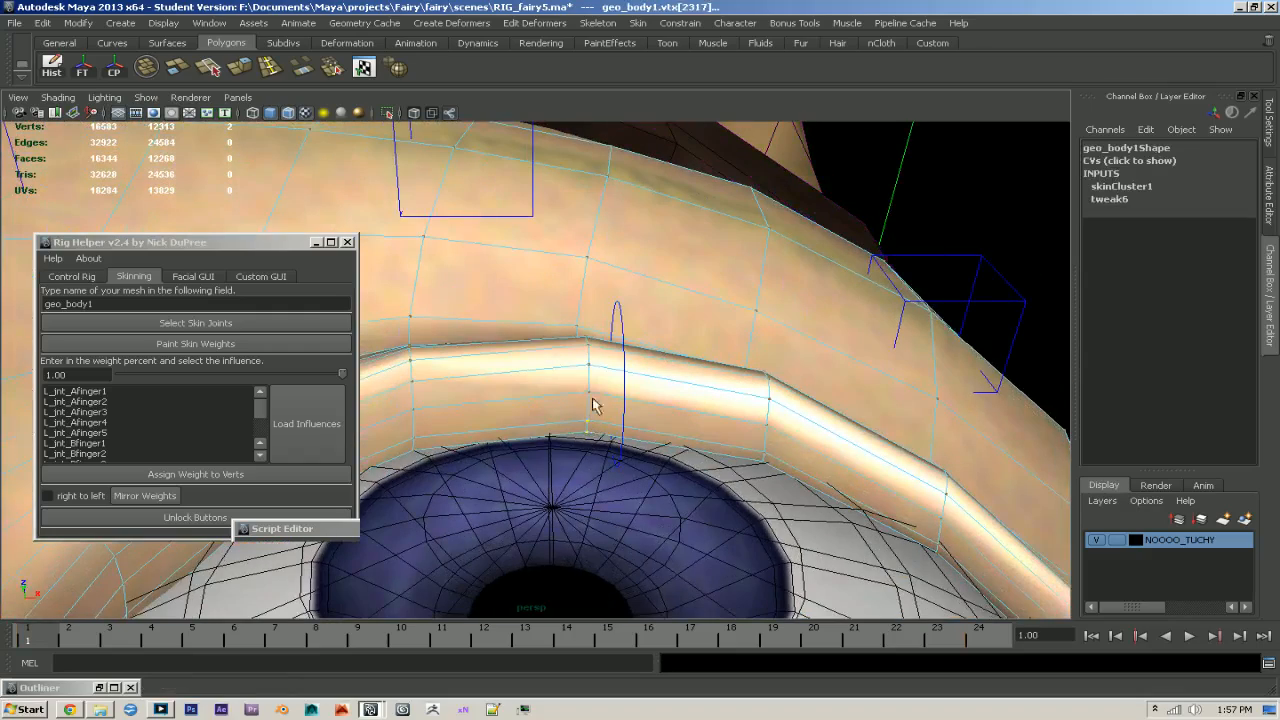
left_click_drag(588, 398, 705, 414, "alt")
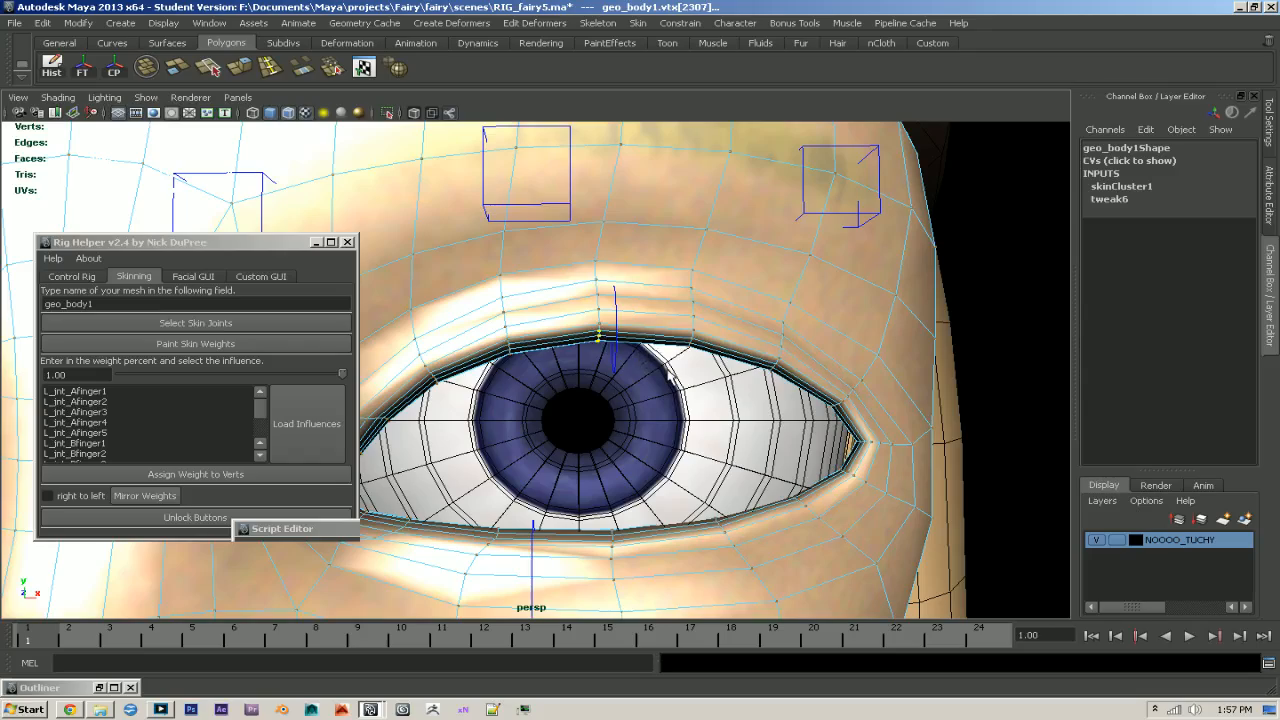
- Choose L_jnt_eyelid1 as the Rig Helper influence for the selected upper eyelid rim vertices and return the timeline to frame 1
left_click_drag(670, 383, 629, 389, "alt")
right_click_drag(629, 389, 627, 364, "alt")
middle_click_drag(627, 364, 713, 333, "alt")
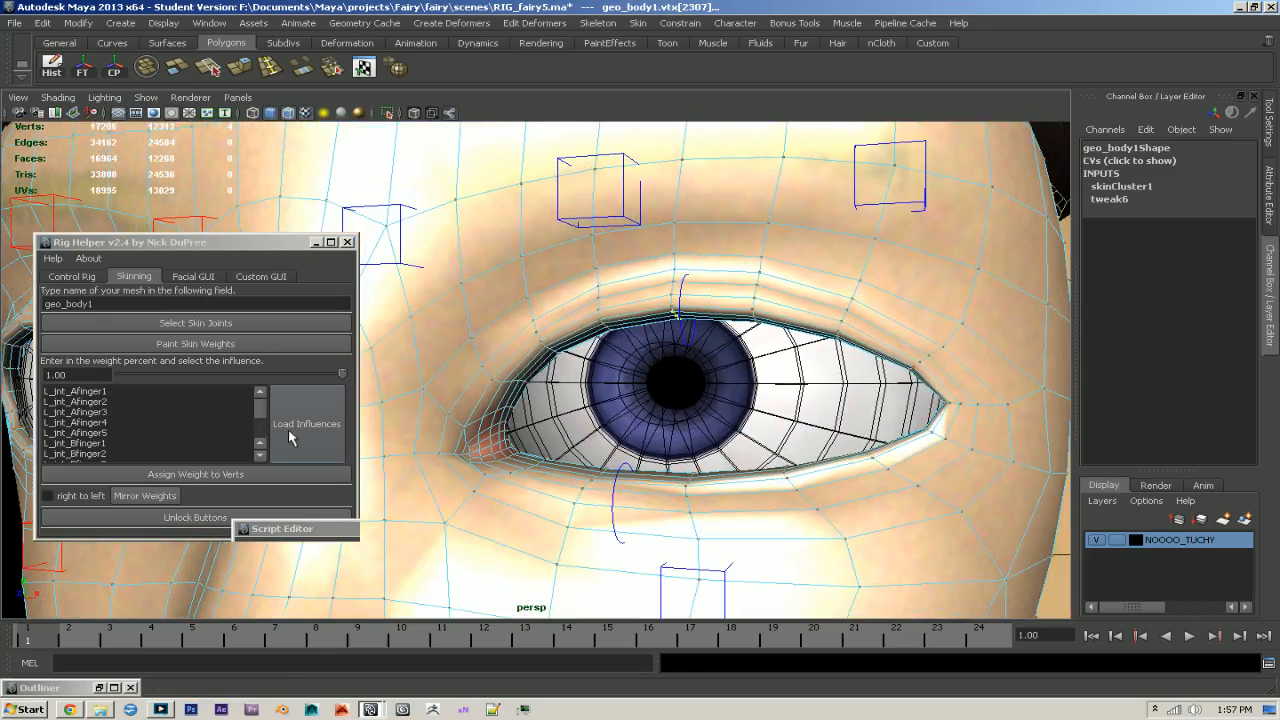
left_click_drag(260, 409, 263, 419)
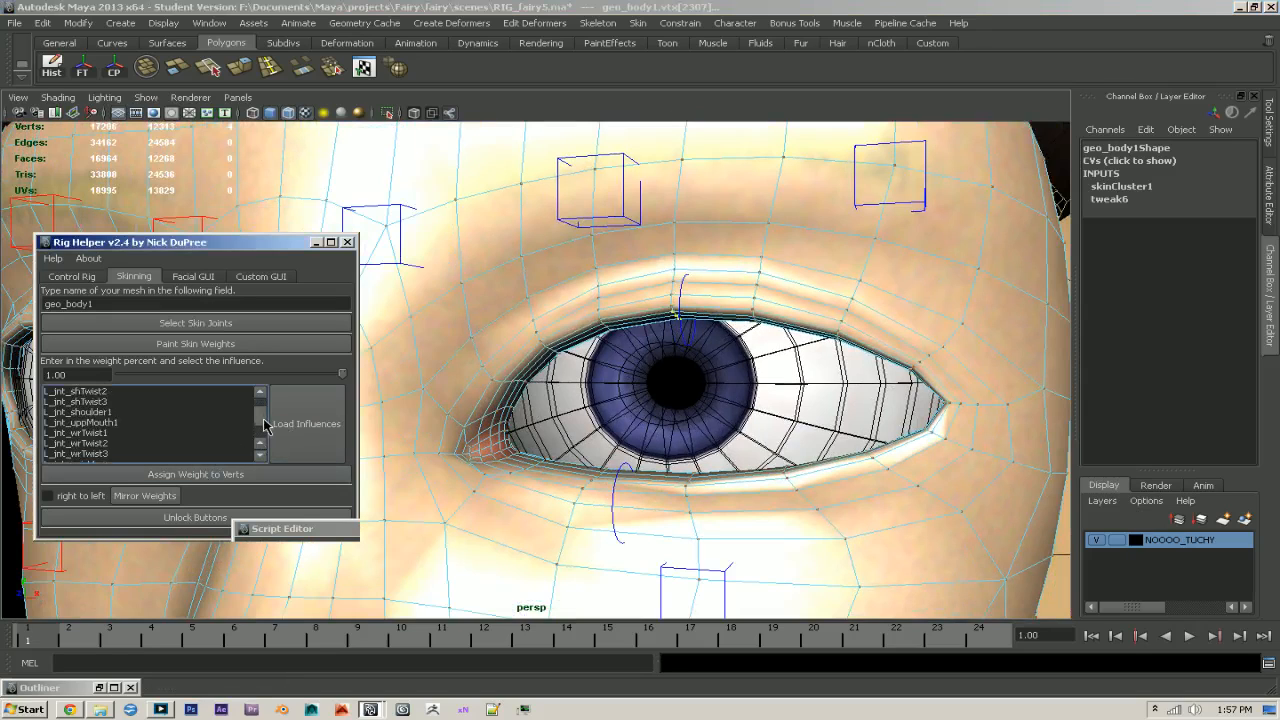
scroll(130, 425, "up", 5)
left_click(100, 404)
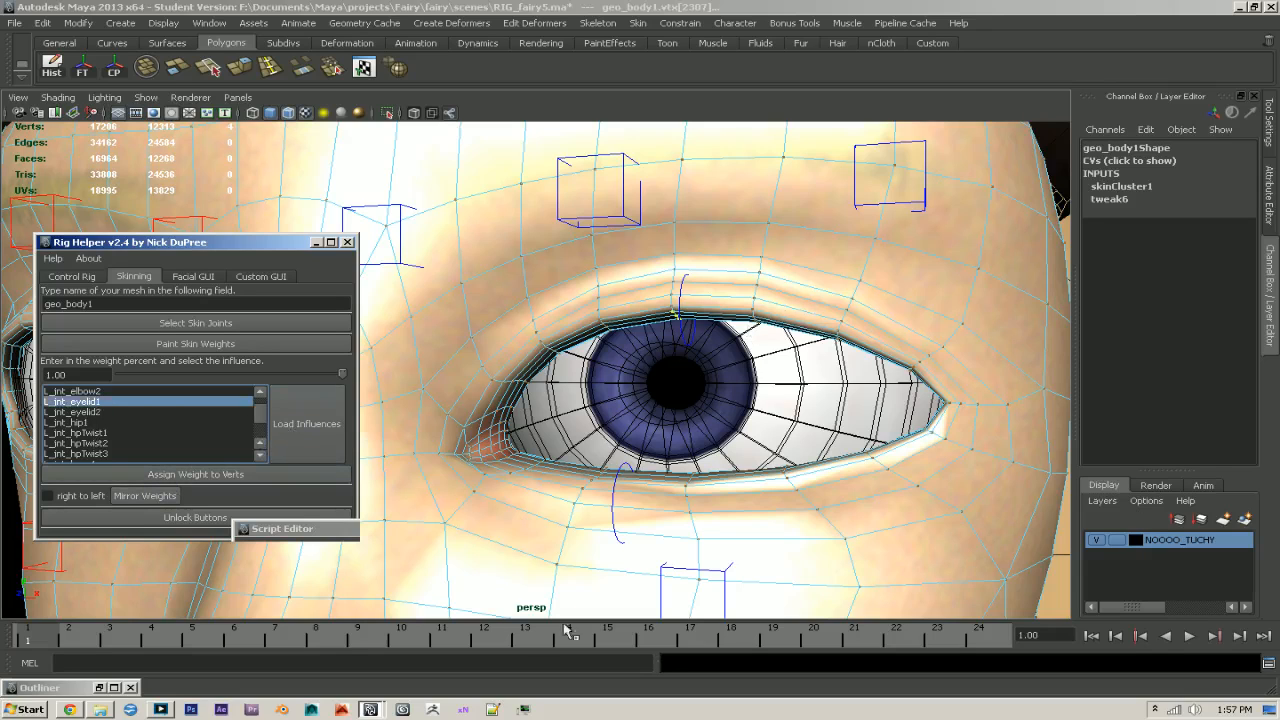
left_click_drag(137, 635, 25, 640)
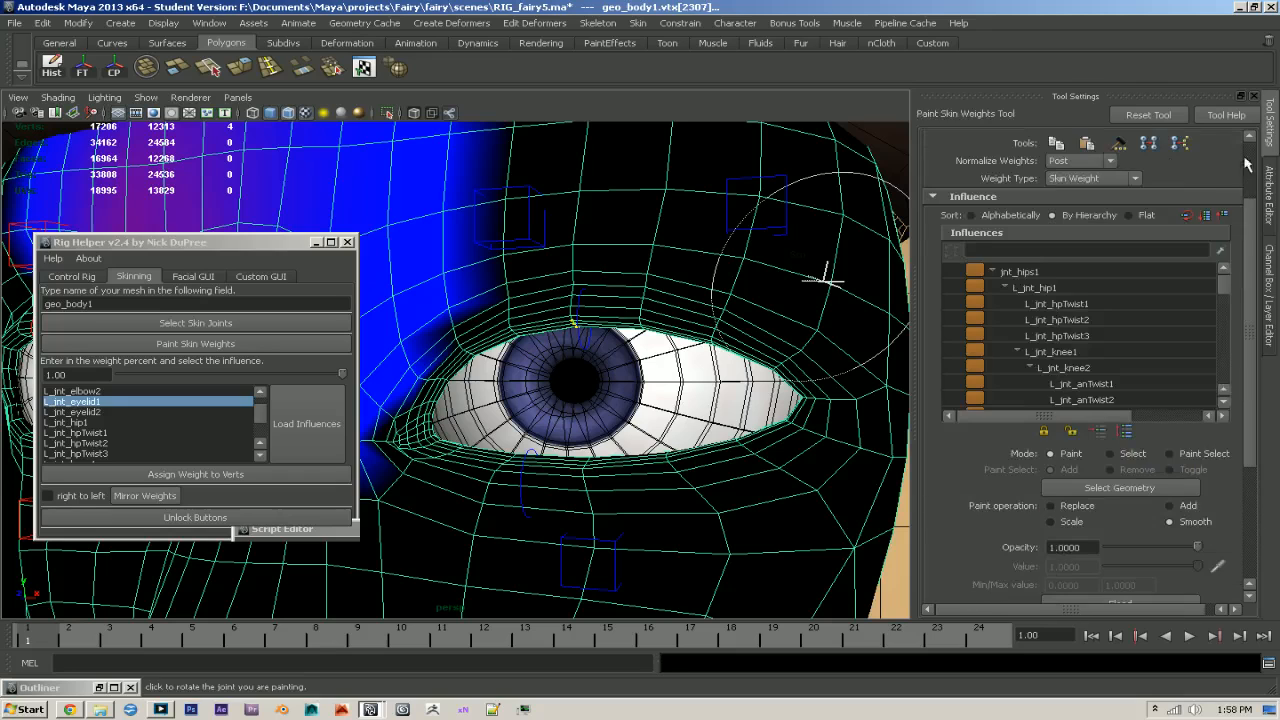
- Switch the body's skin weight normalization to Interactive and have the weights normalized immediately
left_click(1080, 161)
left_click(1067, 185)
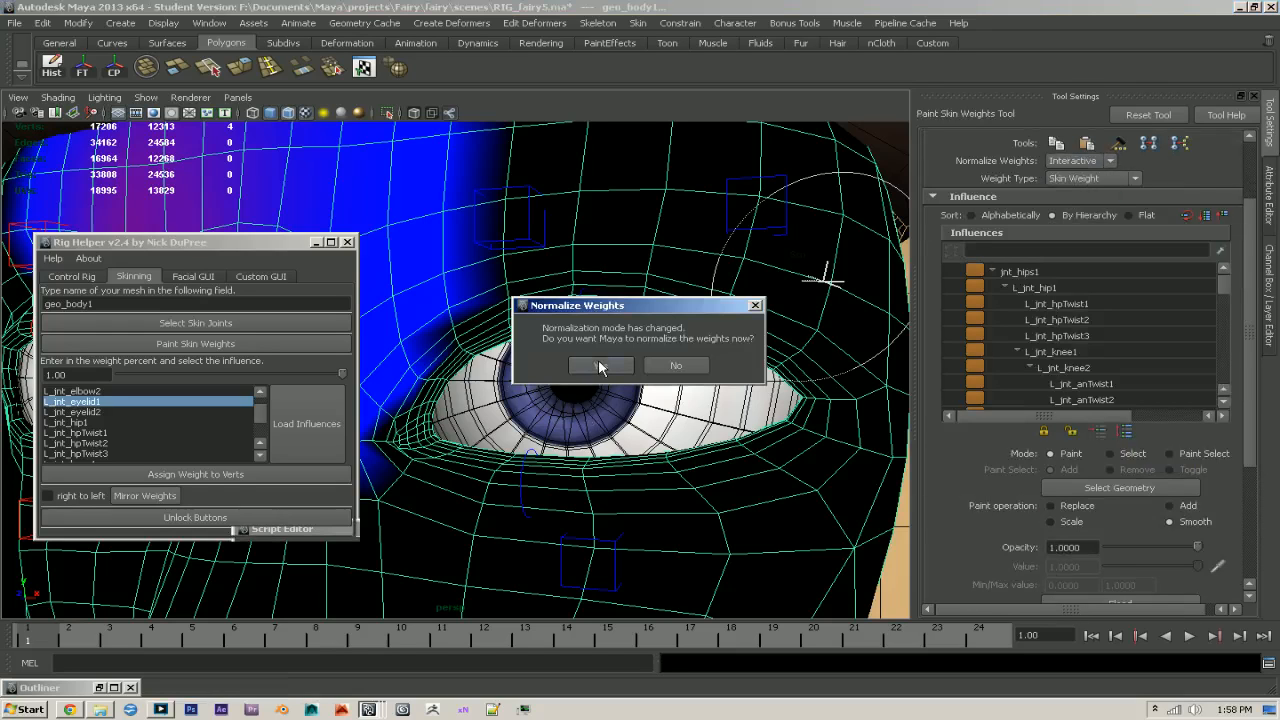
left_click(598, 360)
- Assign the four middle rim vertices a weight of 1.00 to L_jnt_eyelid1 and scrub to frame 24 to check the deformation
key("q")
scroll(872, 438, "up", 3)
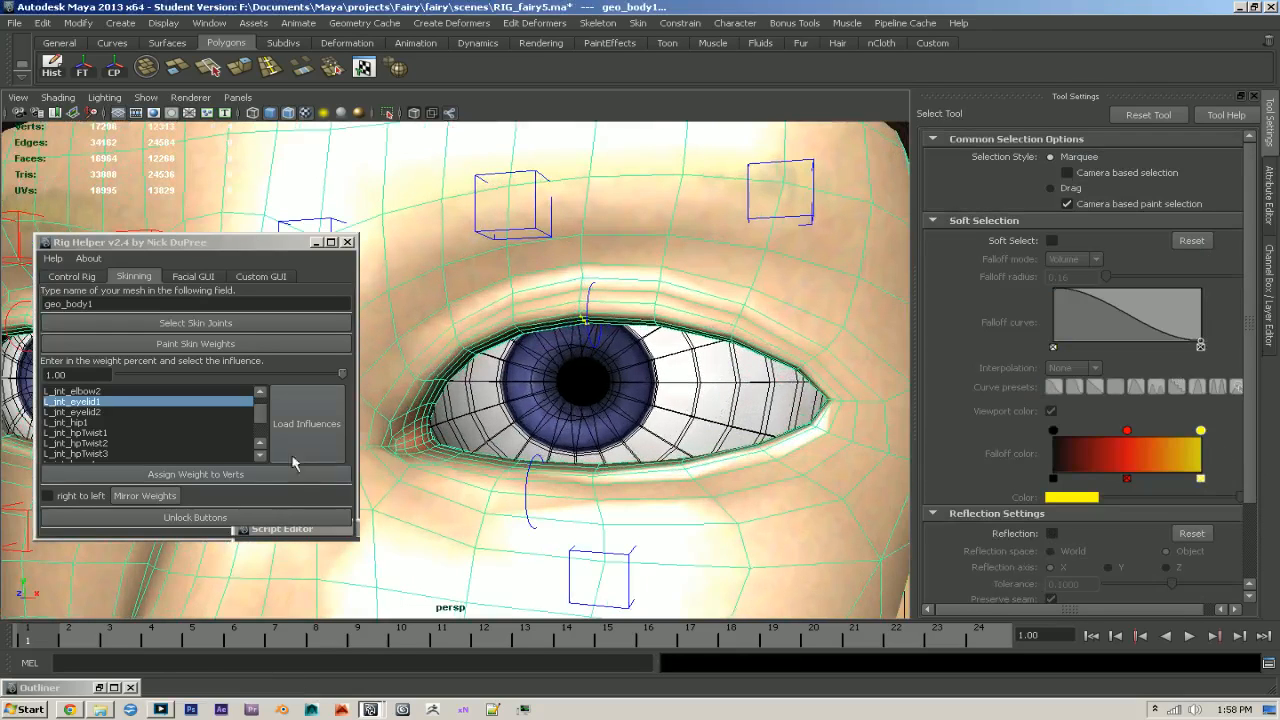
left_click(257, 474)
left_click_drag(186, 638, 975, 645)
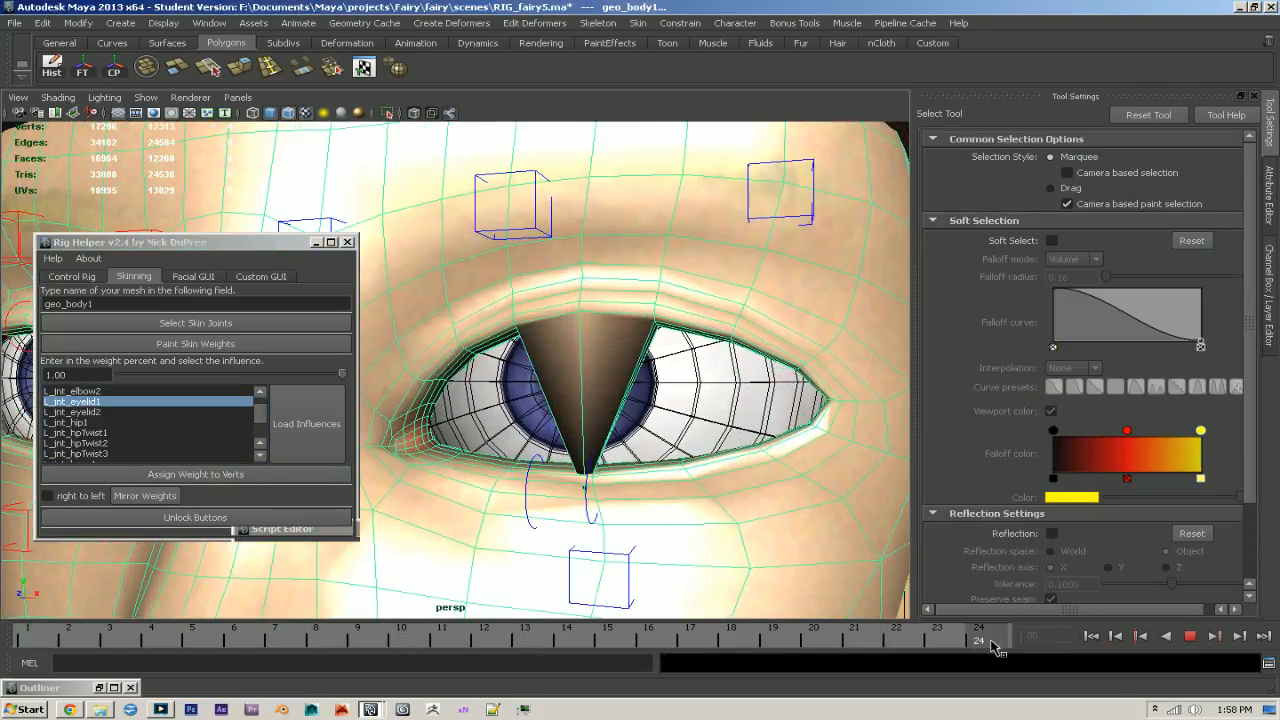
- Fine-tune the left upper eyelid control's rotation at frame 24 and preview the keyed motion
left_click(588, 513)
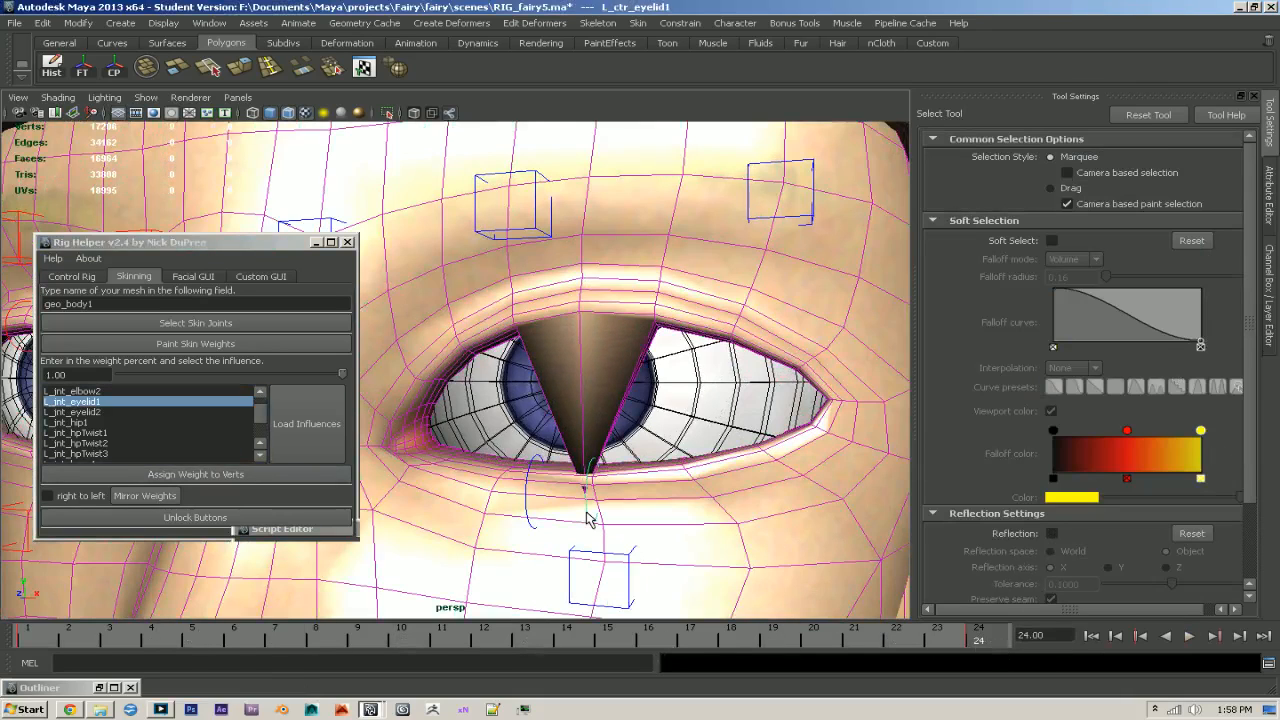
key("e")
left_click_drag(604, 404, 553, 407)
left_click_drag(638, 443, 700, 457, "alt")
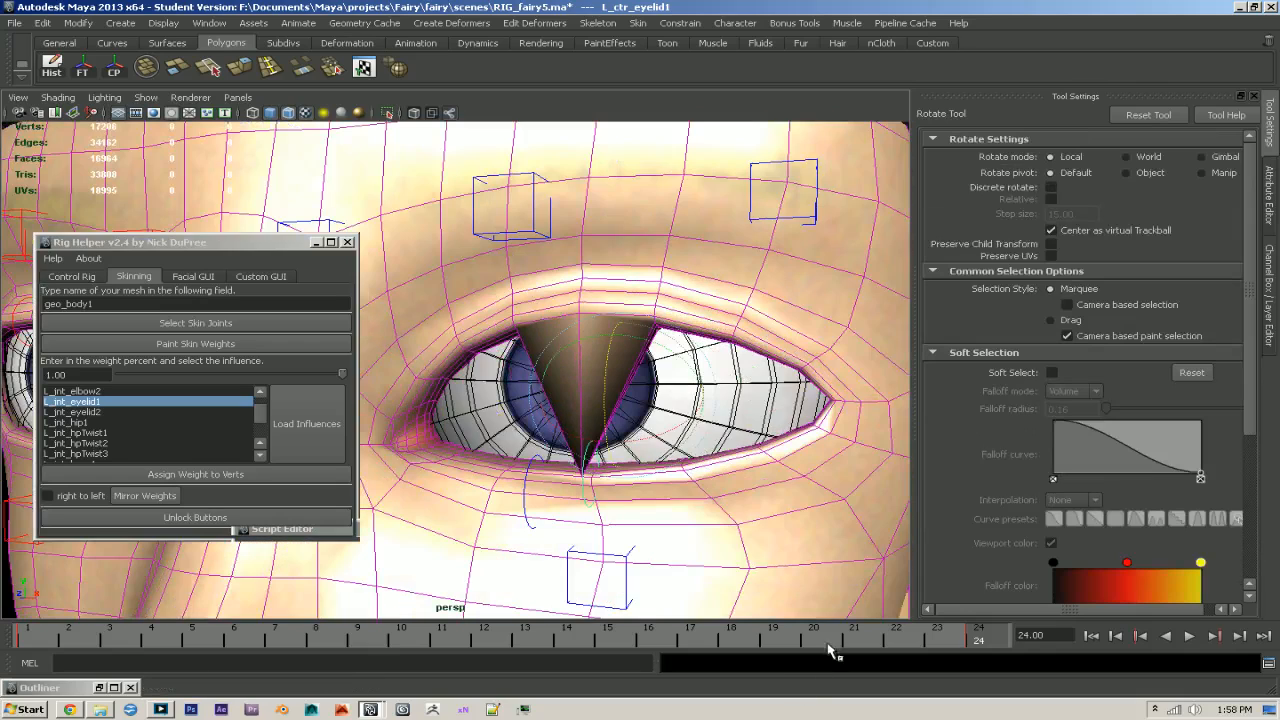
key("alt+v")
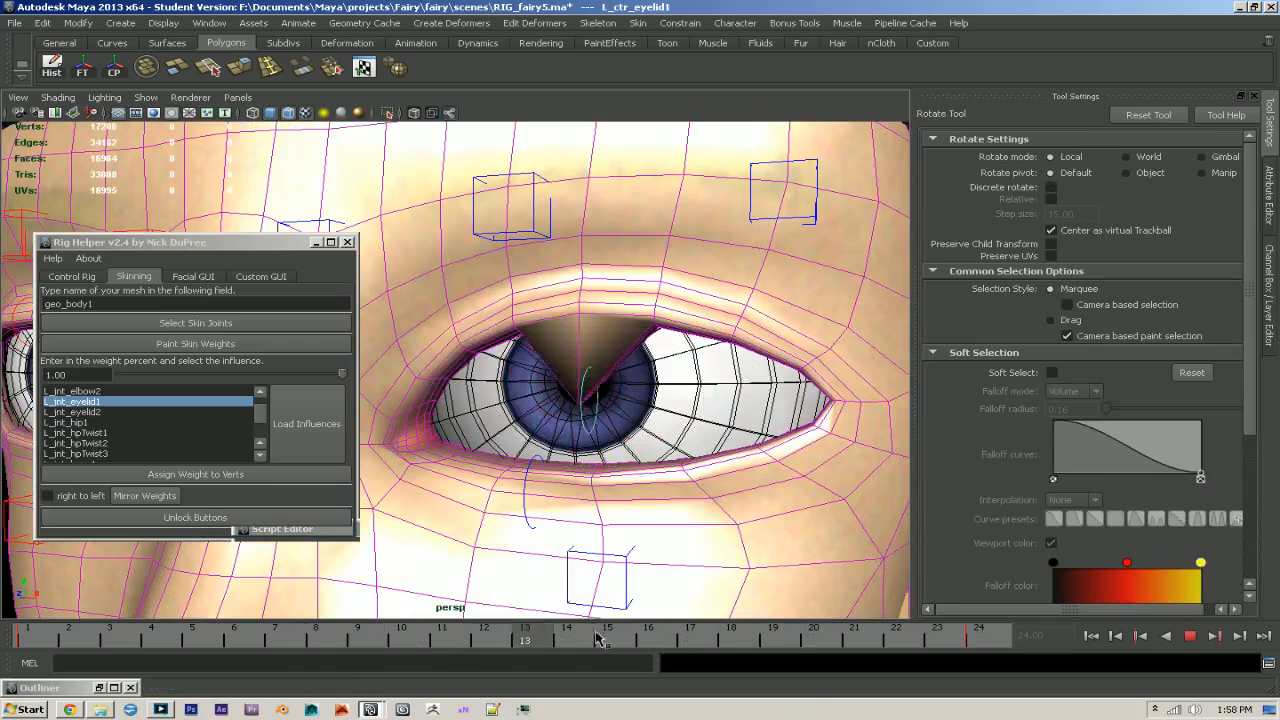
key("alt+v")
- Select the next column of four vertices on the left upper eyelid's rim, just outward from the middle, undoing the stray cornea selection
left_click_drag(600, 470, 645, 410, "alt")
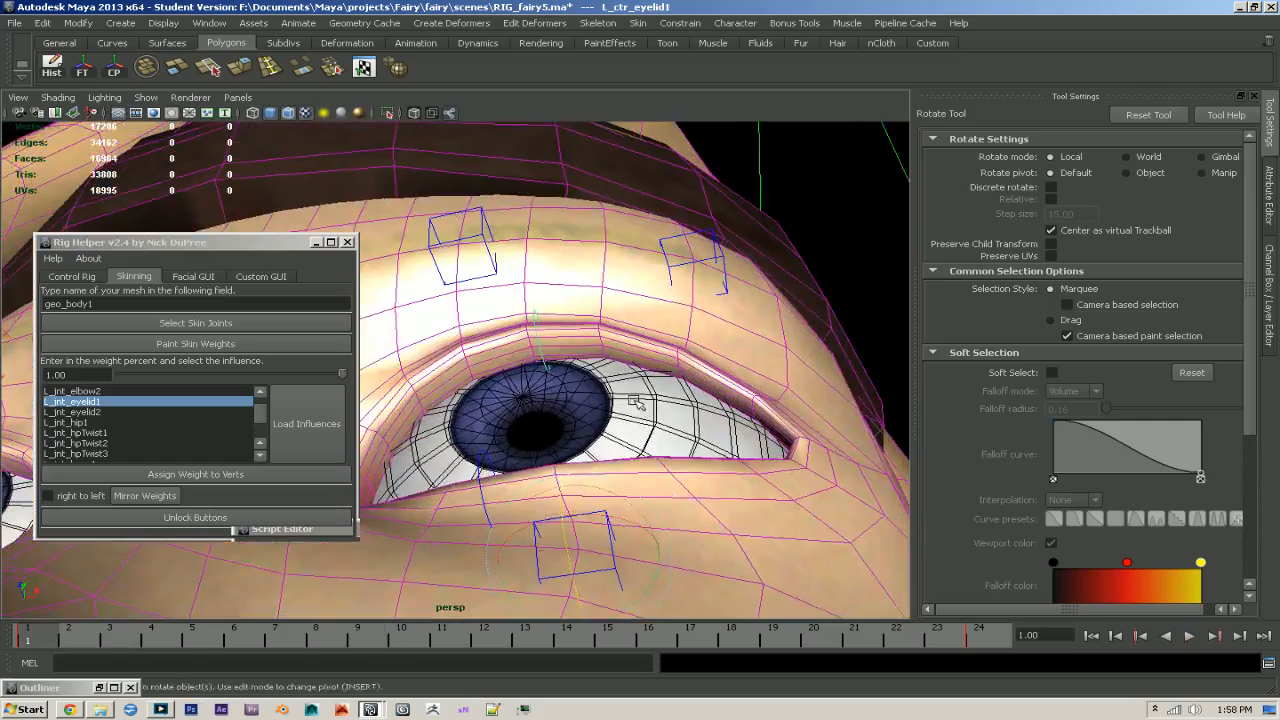
right_click_drag(645, 410, 683, 480, "alt")
left_click_drag(683, 480, 640, 462, "alt")
key("q")
right_click_drag(553, 392, 511, 392)
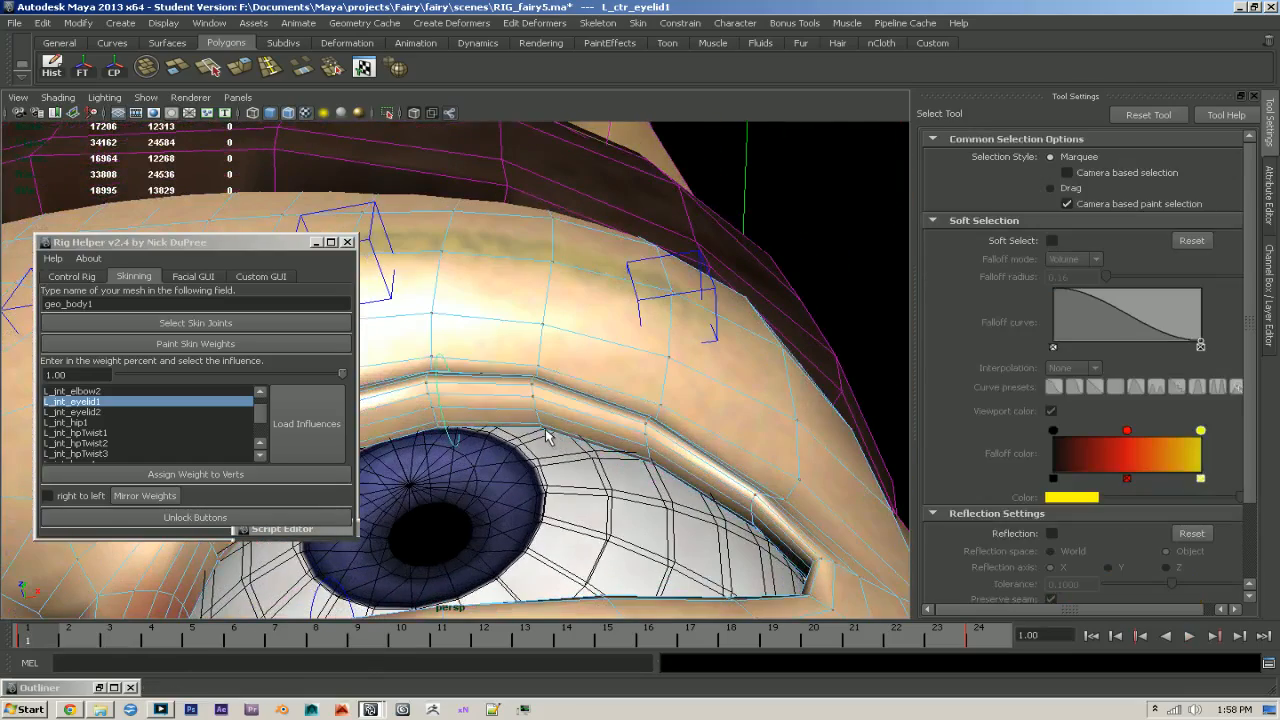
left_click(540, 430)
left_click(534, 401, "shift")
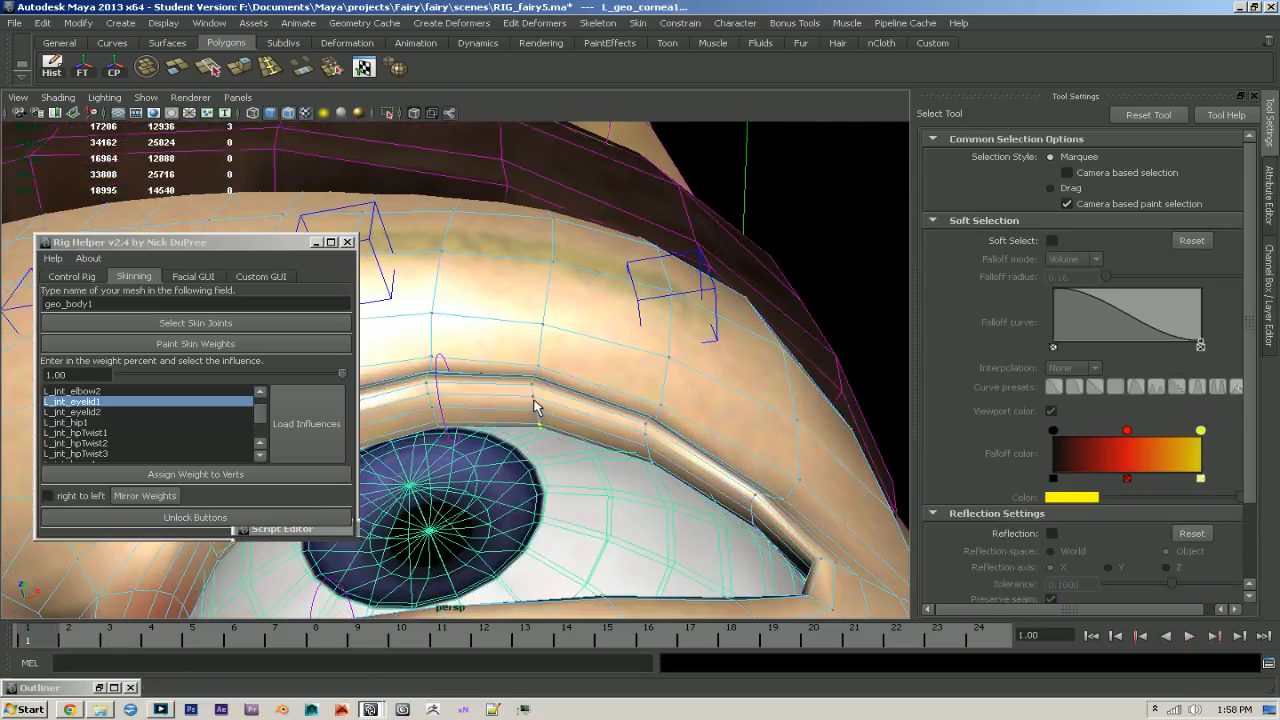
key("ctrl+z")
left_click_drag(534, 401, 498, 506, "alt")
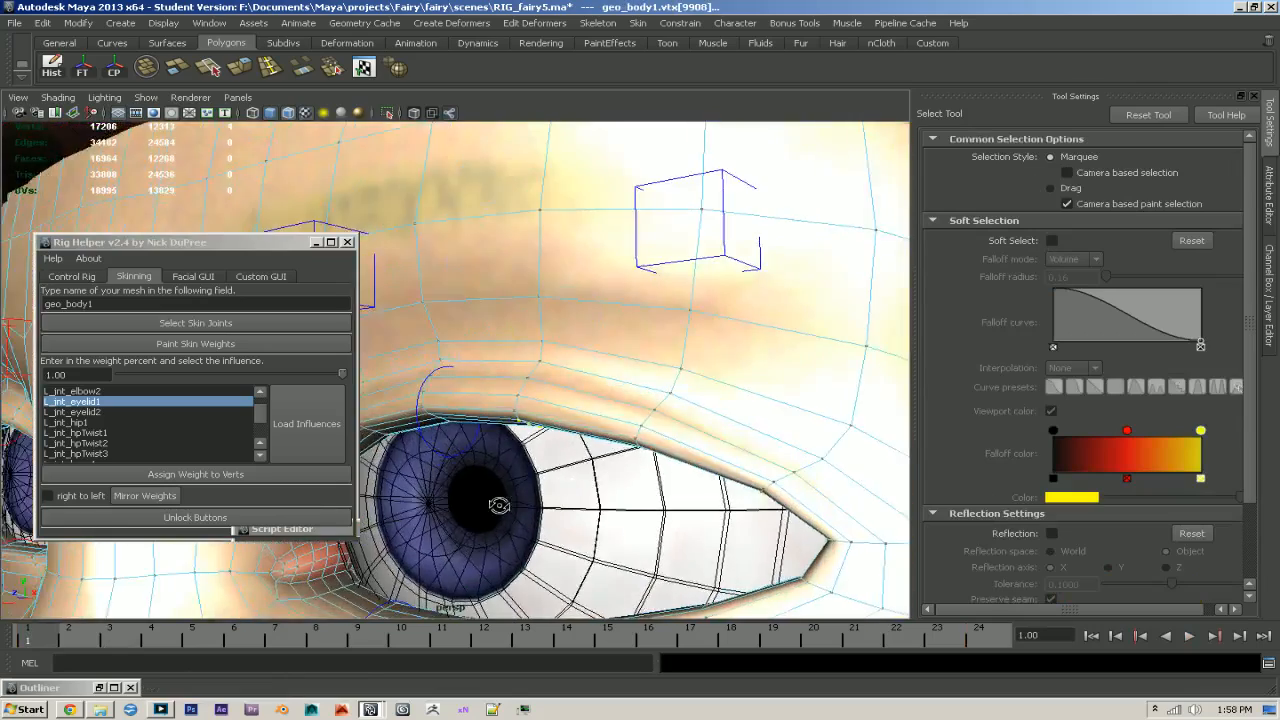
right_click_drag(498, 506, 494, 508, "alt")
middle_click_drag(494, 508, 551, 422, "alt")
- At frame 24, assign the selected rim vertices an L_jnt_eyelid1 weight of 0.75, and raise it to 0.8
left_click_drag(497, 631, 1072, 646)
left_click_drag(86, 375, 12, 374)
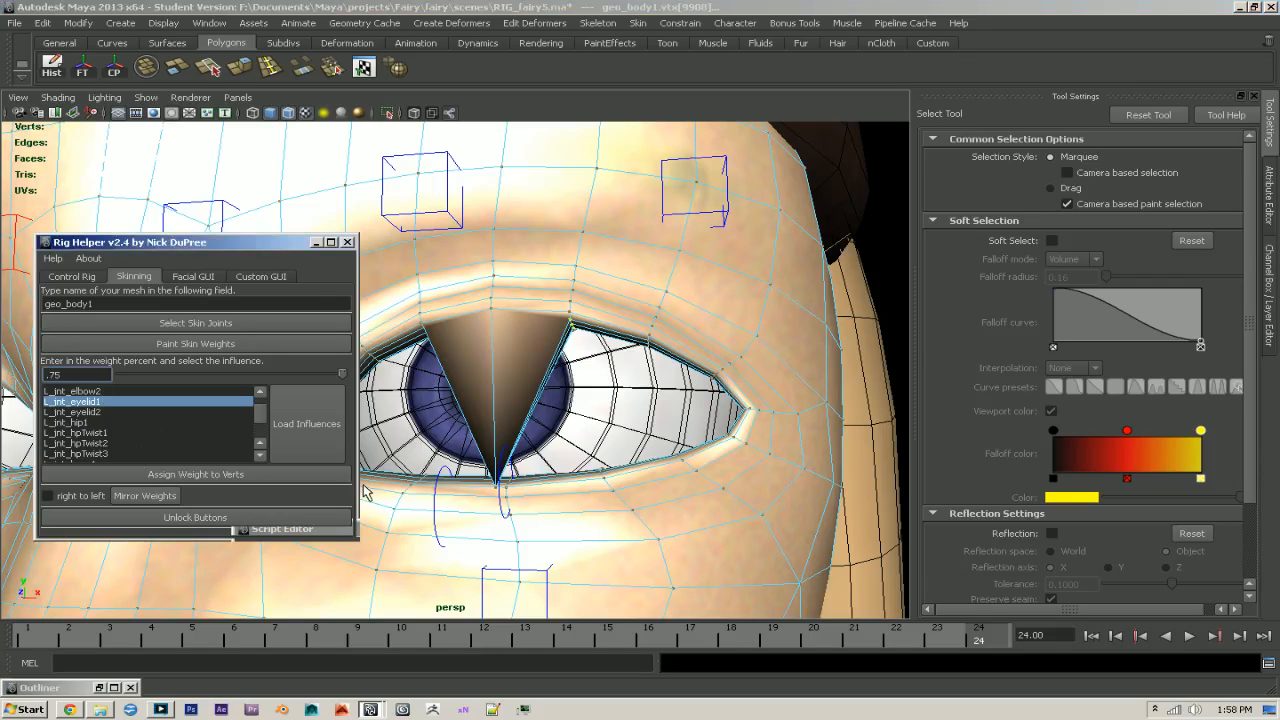
left_click(292, 476)
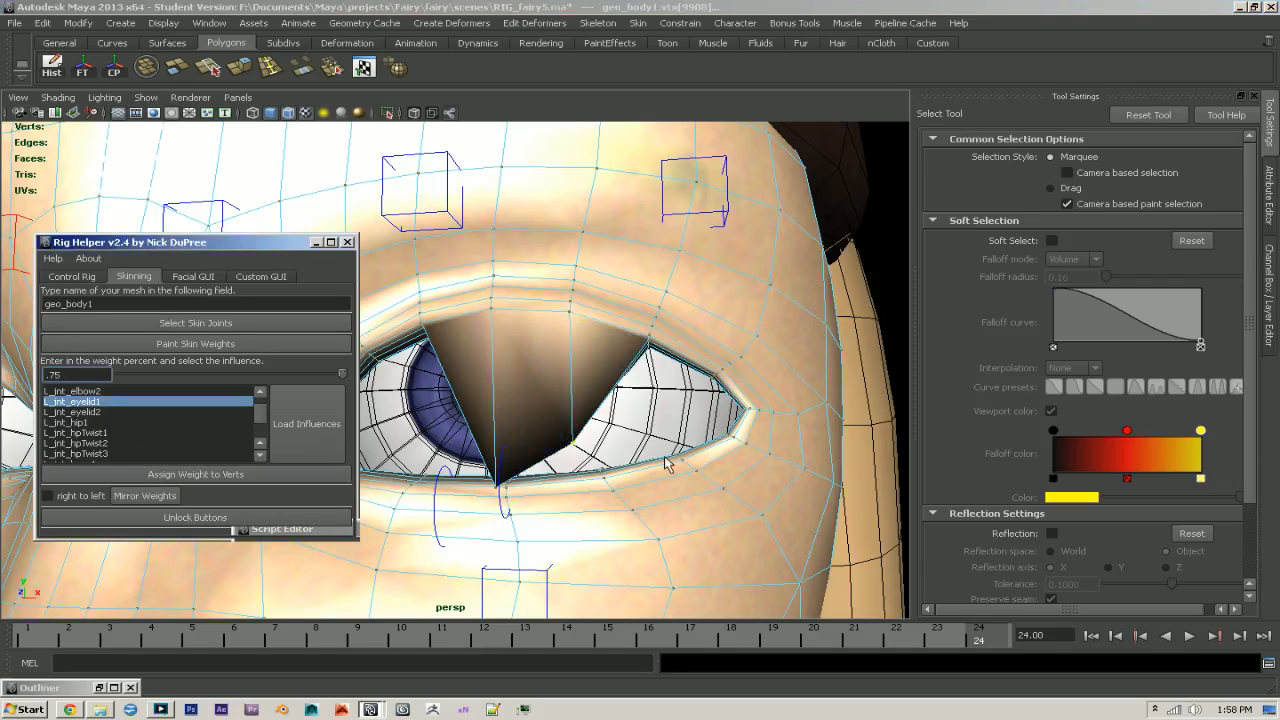
left_click(54, 381)
type(".8")
key("Return")
left_click(195, 477)
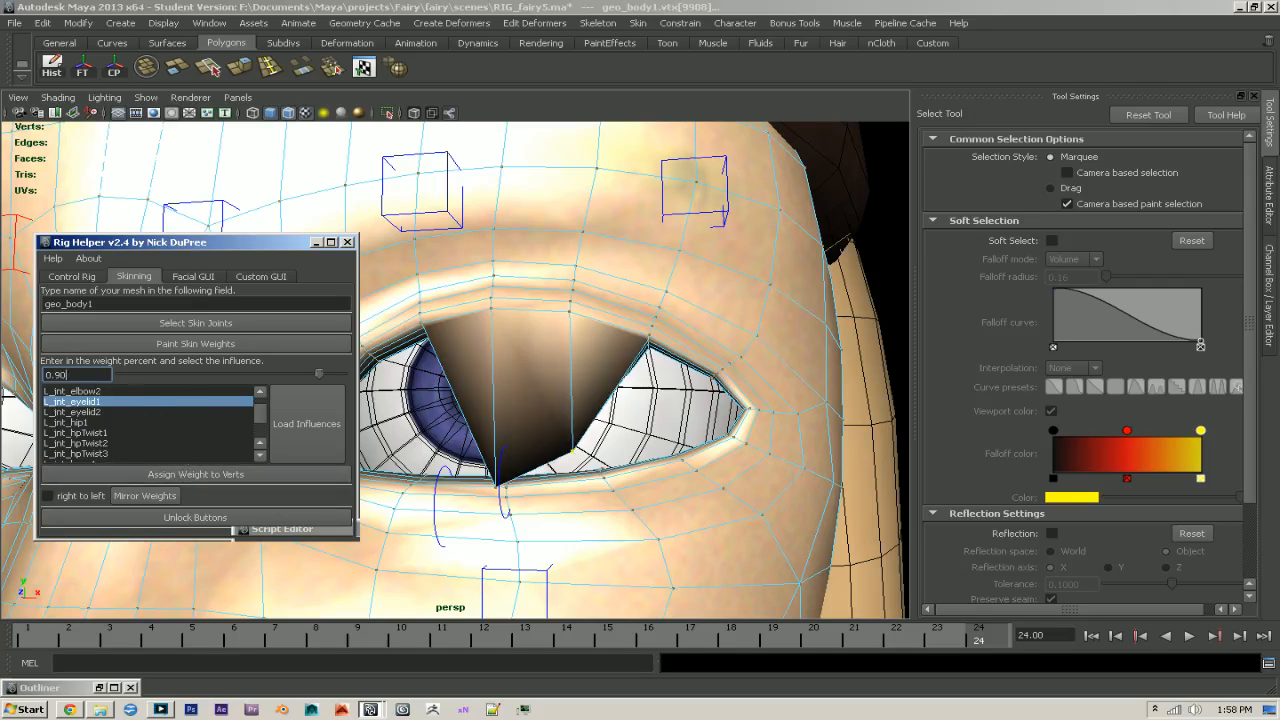
- Raise the selected rim vertices' L_jnt_eyelid1 weight through 0.90 and 0.95 to 0.98 so they meet the lower lid
left_click(203, 477)
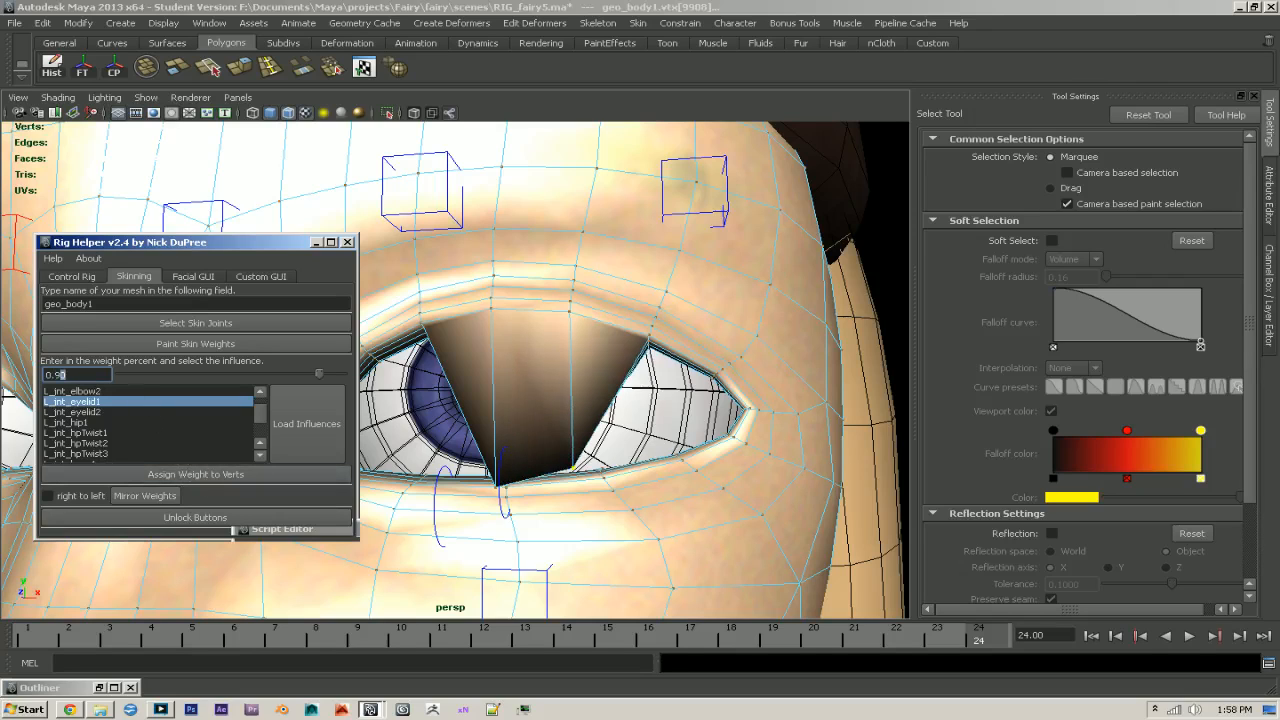
left_click(243, 478)
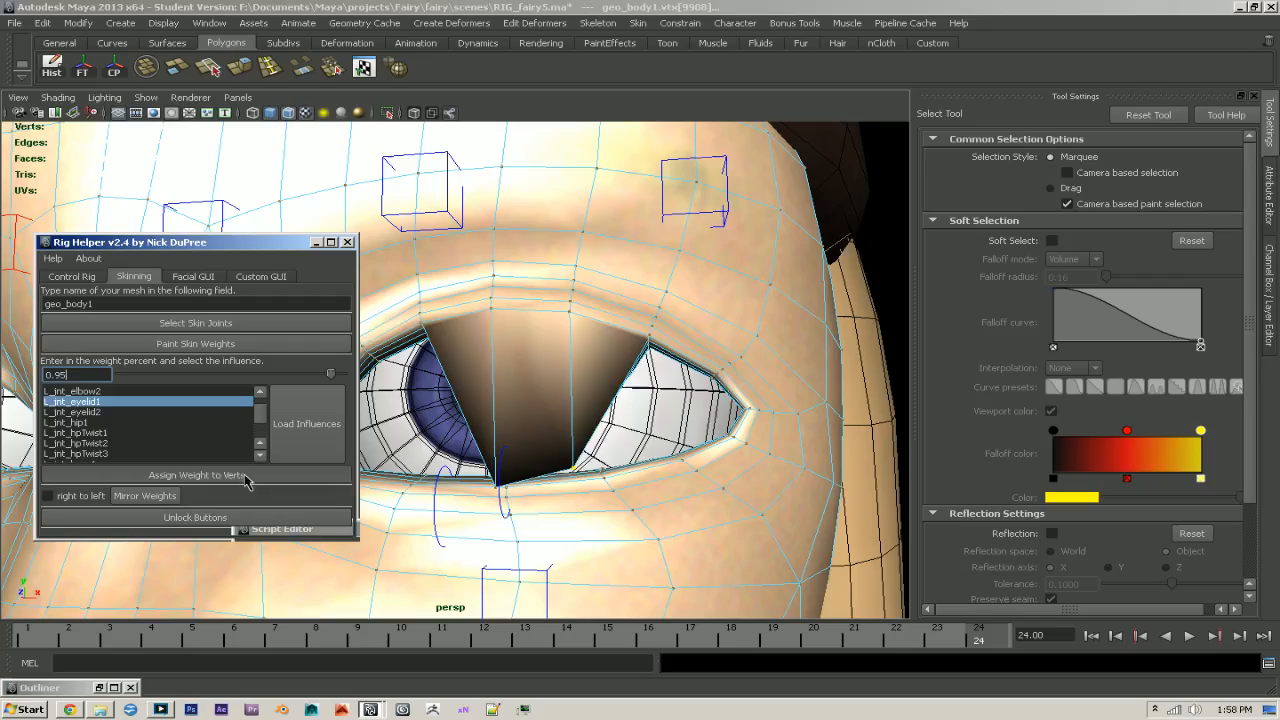
left_click_drag(554, 520, 705, 500, "alt")
left_click(72, 375)
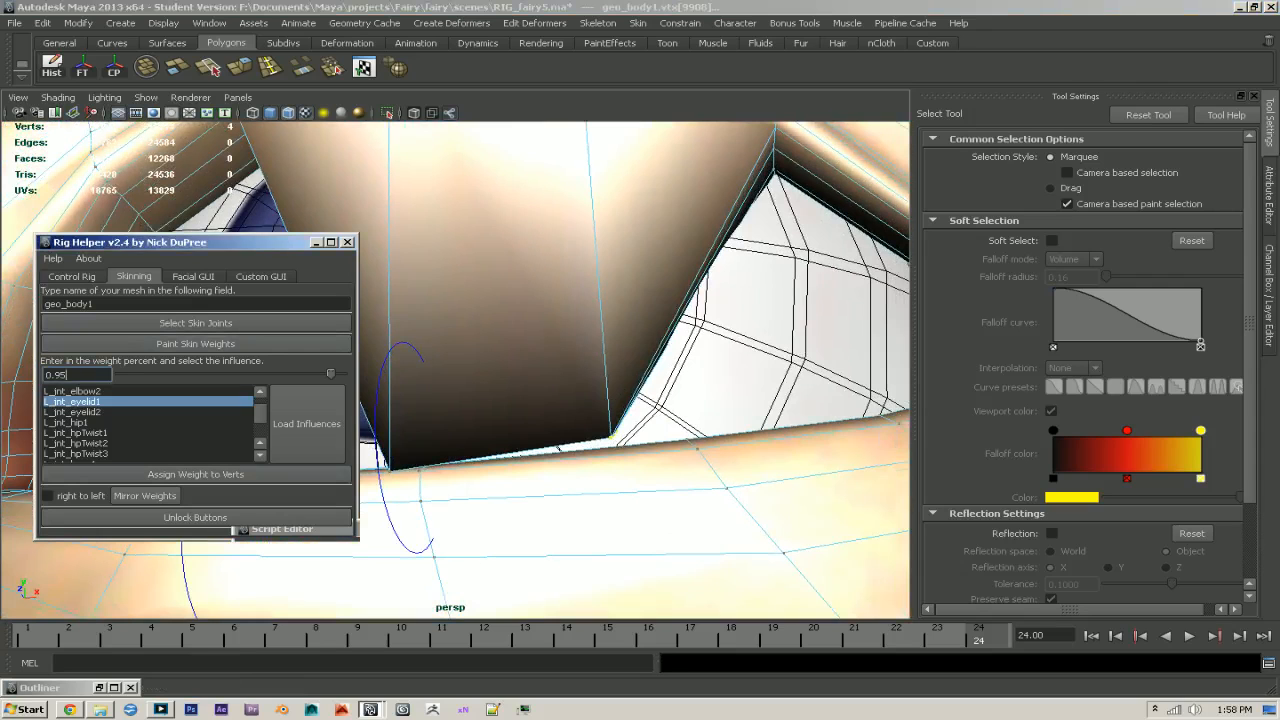
left_click(195, 474)
mouse_move(691, 443)
left_mouse_down("alt")
mouse_move(620, 449)
mouse_move(740, 437)
mouse_move(706, 440)
mouse_move(699, 461)
left_mouse_up("alt")
left_click(76, 375)
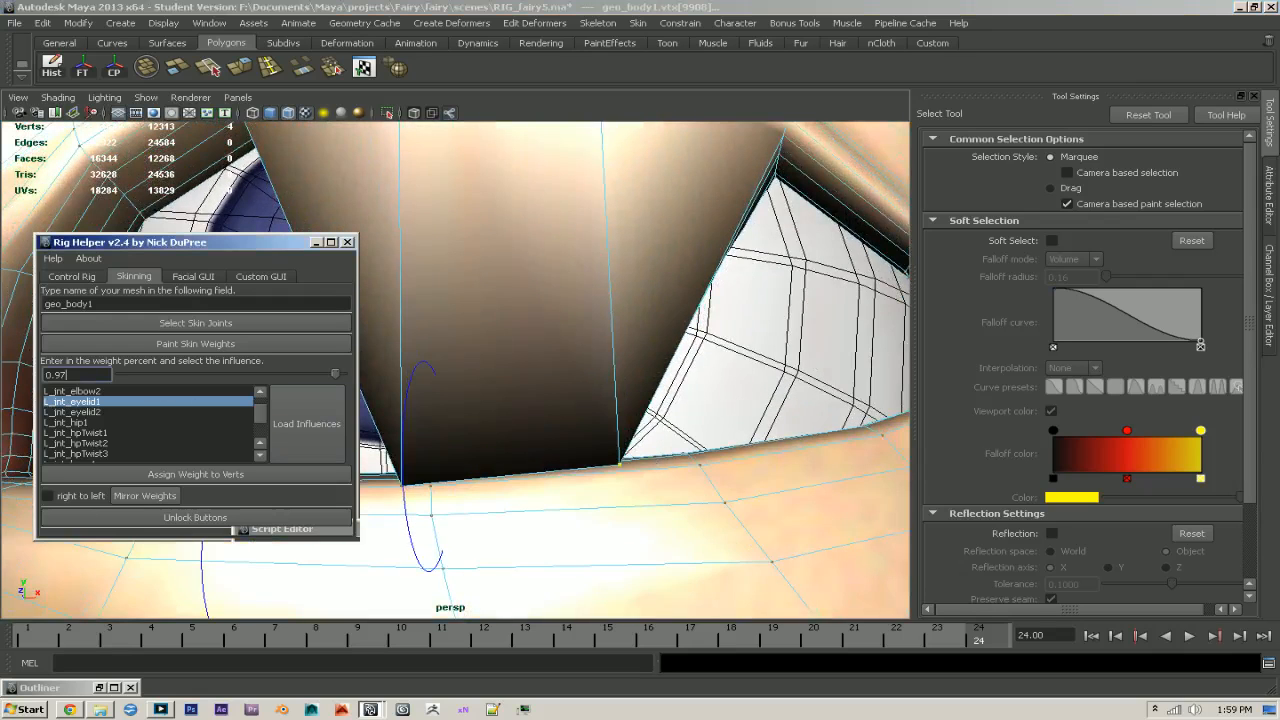
left_click(243, 476)
- Select the following column of vertices on the left upper eyelid's rim, one edge closer to the eye's outer corner
scroll(626, 431, "down", 5)
right_click_drag(626, 431, 778, 497, "alt")
left_click_drag(752, 455, 682, 423, "alt")
left_click_drag(706, 326, 674, 279, "alt")
left_click(675, 265)
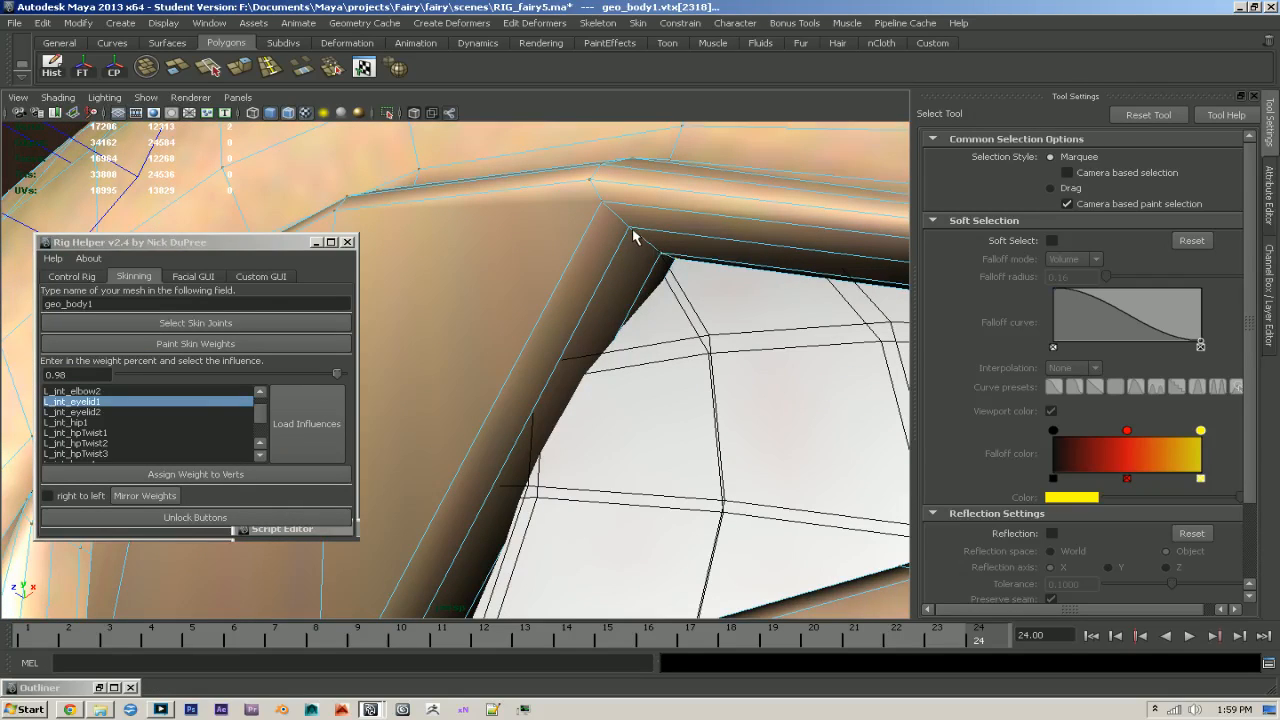
left_click(602, 203, "shift")
left_click_drag(604, 206, 640, 271, "alt")
right_click_drag(640, 271, 540, 350, "alt")
left_click_drag(540, 350, 558, 415, "alt")
- Assign the newly selected rim vertices an L_jnt_eyelid1 weight of 0.5, and raise it to 0.75
left_click(62, 374)
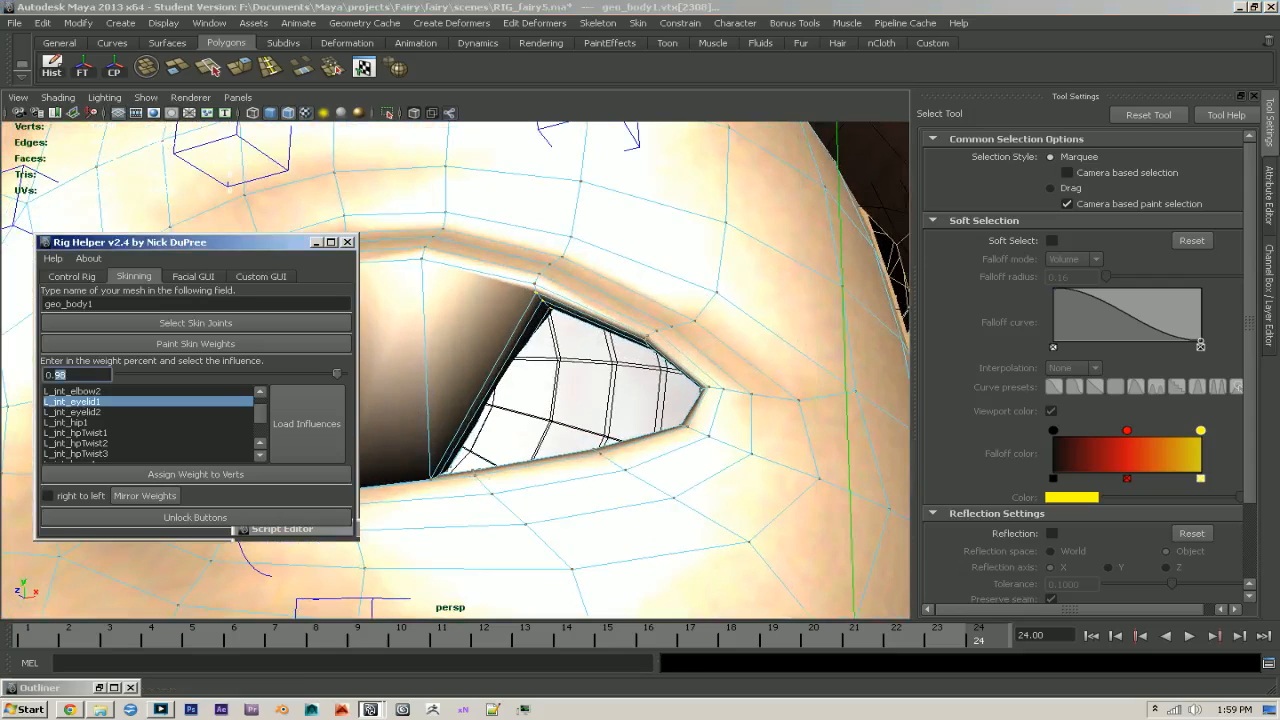
type("5")
left_click(198, 474)
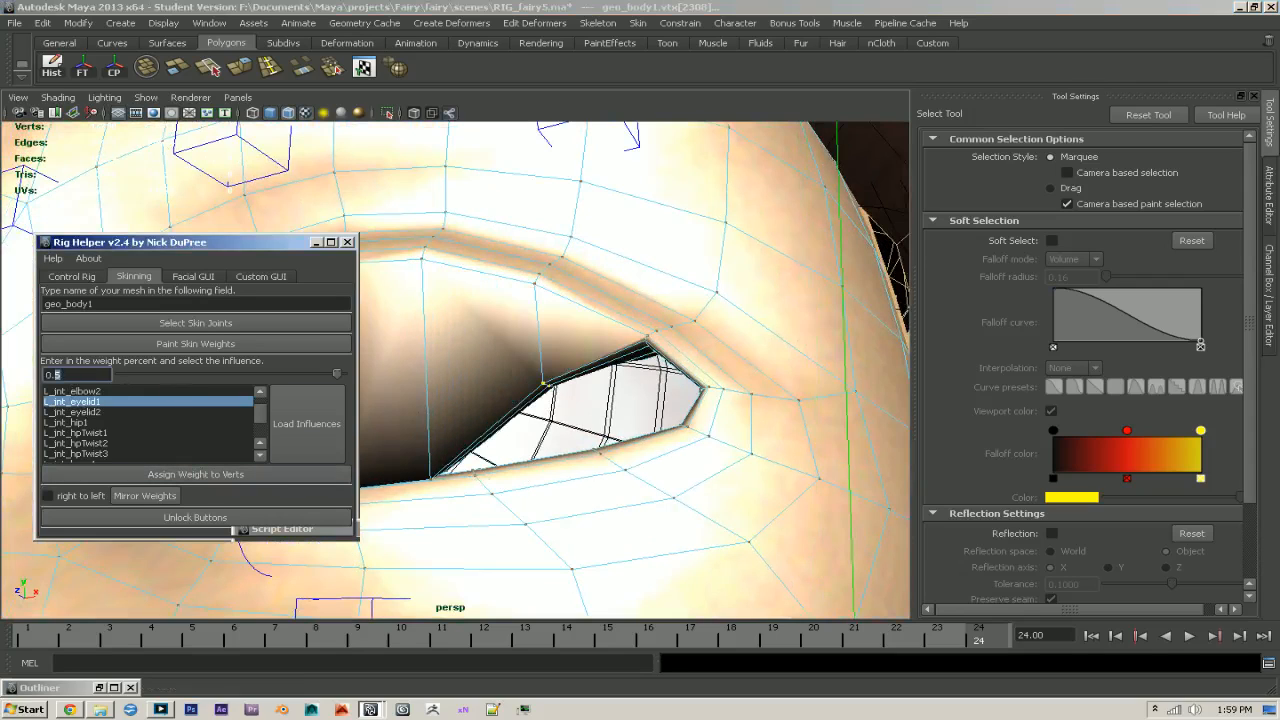
left_click(170, 474)
right_click_drag(435, 472, 571, 484, "alt")
left_click(62, 375)
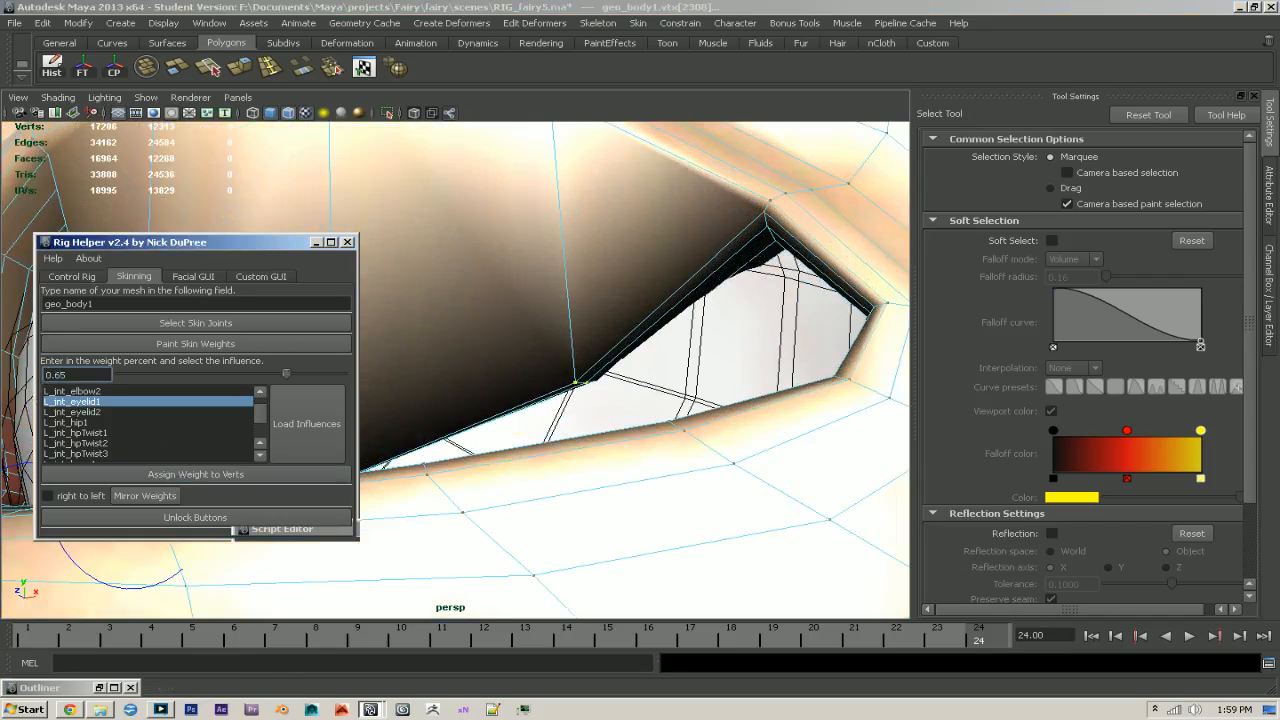
- Raise the selected rim vertices' L_jnt_eyelid1 weight to 0.85, and finish at 0.90 to meet the lower lid
left_click(200, 474)
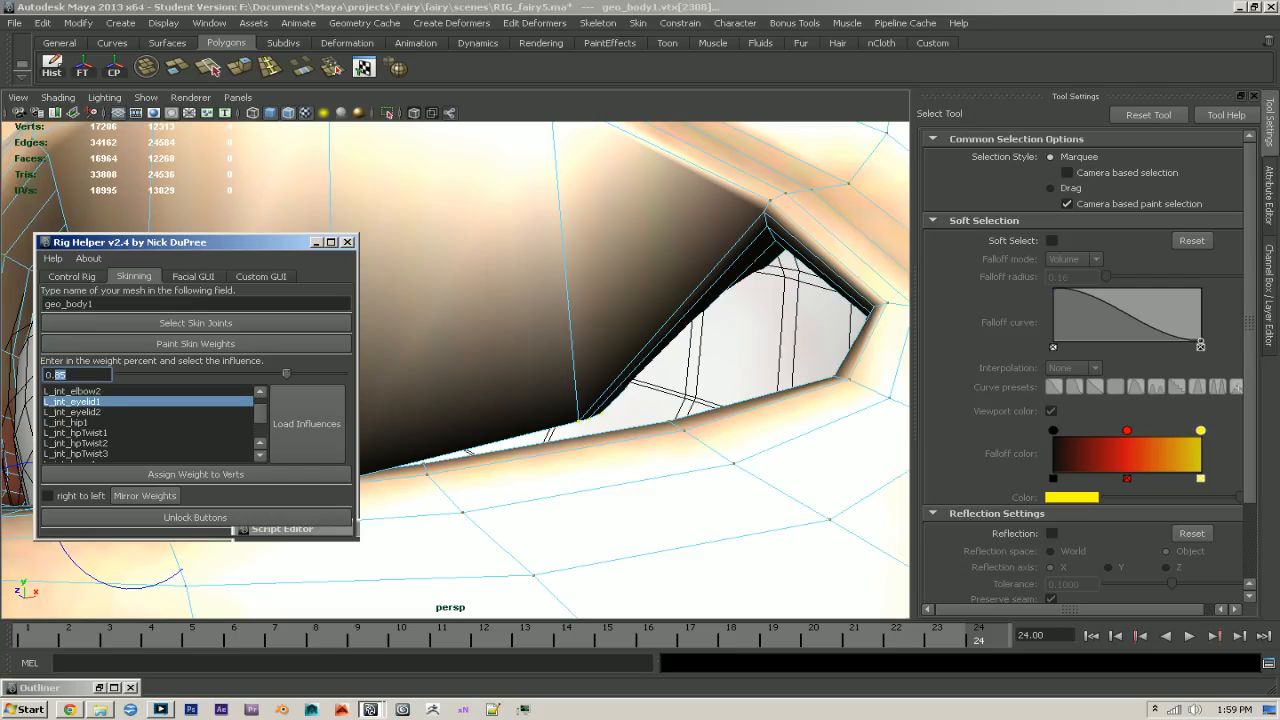
left_click(157, 476)
left_click_drag(657, 436, 689, 442, "alt")
right_click_drag(689, 442, 682, 473, "alt")
left_click_drag(682, 473, 688, 415, "alt")
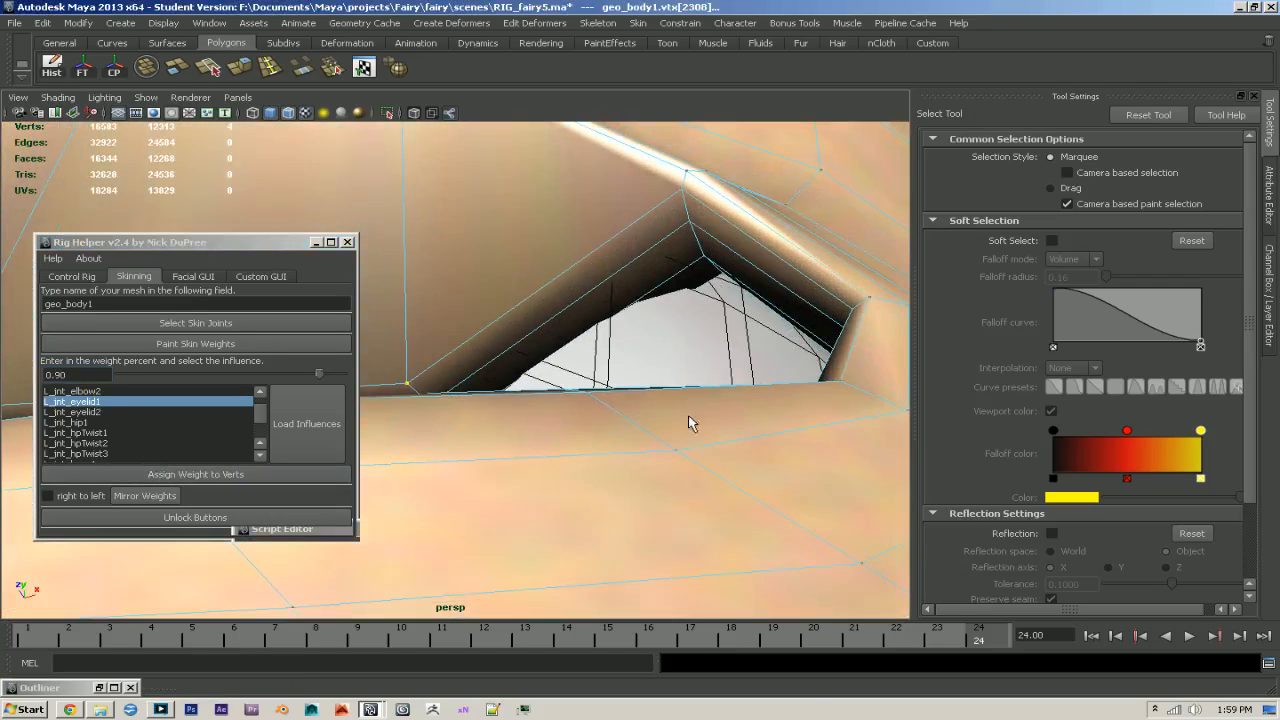
- Select the four vertices of the upper eyelid rim column at the gap's peak, near the eye's outer corner
left_click(704, 260)
key("4")
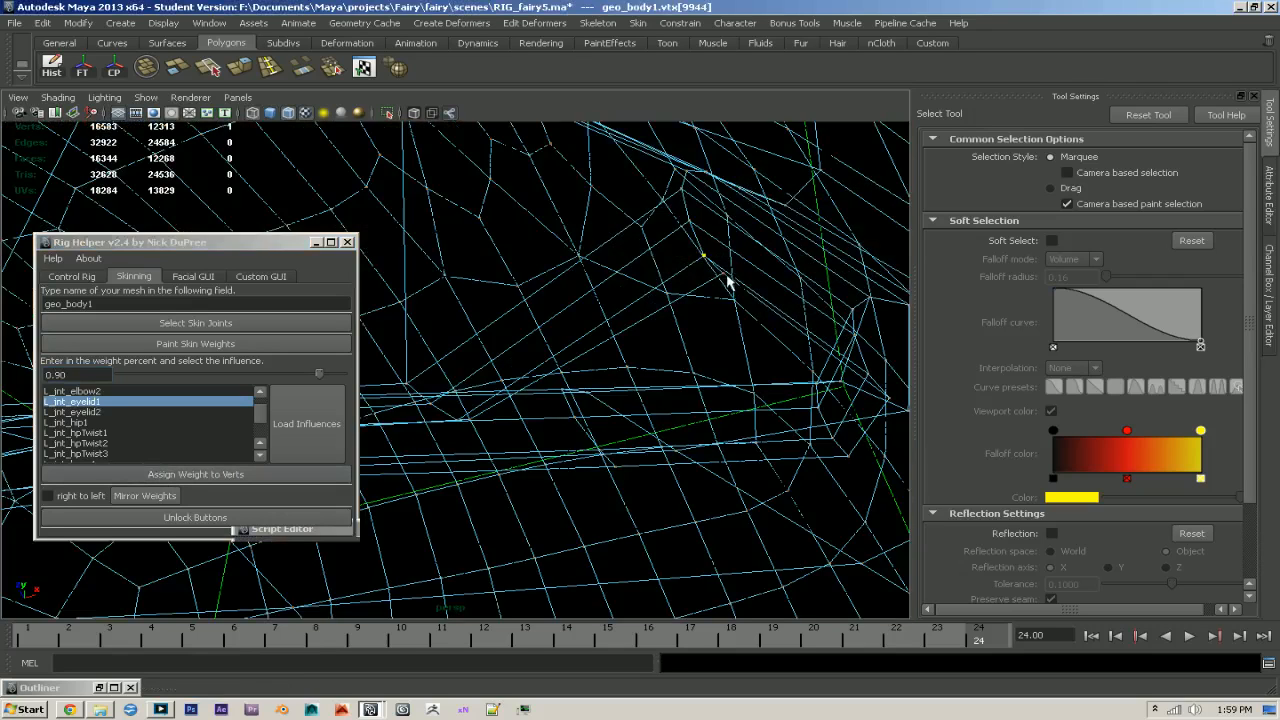
left_click(702, 250, "shift")
left_click(689, 222, "shift")
left_click(682, 191, "shift")
key("5")
left_click_drag(692, 202, 757, 351, "alt")
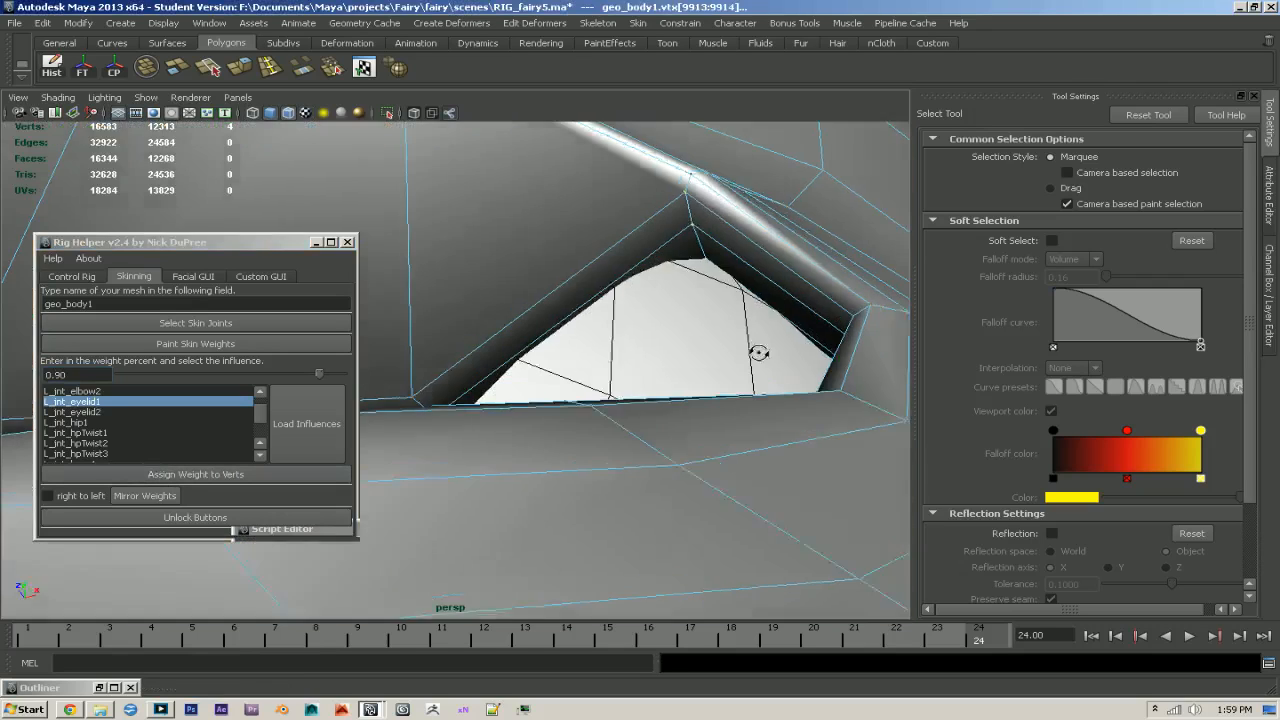
right_click_drag(757, 351, 500, 385, "alt")
- Assign this outer rim column an L_jnt_eyelid1 weight of 0.3, and raise it through 0.45 and 0.6 to 0.65
left_click(77, 375)
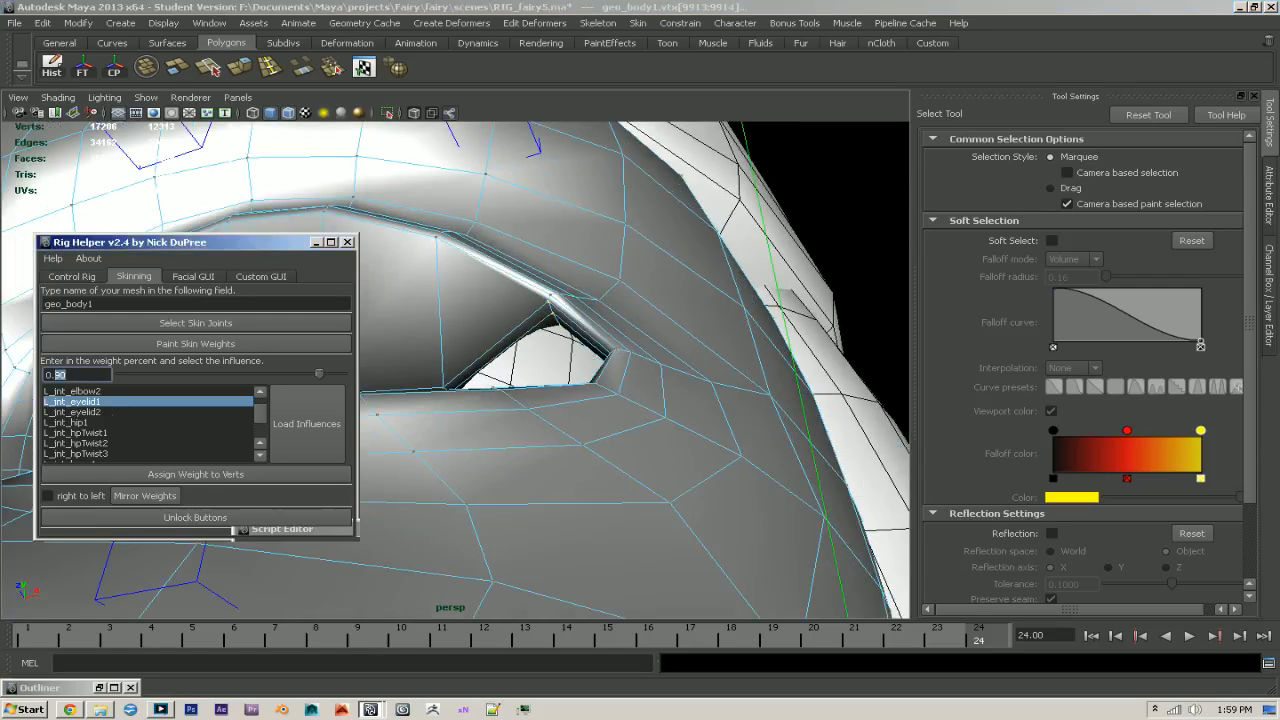
type("0.3")
left_click(205, 479)
right_click_drag(686, 363, 715, 415, "alt")
left_click_drag(715, 415, 615, 458, "alt")
left_click(80, 375)
type("0.45")
left_click(200, 478)
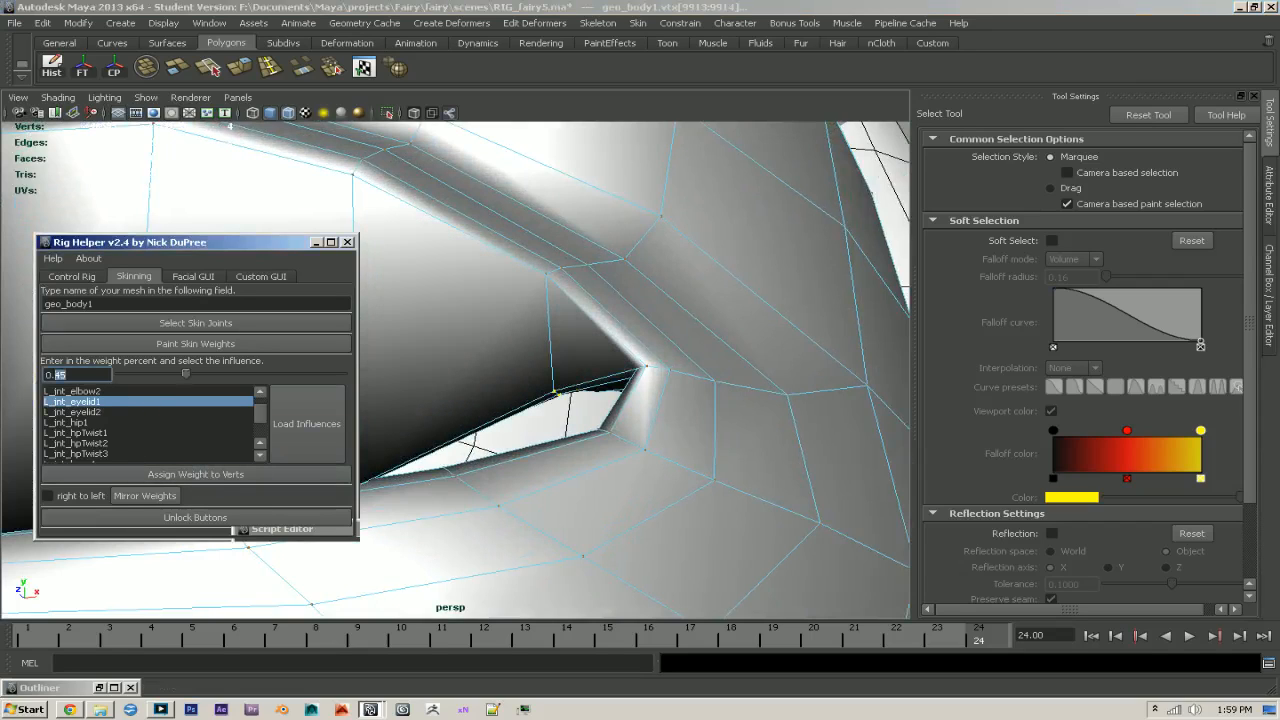
left_click(168, 472)
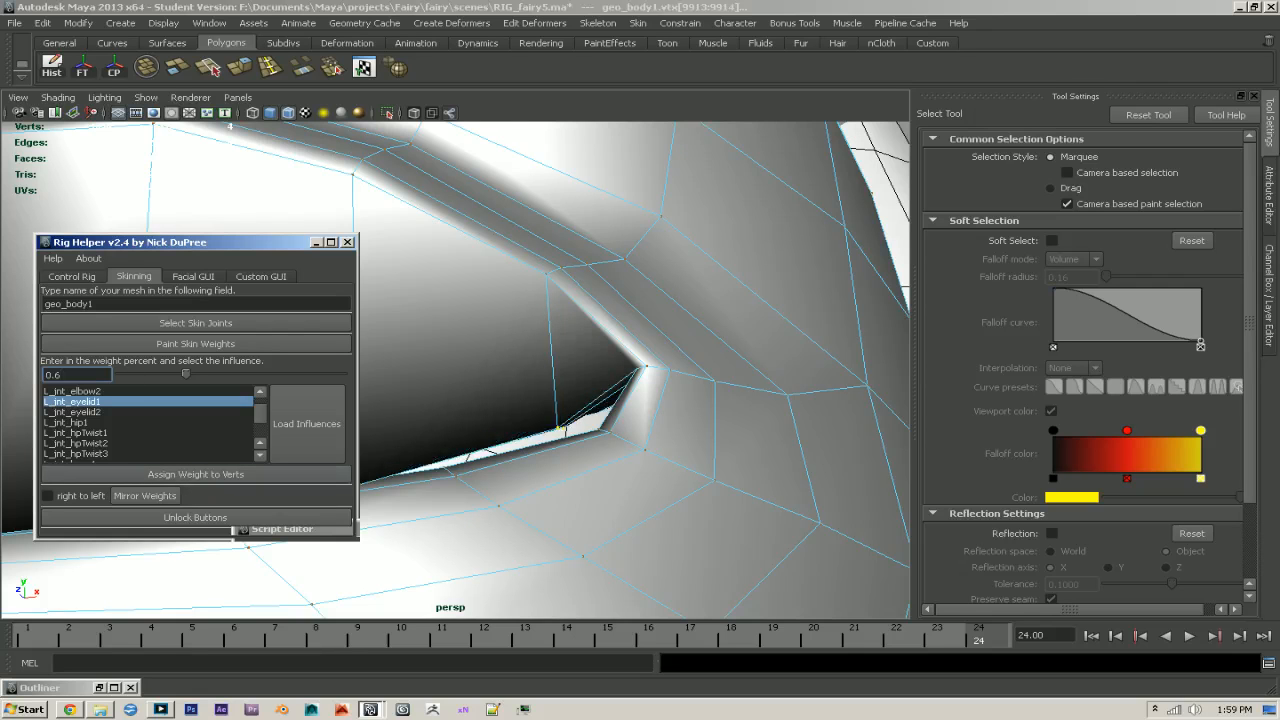
left_click(188, 475)
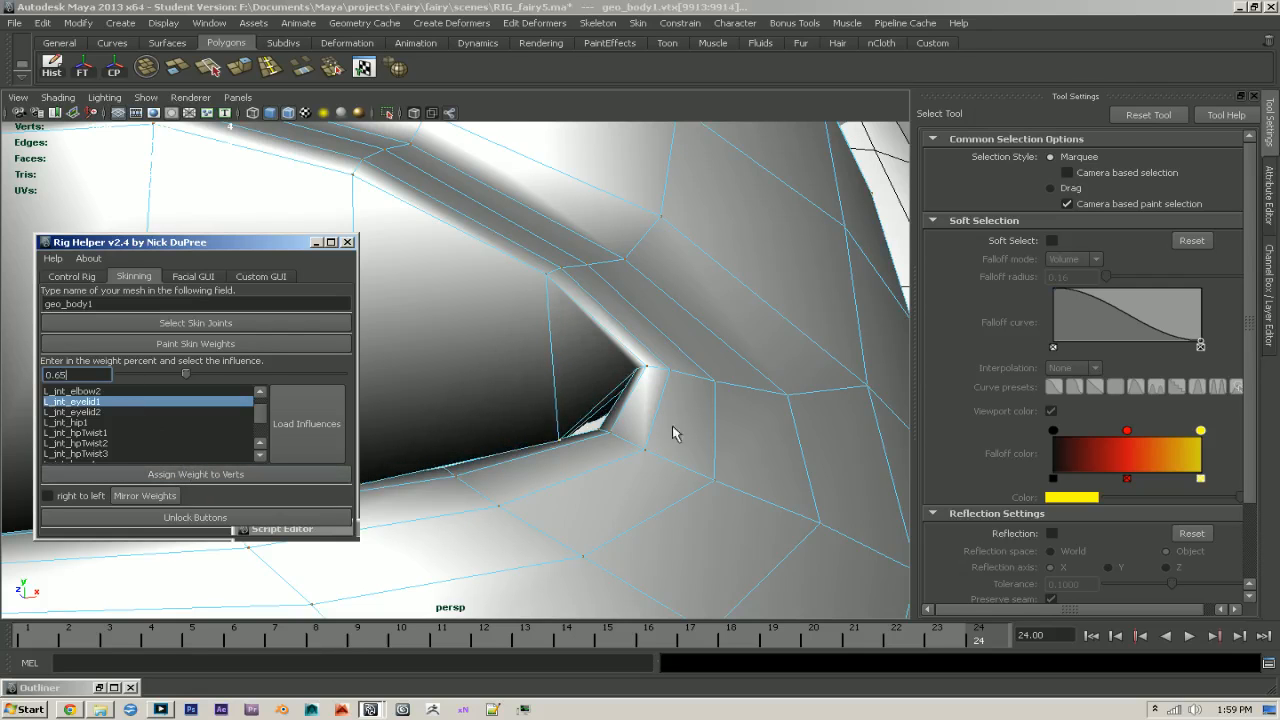
- Go to frame 10 and select the four vertices of the eyelid rim column at the eye's outer corner
left_click_drag(674, 431, 683, 451, "alt")
right_click_drag(683, 451, 604, 456, "alt")
left_click_drag(604, 456, 580, 469, "alt")
right_click_drag(580, 469, 541, 587, "alt")
left_click_drag(571, 635, 406, 630)
left_click_drag(440, 565, 726, 494, "alt")
right_click_drag(726, 494, 703, 477, "alt")
mouse_move(703, 477)
left_mouse_down("alt")
mouse_move(677, 486)
mouse_move(716, 493)
left_mouse_up("alt")
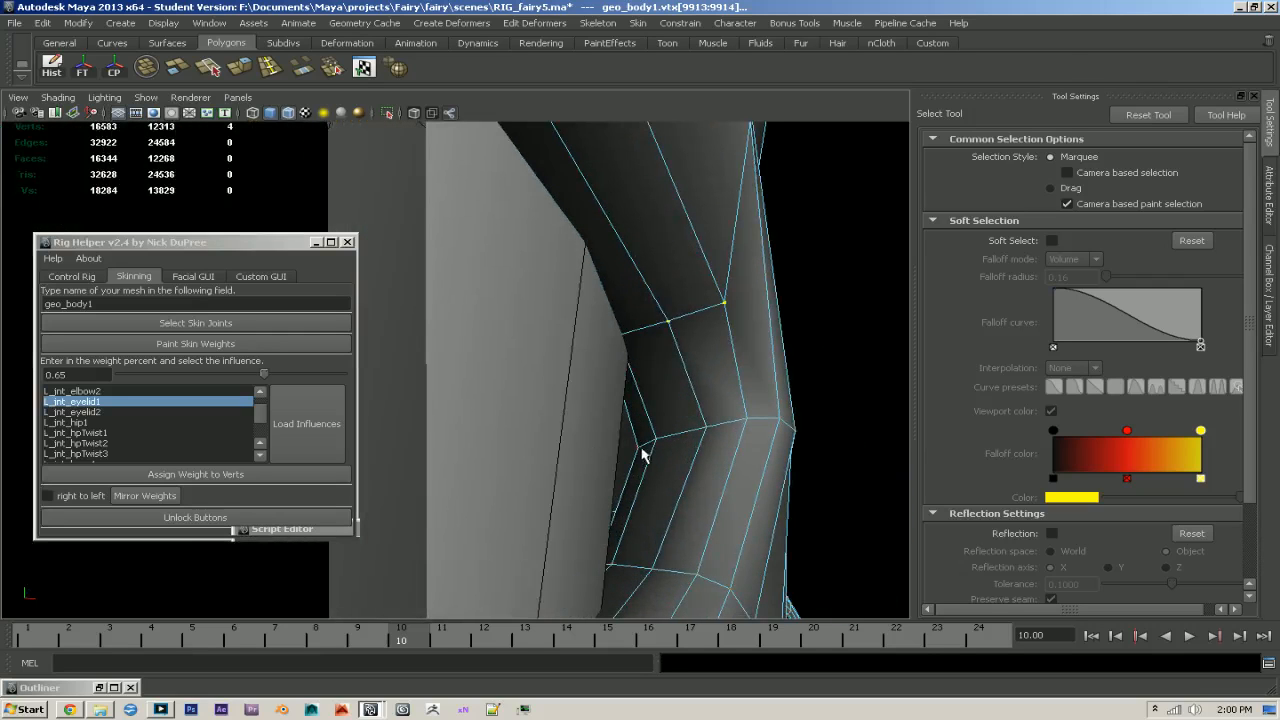
left_click(652, 450)
left_click(748, 418, "shift")
right_click_drag(794, 430, 617, 423, "alt")
left_click_drag(617, 423, 612, 490, "alt")
- Return to frame 24 and assign the outer-corner vertices an L_jnt_eyelid1 weight of 0.10
left_click_drag(732, 631, 984, 634)
double_click(56, 374)
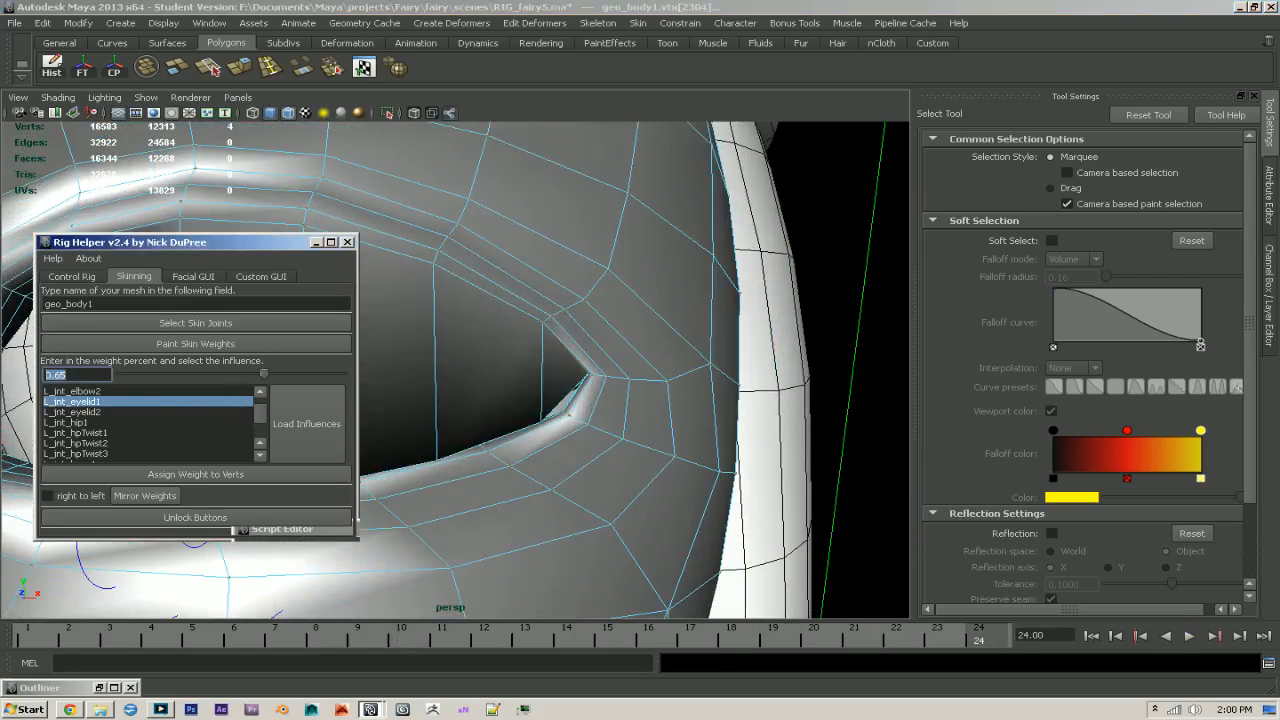
type("0.10")
left_click(214, 474)
- Add two neighbouring outer-corner vertices to the selection and assign an L_jnt_eyelid1 weight of 0.2
left_click_drag(648, 450, 685, 480, "alt")
left_click_drag(558, 460, 569, 471, "alt")
right_click_drag(569, 471, 640, 488, "alt")
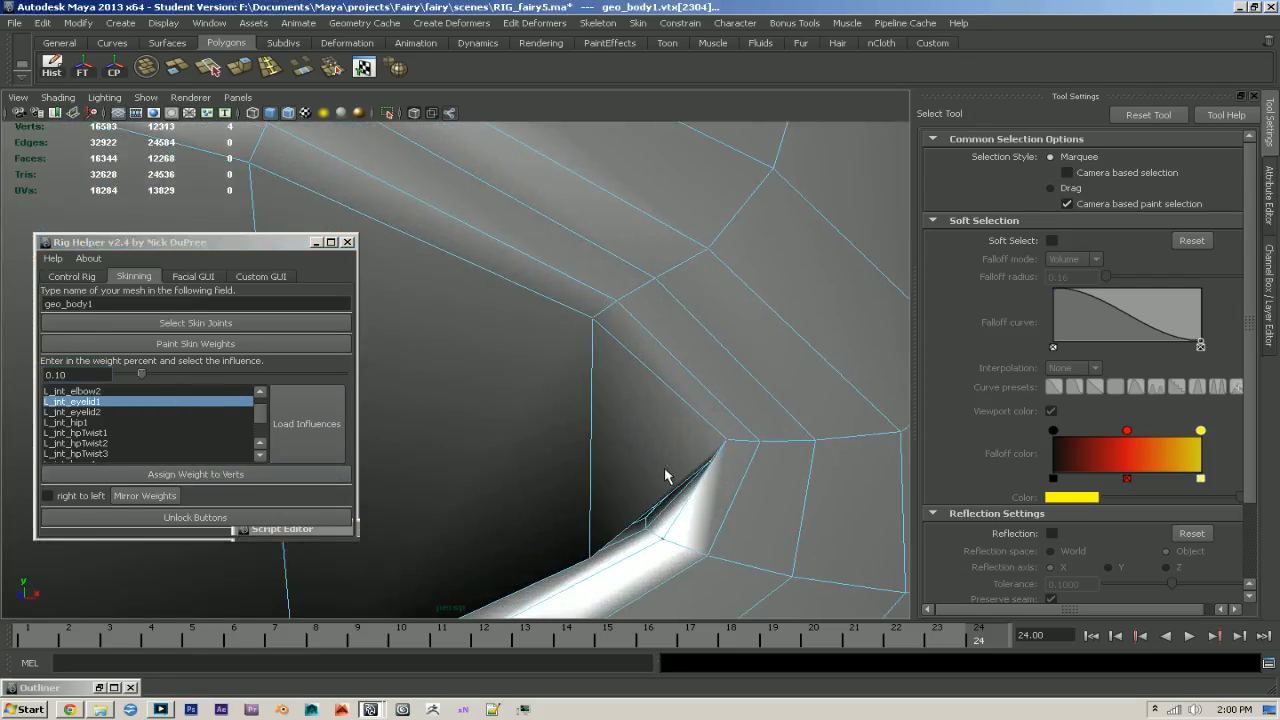
left_click(727, 442, "shift")
left_click_drag(760, 446, 713, 472, "alt")
left_click(74, 375)
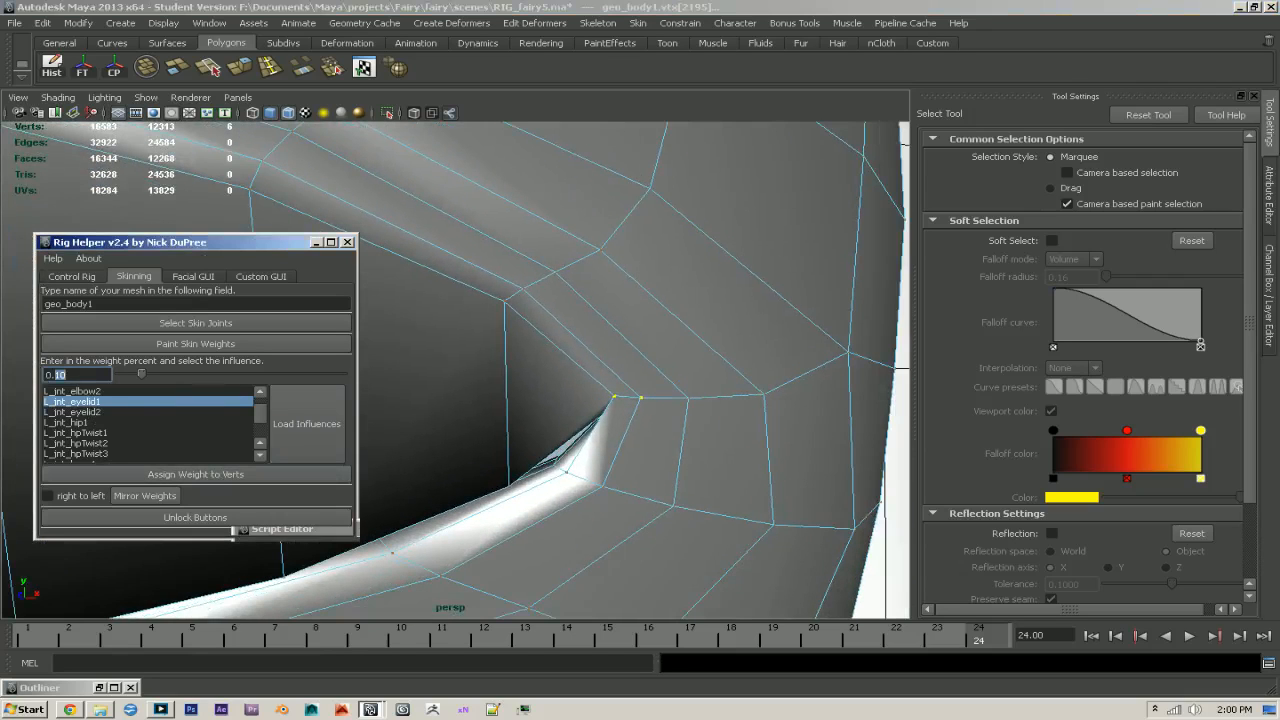
type("2")
left_click(267, 475)
- Select the four vertices of the first unweighted upper eyelid rim column on the inner side of the eye
left_click_drag(736, 470, 654, 405, "alt")
left_click(575, 389)
left_click_drag(832, 486, 726, 453, "alt")
left_click(619, 362)
left_click(625, 345, "shift")
left_click(626, 329, "shift")
left_click(626, 318, "shift")
left_click_drag(626, 320, 633, 422, "alt")
right_click_drag(633, 422, 613, 467, "alt")
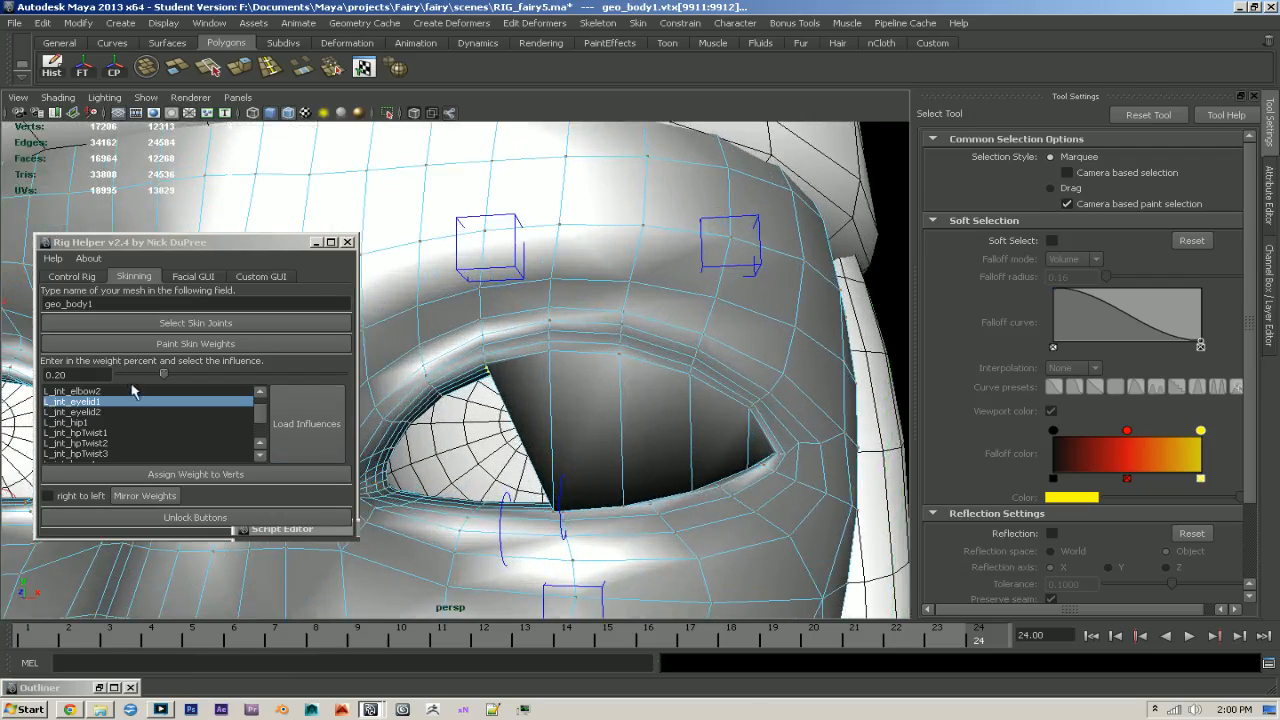
- Assign the selected inner-side rim vertices an L_jnt_eyelid1 weight of 0.5, and raise it to 0.75
left_click(80, 374)
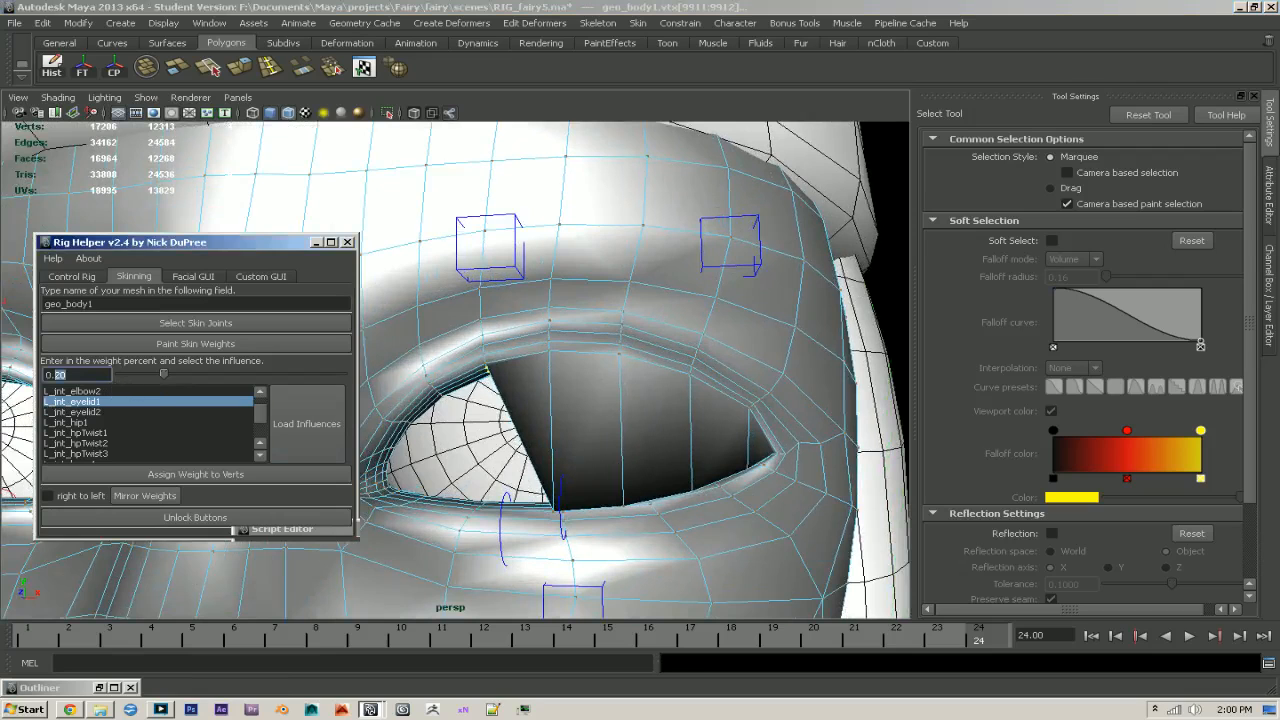
type("5")
left_click(219, 474)
left_click_drag(400, 445, 172, 392, "alt")
left_click(80, 374)
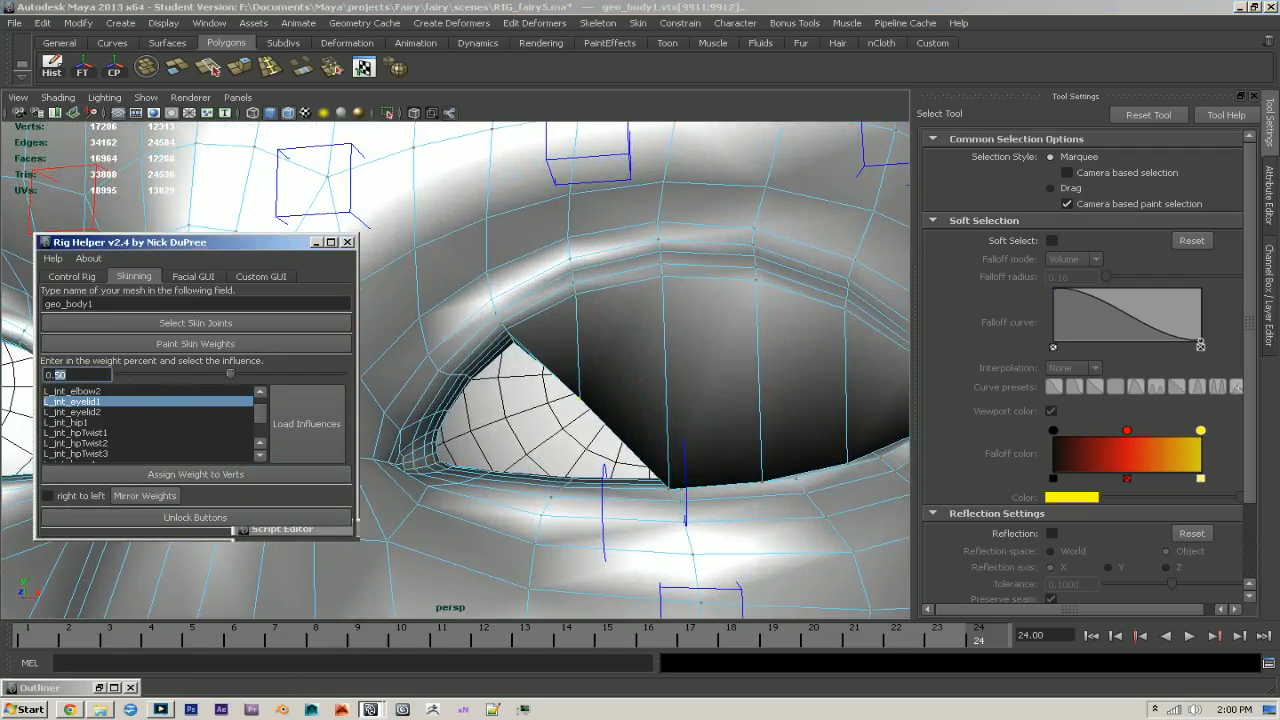
type("75")
left_click(221, 478)
- Raise the inner-side rim vertices' L_jnt_eyelid1 weight through 0.85 and 0.9 to 0.95 so they meet the lower lid
left_click_drag(681, 467, 591, 491, "alt")
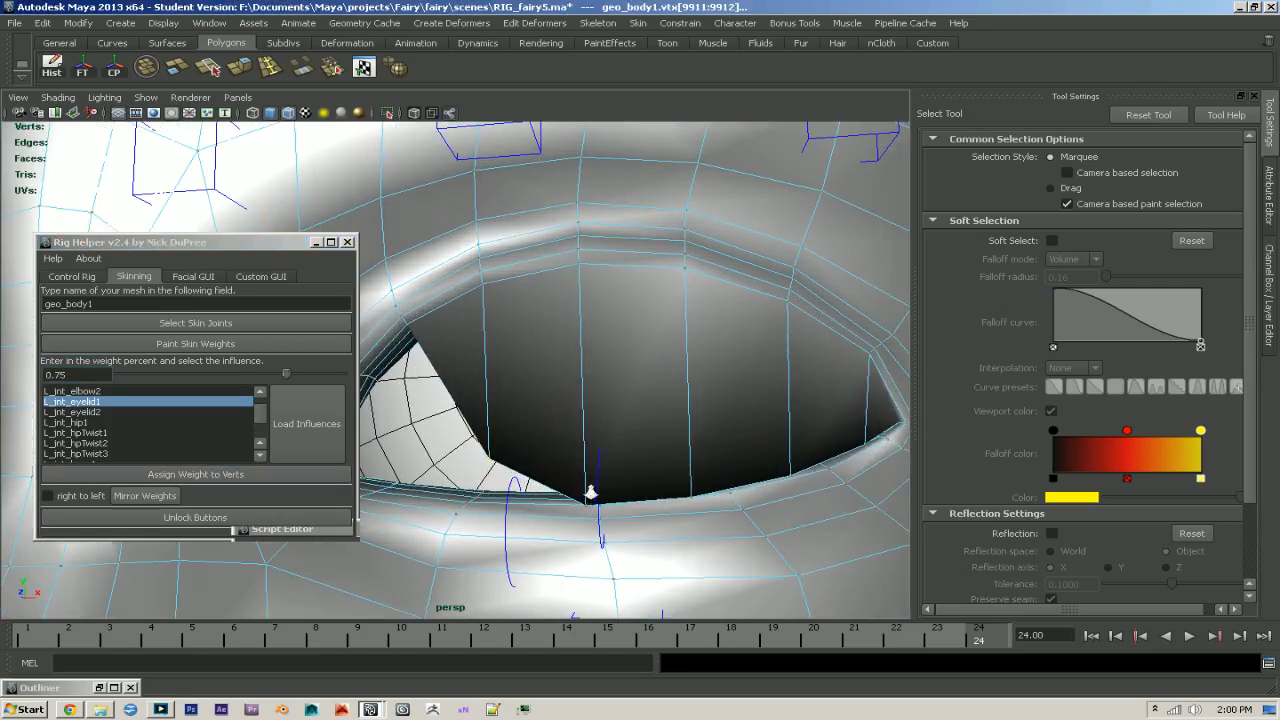
left_click(90, 374)
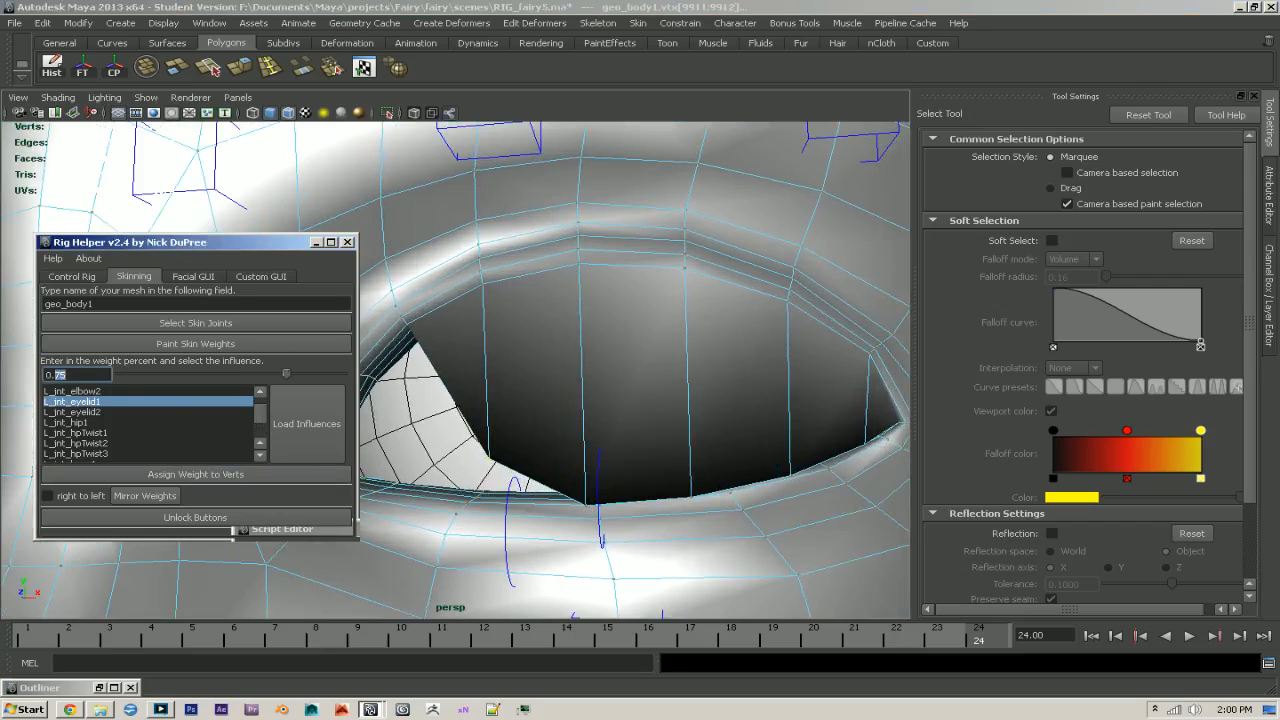
left_click(200, 477)
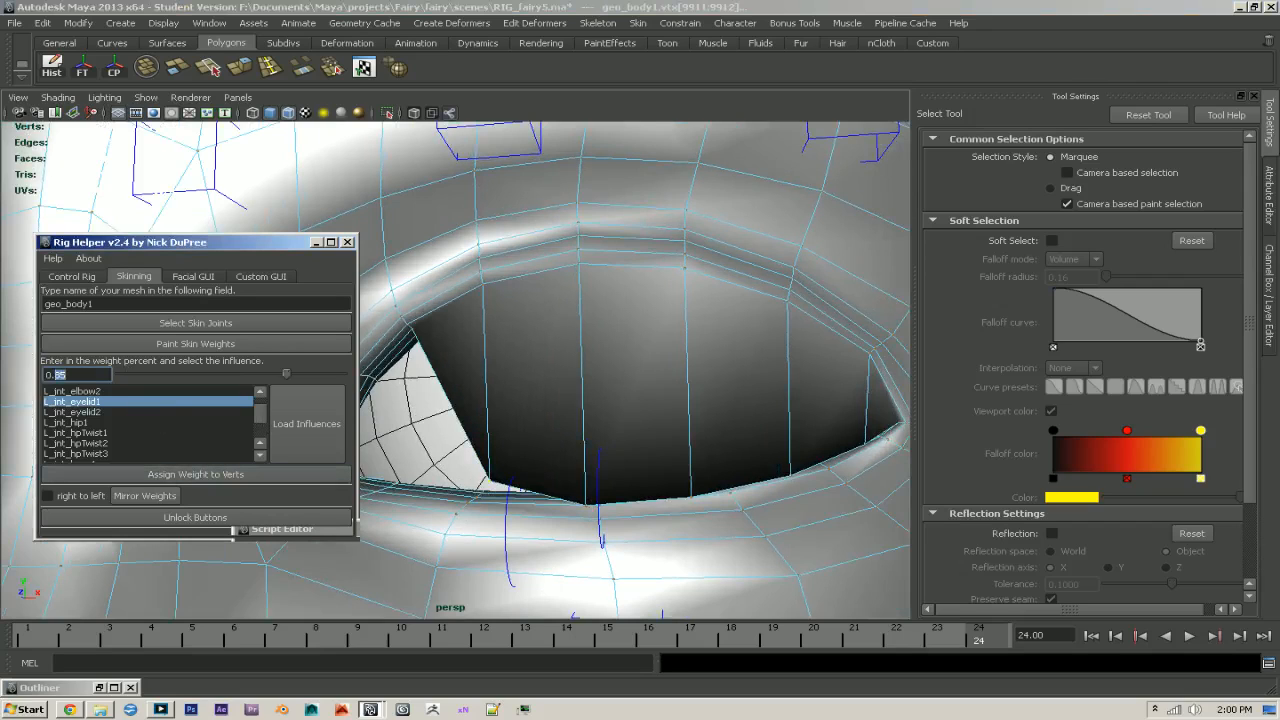
type("9")
left_click(214, 478)
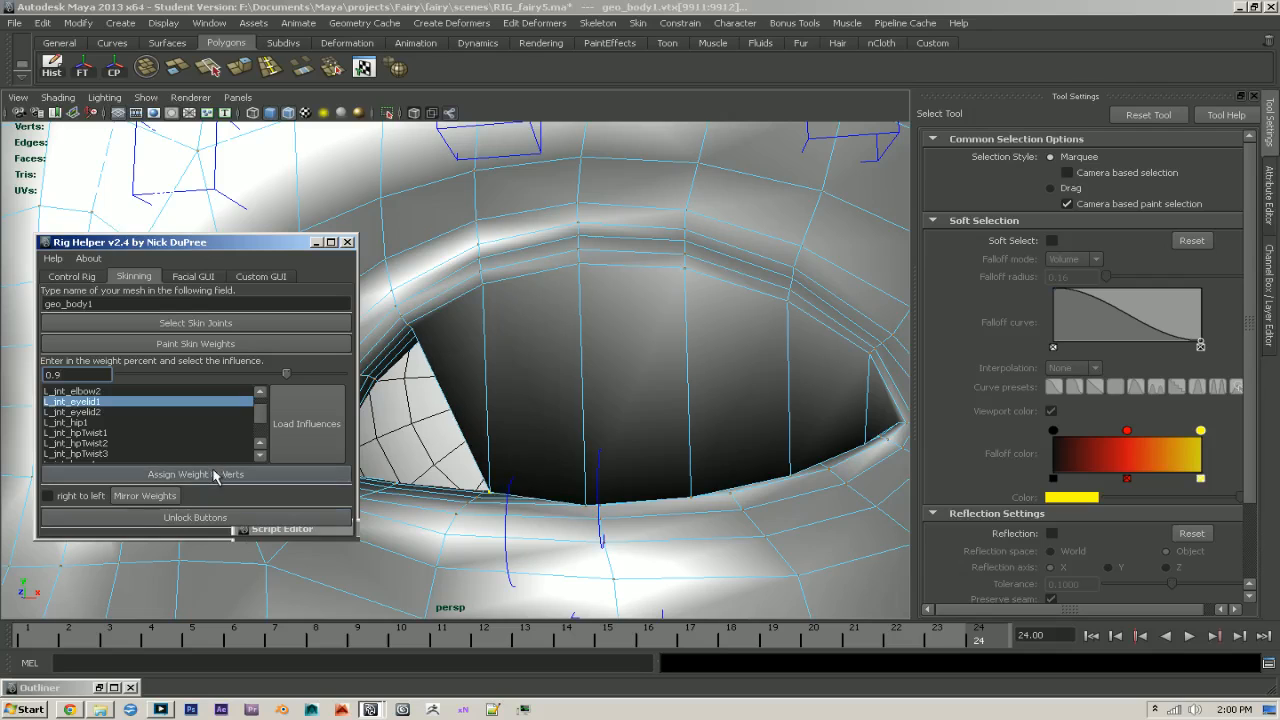
middle_click_drag(701, 473, 698, 449, "alt")
scroll(698, 449, "up", 3)
left_click(63, 374)
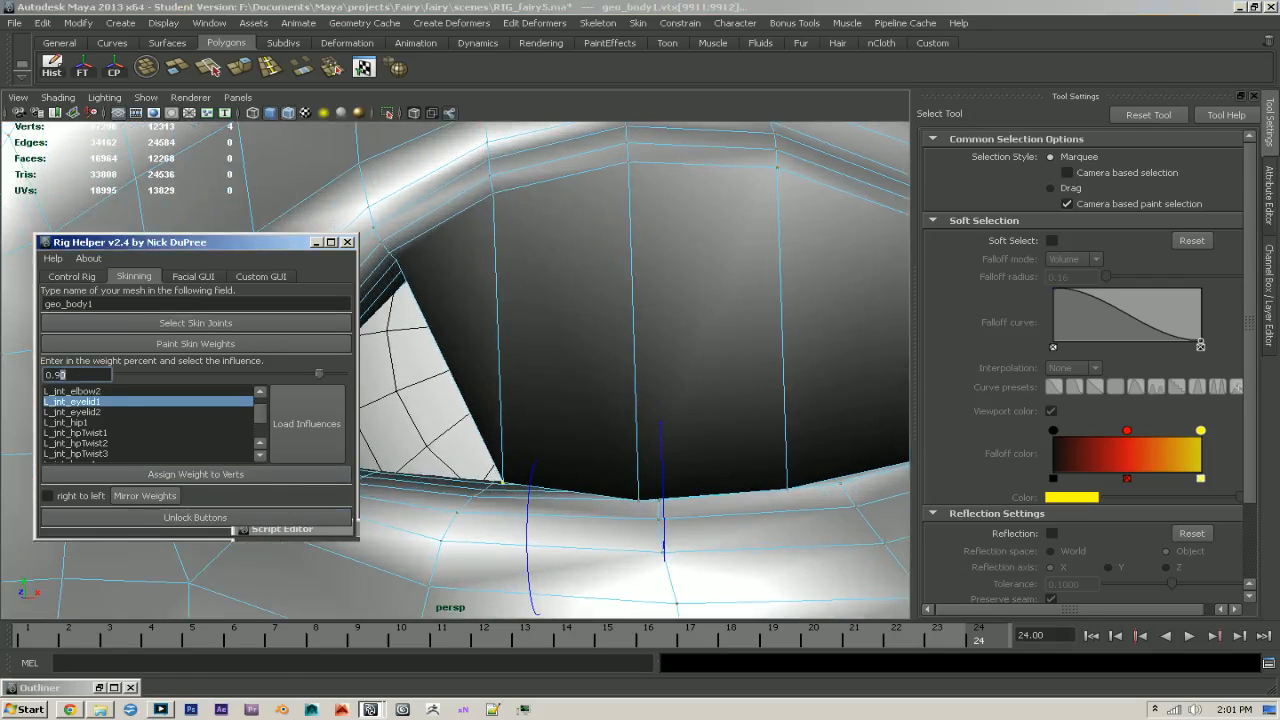
type("5")
left_click(219, 480)
- Select the next column of four upper eyelid rim vertices, one edge closer to the eye's inner corner
left_click_drag(640, 474, 668, 466, "alt")
right_click_drag(668, 466, 690, 485, "alt")
left_click_drag(690, 485, 712, 490, "alt")
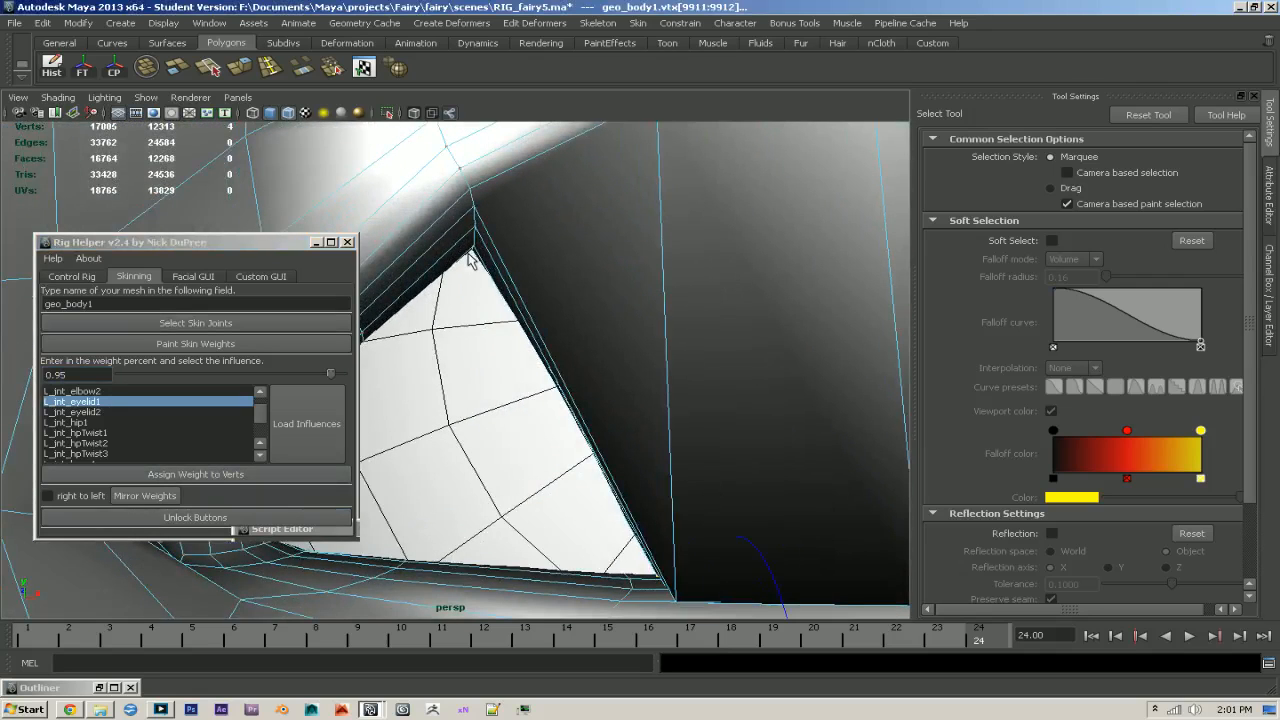
key("4")
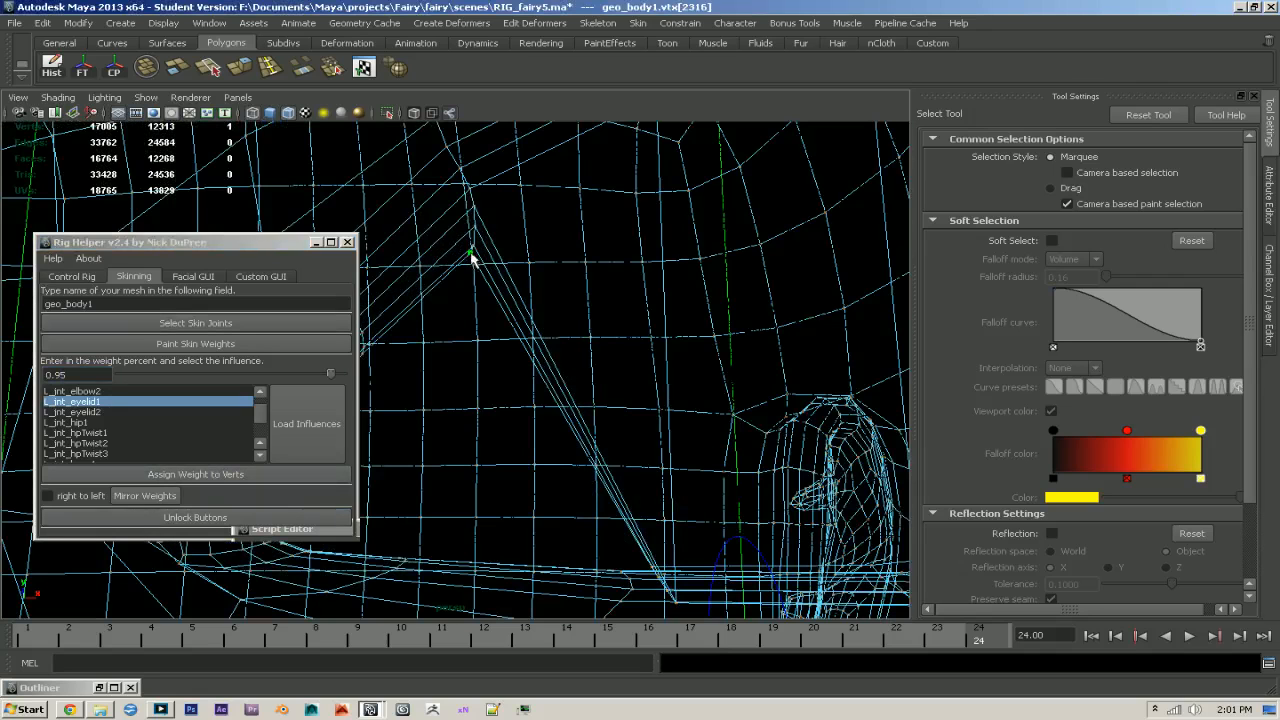
left_click(472, 250)
left_click(474, 226, "shift")
left_click(473, 204, "shift")
key("5")
scroll(723, 330, "down", 2)
scroll(723, 333, "down", 1)
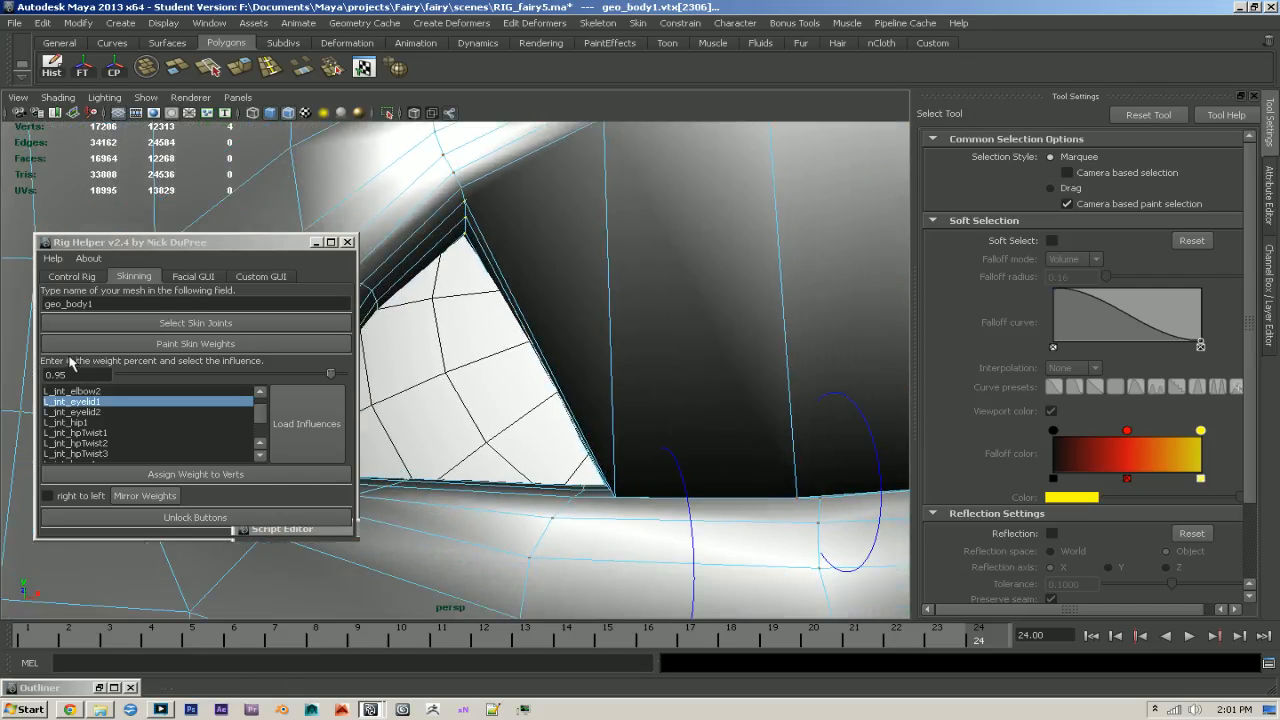
- Assign the selected rim column an L_jnt_eyelid1 weight of 0.75, and raise it through 0.8 to 0.86
left_click(58, 374)
type("75")
left_click(200, 474)
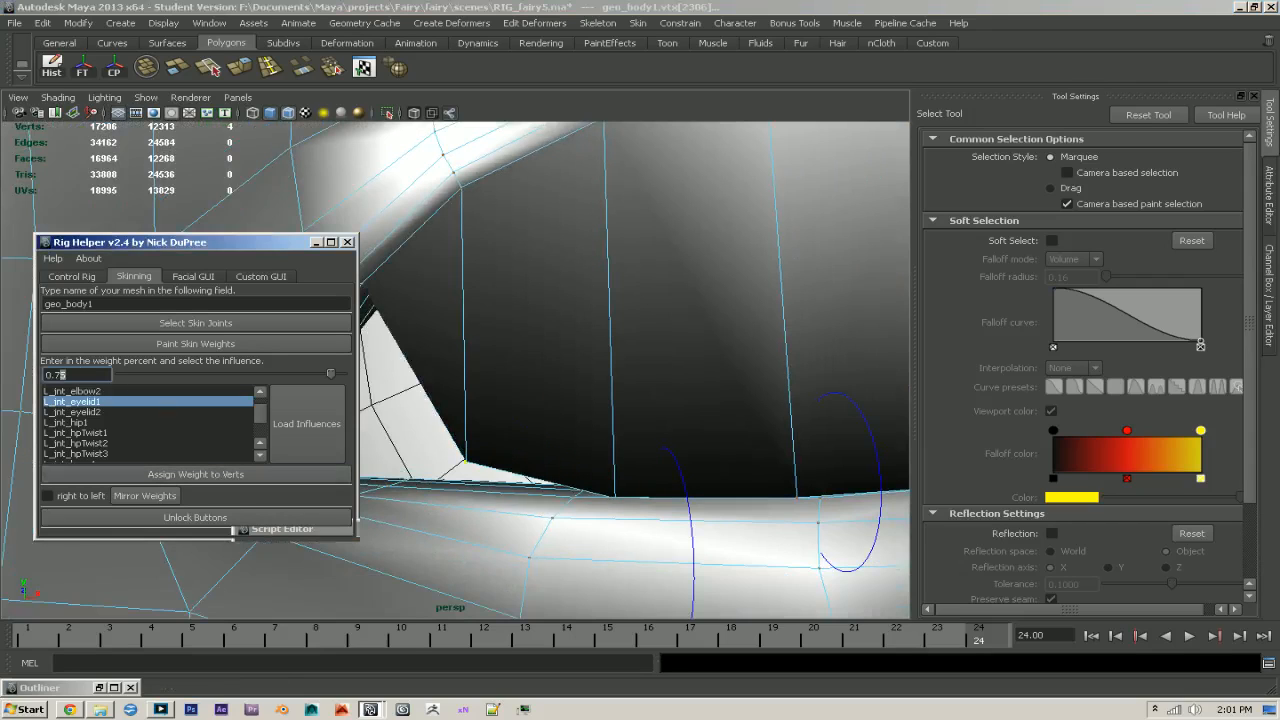
type("8")
left_click(200, 474)
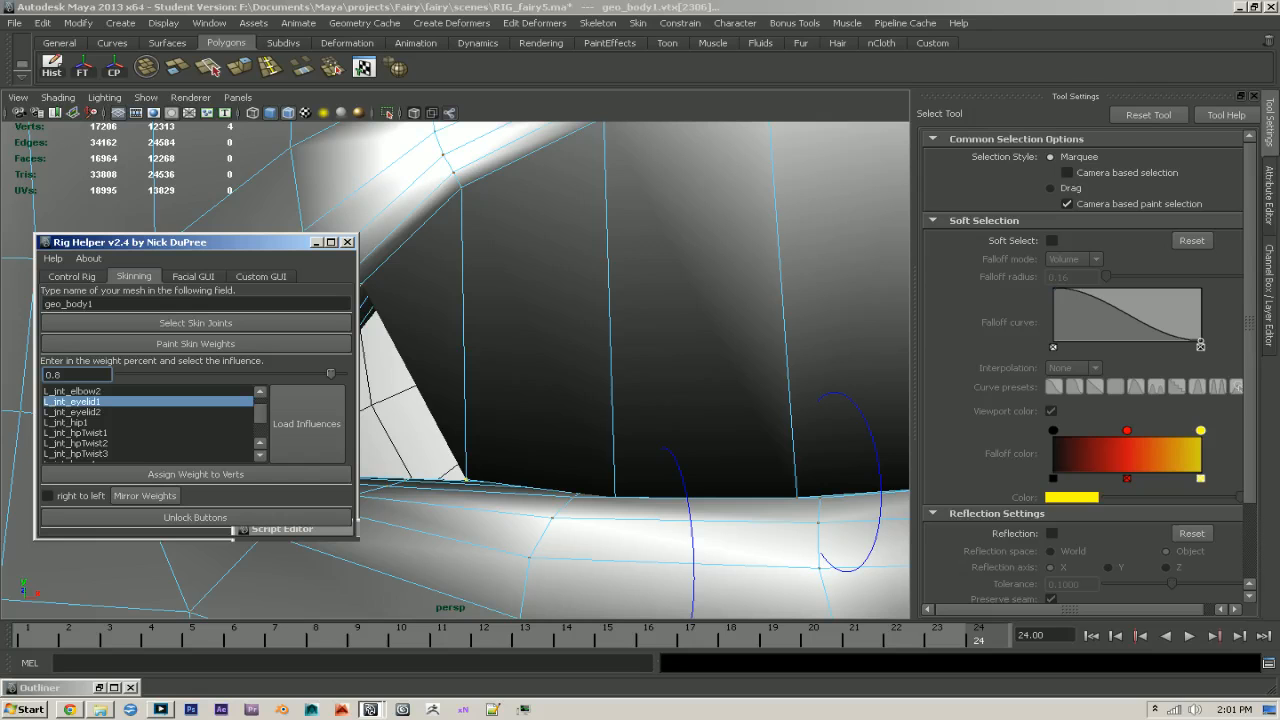
type("6")
left_click(176, 476)
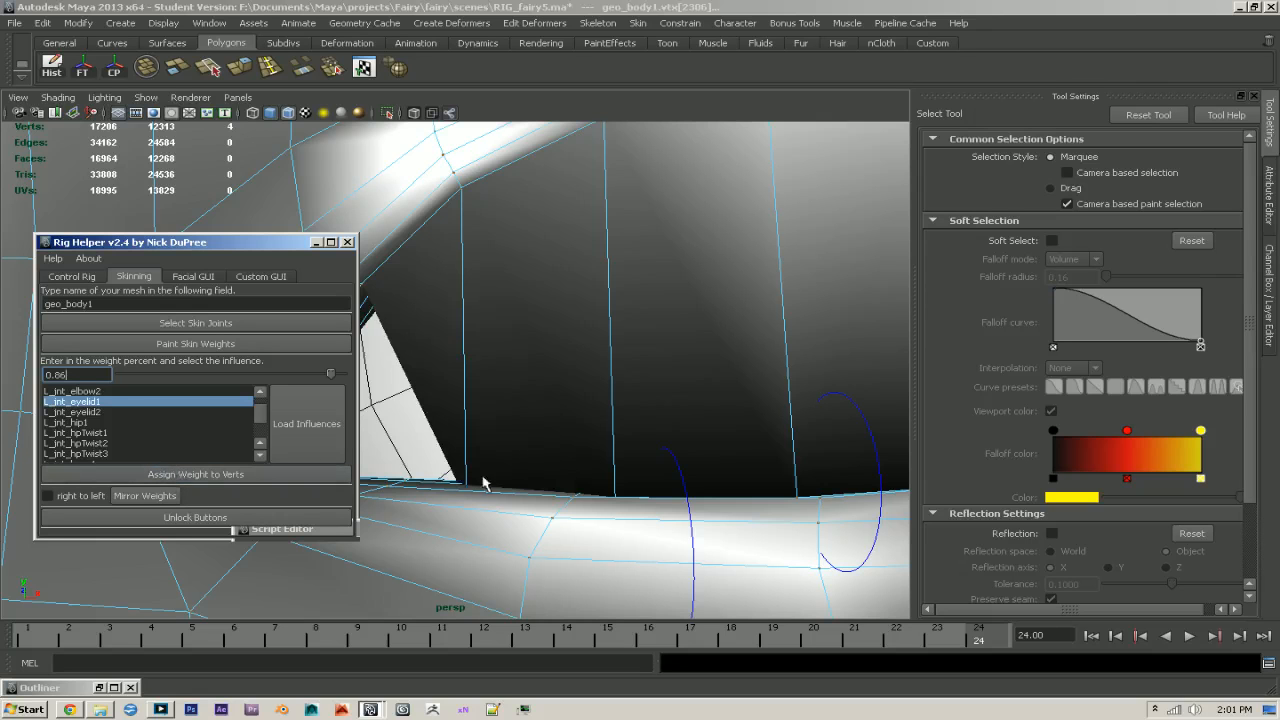
- Select the four rim vertices at the peak of the remaining gap, another edge toward the eye's inner corner
left_click_drag(520, 480, 531, 471, "alt")
middle_click_drag(531, 471, 509, 483, "alt")
right_click_drag(509, 483, 597, 506, "alt")
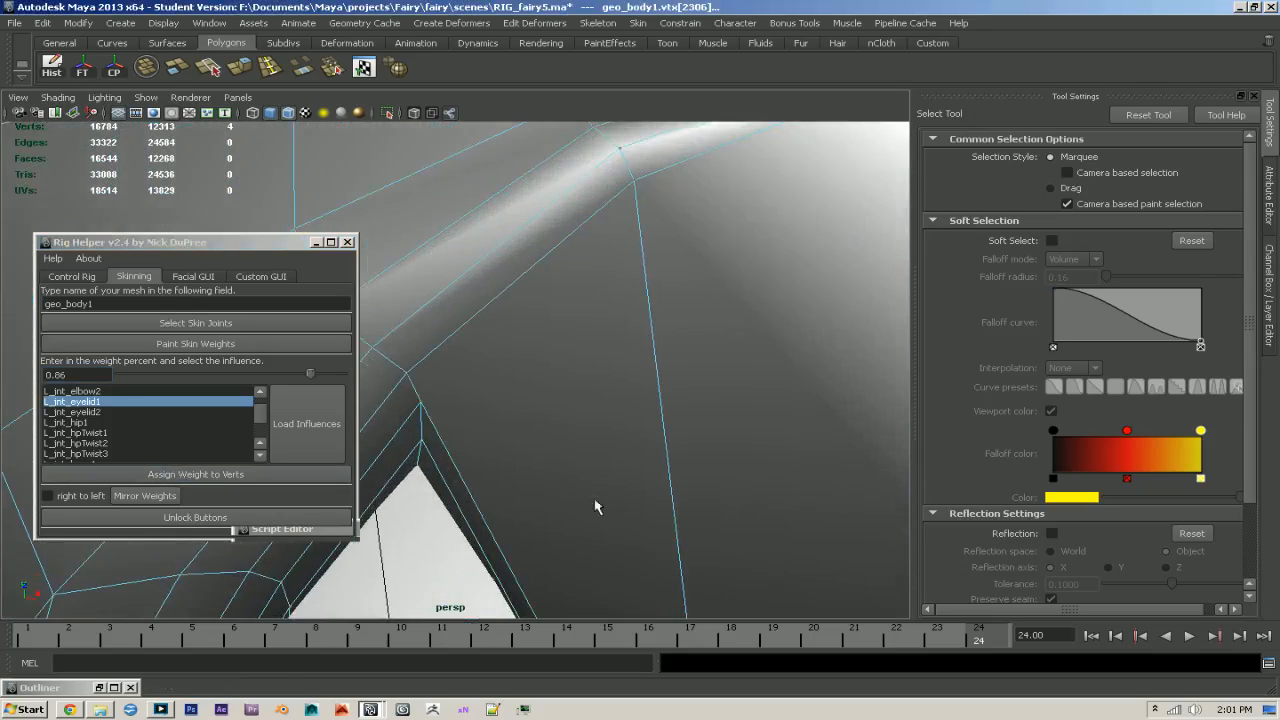
key("4")
left_click(406, 498, "shift")
left_click(422, 440, "shift")
left_click(420, 403, "shift")
mouse_move(440, 416)
left_mouse_down("alt")
mouse_move(522, 436)
mouse_move(540, 471)
left_mouse_up("alt")
key("5")
mouse_move(620, 481)
left_mouse_down("alt")
mouse_move(683, 389)
mouse_move(668, 402)
left_mouse_up("alt")
- Assign the selected gap-peak vertices an L_jnt_eyelid1 weight of 0.4, and raise it through 0.6 to 0.65
left_click(62, 374)
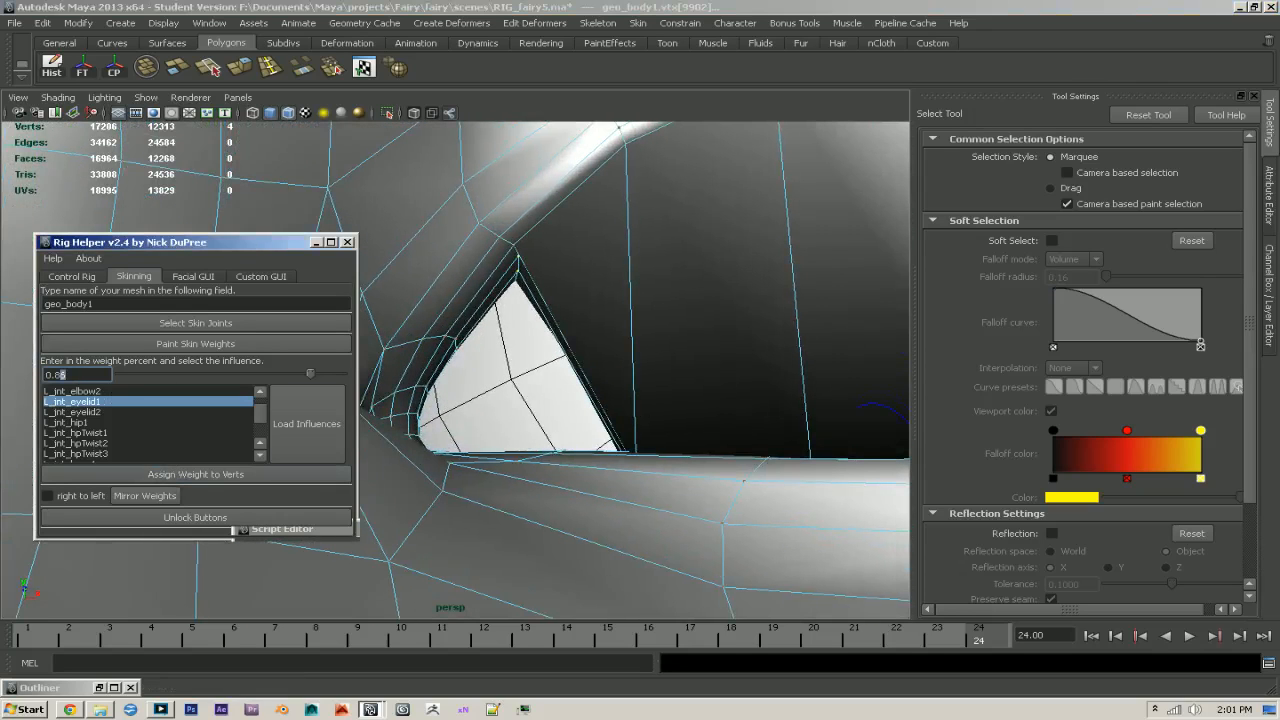
type("4")
left_click(236, 476)
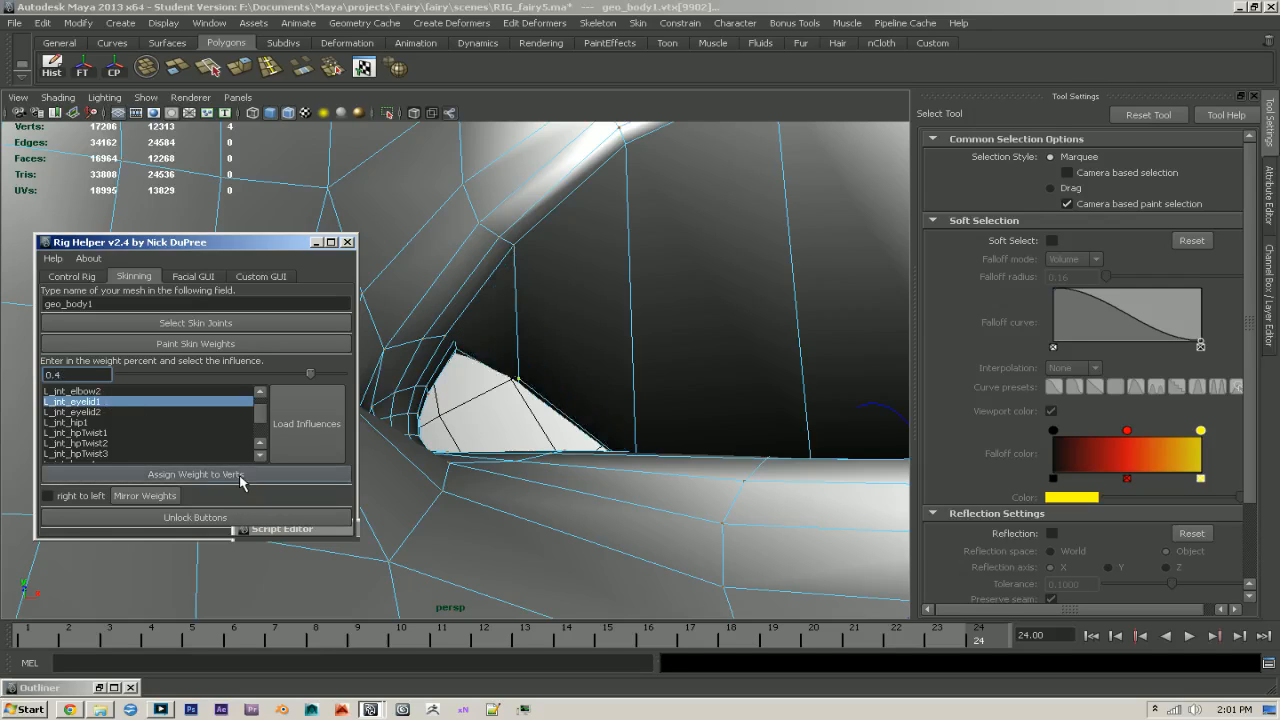
key("BackSpace")
type("6")
left_click(190, 474)
type("5")
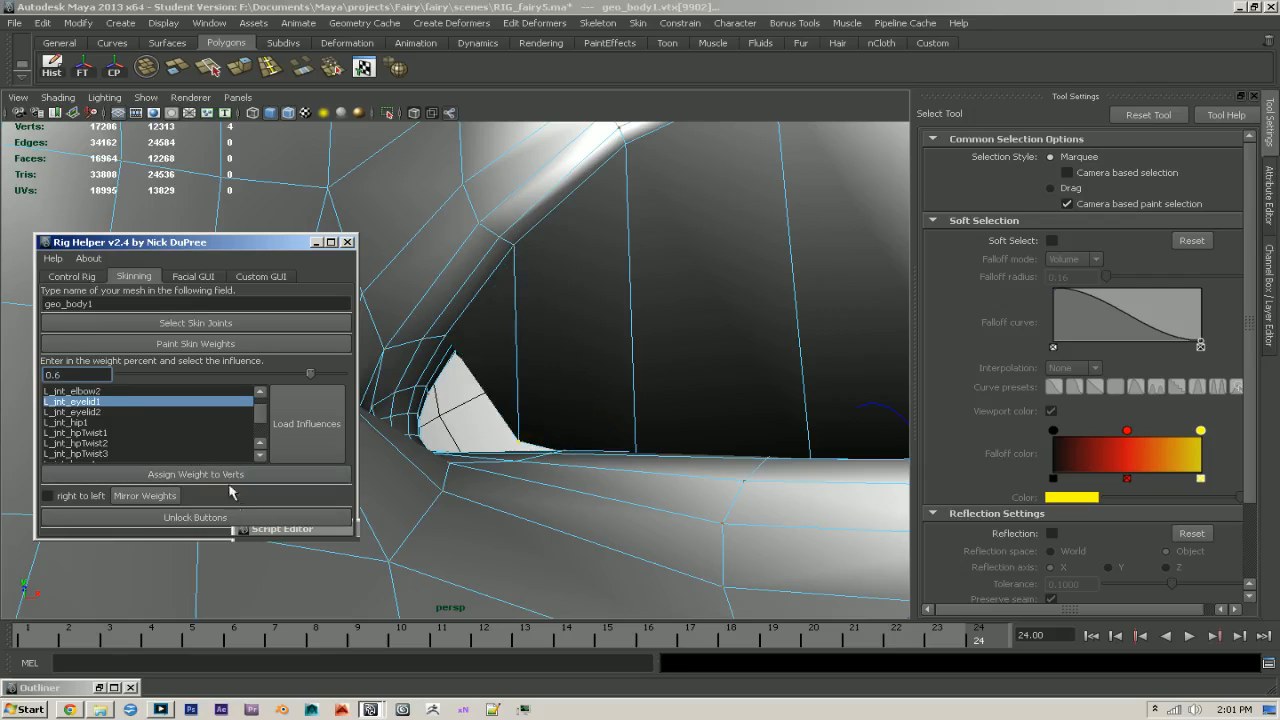
left_click(238, 476)
- Select the following four-vertex rim column, directly beside the curved inner corner of the eye
right_click_drag(568, 443, 609, 463, "alt")
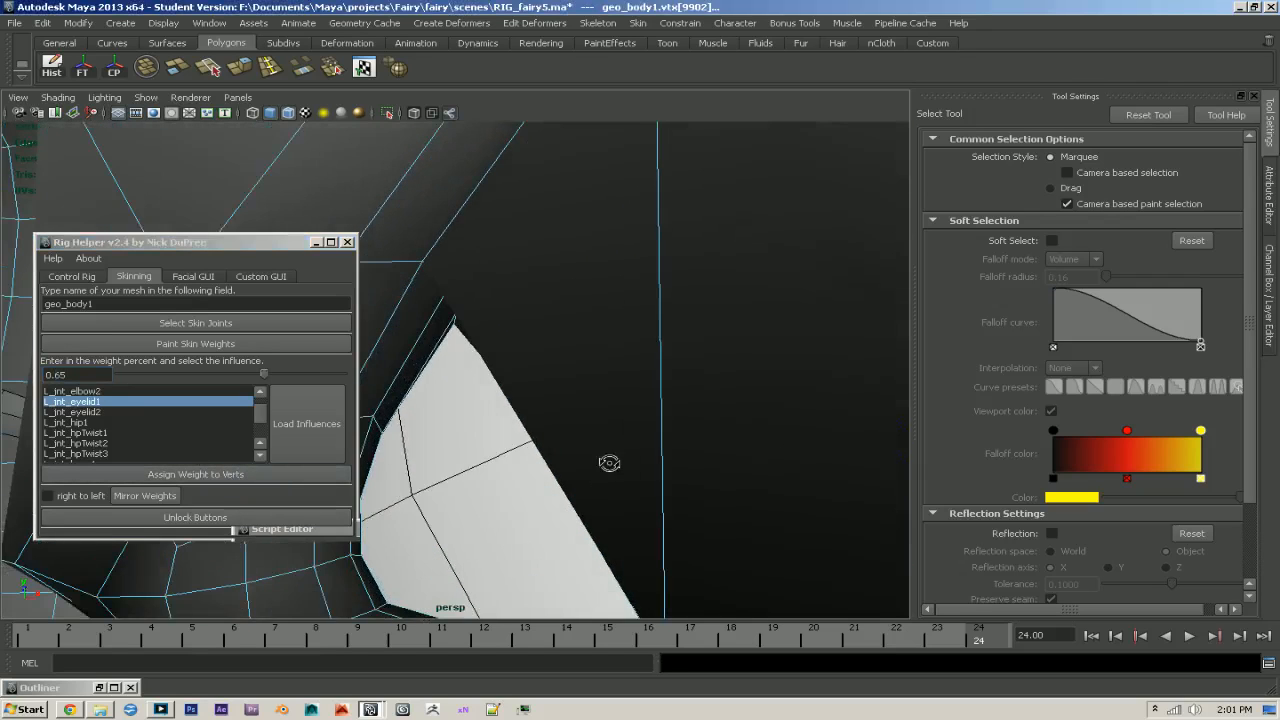
key("4")
left_click_drag(431, 345, 461, 384)
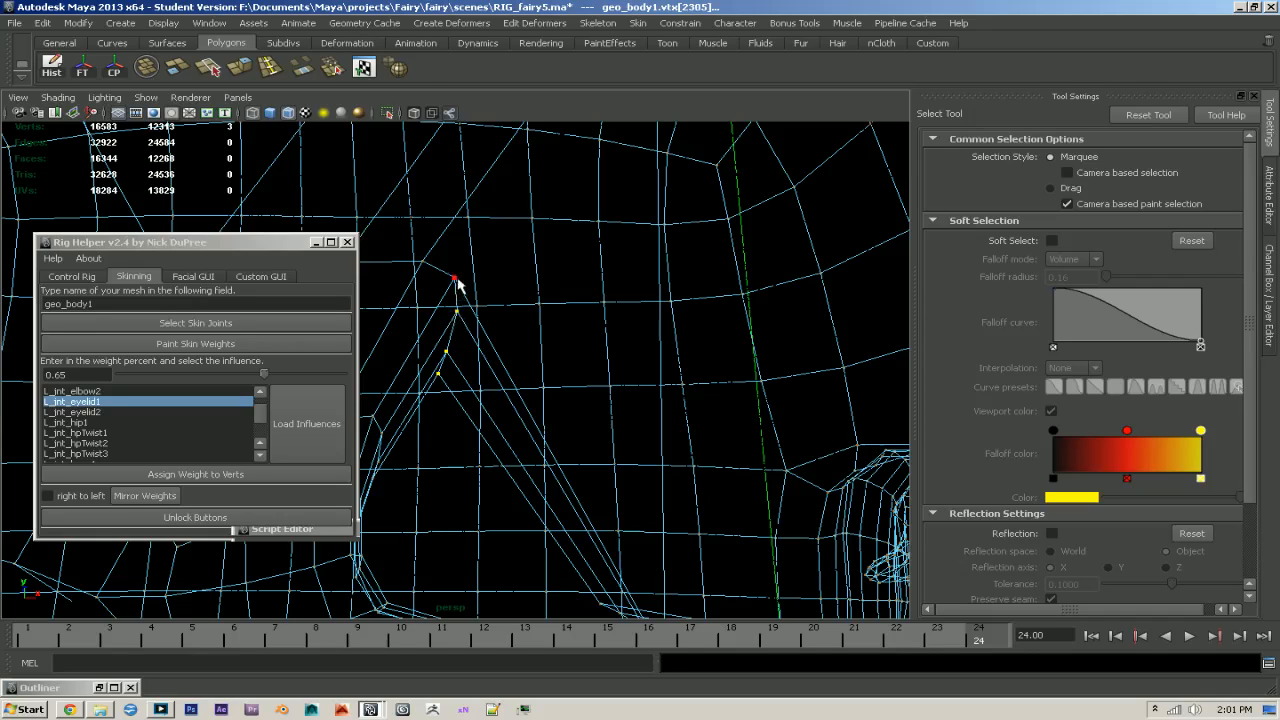
left_click(457, 281, "shift")
key("5")
right_click_drag(634, 384, 546, 383, "alt")
- Assign the rim column beside the inner corner an L_jnt_eyelid1 weight of 0.3
left_click(72, 375)
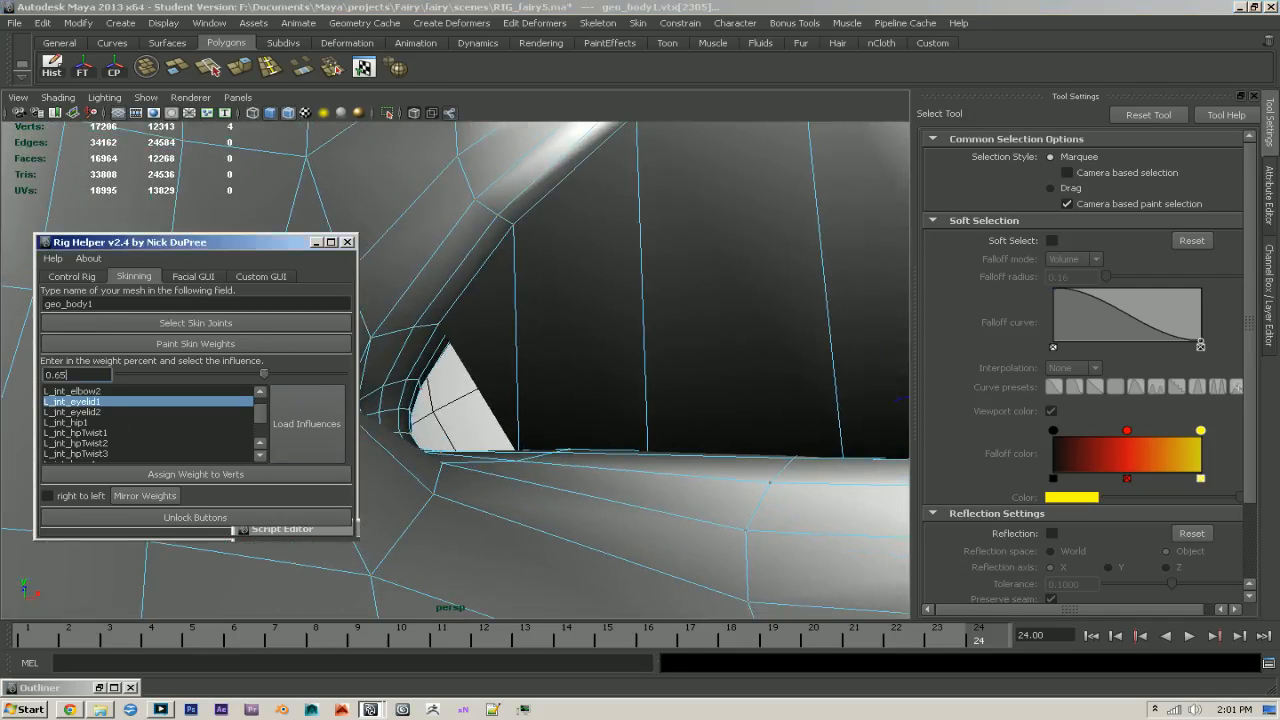
type("3")
left_click(229, 475)
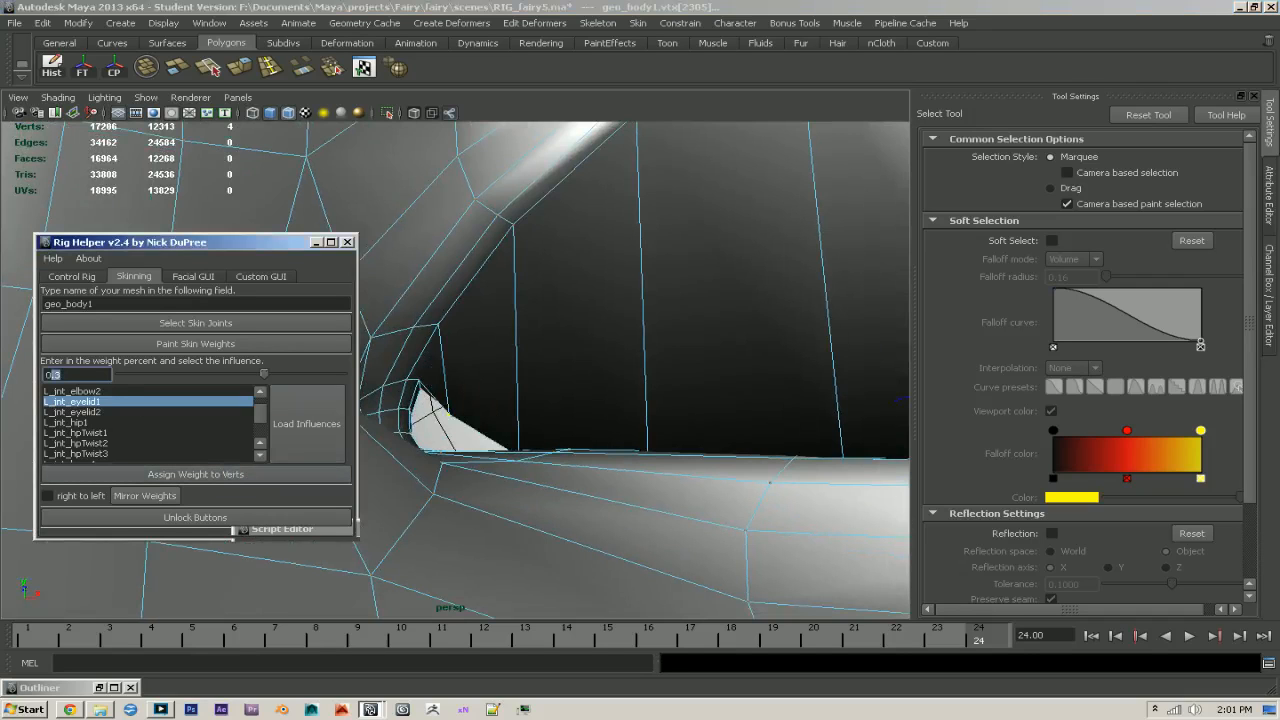
- Raise the selected rim column's L_jnt_eyelid1 weight to 0.5
left_click(182, 476)
left_click_drag(520, 445, 560, 474, "alt")
- Select the next four-vertex column around the eye's inner corner in wireframe and assign it an L_jnt_eyelid1 weight of 0.25
key("4")
middle_click_drag(560, 474, 538, 476, "alt")
left_click_drag(538, 481, 526, 457, "alt")
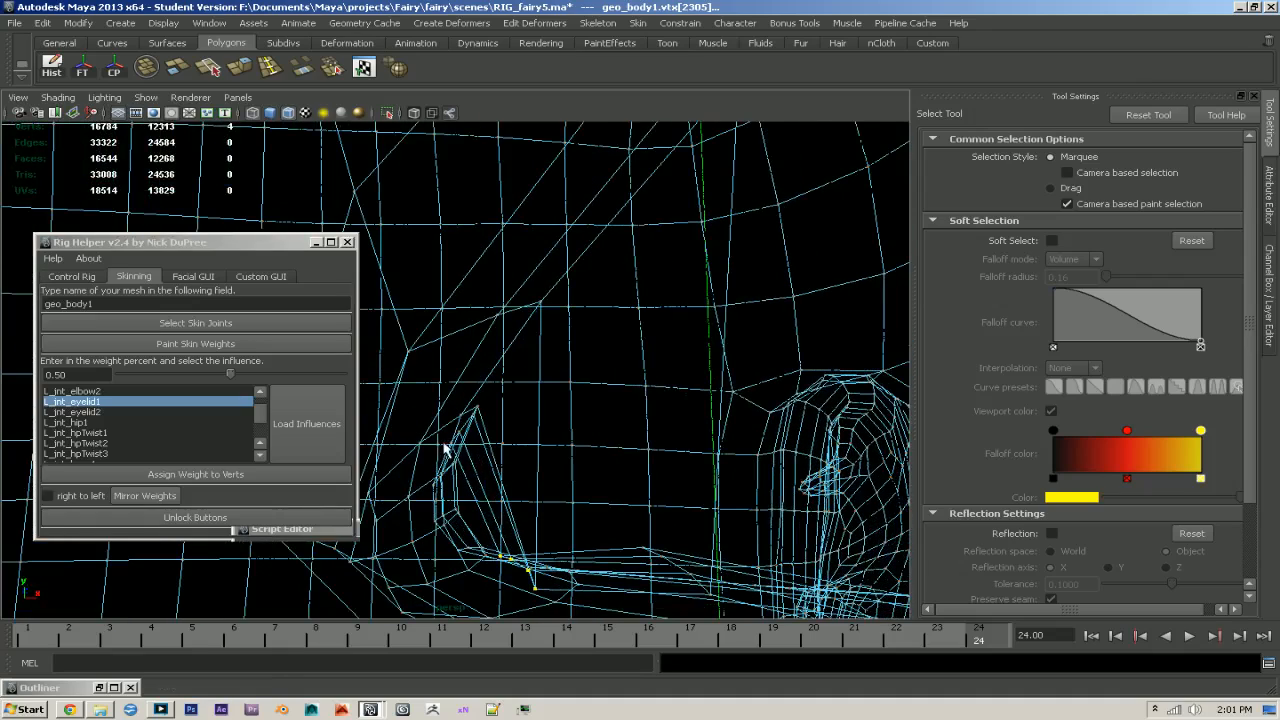
left_click(450, 443)
left_click(460, 432, "shift")
left_click(473, 414, "shift")
left_click(477, 407, "shift")
mouse_move(510, 431)
left_mouse_down("alt")
mouse_move(486, 429)
mouse_move(461, 451)
mouse_move(603, 477)
mouse_move(563, 446)
mouse_move(509, 457)
mouse_move(546, 476)
mouse_move(580, 471)
mouse_move(588, 443)
mouse_move(583, 460)
left_mouse_up("alt")
key("5")
left_click(80, 375)
type("0.25")
left_click(196, 474)
- Raise the selected inner-corner column's L_jnt_eyelid1 weight to 0.3
left_click_drag(664, 416, 530, 462, "alt")
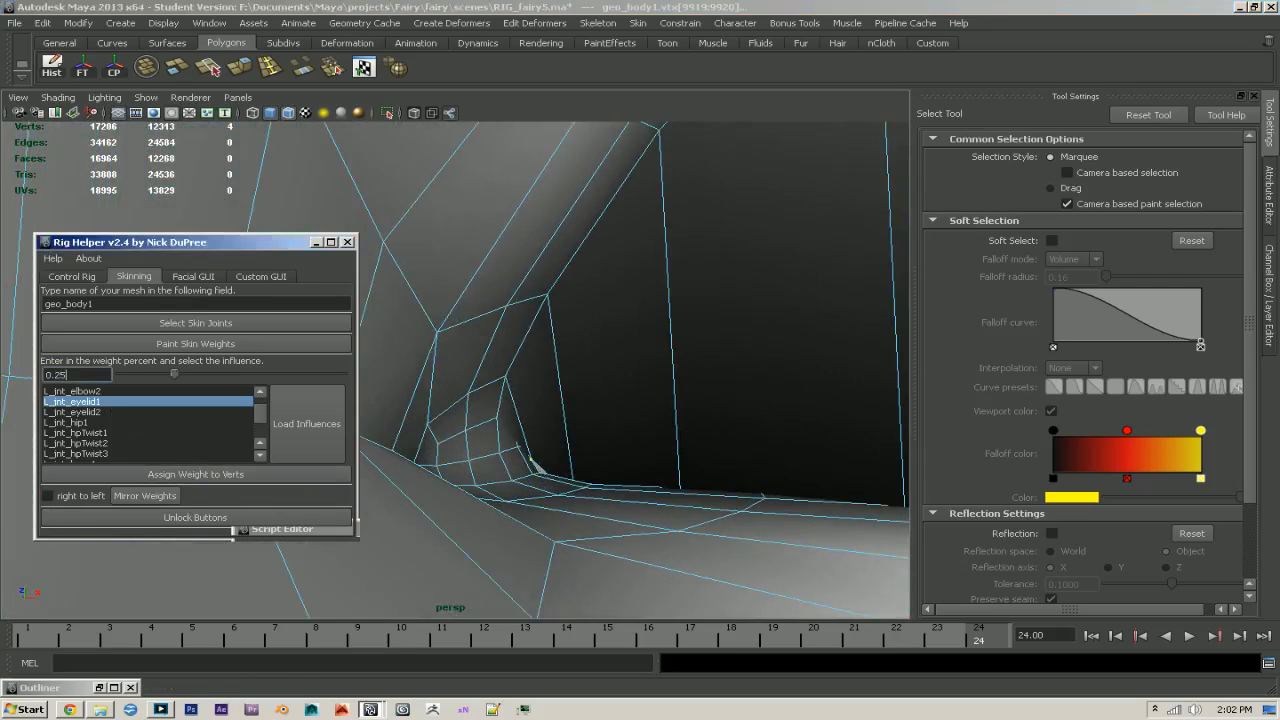
left_click(227, 480)
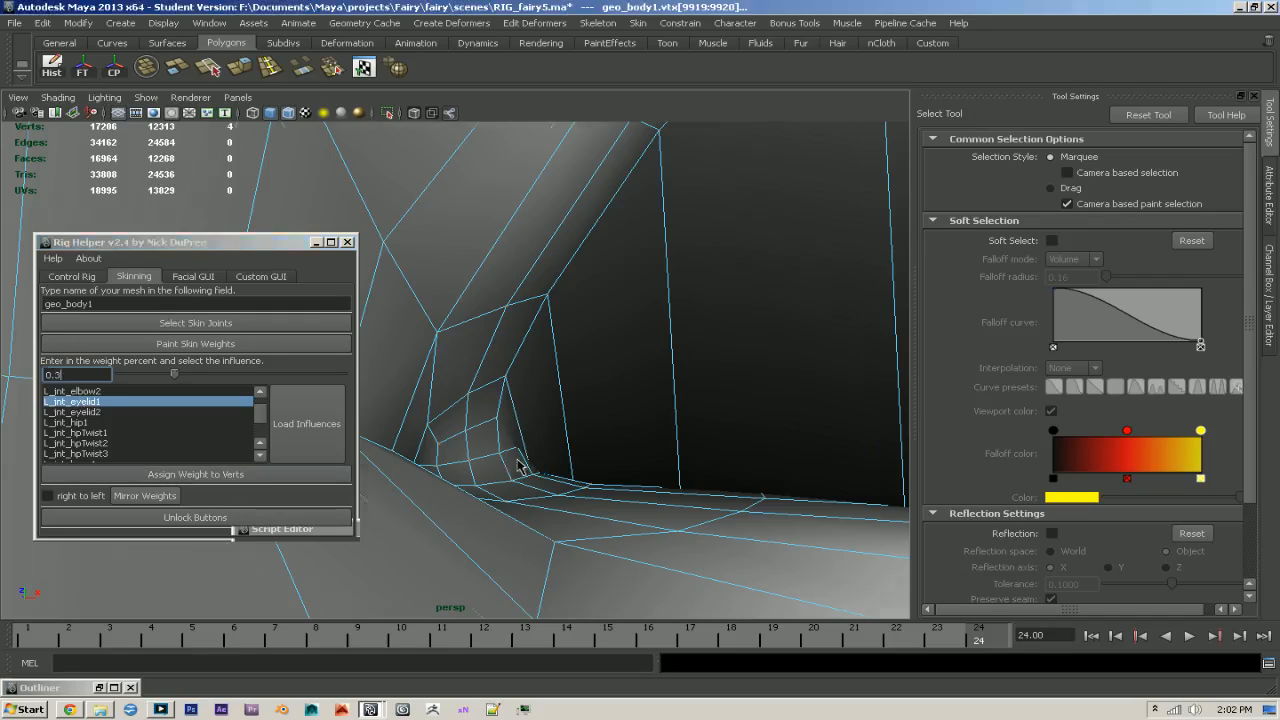
right_click_drag(520, 466, 282, 425, "alt")
left_click_drag(590, 468, 771, 557, "alt")
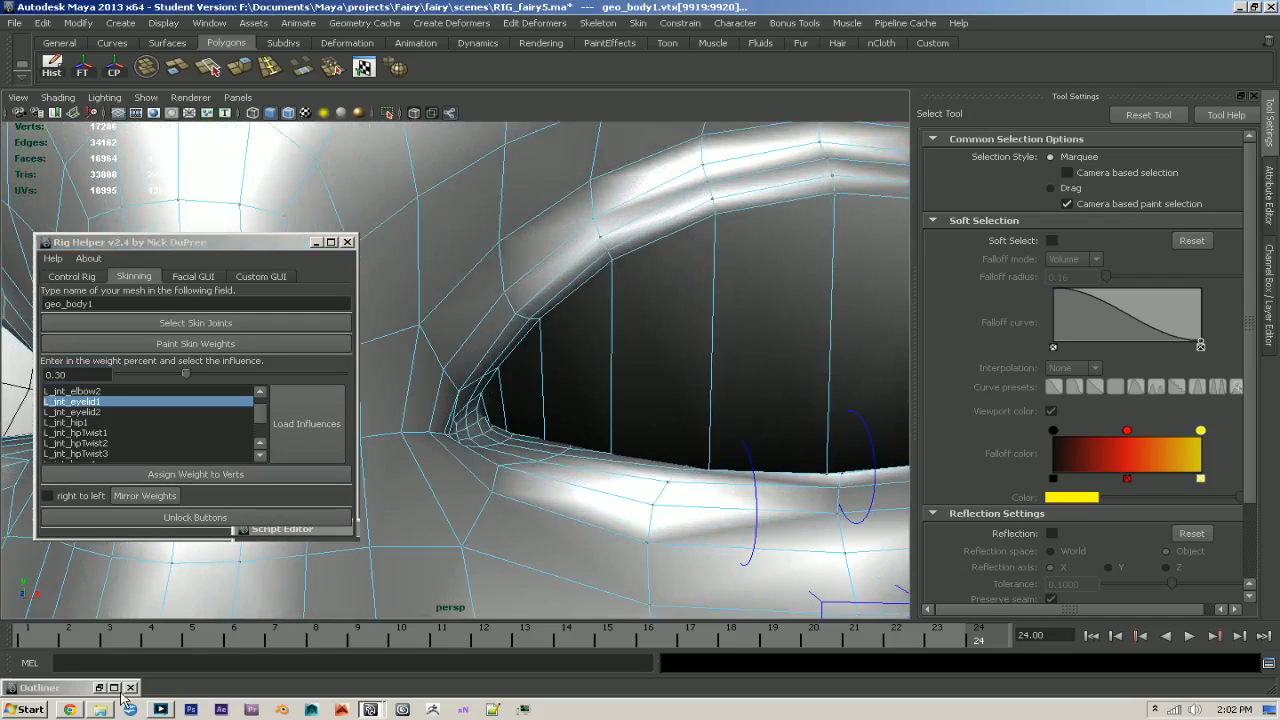
- Switch to Chrome, search Google Images for "blink", and examine the closed-eye photo as a reference for the lid
left_click(69, 710)
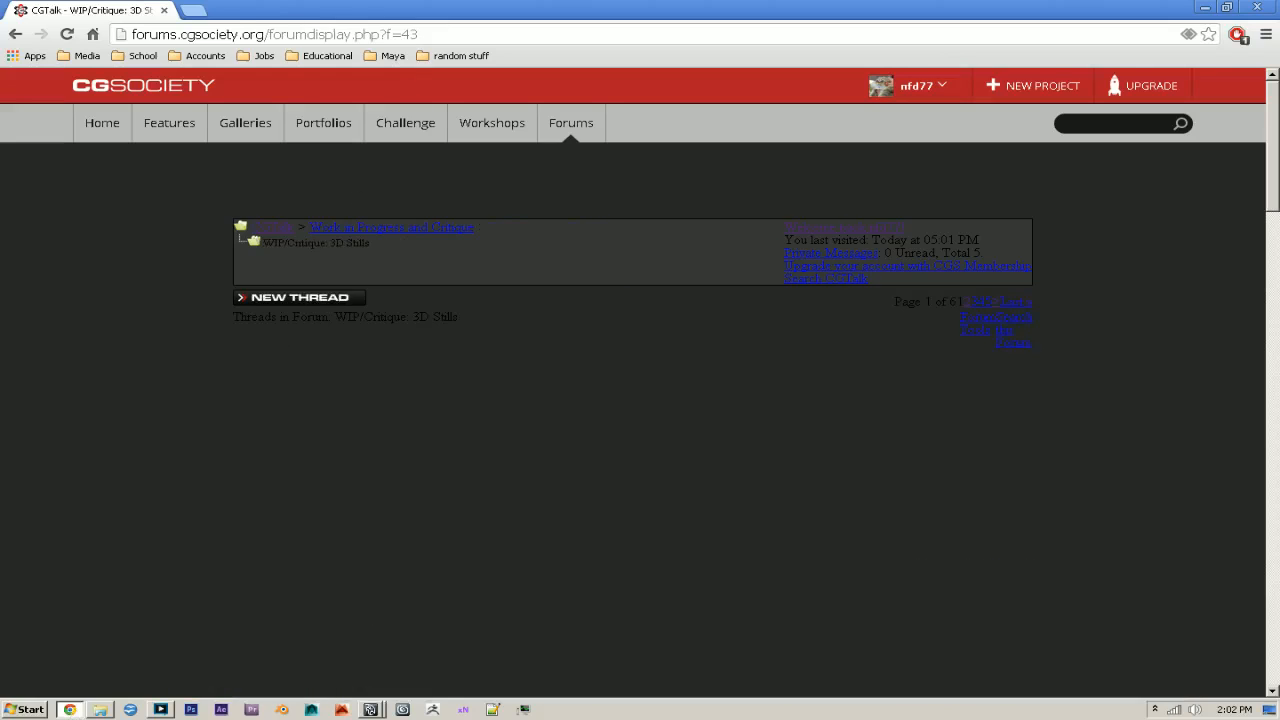
left_click(193, 10)
type("blink")
key("Return")
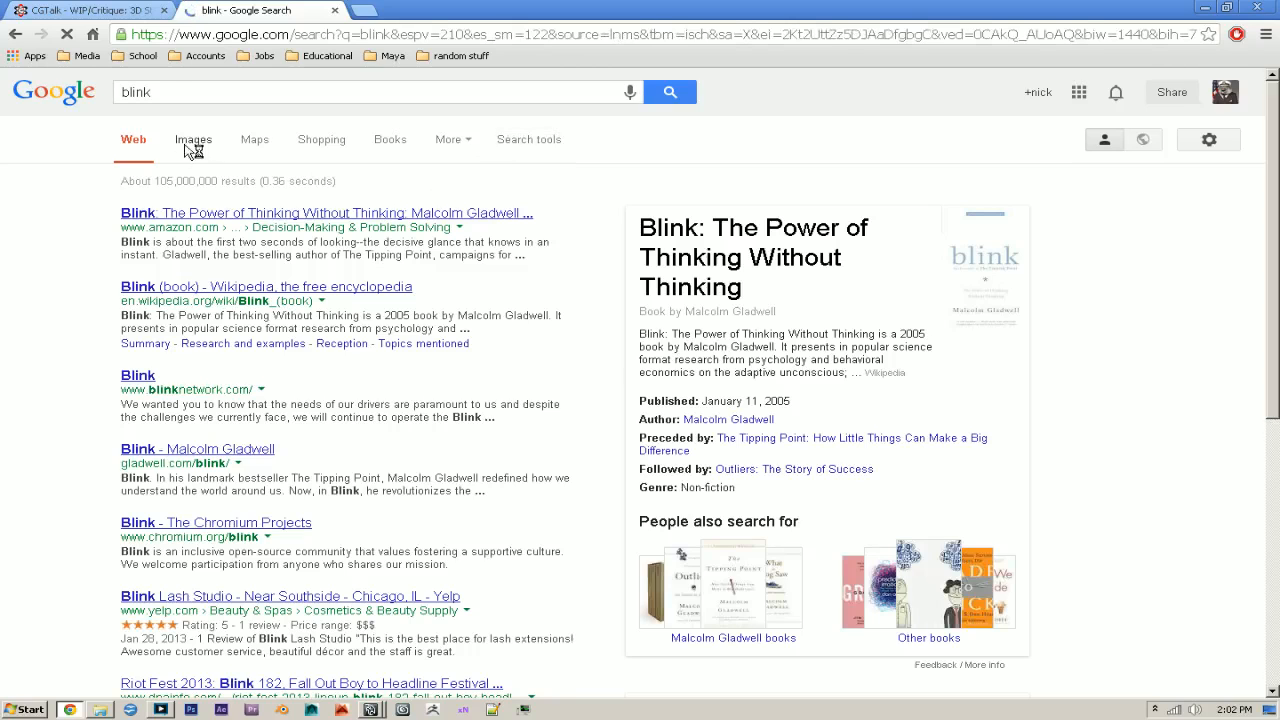
left_click(189, 146)
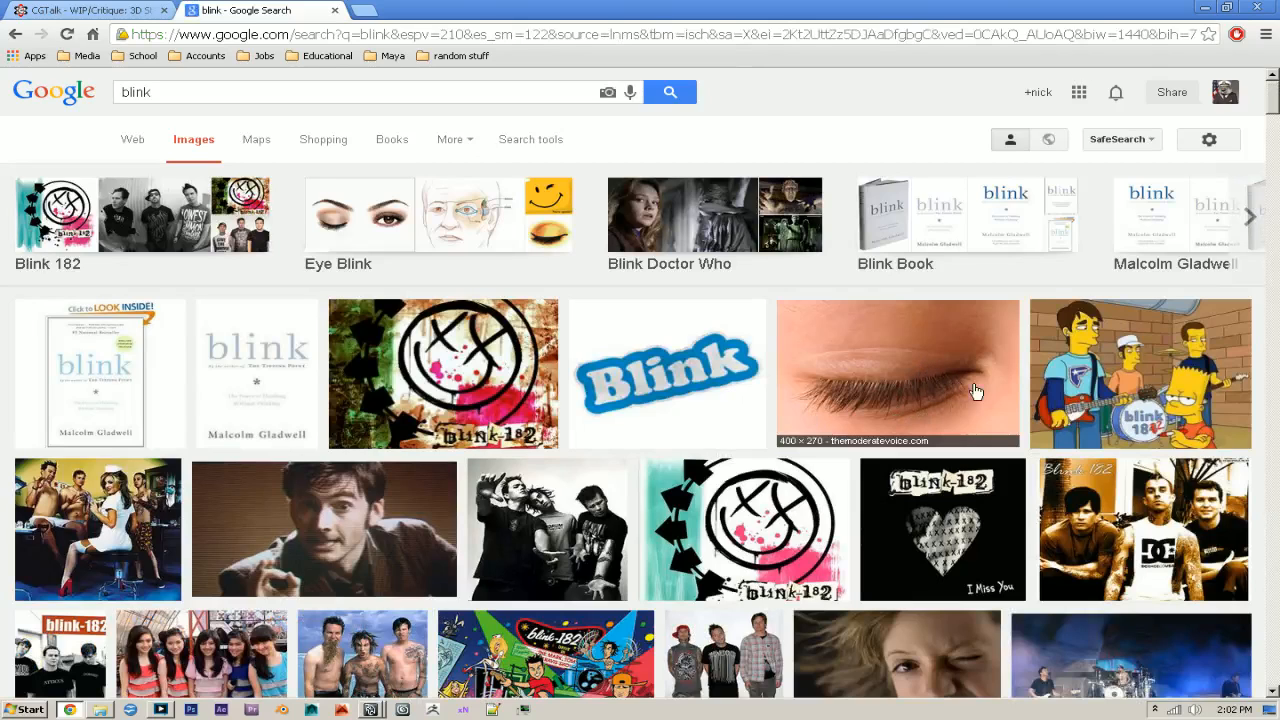
left_click(976, 391)
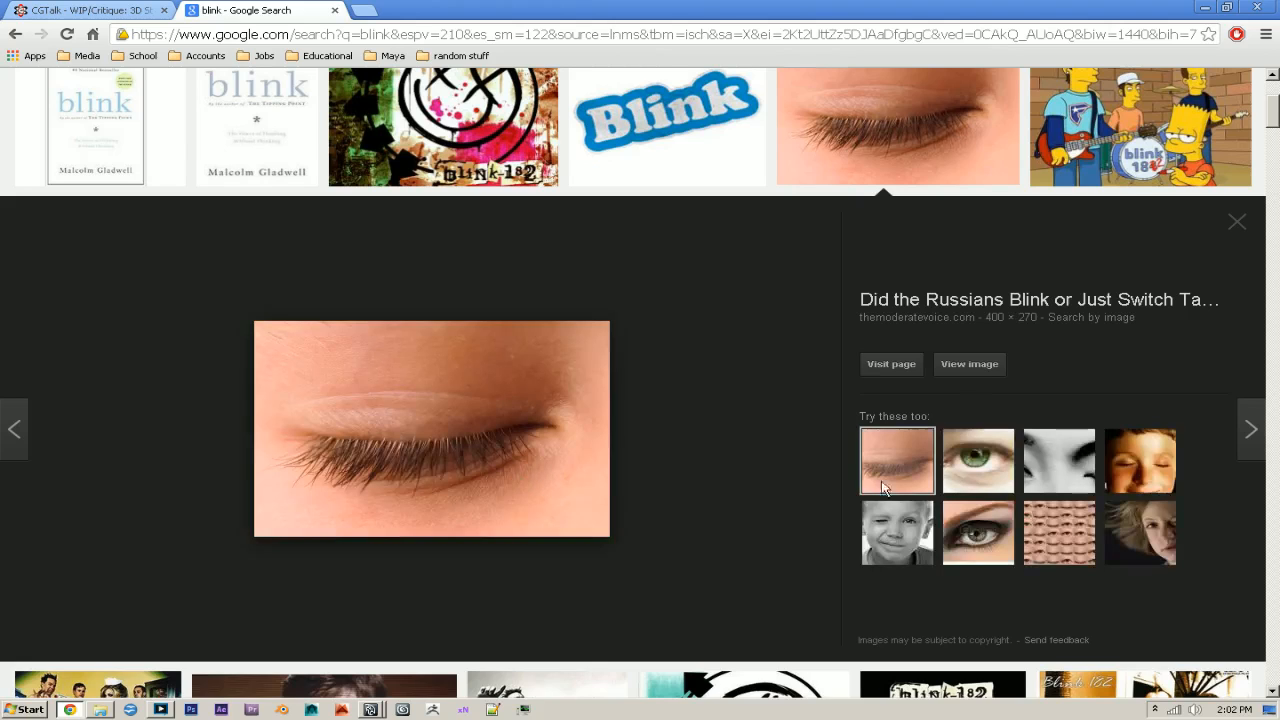
scroll(410, 468, "up", 2)
scroll(428, 484, "down", 2)
key("alt+Tab")
- Assign the protruding rim vertex at the tip of the inner corner's small patch an L_jnt_eyelid1 weight of 0.25
right_click_drag(458, 446, 536, 466, "alt")
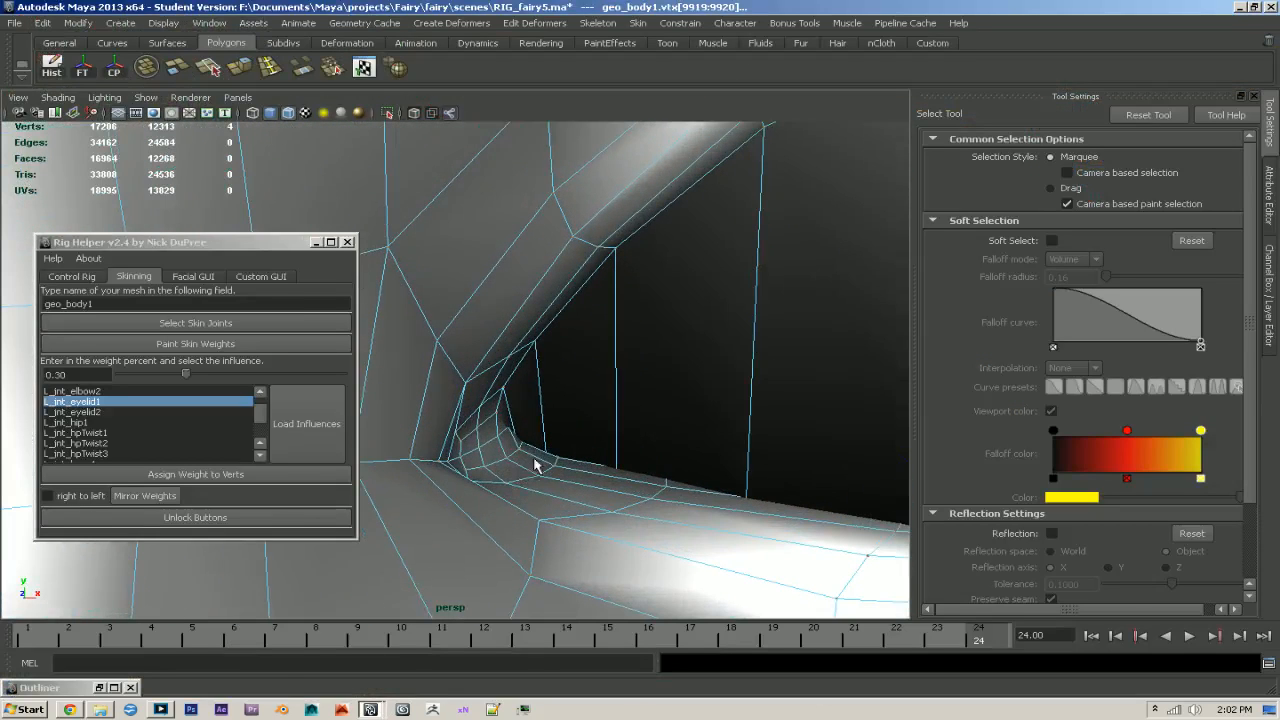
left_click(505, 393)
left_click(76, 375)
type("25")
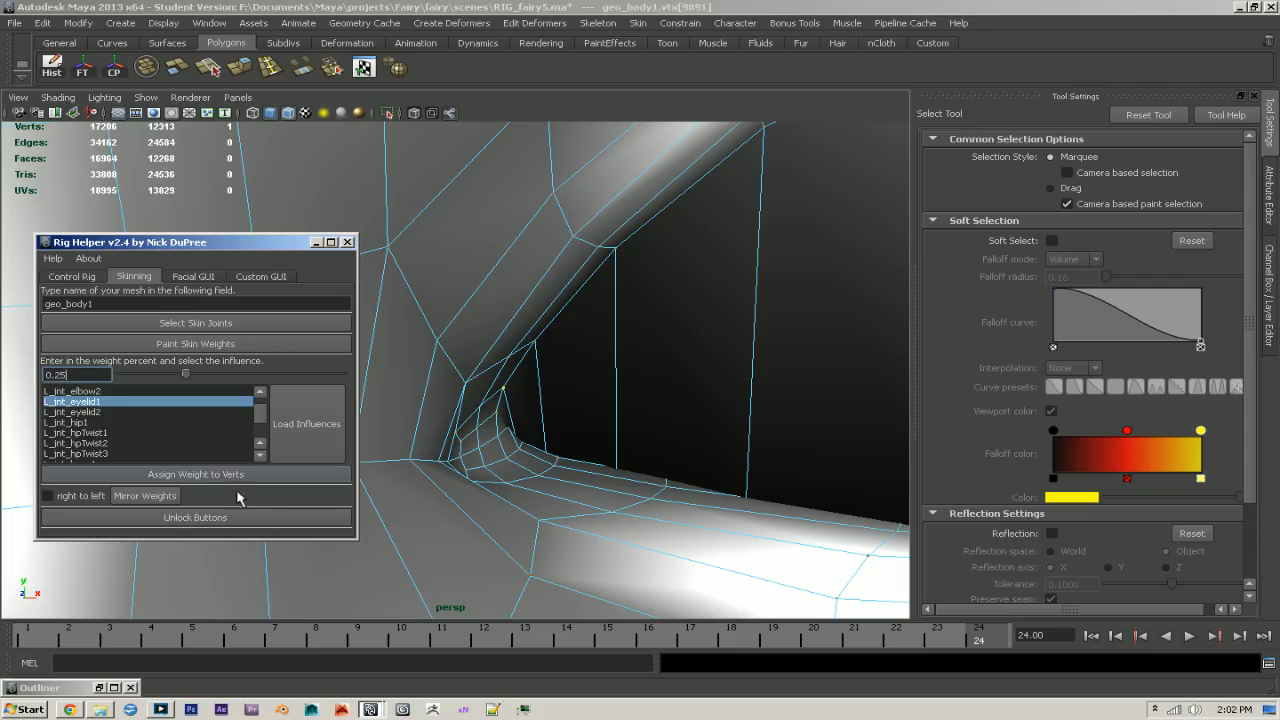
left_click(225, 474)
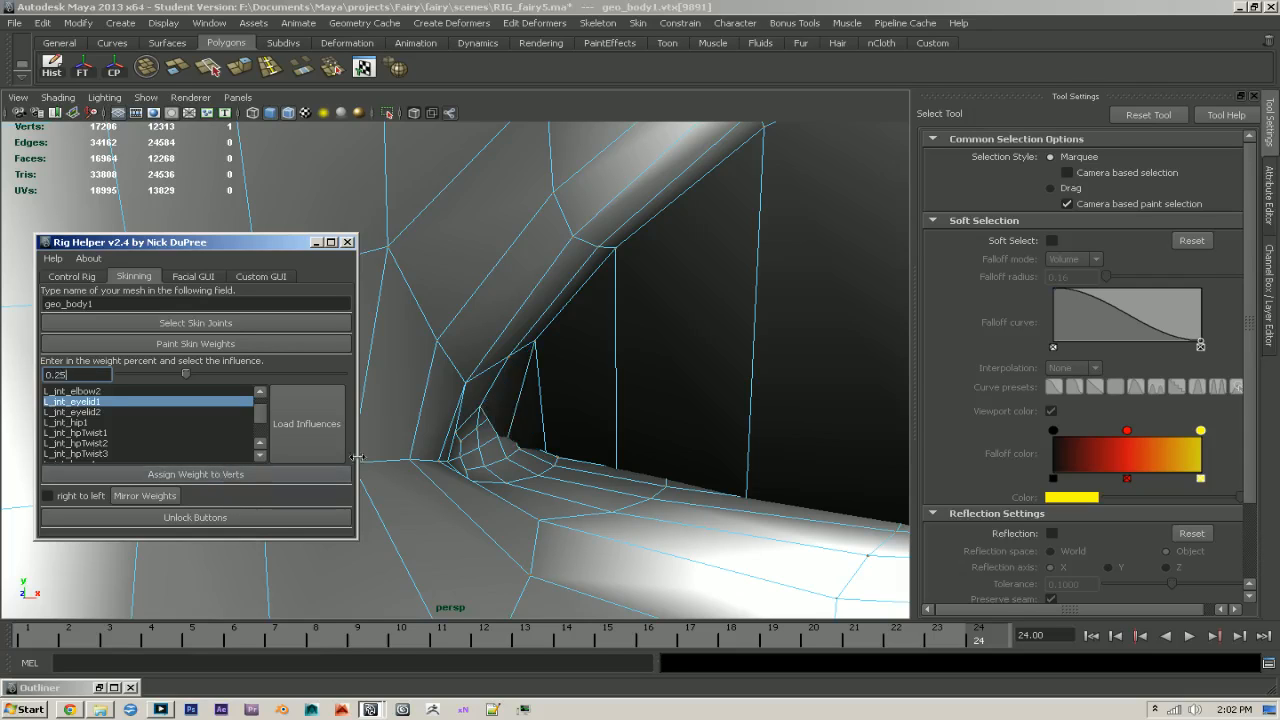
- Assign the adjacent patch vertex, one closer to the inner corner, an L_jnt_eyelid1 weight of 0.1, and raise it to 0.15
left_click(478, 410)
right_click_drag(477, 424, 488, 447, "alt")
left_click(62, 374)
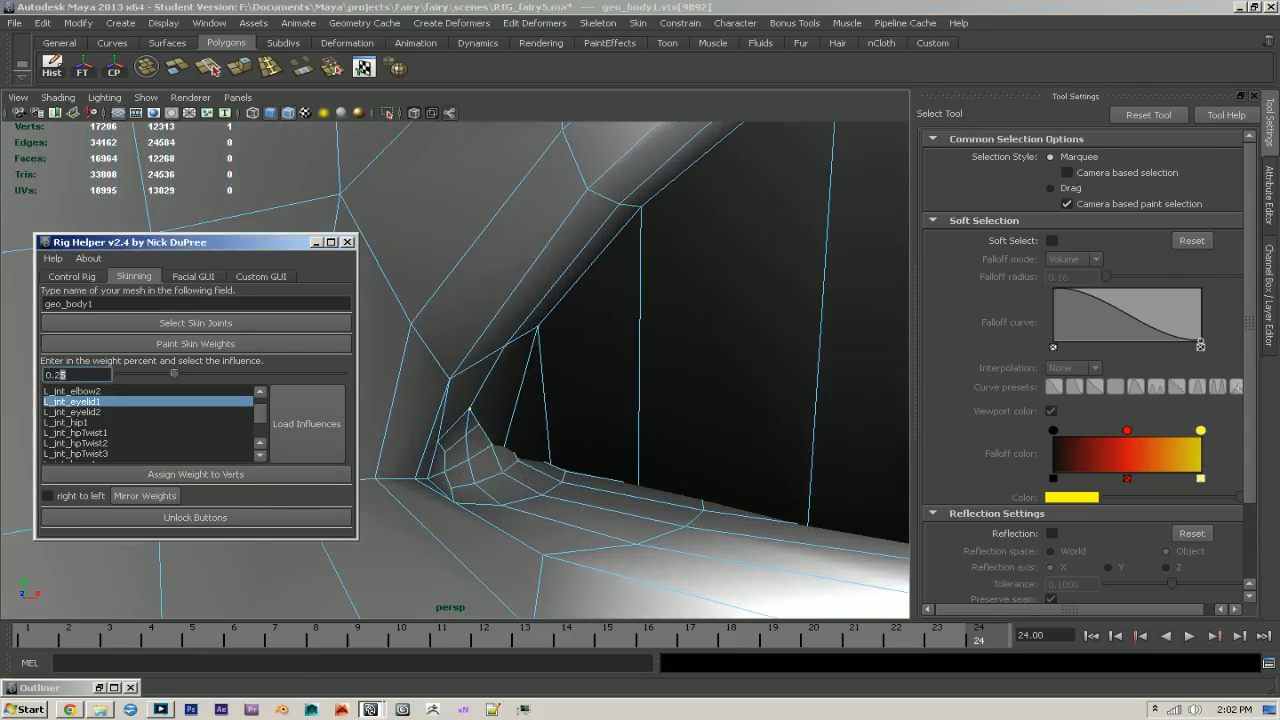
left_click(215, 476)
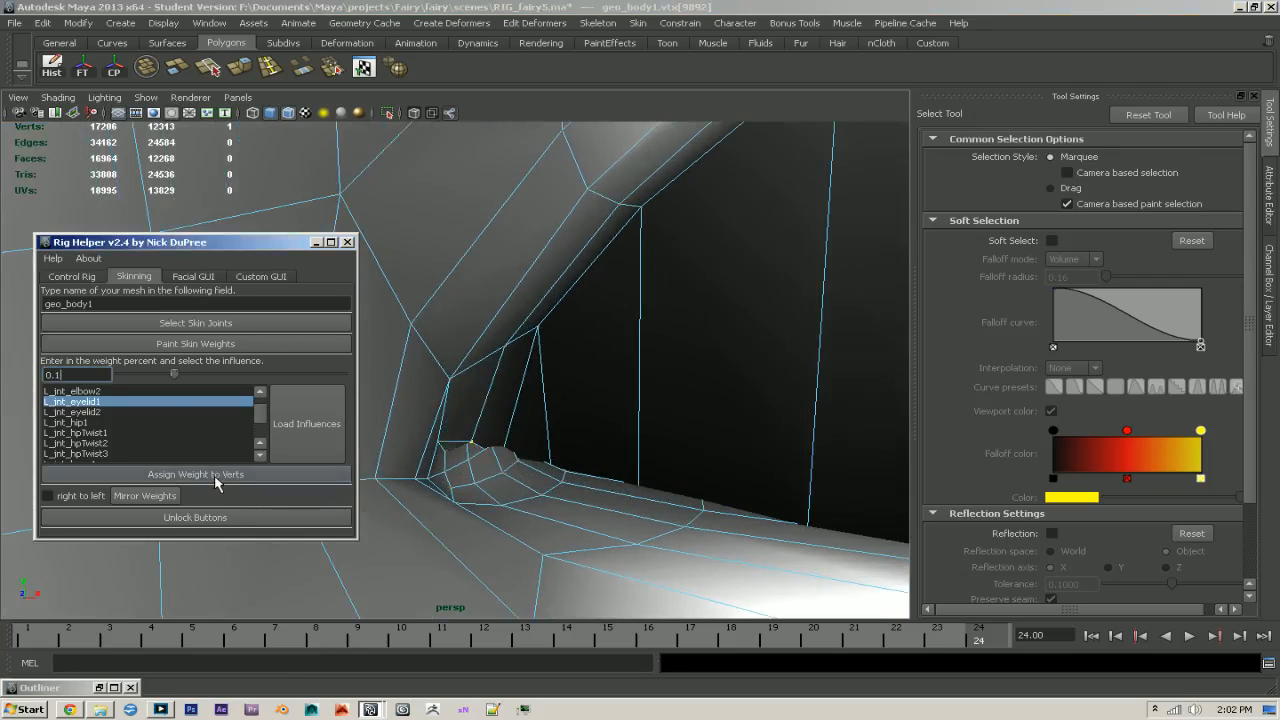
left_click(220, 477)
- Assign the innermost vertex on the corner patch's upper edge an L_jnt_eyelid1 weight of 0.1
left_click(440, 447)
left_click(60, 374)
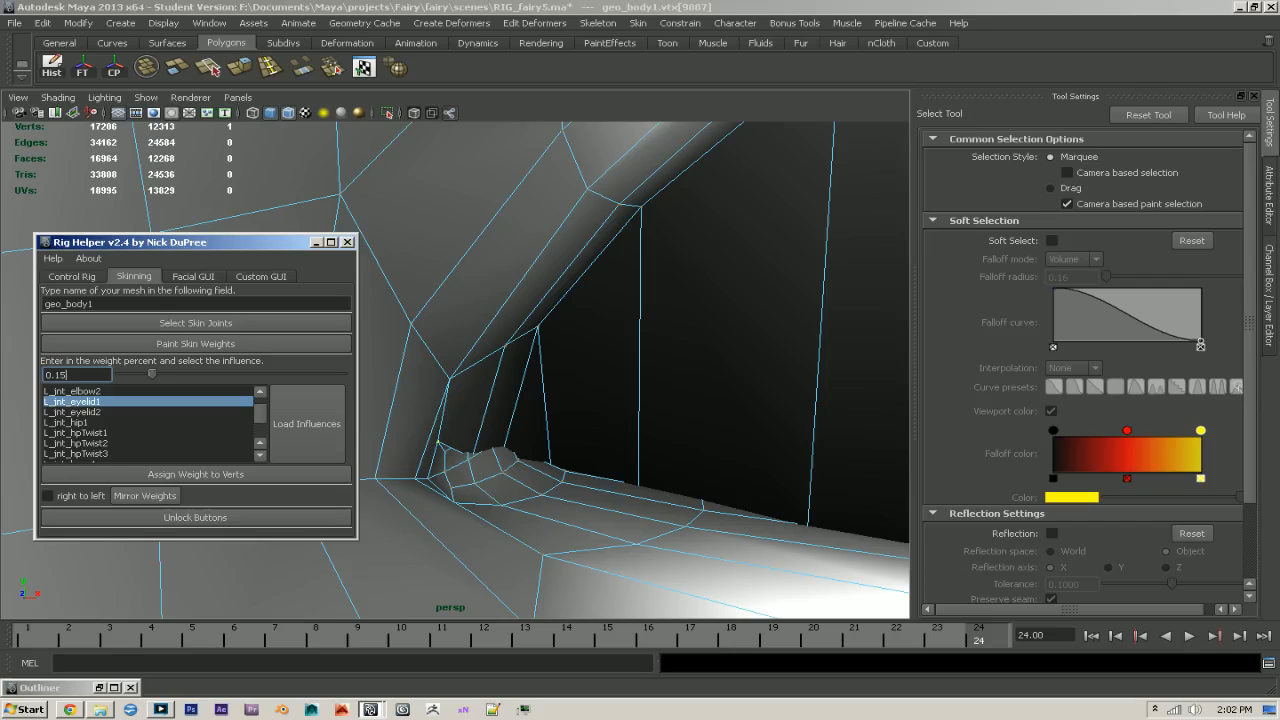
left_click(204, 470)
- Examine the inner corner and the whole eye opening from several angles, and scrub the timeline to check the blink
left_click_drag(720, 478, 566, 483, "alt")
right_click_drag(566, 483, 491, 451, "alt")
mouse_move(491, 451)
left_mouse_down("alt")
mouse_move(520, 458)
mouse_move(569, 440)
mouse_move(480, 440)
mouse_move(677, 429)
mouse_move(655, 480)
mouse_move(671, 477)
mouse_move(631, 463)
left_mouse_up("alt")
key("6")
key("5")
right_click_drag(631, 463, 697, 497, "alt")
middle_click_drag(617, 451, 638, 412, "alt")
right_click_drag(560, 460, 591, 471, "alt")
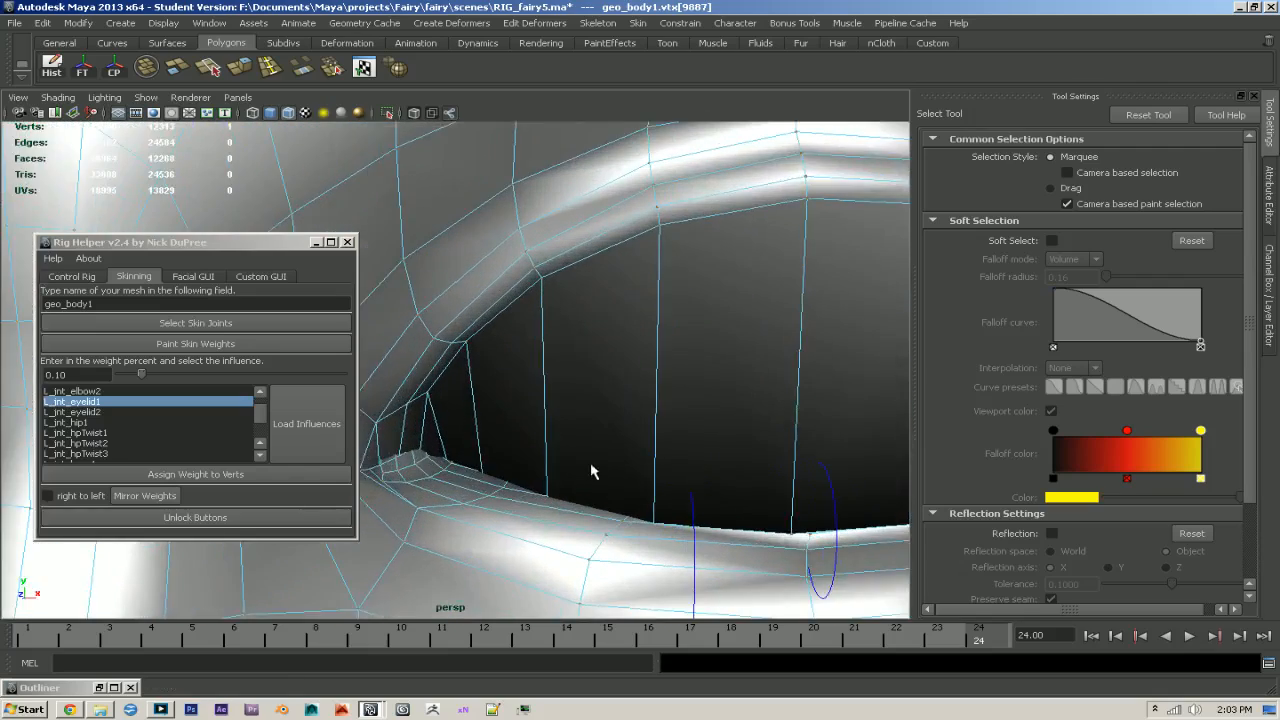
middle_click_drag(591, 471, 620, 431, "alt")
mouse_move(515, 465)
right_mouse_down("alt")
mouse_move(569, 489)
mouse_move(468, 450)
right_mouse_up("alt")
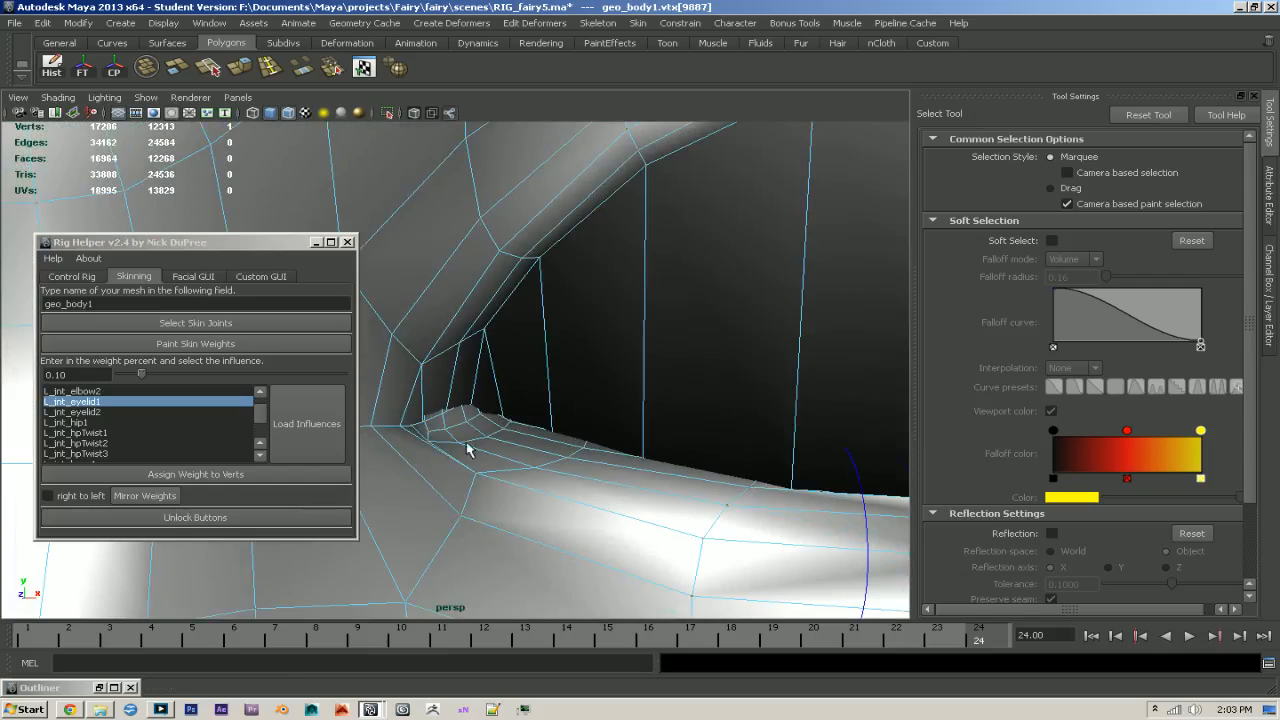
left_click_drag(605, 440, 654, 449, "alt")
right_click_drag(654, 449, 557, 443, "alt")
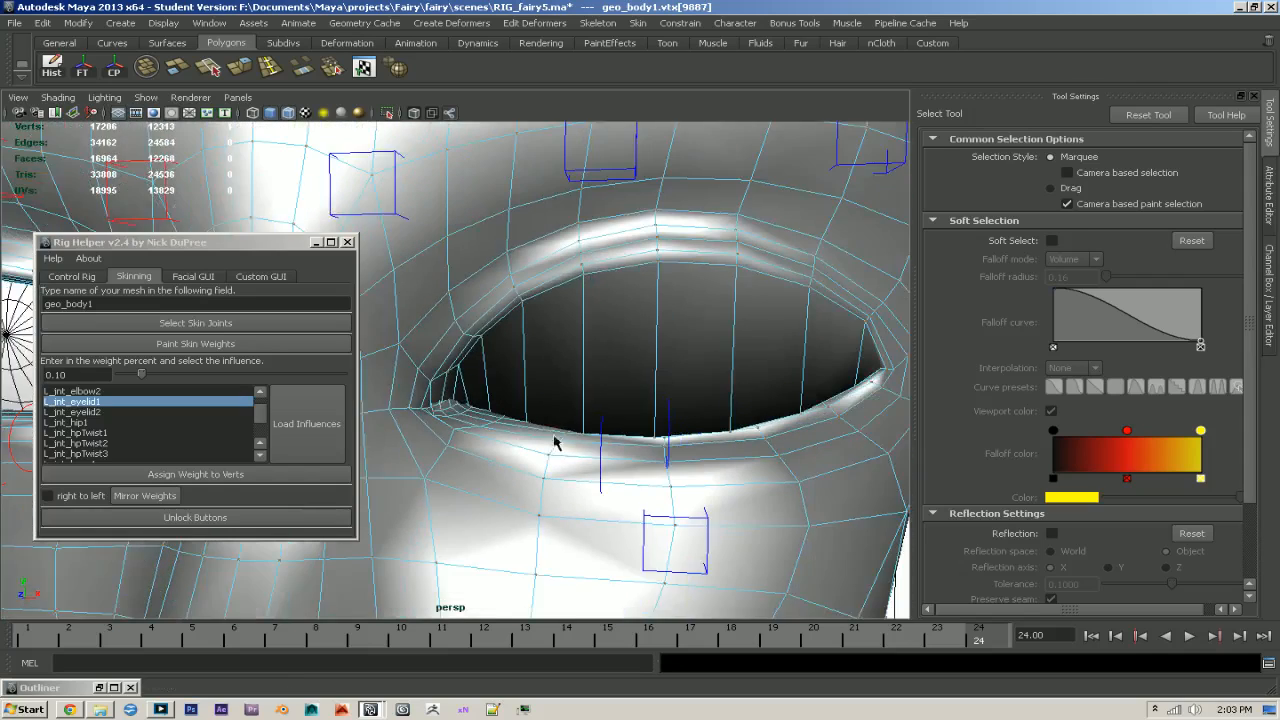
middle_click_drag(573, 444, 530, 473, "alt")
left_click_drag(530, 473, 570, 467, "alt")
right_click_drag(570, 467, 557, 454, "alt")
middle_click_drag(547, 452, 546, 449, "alt")
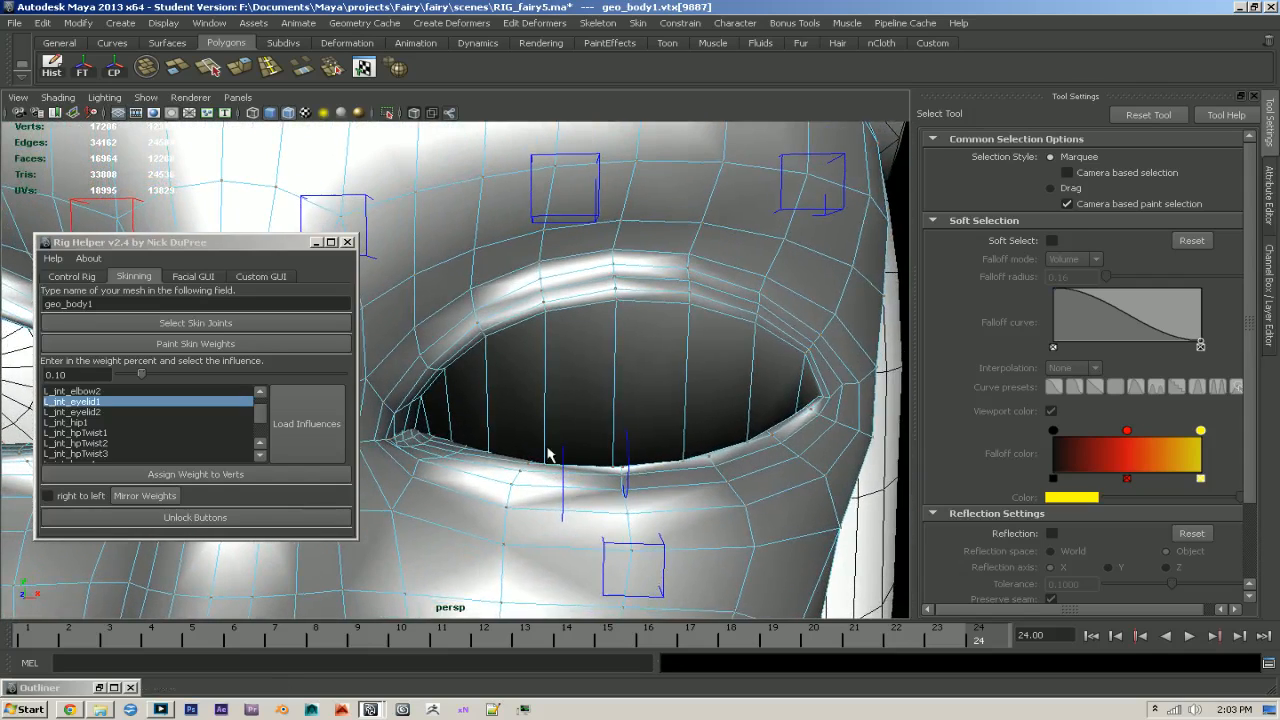
left_click_drag(467, 638, 1043, 674)
- Assign the middle vertex of the row along the top of the dark eye opening an L_jnt_eyelid1 weight of 0.75
right_click_drag(622, 334, 638, 333, "alt")
left_click(621, 297)
left_click_drag(78, 375, 12, 373)
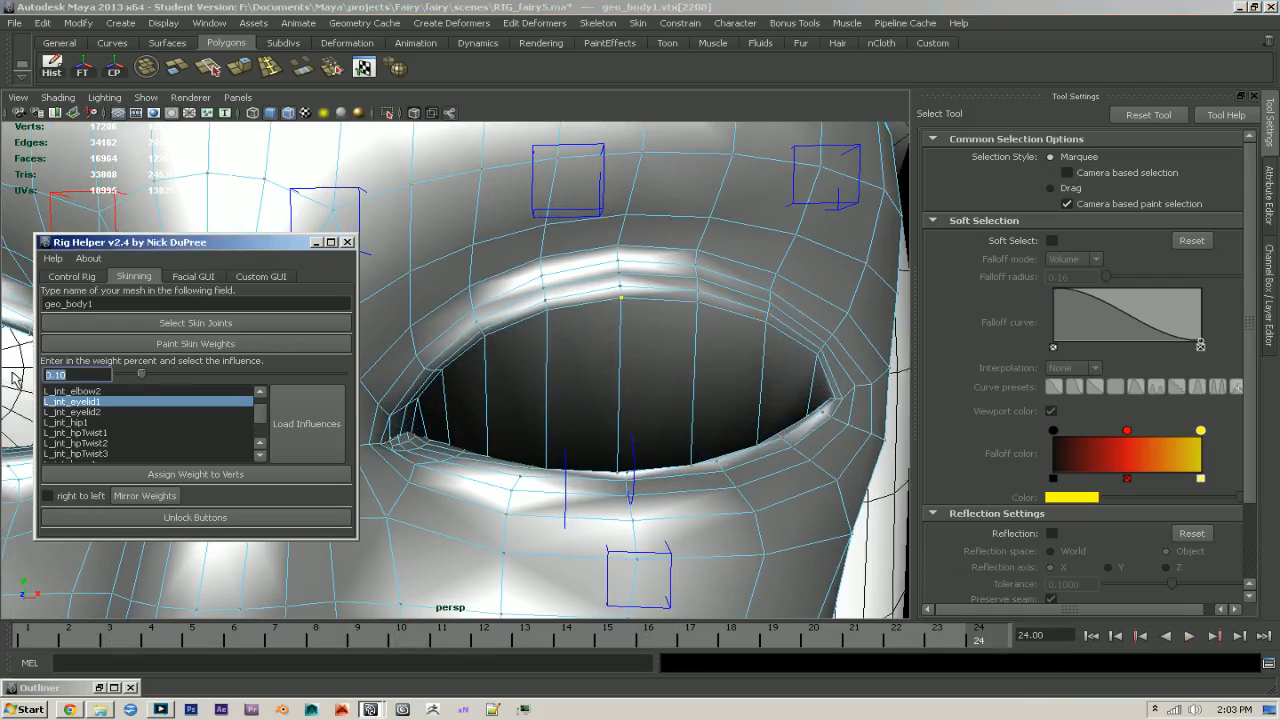
type(".75")
key("Return")
left_click(297, 478)
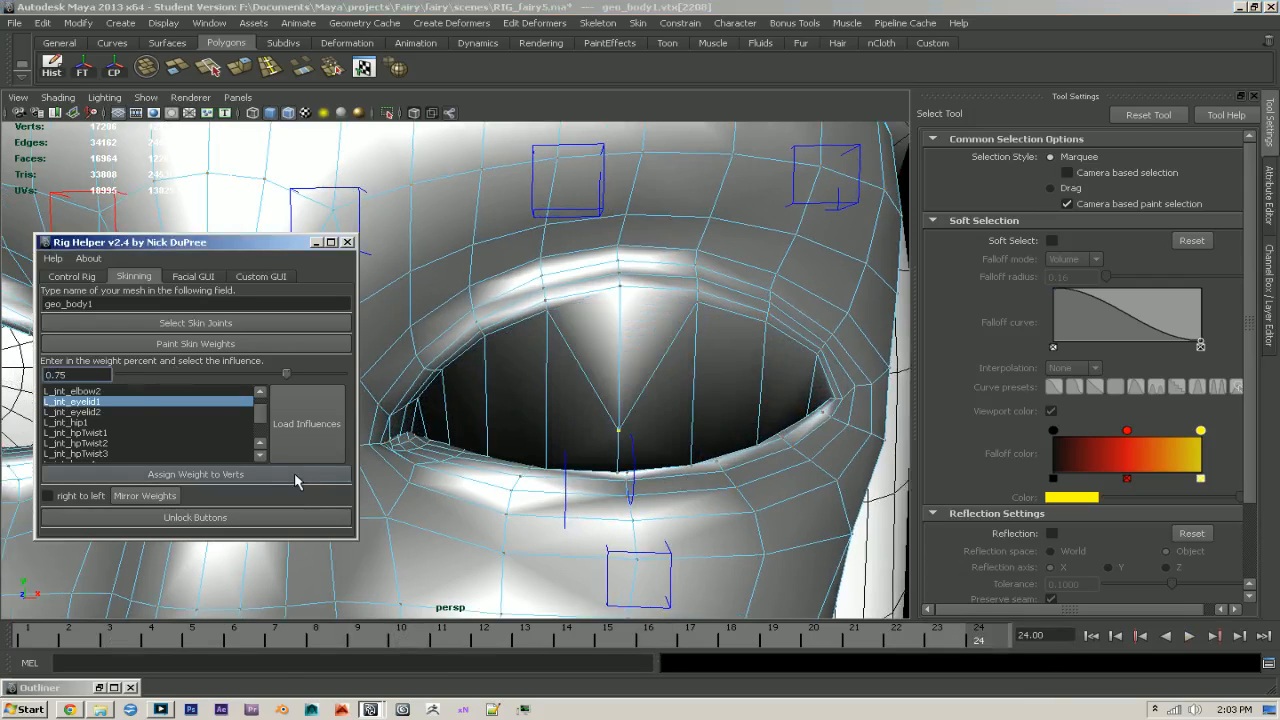
- Assign the two vertices directly beside the middle one the same L_jnt_eyelid1 weight of 0.75
left_click(546, 311)
left_click(270, 476)
left_click(697, 301)
left_click(219, 479)
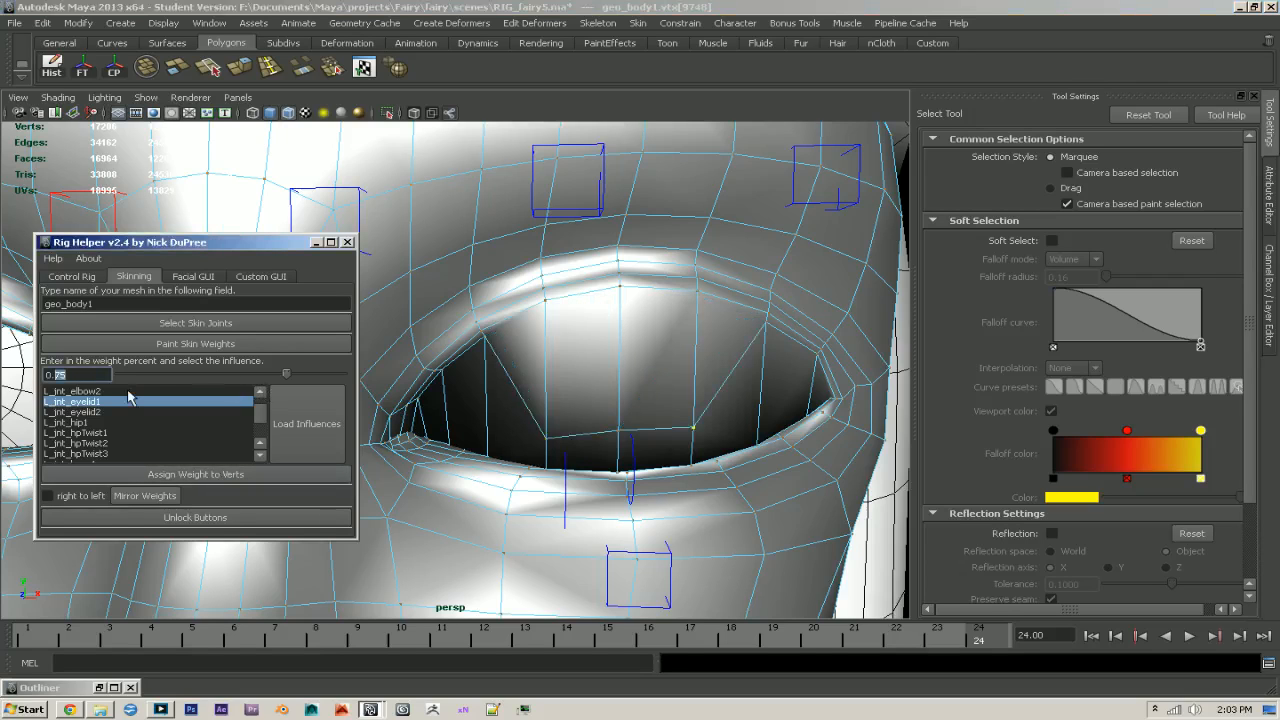
- Assign the next vertex outward on each side of the lid row an L_jnt_eyelid1 weight of 0.6
type("7")
left_click(487, 345)
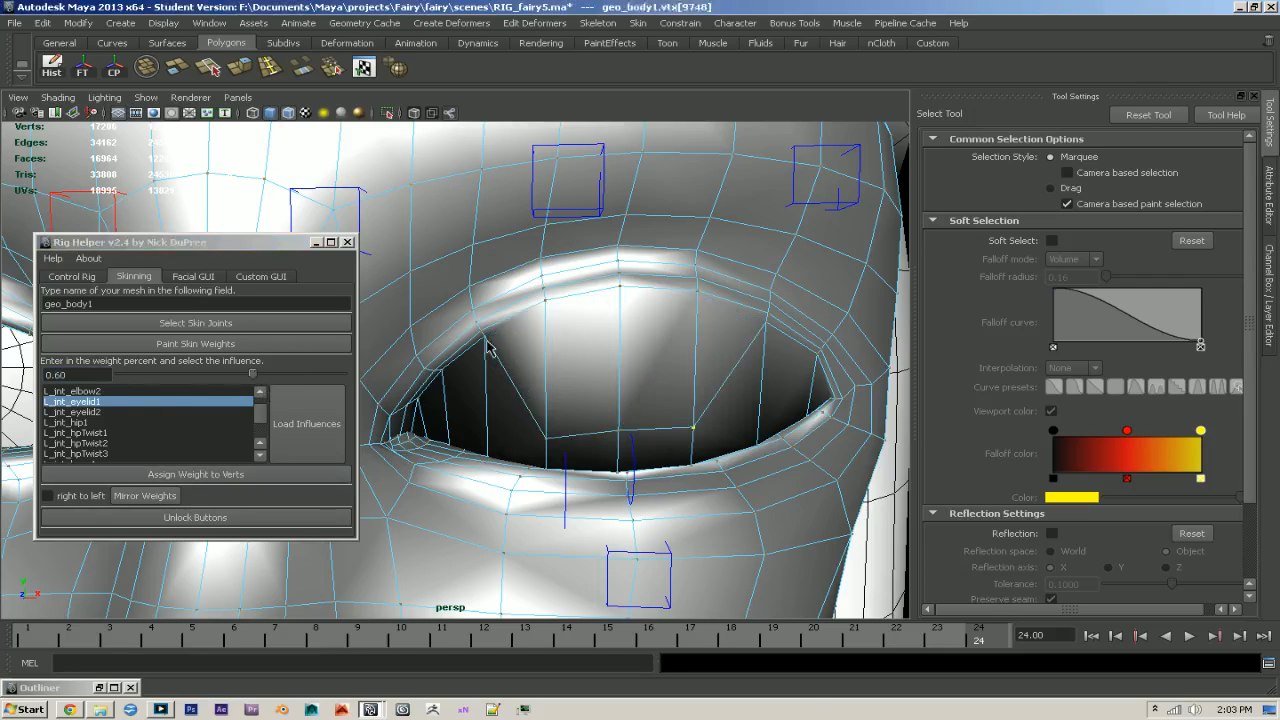
left_click(485, 340)
left_click(767, 325, "shift")
left_click(151, 478)
middle_click_drag(469, 474, 489, 470, "alt")
right_click_drag(489, 470, 503, 468, "alt")
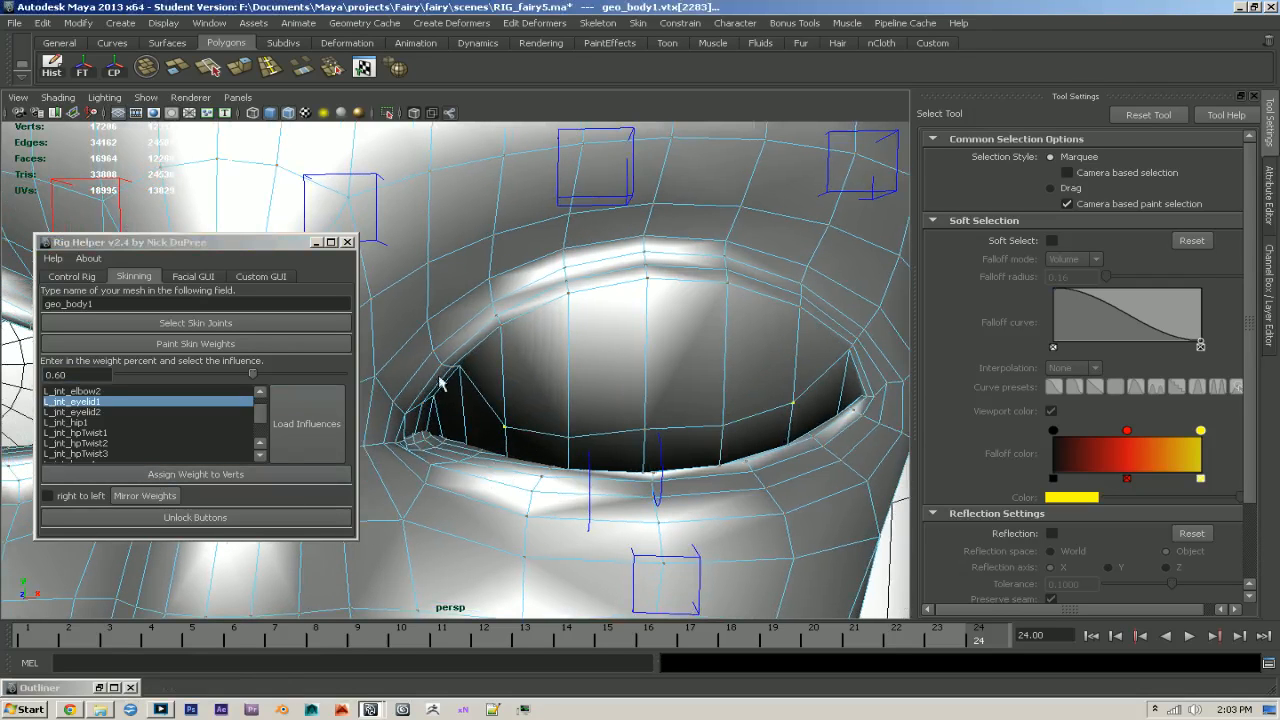
- Assign the following outward pair of lid vertices an L_jnt_eyelid1 weight of 0.6, undo it, and assign 0.4 instead
left_click(876, 350)
left_click(224, 479)
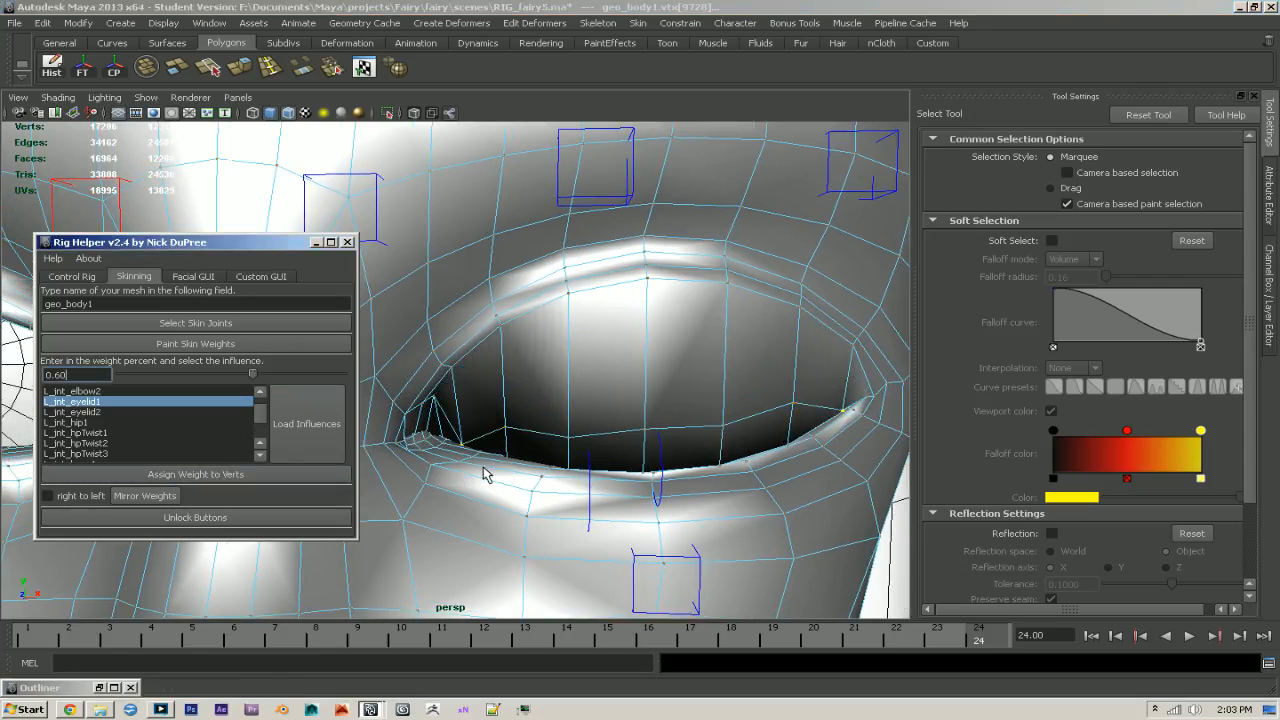
left_click(581, 441)
key("ctrl+z")
key("ctrl+z")
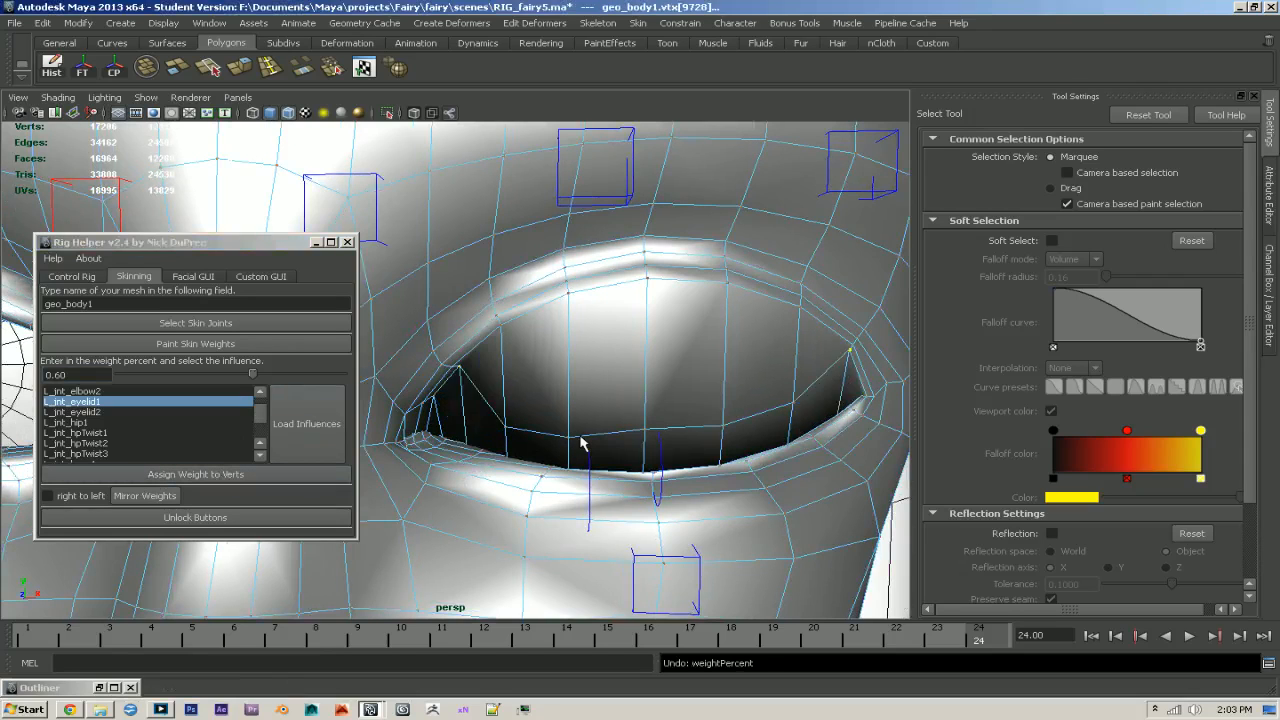
left_click(78, 374)
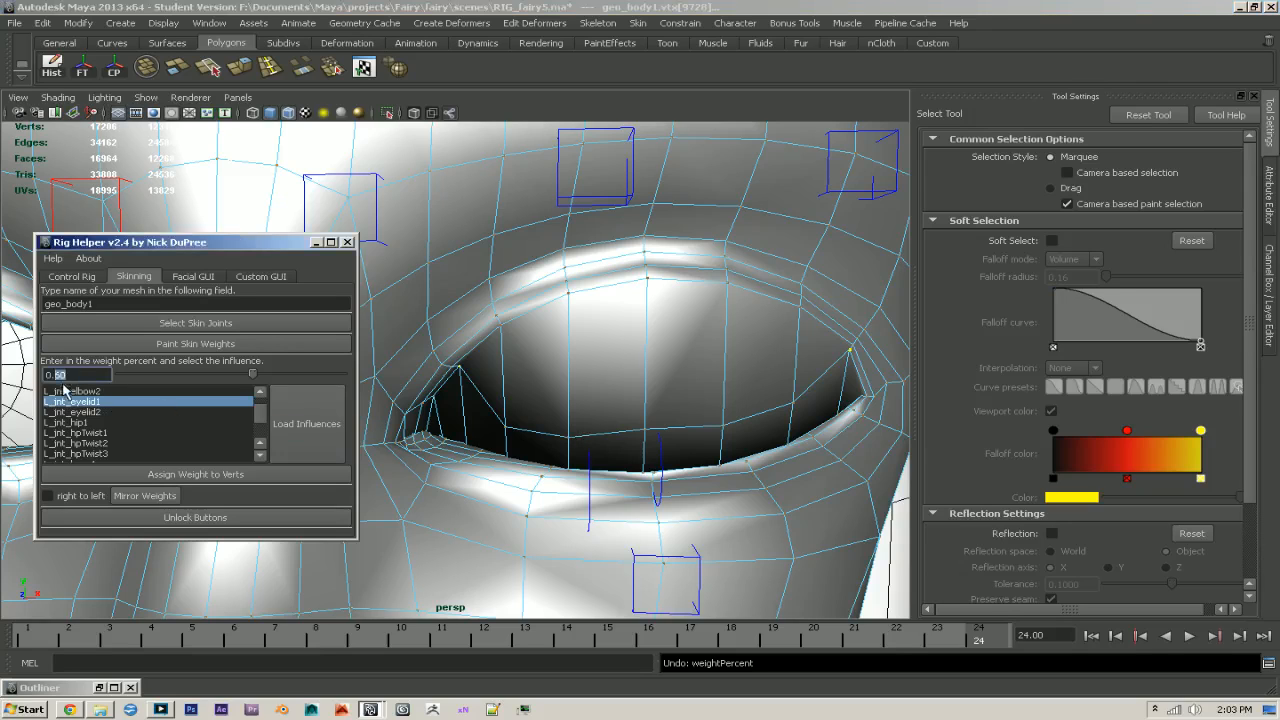
left_click(163, 476)
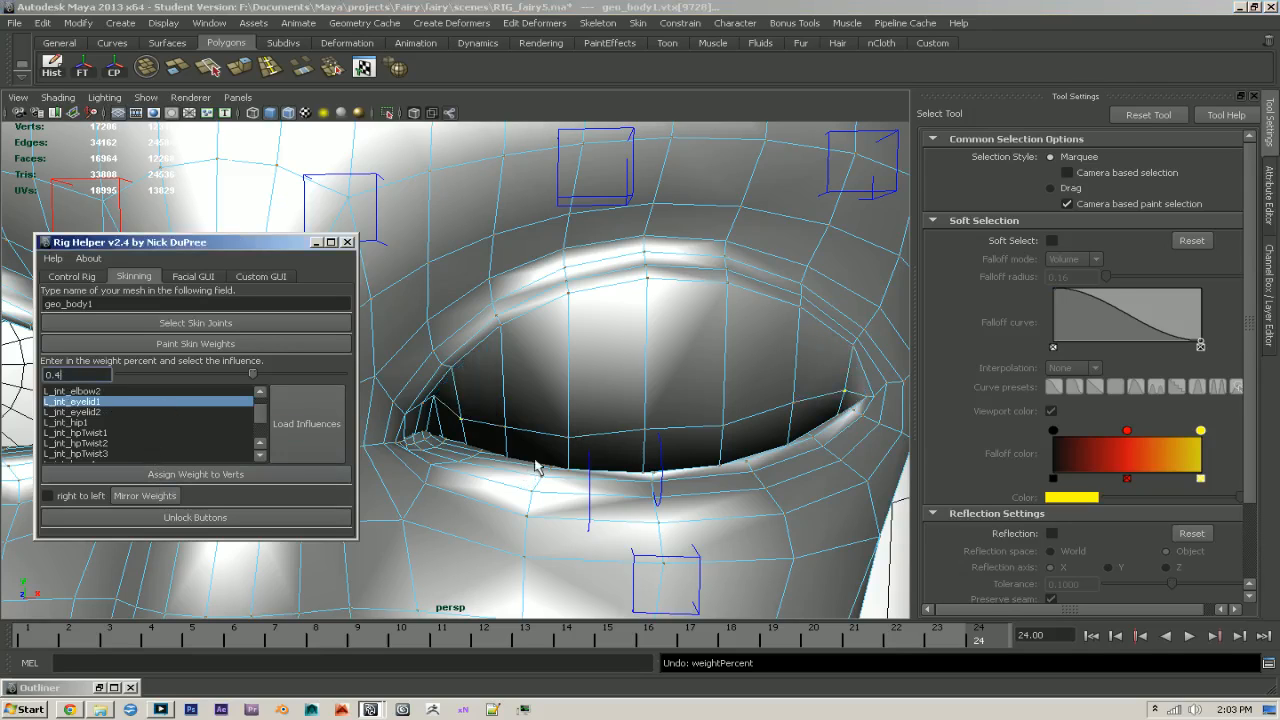
- Assign the lid vertex beside the inner corner and the upper-row vertex near it an L_jnt_eyelid1 weight of 0.2 each
left_click(433, 401)
left_click(76, 375)
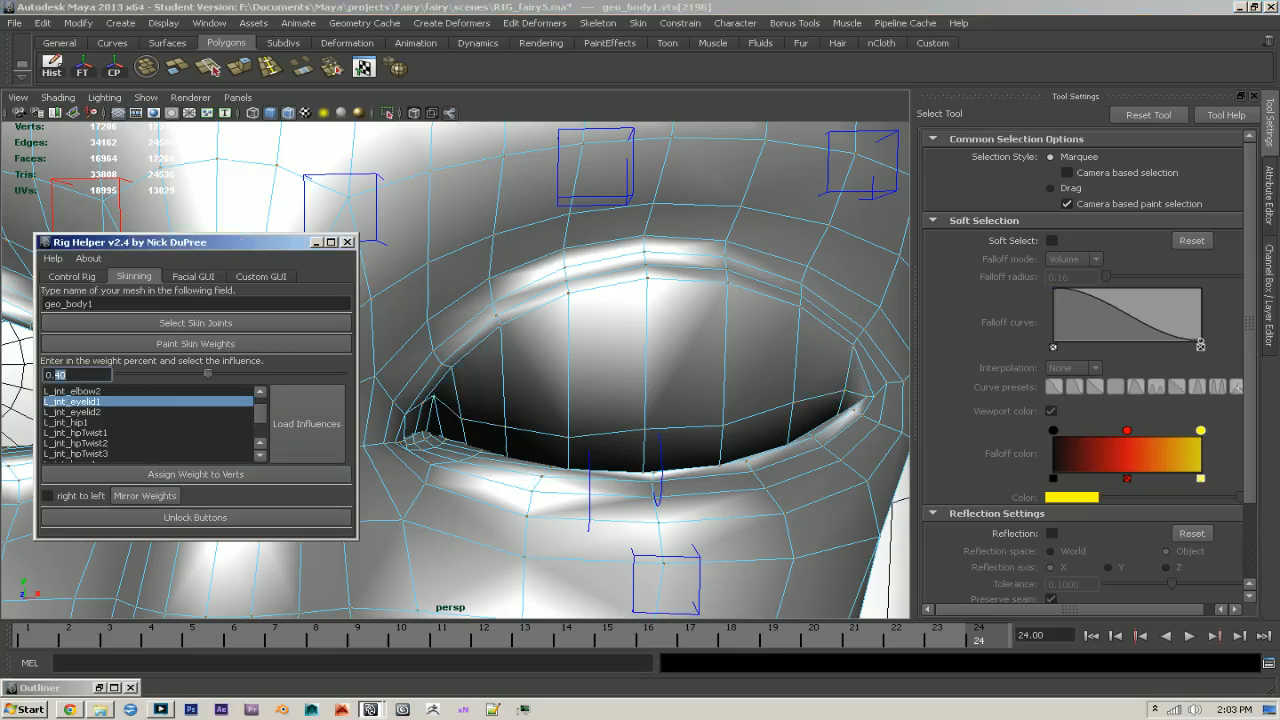
type("2")
left_click(171, 475)
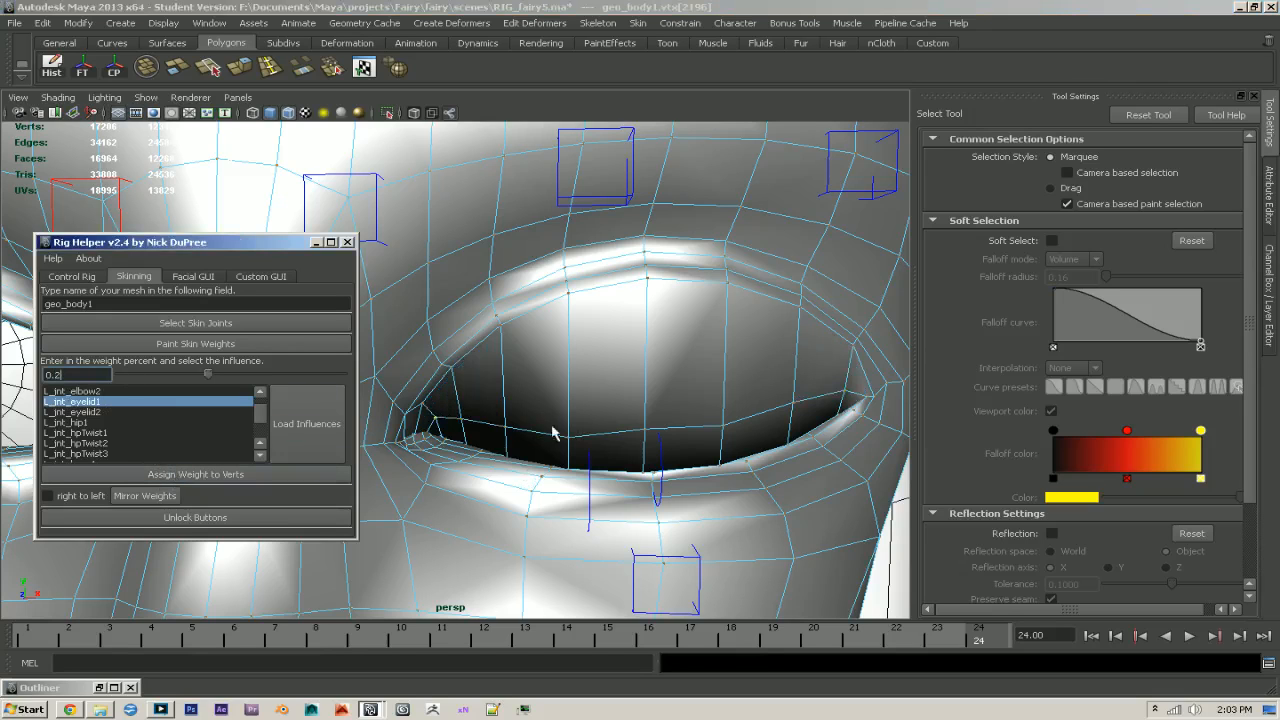
middle_click_drag(570, 426, 543, 434, "alt")
left_click(427, 378)
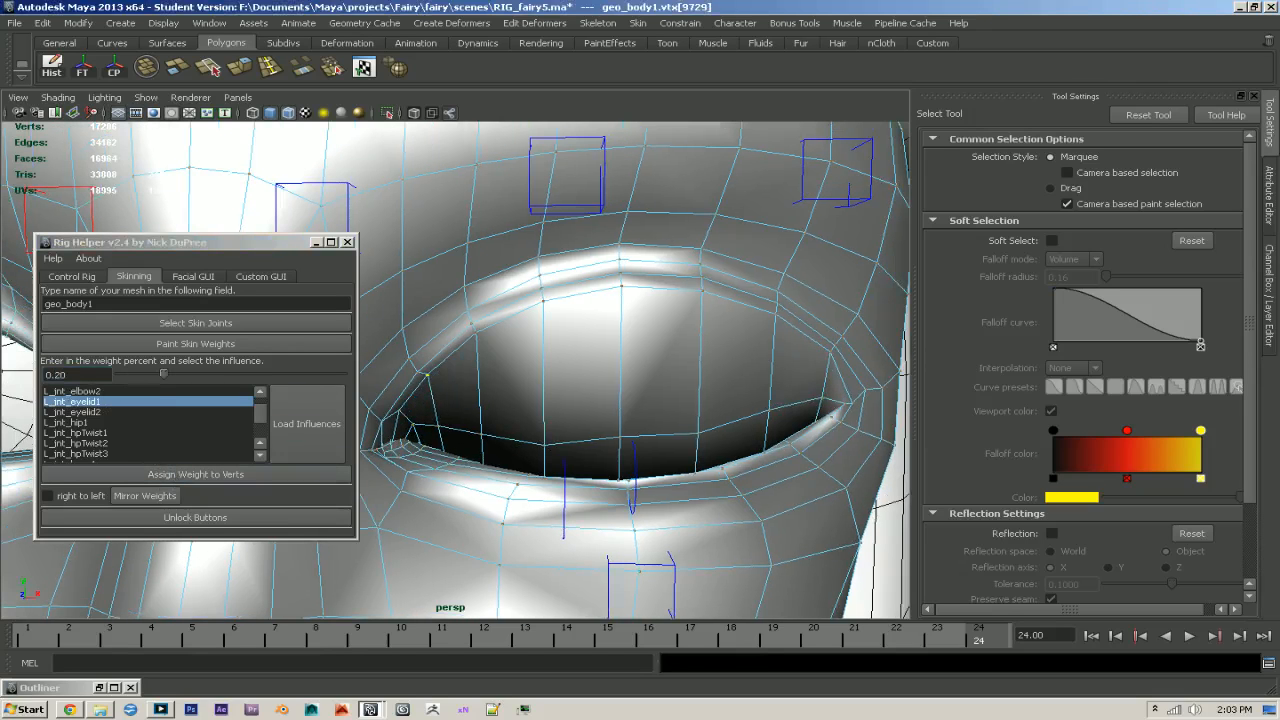
left_click(192, 476)
- Assign one upper-row lid vertex toward the inner corner and its counterpart toward the outer corner an L_jnt_eyelid1 weight of 0.5
left_click(475, 332)
left_click(78, 374)
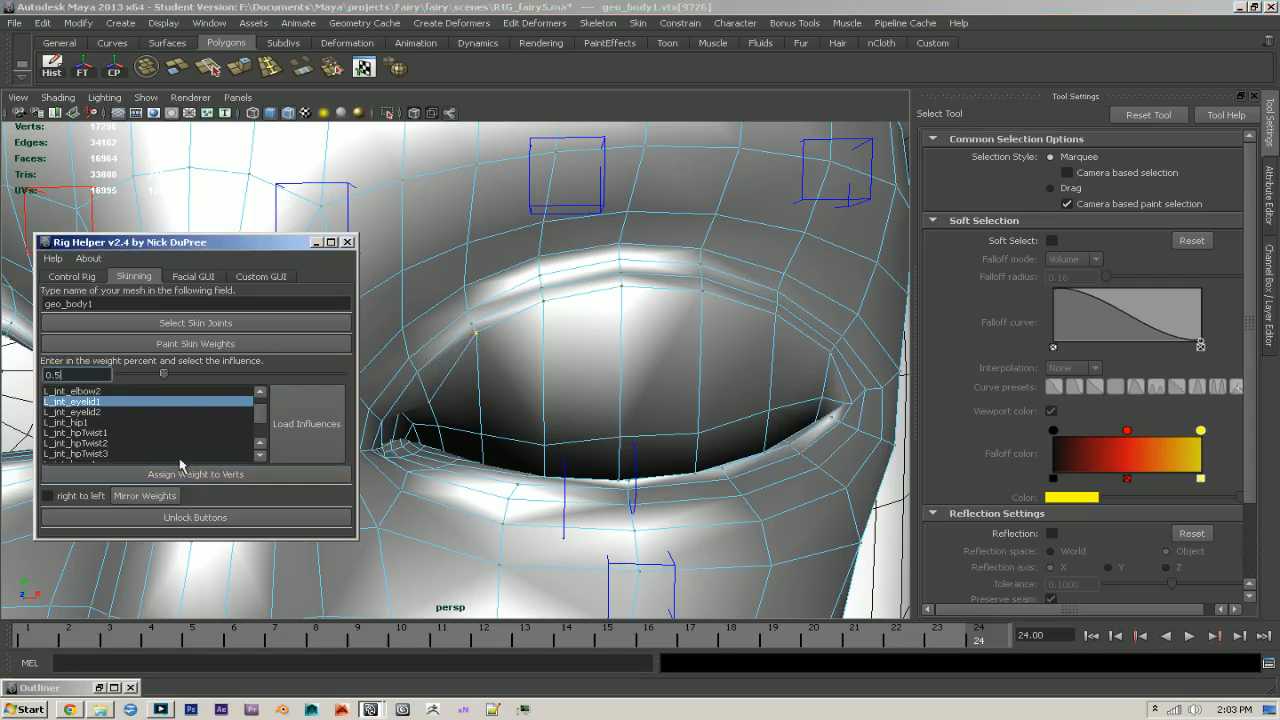
left_click(192, 476)
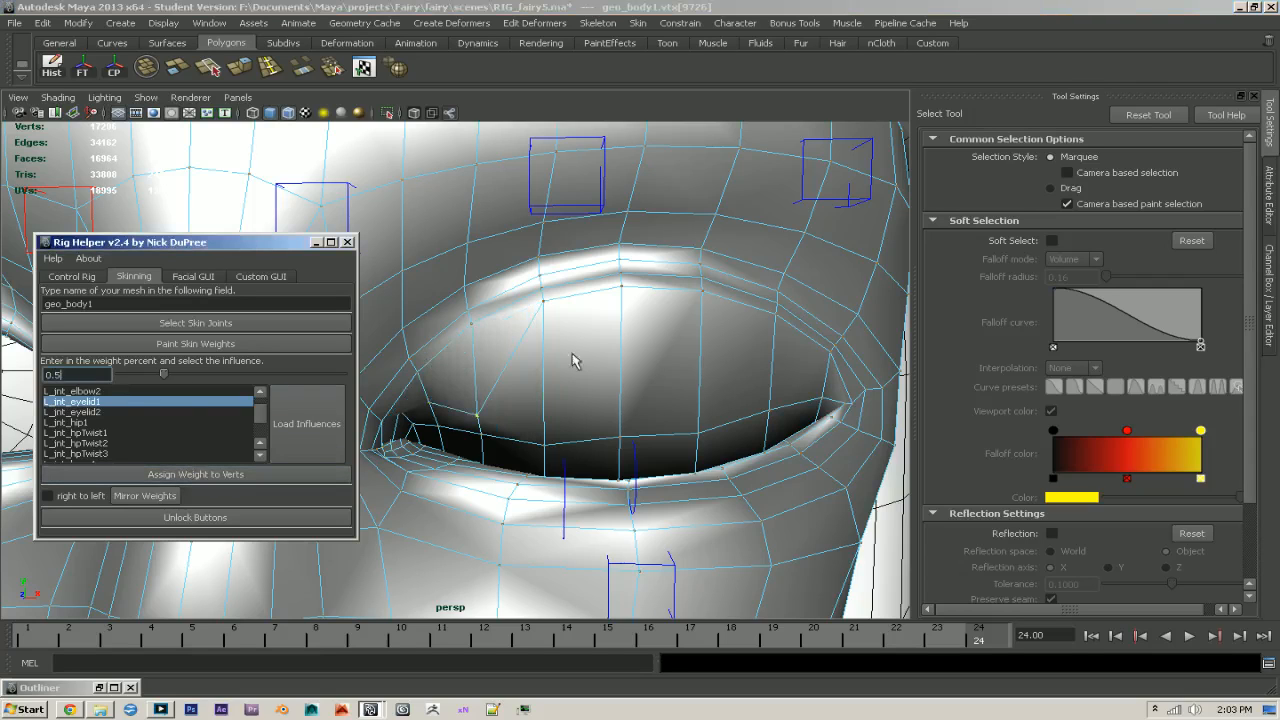
left_click(776, 315)
left_click(168, 478)
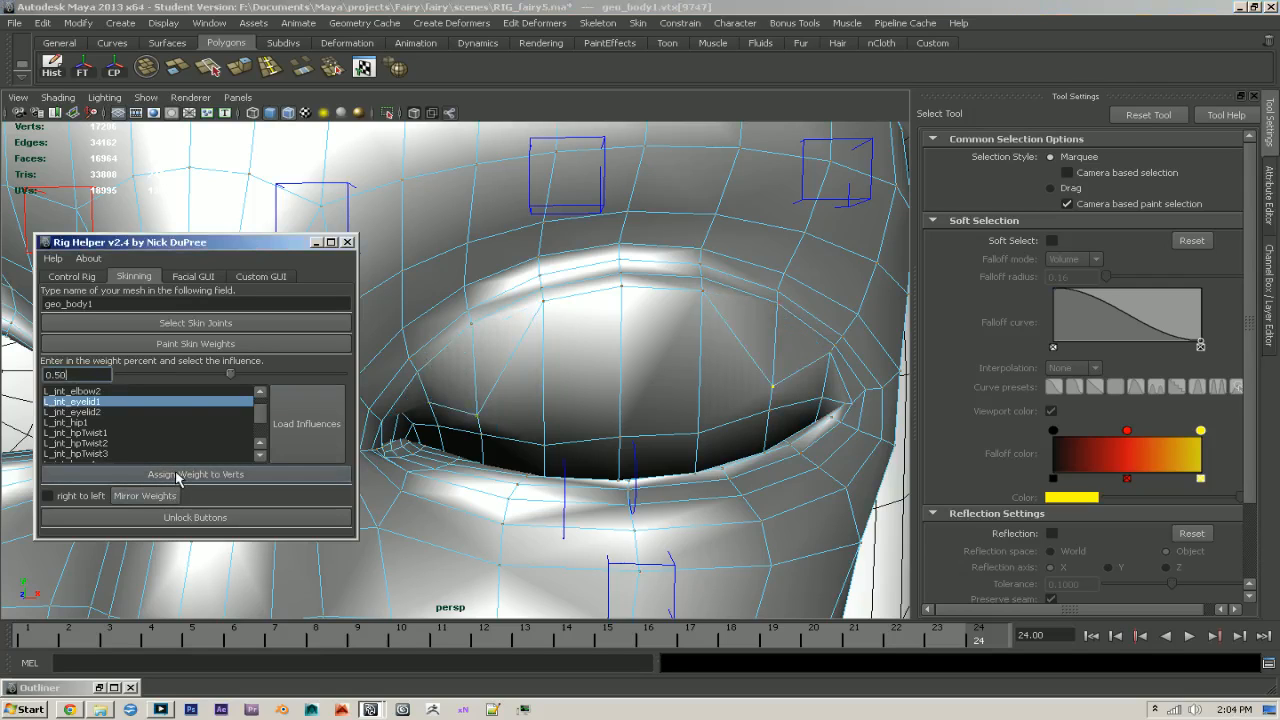
- Assign the upper-row vertex nearest the eye's outer corner an L_jnt_eyelid1 weight of 0.2
left_click(830, 353)
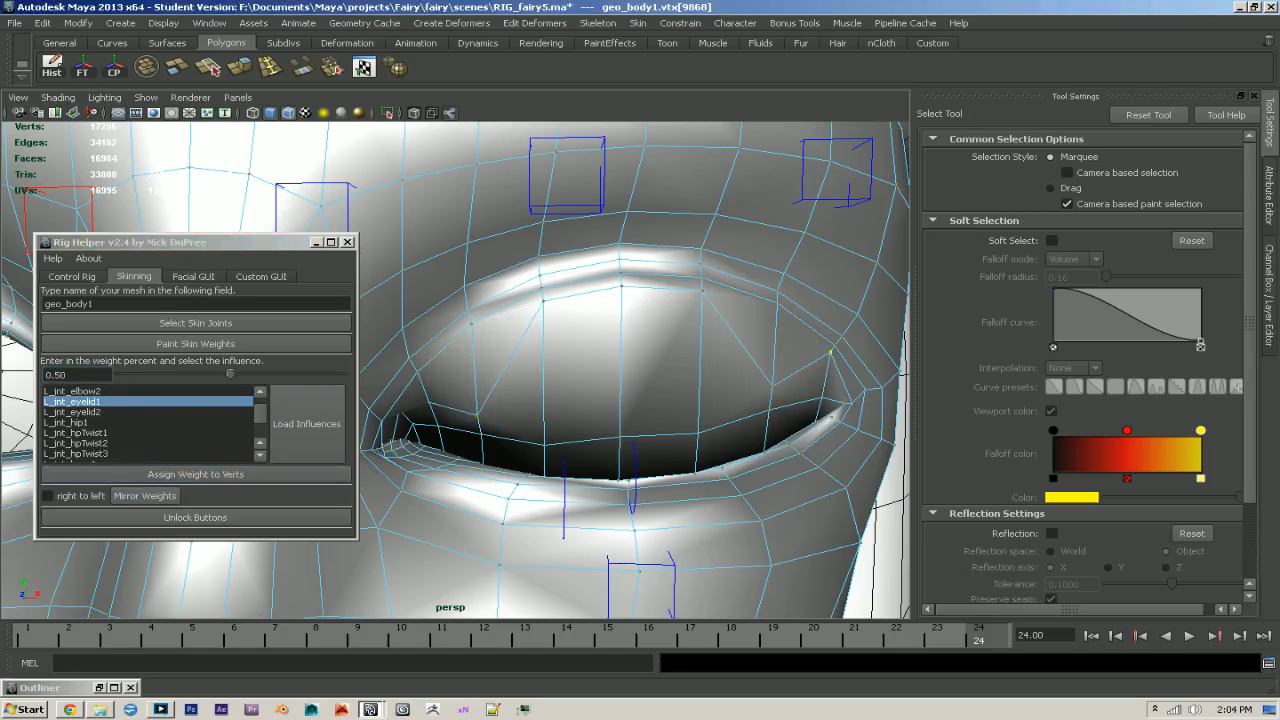
double_click(60, 374)
type("2")
left_click(214, 478)
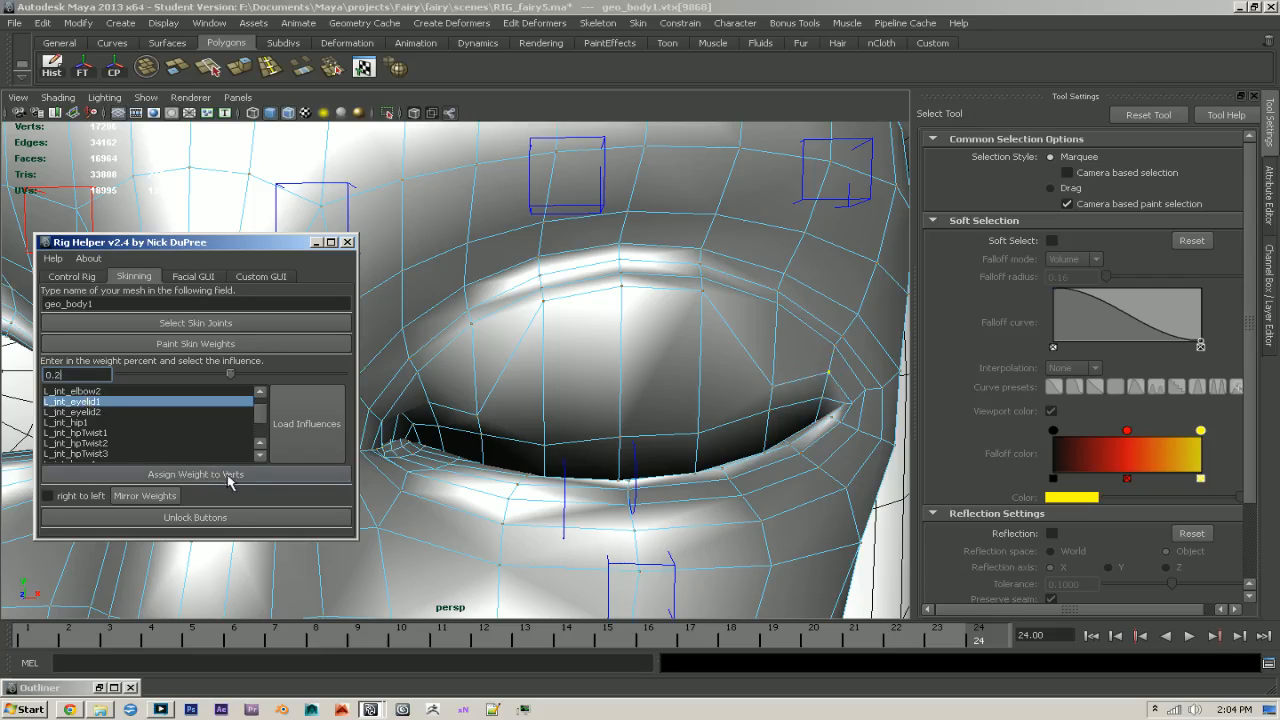
- Assign the vertex nearest the outer corner an L_jnt_eyelid1 weight of 0.25 and the three middle vertices of the next row up 0.6
type("5")
left_click(226, 476)
left_click(701, 291)
left_click(621, 287, "shift")
left_click(541, 300, "shift")
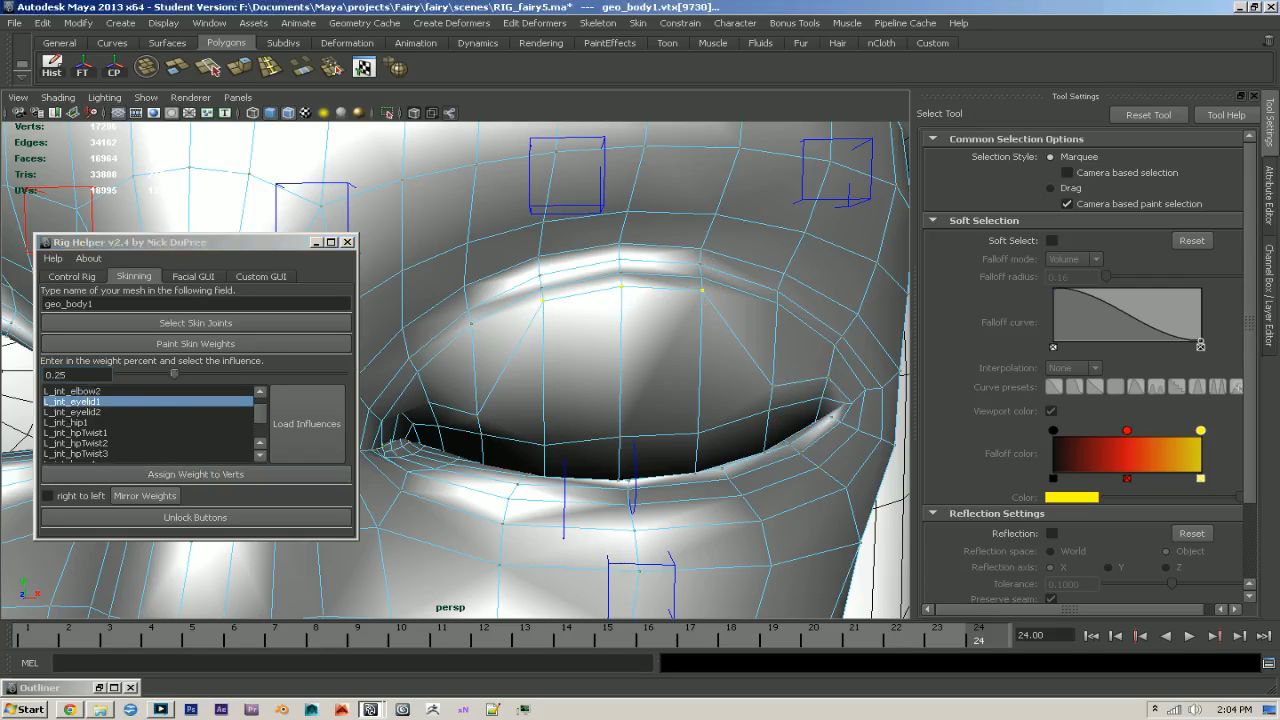
left_click(62, 374)
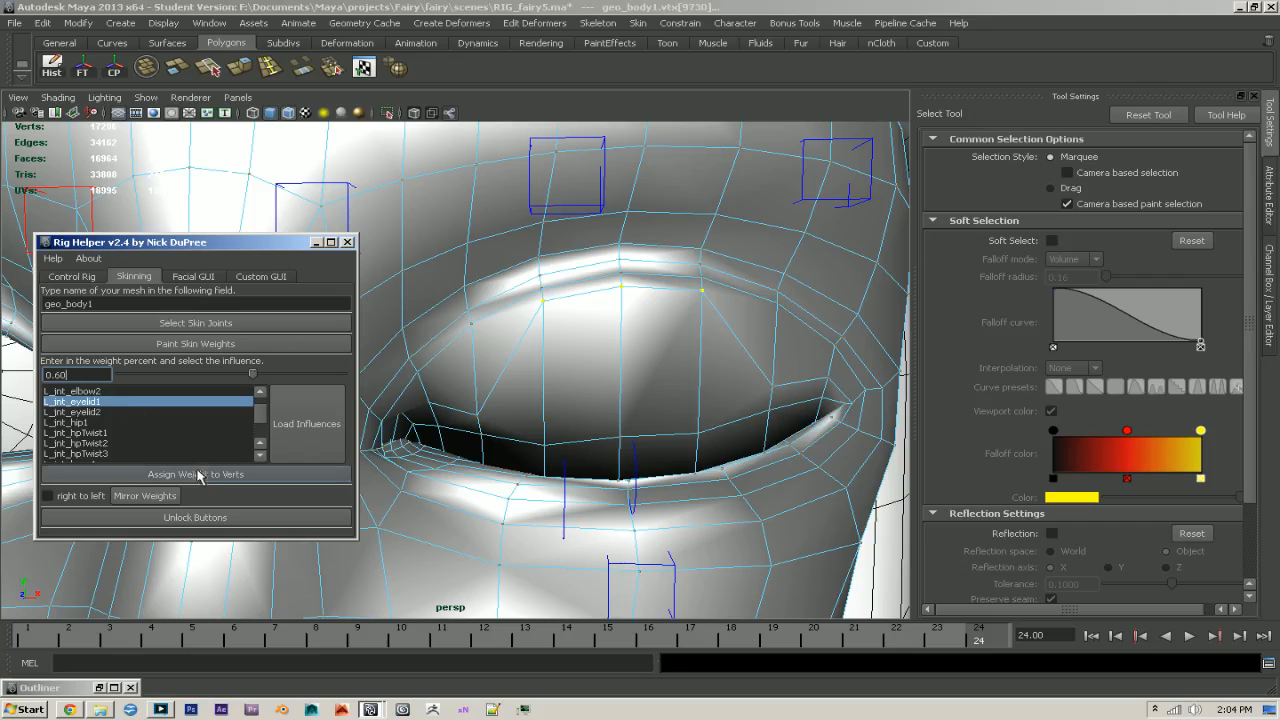
left_click(195, 472)
- Assign the three middle vertices of the following lid row upward an L_jnt_eyelid1 weight of 0.40
left_click_drag(728, 456, 623, 370, "alt")
left_click(560, 336)
left_click(640, 321, "shift")
left_click(719, 326, "shift")
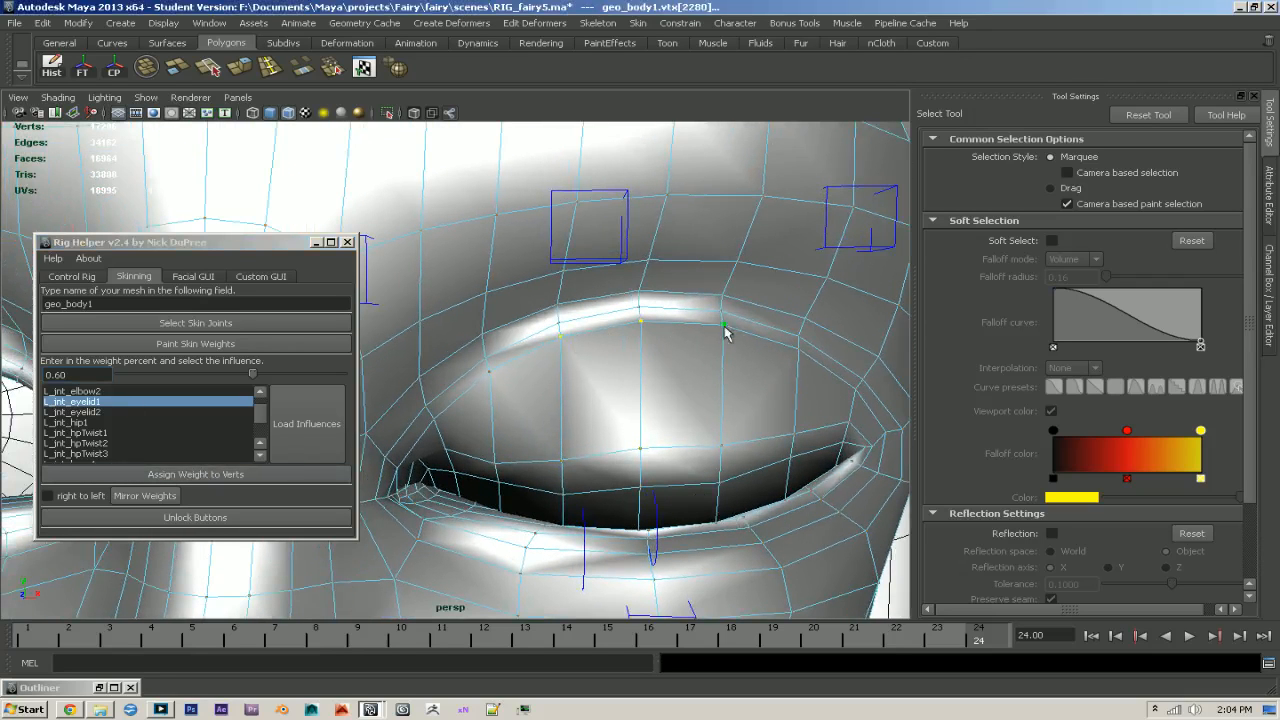
left_click_drag(670, 478, 588, 464, "alt")
left_click(78, 374)
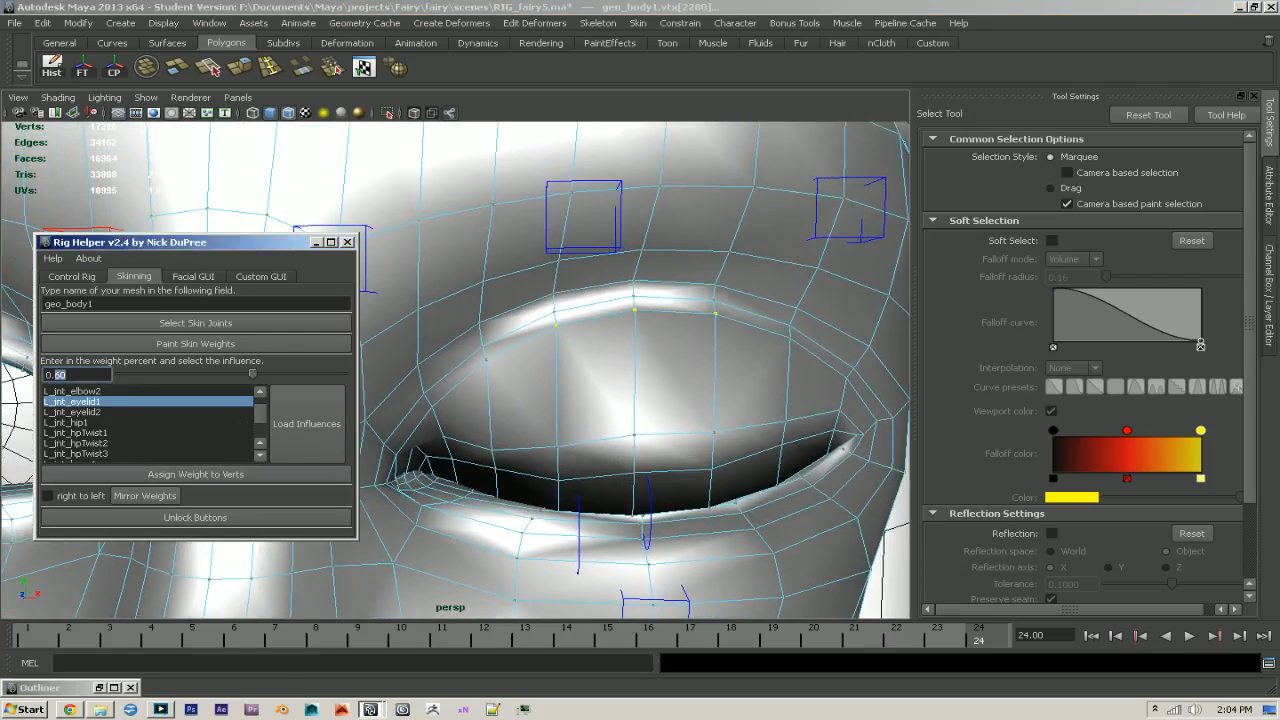
type("40")
key("Return")
left_click(166, 476)
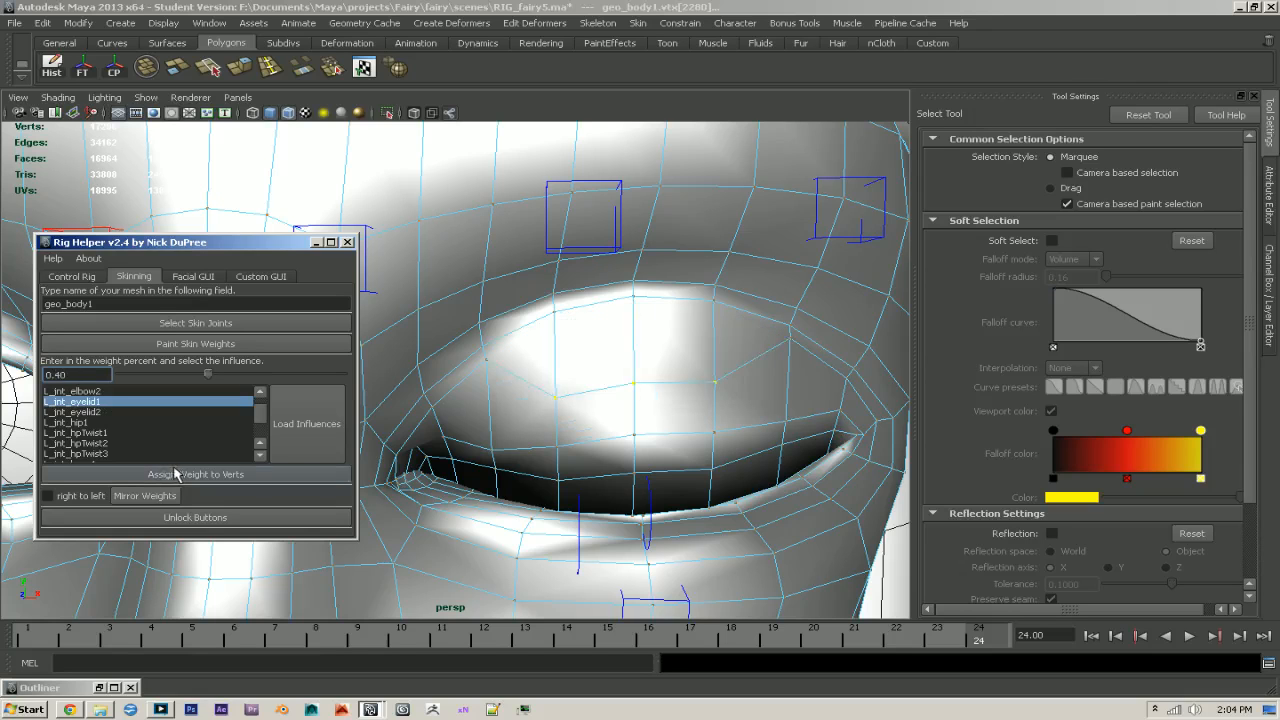
- Assign the vertex pair flanking those middle vertices an L_jnt_eyelid1 weight of 0.3, and the next pair outward 0.1
scroll(737, 434, "down", 2)
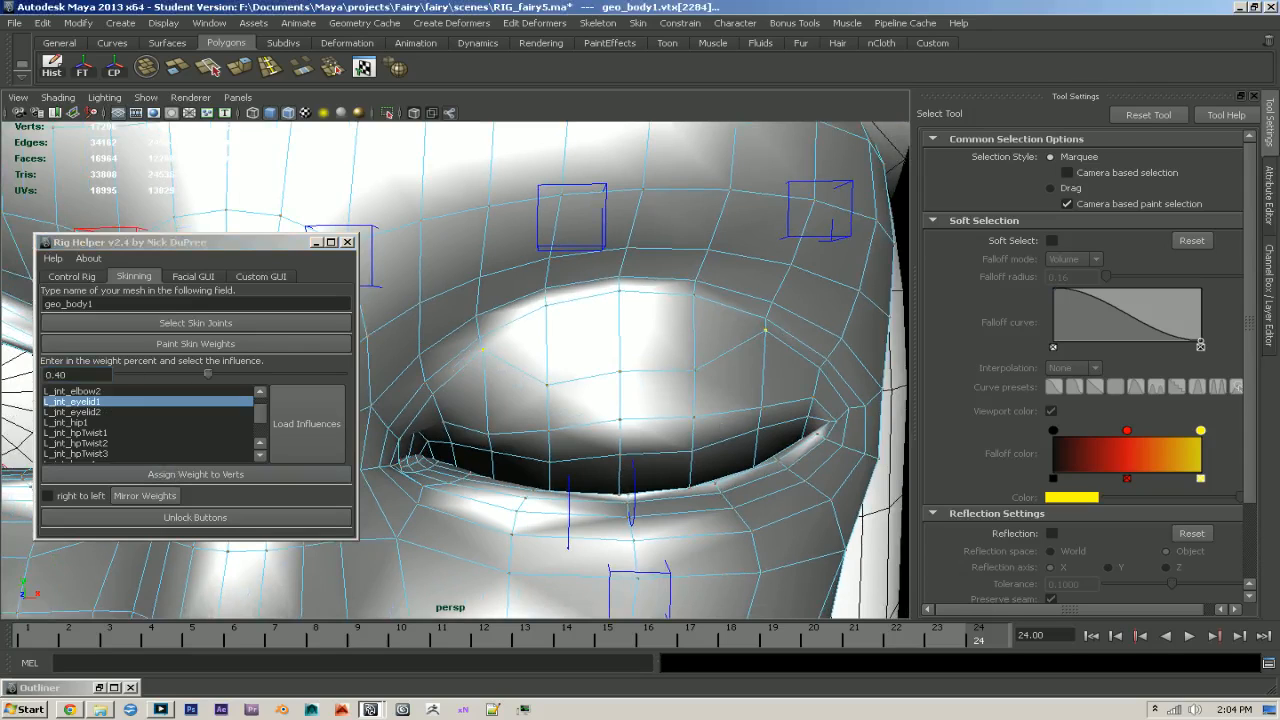
left_click_drag(70, 375, 51, 375)
left_click(184, 474)
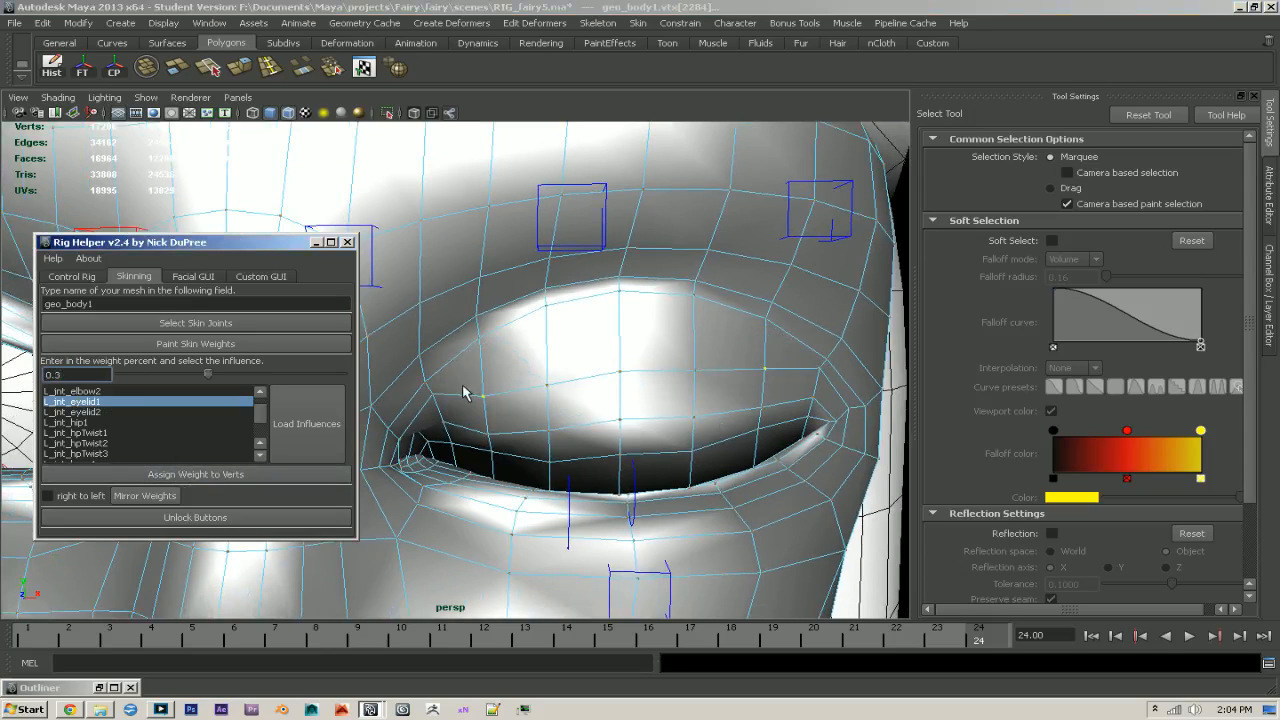
left_click(434, 402)
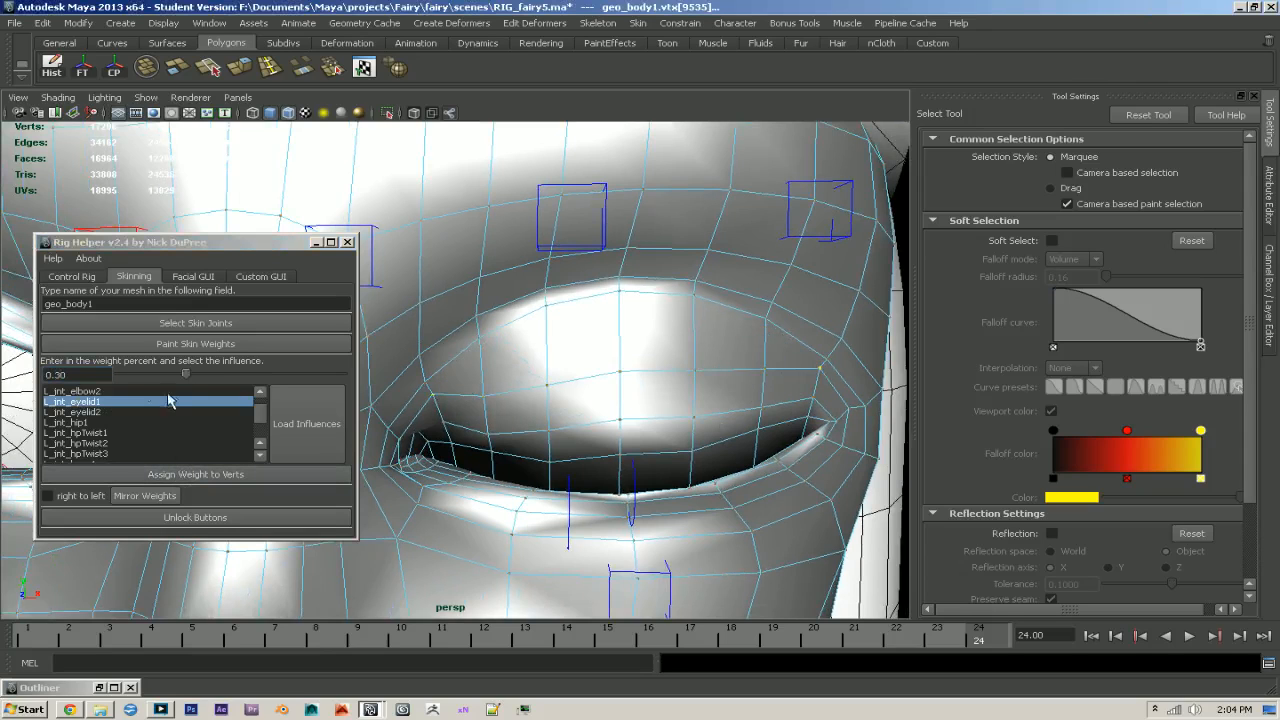
left_click(72, 375)
left_click(196, 476)
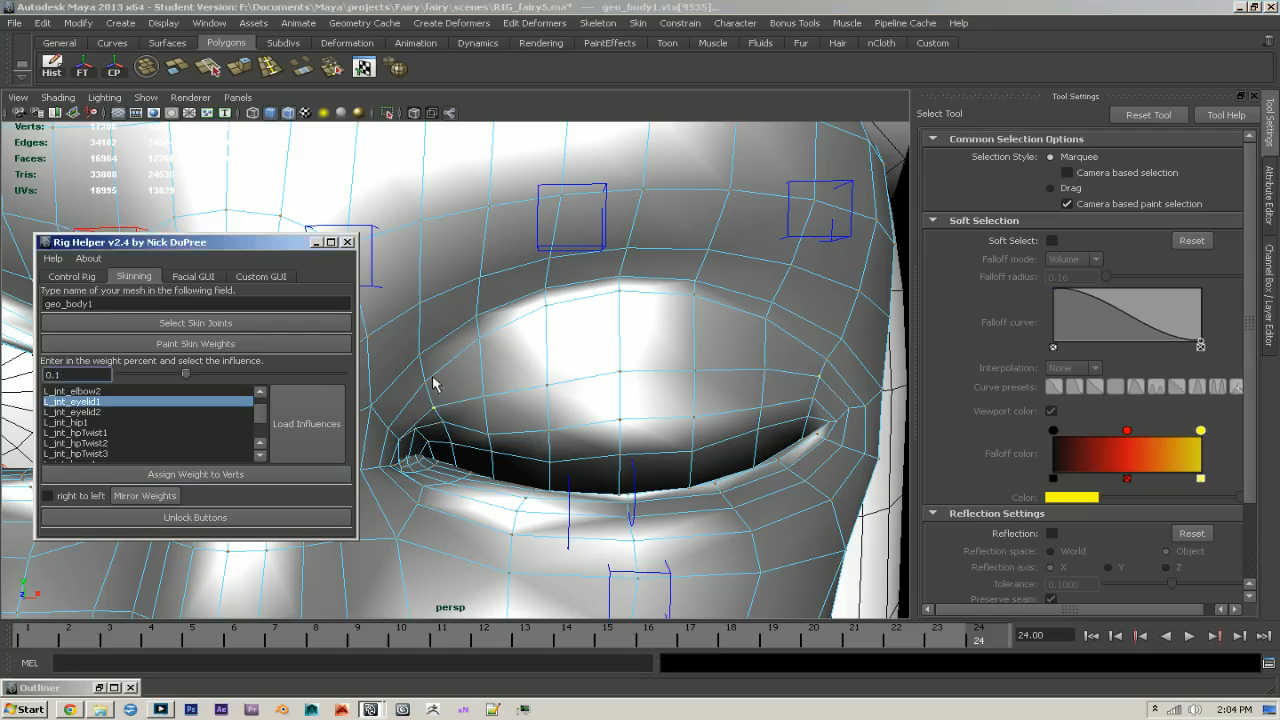
- Assign the three middle vertices along the lid's upper crease an L_jnt_eyelid1 weight of 0.25
left_click(546, 307)
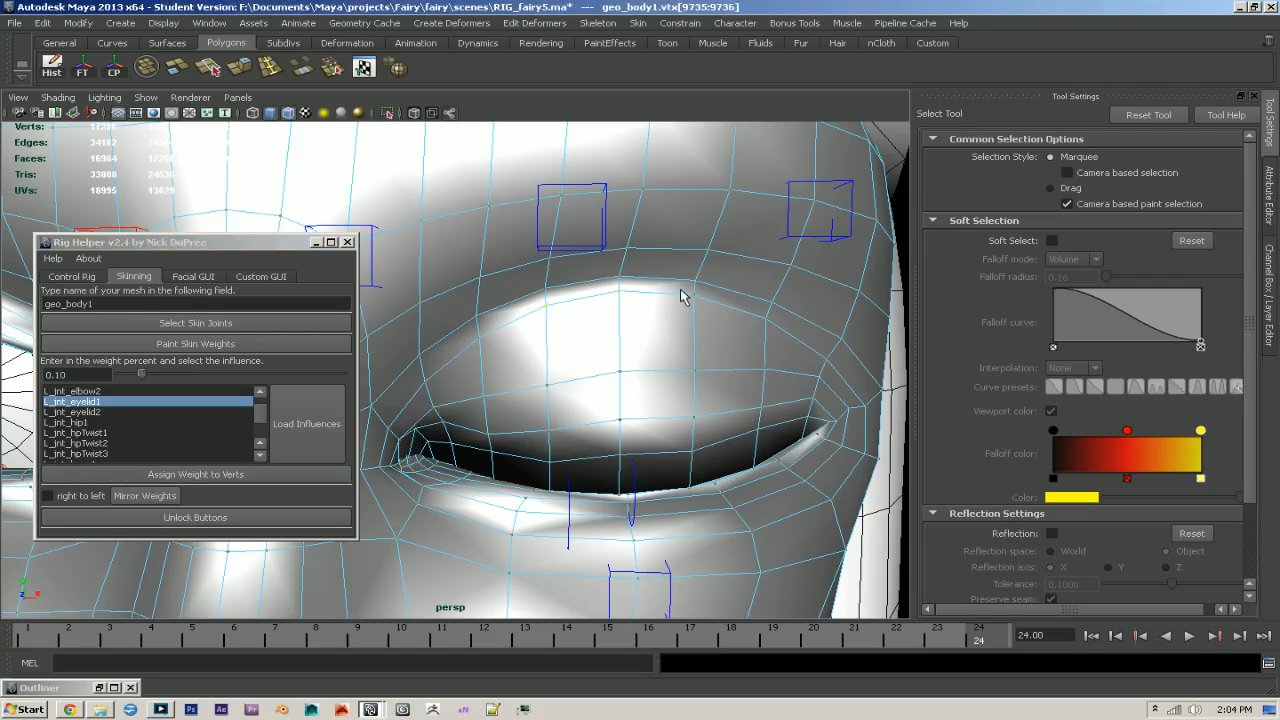
left_click(70, 375)
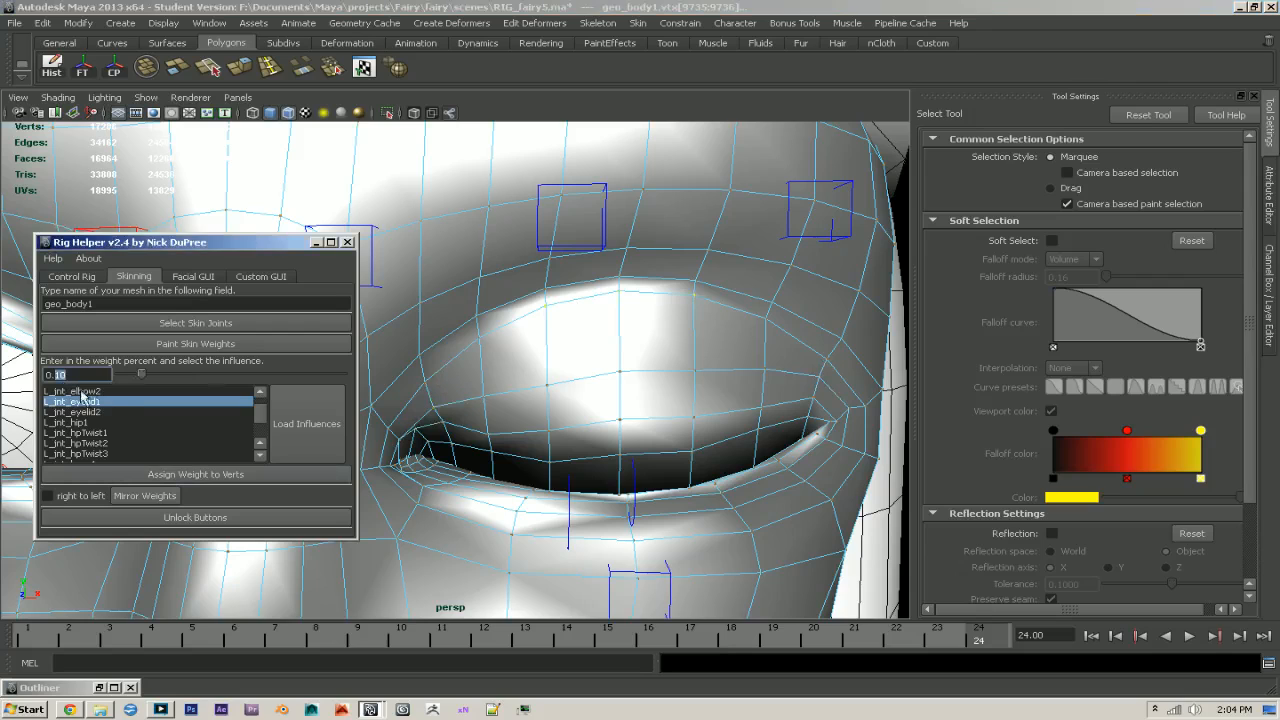
left_click(230, 476)
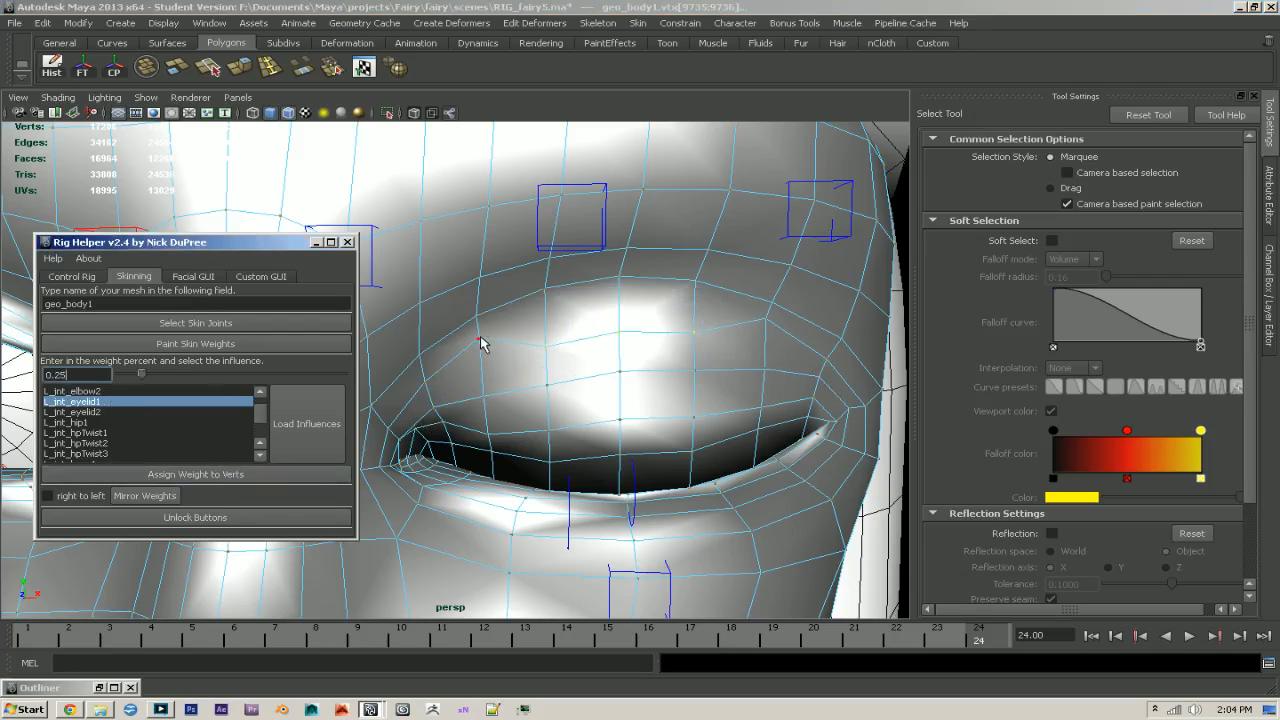
- Assign the two crease vertices flanking the middle three an L_jnt_eyelid1 weight of 0.14 each
left_click(479, 340)
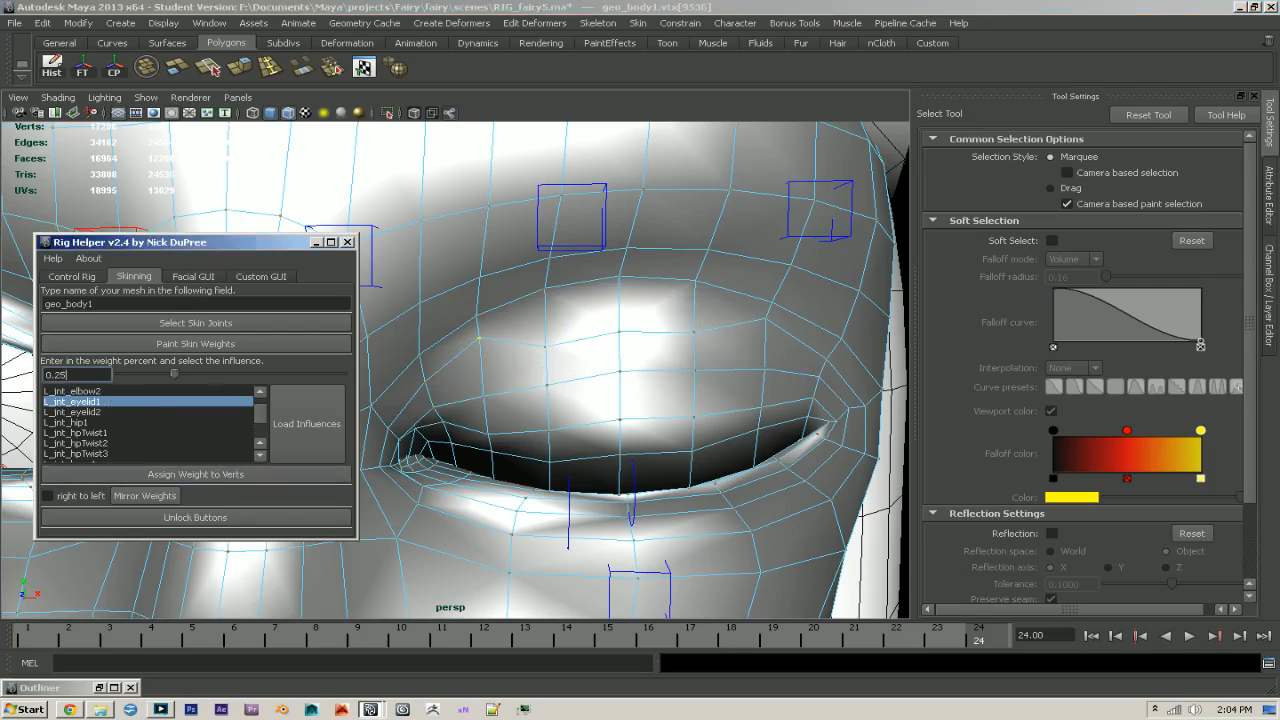
left_click(217, 476)
left_click(767, 321)
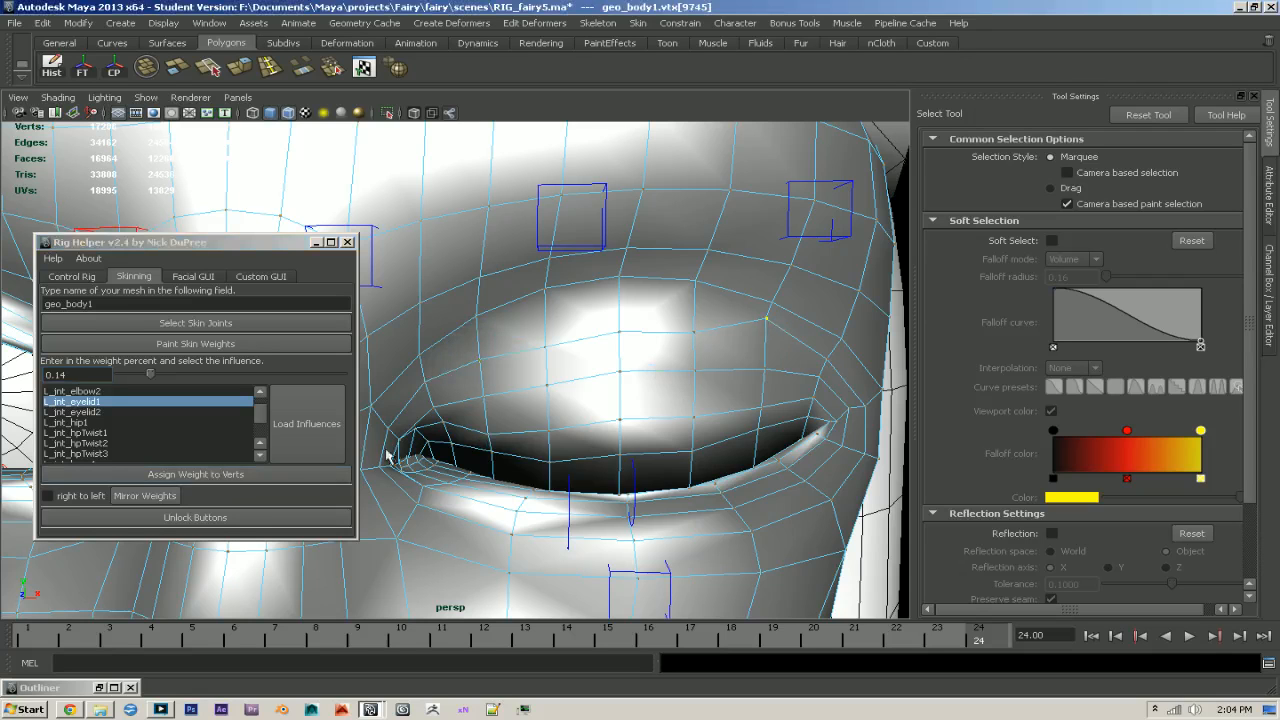
left_click(230, 476)
- Start painting skin weights on the body mesh with normalization set to Post and L_jnt_eyelid1 as the influence
mouse_move(560, 470)
left_mouse_down("alt")
mouse_move(620, 474)
mouse_move(571, 474)
mouse_move(580, 466)
left_mouse_up("alt")
key("F8")
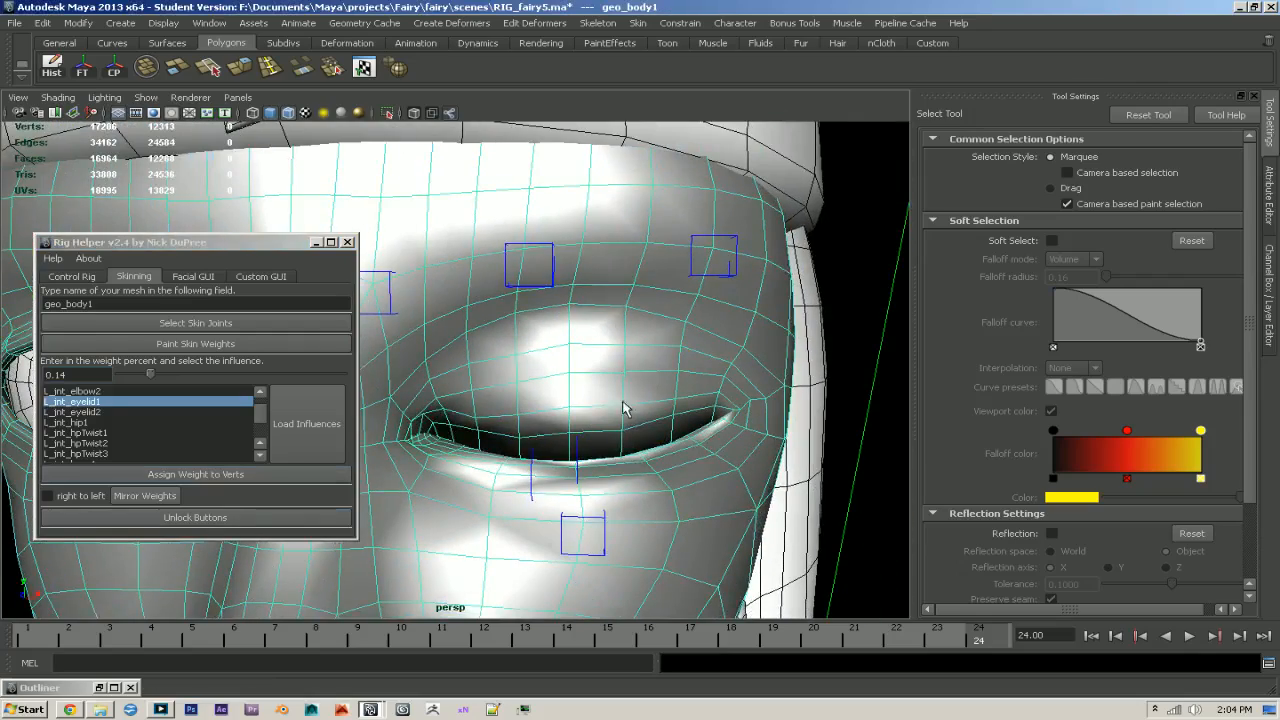
middle_click_drag(626, 406, 568, 404, "alt")
right_click_drag(568, 404, 694, 475, "alt")
key("y")
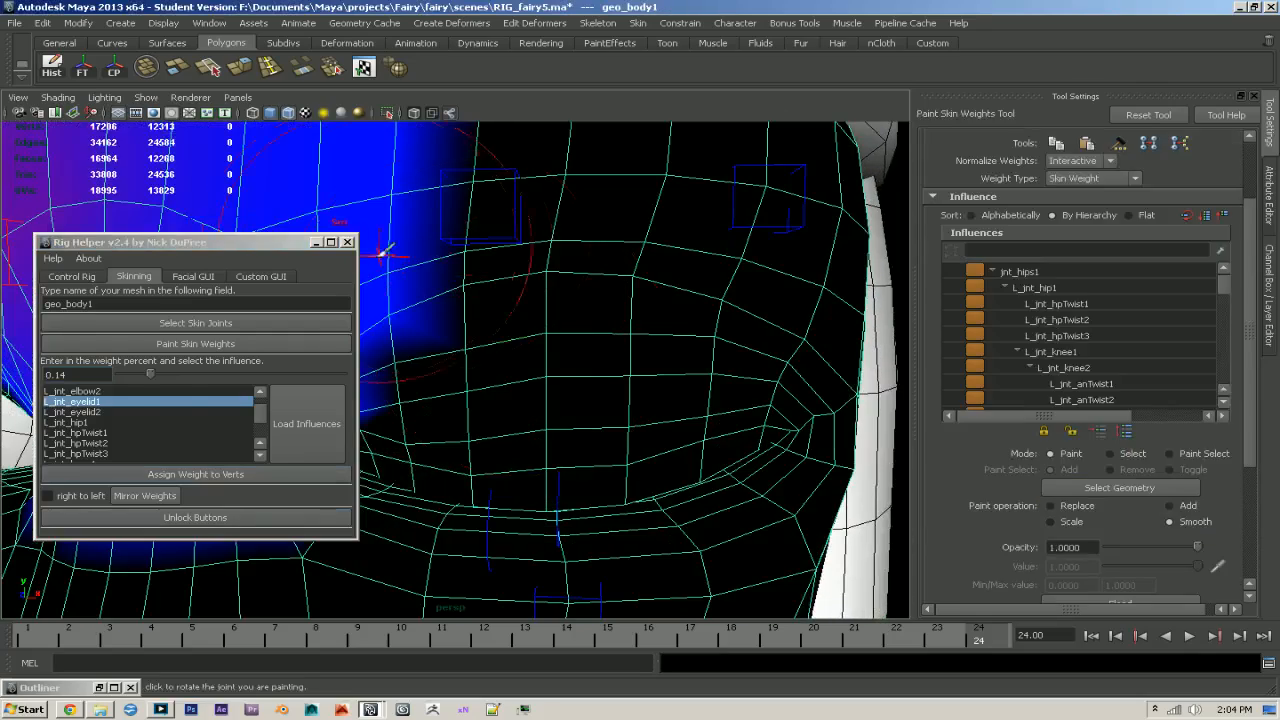
left_click(317, 243)
middle_click_drag(564, 398, 571, 402, "alt")
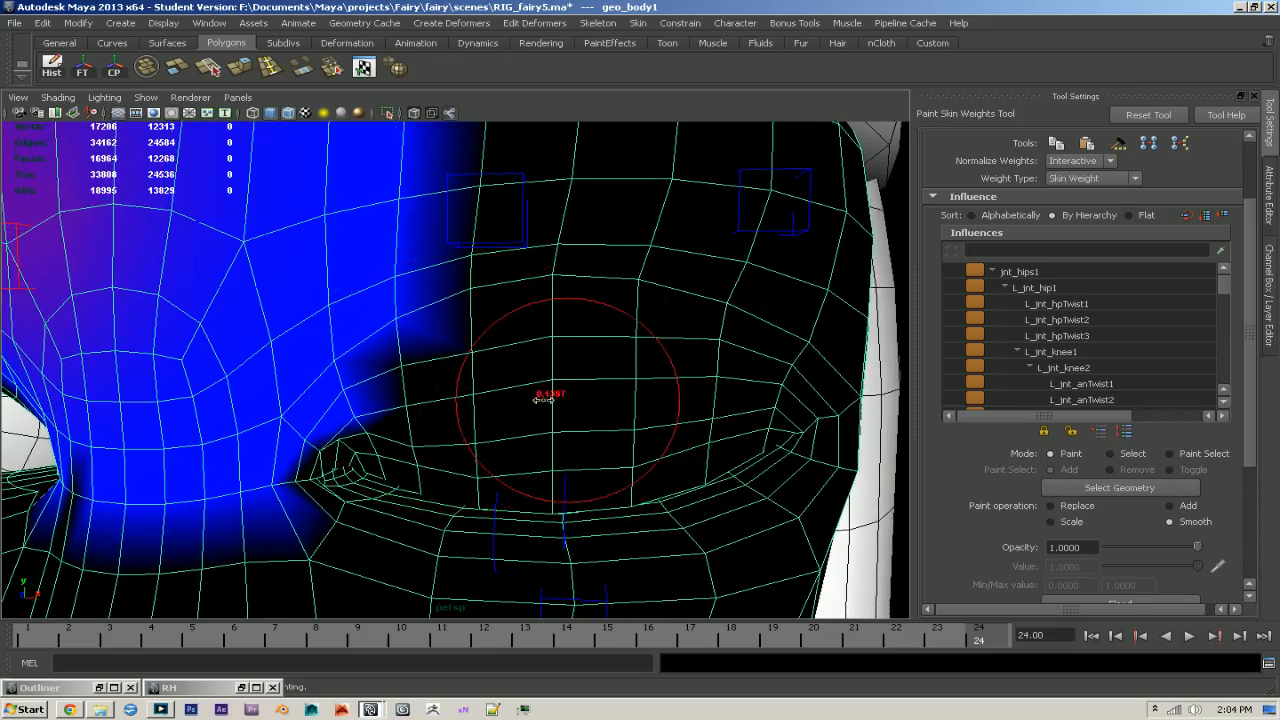
left_click(1080, 161)
left_click(1075, 197)
left_click(598, 366)
left_click_drag(1224, 283, 1233, 366)
left_click(1112, 342)
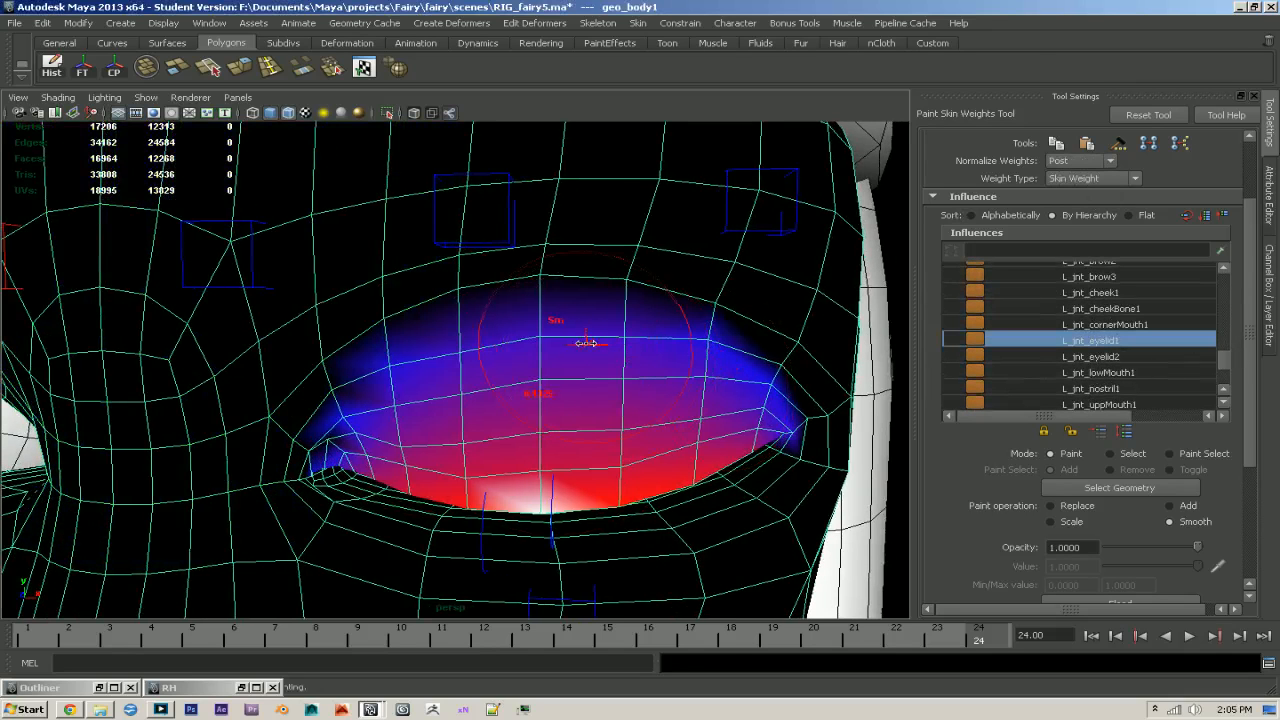
- Smooth the L_jnt_eyelid1 weights across the left upper lid and its crease with the paint brush
mouse_move(386, 371)
left_mouse_down()
mouse_move(745, 338)
mouse_move(766, 323)
mouse_move(609, 300)
mouse_move(434, 314)
mouse_move(336, 396)
left_mouse_up()
mouse_move(748, 388)
left_mouse_down("alt")
mouse_move(580, 382)
mouse_move(706, 345)
left_mouse_up("alt")
left_click_drag(470, 388, 592, 390, "alt")
left_click_drag(438, 412, 573, 416, "alt")
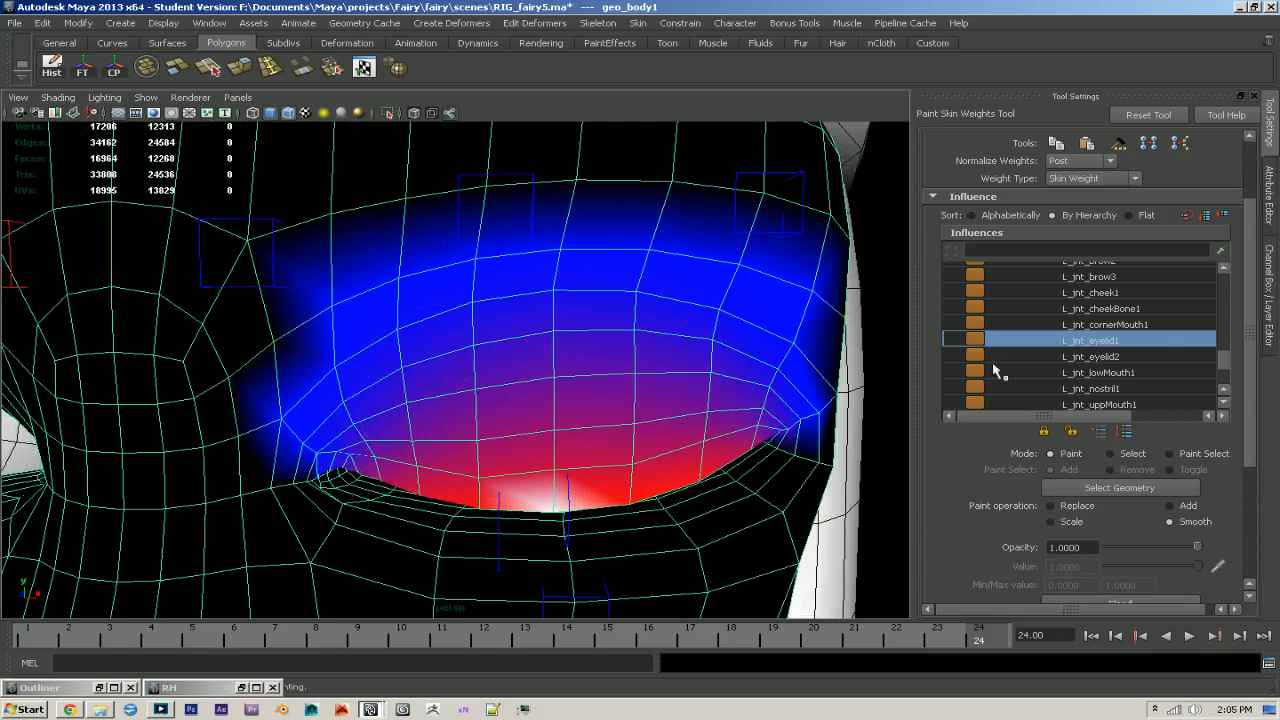
- Smooth the jnt_neck2 weights over the left upper lid, undoing the first stroke near the lid's rim
scroll(1117, 336, "up", 2)
left_click(1080, 292)
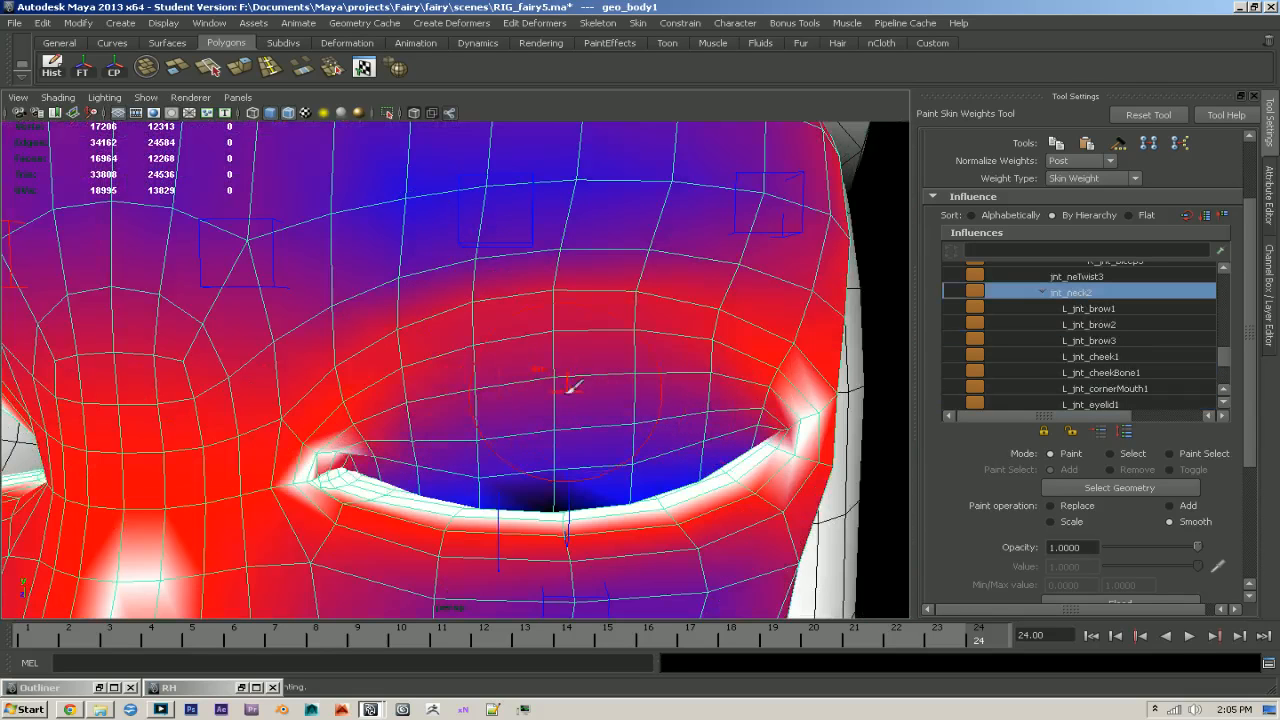
left_click_drag(513, 417, 551, 429)
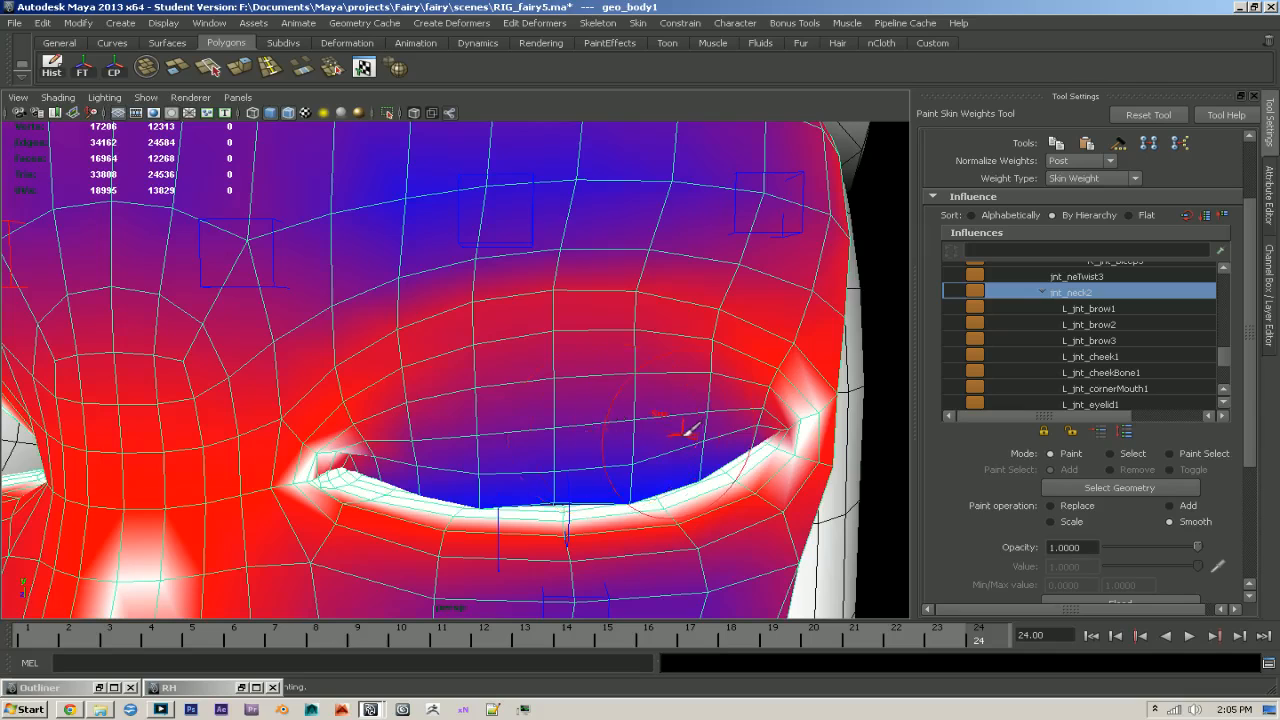
key("ctrl+z")
mouse_move(657, 380)
left_mouse_down("alt")
mouse_move(615, 385)
mouse_move(640, 364)
left_mouse_up("alt")
mouse_move(478, 395)
left_mouse_down("alt")
mouse_move(406, 394)
mouse_move(440, 401)
mouse_move(683, 346)
mouse_move(643, 357)
mouse_move(680, 357)
mouse_move(693, 292)
mouse_move(694, 350)
mouse_move(814, 356)
mouse_move(721, 354)
left_mouse_up("alt")
left_click(378, 445)
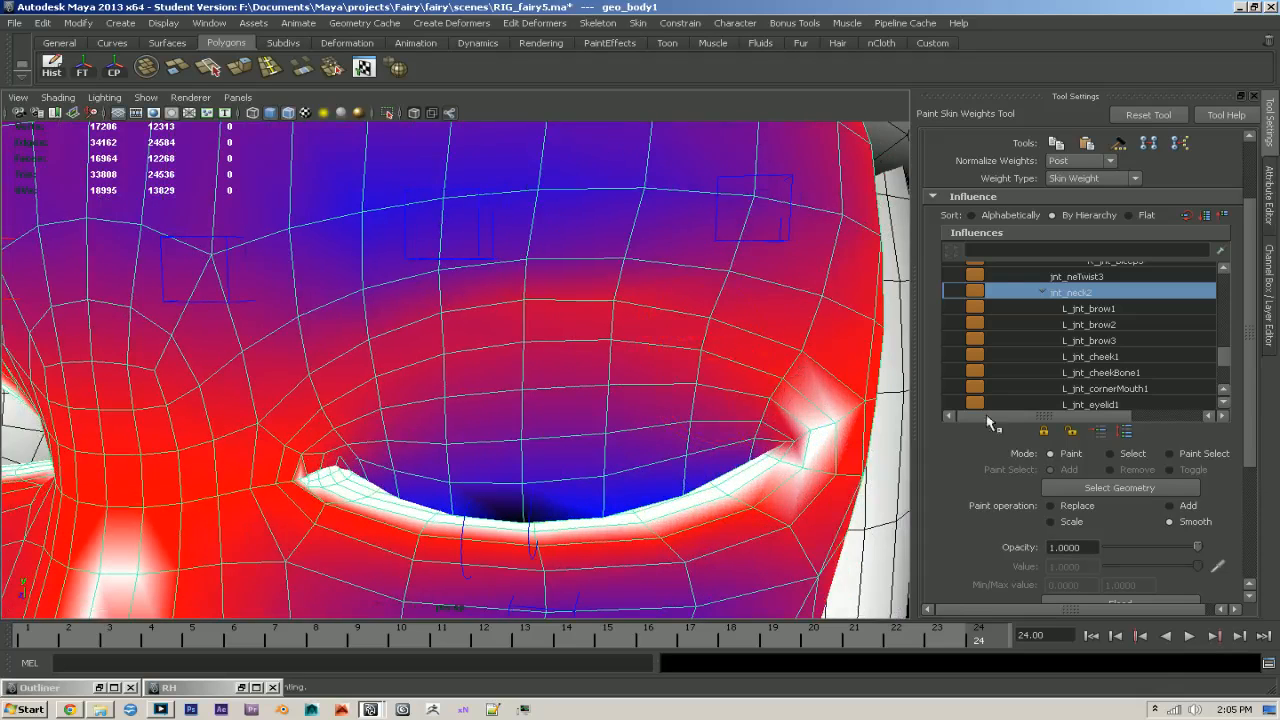
- Set weight normalization back to Interactive, have the weights normalized now, and leave weight painting
left_click(1070, 185)
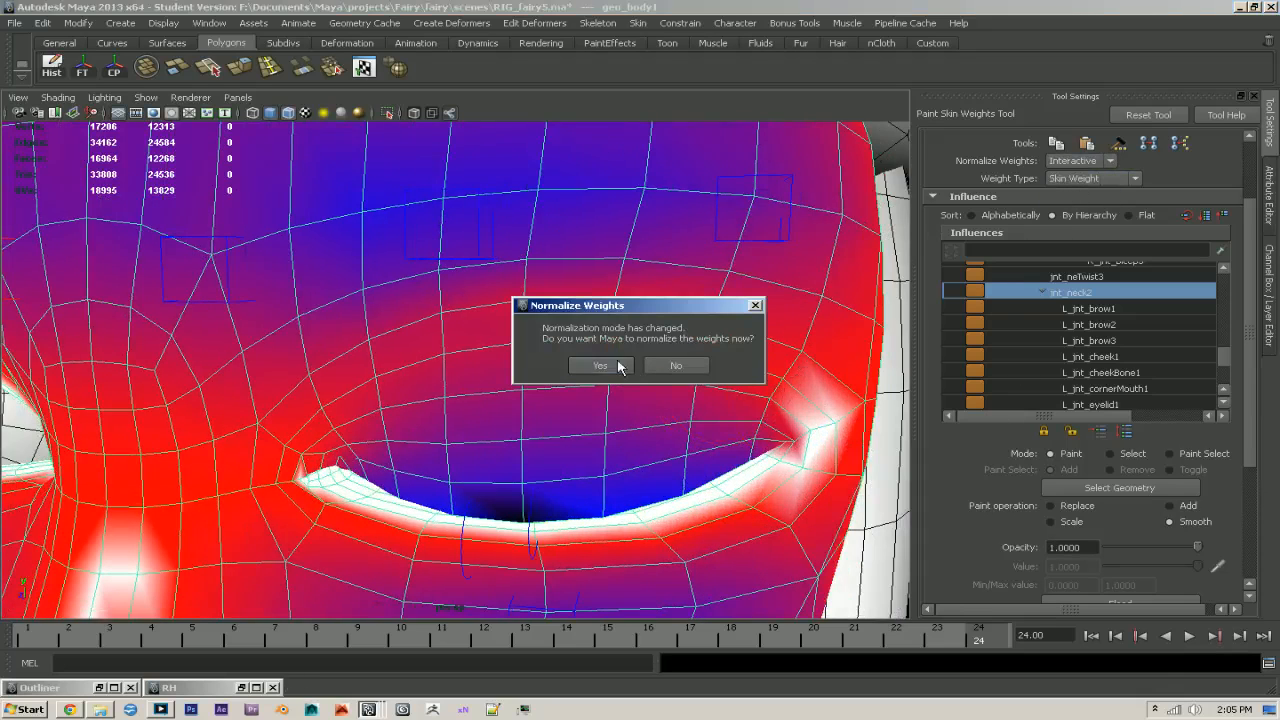
left_click(617, 362)
left_click_drag(786, 409, 728, 396, "alt")
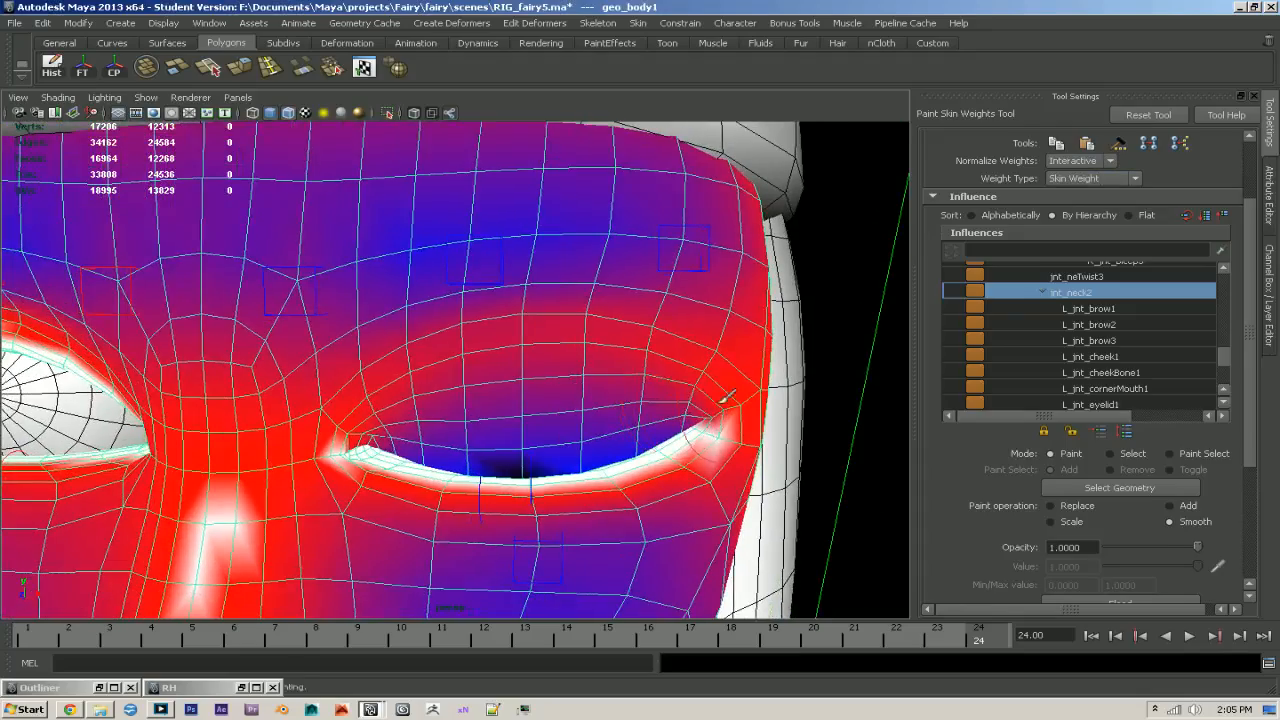
key("q")
mouse_move(849, 377)
left_mouse_down("alt")
mouse_move(680, 394)
mouse_move(806, 396)
mouse_move(747, 399)
left_mouse_up("alt")
- Play and scrub the blink animation, examining from several angles how the left upper lid closes, and return to frame 1
left_click_drag(603, 638, 615, 639)
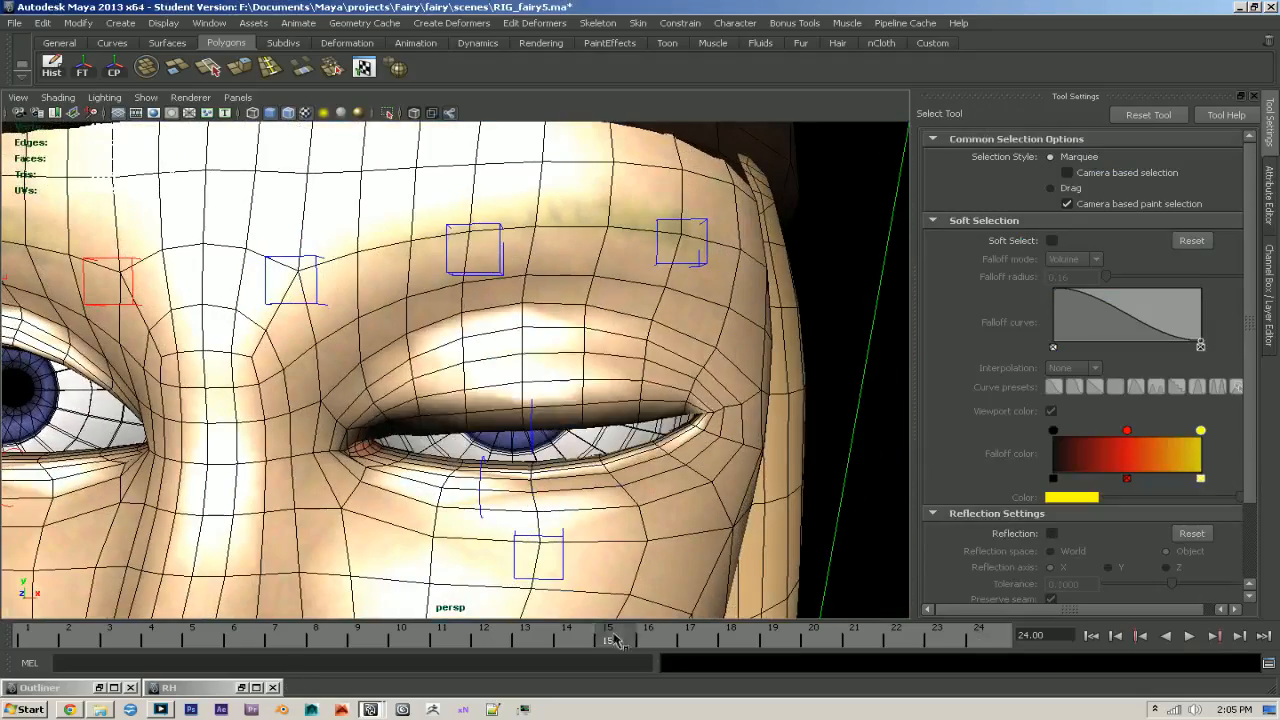
key("alt+v")
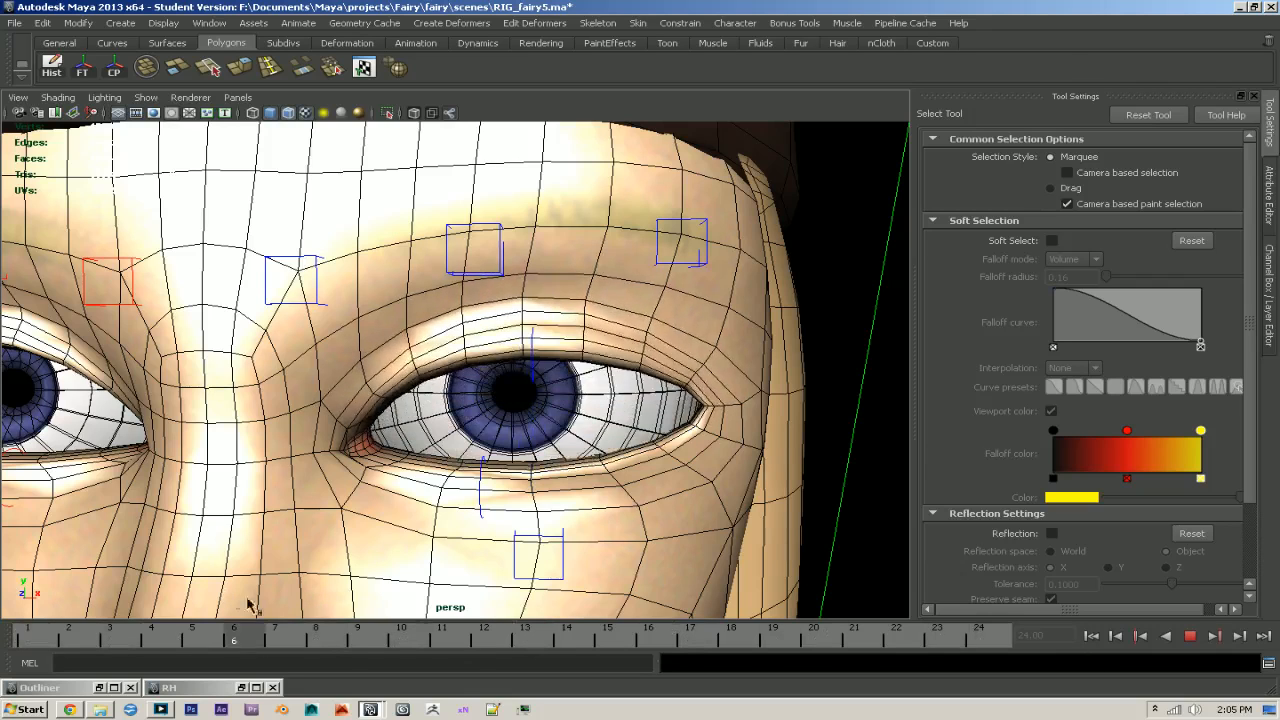
left_click(1116, 636)
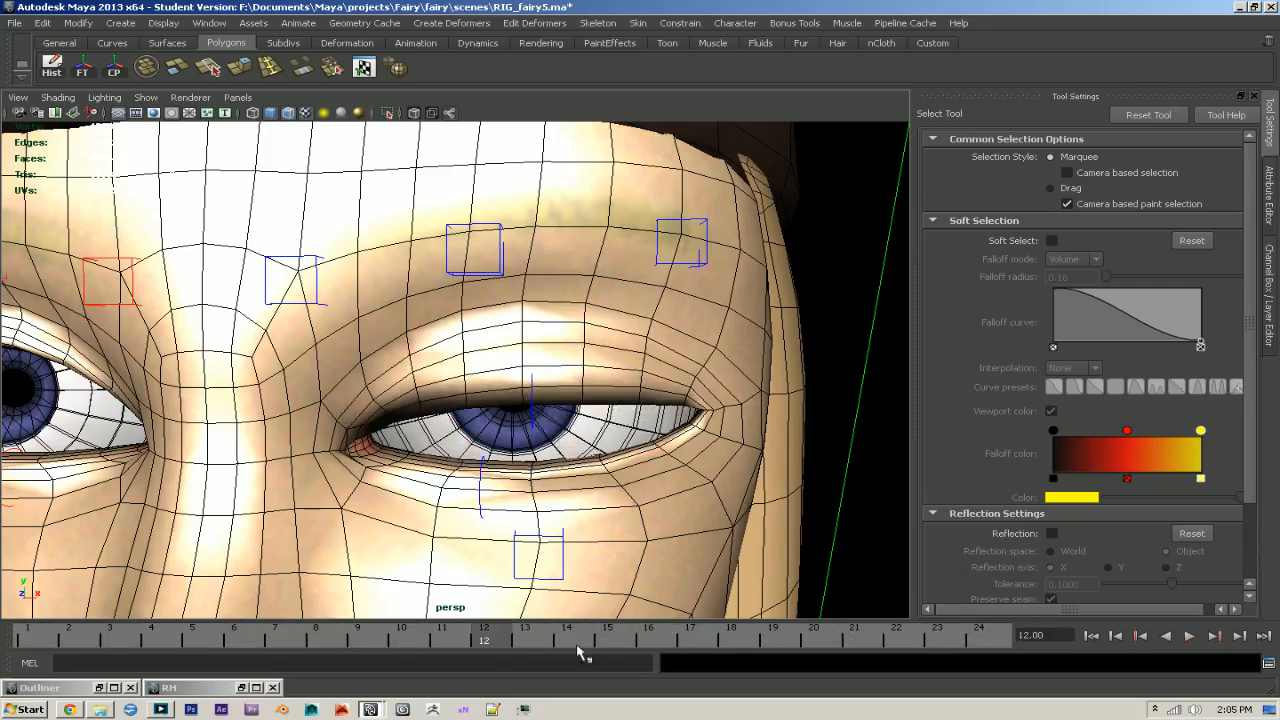
left_click_drag(548, 643, 1088, 638)
middle_click_drag(518, 508, 517, 502, "alt")
left_click_drag(517, 502, 481, 543, "alt")
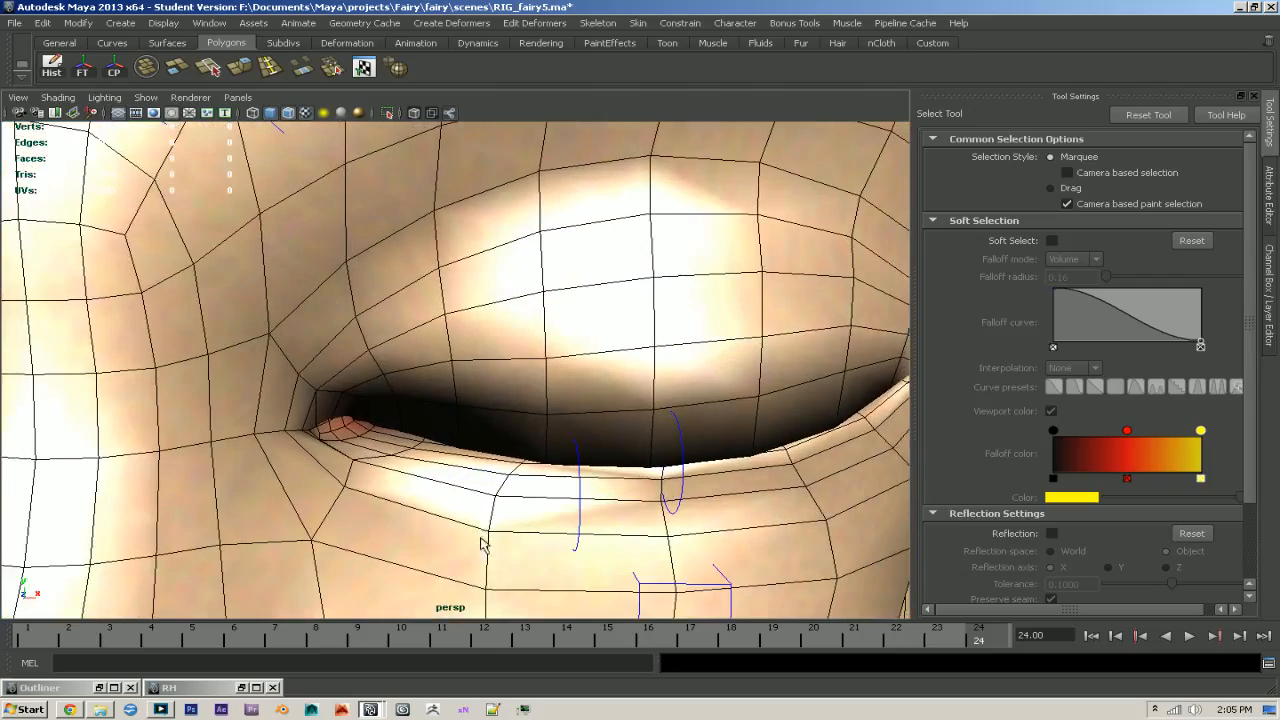
left_click_drag(342, 432, 357, 471, "alt")
right_click_drag(357, 471, 594, 506, "alt")
left_click_drag(594, 506, 671, 503, "alt")
right_click_drag(612, 500, 237, 448, "alt")
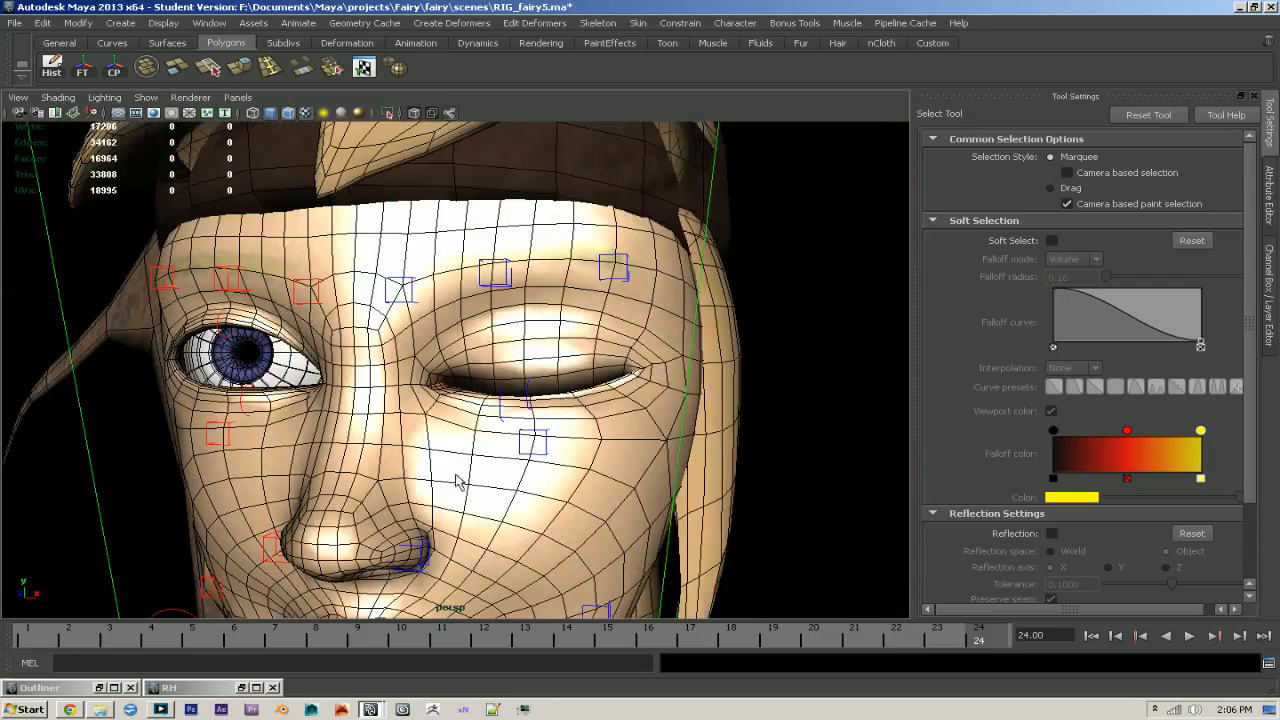
left_click_drag(514, 627, 15, 637)
right_click_drag(610, 532, 722, 575, "alt")
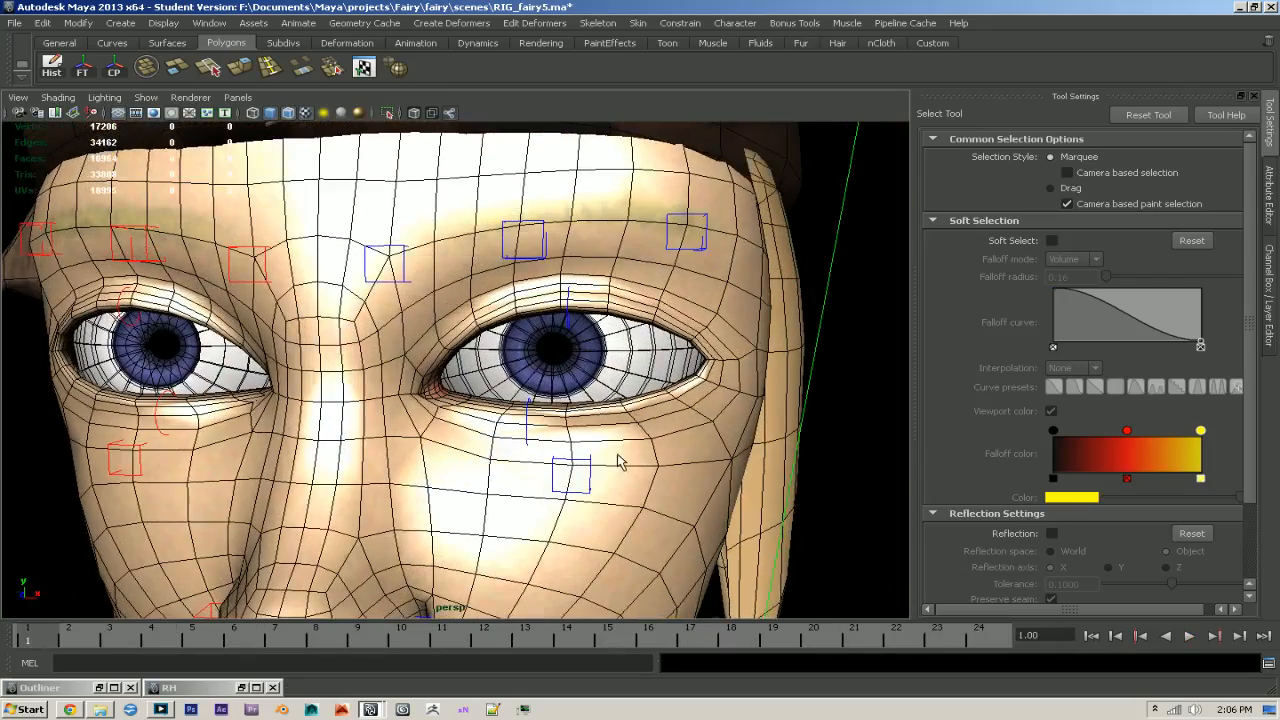
- Select the left upper eyelid control and delete its animation keys across the whole timeline
left_click(636, 438)
scroll(600, 437, "up", 5)
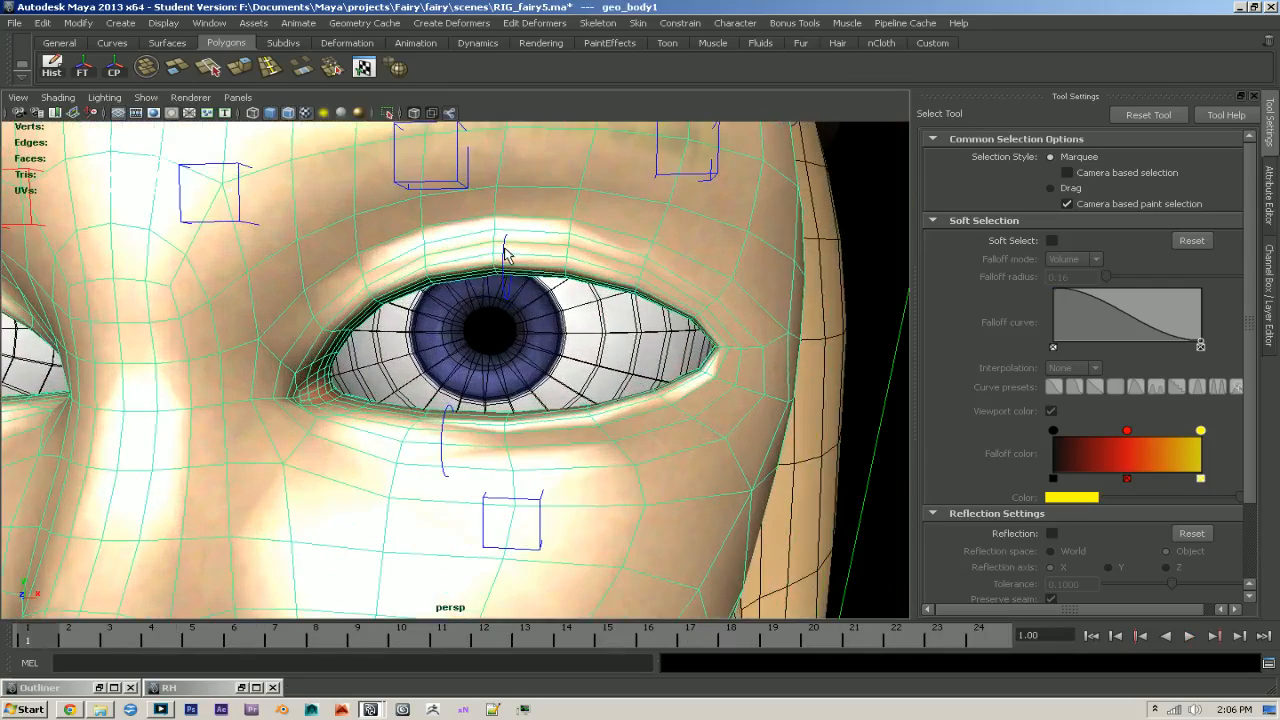
left_click(504, 250)
left_click_drag(994, 645, 23, 643, "shift")
right_click(66, 637)
left_click(147, 475)
- Keyframe the left lower eyelid control at its rest pose on frame 1 and rotated upward on frame 24
left_click(442, 437)
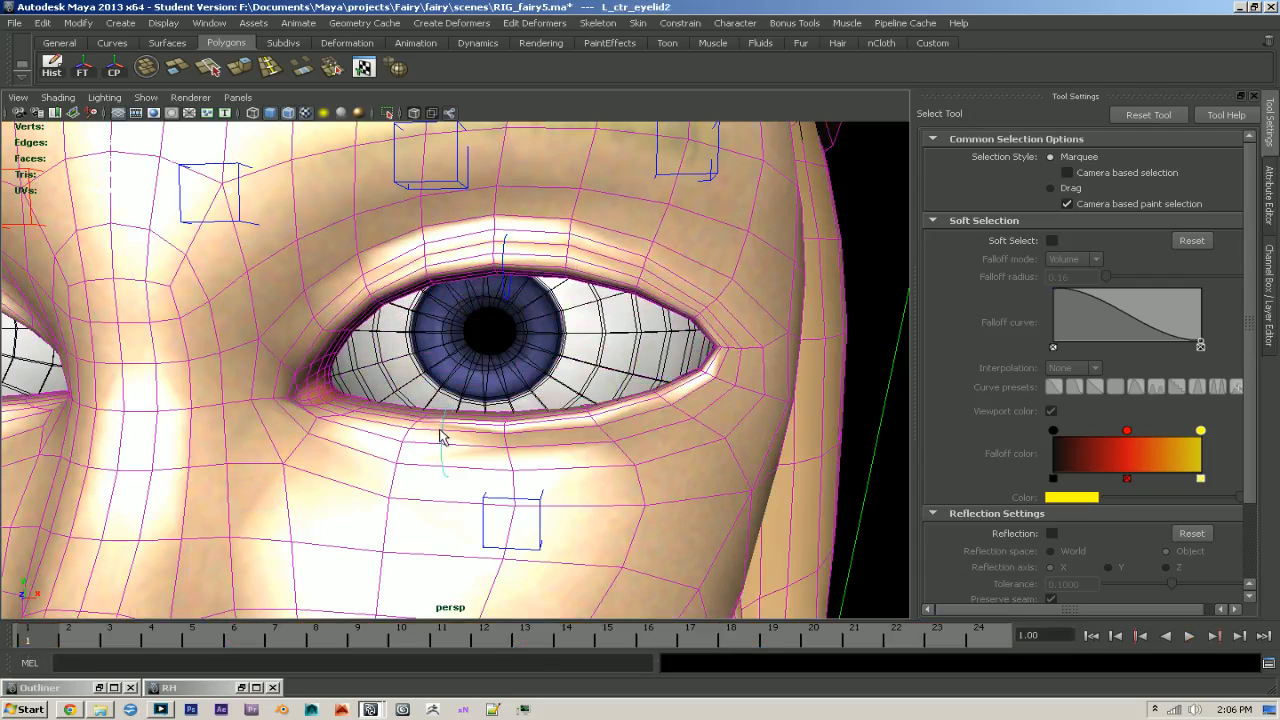
left_click(982, 644)
key("e")
left_click_drag(497, 331, 505, 305)
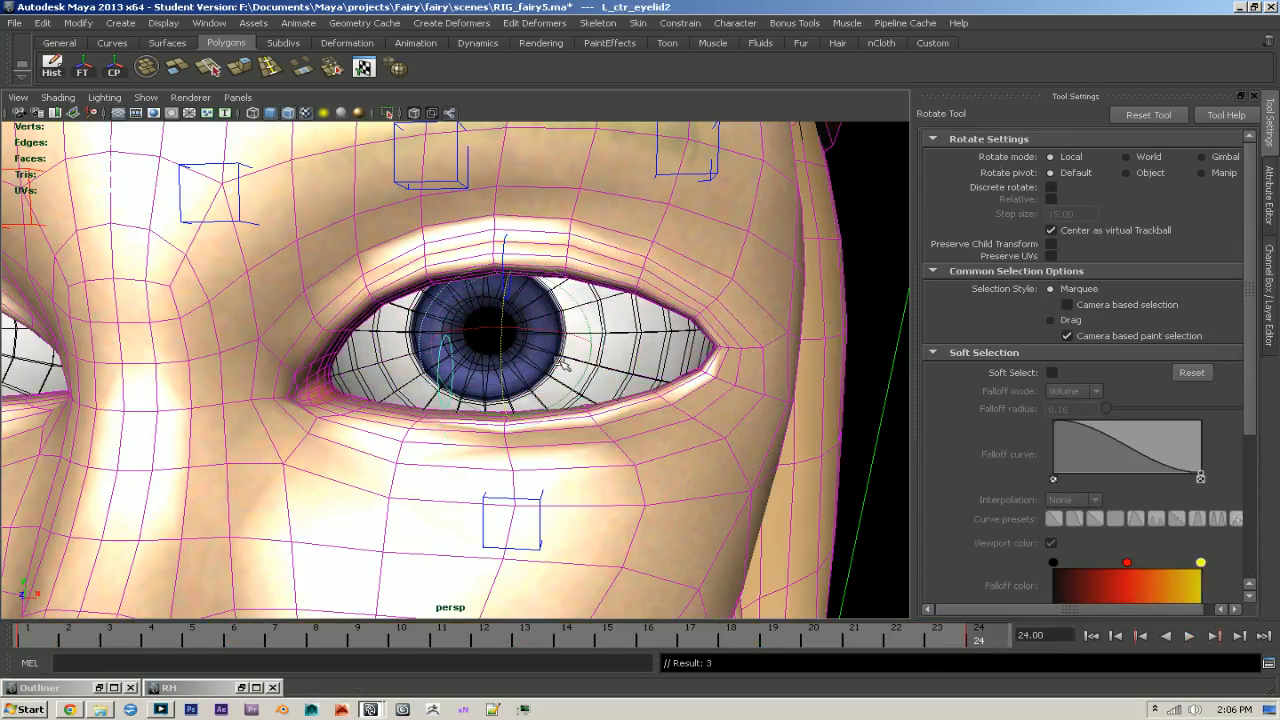
left_click_drag(988, 644, 30, 640)
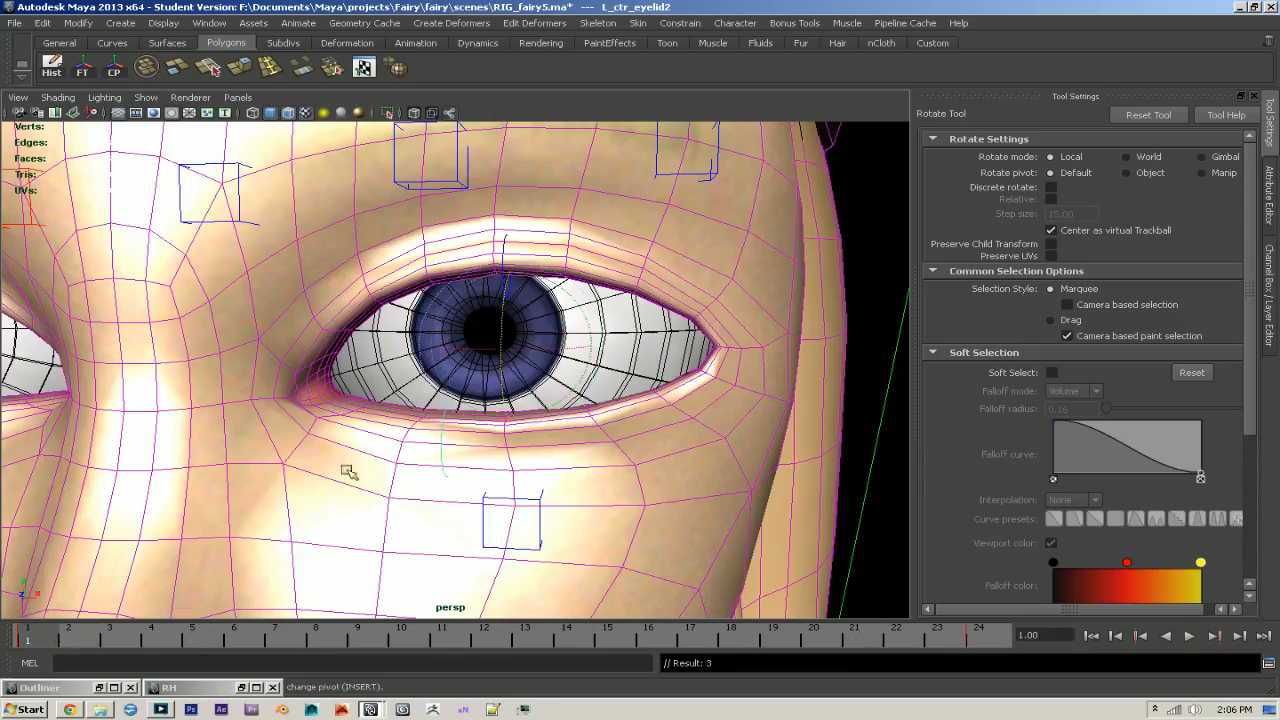
- Select the column of five body mesh vertices at the middle of the left lower eyelid's rim and reopen Rig Helper
scroll(503, 472, "up", 2)
scroll(503, 472, "up", 4)
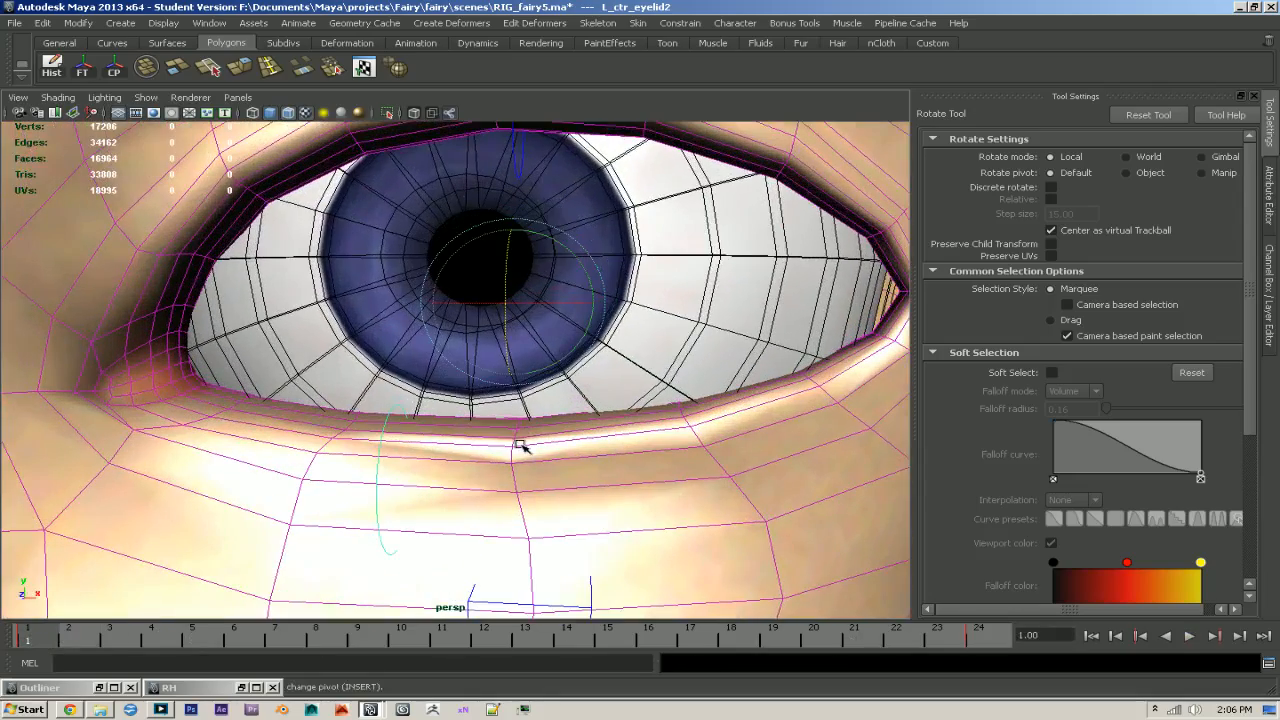
right_click_drag(480, 433, 430, 435)
left_click_drag(555, 485, 577, 545, "alt")
key("4")
left_click_drag(510, 465, 480, 443, "alt")
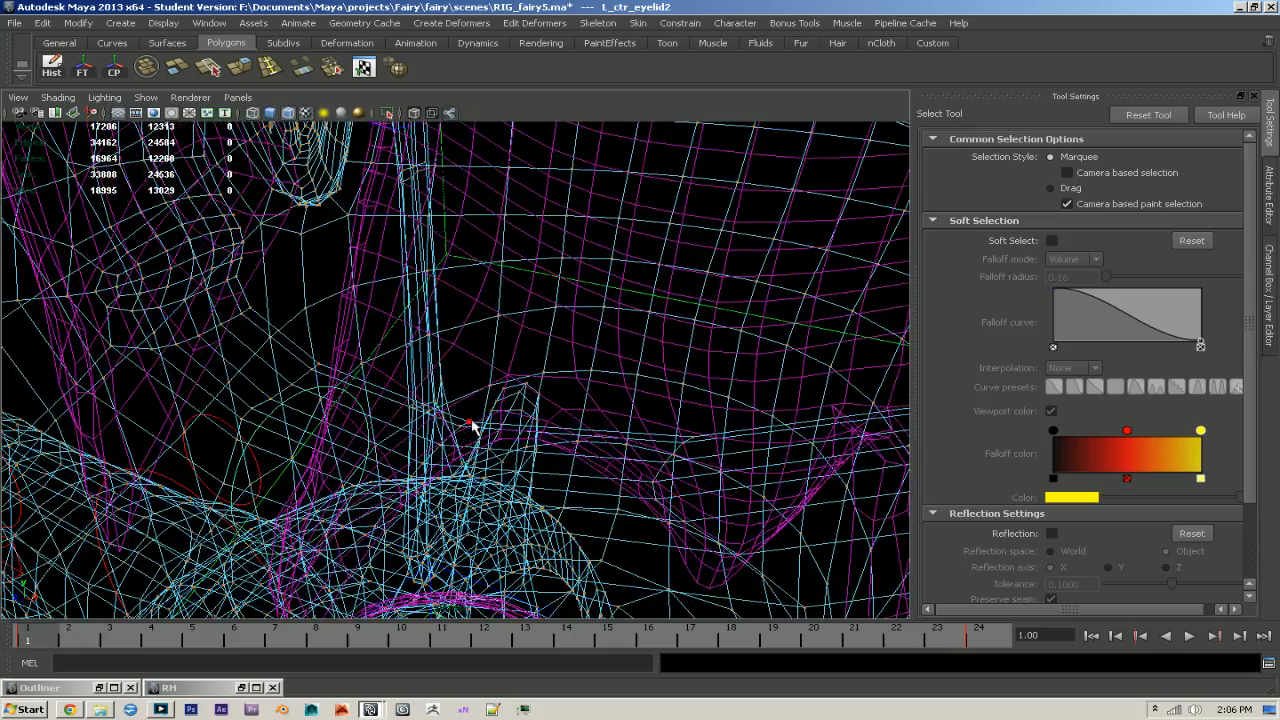
left_click(468, 422)
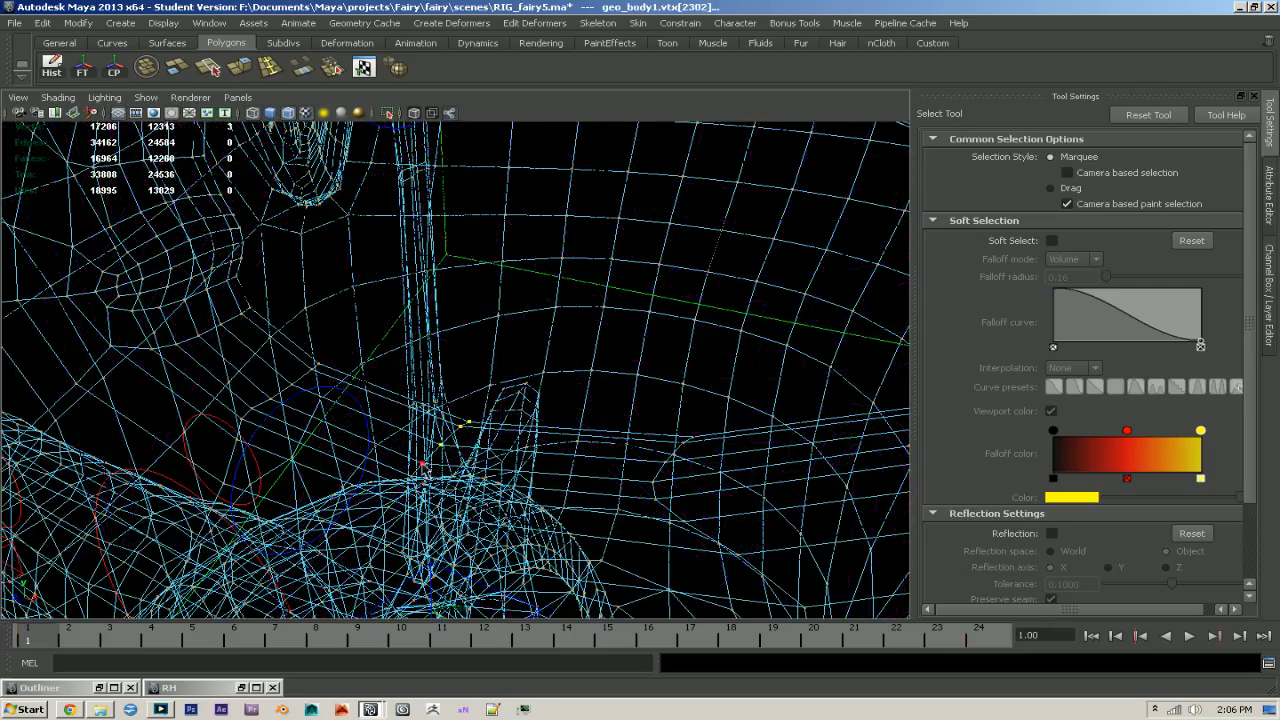
left_click(422, 466, "shift")
key("5")
left_click_drag(463, 489, 511, 469, "alt")
left_click(502, 435, "shift")
right_click_drag(648, 456, 527, 480, "alt")
mouse_move(527, 480)
left_mouse_down("alt")
mouse_move(517, 489)
mouse_move(546, 466)
left_mouse_up("alt")
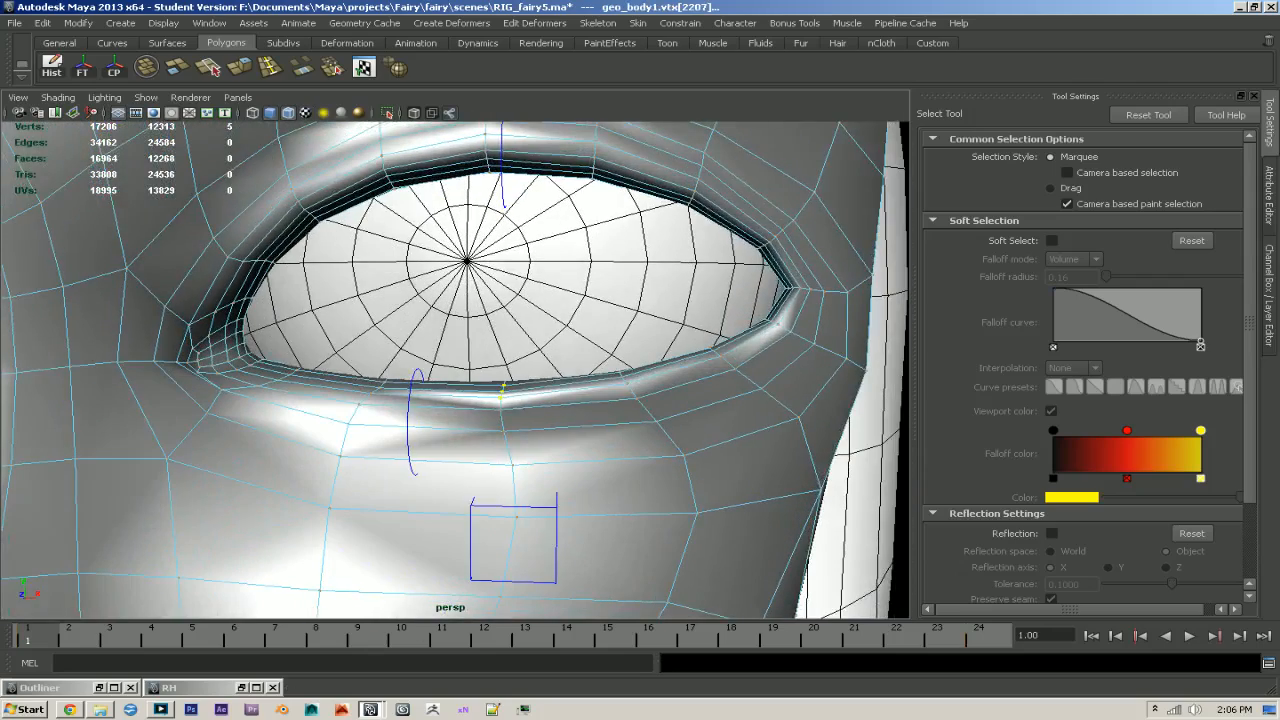
left_click(242, 688)
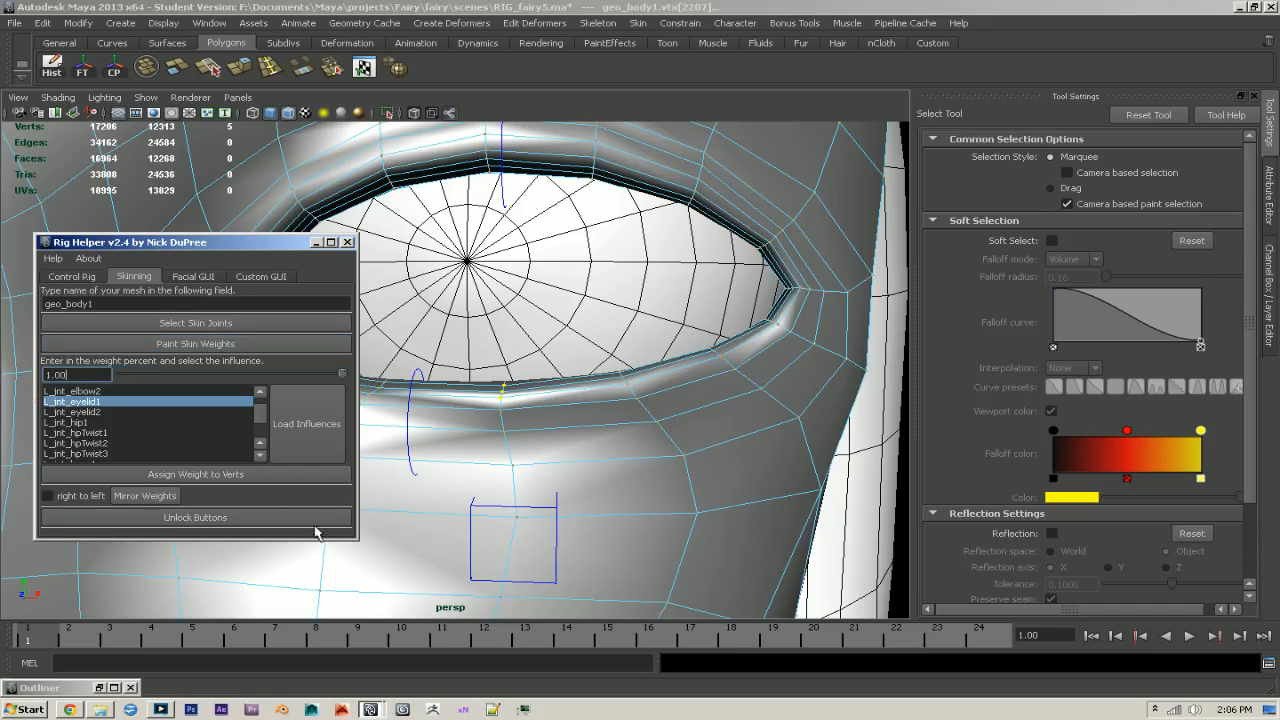
- Try assigning the selected rim vertices a weight of 1.00 to L_jnt_eyelid1 and check the result by playing the animation
left_click(279, 480)
key("alt+v")
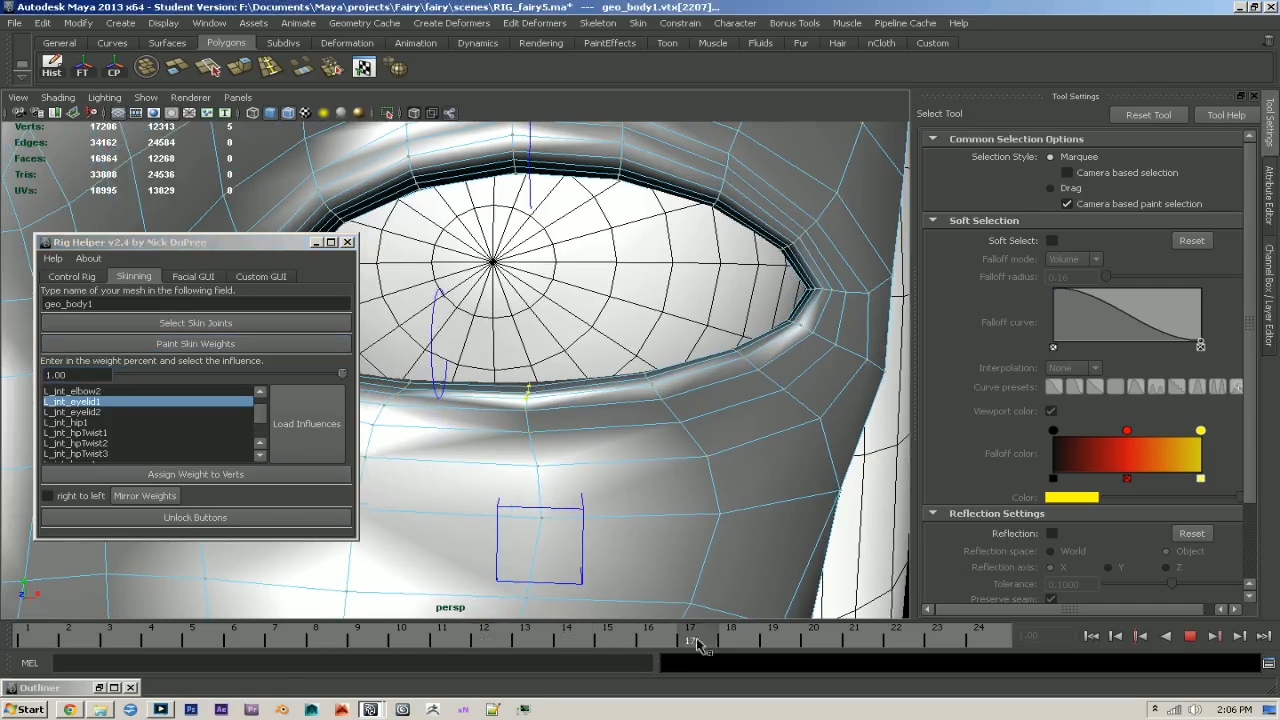
left_click_drag(1118, 639, 43, 643)
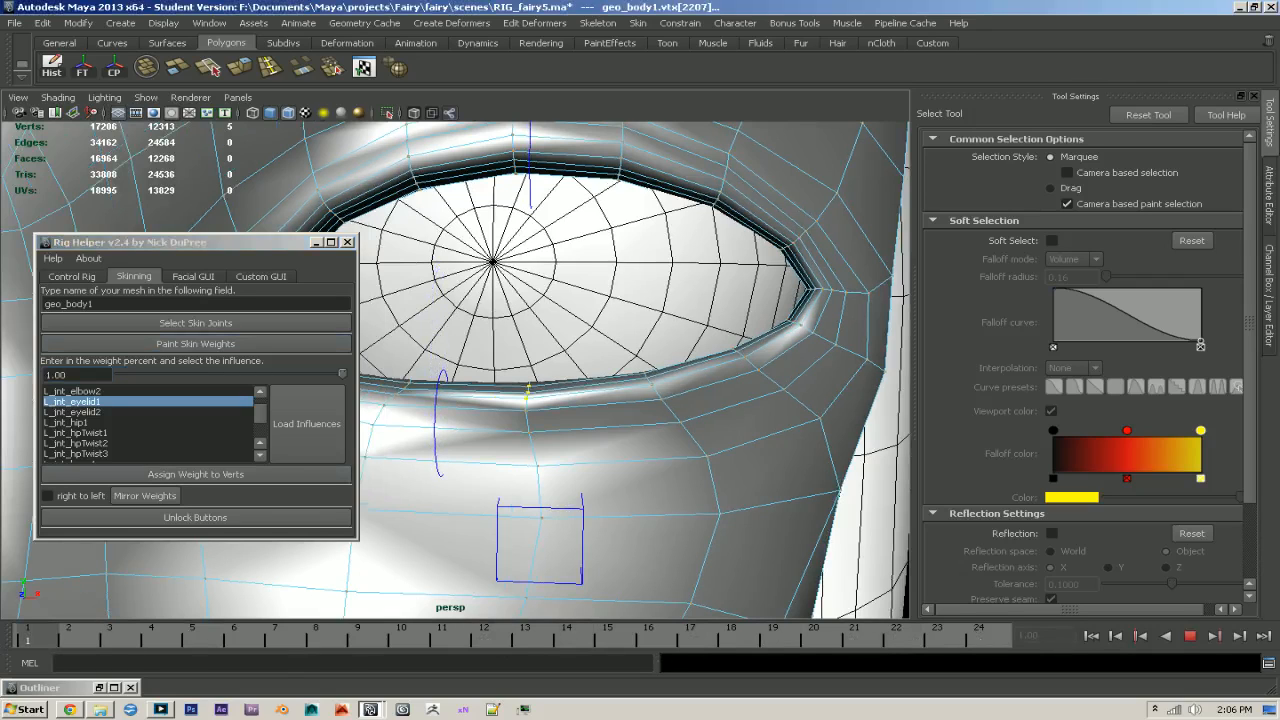
- Assign the selected middle rim vertices a weight of 1.00 to L_jnt_eyelid2 and move to frame 24
left_click(91, 412)
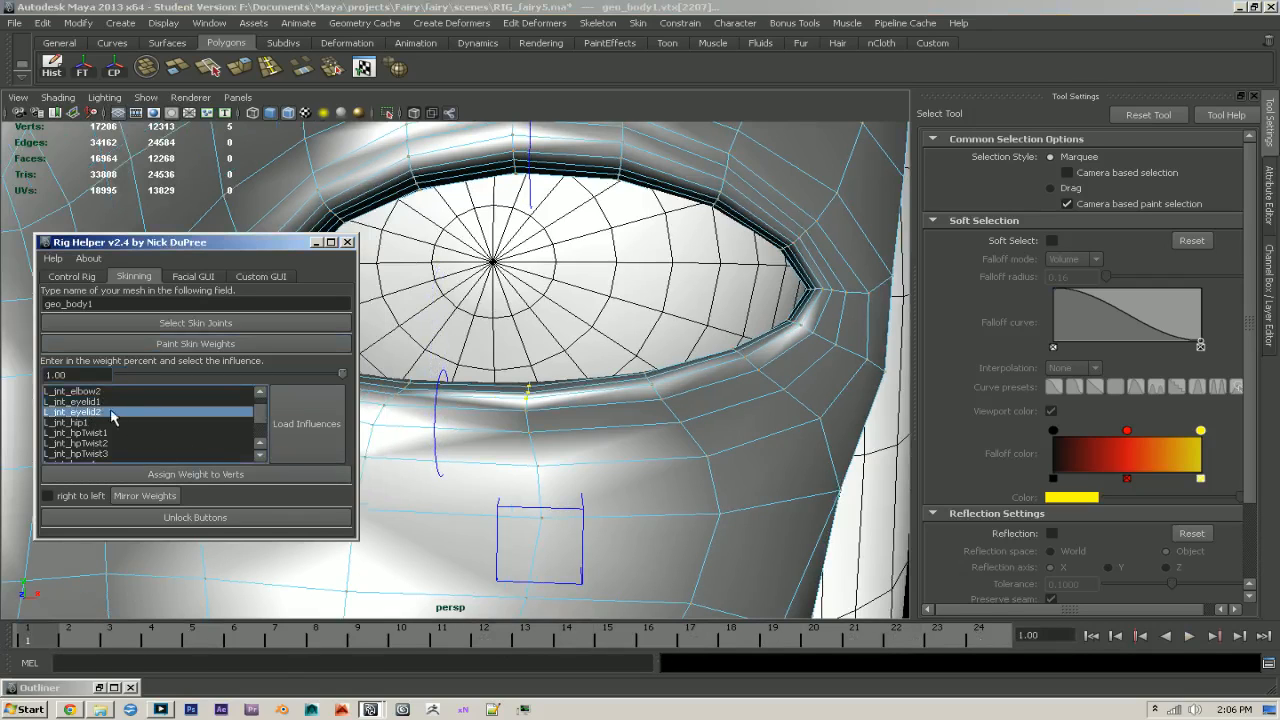
left_click(190, 480)
left_click_drag(438, 641, 1208, 654)
- Assign the next column of lower rim vertices toward the eye's outer corner a weight of 0.80 to L_jnt_eyelid2, including the missed vertex
left_click_drag(692, 493, 626, 540, "alt")
scroll(626, 547, "up", 5)
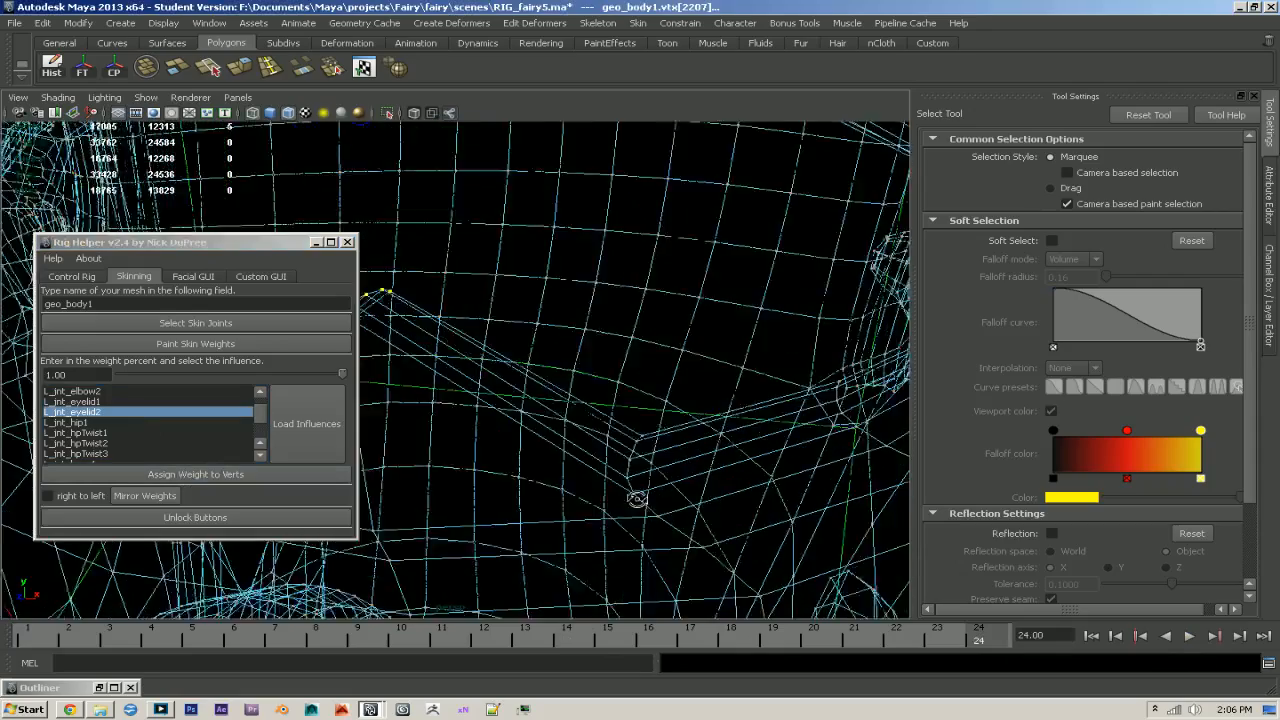
left_click_drag(637, 499, 658, 447, "alt")
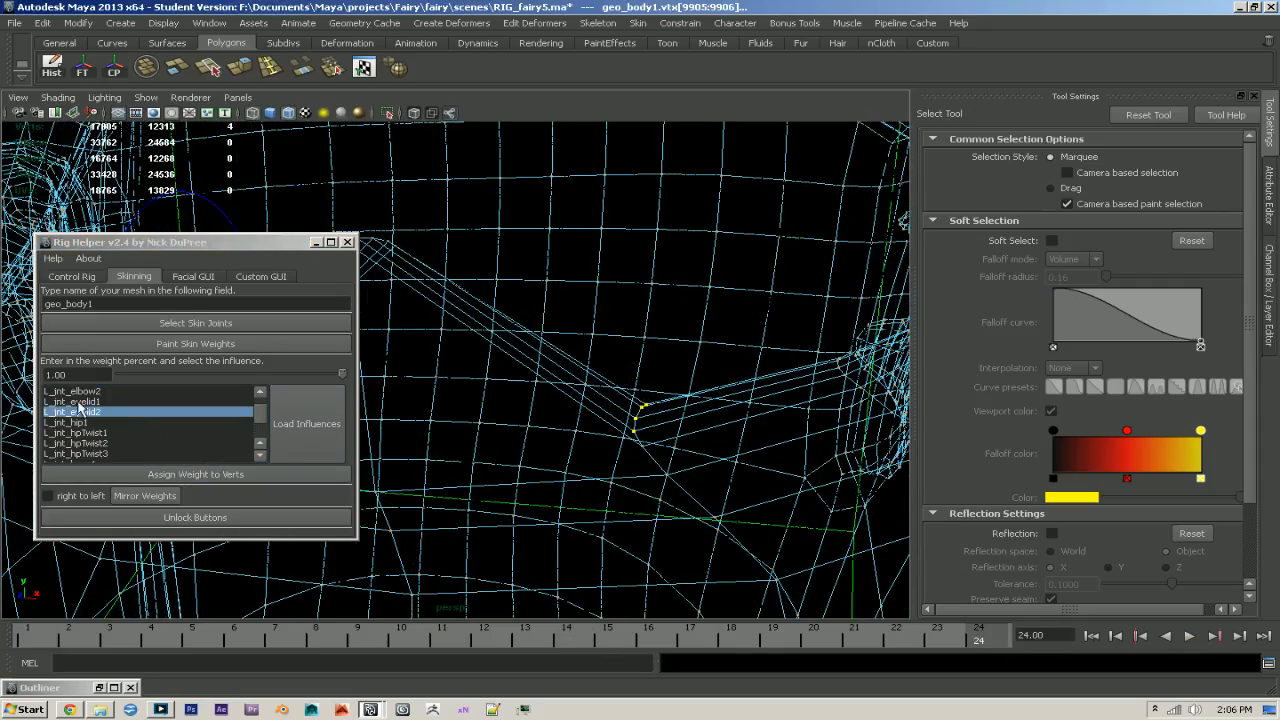
left_click_drag(74, 375, 46, 375)
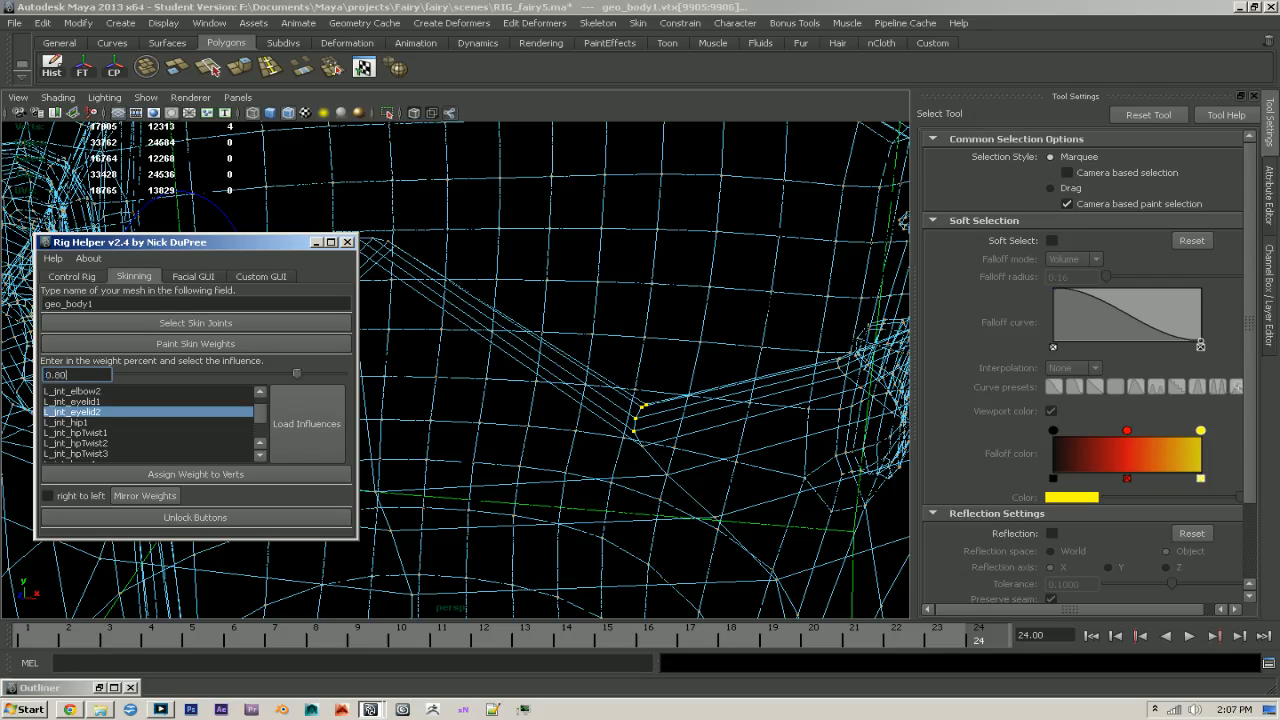
left_click(297, 477)
right_click_drag(775, 446, 727, 437, "alt")
key("5")
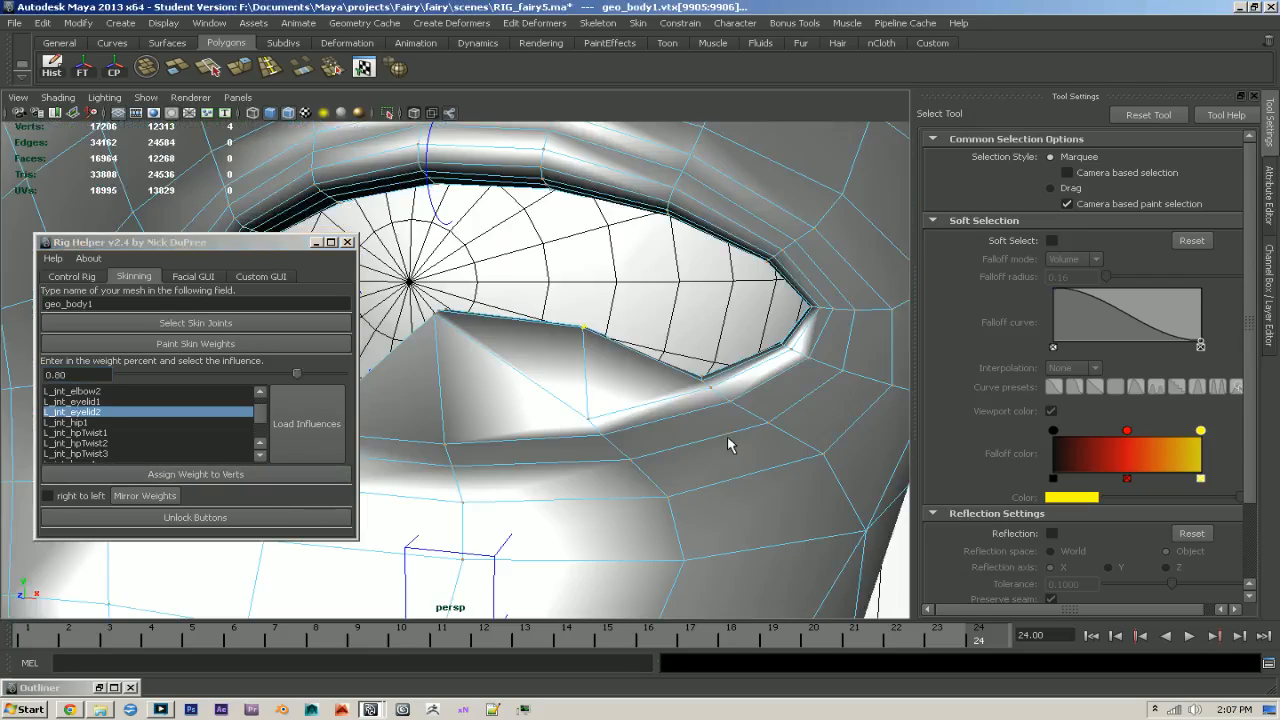
left_click(216, 477)
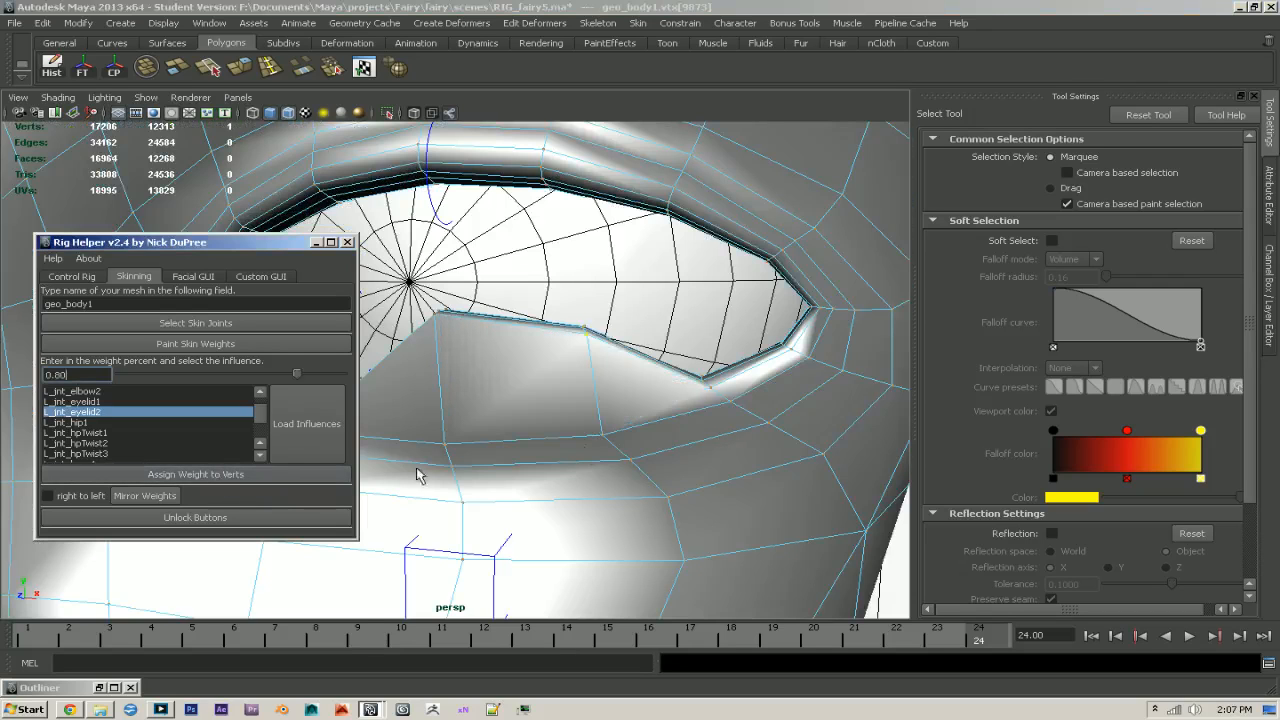
- Reselect all five vertices of that outer-side rim column and raise their L_jnt_eyelid2 weight to 0.90
middle_click_drag(592, 455, 554, 497, "alt")
right_click_drag(554, 497, 567, 466, "alt")
left_click(555, 422)
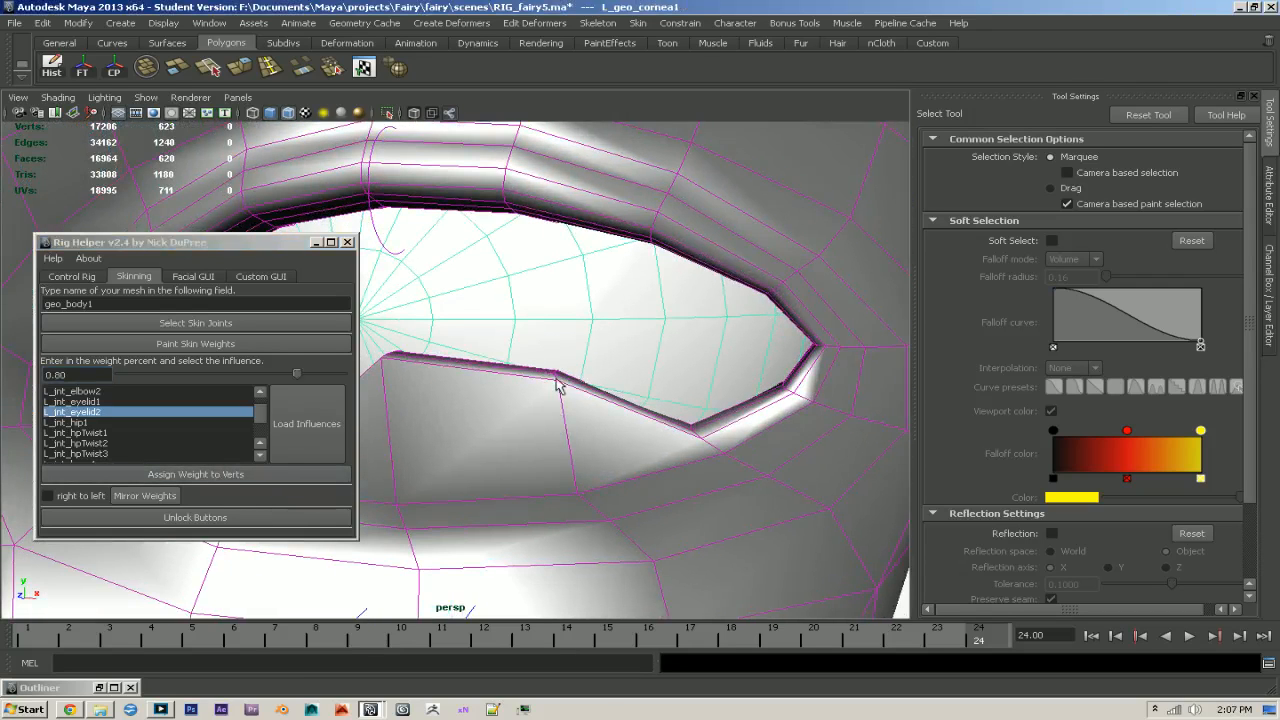
left_click(524, 382)
left_click(549, 358)
key("4")
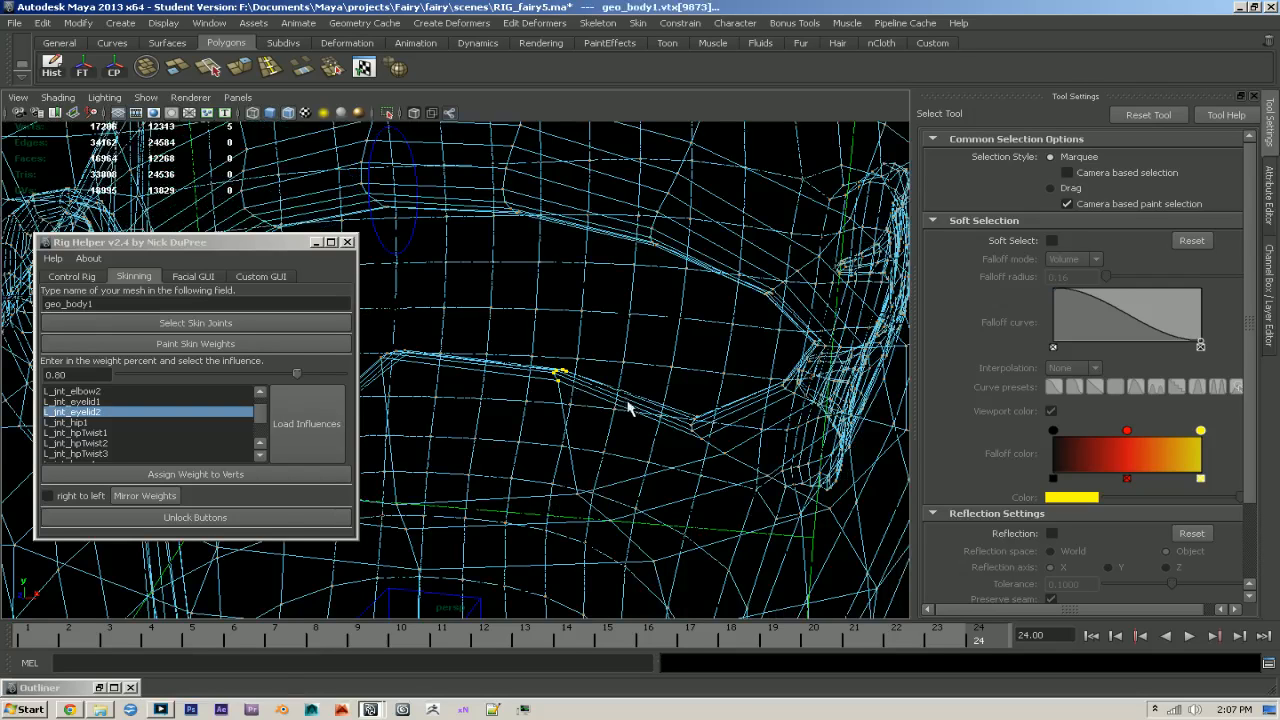
key("5")
left_click_drag(70, 375, 55, 375)
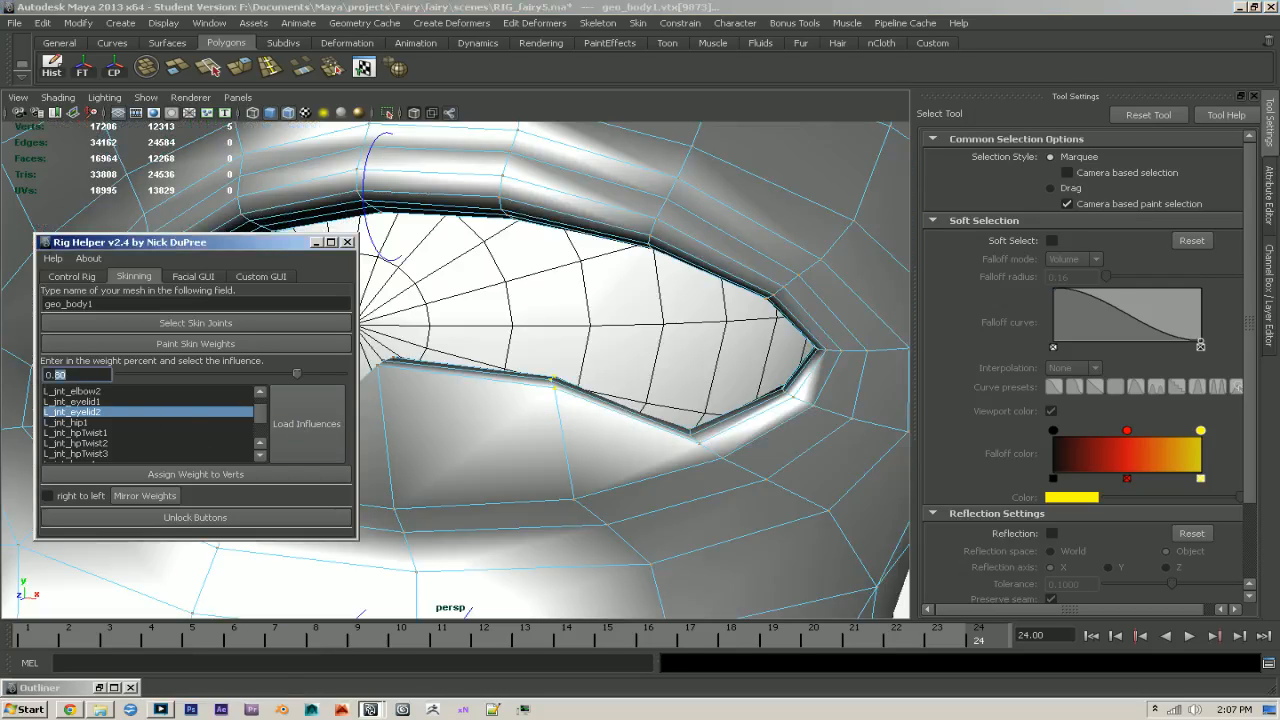
type("9")
key("Return")
left_click(196, 479)
- Assign the rim vertex column on the inner side of the lower lid's middle a weight of 0.90 to L_jnt_eyelid2
left_click_drag(617, 483, 745, 433, "alt")
left_click_drag(498, 420, 468, 399)
key("4")
mouse_move(500, 432)
left_mouse_down("alt")
mouse_move(540, 448)
mouse_move(512, 436)
left_mouse_up("alt")
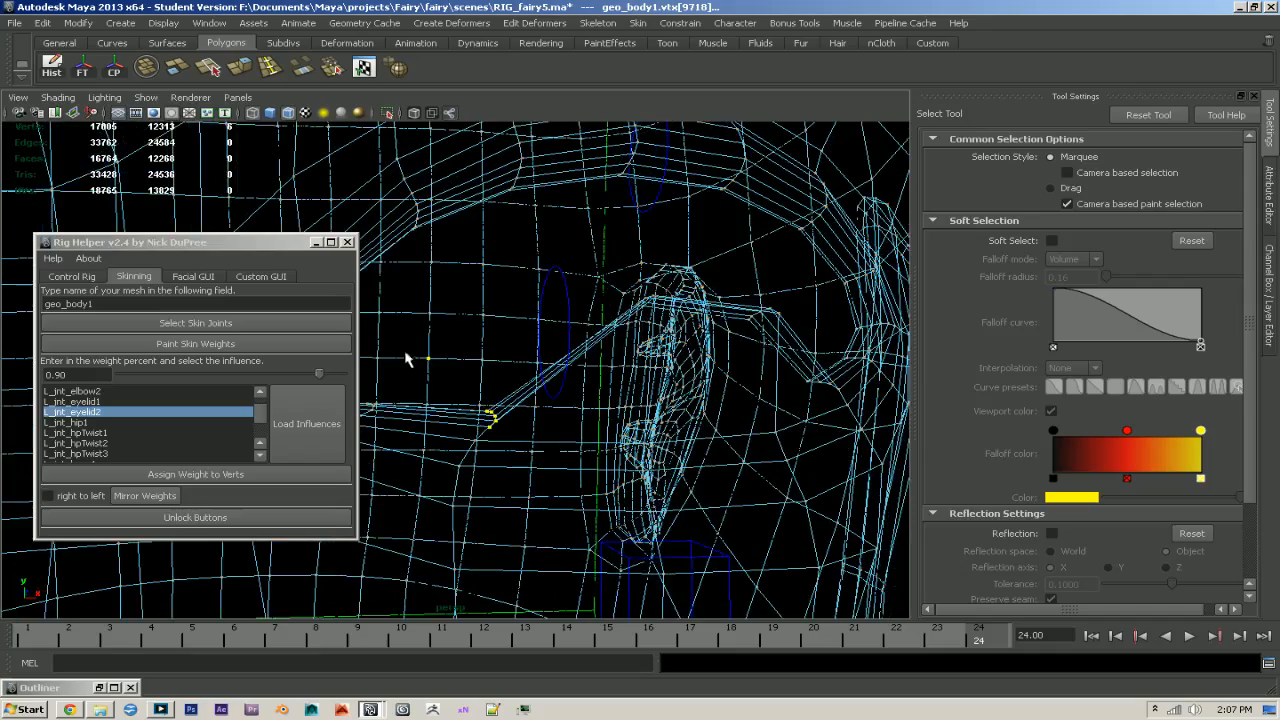
key("5")
left_click_drag(646, 427, 607, 434, "alt")
left_click(183, 480)
- Assign the following rim vertex column toward the eye's inner corner a weight of 0.75 to L_jnt_eyelid2
left_click_drag(609, 491, 766, 497, "alt")
left_click_drag(542, 494, 626, 520, "alt")
key("4")
left_click_drag(619, 454, 637, 498)
key("5")
mouse_move(678, 393)
left_mouse_down("alt")
mouse_move(688, 411)
mouse_move(600, 420)
left_mouse_up("alt")
left_click_drag(76, 376, 61, 375)
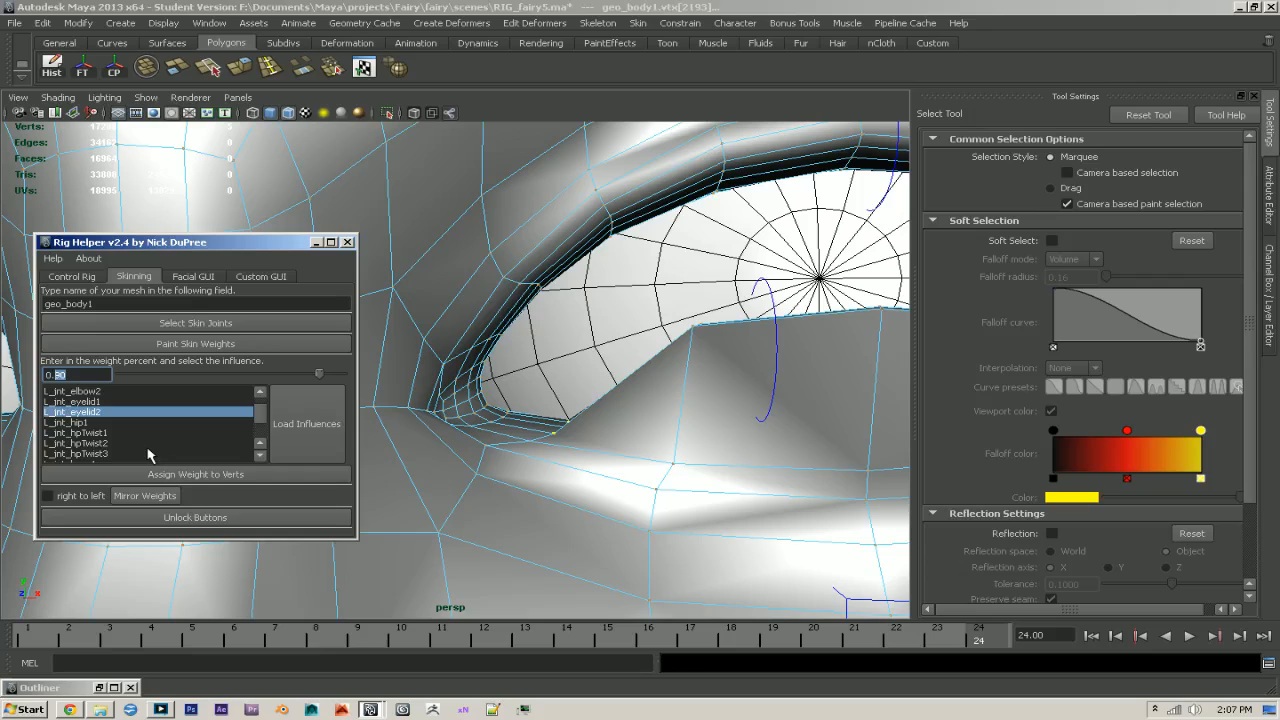
type("5")
key("Return")
left_click(220, 476)
- Try 0.24 on the lower rim vertex column nearest the inner corner, and raise its L_jnt_eyelid2 weight to 0.35
mouse_move(586, 486)
left_mouse_down("alt")
mouse_move(569, 497)
mouse_move(597, 501)
mouse_move(577, 542)
mouse_move(498, 500)
mouse_move(490, 481)
left_mouse_up("alt")
key("4")
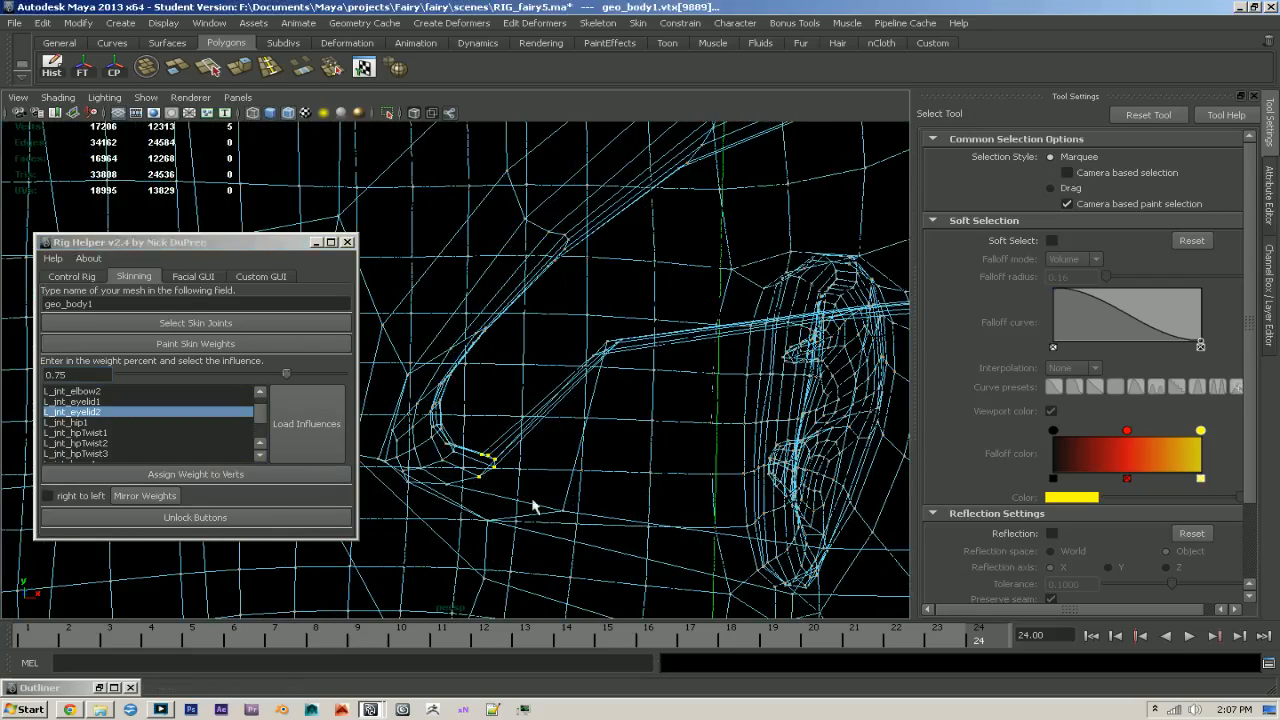
left_click(90, 374)
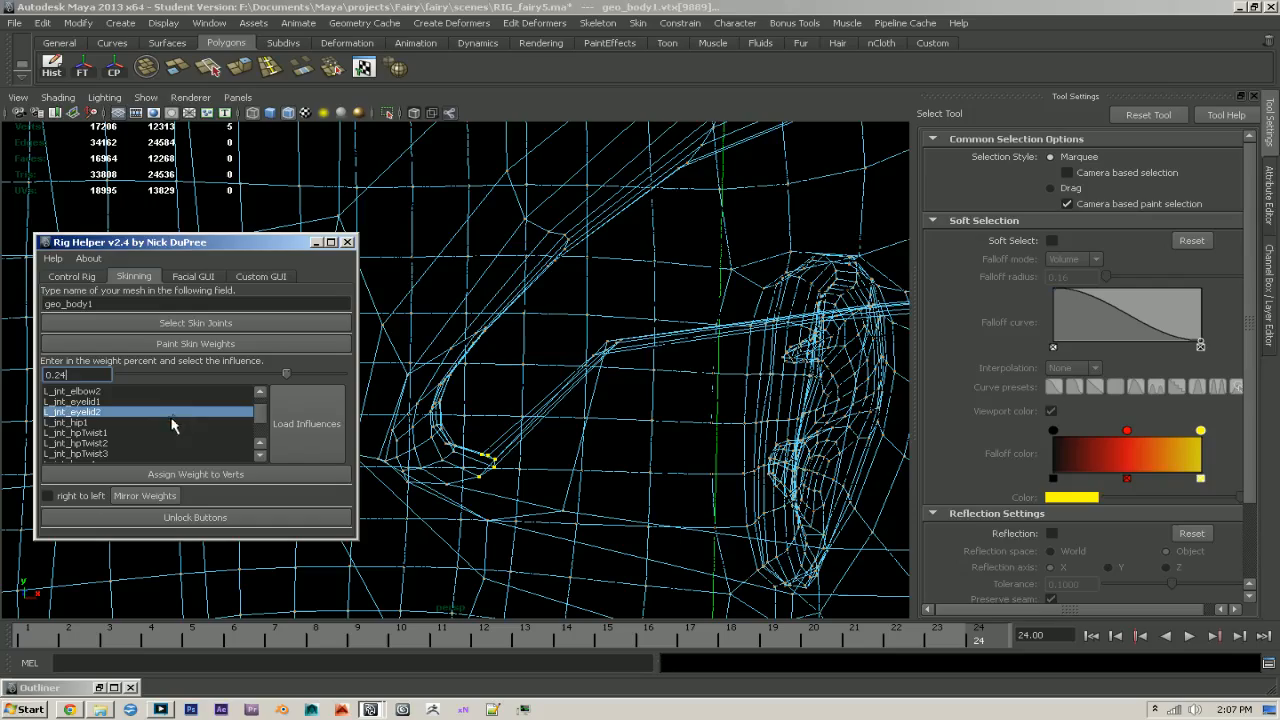
left_click(180, 477)
mouse_move(616, 480)
left_mouse_down("alt")
mouse_move(571, 475)
mouse_move(697, 478)
mouse_move(655, 481)
left_mouse_up("alt")
key("5")
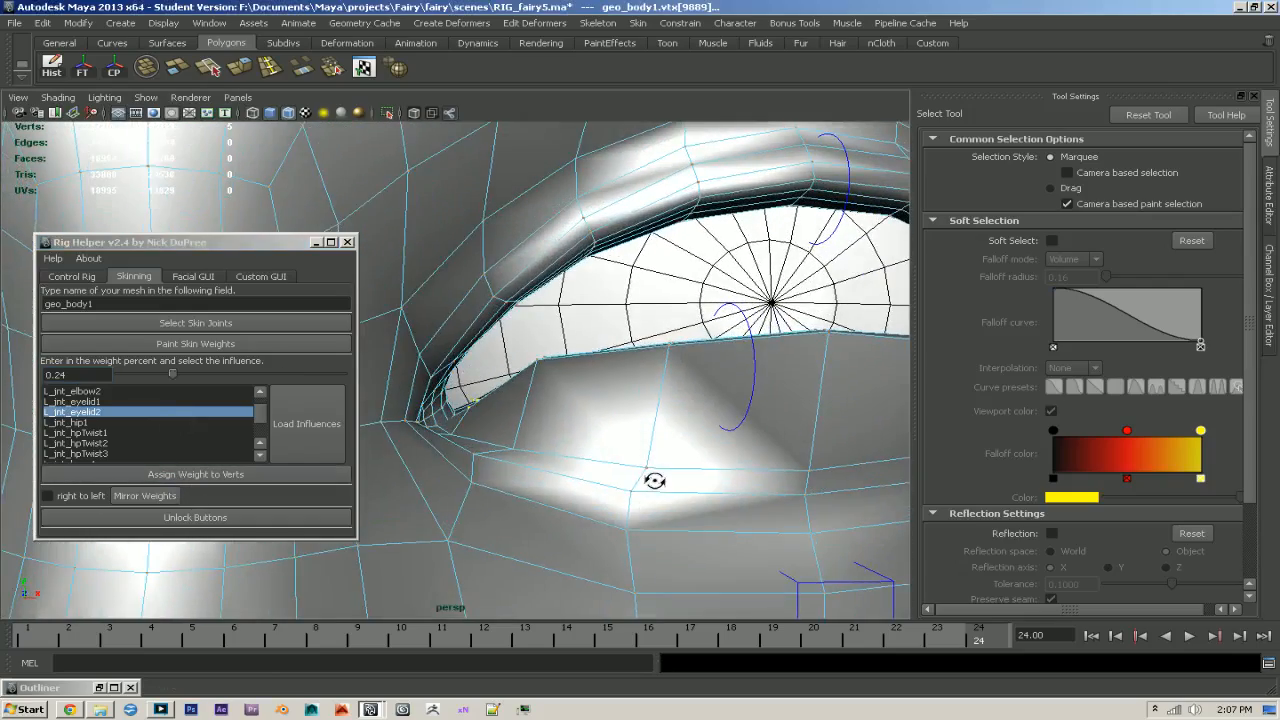
left_click(64, 374)
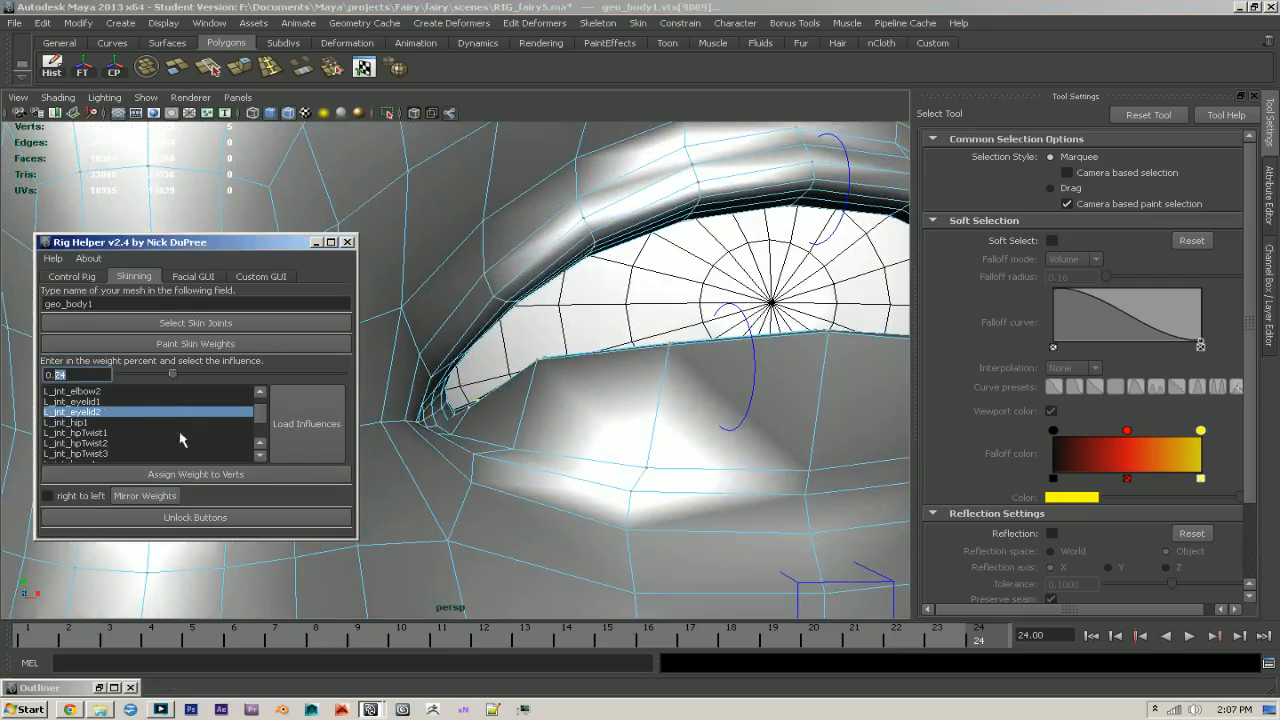
left_click(210, 476)
- Select the second rim vertex column on the outer side and increase its L_jnt_eyelid2 weight through 0.35 and 0.50 to 0.65
left_click_drag(606, 451, 516, 469, "alt")
mouse_move(544, 481)
left_mouse_down("alt")
mouse_move(579, 431)
mouse_move(627, 430)
left_mouse_up("alt")
key("4")
left_click_drag(553, 393, 593, 411, "ctrl")
left_click(193, 474)
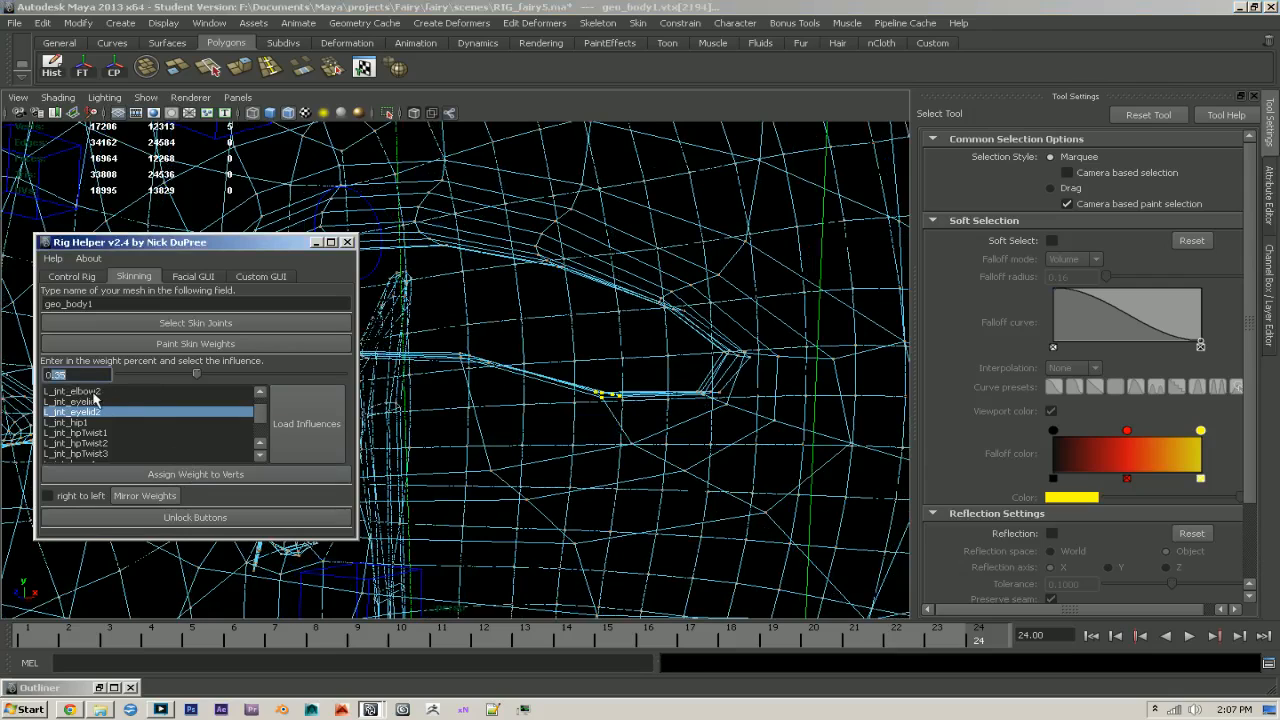
left_click(188, 475)
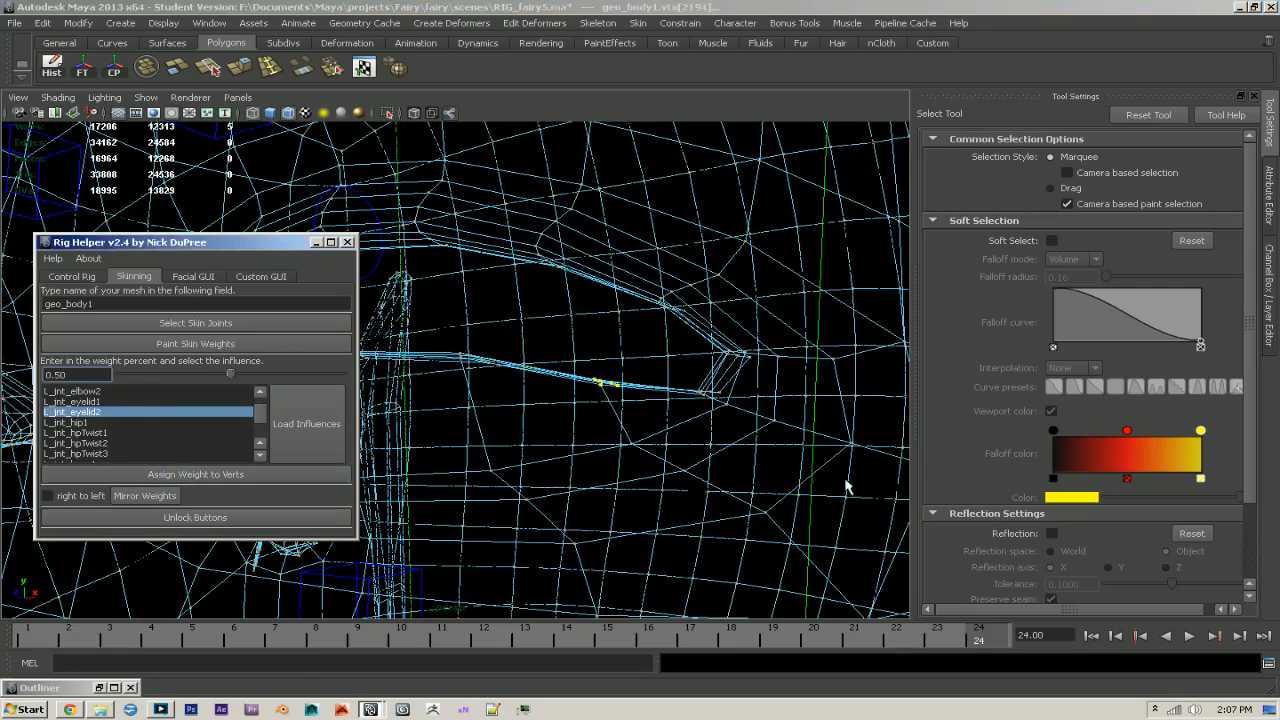
left_click_drag(70, 375, 51, 375)
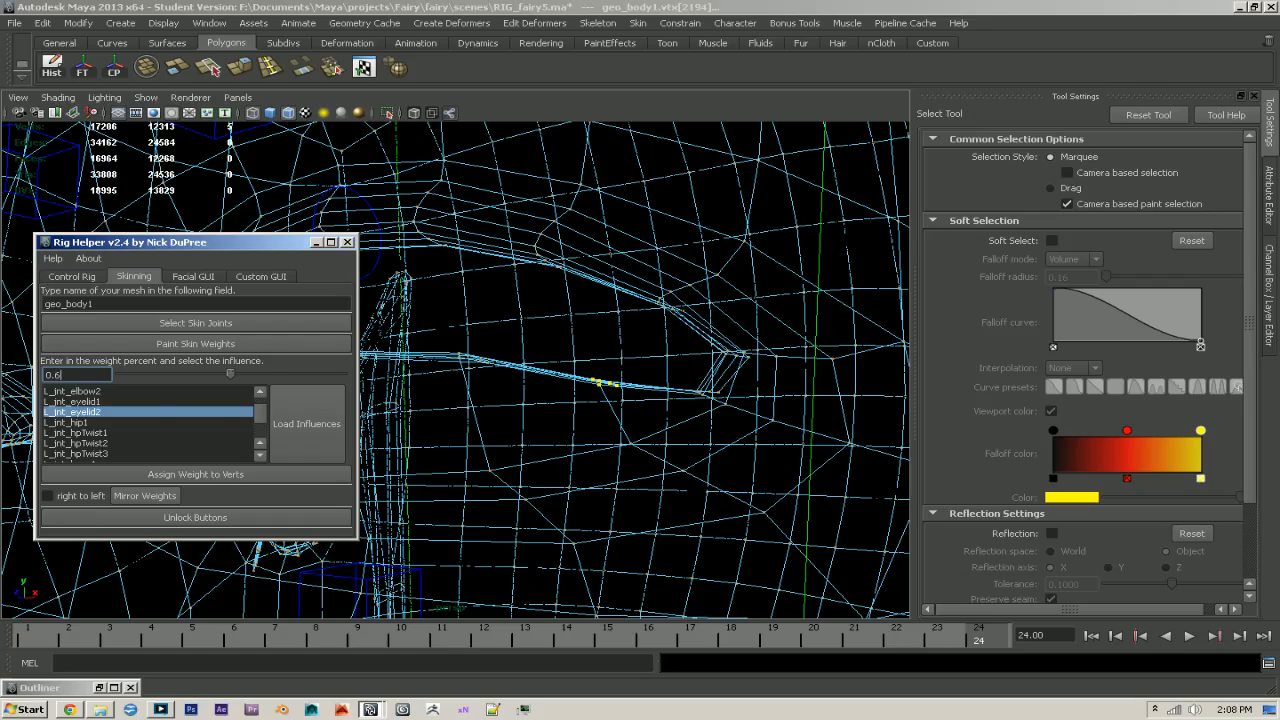
left_click(200, 474)
- Select the lower rim vertex column nearest the eye's outer corner and assign it a weight of 0.35 to L_jnt_eyelid2
left_click_drag(591, 429, 737, 452, "alt")
key("5")
scroll(756, 453, "down", 2)
middle_click_drag(756, 453, 711, 457, "alt")
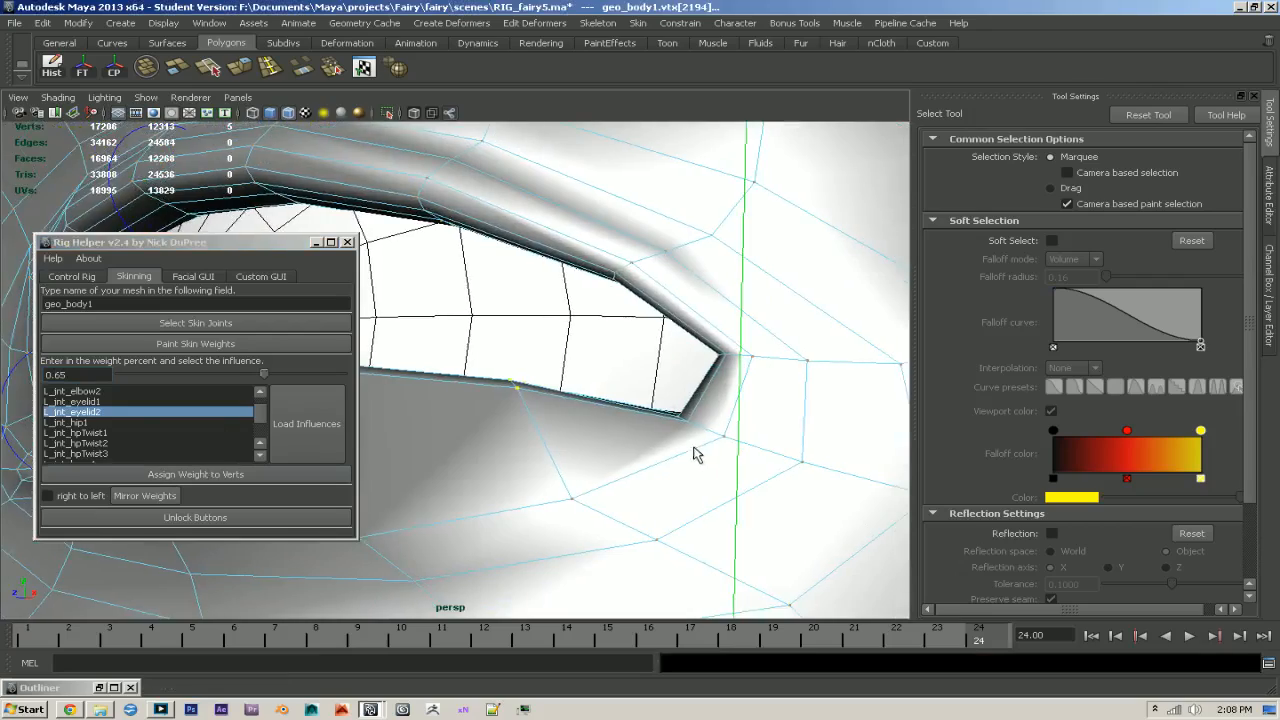
key("4")
left_click_drag(687, 399, 734, 424)
left_click_drag(734, 424, 668, 406, "alt")
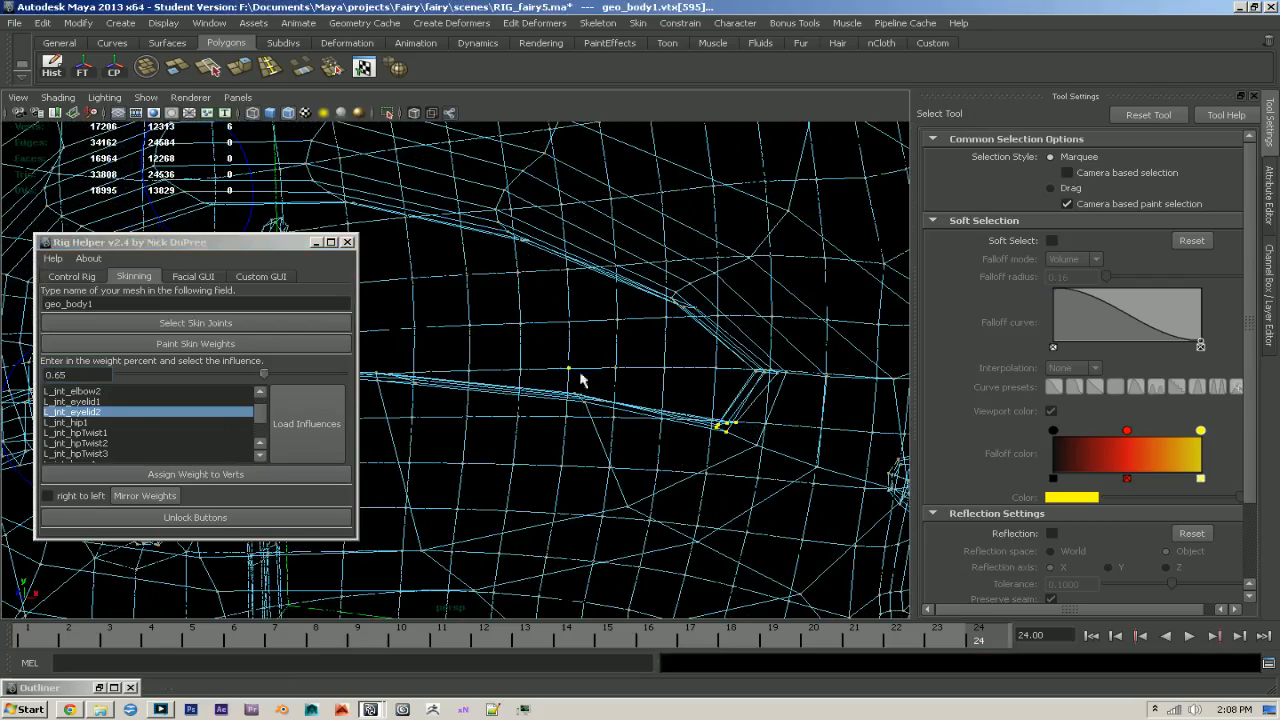
left_click(47, 375)
type("0.25")
left_click(220, 478)
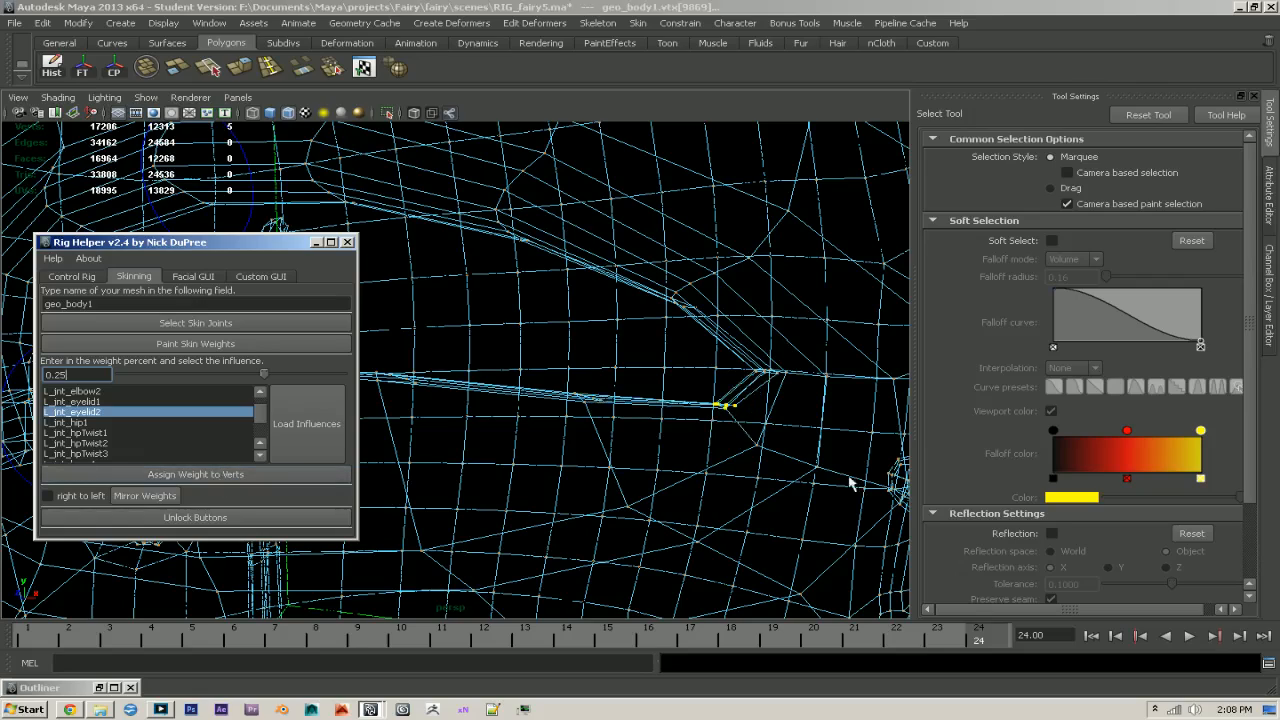
left_click(160, 475)
- Assign two vertices below the inner eye corner a weight of 0.15 to L_jnt_eyelid2, and raise the one farther from the corner to 0.25
right_click_drag(740, 480, 591, 463, "alt")
mouse_move(591, 463)
left_mouse_down("alt")
mouse_move(714, 451)
mouse_move(545, 468)
left_mouse_up("alt")
key("5")
right_click_drag(545, 468, 791, 517, "alt")
left_click_drag(791, 517, 550, 485, "alt")
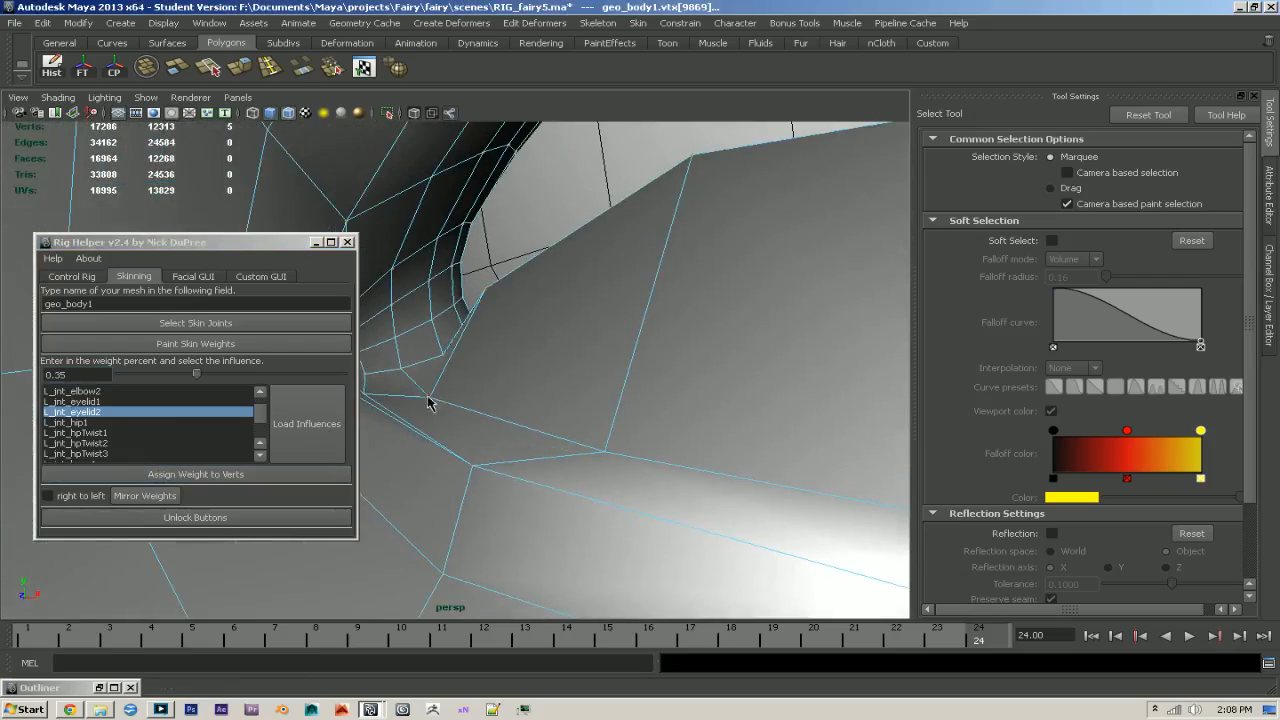
left_click(428, 399)
mouse_move(418, 390)
left_mouse_down("alt")
mouse_move(443, 408)
mouse_move(416, 406)
left_mouse_up("alt")
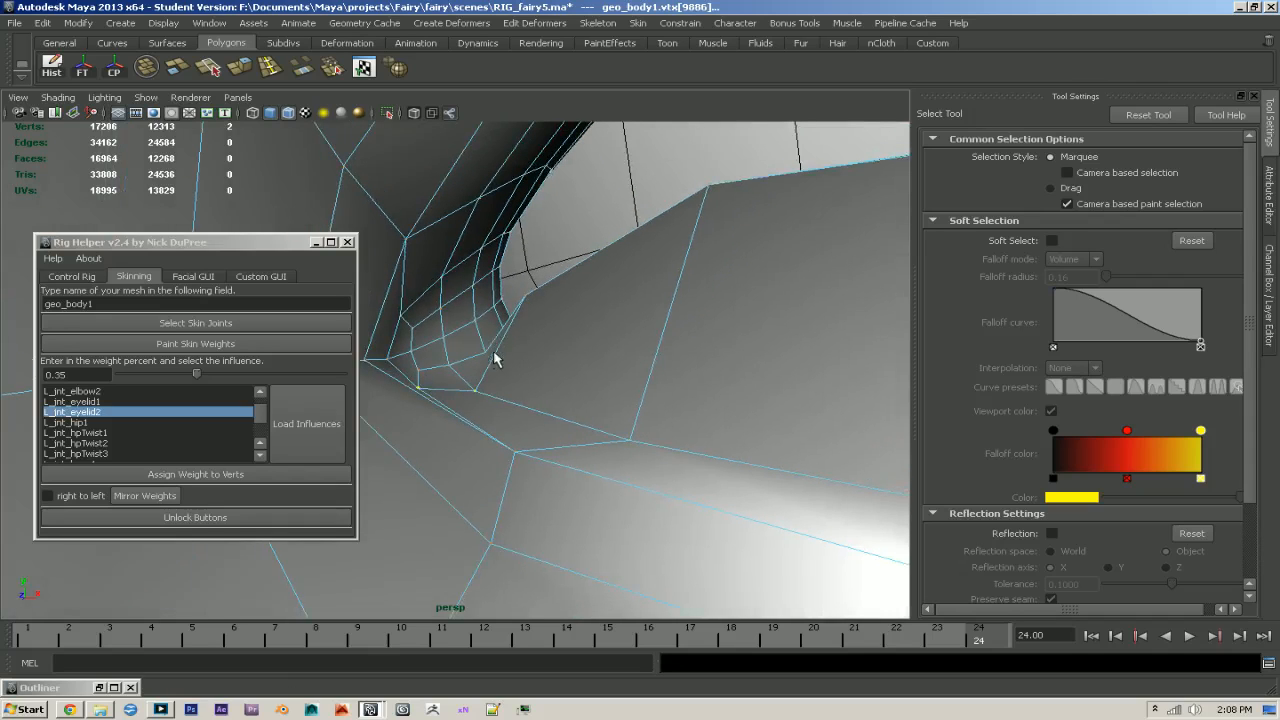
left_click(75, 374)
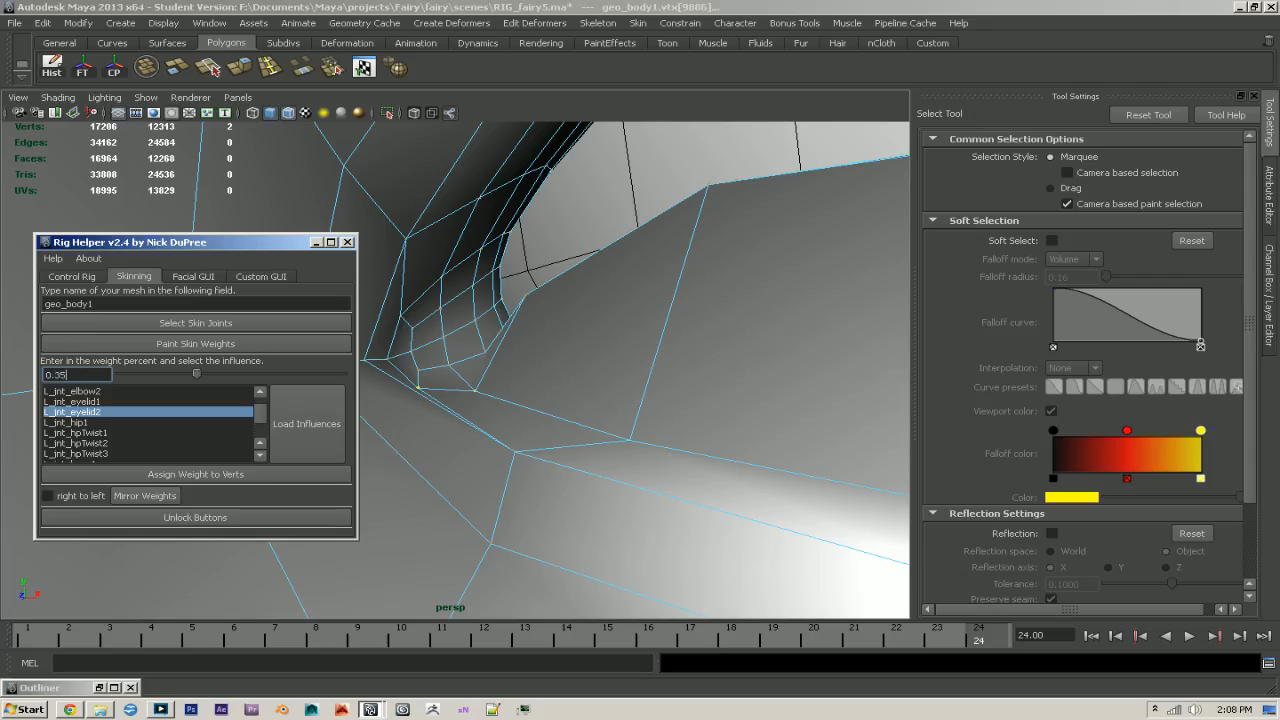
left_click(163, 473)
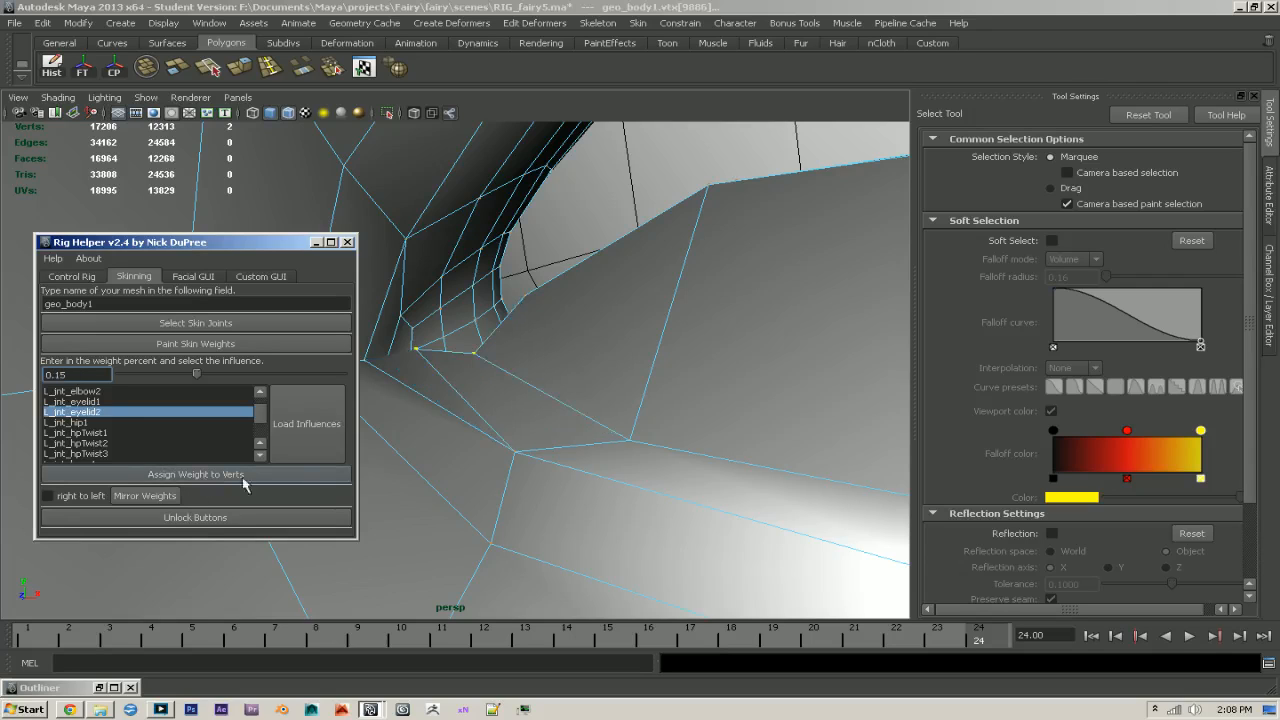
left_click(62, 374)
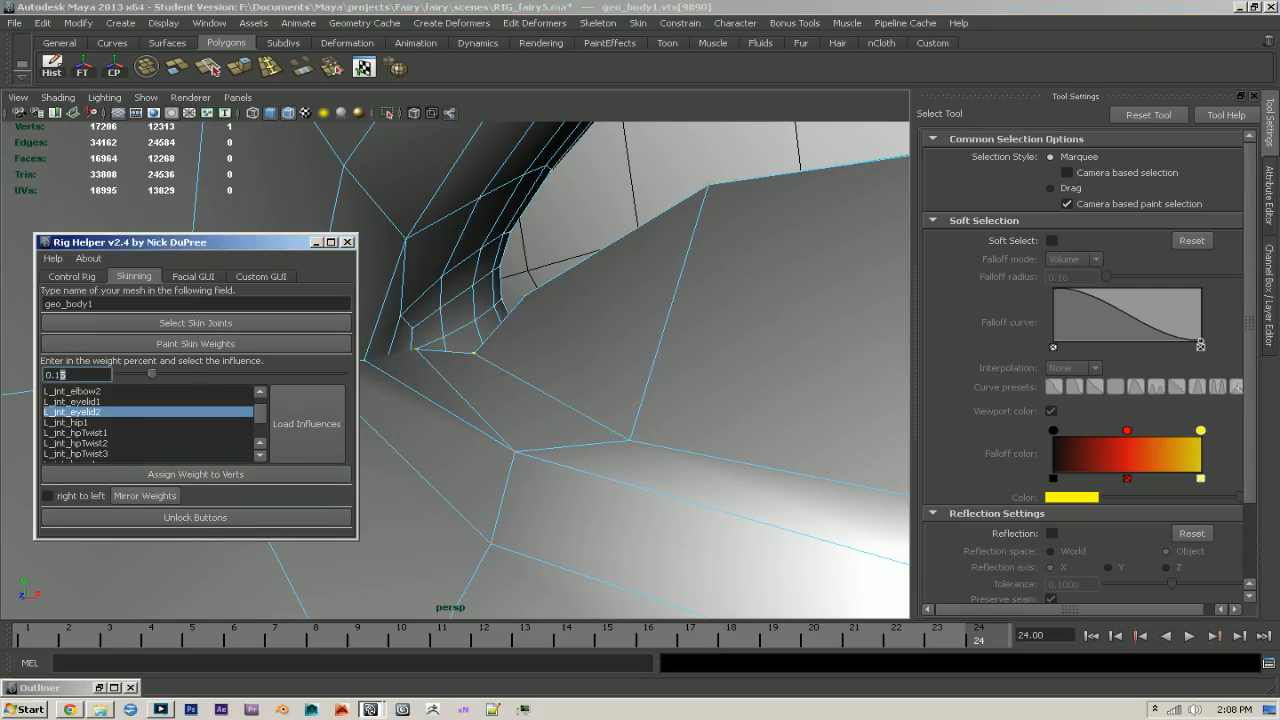
left_click(178, 476)
- Select five vertices in the row directly below the left lower eyelid's rim and assign them a weight of 0.50 to L_jnt_eyelid2
left_click_drag(600, 432, 627, 437, "alt")
right_click_drag(627, 437, 519, 410, "alt")
left_click_drag(694, 409, 656, 410, "alt")
left_click(618, 387)
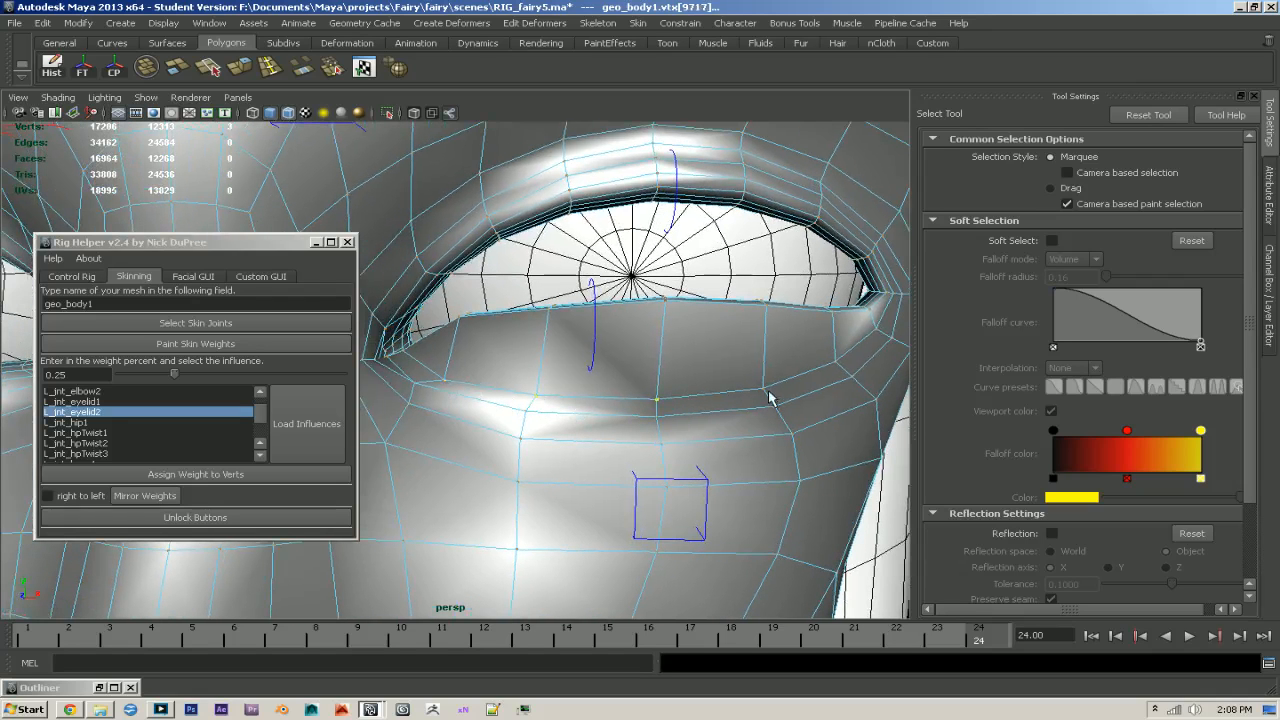
left_click(70, 374)
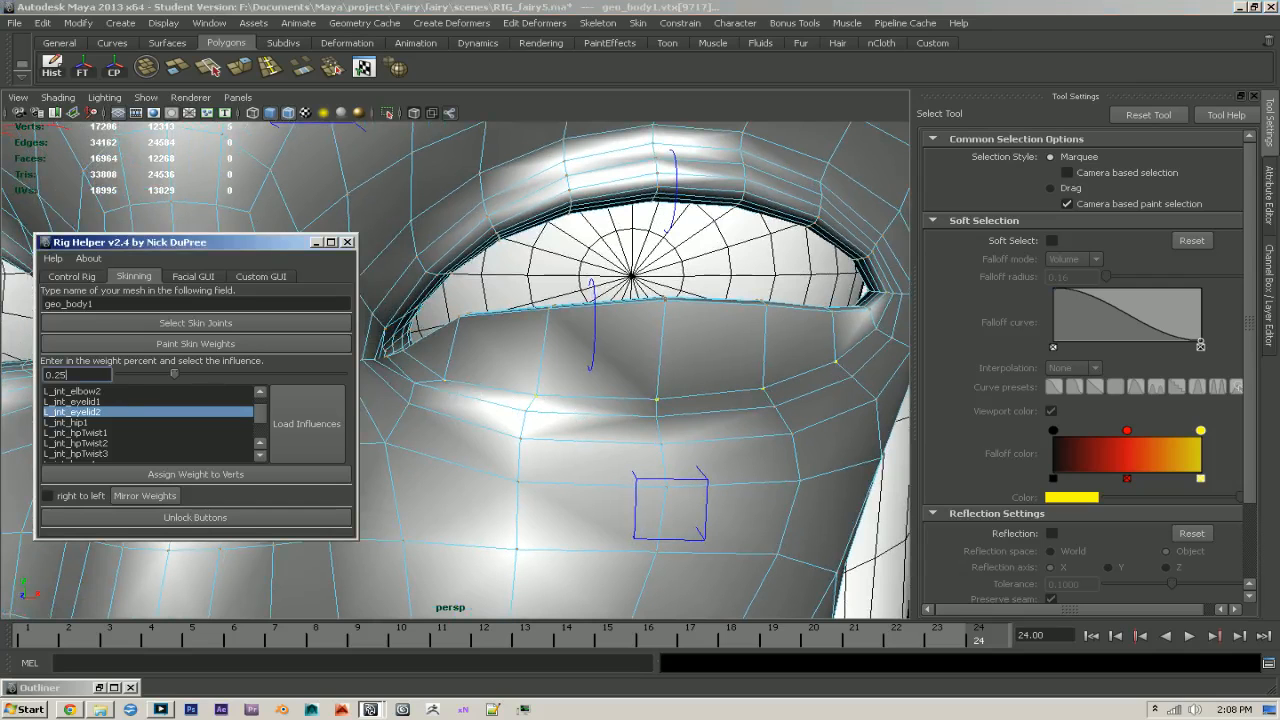
type("5")
left_click(191, 478)
- Assign a 0.25 L_jnt_eyelid2 weight to the vertex below the outer eye corner and to the next vertex row under the lower lid
left_click_drag(548, 399, 835, 360, "alt")
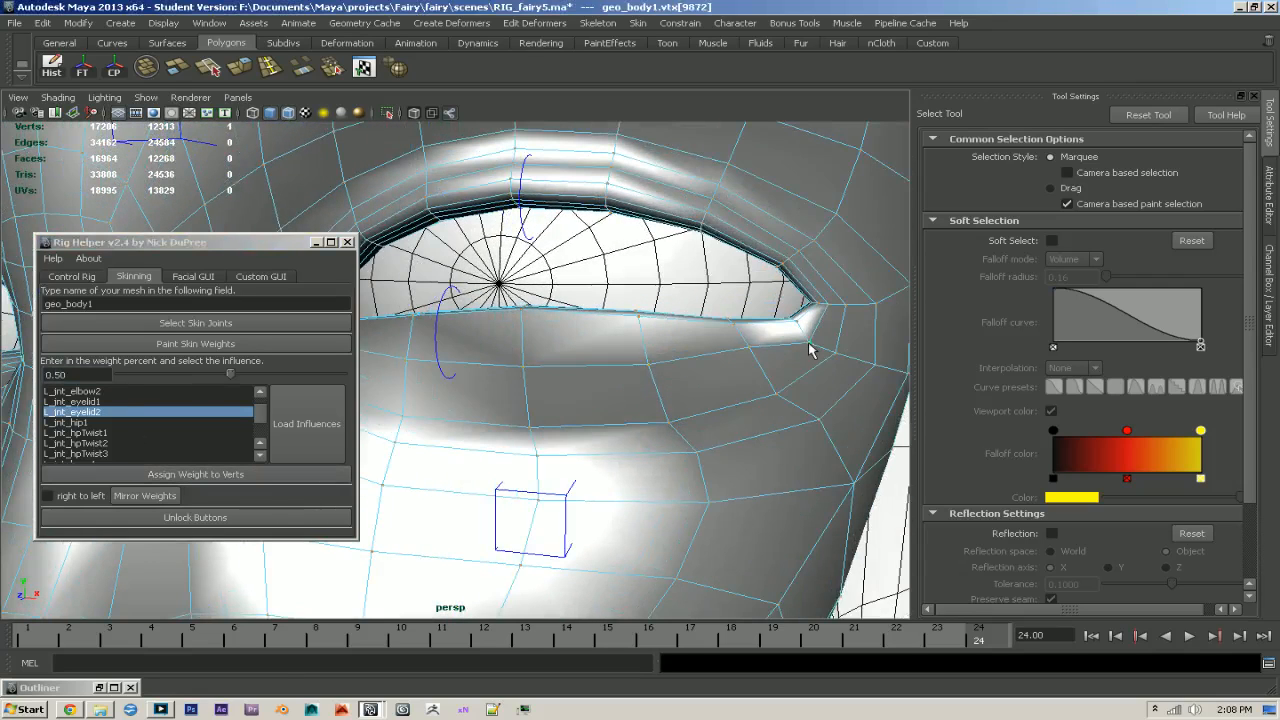
left_click(62, 374)
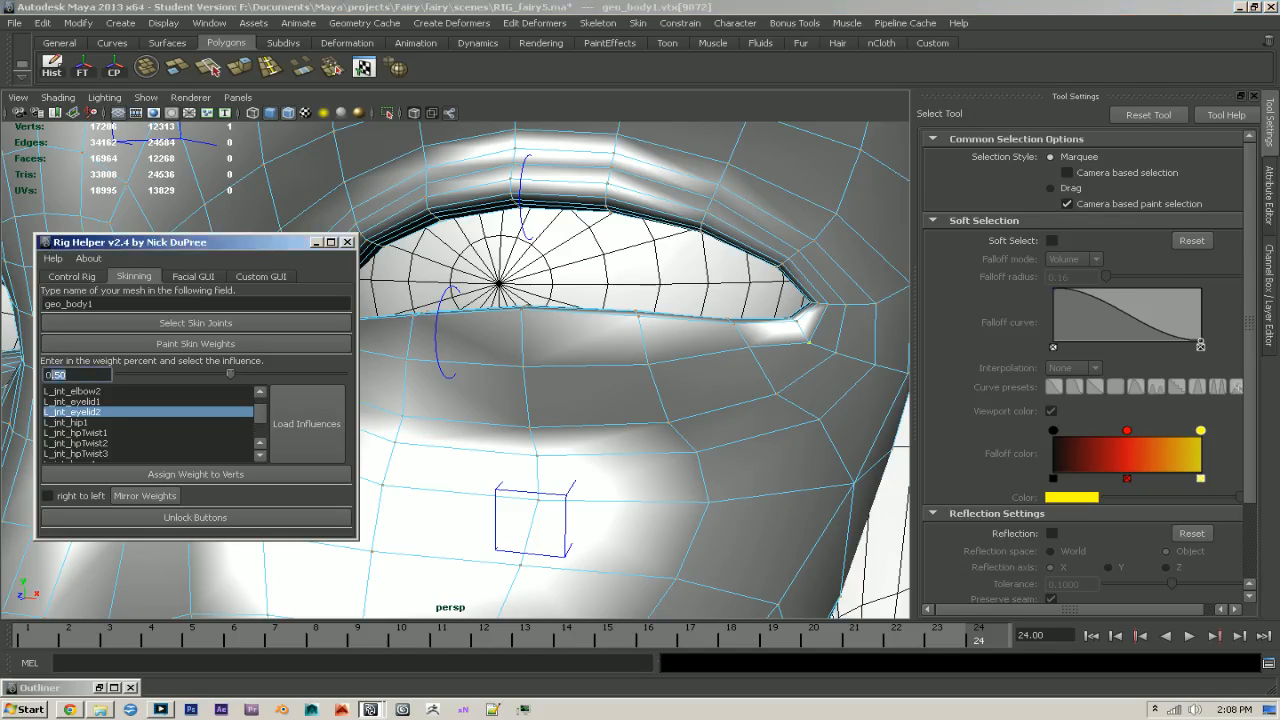
left_click(197, 475)
left_click_drag(676, 468, 591, 408, "alt")
left_click(606, 420)
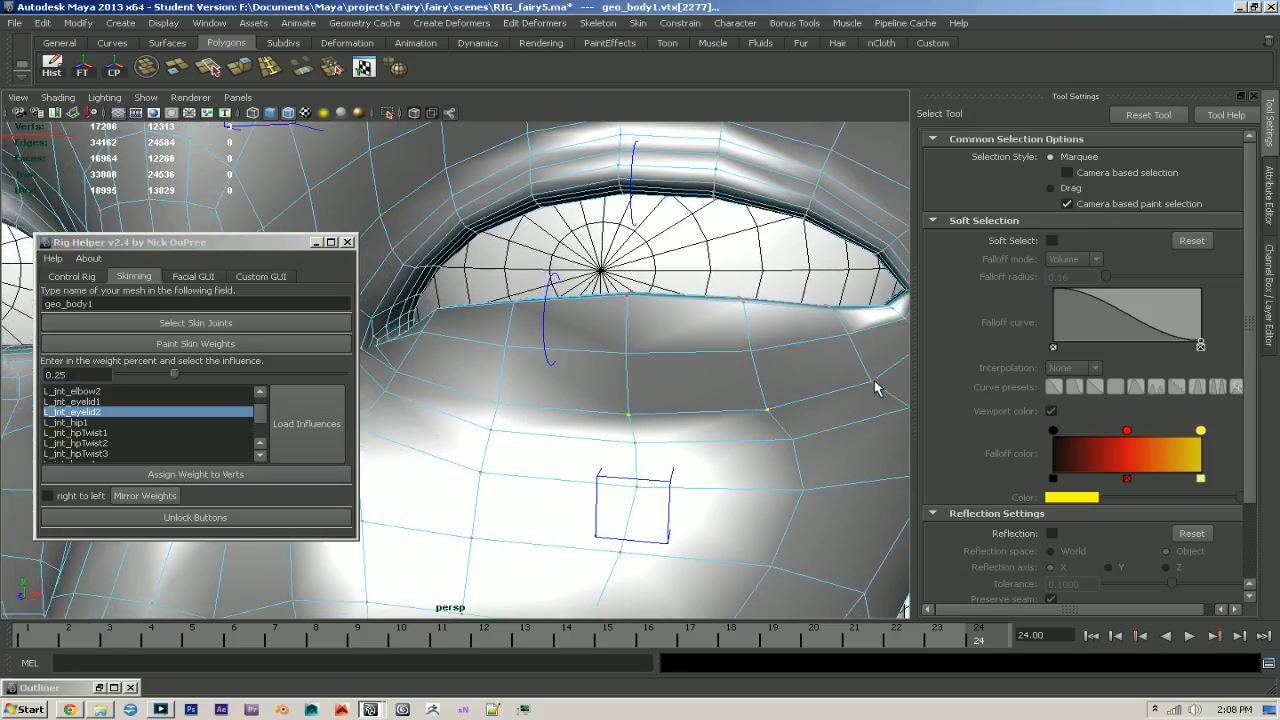
left_click(393, 372, "shift")
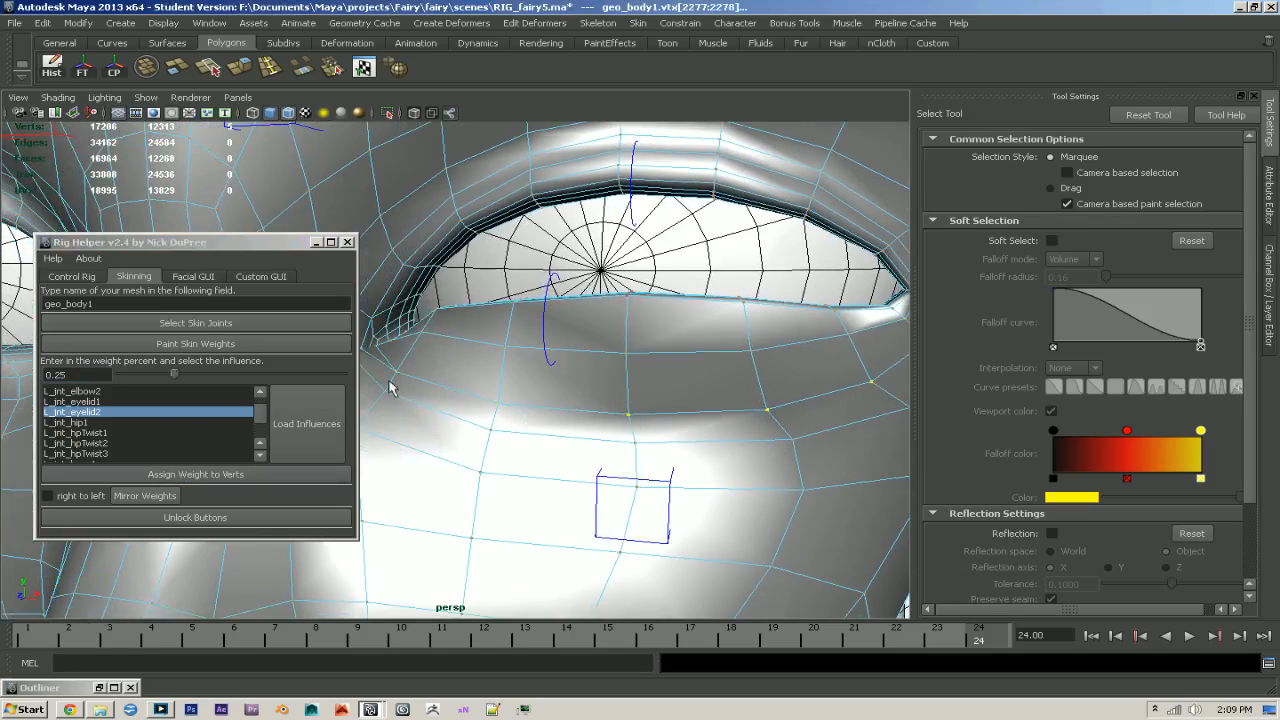
left_click(172, 475)
- Select six lower rim vertices near the left eye's inner corner and assign them a weight of 0.40 to L_jnt_eyelid2
scroll(597, 424, "down", 1)
mouse_move(597, 424)
left_mouse_down("alt")
mouse_move(717, 411)
mouse_move(600, 423)
mouse_move(617, 423)
left_mouse_up("alt")
right_click_drag(617, 423, 813, 560, "alt")
left_click_drag(813, 560, 612, 388, "alt")
left_click(563, 456)
left_click_drag(651, 428, 617, 403, "shift")
key("4")
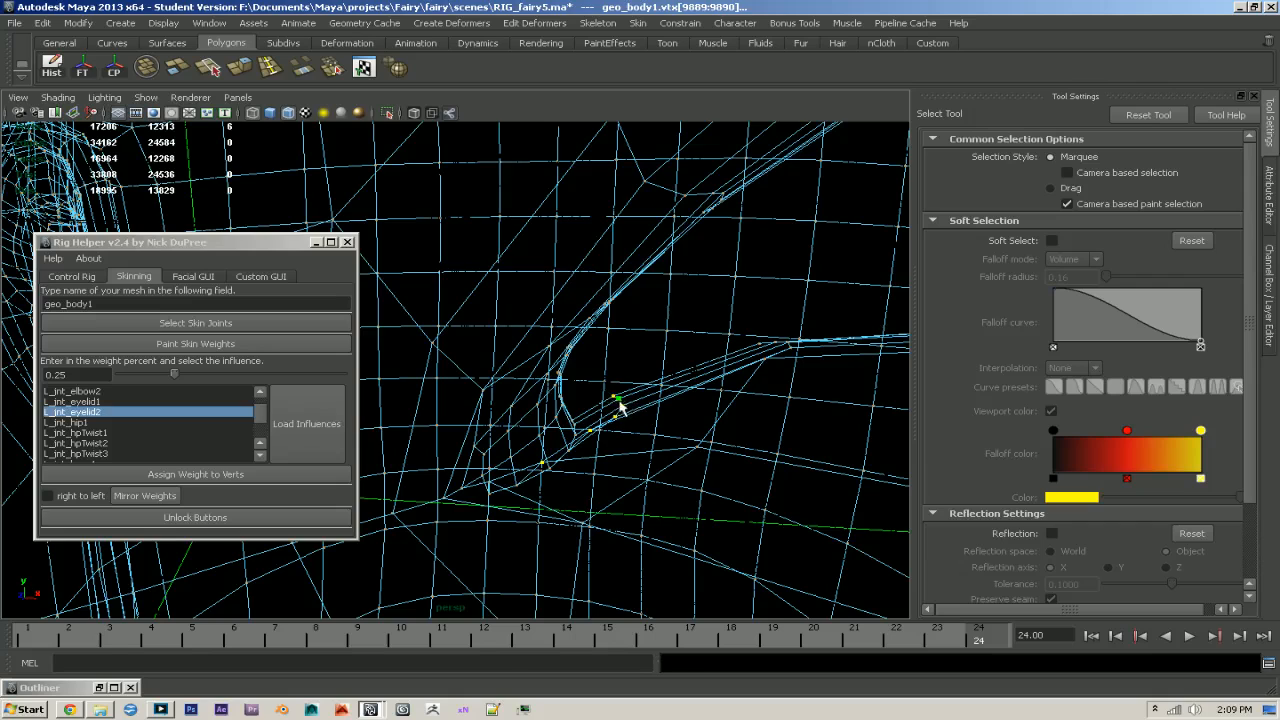
key("5")
right_click_drag(757, 446, 640, 436, "alt")
mouse_move(640, 436)
left_mouse_down("alt")
mouse_move(583, 423)
mouse_move(603, 459)
left_mouse_up("alt")
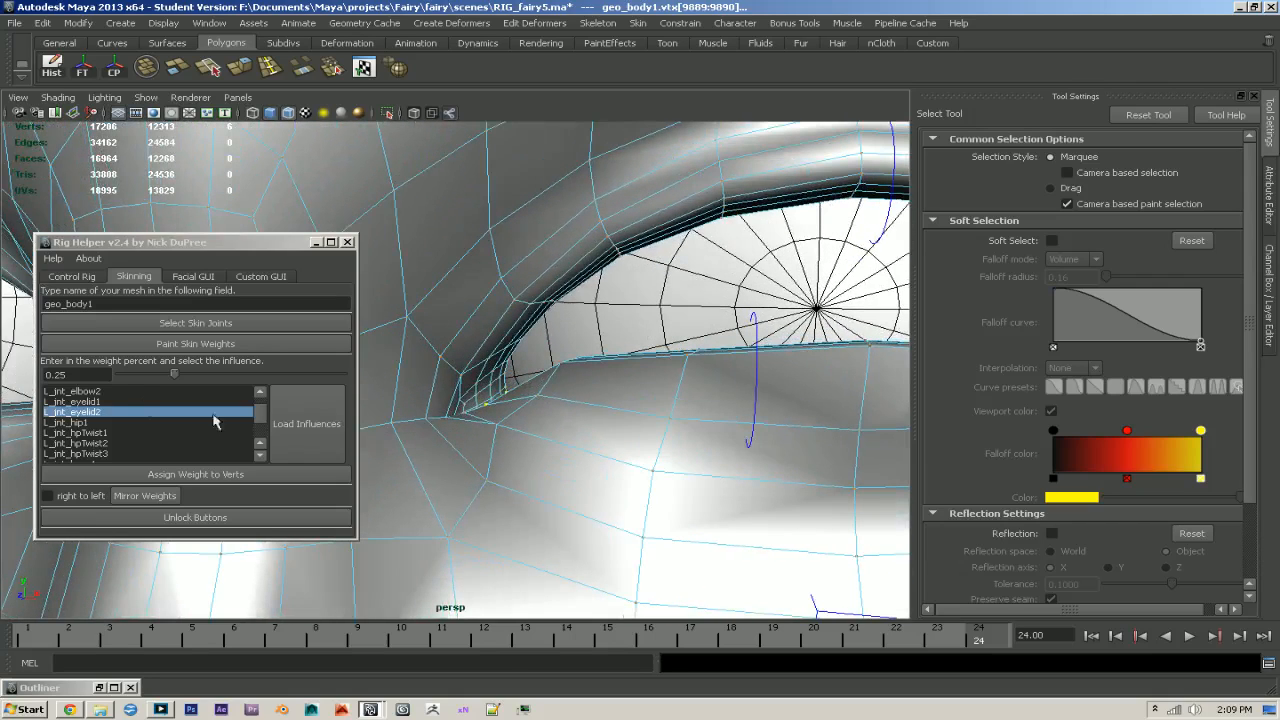
left_click(62, 375)
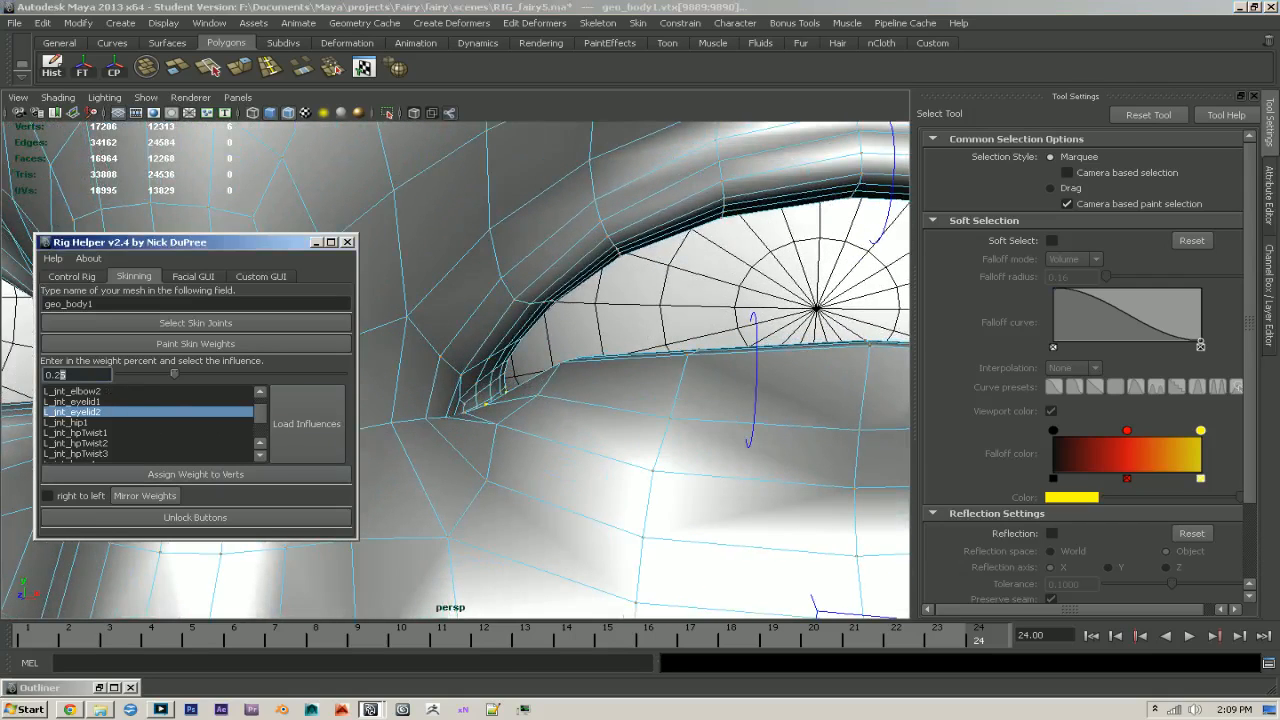
left_click(177, 482)
- Deselect the rim vertex nearest the inner corner and raise the remaining five to a weight of 0.50 on L_jnt_eyelid2
right_click_drag(485, 487, 598, 505, "alt")
left_click_drag(598, 505, 625, 523, "alt")
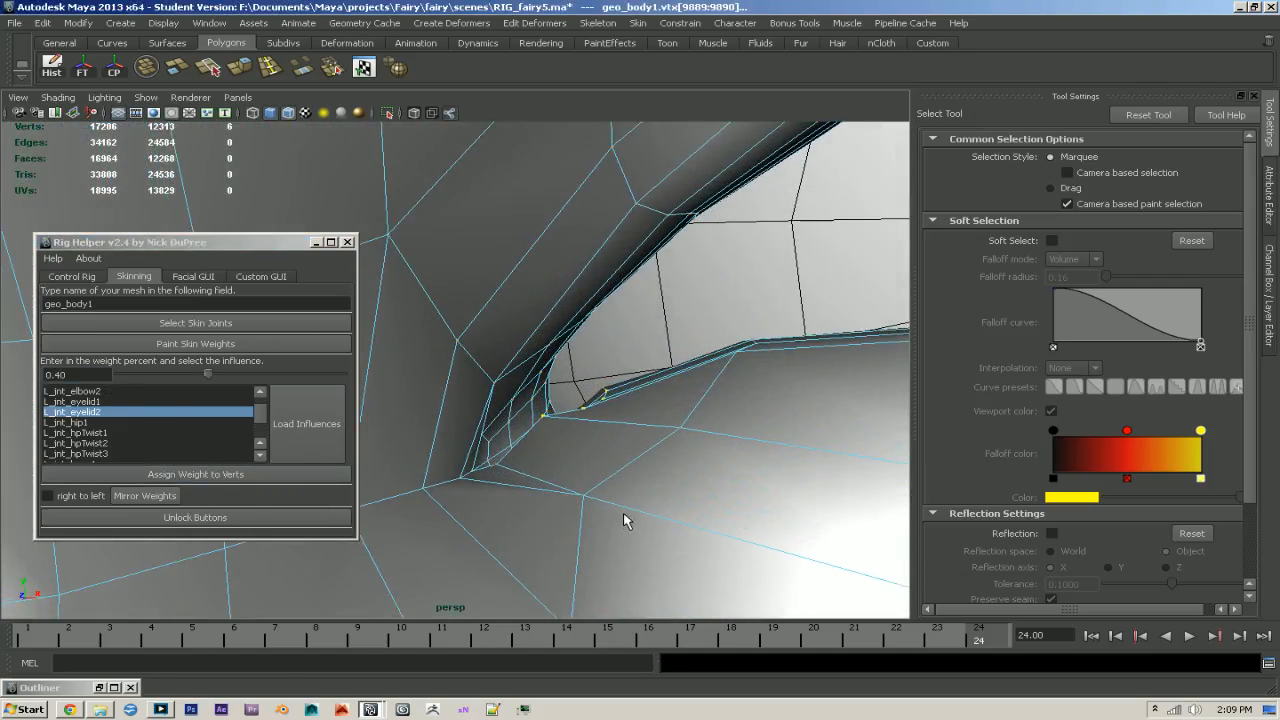
left_click_drag(539, 414, 547, 424, "ctrl")
left_click_drag(68, 375, 55, 375)
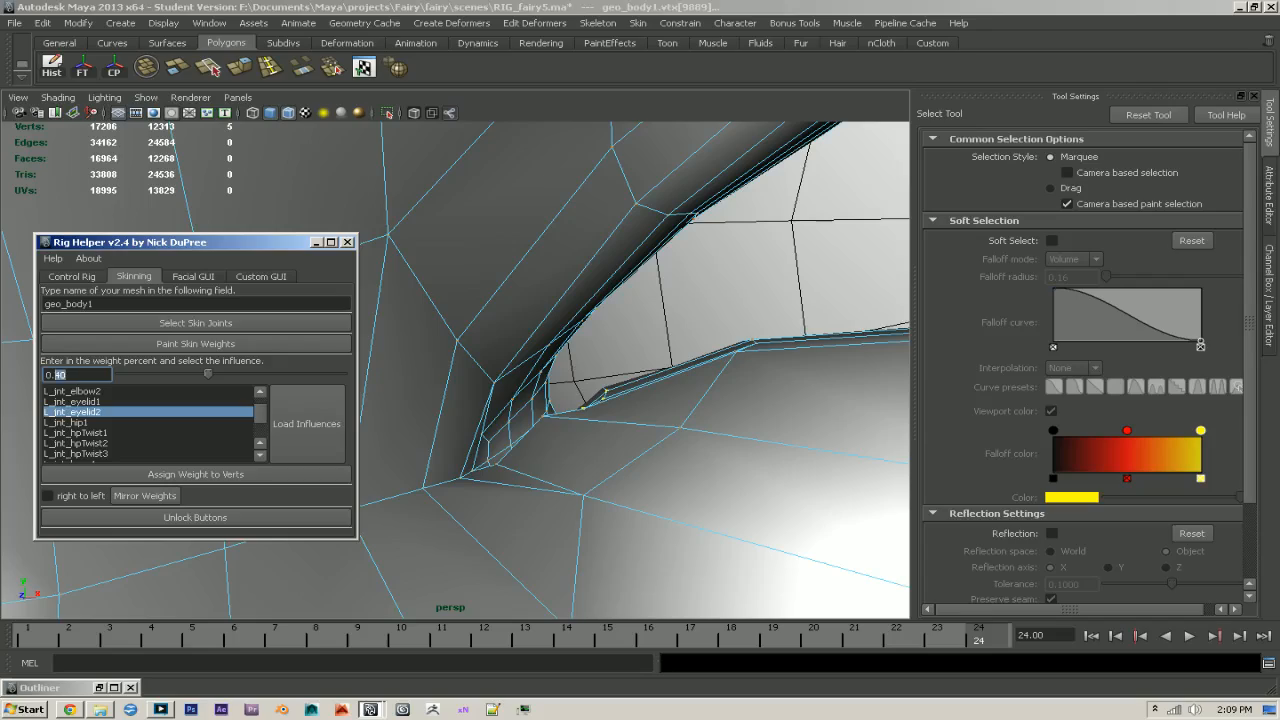
left_click(194, 476)
- Return geo_body1 to object mode and start painting its skin weights with weight normalization set to Post
right_click_drag(764, 447, 535, 407, "alt")
left_click_drag(535, 407, 583, 400, "alt")
key("F8")
middle_click_drag(588, 389, 480, 394, "alt")
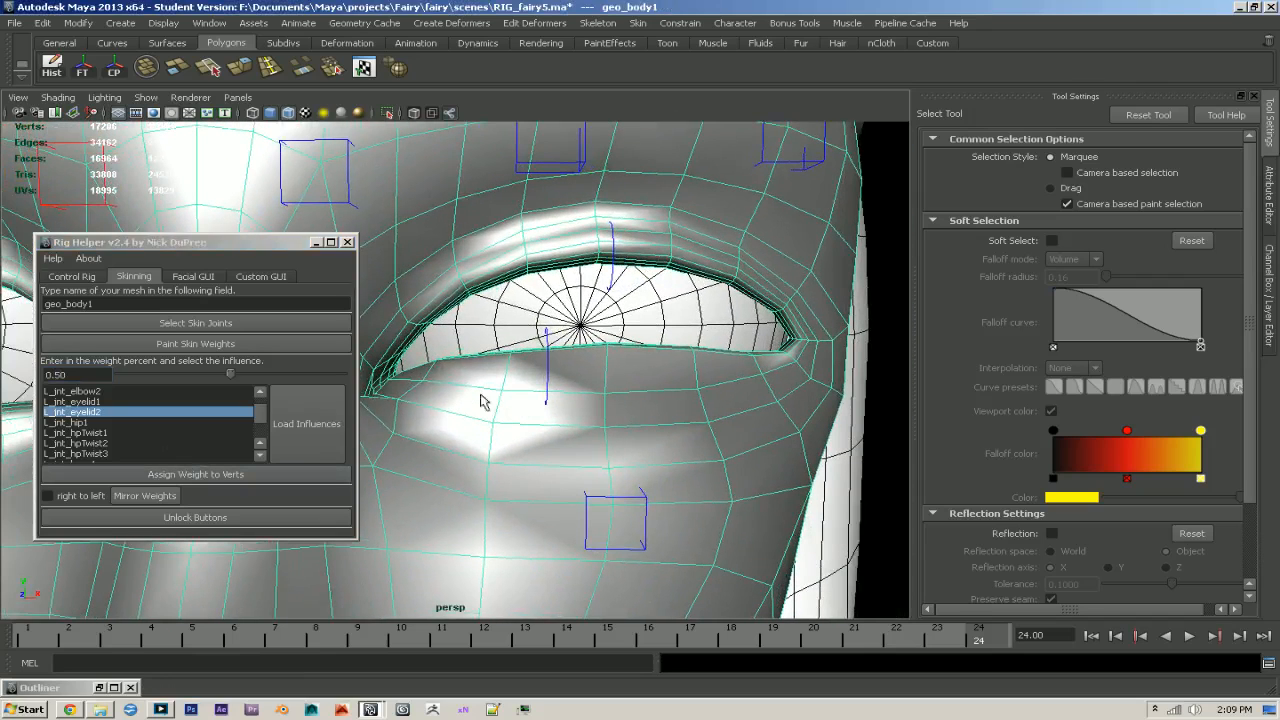
left_click(195, 343)
left_click(315, 242)
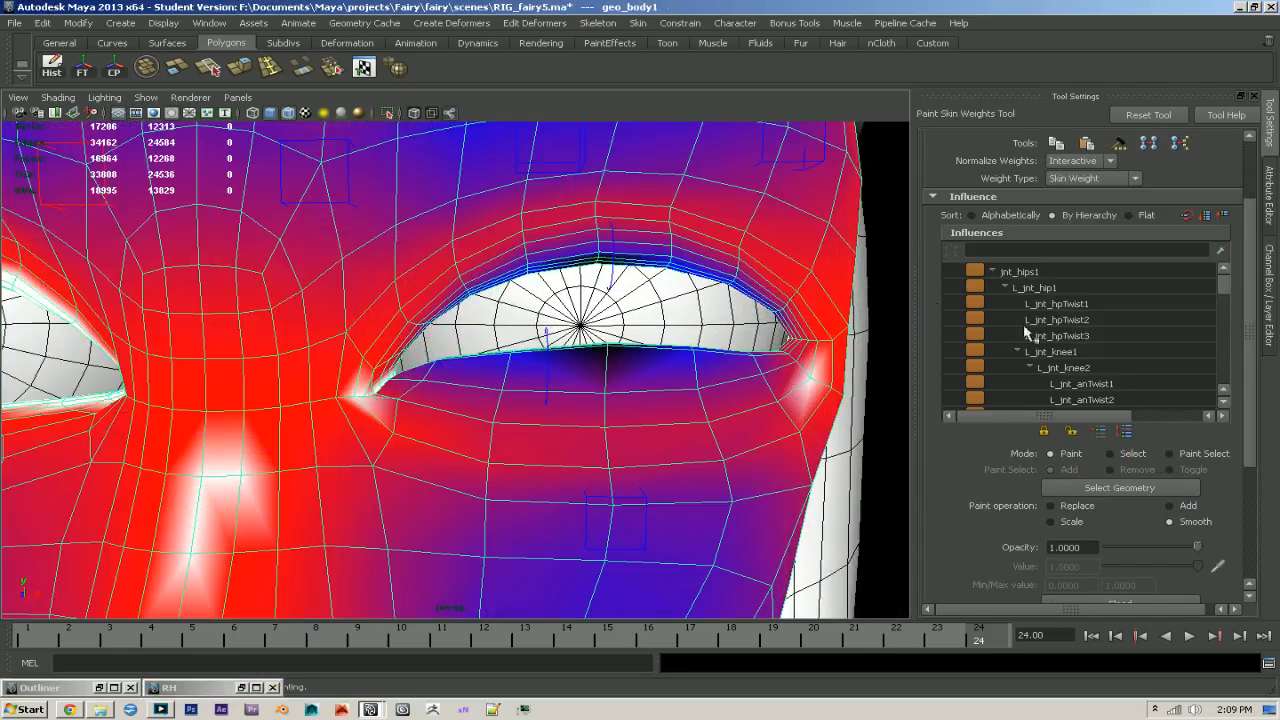
left_click(1078, 160)
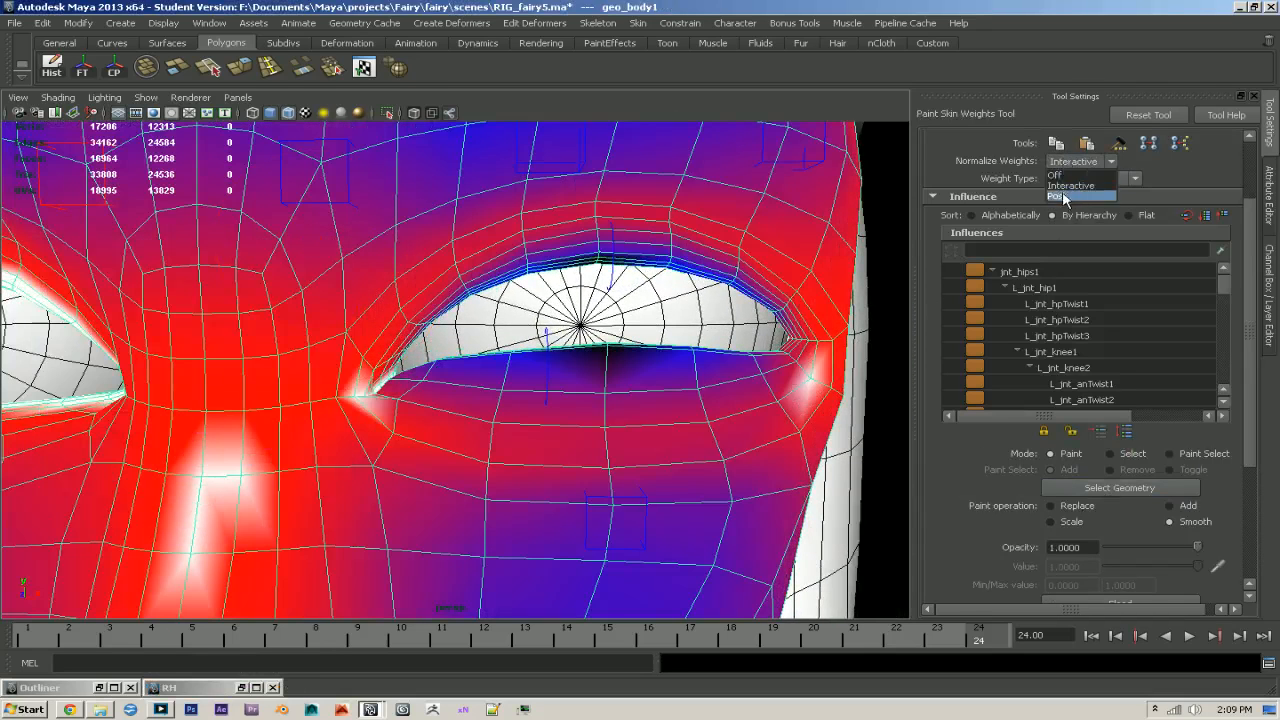
left_click(1068, 190)
- Smooth the jnt_neck2 weights below the left lower eyelid and around the eye's outer corner
left_click(600, 366)
left_click_drag(1224, 292, 1222, 365)
mouse_move(577, 463)
left_mouse_down()
mouse_move(548, 456)
mouse_move(774, 414)
left_mouse_up()
left_click_drag(598, 427, 422, 425)
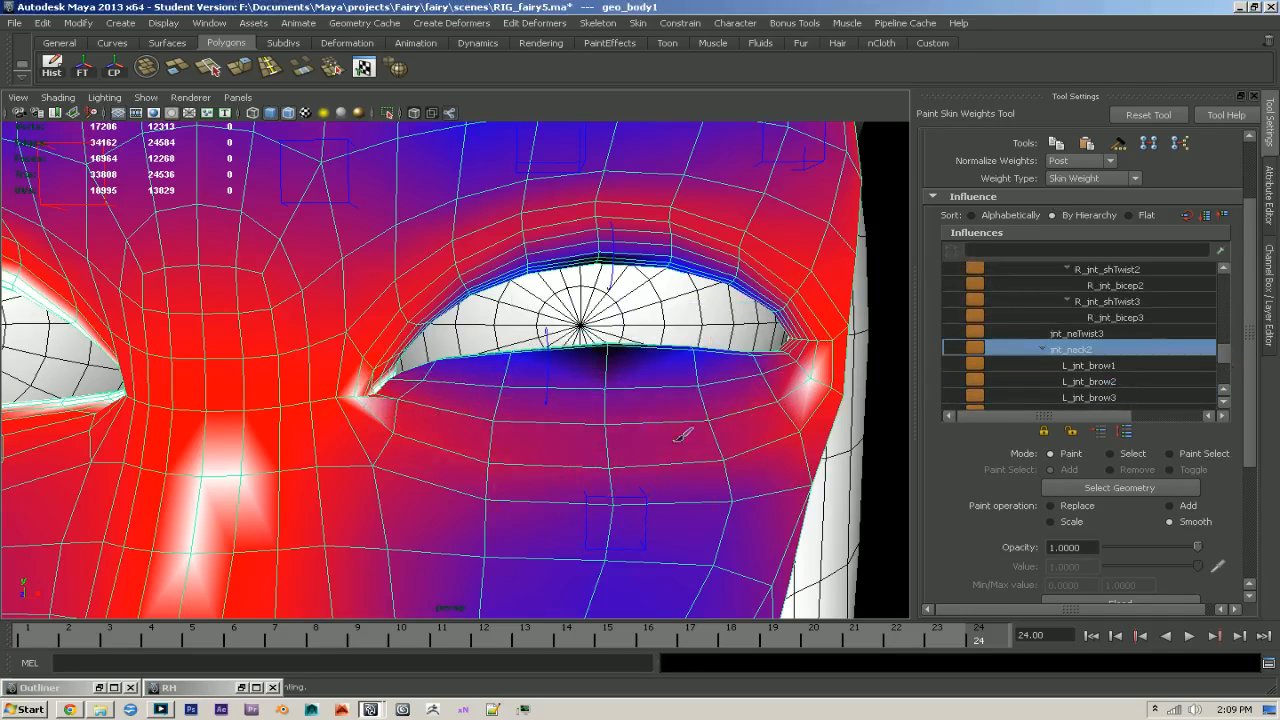
left_click_drag(782, 416, 814, 401)
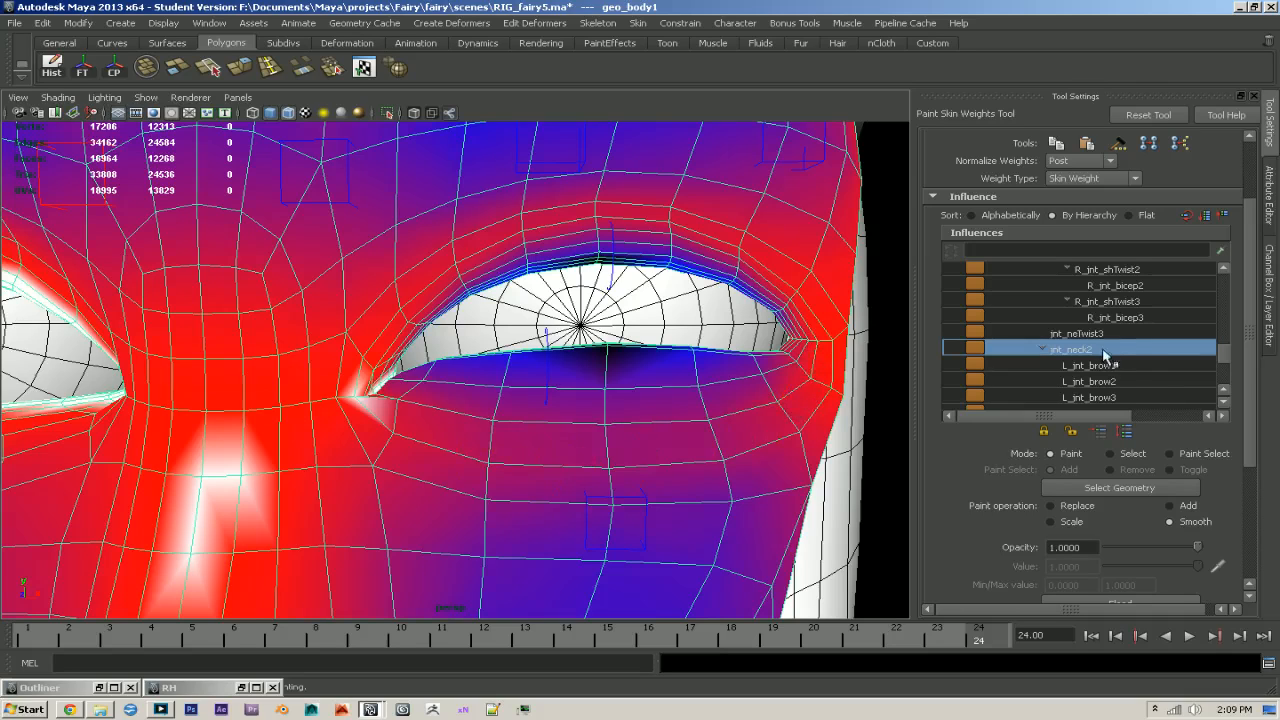
- Choose the L_jnt_eyelid2 influence and smooth its weights across the area below the left lower eyelid
scroll(1105, 360, "down", 4)
scroll(1155, 378, "down", 2)
scroll(1143, 380, "up", 3)
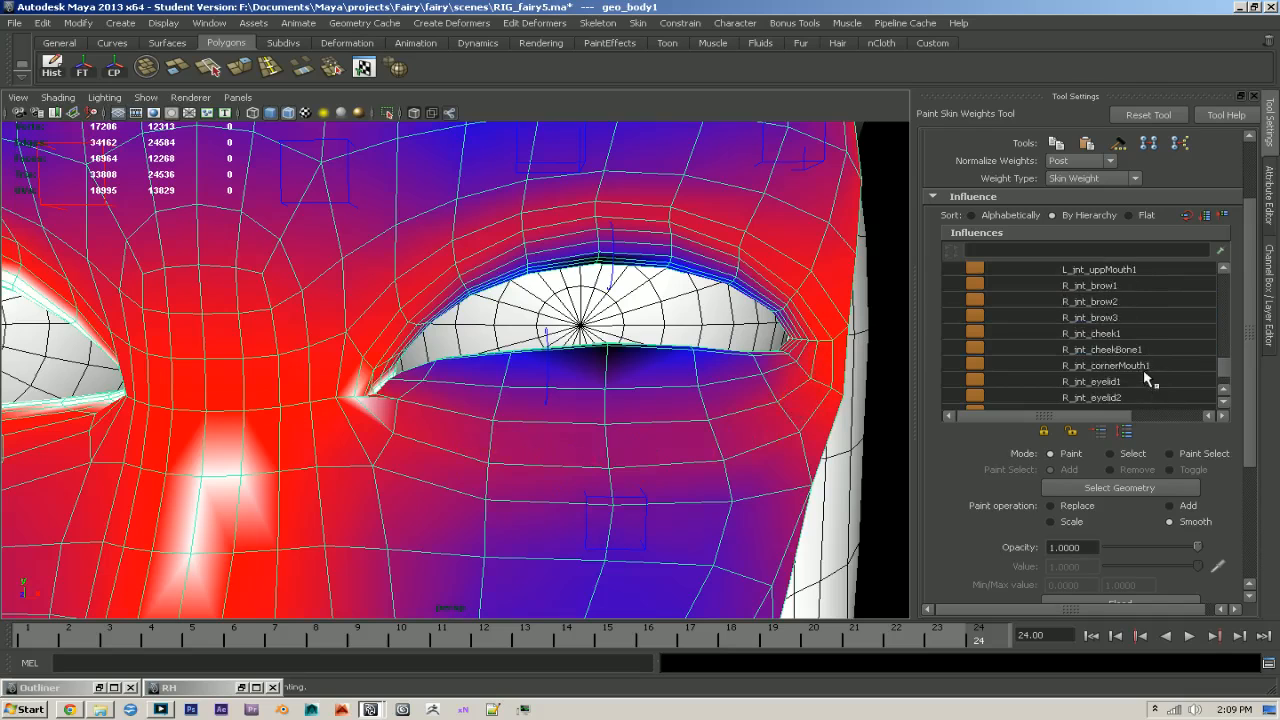
left_click(1110, 318)
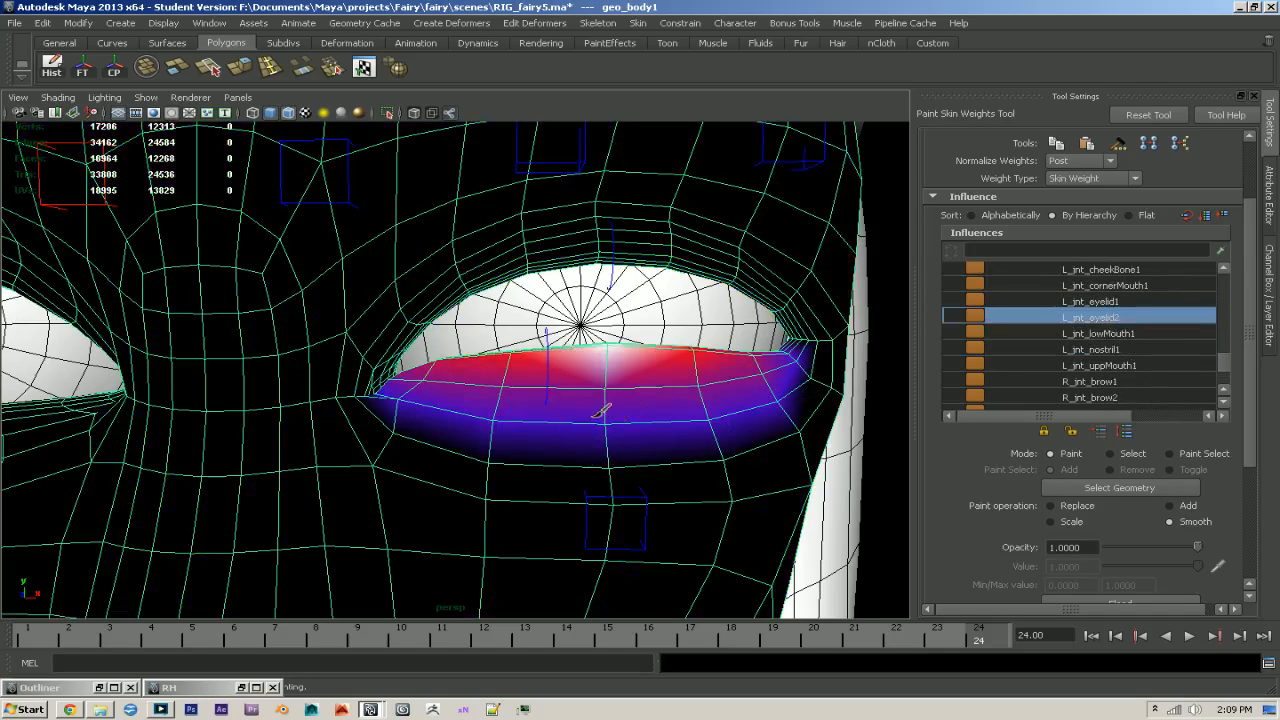
mouse_move(730, 412)
left_mouse_down()
mouse_move(771, 406)
mouse_move(409, 423)
mouse_move(571, 449)
mouse_move(543, 463)
mouse_move(812, 452)
mouse_move(830, 390)
mouse_move(777, 471)
mouse_move(805, 482)
mouse_move(606, 494)
mouse_move(770, 480)
left_mouse_up()
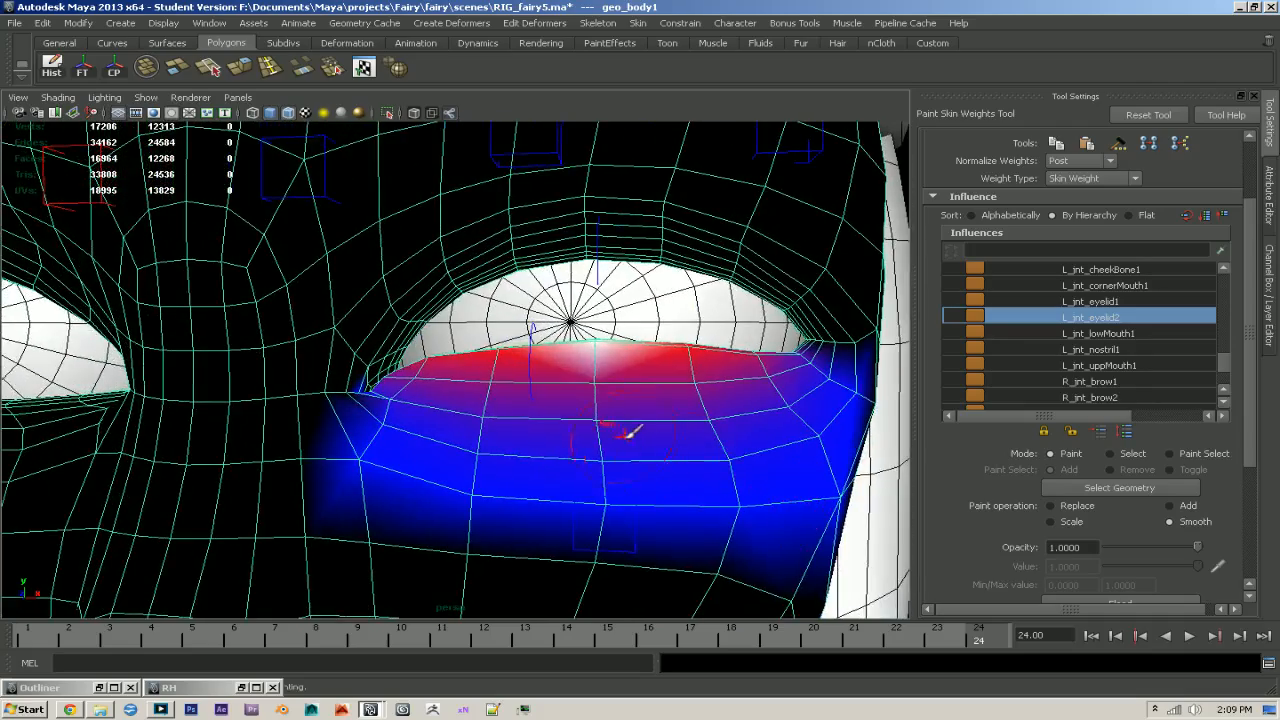
- Set weight normalization to Interactive, brush over the lower eyelid's L_jnt_eyelid2 weights, and leave the paint tool
left_click(1080, 160)
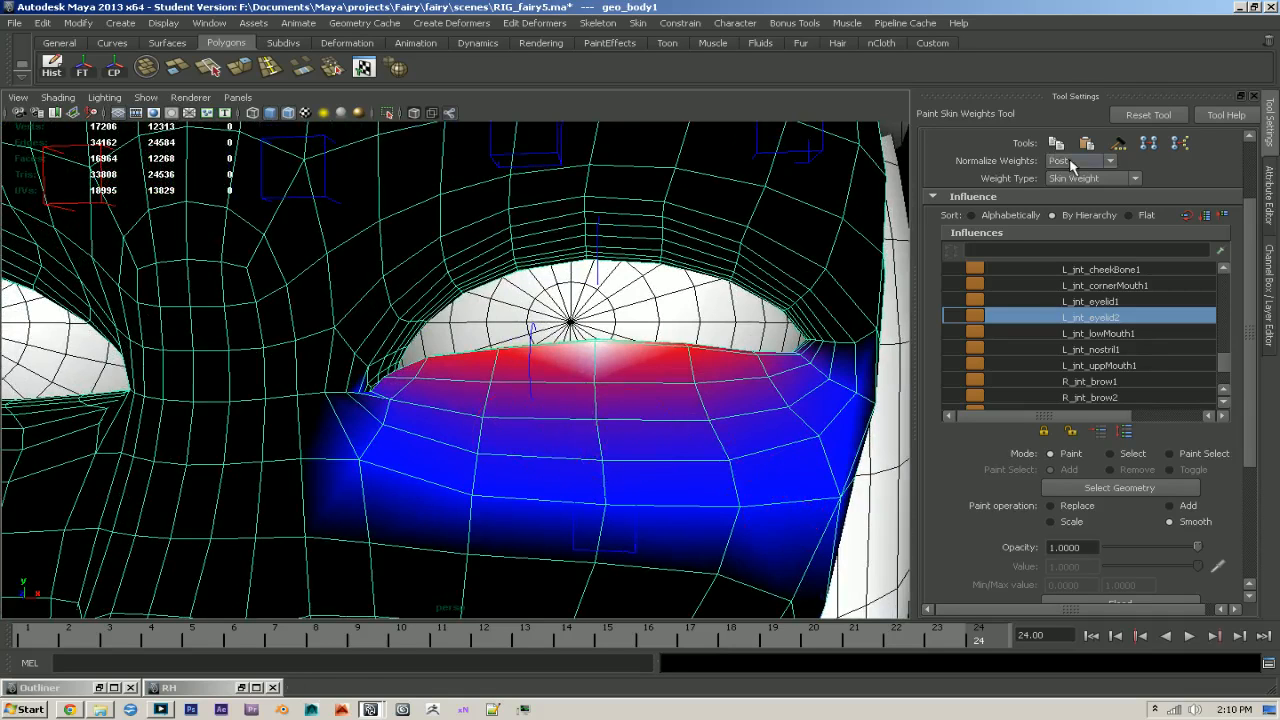
left_click(1060, 196)
left_click(617, 371)
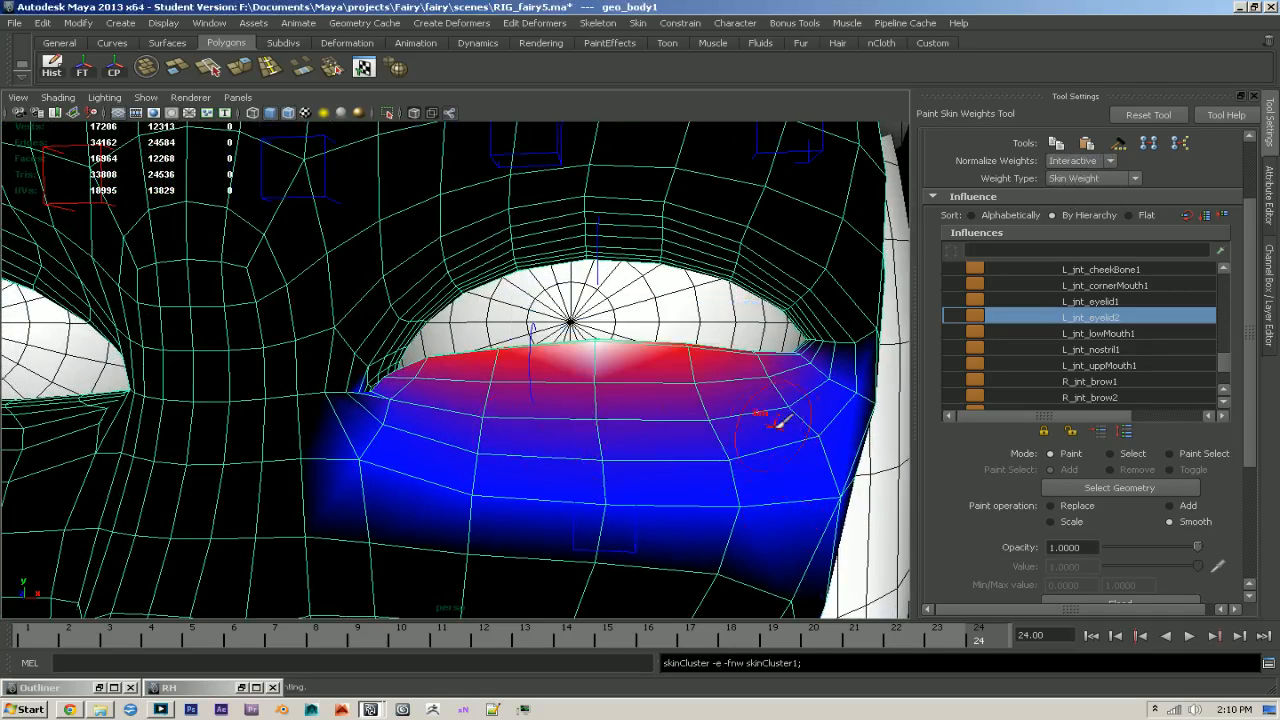
right_click_drag(808, 421, 757, 421, "alt")
key("q")
- Rotate the L_ctr_eyelid2 control to lower the left lower eyelid and test its deformation
left_click(872, 403)
left_click_drag(832, 435, 846, 430, "alt")
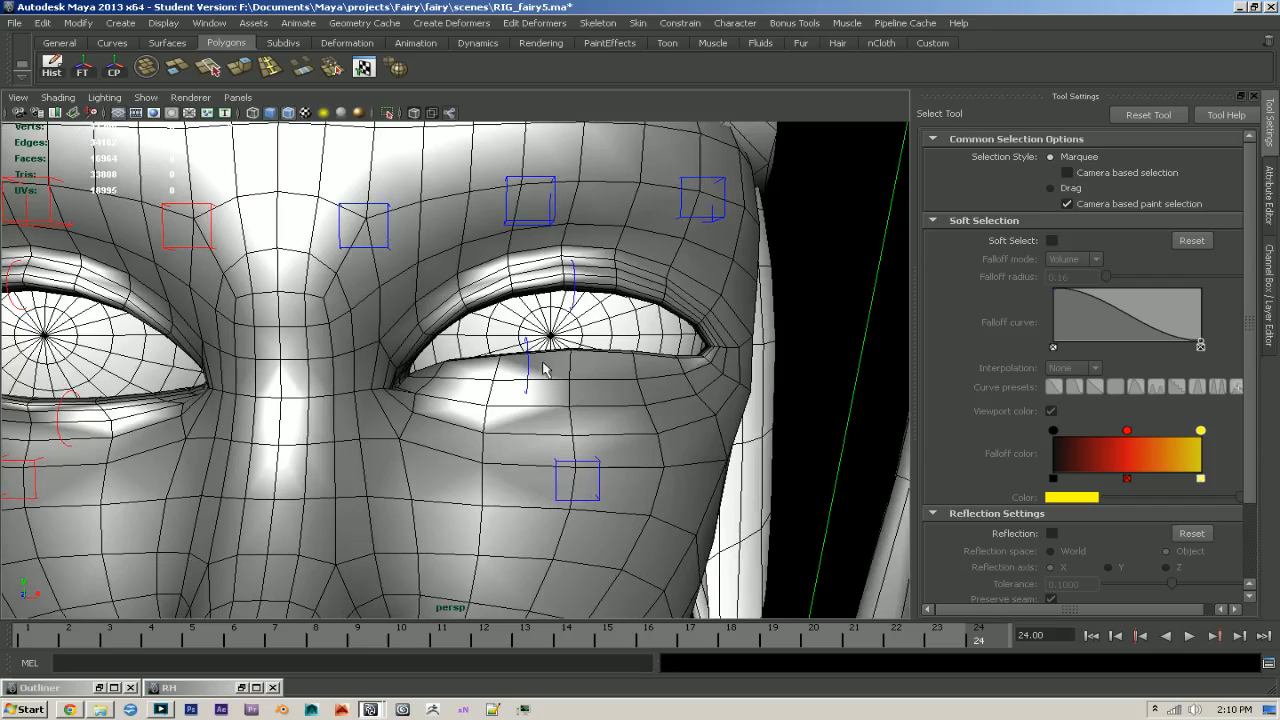
left_click(530, 373)
key("e")
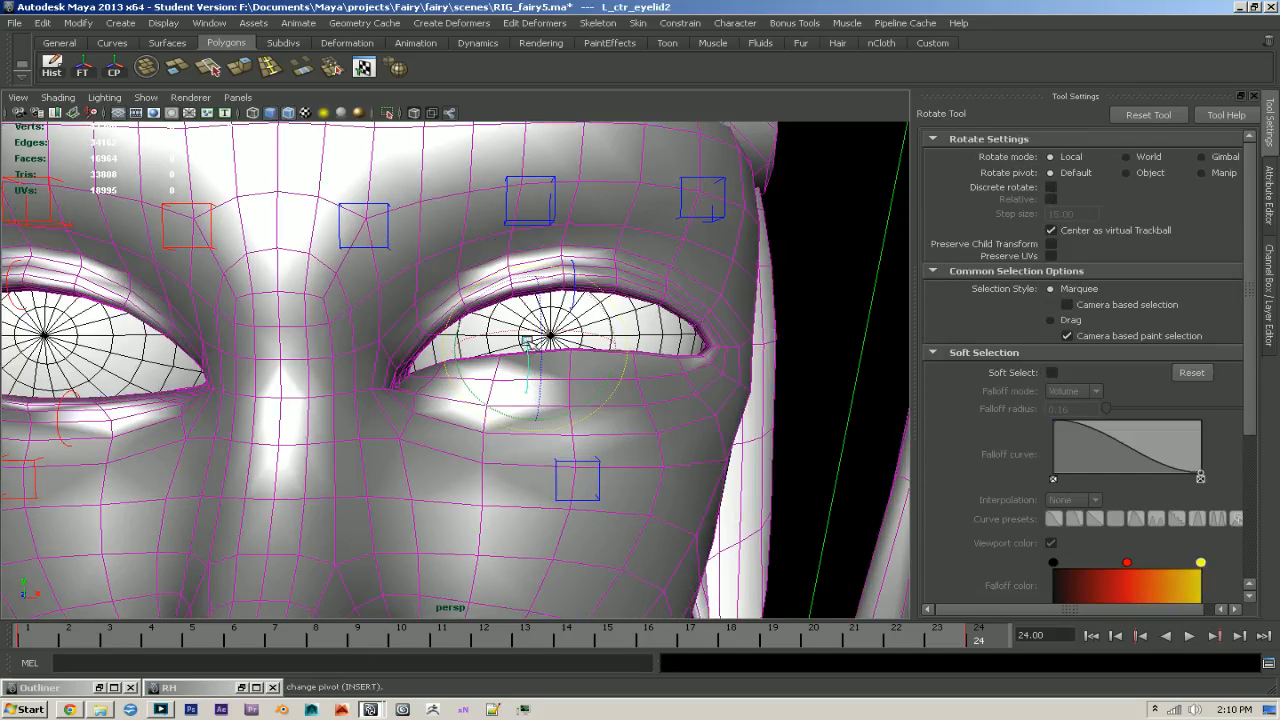
left_click_drag(543, 376, 543, 371)
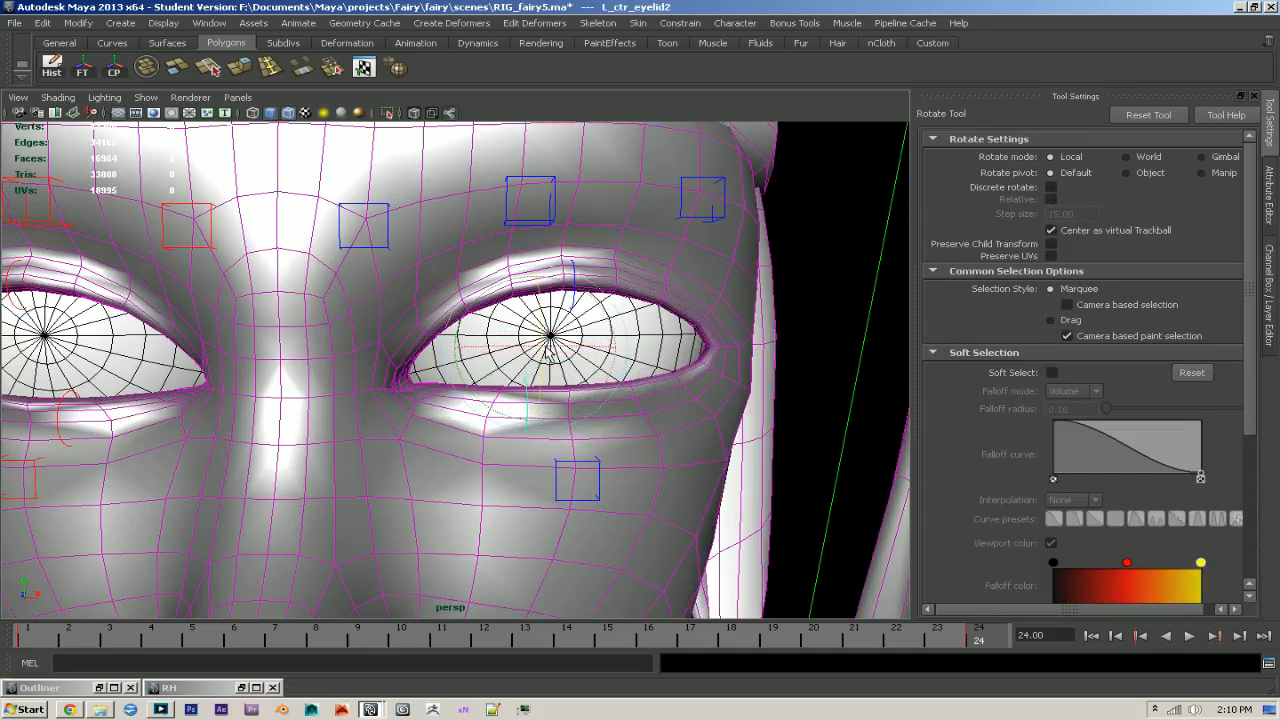
- Rotate L_ctr_eyelid1 to close the left upper lid, and examine the lids' deformation with textures displayed
key("q")
key("e")
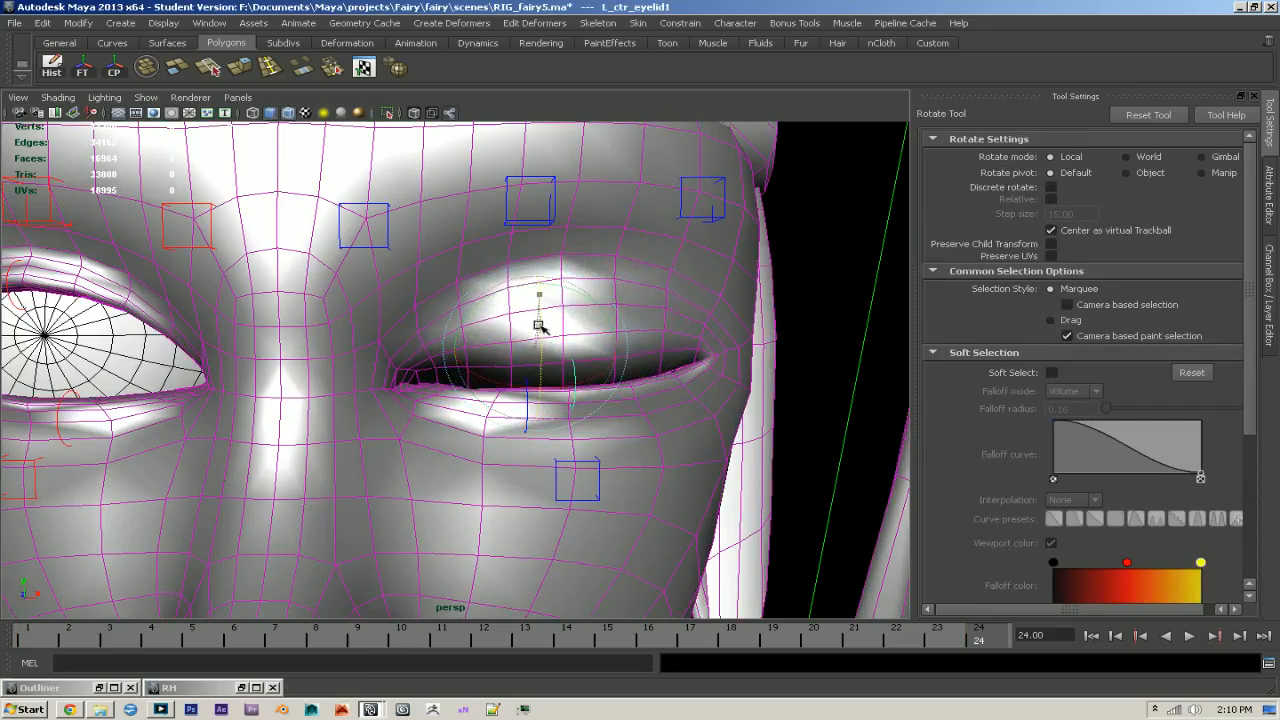
mouse_move(541, 329)
left_mouse_down("alt")
mouse_move(480, 329)
mouse_move(531, 371)
mouse_move(508, 370)
mouse_move(645, 356)
mouse_move(618, 350)
mouse_move(808, 366)
mouse_move(666, 360)
mouse_move(583, 420)
mouse_move(623, 343)
mouse_move(797, 374)
mouse_move(711, 376)
left_mouse_up("alt")
key("6")
right_click_drag(711, 376, 800, 438, "alt")
left_click_drag(800, 438, 606, 531, "alt")
right_click_drag(606, 531, 435, 465, "alt")
left_click_drag(437, 408, 543, 400, "alt")
scroll(445, 373, "down", 5)
key("q")
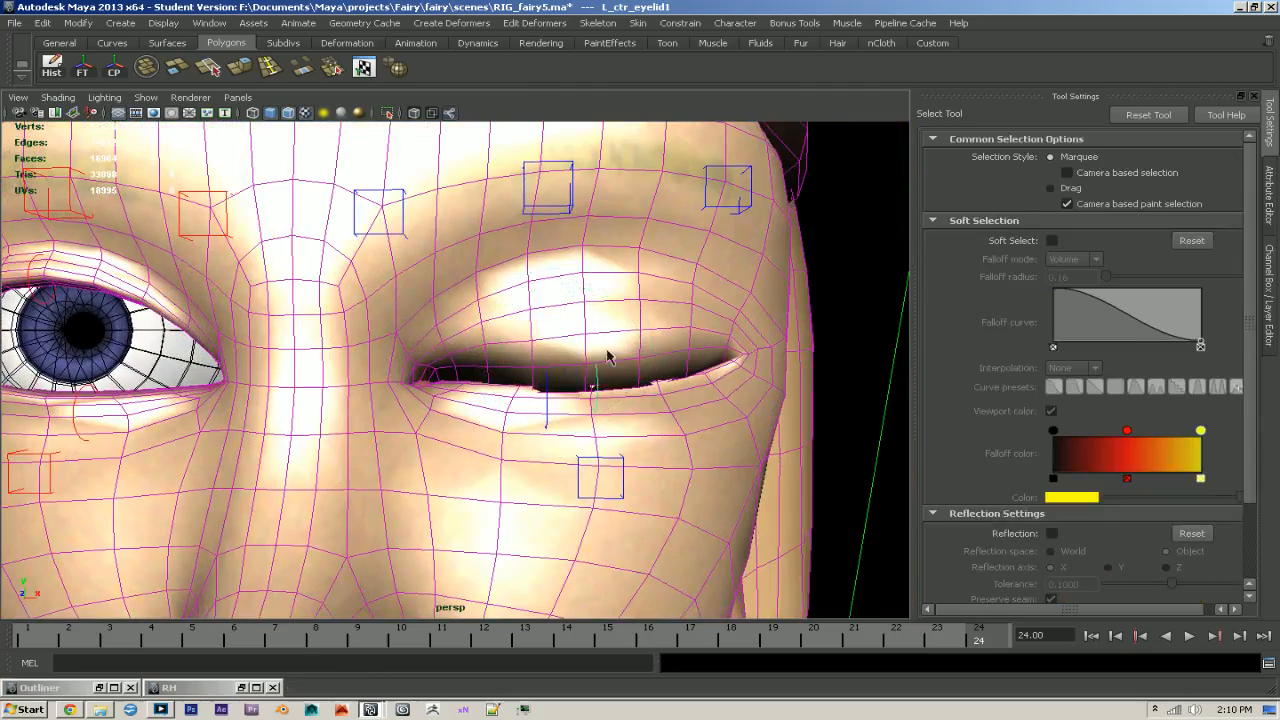
- Select both left eyelid controls and delete their animation keys from the timeline
right_click_drag(658, 333, 462, 358, "alt")
left_click(726, 397)
left_click_drag(726, 397, 625, 425, "alt")
right_click_drag(625, 425, 714, 450, "alt")
left_click(524, 402)
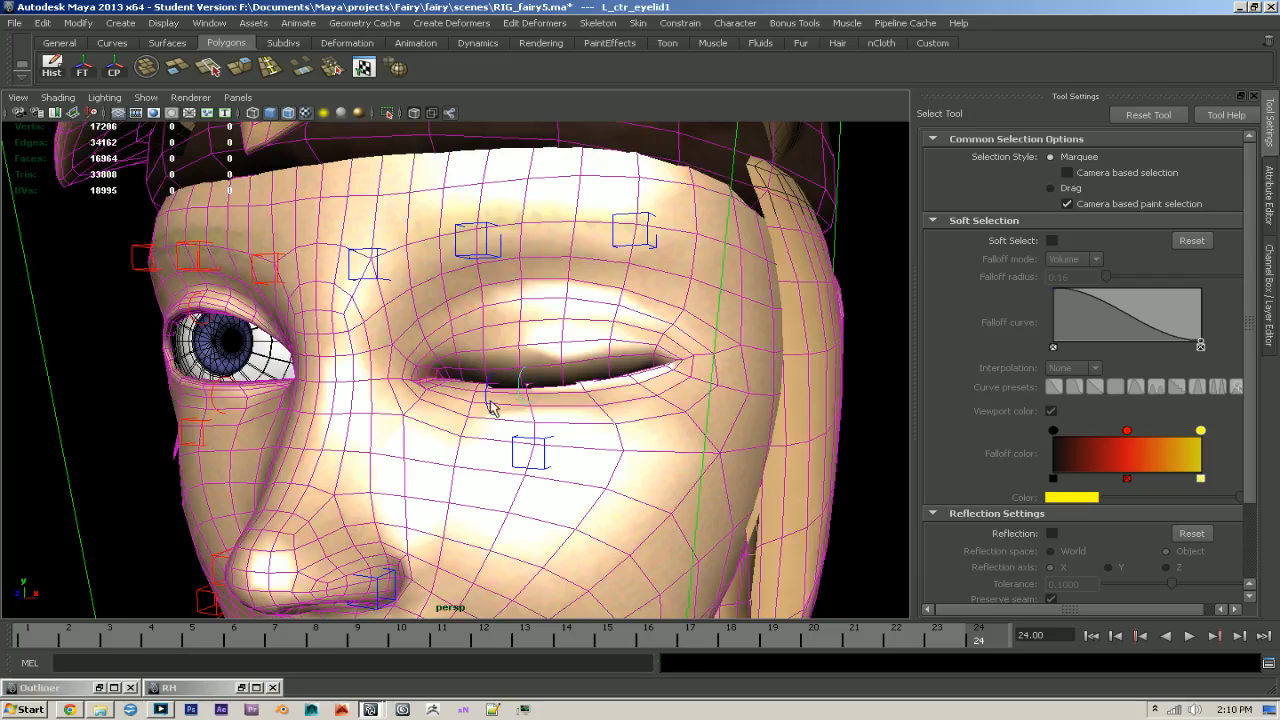
left_click(1268, 300)
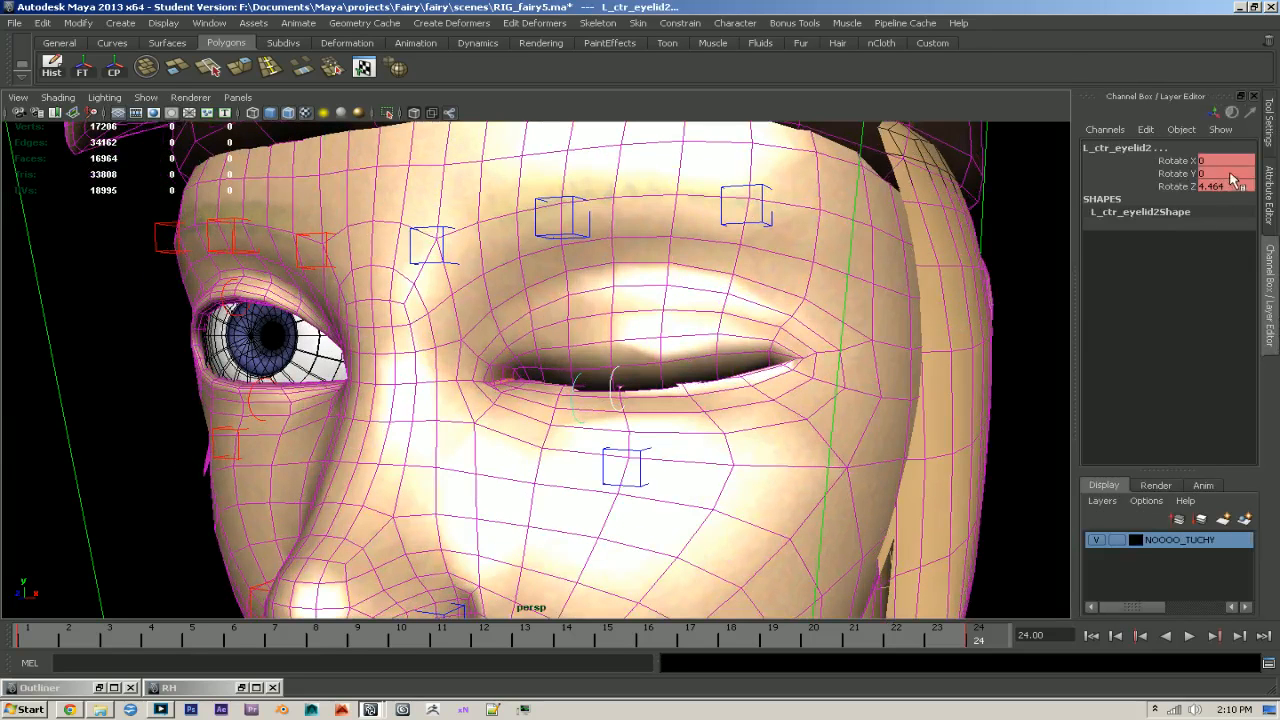
left_click_drag(978, 636, 47, 648, "shift")
right_click(47, 648)
left_click(100, 472)
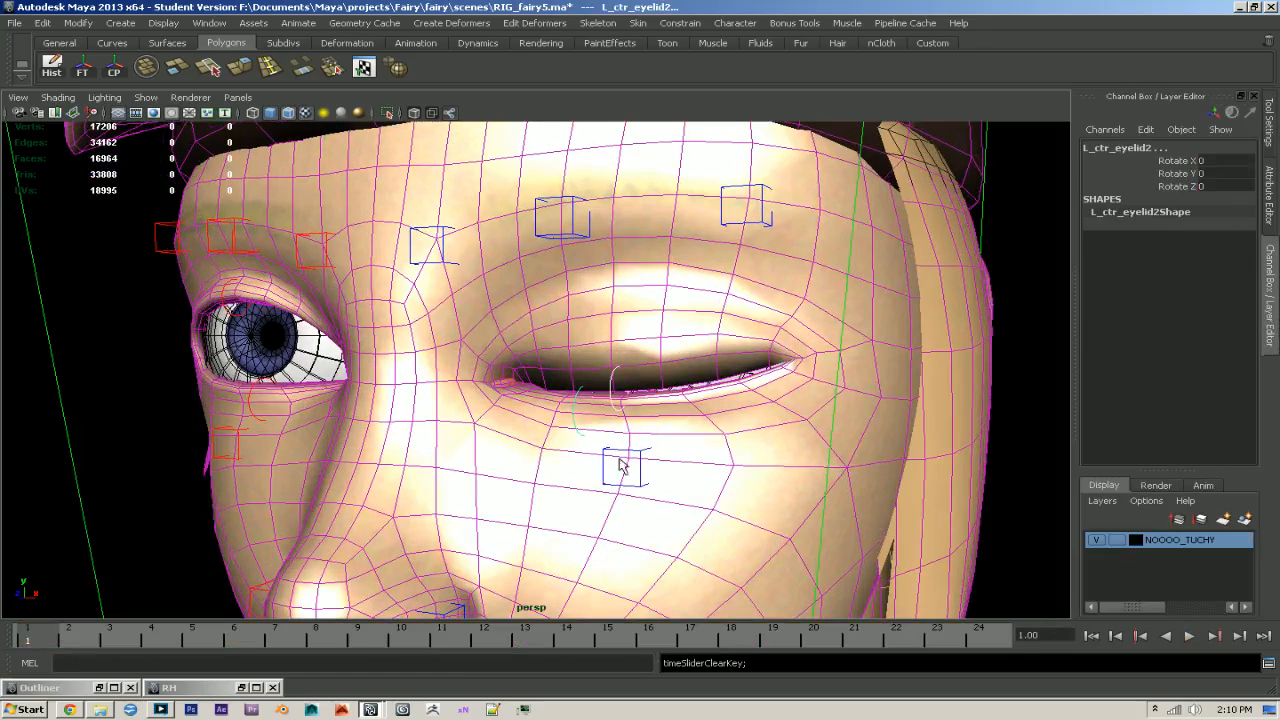
- Reset Rotate X, Y and Z of both left eyelid controls to 0 and clear the selection
left_click_drag(1210, 161, 1216, 191)
type("0")
key("Return")
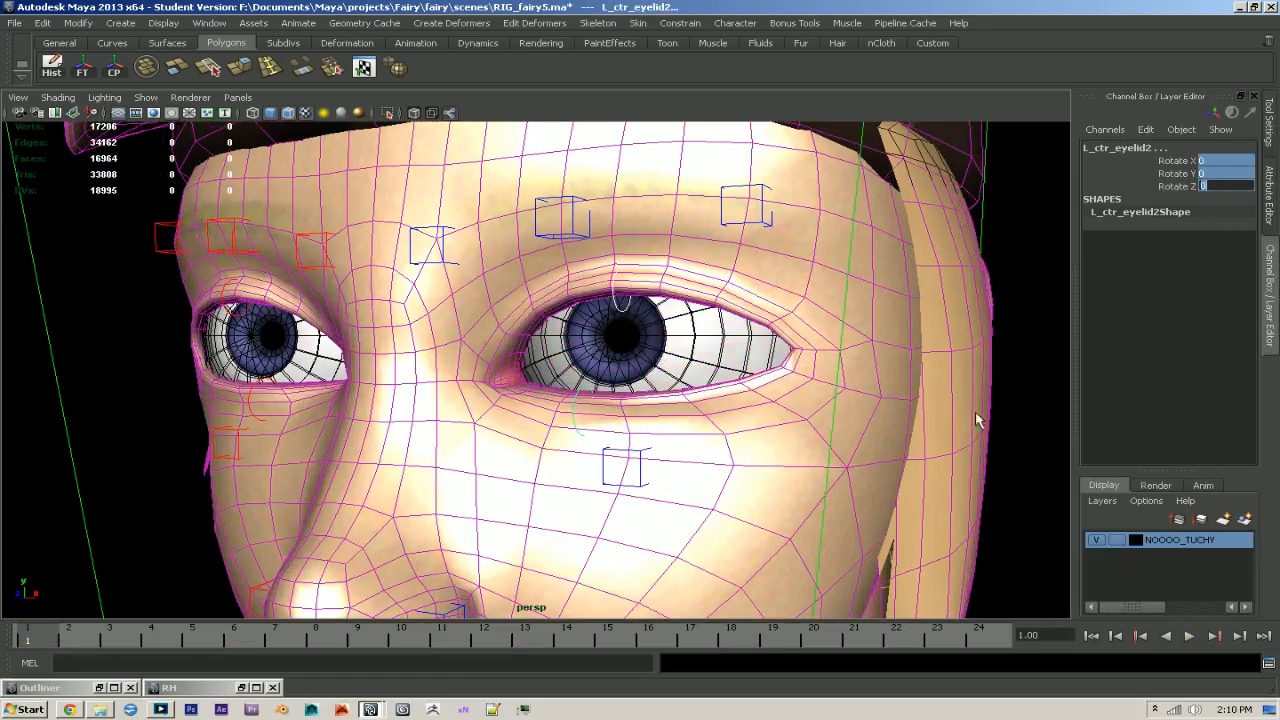
left_click(1038, 385)
left_click_drag(1038, 392, 983, 429, "alt")
right_click_drag(983, 429, 689, 397, "alt")
middle_click_drag(689, 397, 707, 387, "alt")
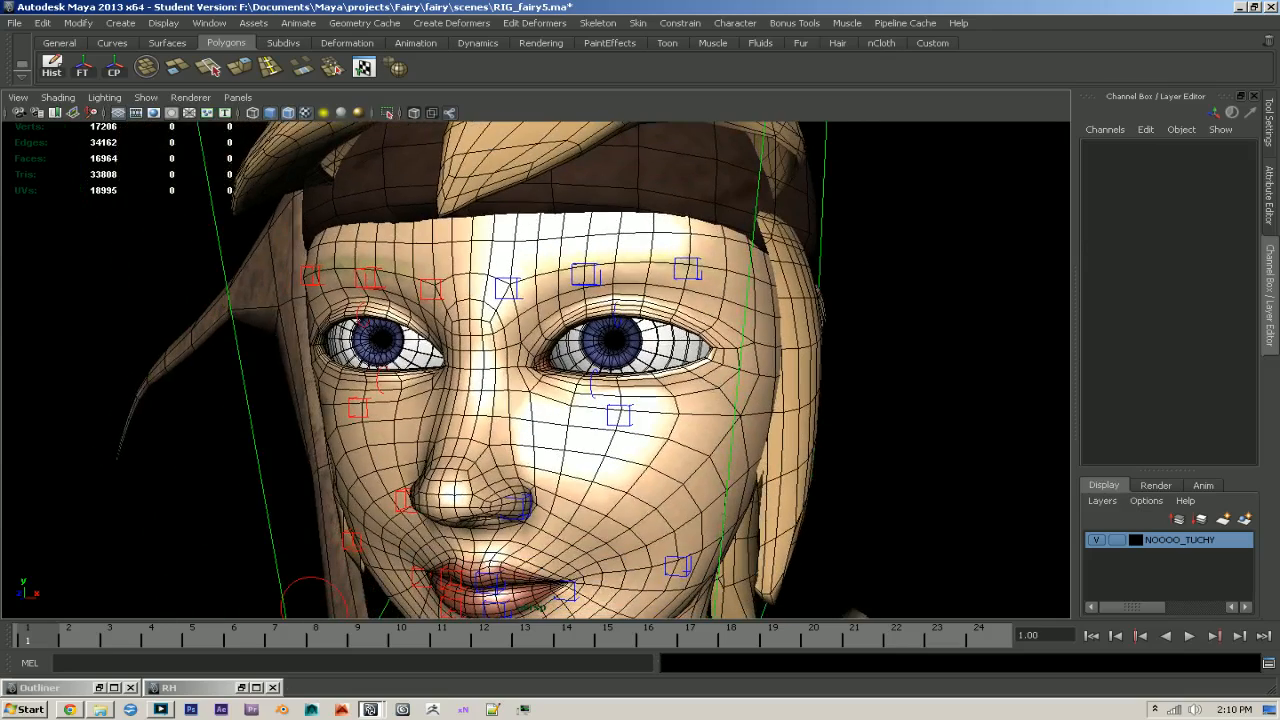
- Expand grp_character1 and ctr_mover1 in the Outliner and unhide the grp_joints1 group
left_click(99, 687)
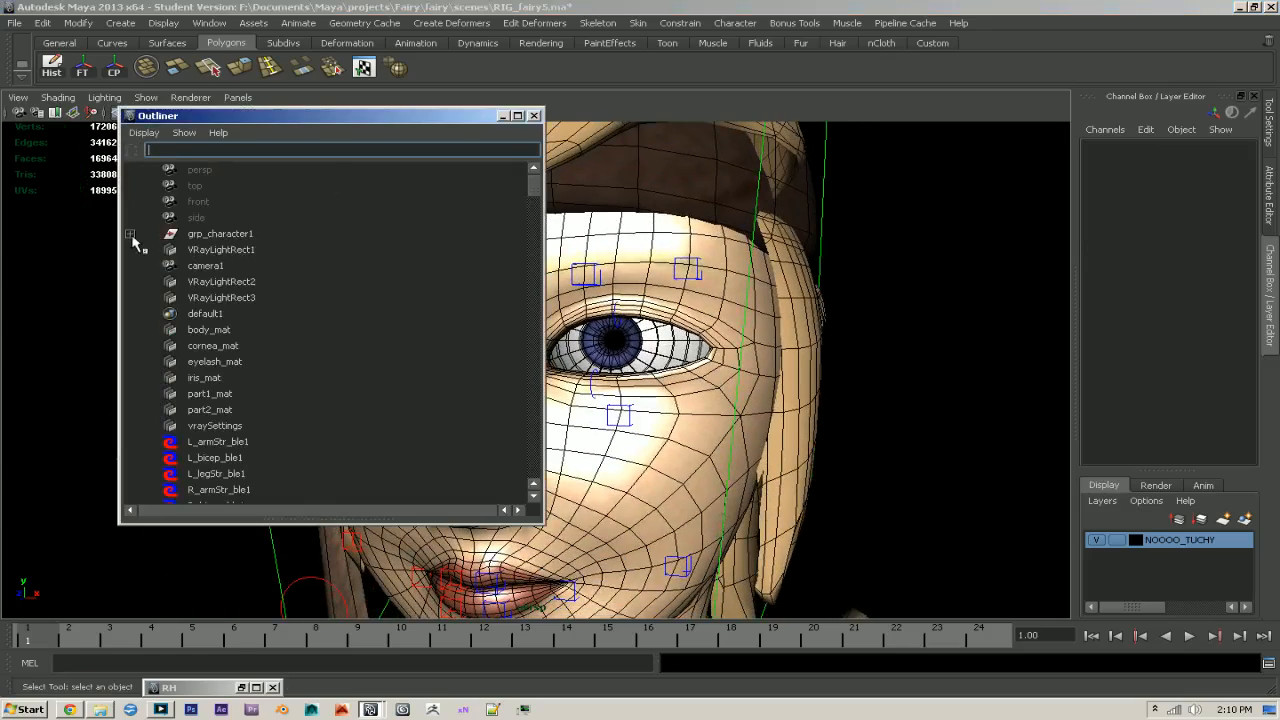
left_click(503, 117)
scroll(583, 272, "down", 3)
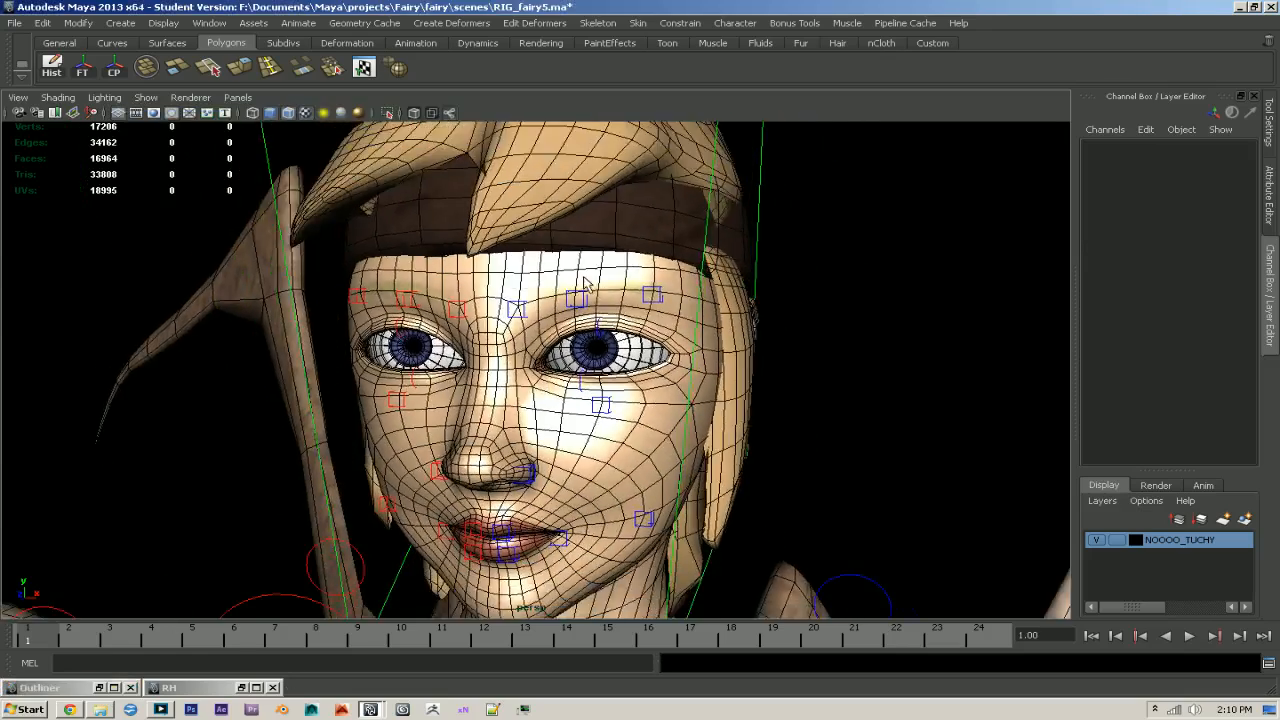
left_click_drag(585, 284, 573, 334, "alt")
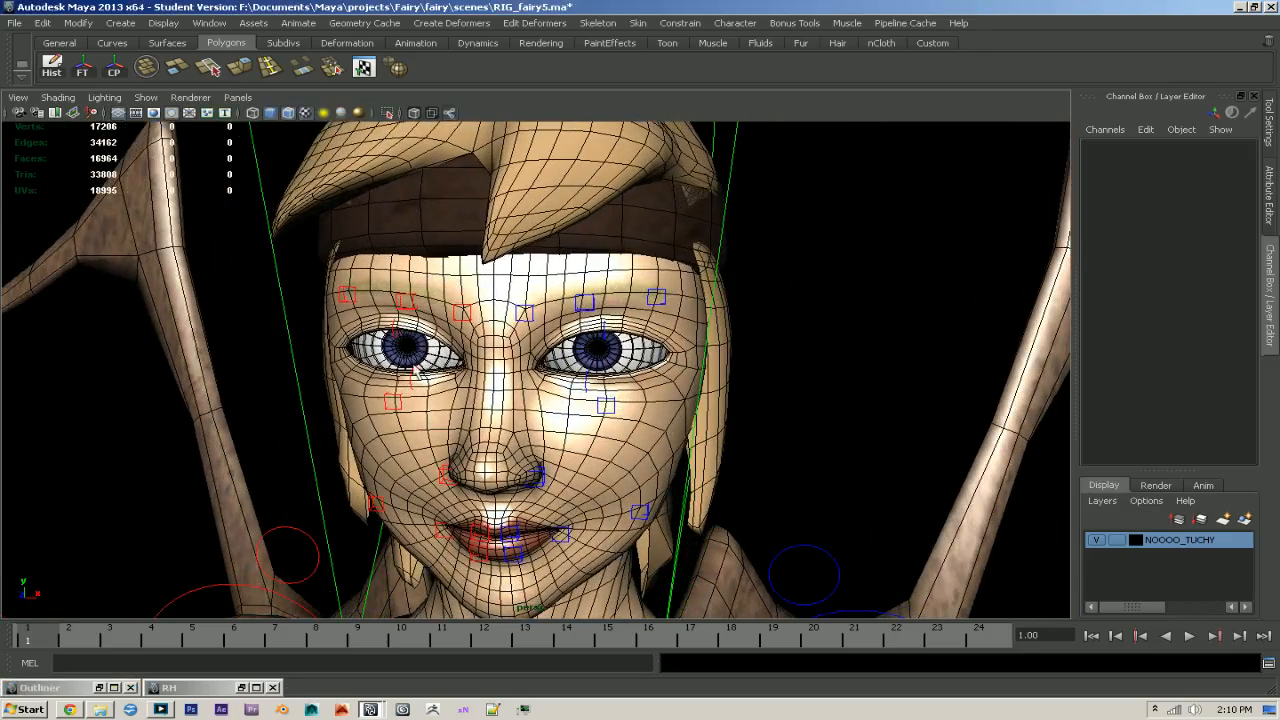
left_click(99, 688)
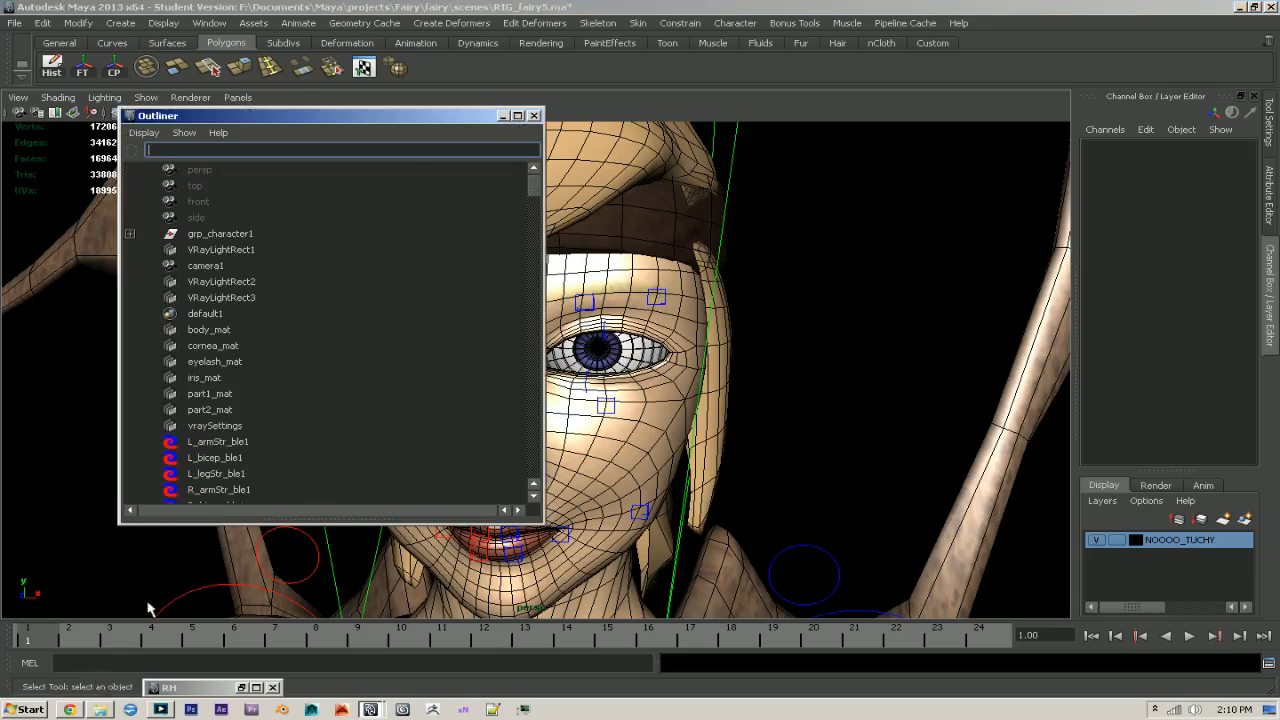
left_click(534, 116)
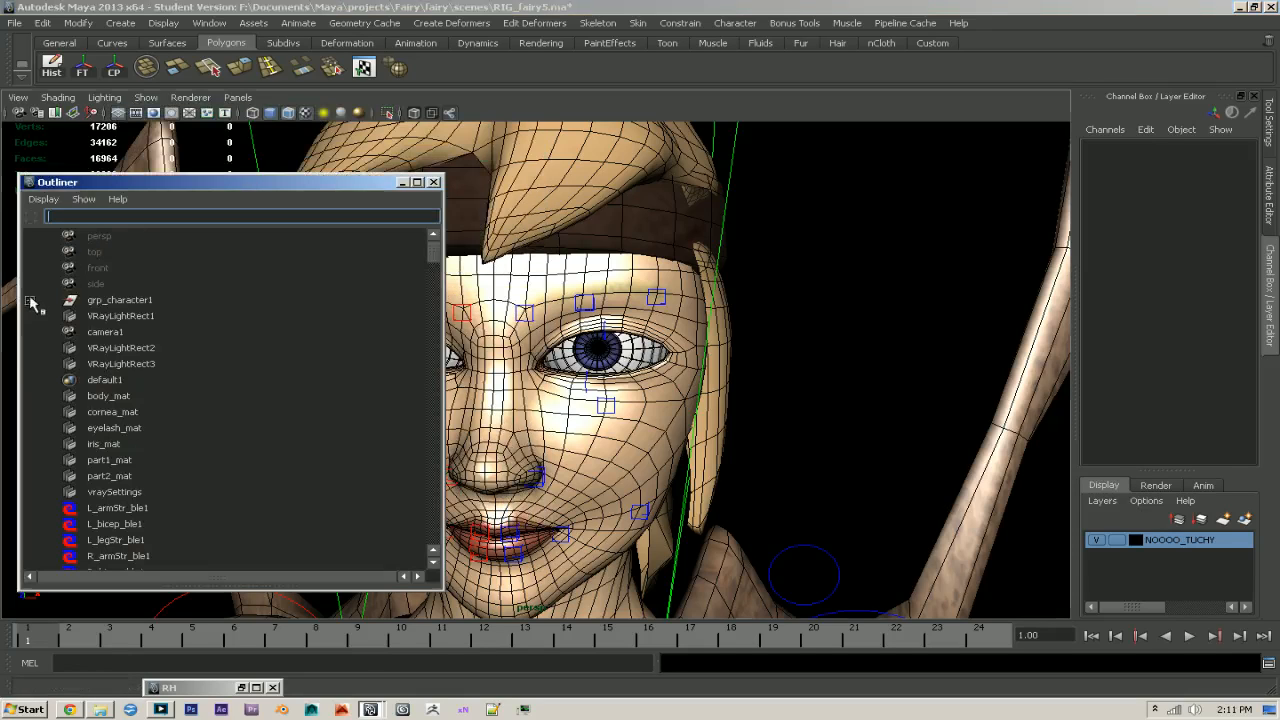
left_click(31, 300)
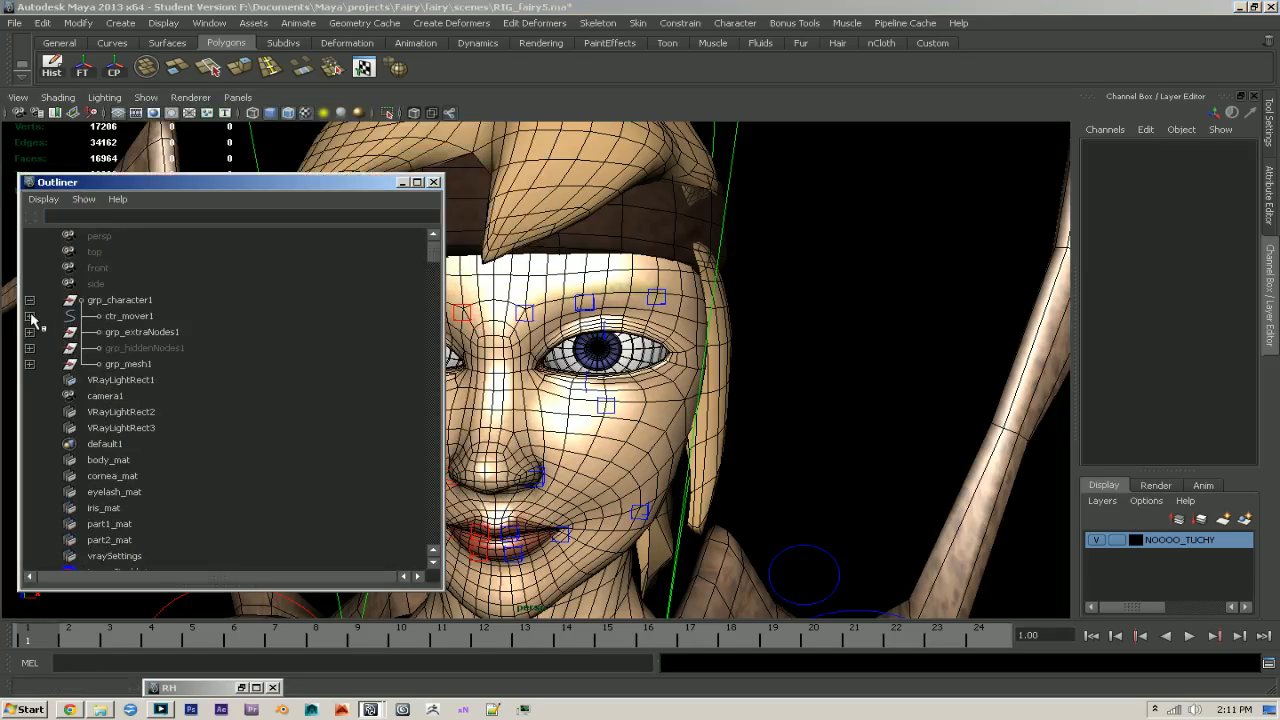
left_click(30, 316)
left_click(56, 378)
left_click(142, 364)
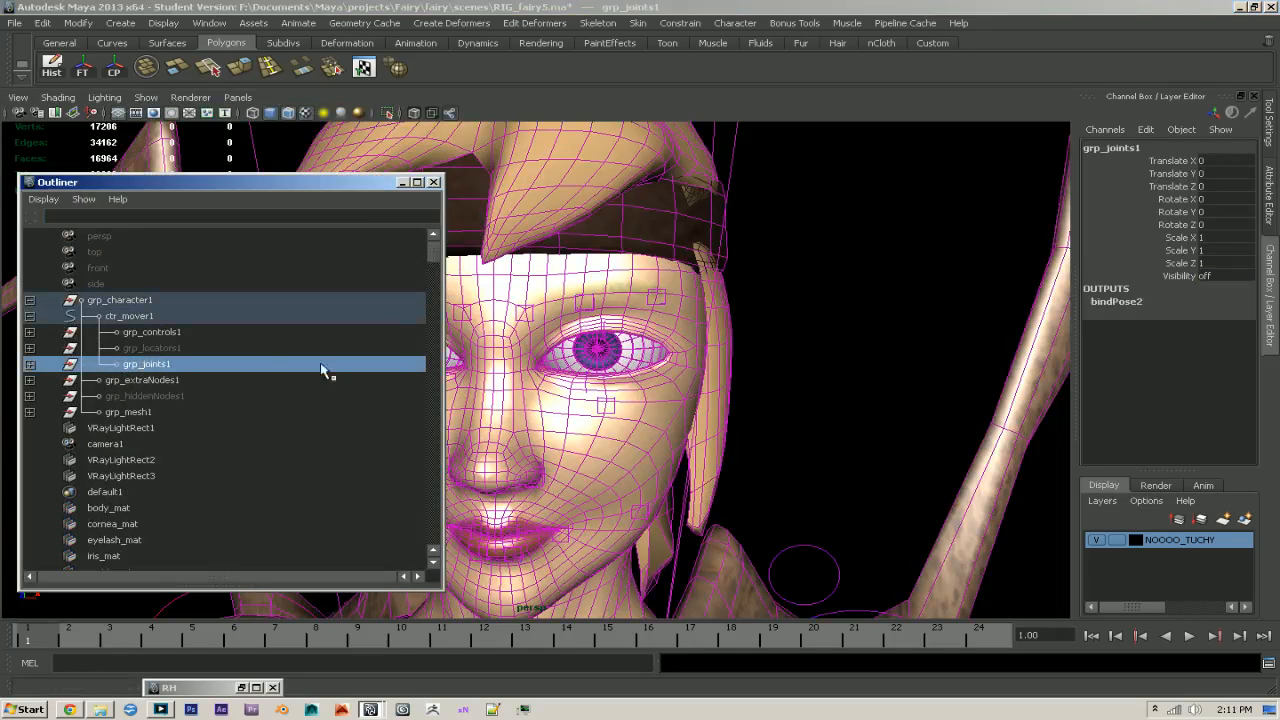
- Select the left upper eyelid joint L_jnt_eyelid1 and examine its joint labelling attributes
left_click(627, 327)
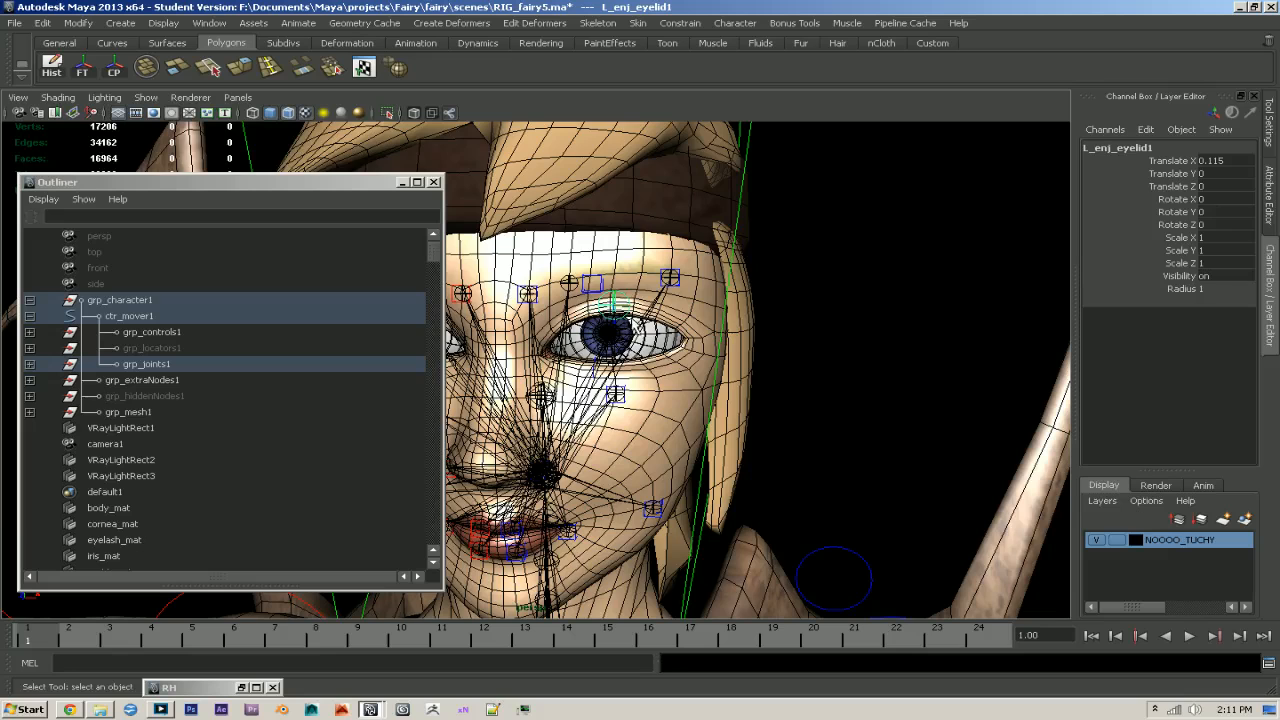
left_click(1270, 184)
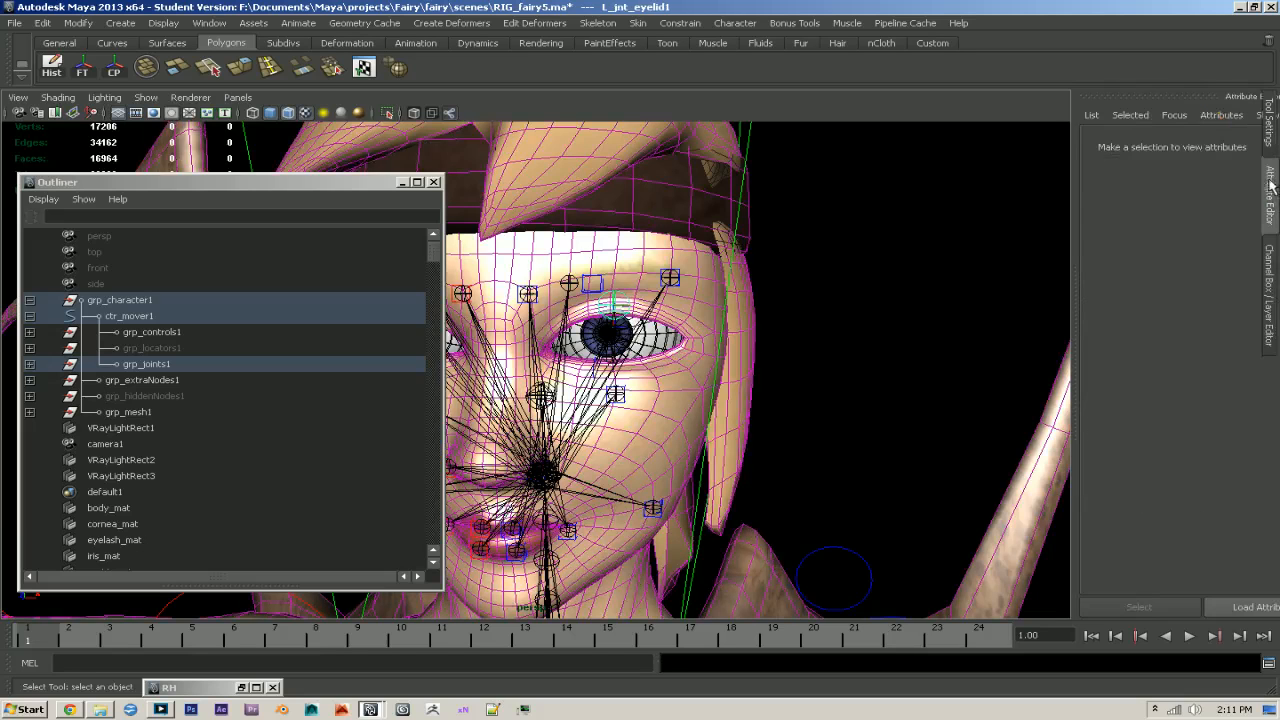
scroll(1026, 392, "down", 3)
scroll(1026, 392, "down", 1)
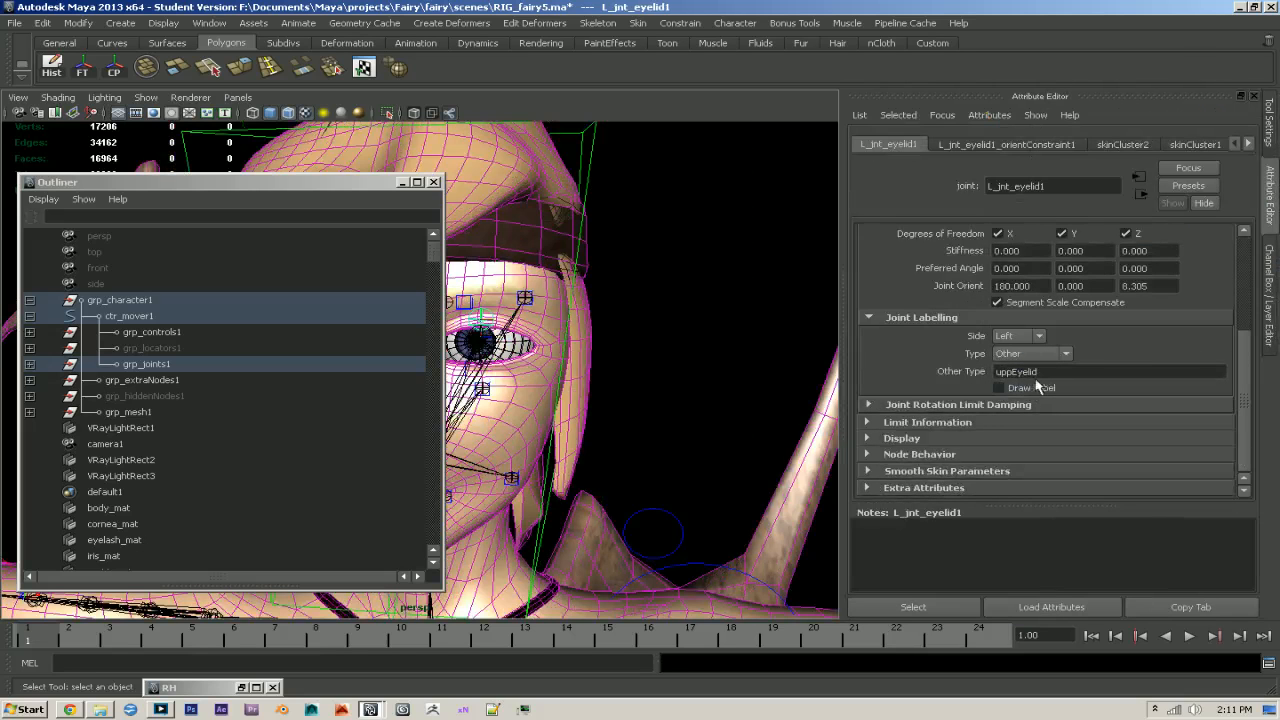
- Hide the grp_joints1 group again and put the Outliner away
left_click(30, 302)
left_click(29, 302)
left_click(152, 362)
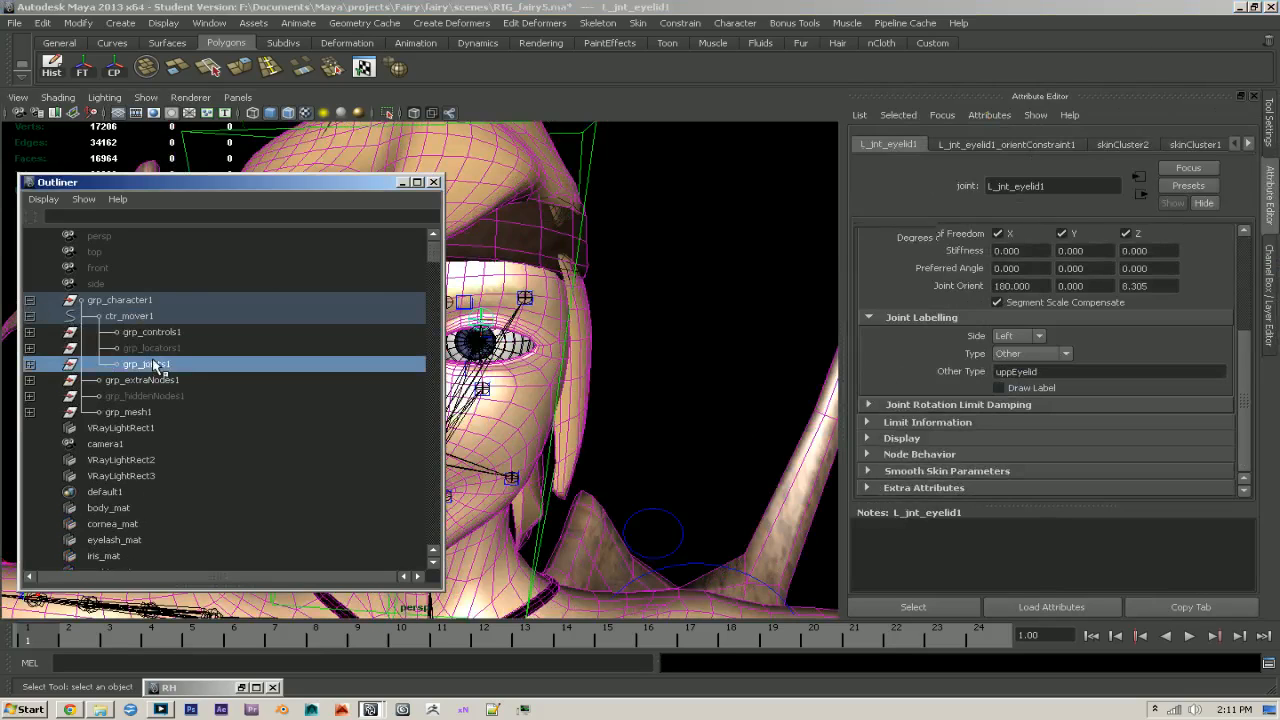
key("ctrl+h")
left_click(402, 182)
scroll(549, 454, "down", 1)
- Review the weight mirroring option for geo_body1 in the Rig Helper's skinning tools
left_click(241, 688)
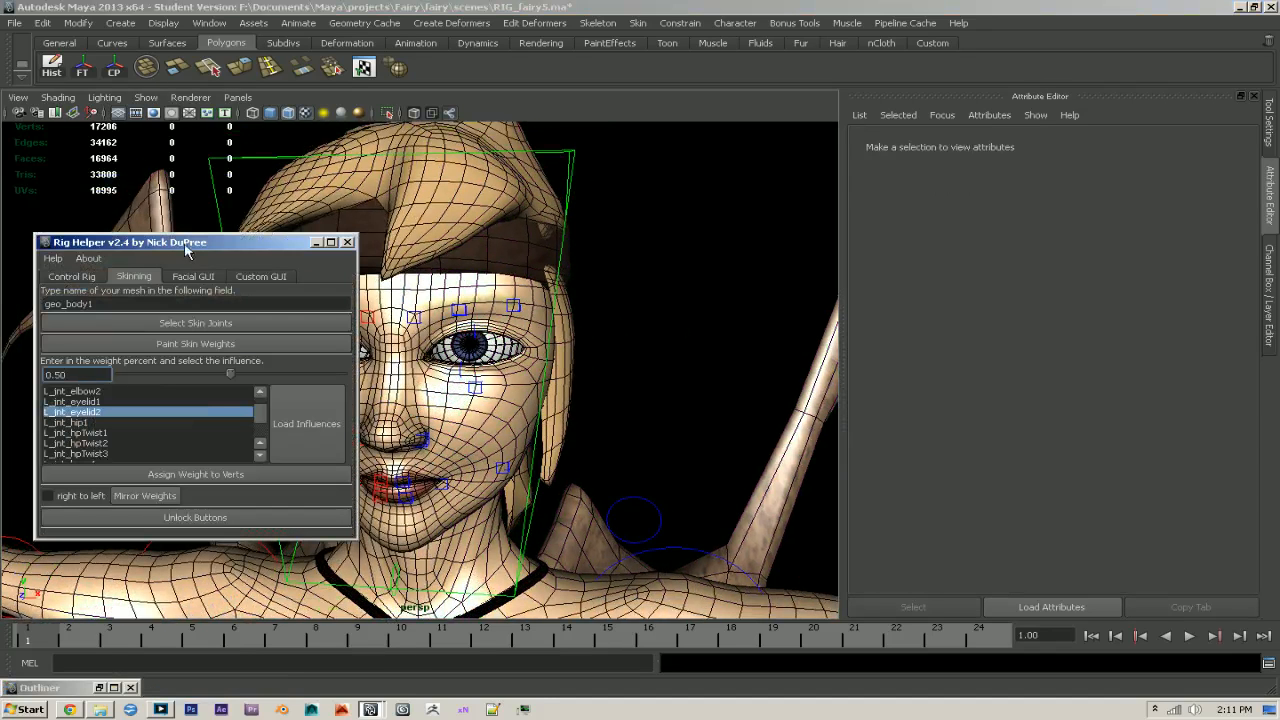
left_click_drag(163, 246, 606, 253)
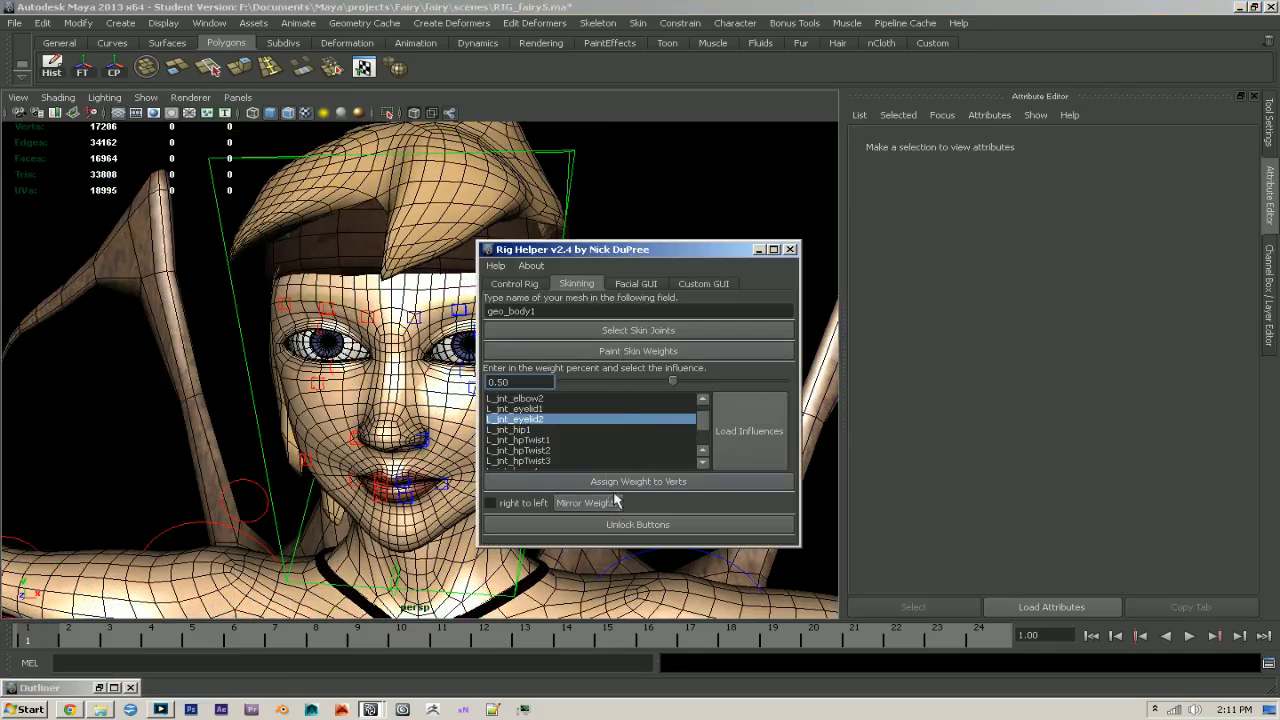
left_click_drag(613, 251, 780, 168)
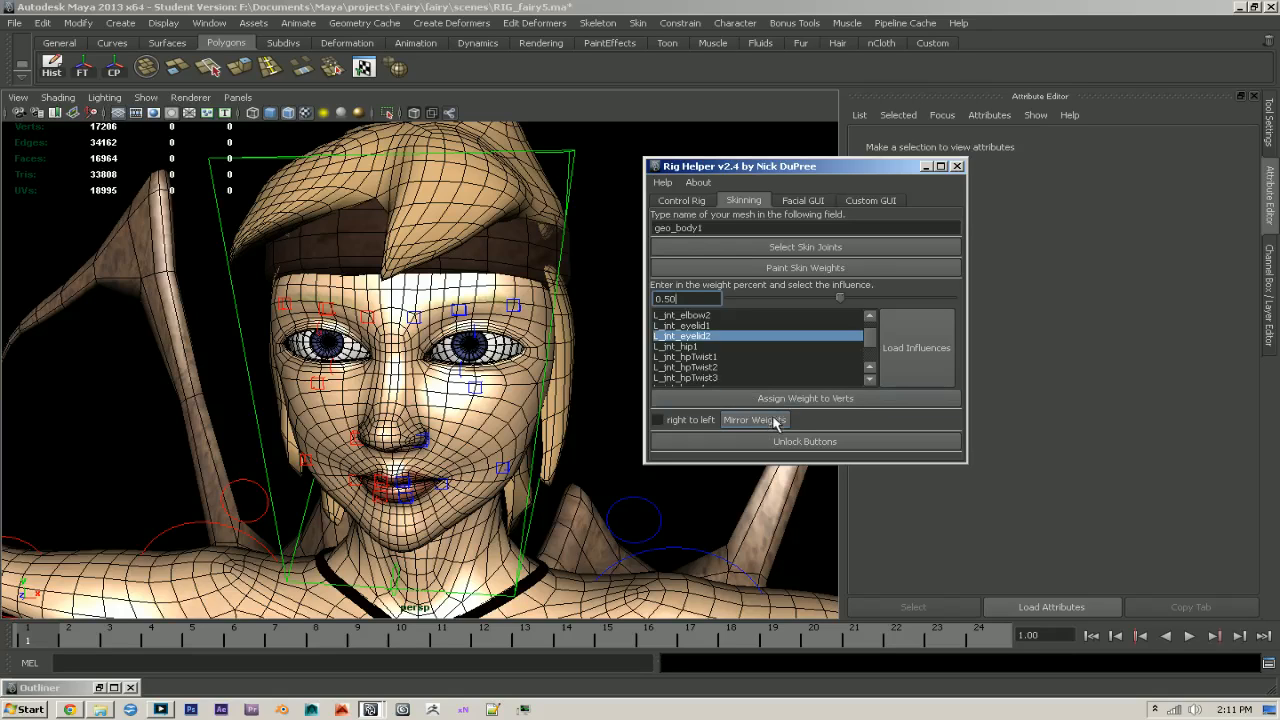
left_click(926, 166)
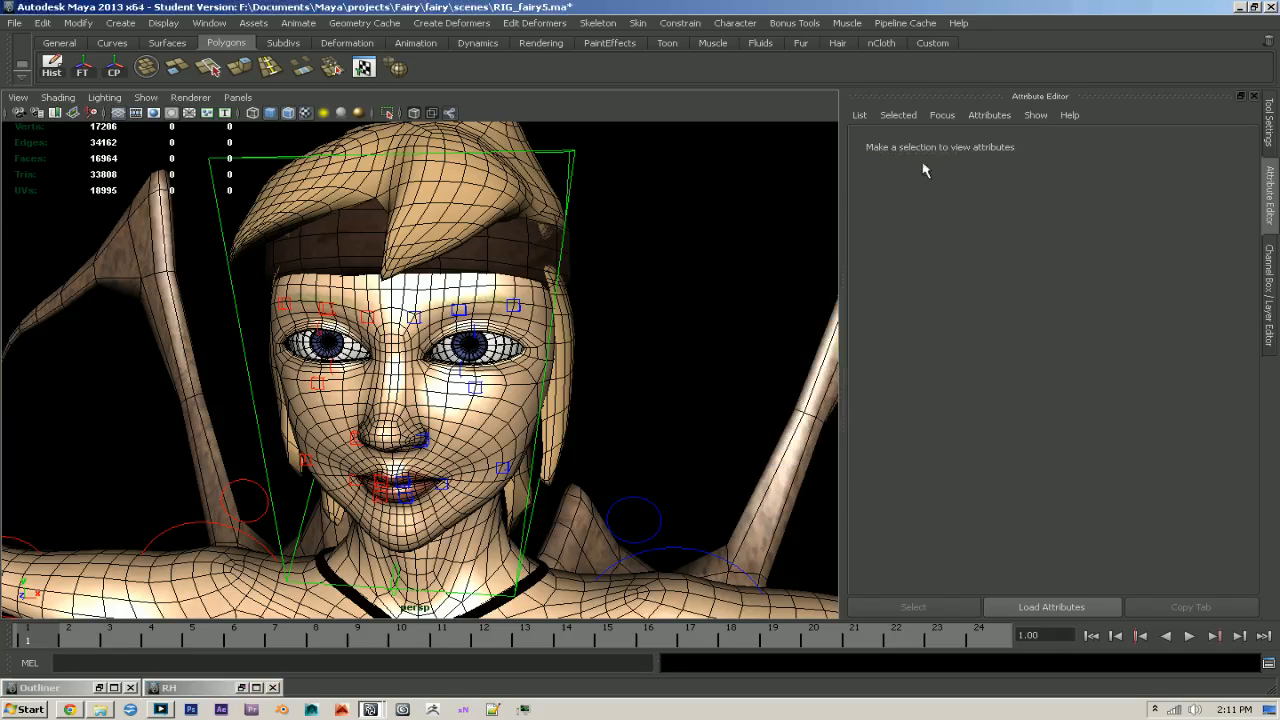
- Rotate R_ctr_eyelid1 to test the right upper eyelid's deformation, and undo the rotation
scroll(766, 346, "up", 5)
left_click(286, 322)
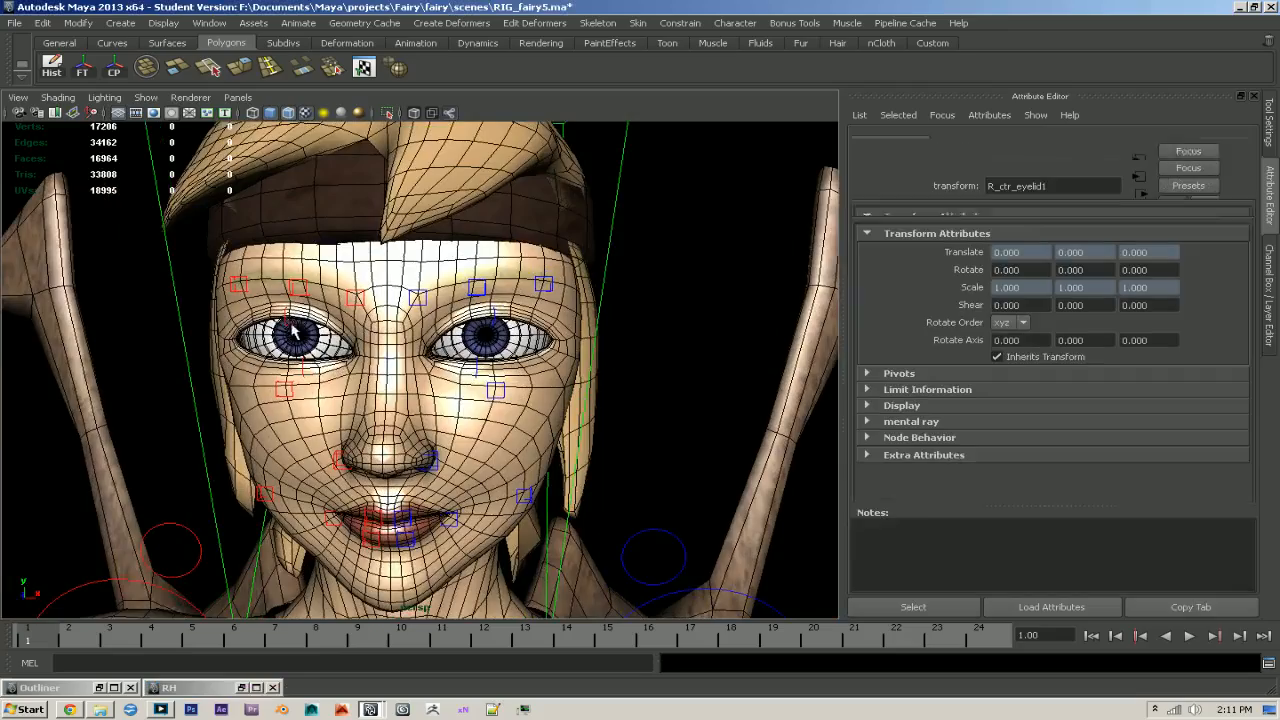
scroll(286, 322, "up", 1)
middle_click_drag(286, 322, 324, 318, "alt")
key("e")
left_click_drag(343, 308, 722, 306)
key("ctrl+z")
- Bring back the Channel Box, clear the selection and save the scene
left_click(1270, 297)
left_click(849, 296)
right_click_drag(849, 297, 741, 308, "alt")
middle_click_drag(741, 308, 718, 287, "alt")
key("ctrl+s")
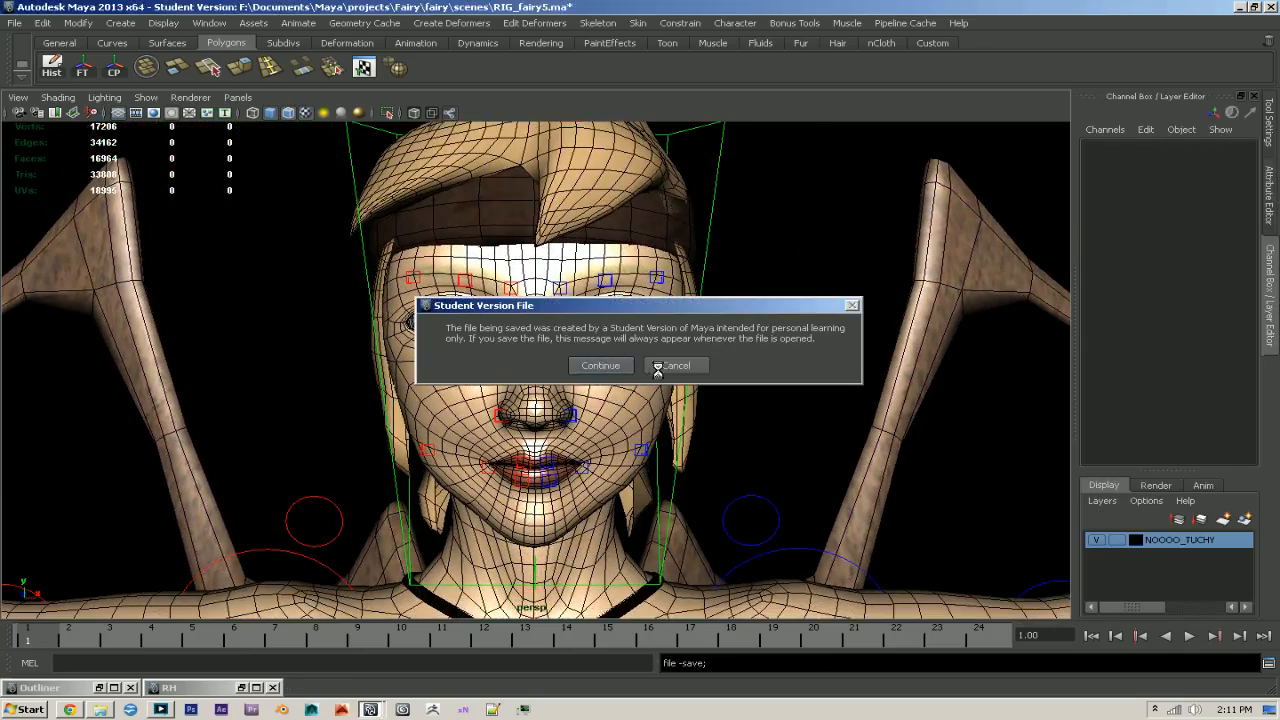
right_click_drag(510, 350, 556, 339, "alt")
middle_click_drag(556, 339, 548, 335, "alt")
right_click_drag(548, 335, 519, 289, "alt")
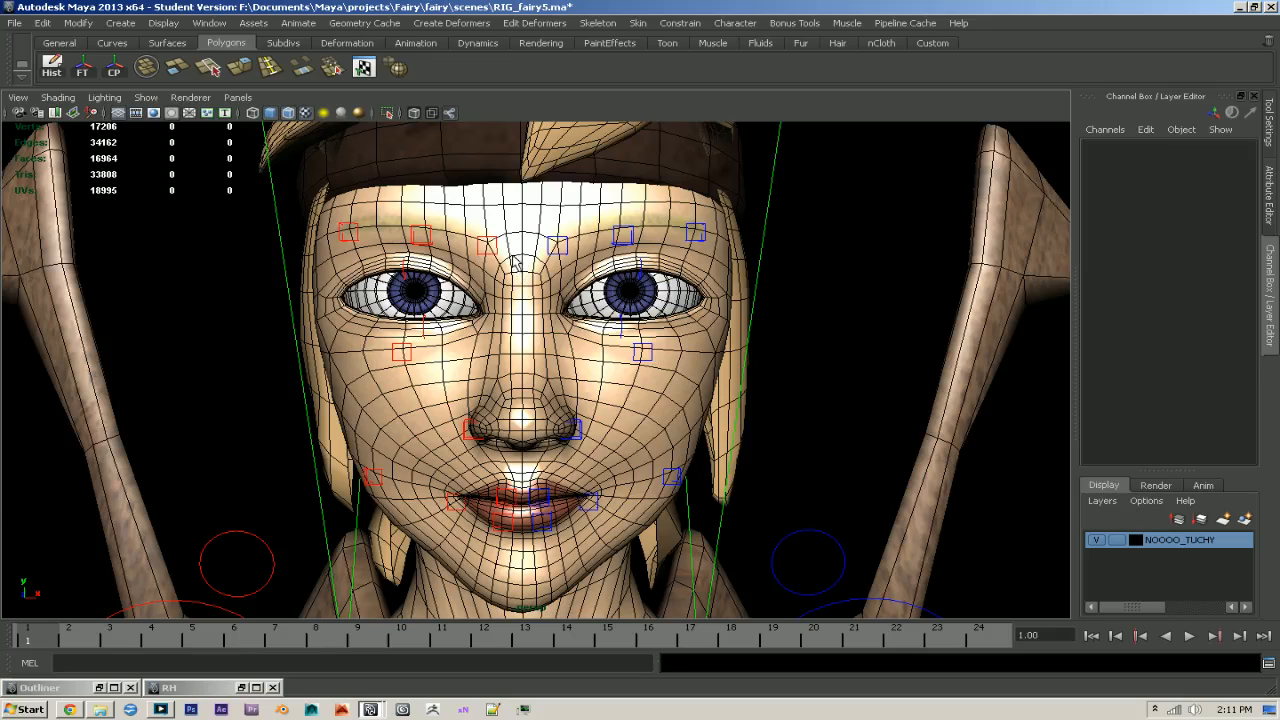
- Test both inner brow controls by pulling them down and together, with R_ctr_brow1 at X 0.144, Y -0.302, and reset their translation to 0
left_click(502, 237)
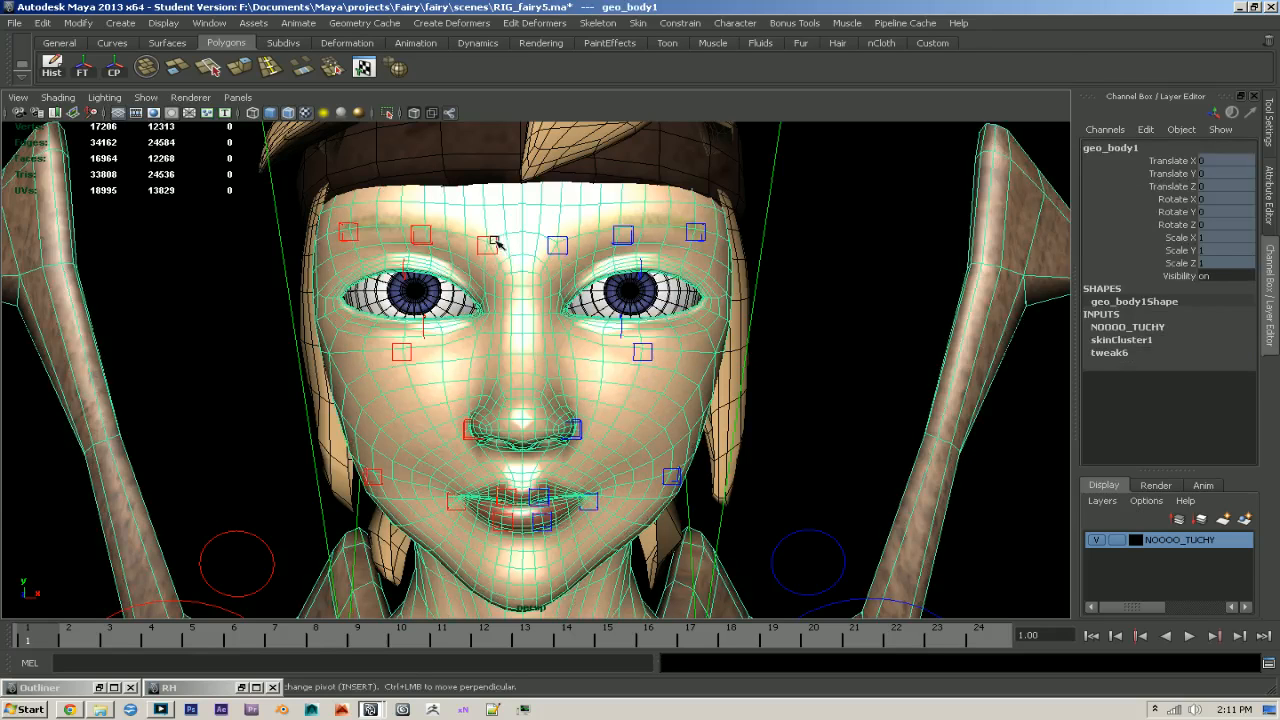
left_click(495, 241)
left_click_drag(485, 226, 489, 282)
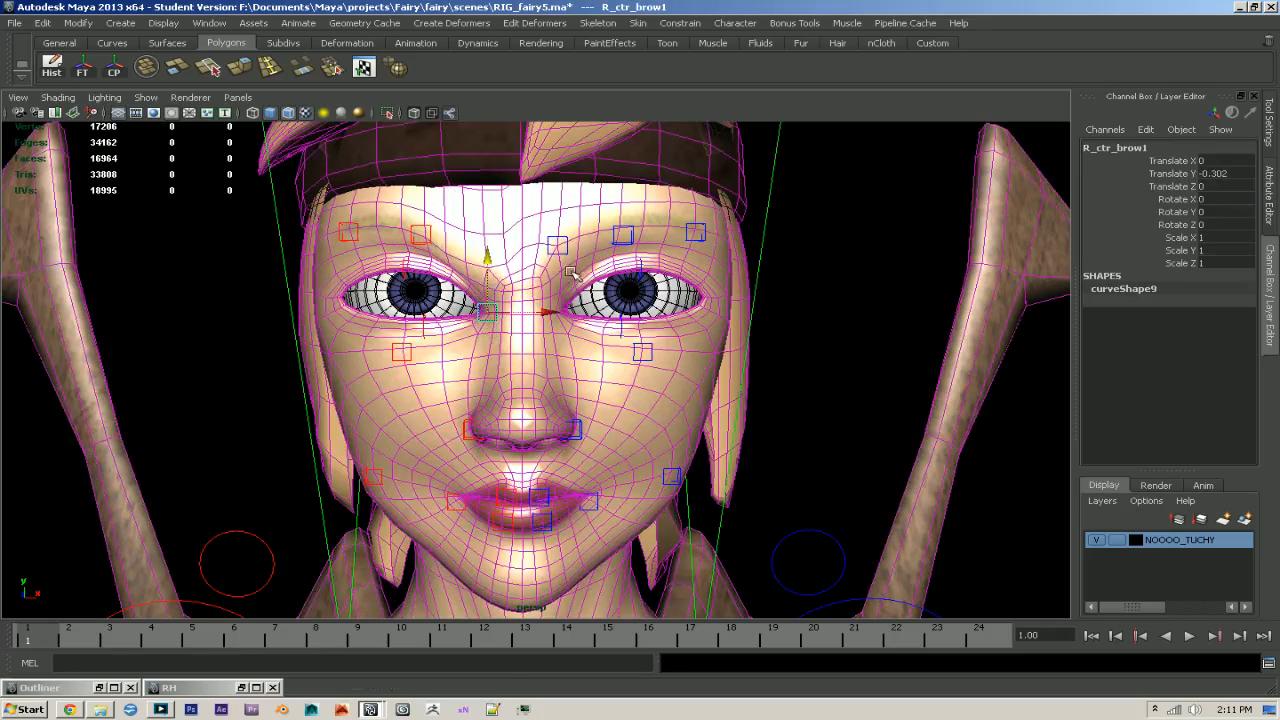
key("w")
left_click_drag(560, 222, 567, 316)
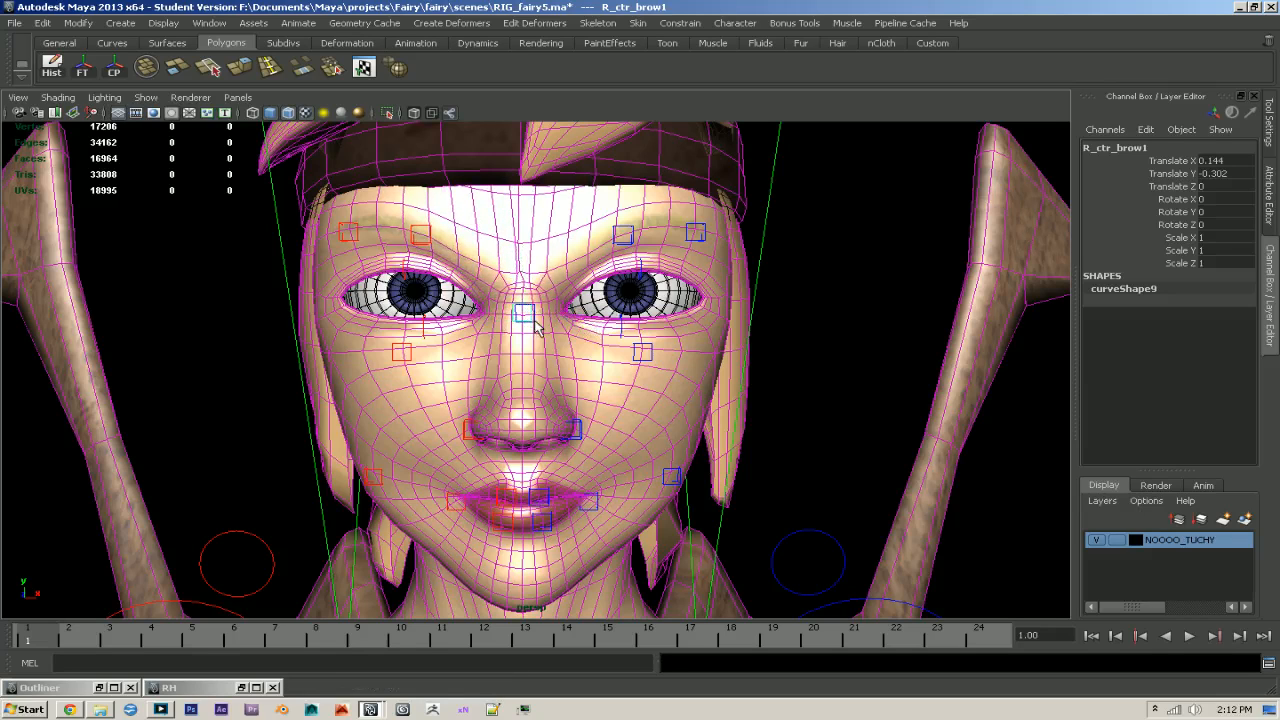
left_click_drag(1228, 170, 1223, 220)
left_click(849, 320)
left_click_drag(849, 320, 614, 290, "alt")
right_click_drag(614, 290, 678, 322, "alt")
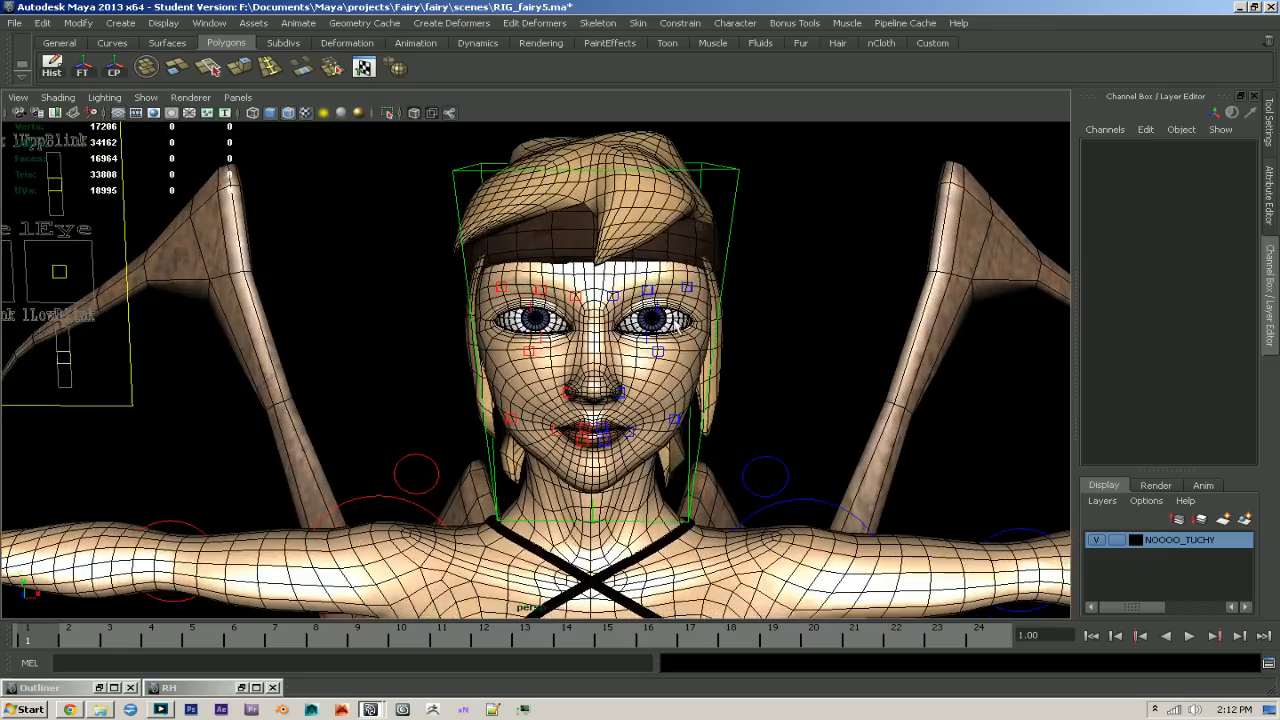
- Turn off the wireframe overlay so the face is displayed in plain smooth shading
left_click(575, 298)
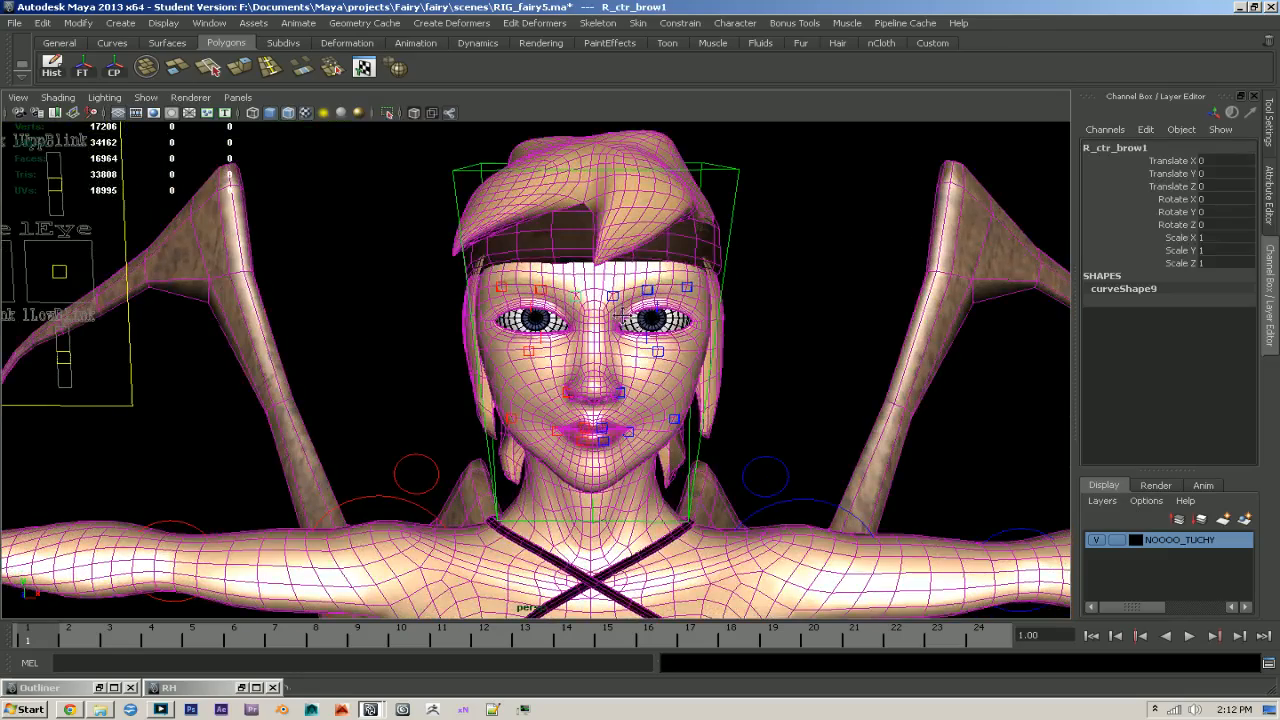
right_click_drag(617, 308, 697, 348, "alt")
left_click_drag(697, 348, 596, 328, "alt")
left_click_drag(552, 278, 712, 305, "alt")
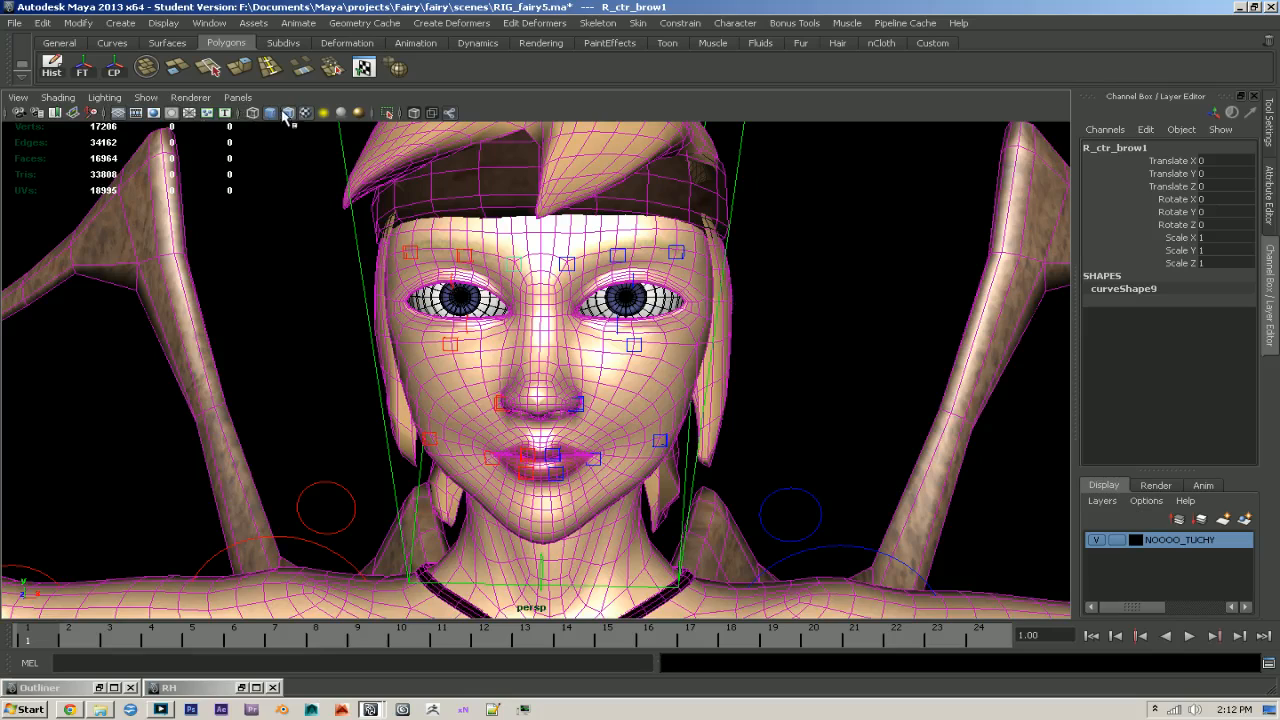
left_click(270, 112)
right_click_drag(410, 220, 450, 240, "alt")
left_click_drag(519, 254, 588, 285, "alt")
right_click_drag(588, 285, 470, 258, "alt")
middle_click_drag(490, 277, 527, 286, "alt")
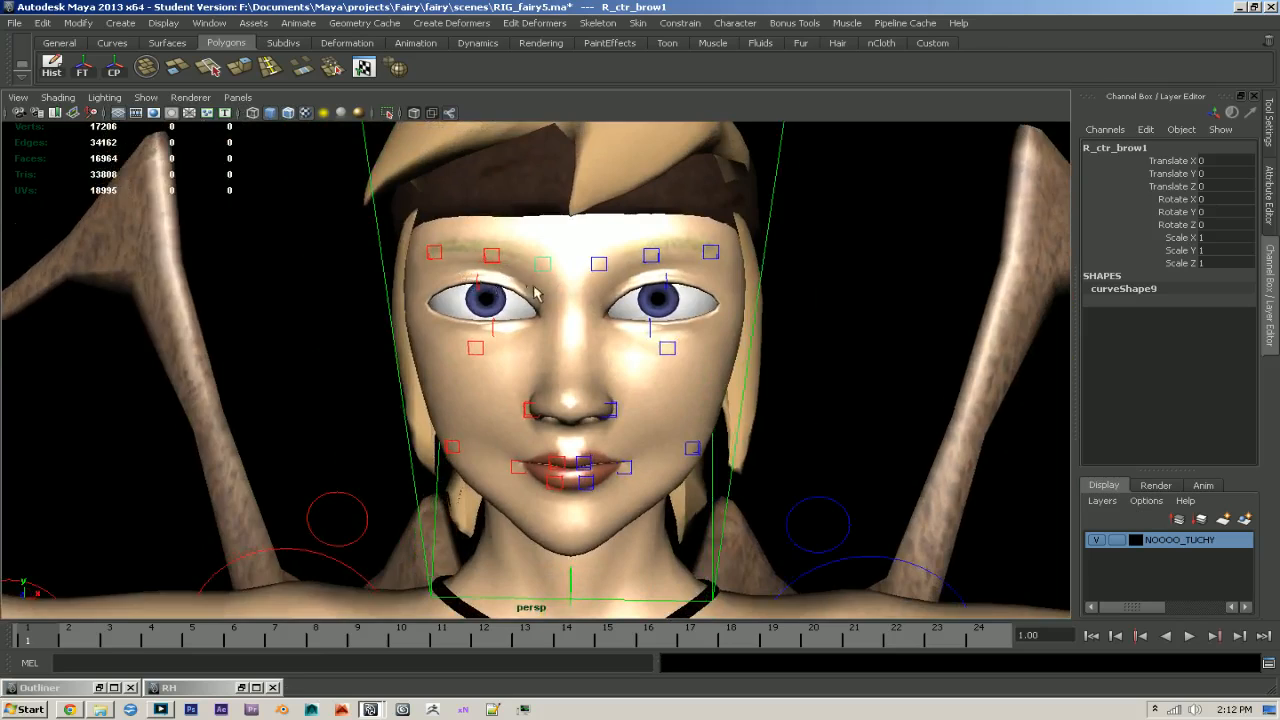
- Shift the rEye and lEye controls on the facial panel so both eyes look toward the character's left
right_click_drag(527, 290, 357, 280, "alt")
left_click_drag(357, 280, 383, 263, "alt")
middle_click_drag(383, 263, 505, 295, "alt")
right_click_drag(490, 295, 409, 289, "alt")
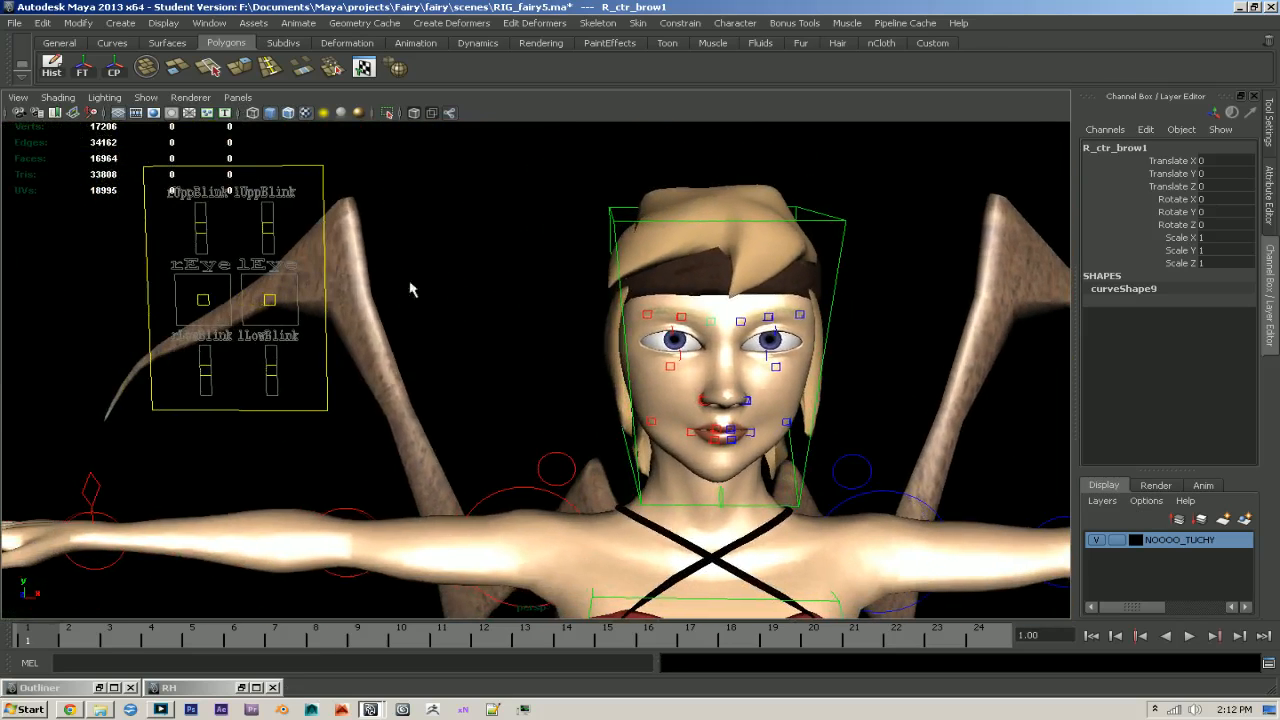
left_click_drag(238, 308, 577, 356, "alt")
left_click(313, 314)
right_click_drag(577, 356, 820, 400, "alt")
middle_click_drag(820, 400, 740, 426, "alt")
- Undo the accidental selection of geo_body1 and set the NOOOO_TUCHY layer to reference
left_click_drag(466, 325, 516, 338, "alt")
left_click(524, 320)
left_click(597, 325, "shift")
left_click_drag(597, 325, 734, 376, "alt")
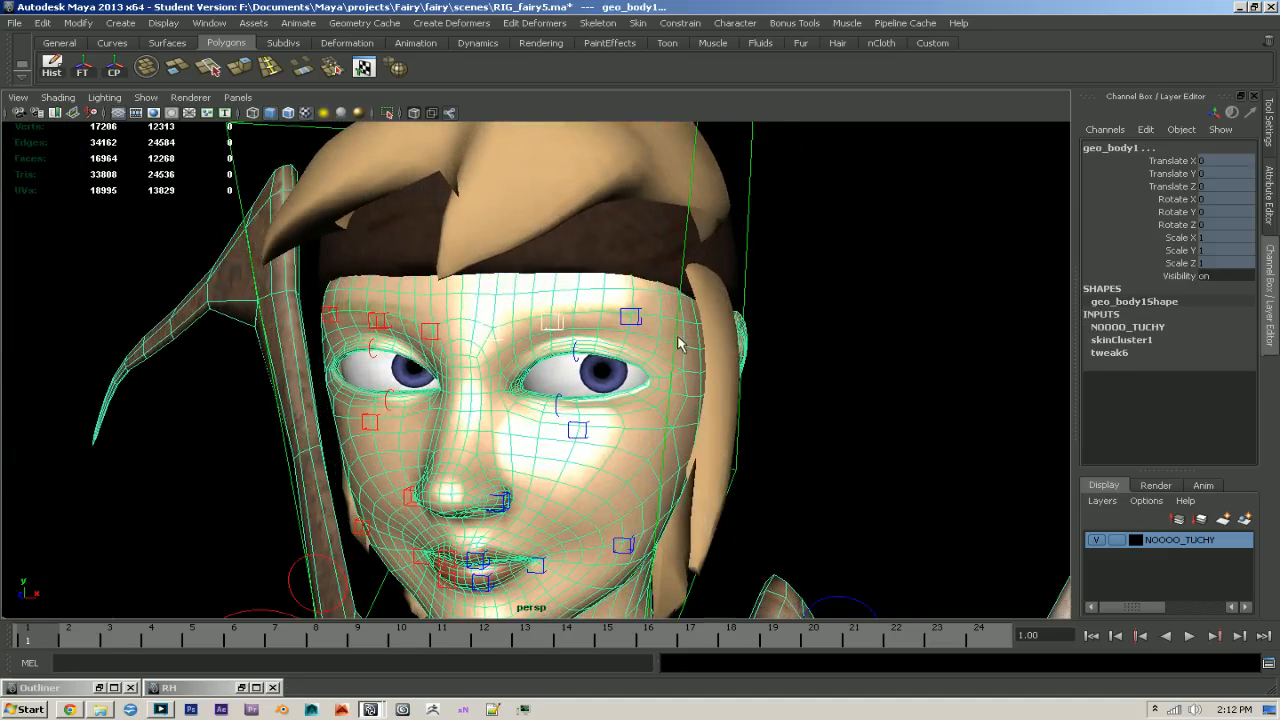
key("ctrl+z")
left_click(1123, 540)
left_click(1123, 540)
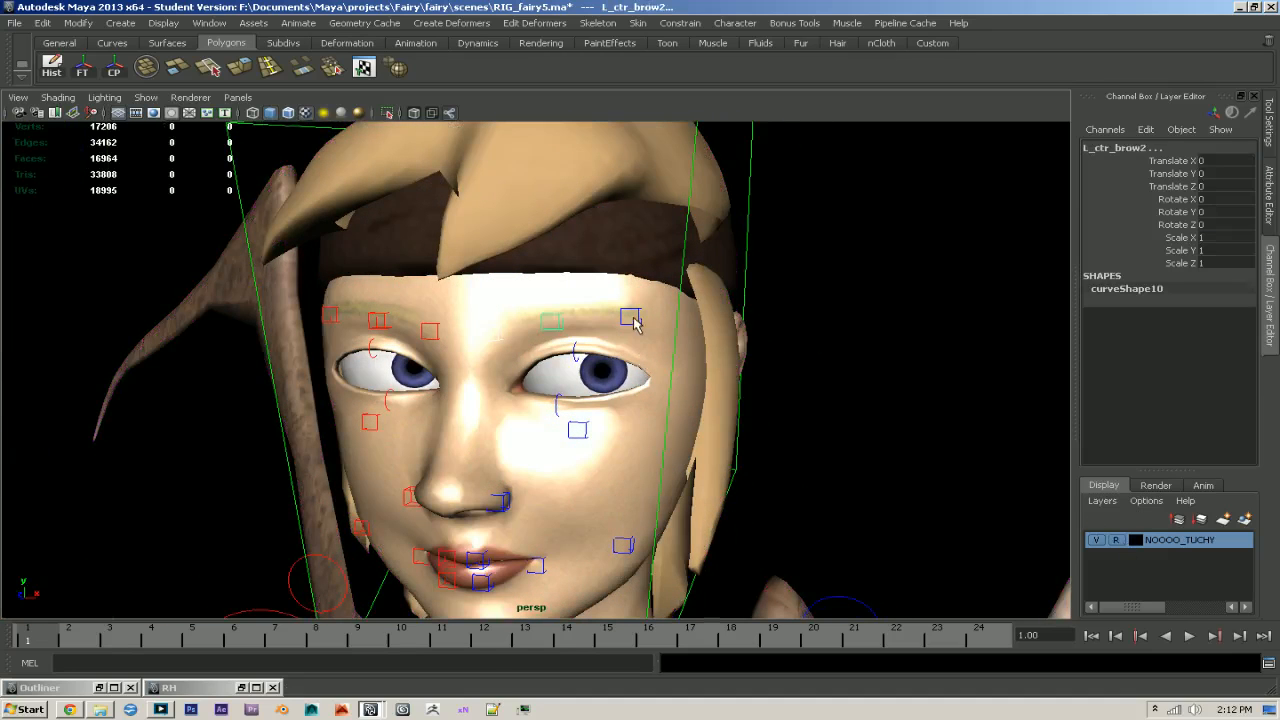
- Move the left eyebrow controls upward to raise the left brow above the right one
left_click_drag(637, 336, 575, 308, "alt")
key("w")
left_click_drag(670, 305, 597, 305)
left_click(696, 293)
key("w")
key("q")
left_click(536, 297)
left_click(526, 303)
key("w")
left_click_drag(519, 282, 420, 282)
- Move L_ctr_cornerMouth1 up and outward to start lifting the left corner of the mouth
left_click(510, 314)
right_click_drag(519, 307, 533, 405, "alt")
middle_click_drag(533, 405, 527, 326, "alt")
left_click(551, 441)
middle_click_drag(552, 442, 556, 410, "alt")
right_click_drag(556, 410, 626, 434, "alt")
left_click_drag(626, 434, 575, 400, "alt")
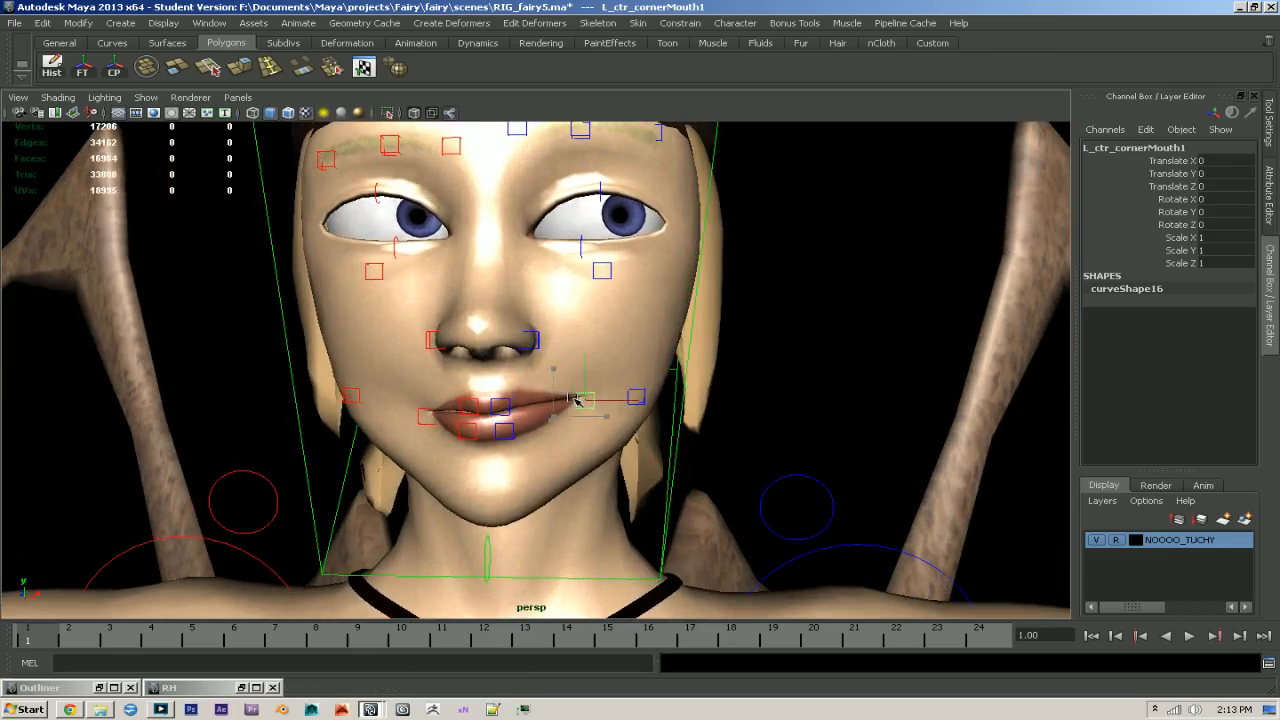
- Move the left upper and lower lip controls together to about Translate X 0.063, Y 0.012, and check the right mouth controls
left_click(503, 412)
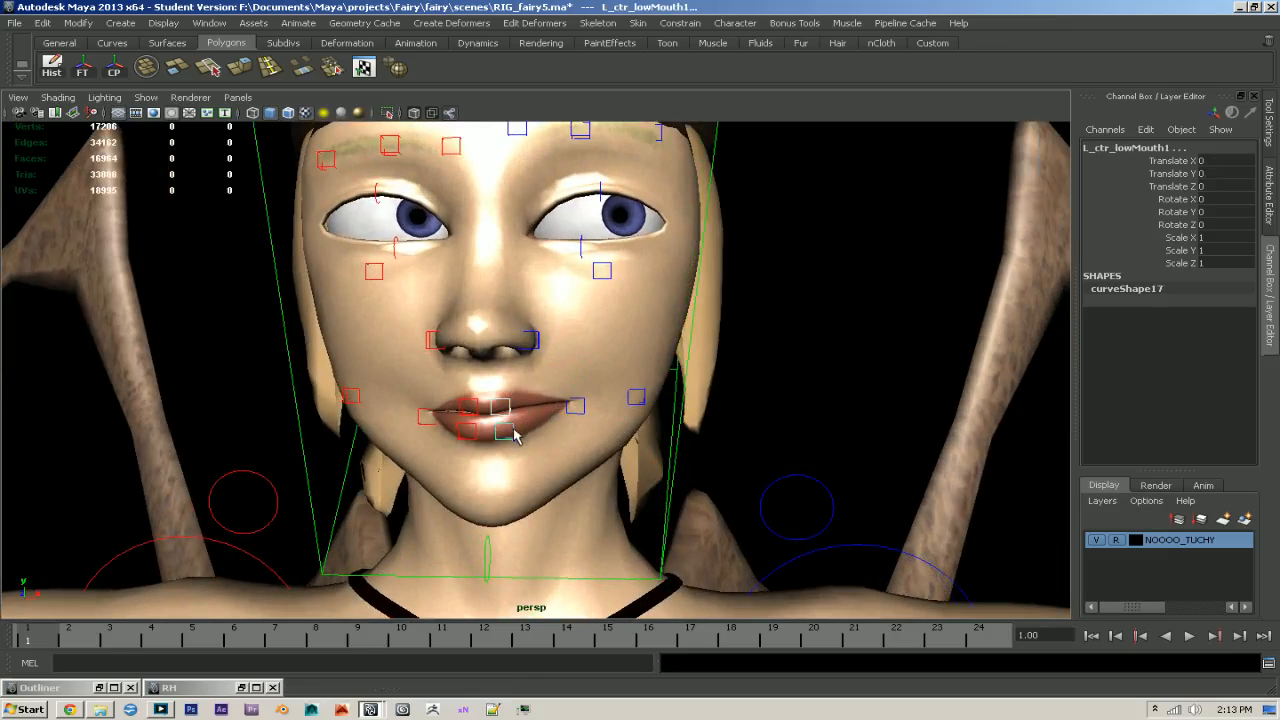
left_click_drag(512, 432, 523, 425)
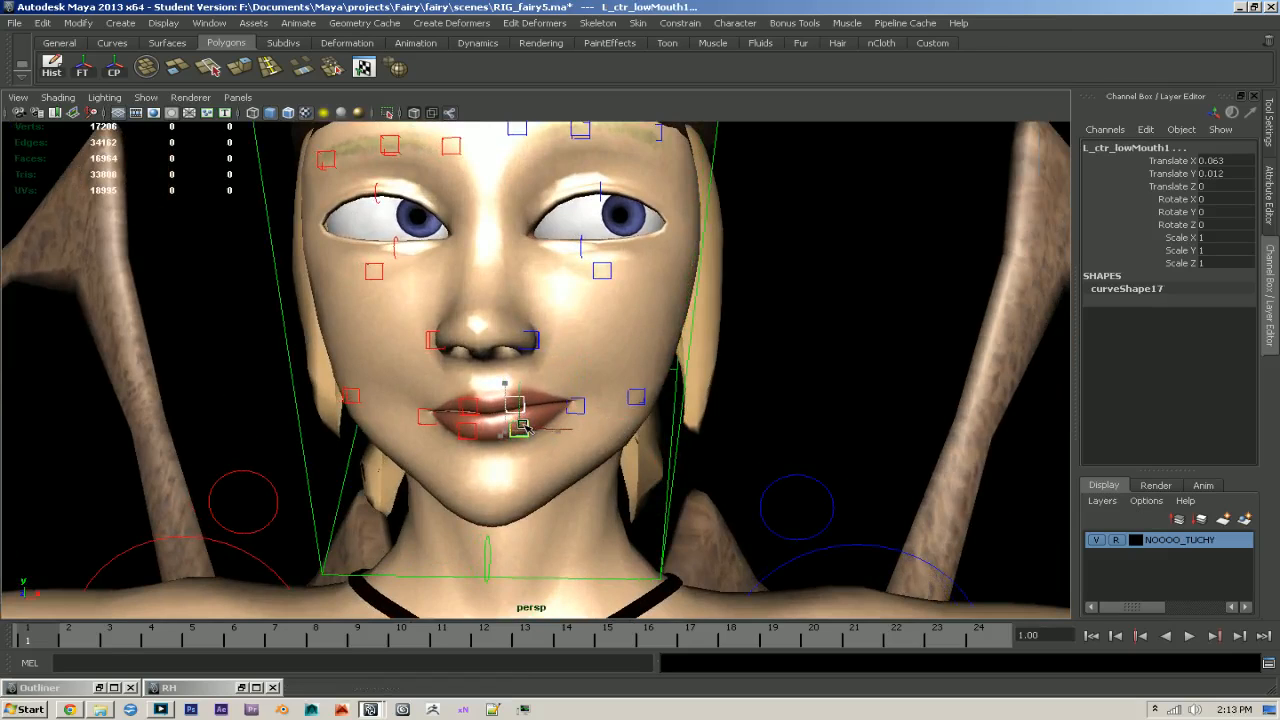
left_click(428, 417)
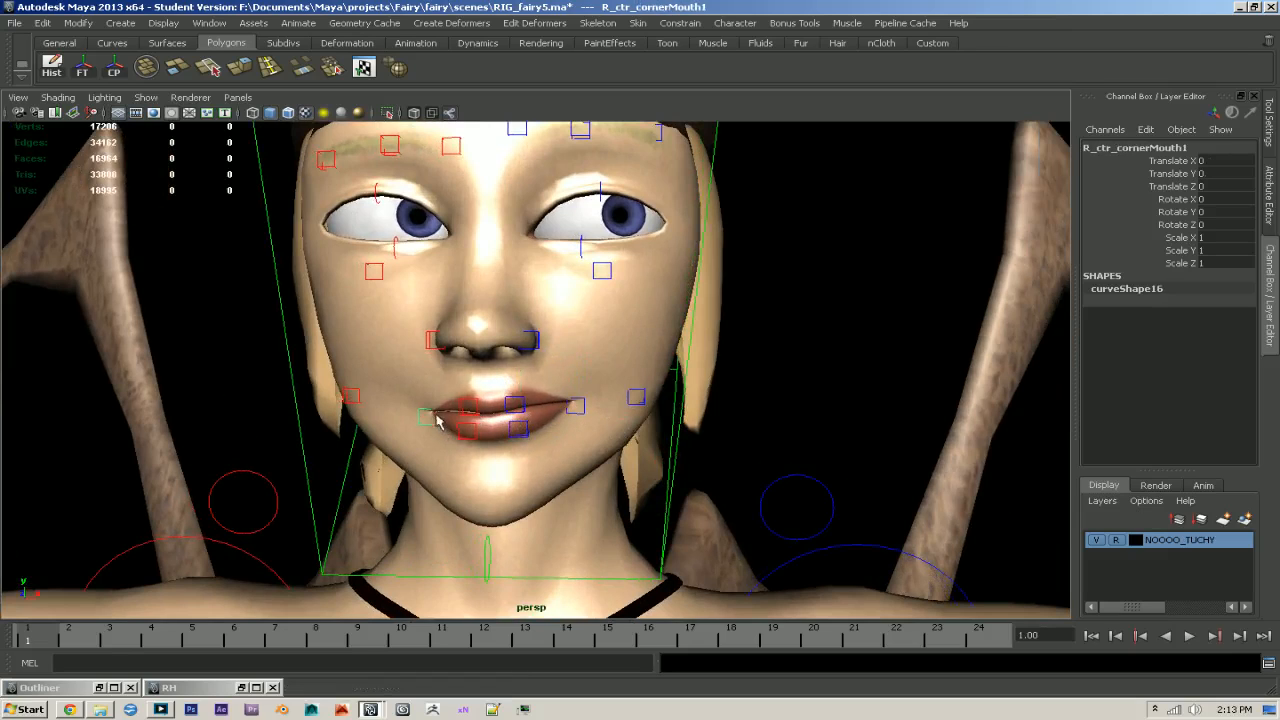
left_click(476, 412, "shift")
left_click(473, 430, "shift")
left_click(525, 430, "shift")
left_click(521, 411, "shift")
- Pull L_ctr_cornerMouth1 up, outward and back to about Translate X 0.102, Y 0.103, Z -0.079
left_click(573, 408, "shift")
key("w")
left_click_drag(578, 390, 577, 382)
left_click_drag(577, 382, 463, 403, "alt")
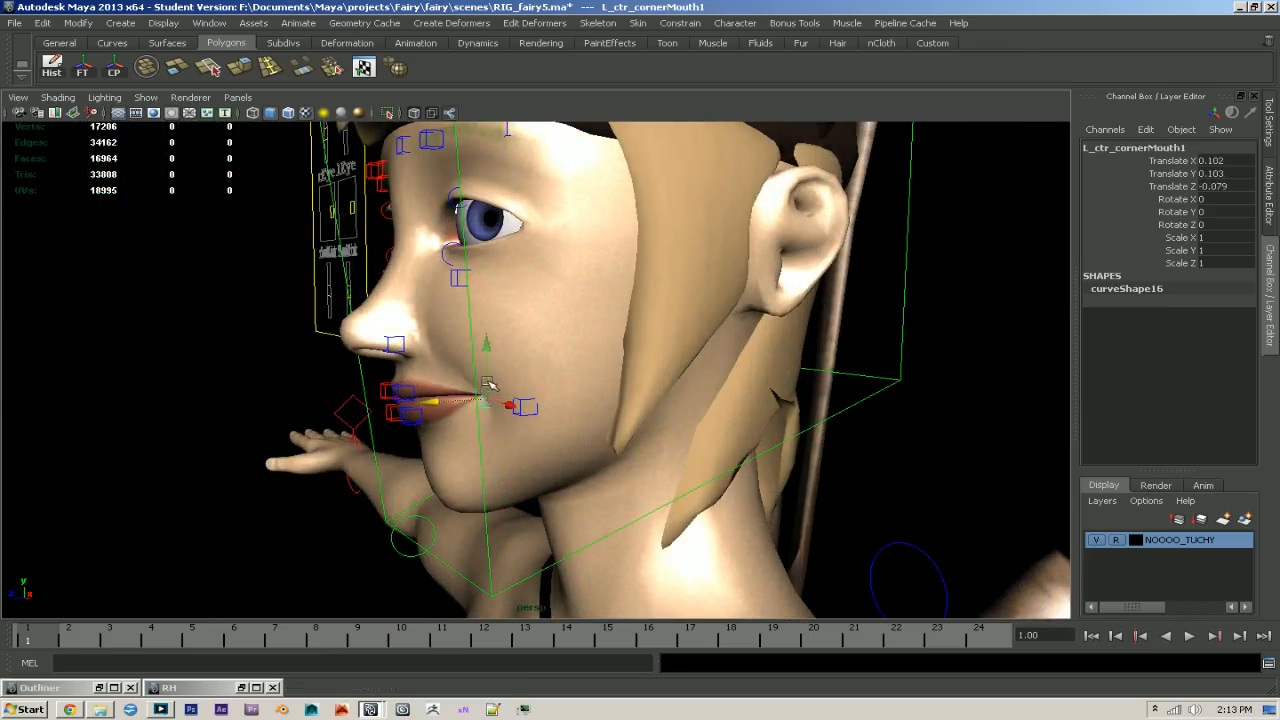
left_click_drag(486, 380, 622, 374)
- Adjust the left upper and lower lip controls to follow the raised corner, at about Translate X 0.071, Y 0.037, Z 0.025
key("q")
left_click(534, 401)
left_click(538, 418, "shift")
key("w")
left_click_drag(536, 385, 532, 392)
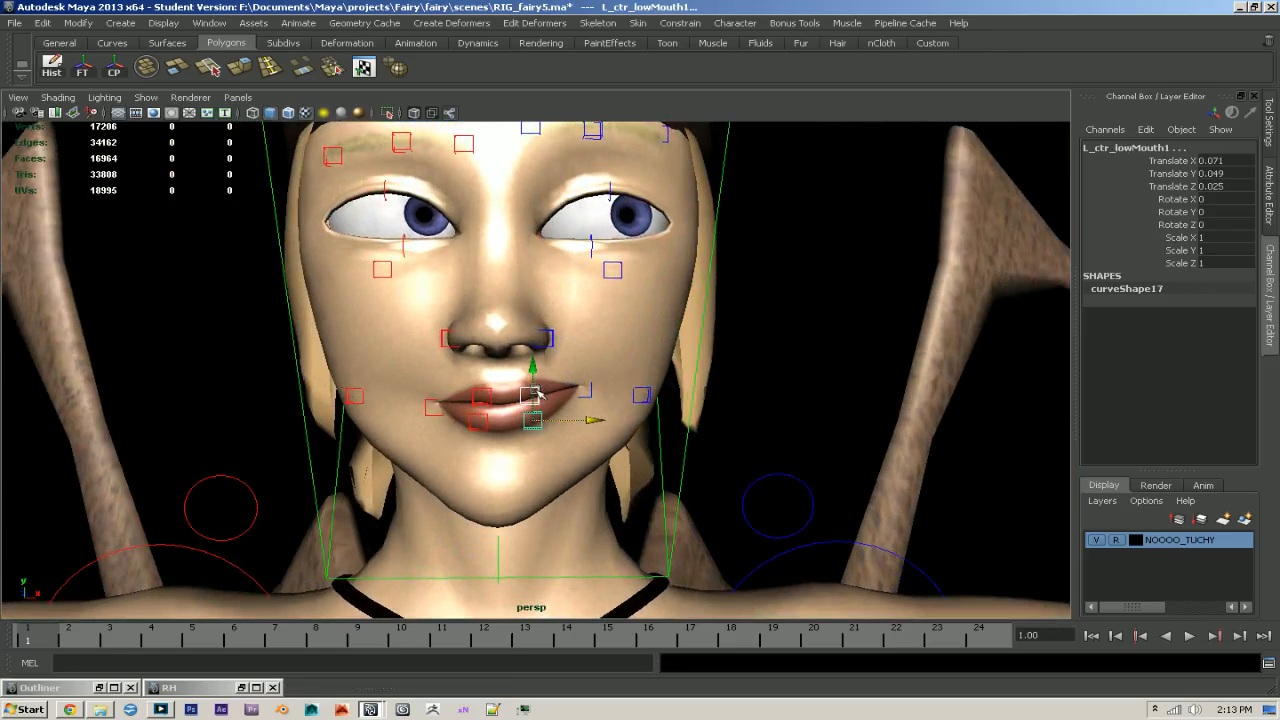
left_click_drag(534, 395, 536, 398)
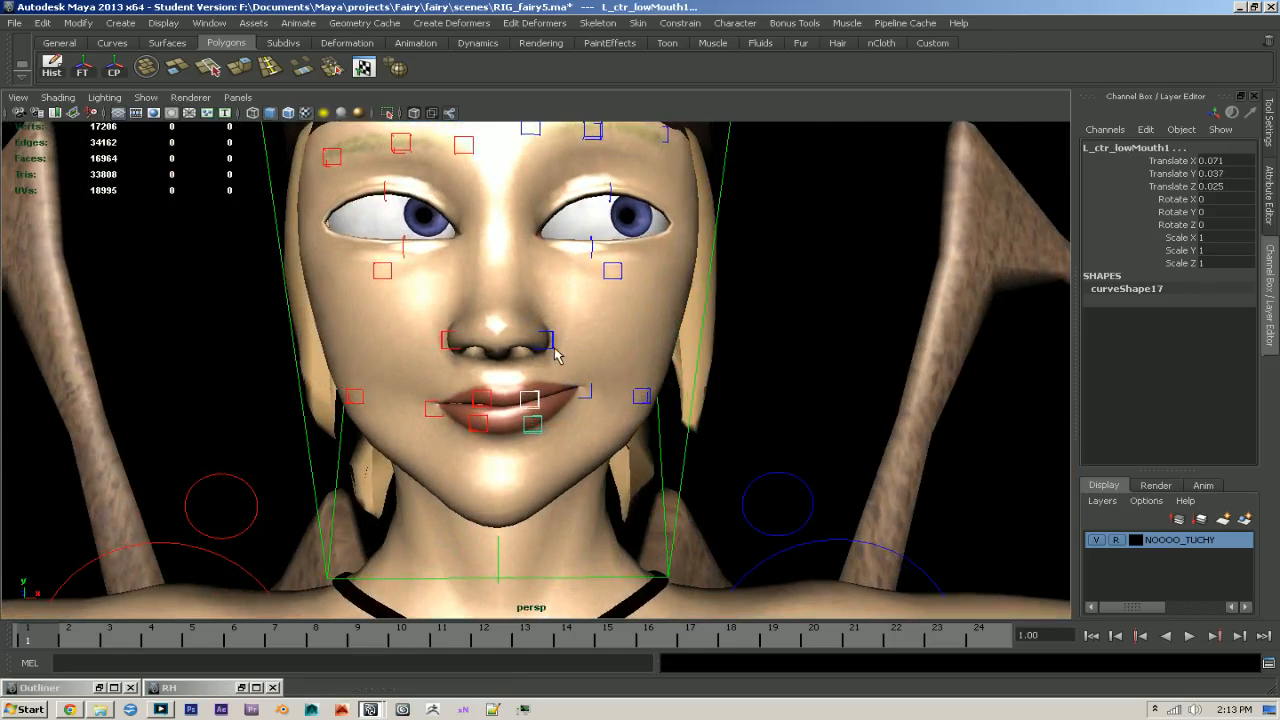
- Move the left nostril control L_ctr_nostril1 up and slightly forward to about Translate Y 0.049, Z 0.013
left_click(549, 344)
mouse_move(549, 344)
left_mouse_down("alt")
mouse_move(516, 312)
mouse_move(588, 330)
mouse_move(377, 335)
mouse_move(535, 331)
left_mouse_up("alt")
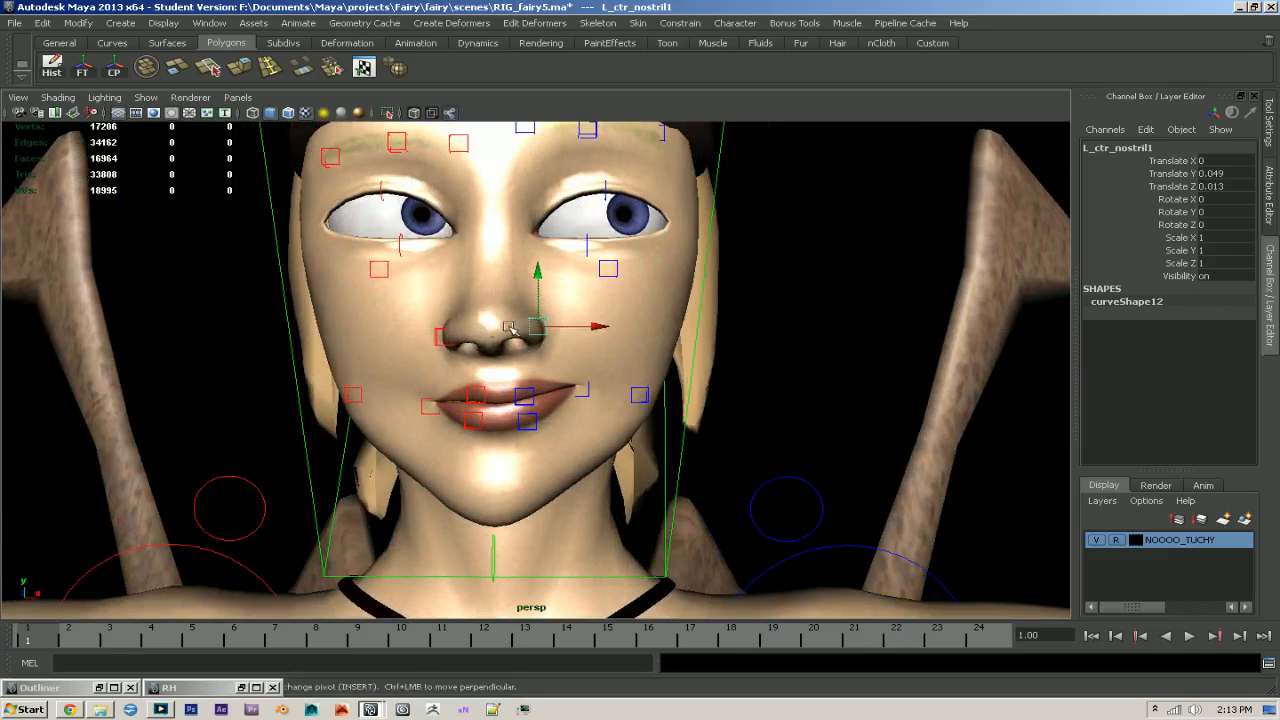
left_click(443, 336)
left_click_drag(556, 348, 422, 330, "alt")
- Raise the cheekbone controls beneath the eyes slightly, including R_ctr_cheekBone1, to support the smile
left_click(594, 311)
middle_click_drag(422, 330, 475, 378, "alt")
right_click_drag(475, 378, 715, 450, "alt")
mouse_move(476, 309)
left_mouse_down()
mouse_move(437, 315)
mouse_move(462, 289)
left_mouse_up()
left_click_drag(462, 289, 597, 346, "alt")
left_click(365, 333)
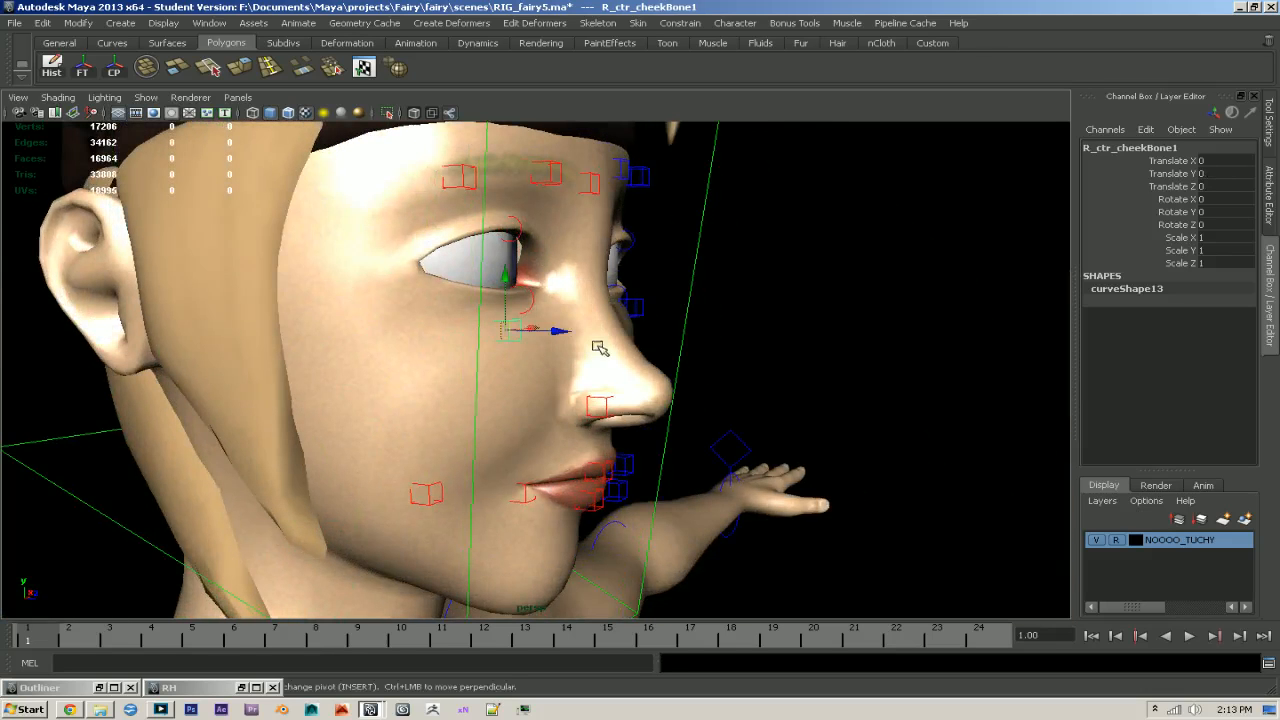
left_click_drag(521, 302, 521, 300)
left_click_drag(715, 325, 508, 345, "alt")
- Lift the left cheek control beside the raised mouth corner
key("q")
left_click(650, 450)
key("w")
left_click_drag(646, 424, 687, 441)
- Adjust the right and left lower blink sliders together to about Translate Y 0.489
right_click_drag(688, 441, 350, 396, "alt")
middle_click_drag(350, 396, 378, 403, "alt")
key("q")
left_click_drag(62, 374, 132, 351)
key("w")
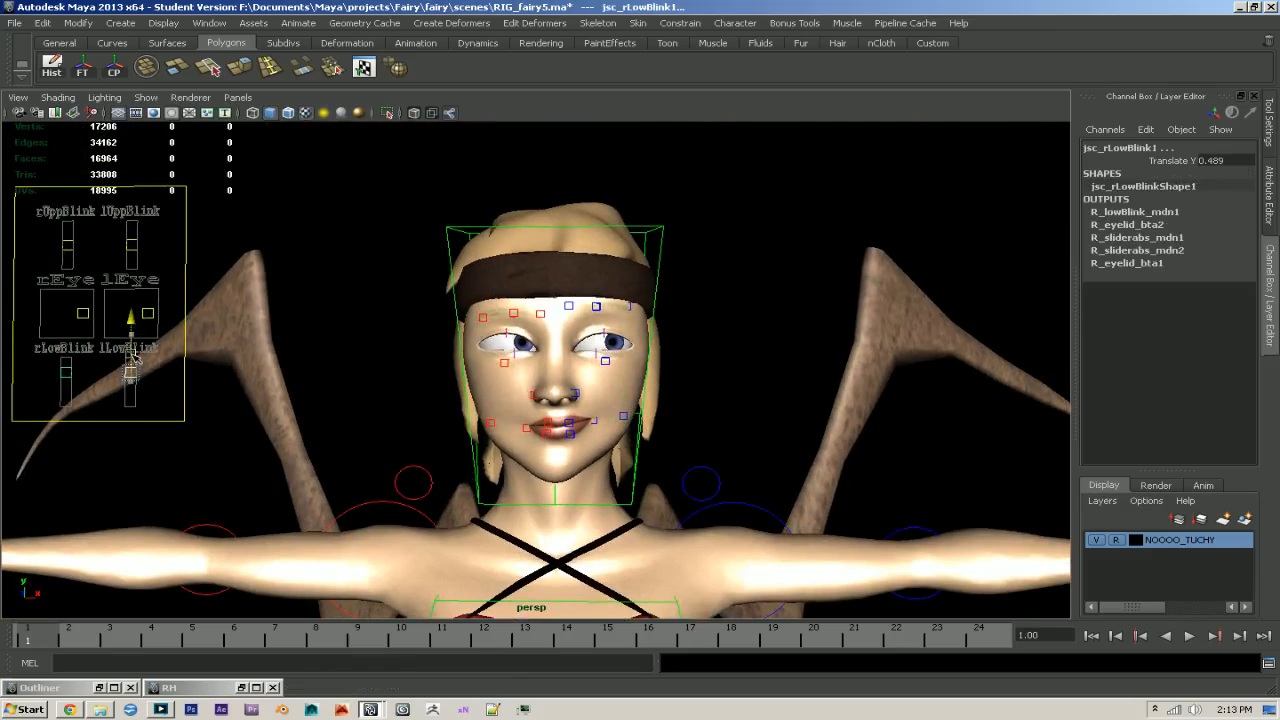
- Move the right mouth corner outward to about Translate X -0.055 and the right upper and lower lip controls to about X -0.022
right_click_drag(335, 410, 540, 455, "alt")
left_click_drag(540, 455, 566, 459, "alt")
right_click_drag(566, 459, 730, 466, "alt")
left_click(497, 489)
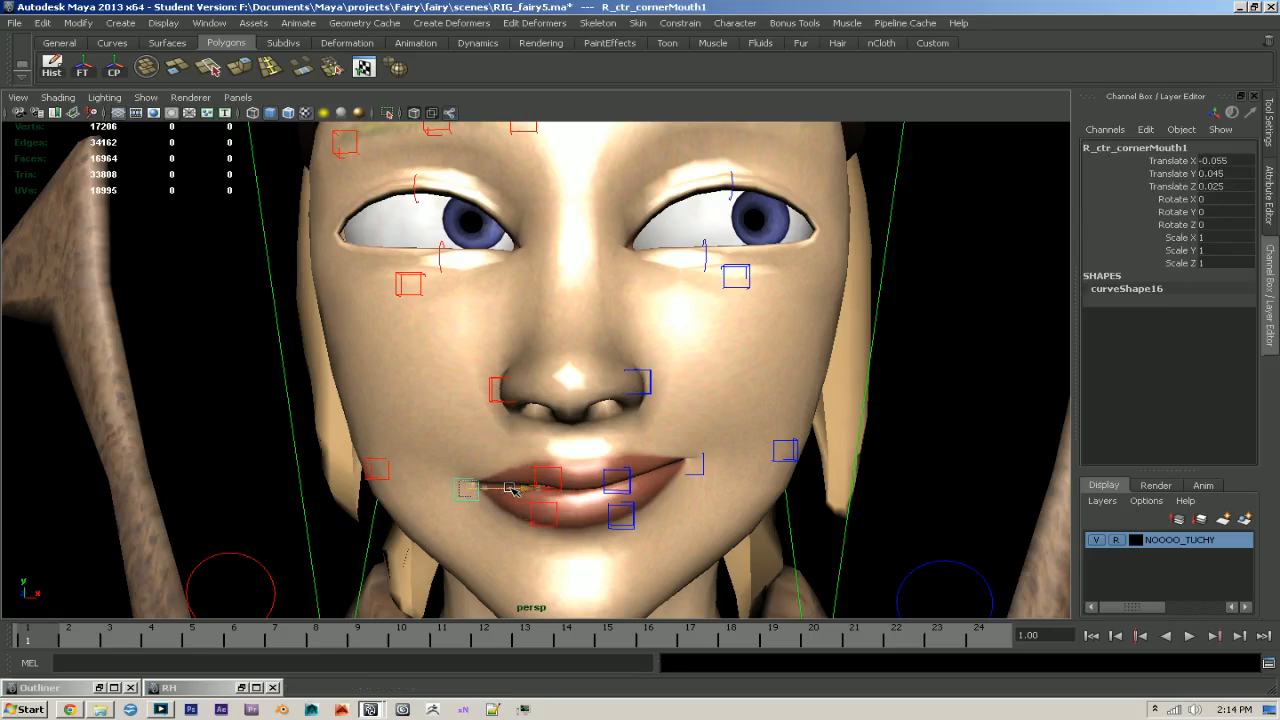
left_click(560, 488)
left_click(558, 515, "shift")
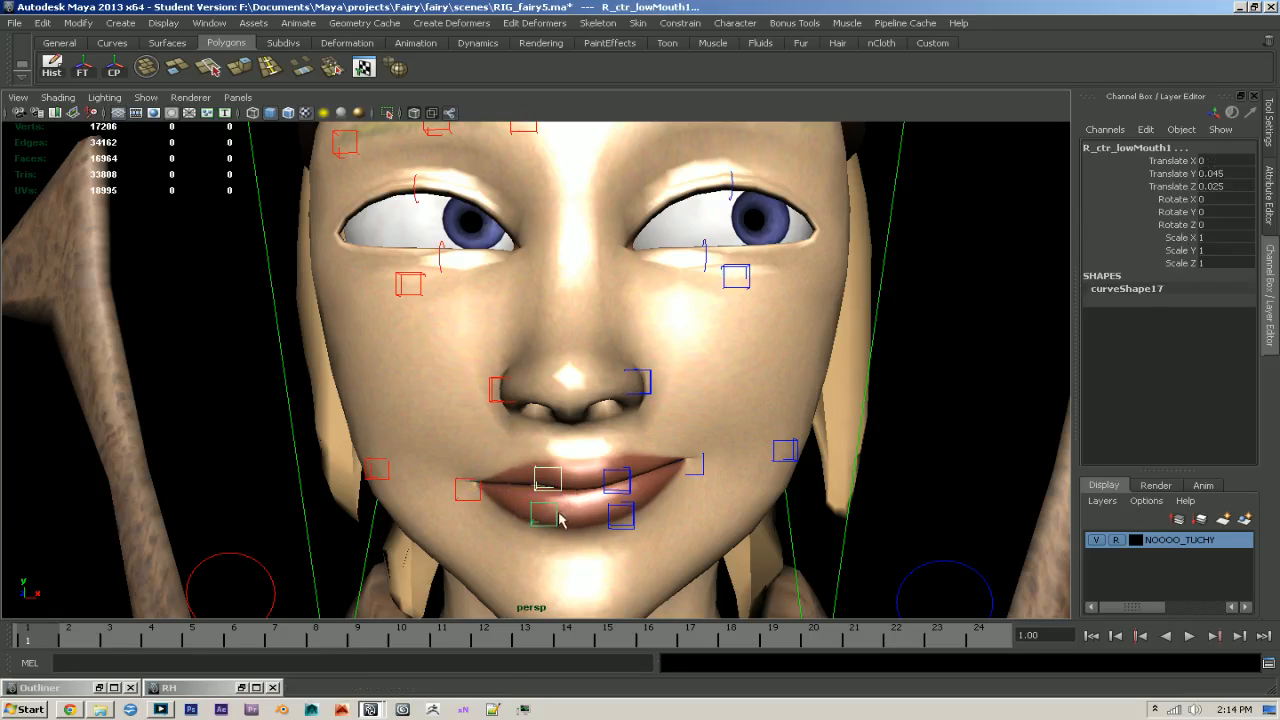
mouse_move(595, 513)
left_mouse_down()
mouse_move(575, 511)
mouse_move(586, 512)
left_mouse_up()
- Open the mouth by rotating ctr_jaw1 to about Rotate Z -13.295
right_click_drag(589, 508, 536, 536, "alt")
middle_click_drag(536, 536, 543, 441, "alt")
left_click(562, 474)
key("e")
mouse_move(568, 327)
left_mouse_down()
mouse_move(570, 350)
mouse_move(564, 341)
left_mouse_up()
right_click_drag(548, 397, 616, 422, "alt")
left_click_drag(616, 422, 605, 481, "alt")
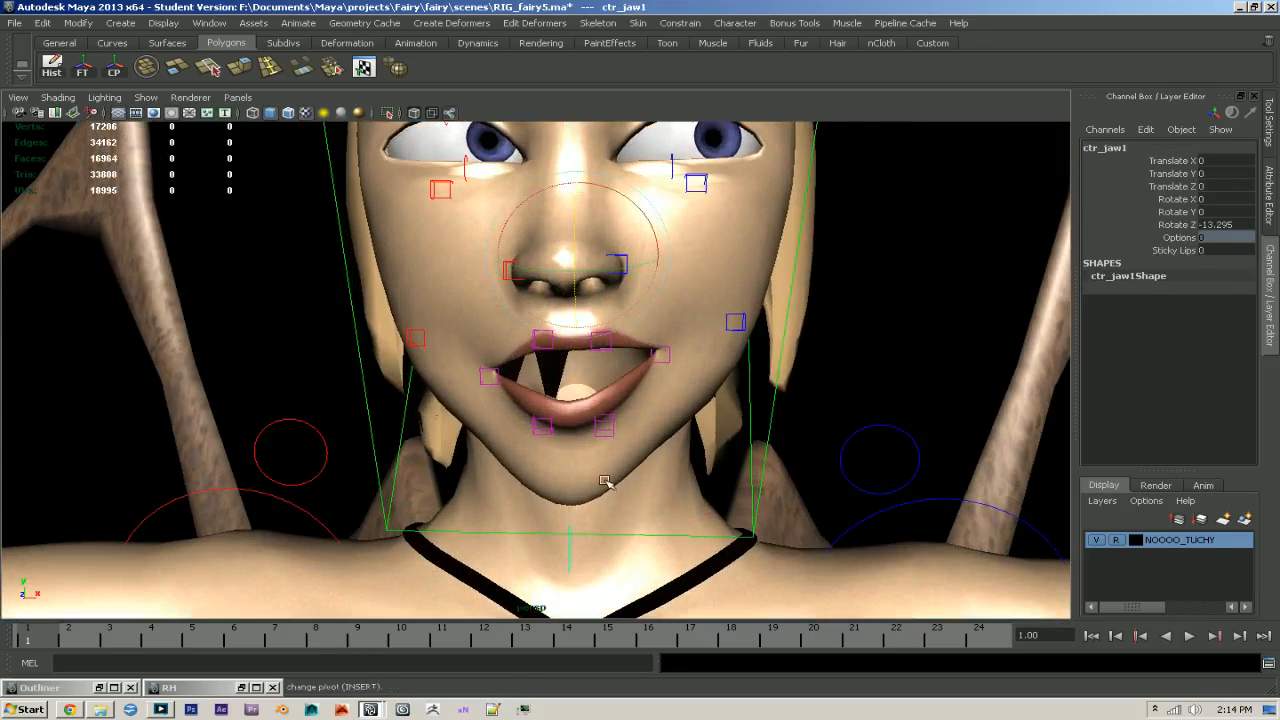
- Make the NOOOO_TUCHY layer selectable, select the body mesh and examine the stretched polygons inside the mouth
left_click(605, 481)
scroll(562, 404, "up", 2)
scroll(560, 377, "up", 2)
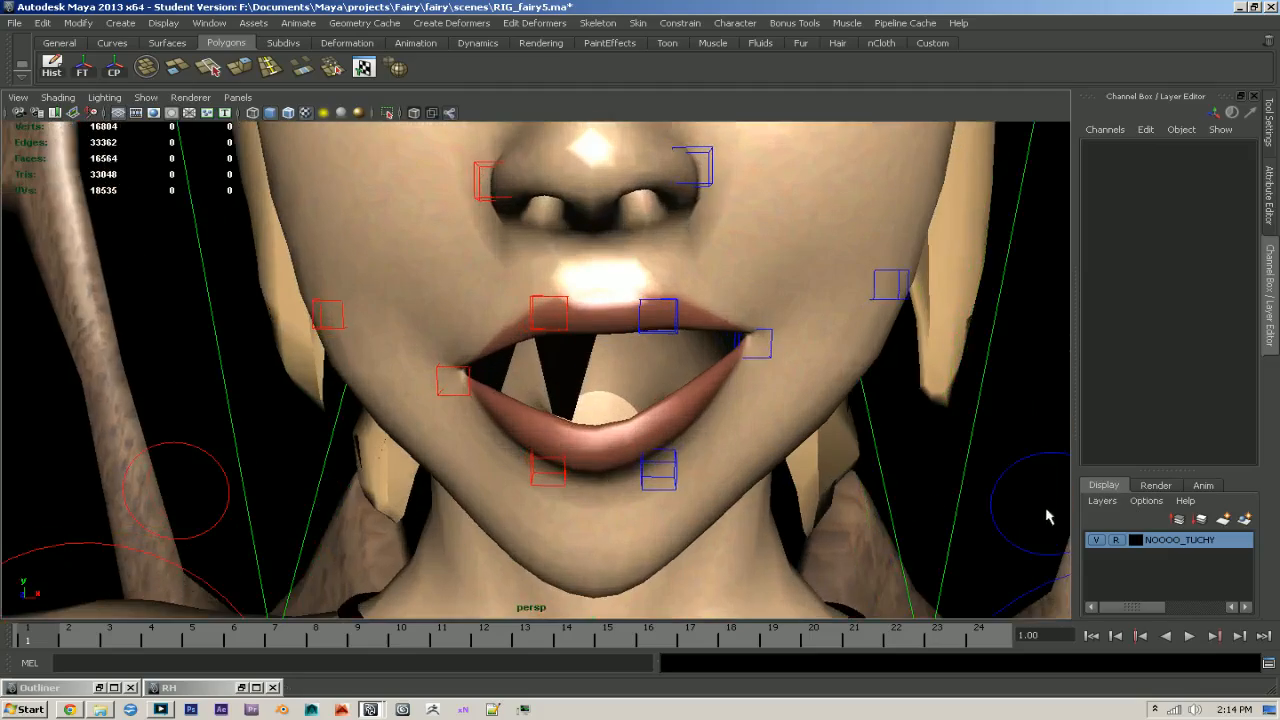
left_click(757, 485)
scroll(700, 475, "up", 4)
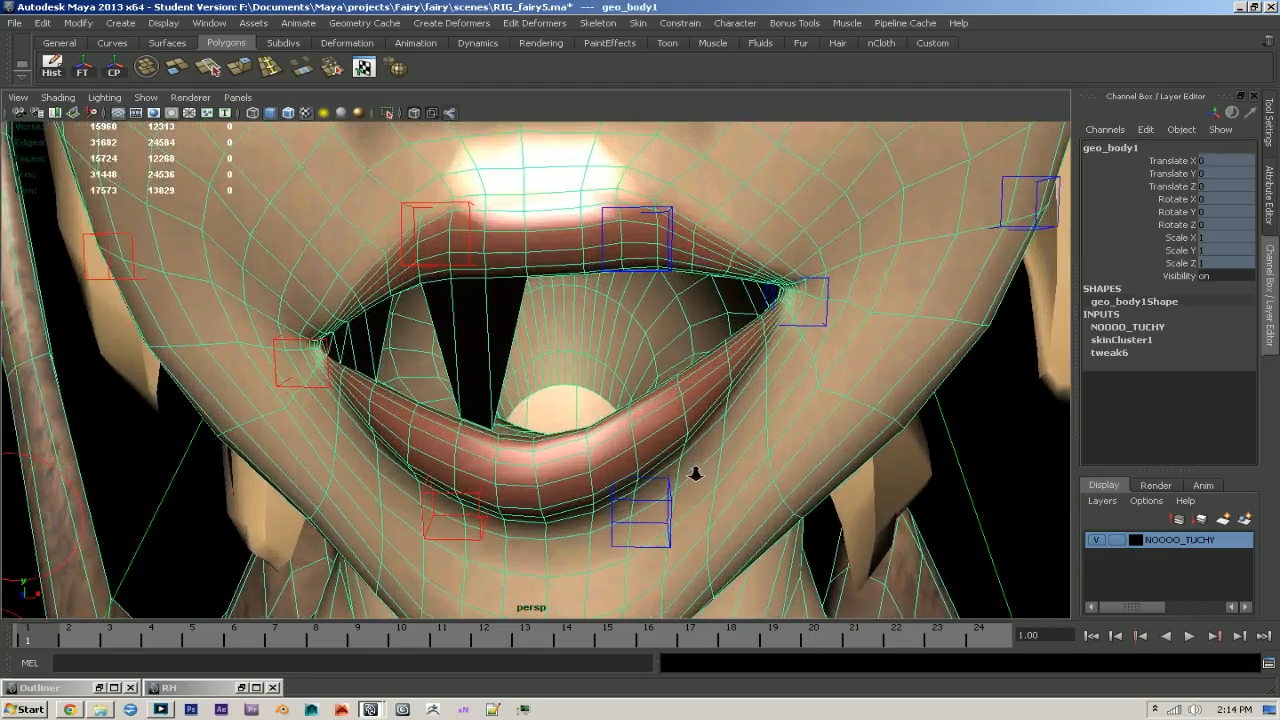
scroll(715, 479, "up", 2)
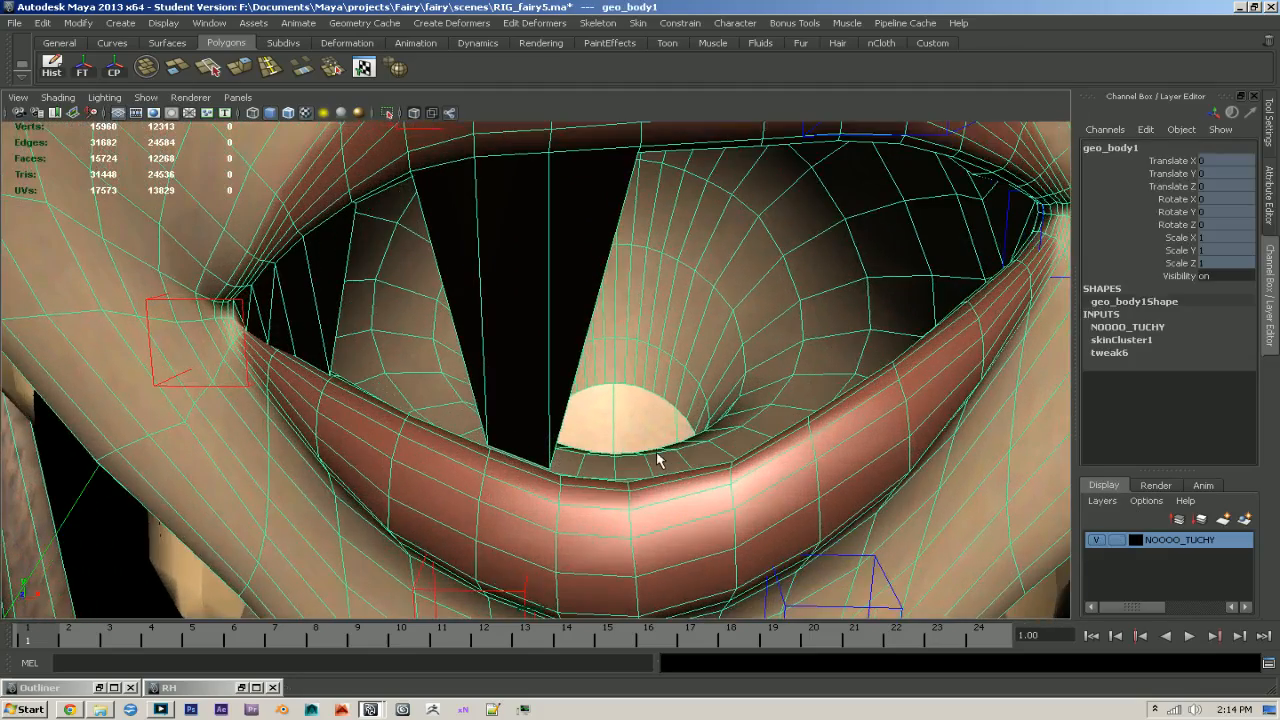
scroll(656, 455, "down", 5)
scroll(521, 434, "up", 2)
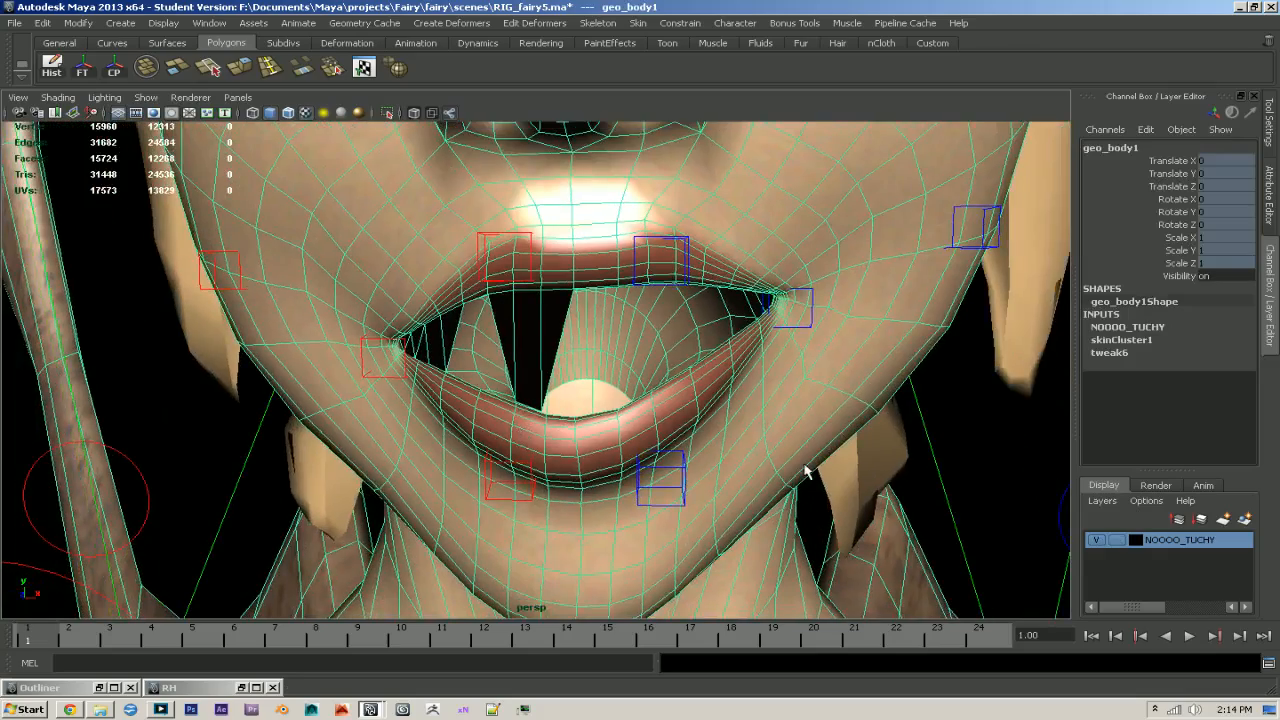
scroll(432, 400, "down", 4)
scroll(655, 447, "up", 4)
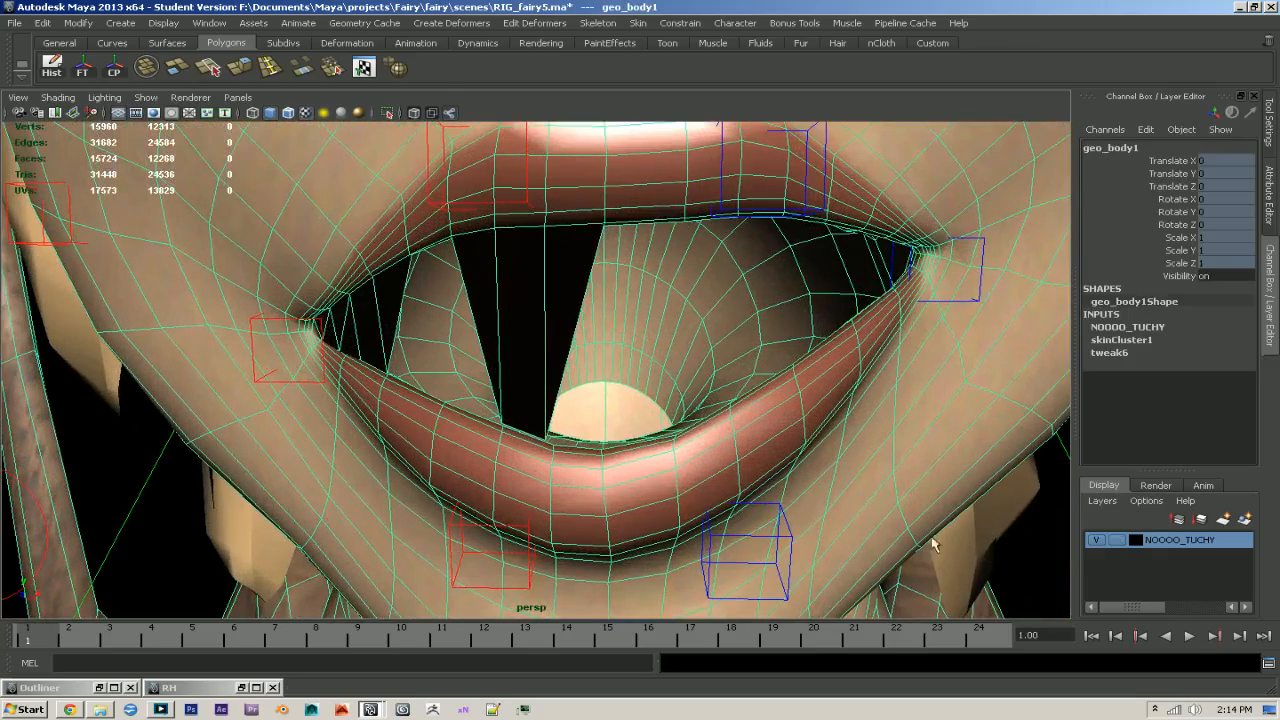
- Select the stretched edges along the right inner side of the lower lip and convert the selection to vertices
key("F10")
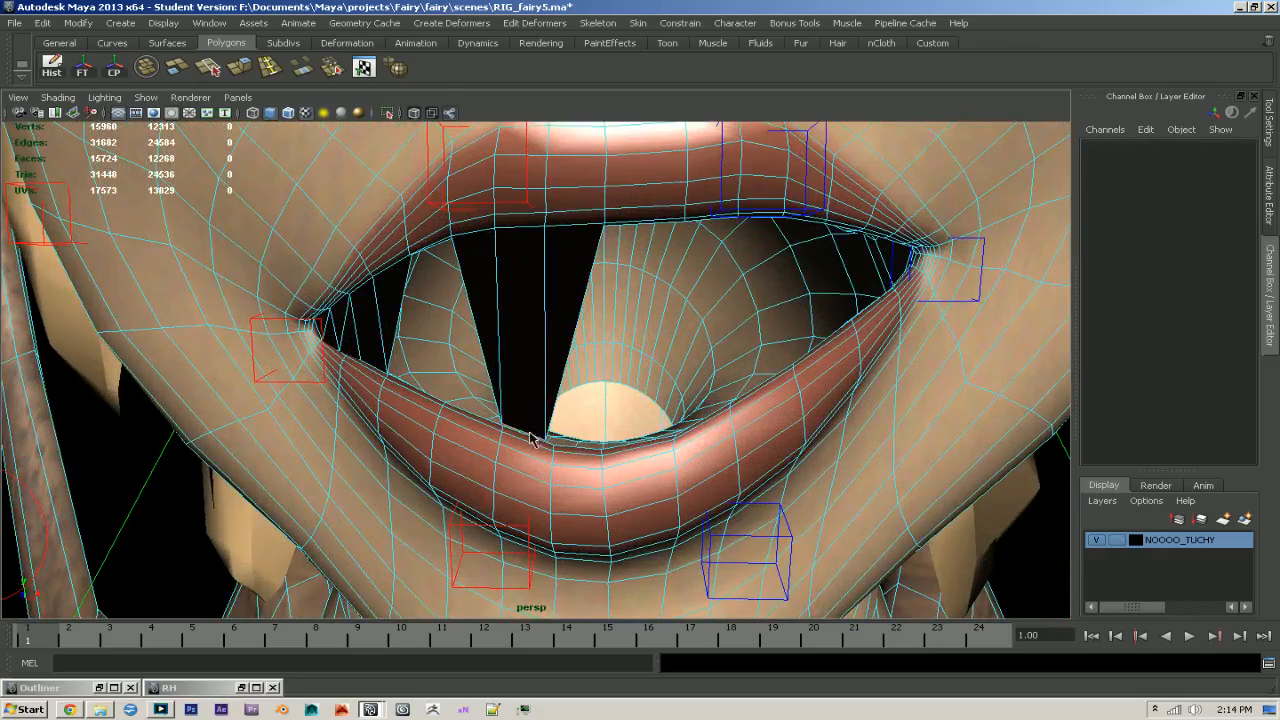
left_click(550, 449)
left_click(530, 440)
middle_click_drag(485, 436, 580, 463, "alt")
right_click_drag(580, 463, 855, 540, "alt")
key("4")
middle_click_drag(460, 440, 495, 455, "alt")
right_click_drag(495, 455, 551, 471, "alt")
key("5")
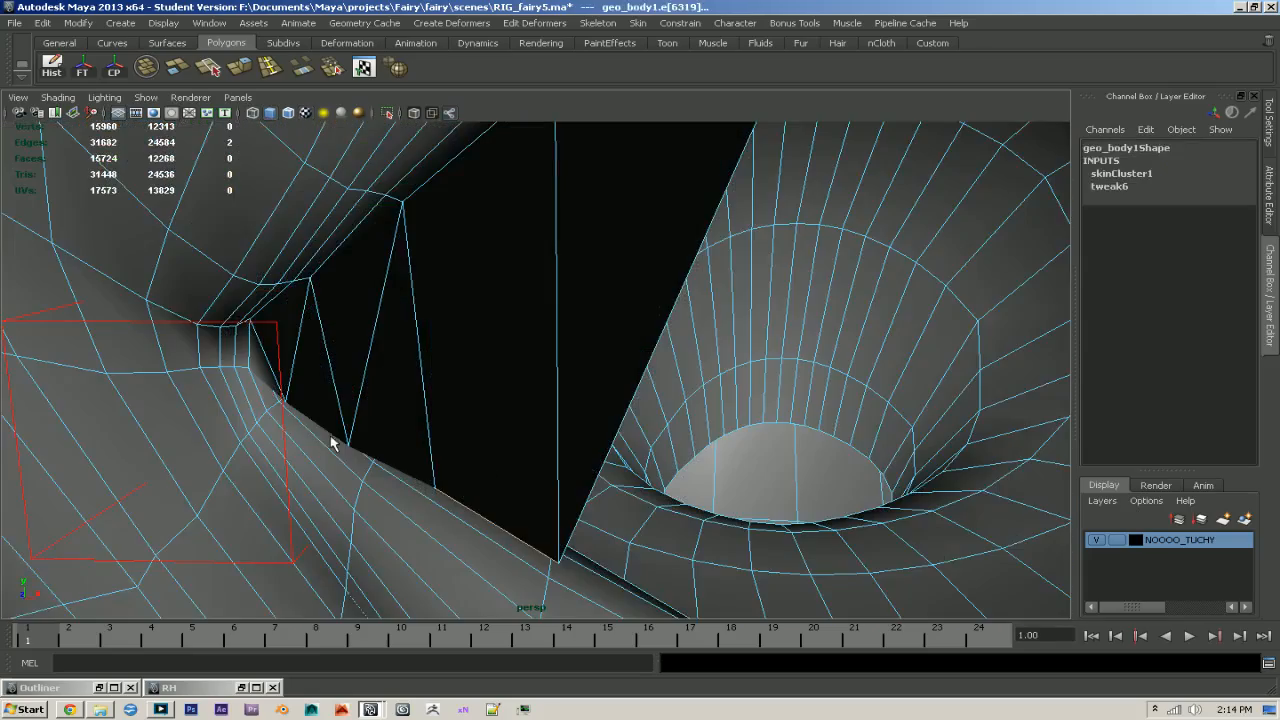
key("4")
key("5")
key("4")
key("5")
left_click_drag(440, 486, 609, 466, "alt")
key("ctrl+F9")
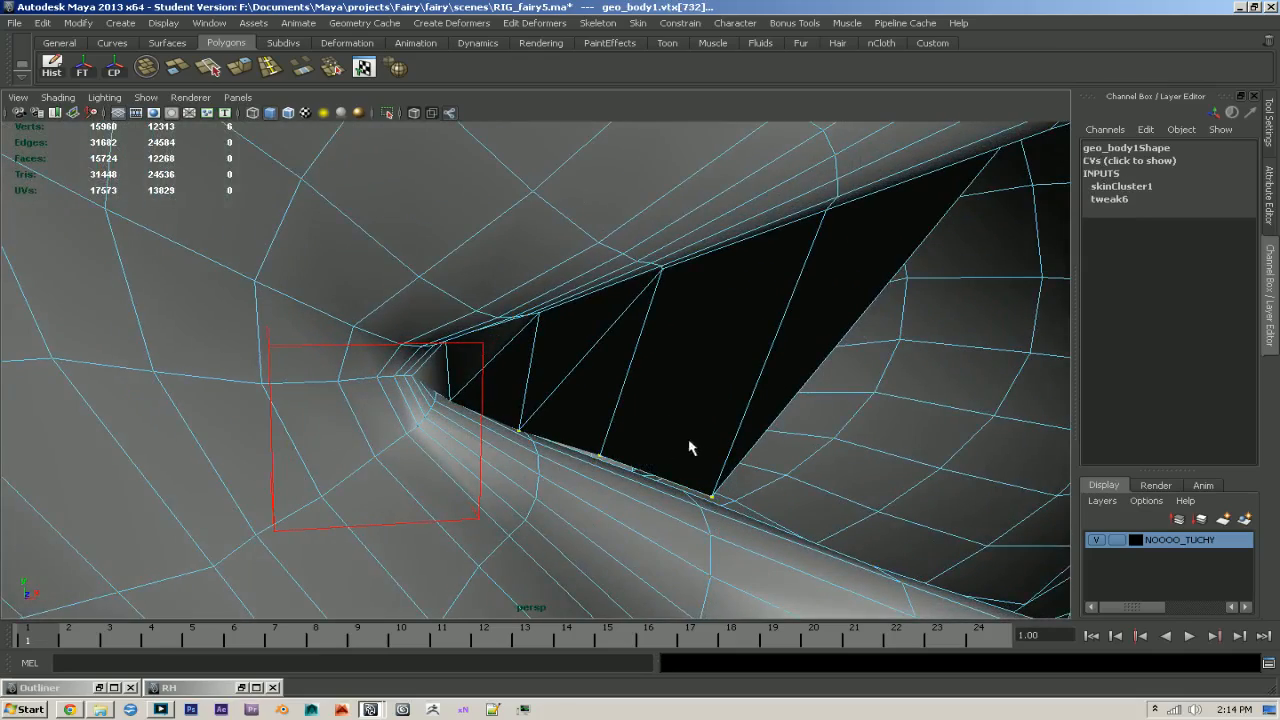
- Try to repair the selected lip vertices with the Hammer Skin Weights tool and check the mouth shape
left_click_drag(691, 446, 626, 420, "alt")
key("y")
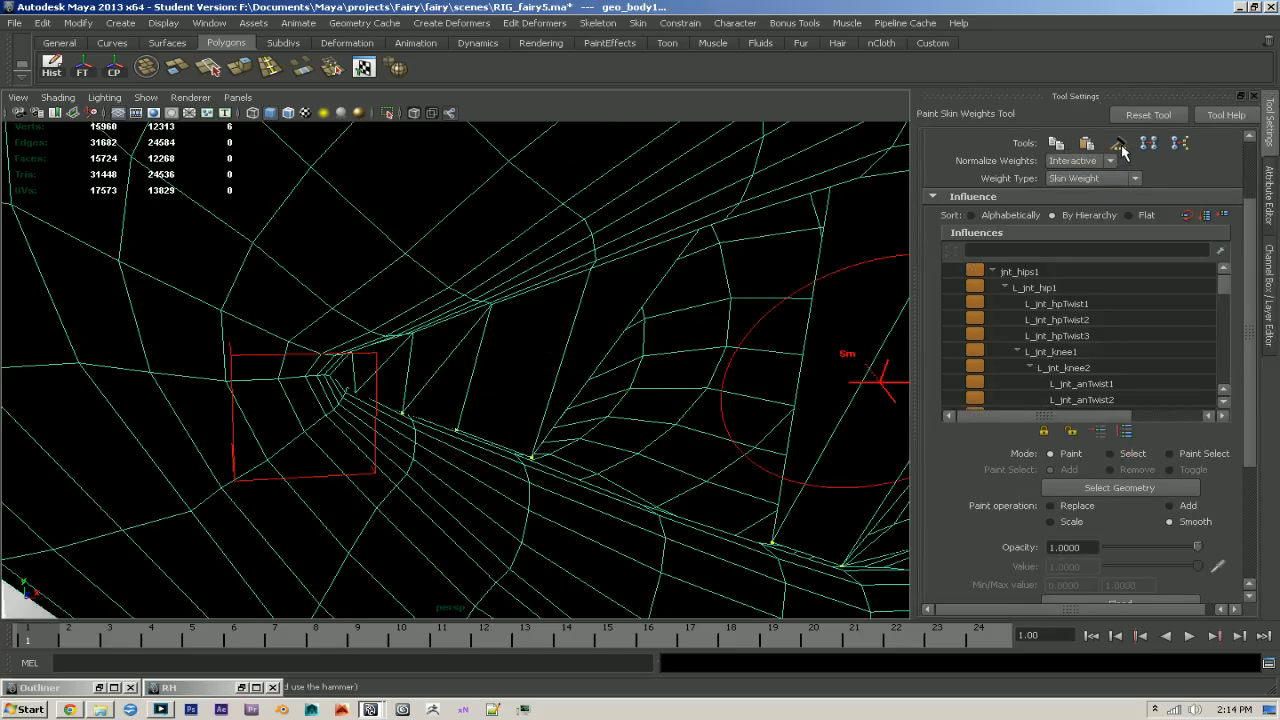
key("q")
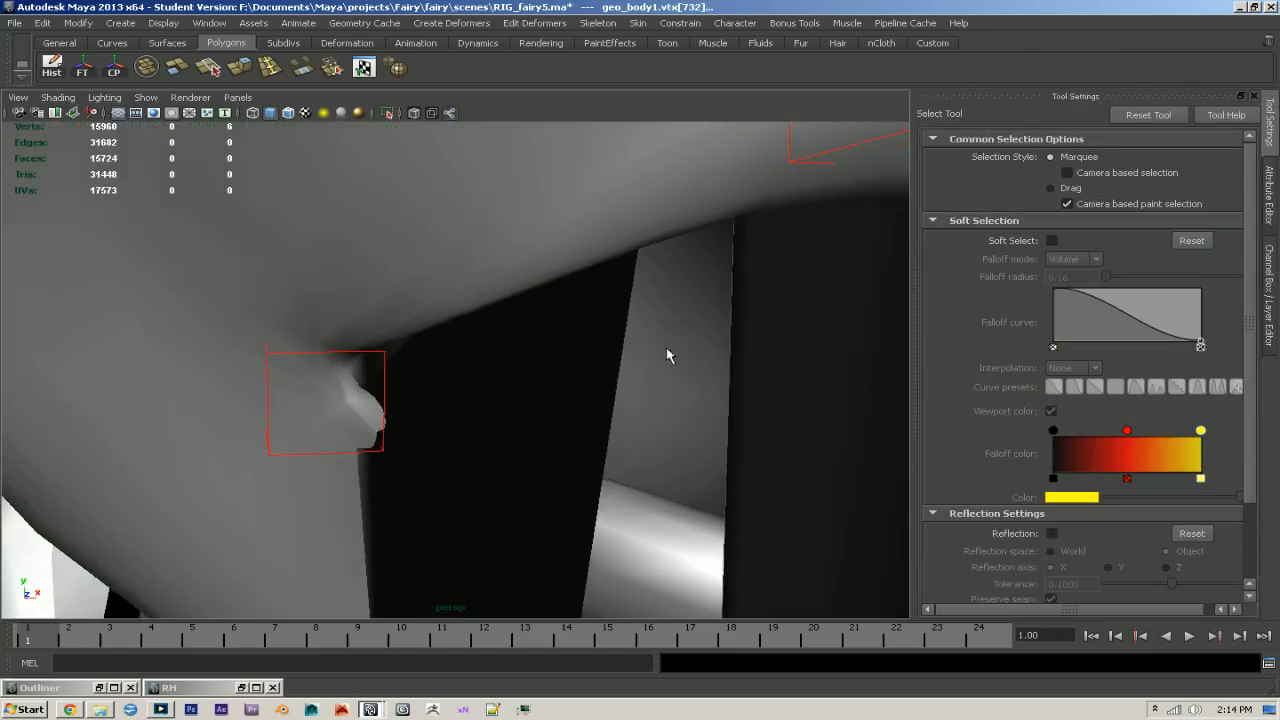
right_click_drag(690, 416, 450, 320, "alt")
left_click_drag(450, 320, 343, 197, "alt")
left_click_drag(548, 301, 570, 345, "alt")
right_click_drag(570, 345, 510, 322, "alt")
- Select all the facial controls and set their translate and rotate values to 0
left_click(1269, 300)
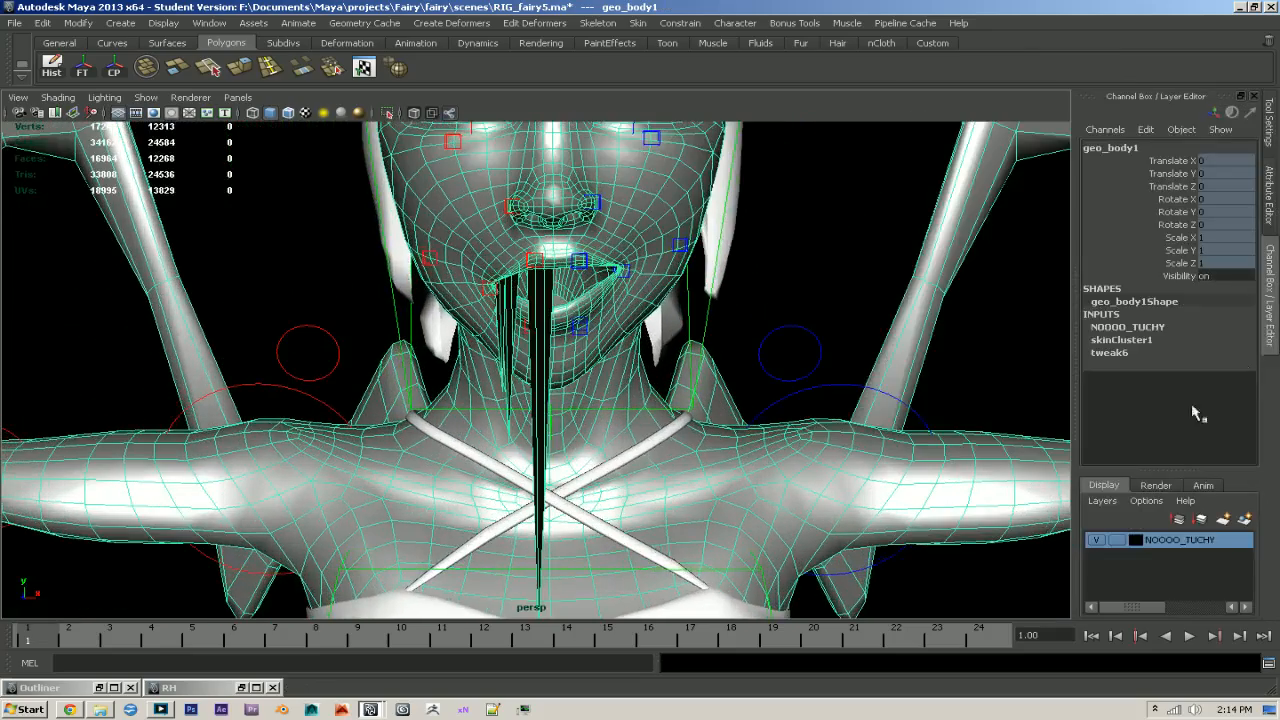
right_click_drag(980, 480, 593, 362, "alt")
left_click_drag(382, 218, 655, 458)
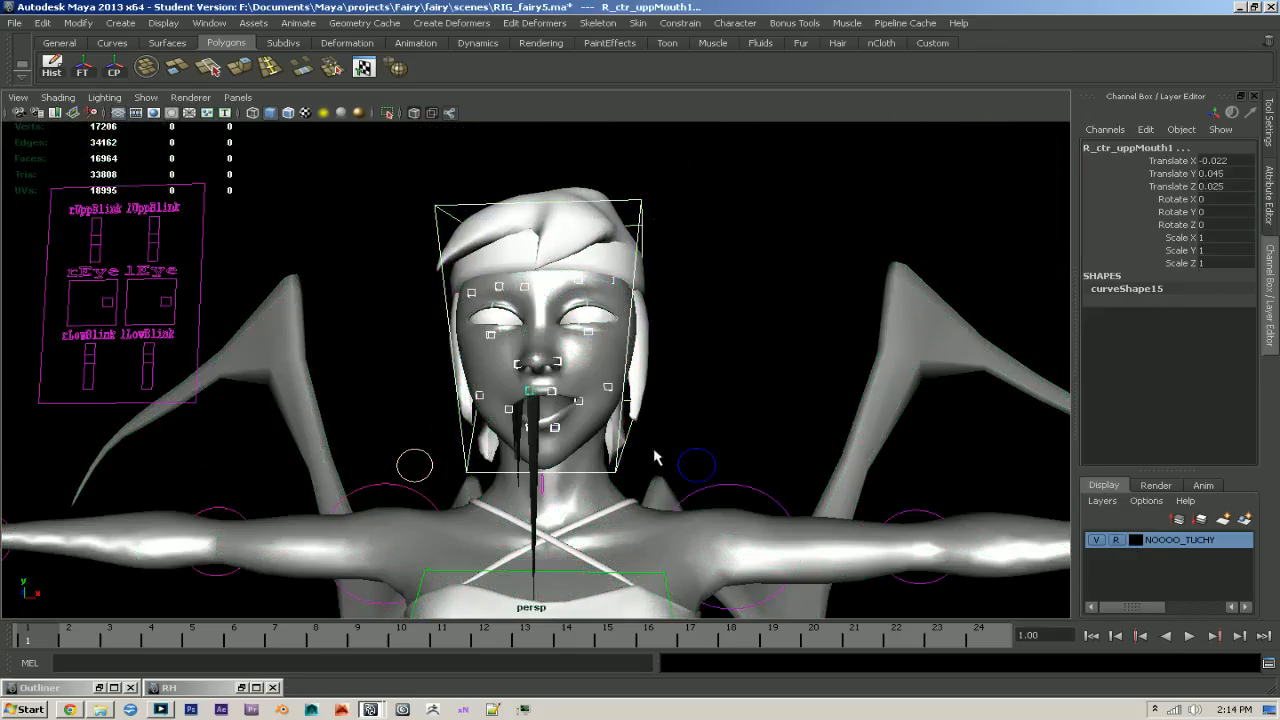
left_click_drag(1222, 160, 1223, 215)
key("Return")
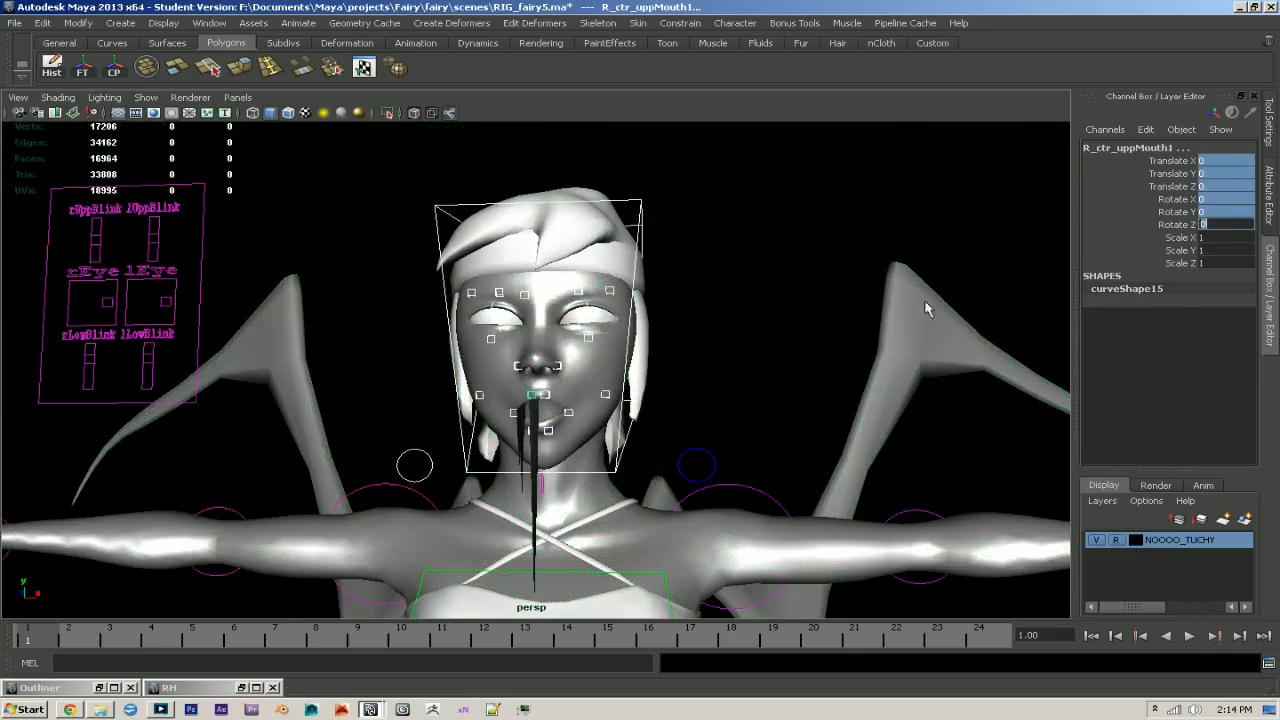
left_click(766, 318)
- Select ctr_jaw1 and set its Rotate Z to 0
left_click_drag(716, 378, 689, 391, "alt")
middle_click_drag(689, 391, 667, 341, "alt")
left_click_drag(606, 345, 603, 362, "alt")
right_click_drag(614, 374, 676, 464, "alt")
left_click(516, 490)
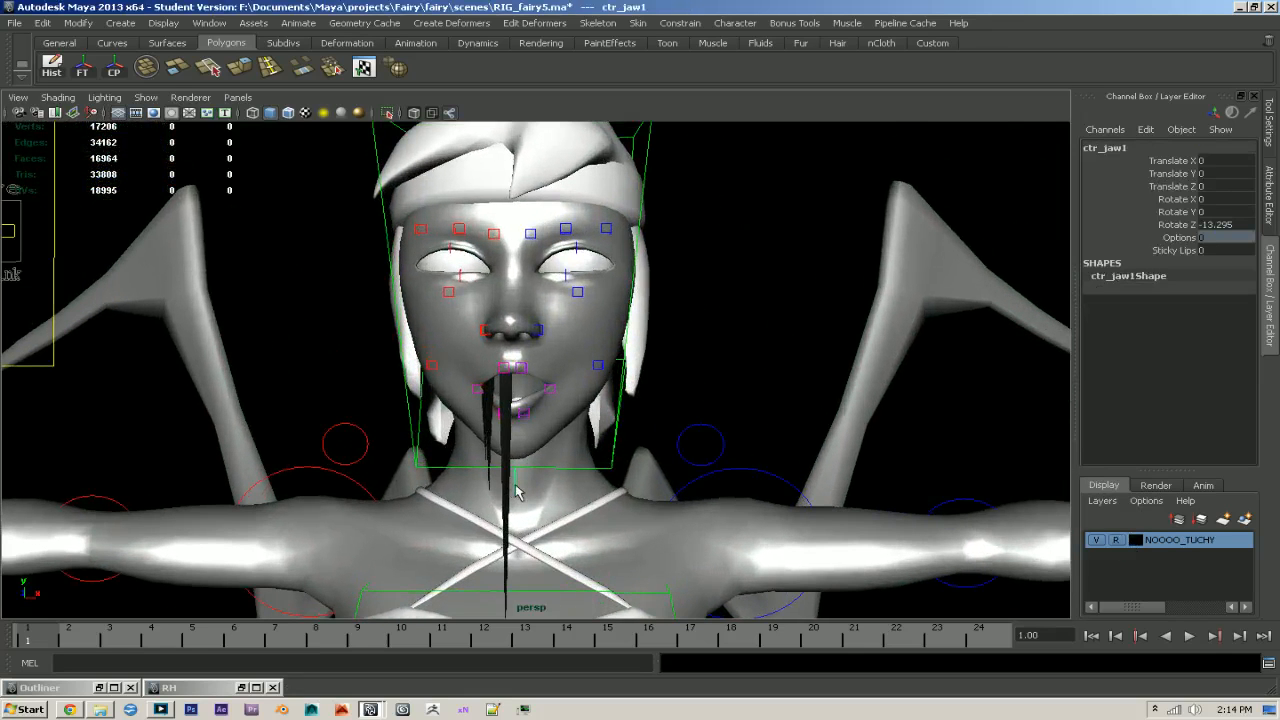
type("0")
key("Return")
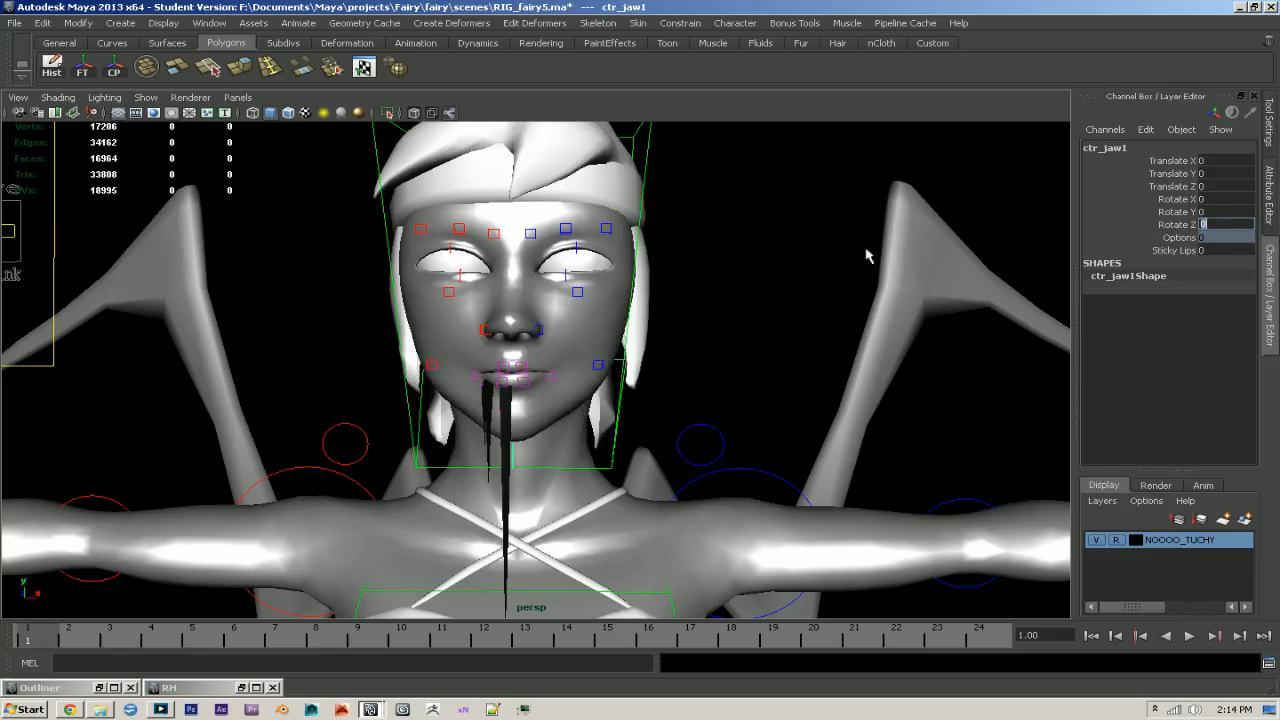
- Mirror the skin weights of geo_body1 to the other side with Rig Helper
left_click(256, 687)
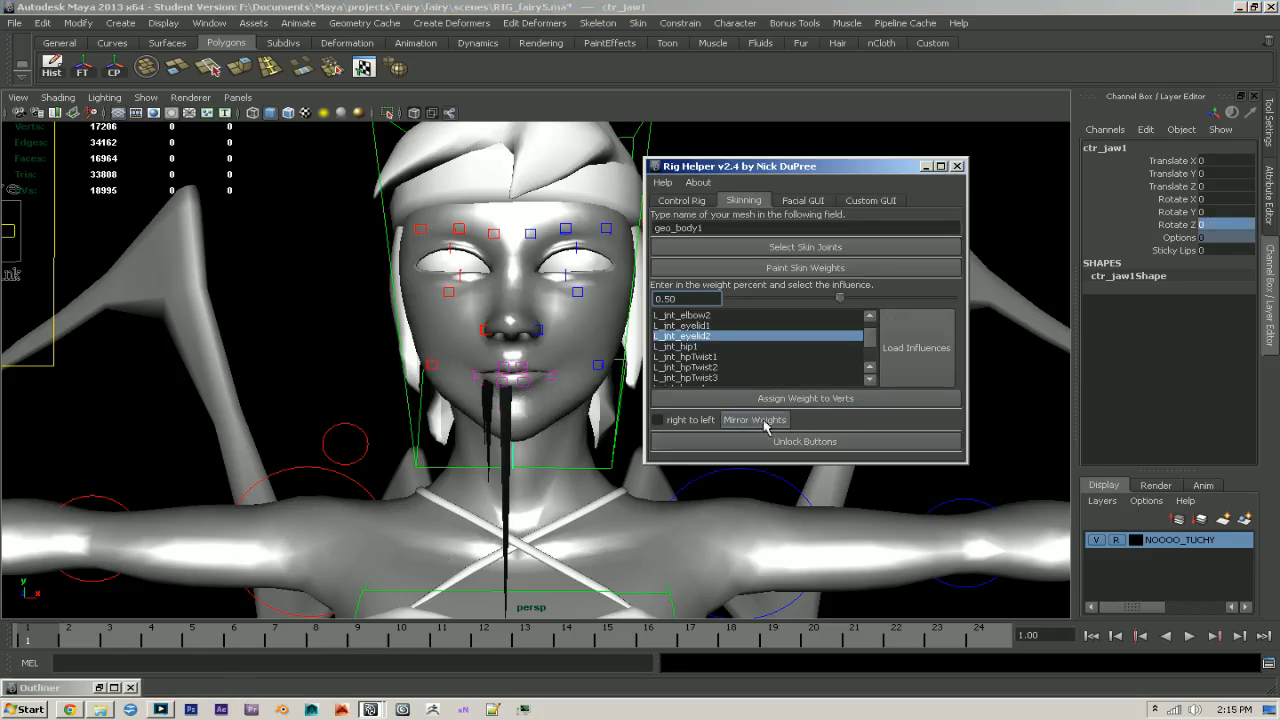
left_click(763, 420)
left_click(925, 165)
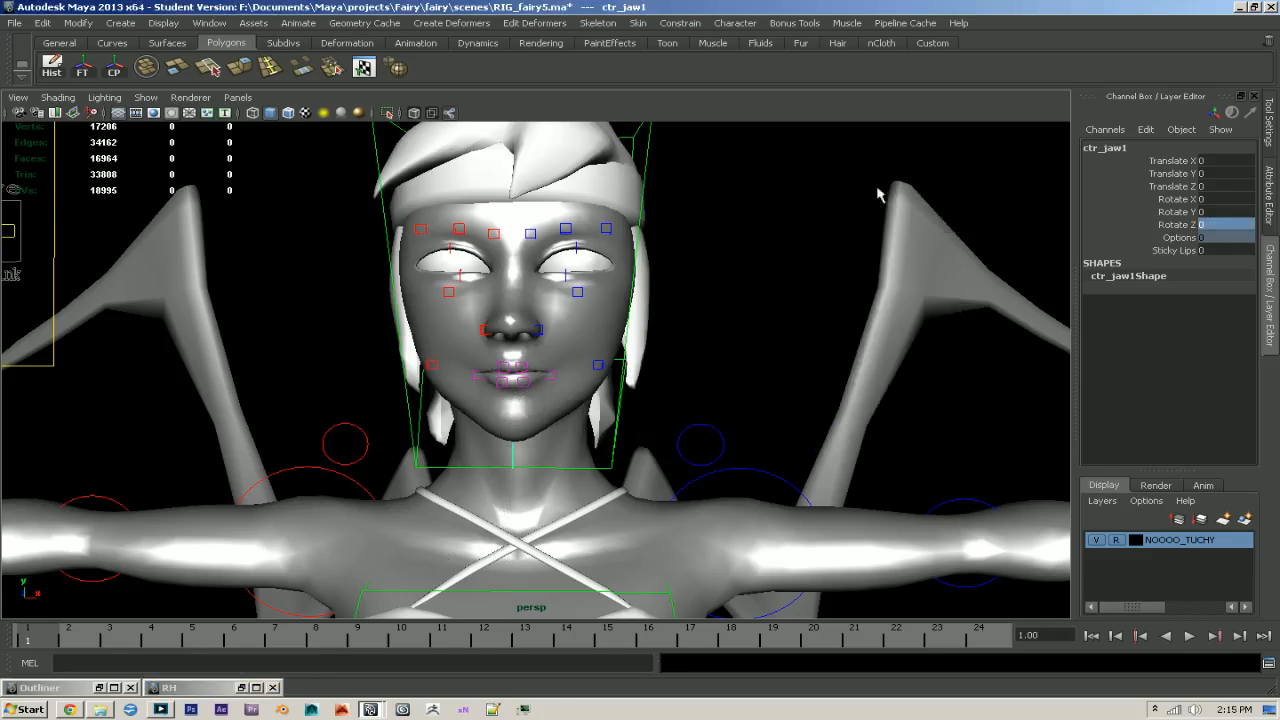
- Reopen the mouth by rotating ctr_jaw1 to about Rotate Z -15.253
scroll(473, 517, "up", 3)
key("e")
left_click_drag(510, 342, 504, 357)
scroll(563, 429, "up", 5)
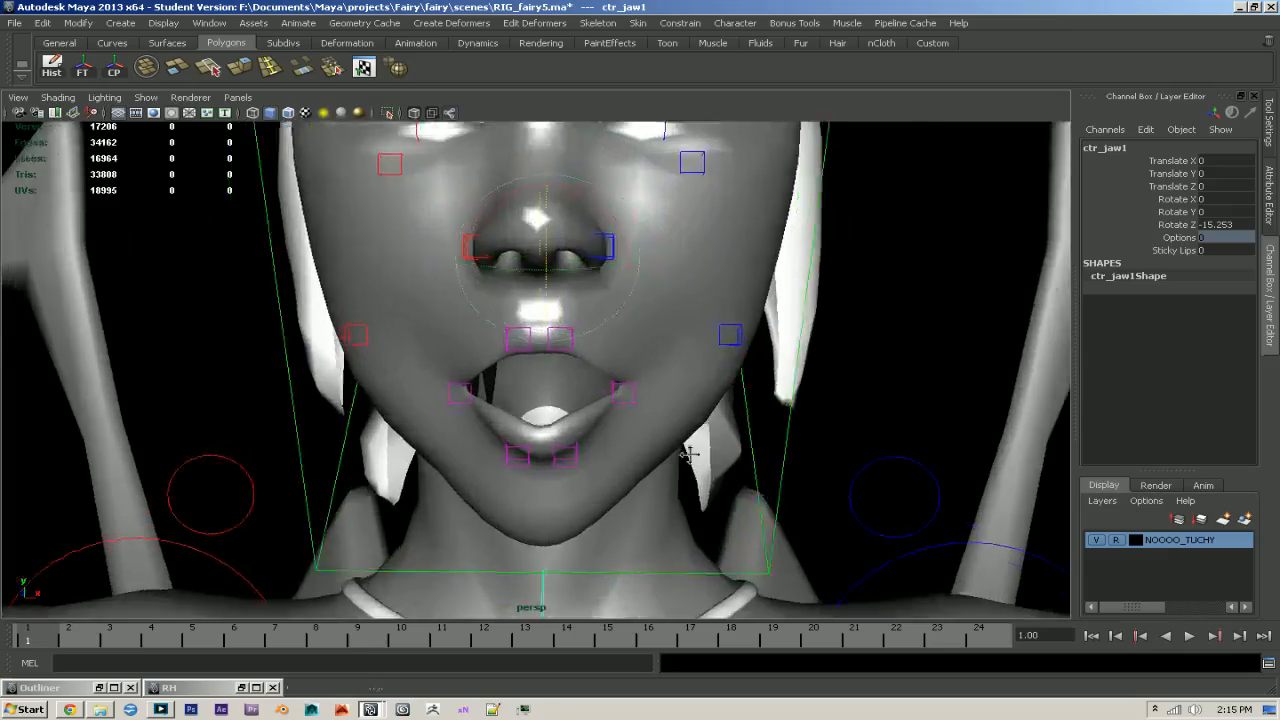
- Make the NOOOO_TUCHY layer selectable again and select the body mesh at the right corner of the lower lip
left_click(591, 428)
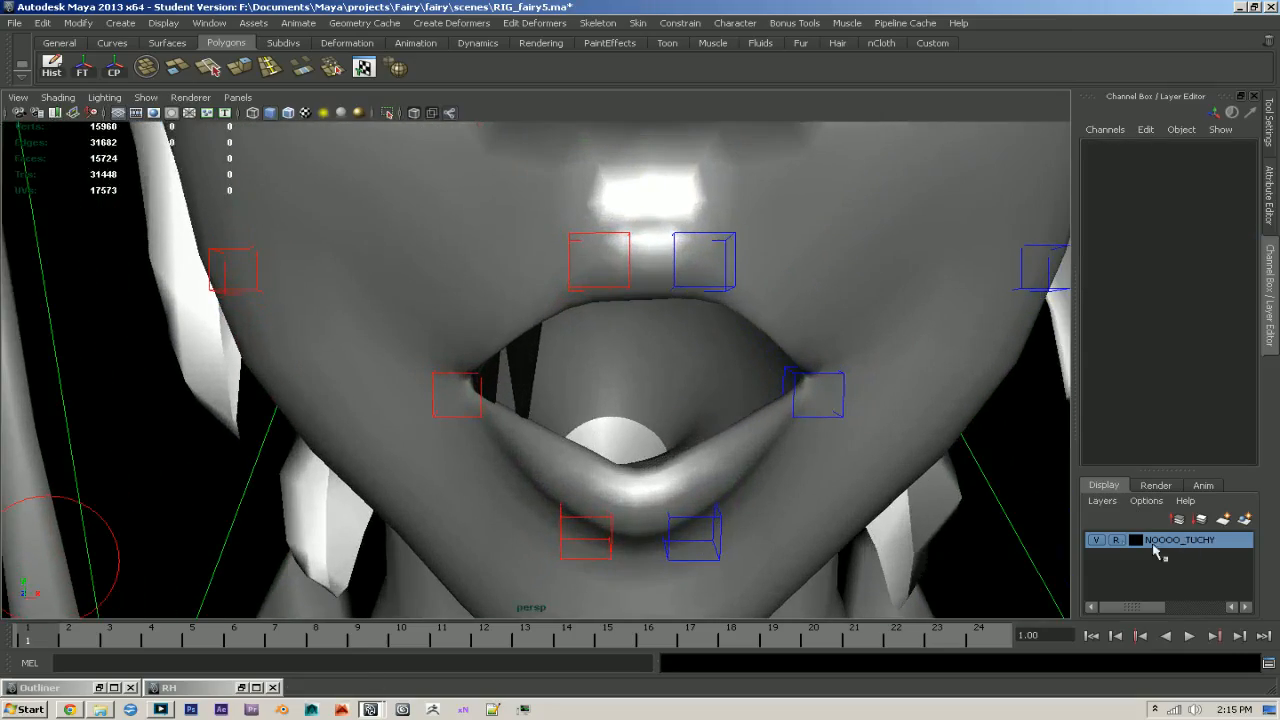
left_click(535, 389)
scroll(666, 394, "down", 10)
middle_click_drag(622, 452, 680, 345, "alt")
scroll(612, 587, "up", 5)
scroll(760, 329, "up", 5)
middle_click_drag(640, 395, 830, 441, "alt")
scroll(830, 441, "up", 3)
scroll(729, 422, "up", 3)
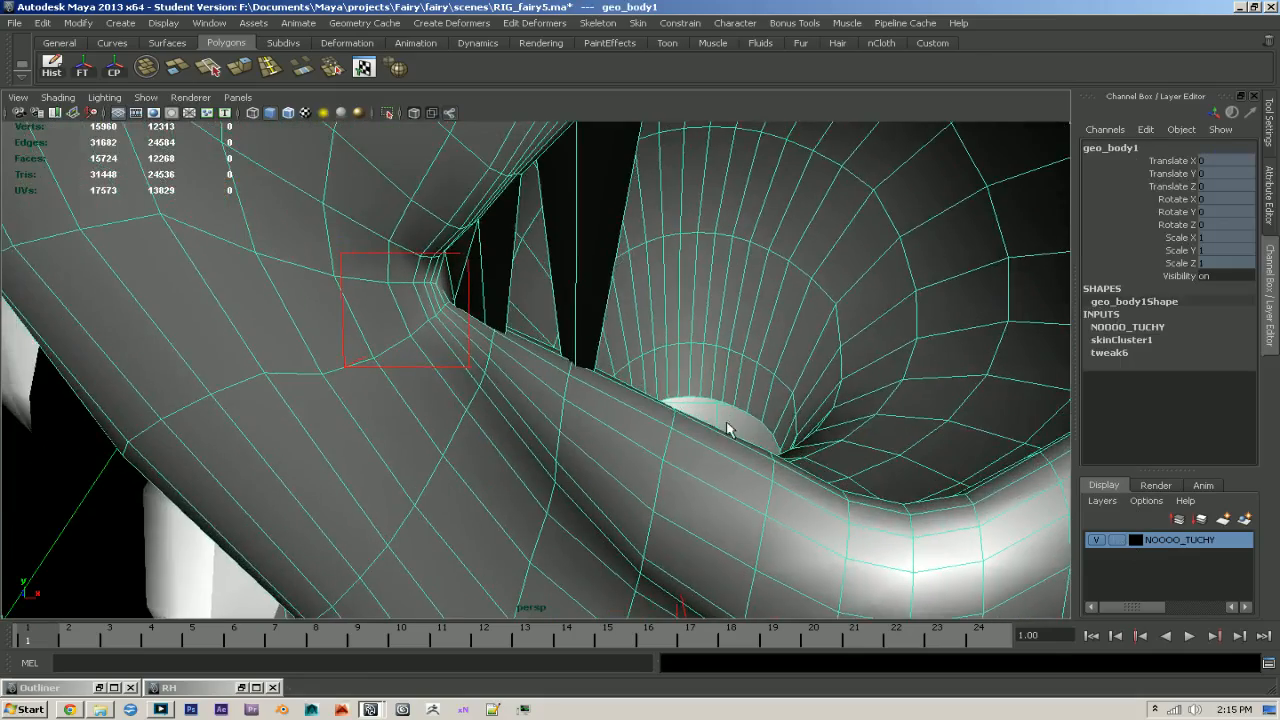
- Select the three stray vertices that stretch down from the right inner side of the mouth, using wireframe display
key("4")
left_click(610, 383)
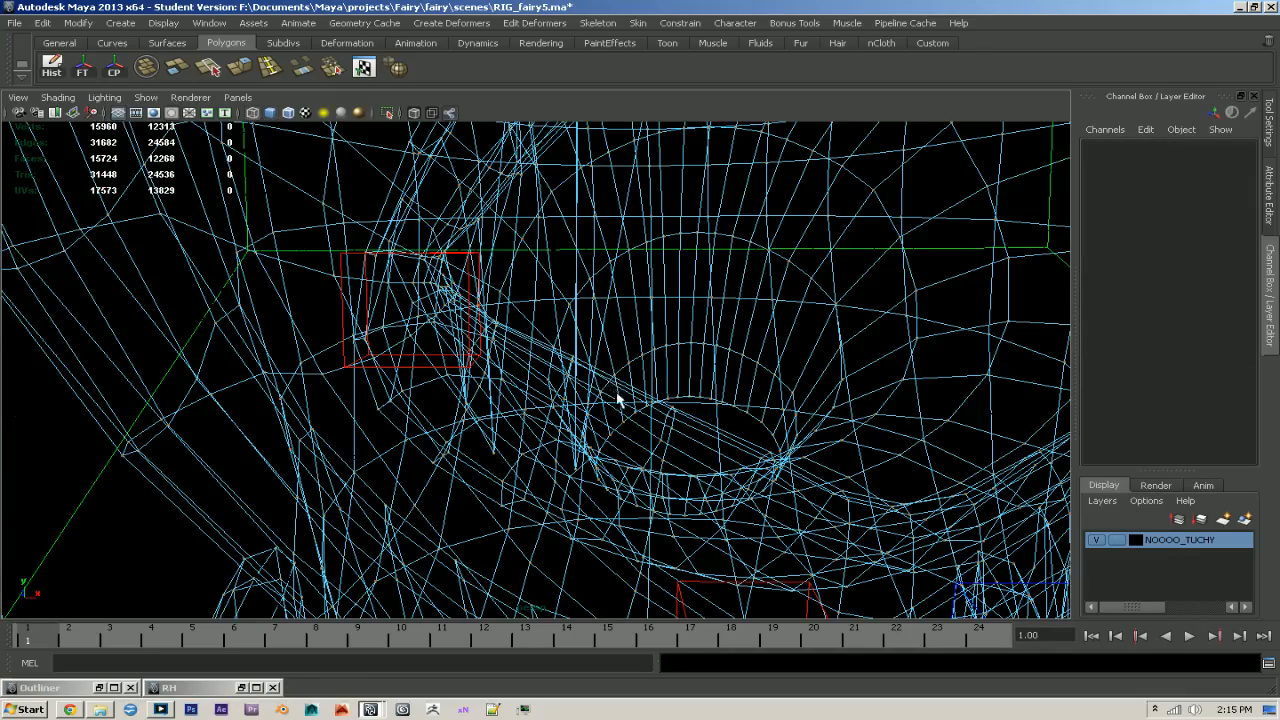
middle_click_drag(615, 393, 588, 411, "alt")
left_click(540, 492)
middle_click_drag(152, 488, 552, 492, "alt")
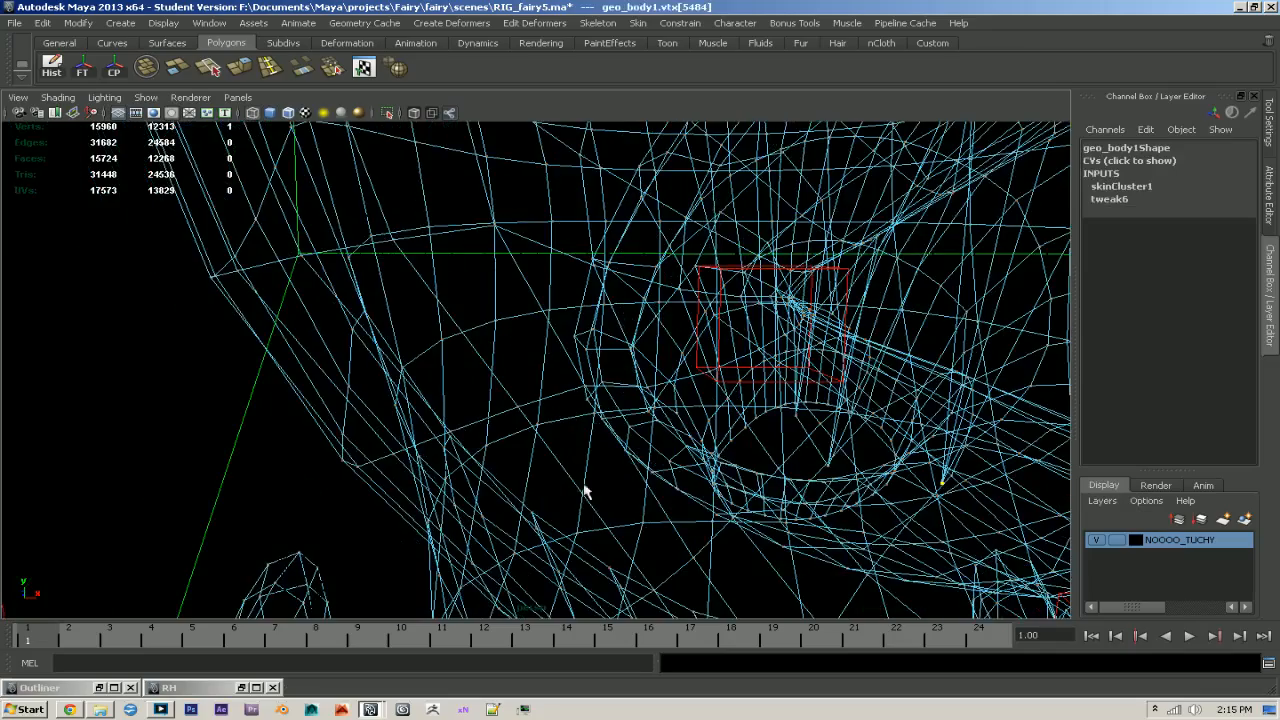
key("f")
key("5")
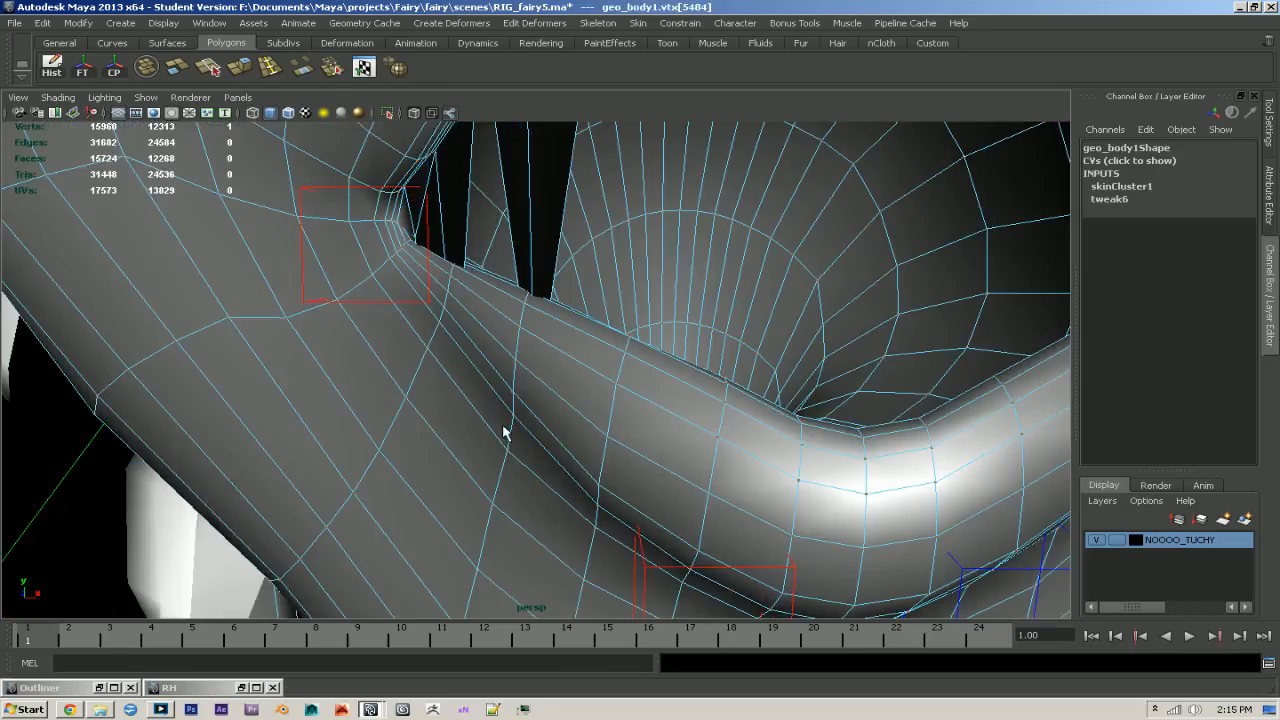
key("4")
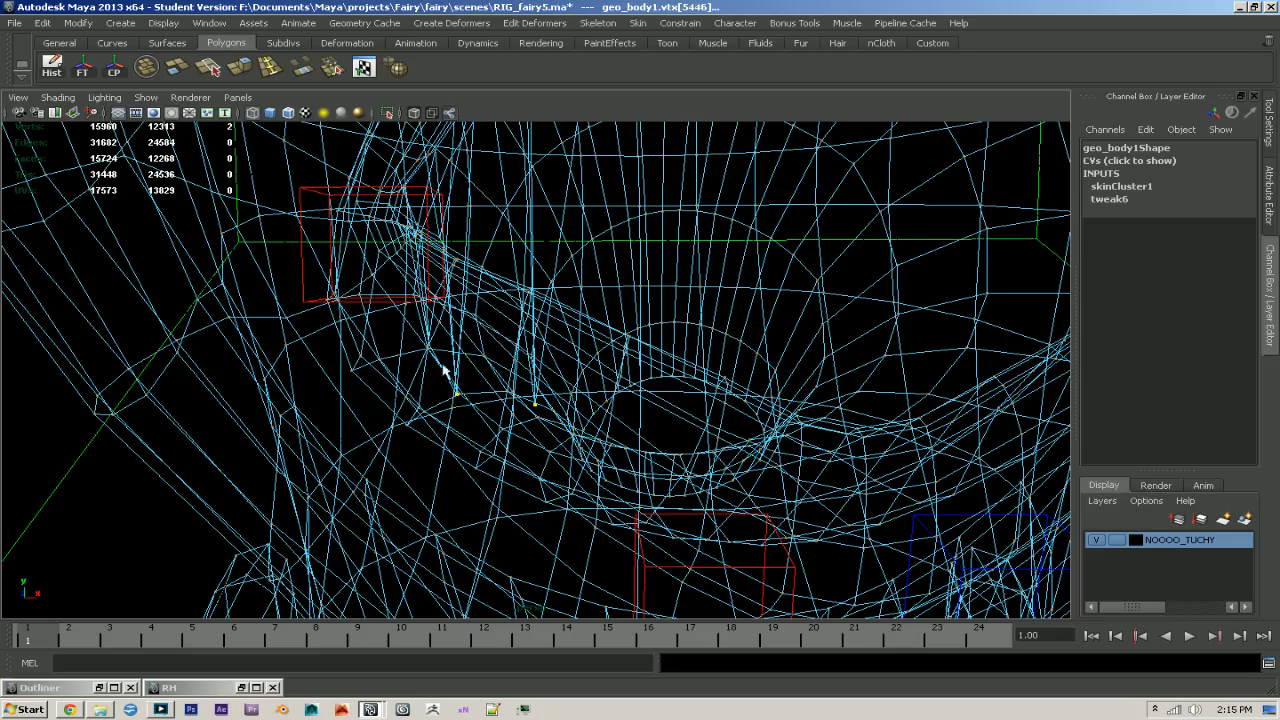
key("f")
left_click_drag(472, 384, 554, 396, "alt")
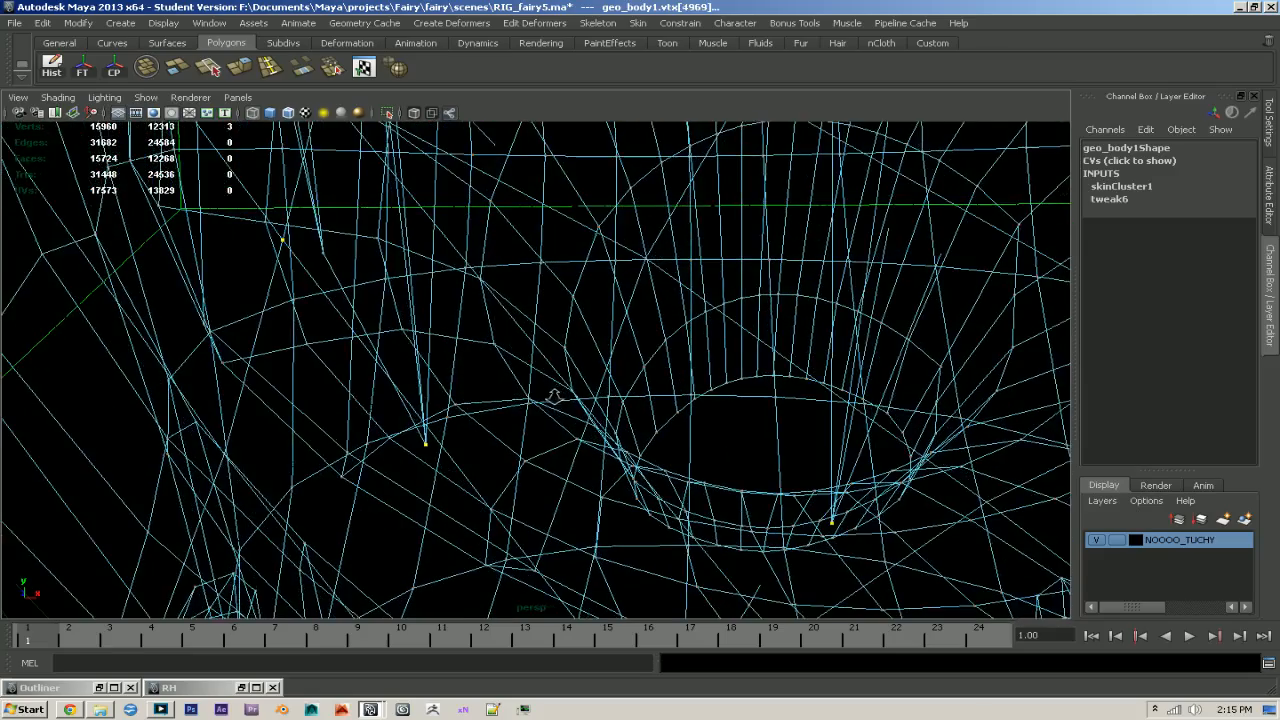
scroll(554, 396, "up", 1)
left_click(315, 251, "shift")
key("5")
key("f")
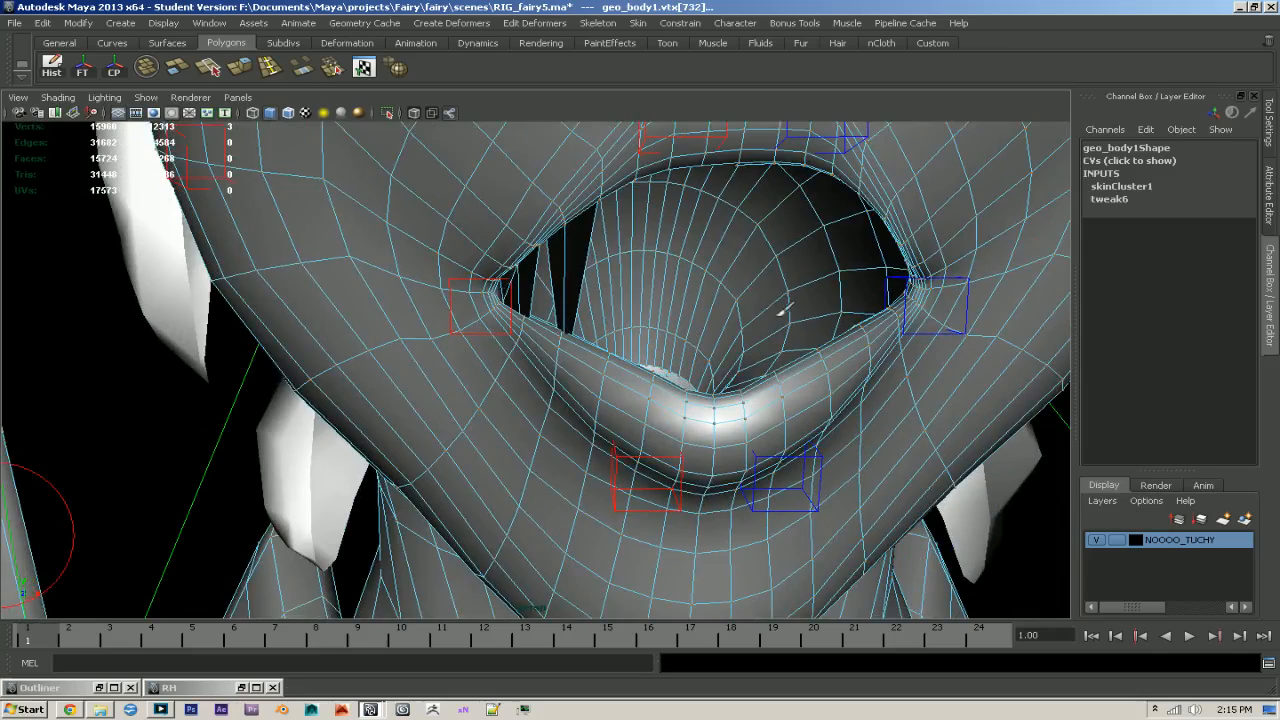
- Hammer the skin weights of the three selected mouth vertices and inspect the result from the side
key("y")
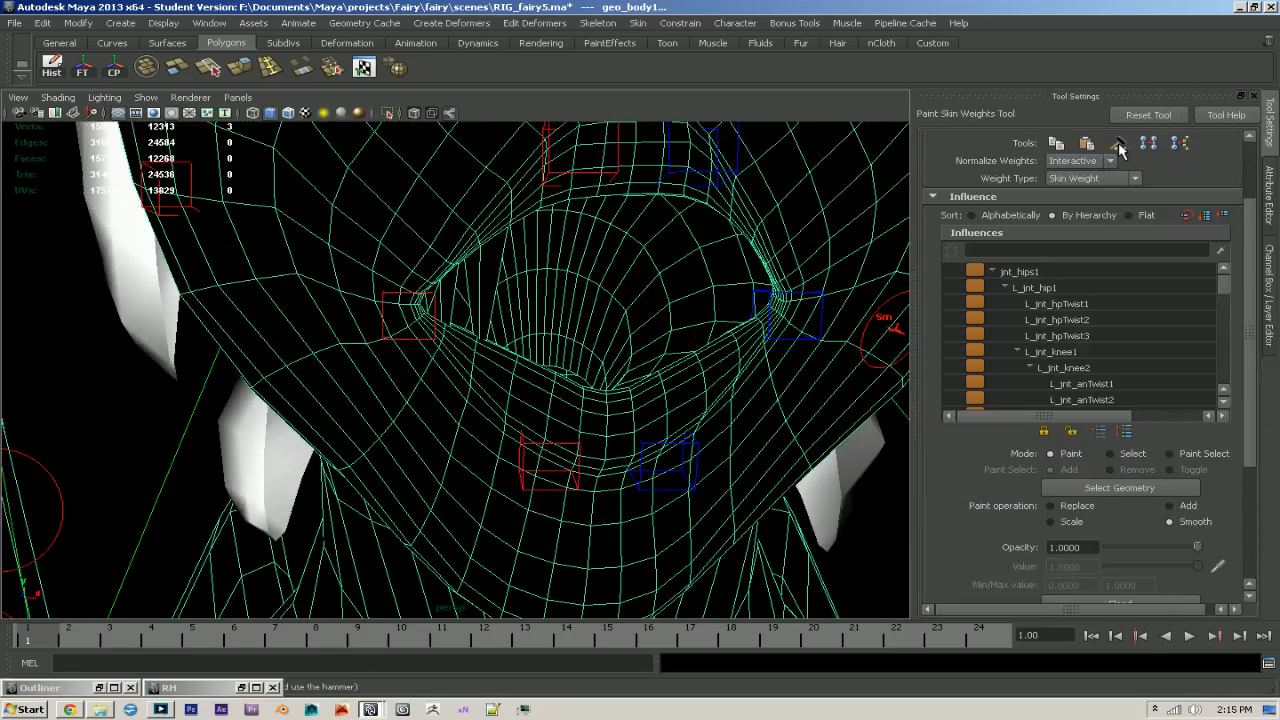
left_click(1118, 146)
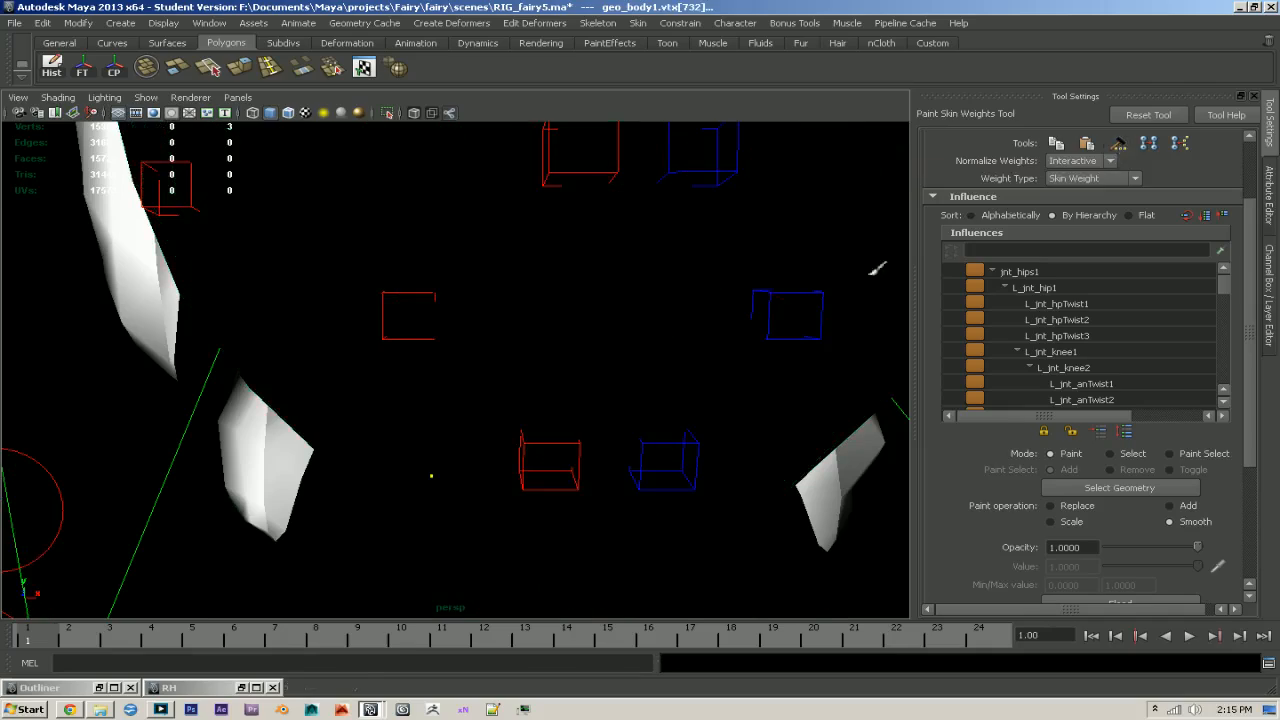
key("q")
mouse_move(651, 360)
left_mouse_down("alt")
mouse_move(531, 374)
mouse_move(577, 304)
mouse_move(674, 306)
mouse_move(517, 249)
mouse_move(540, 260)
mouse_move(365, 275)
mouse_move(394, 309)
mouse_move(543, 334)
mouse_move(585, 322)
mouse_move(509, 284)
left_mouse_up("alt")
left_click(483, 279)
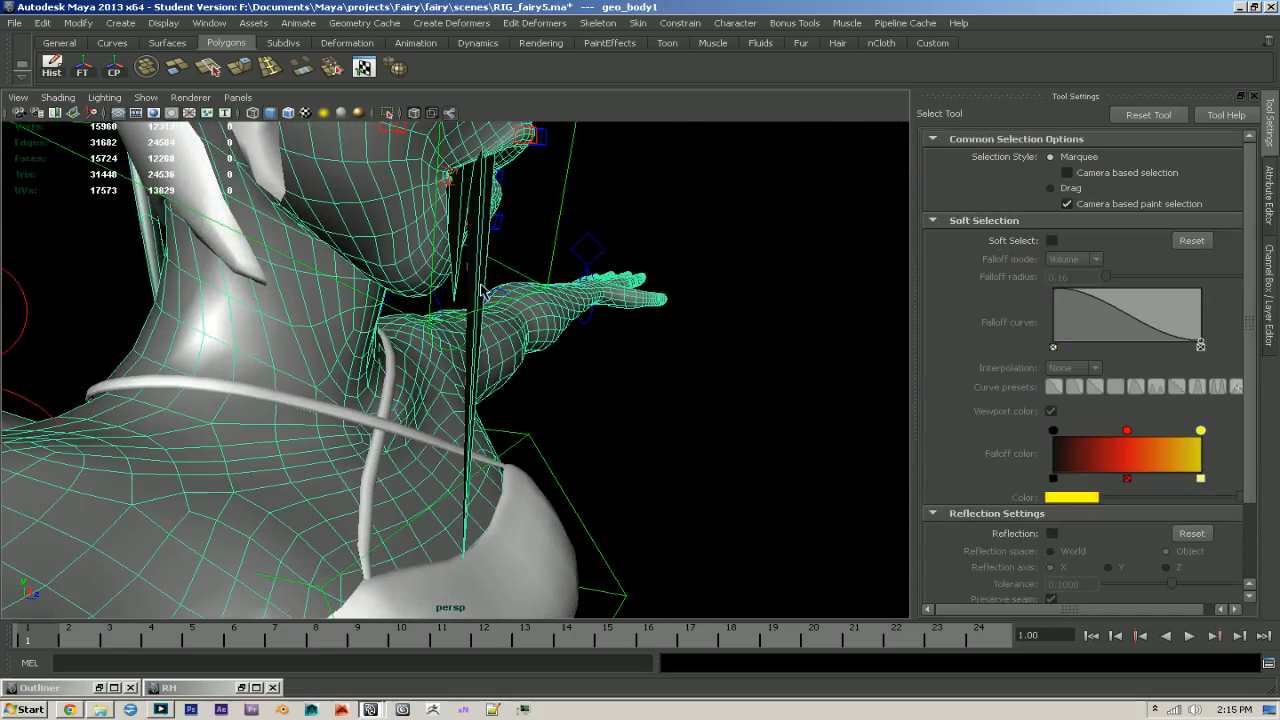
- Select the two remaining stray vertices stretching down from the right inner side of the mouth and start Paint Skin Weights
mouse_move(448, 290)
left_mouse_down("alt")
mouse_move(543, 351)
mouse_move(477, 614)
mouse_move(530, 560)
mouse_move(591, 451)
mouse_move(543, 503)
mouse_move(497, 485)
mouse_move(510, 480)
mouse_move(300, 470)
mouse_move(489, 474)
mouse_move(801, 566)
left_mouse_up("alt")
key("4")
key("5")
left_click(449, 456, "shift")
key("4")
mouse_move(709, 509)
left_mouse_down("alt")
mouse_move(686, 520)
mouse_move(514, 397)
left_mouse_up("alt")
key("5")
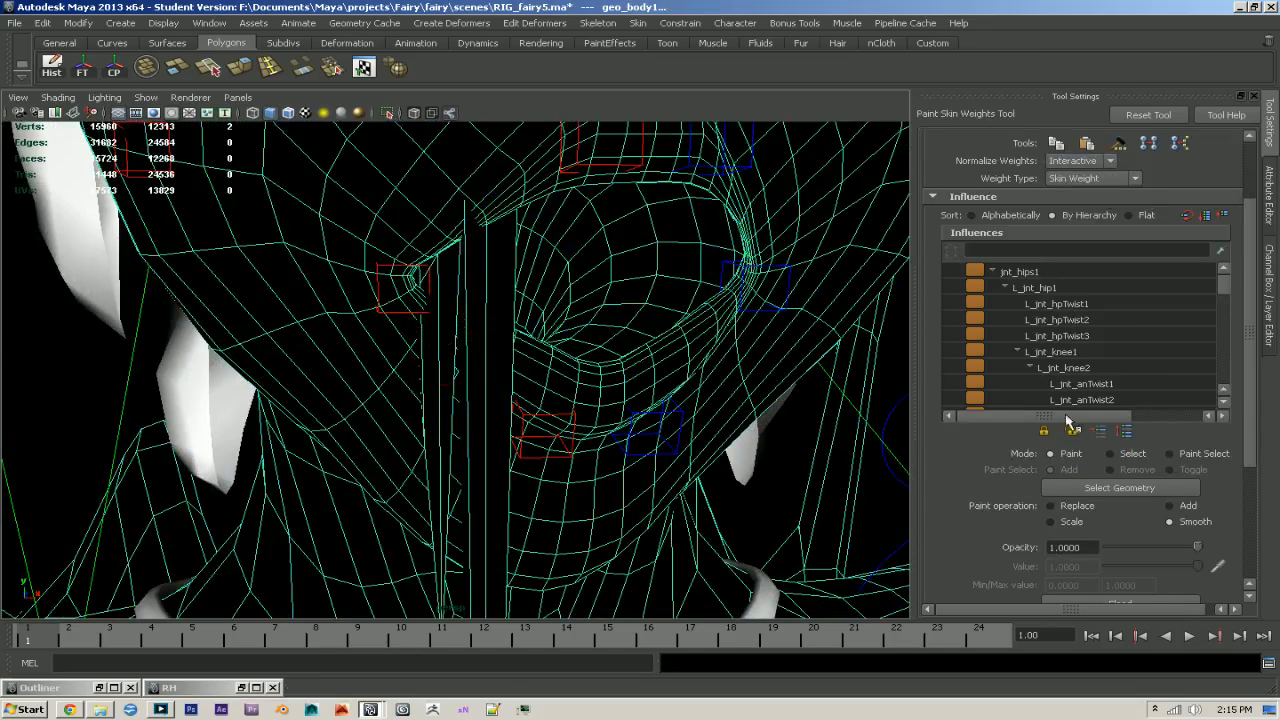
- Flood the two selected mouth vertices with R_jnt_uppMouth1 influence, using the Replace operation at value 1
left_click(1052, 506)
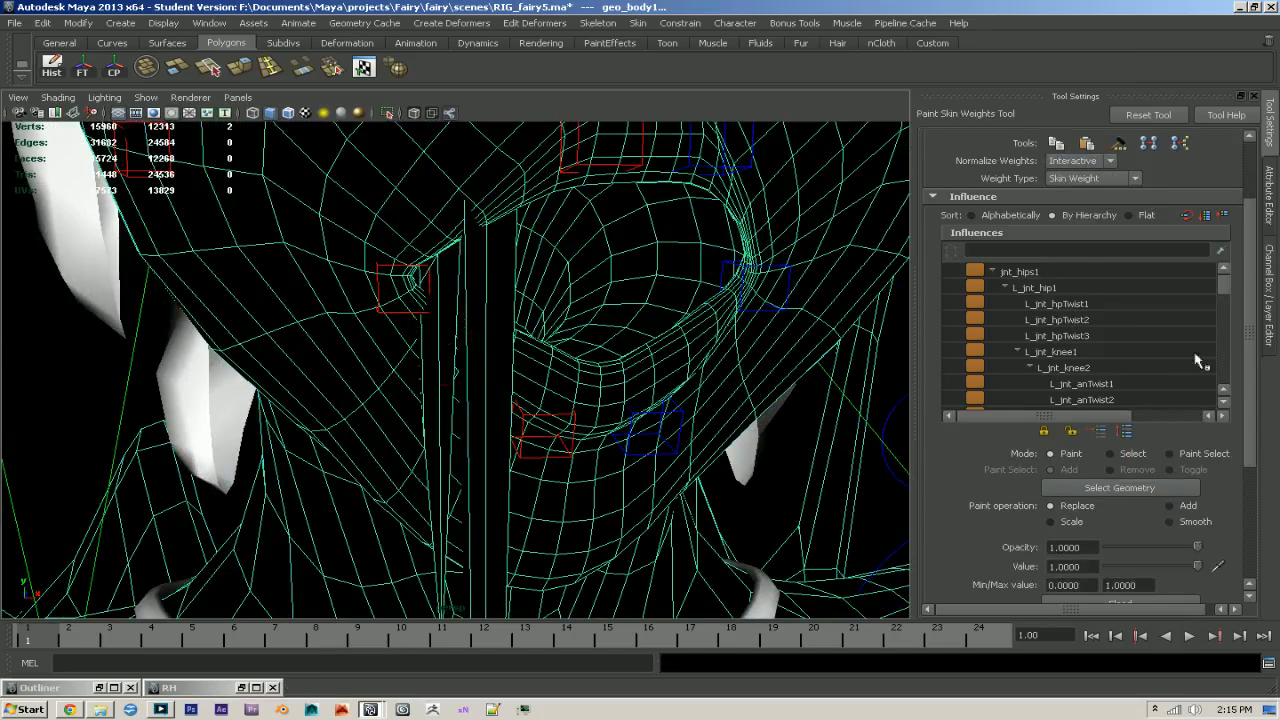
scroll(1224, 356, "down", 10)
scroll(1226, 364, "down", 8)
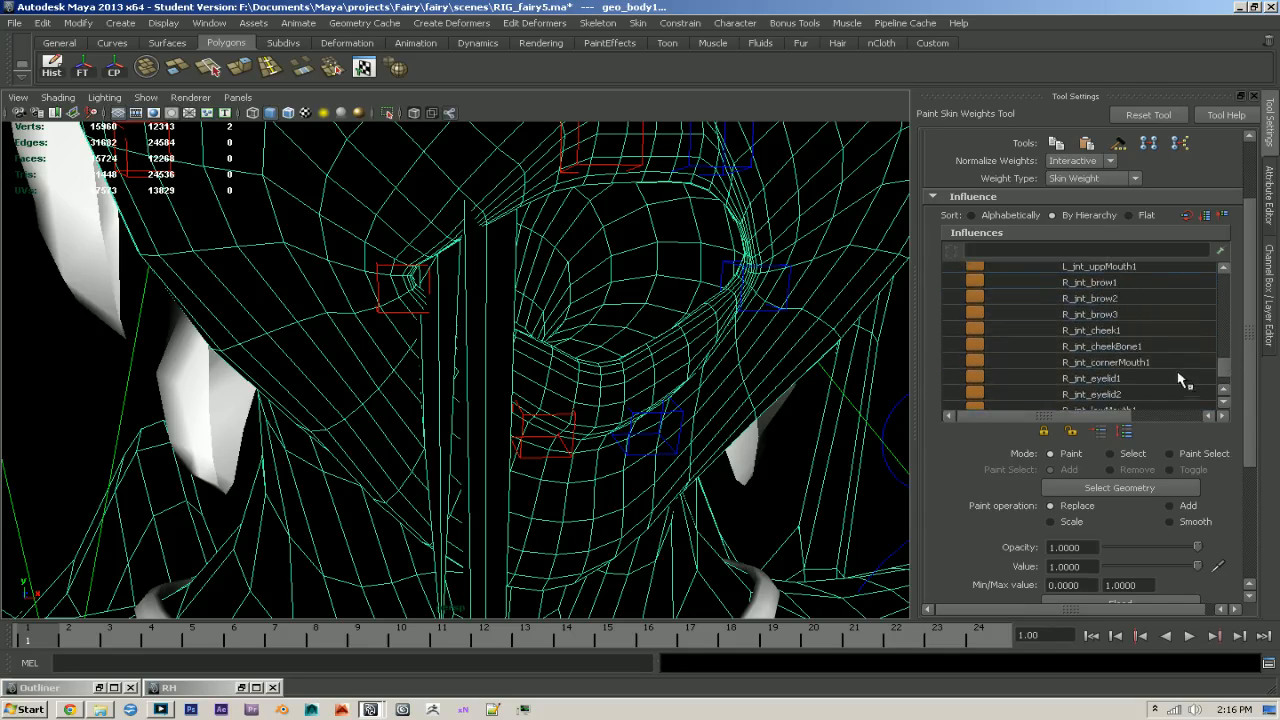
scroll(1130, 390, "down", 3)
left_click(1130, 382)
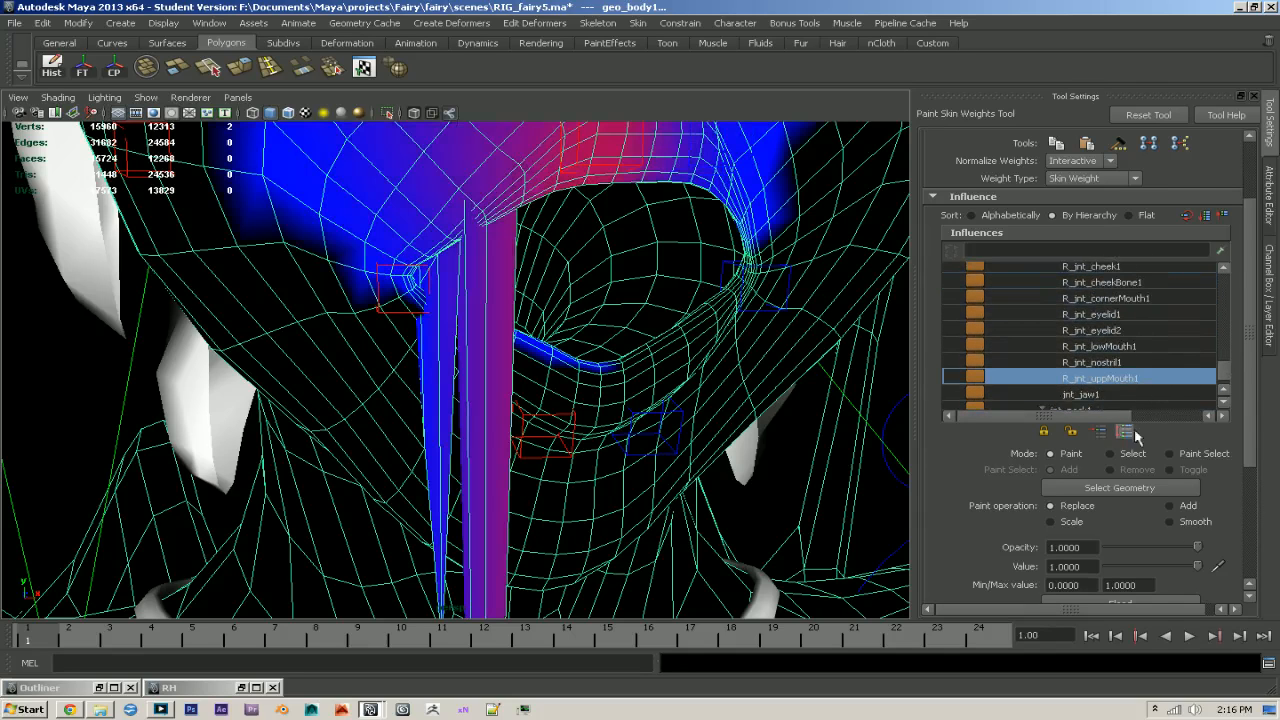
scroll(1166, 589, "down", 1)
left_click(1145, 556)
mouse_move(821, 471)
left_mouse_down("alt")
mouse_move(560, 455)
mouse_move(421, 425)
left_mouse_up("alt")
- Select the single vertex still hanging below the right mouth corner and flood it with full R_jnt_uppMouth1 weight
key("q")
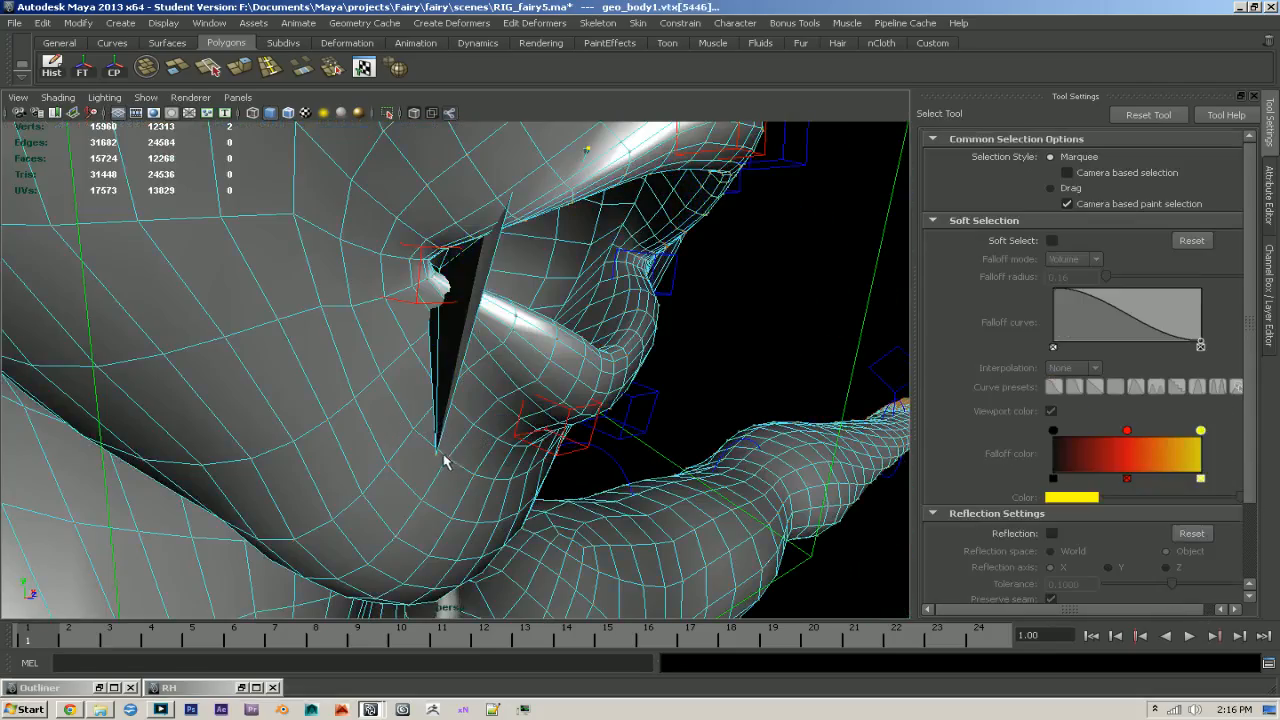
key("y")
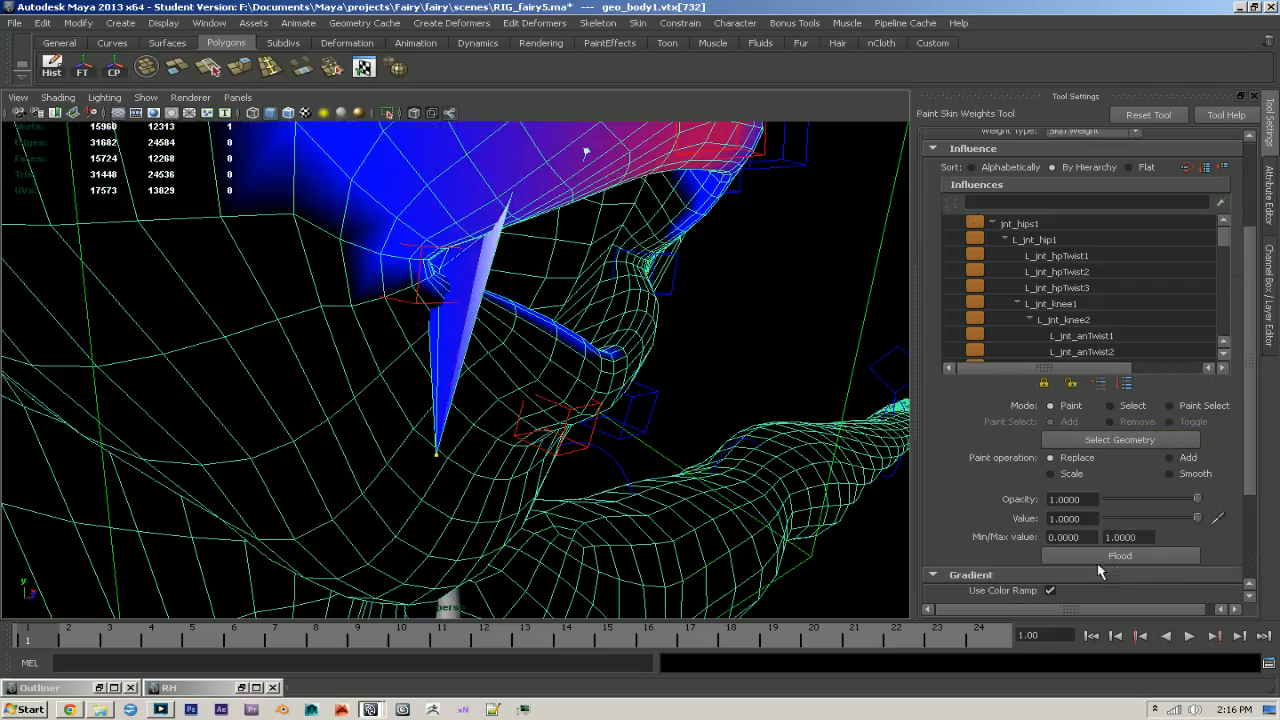
left_click(1105, 561)
left_click_drag(723, 508, 757, 495, "alt")
mouse_move(757, 496)
right_mouse_down("alt")
mouse_move(811, 565)
mouse_move(787, 560)
right_mouse_up("alt")
- Select the four stray vertices inside the right mouth corner and flood them with R_jnt_uppMouth1 weight at value 1
key("q")
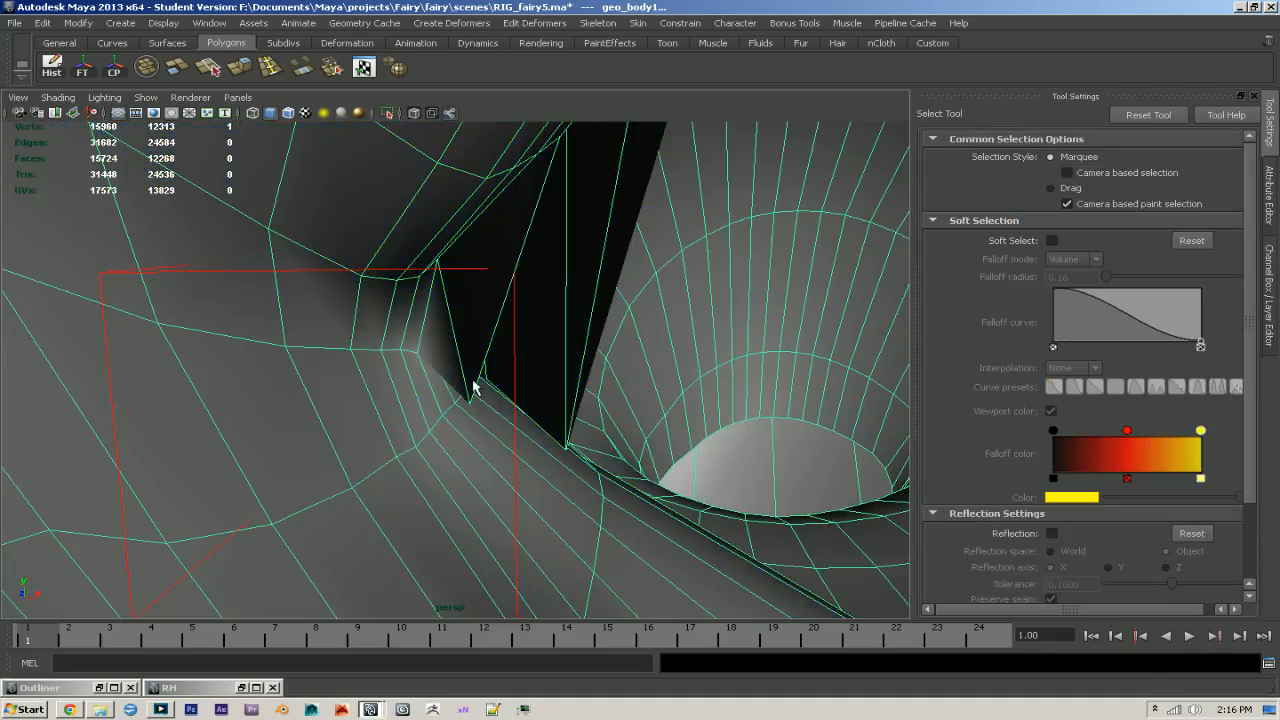
left_click_drag(566, 455, 533, 465, "alt")
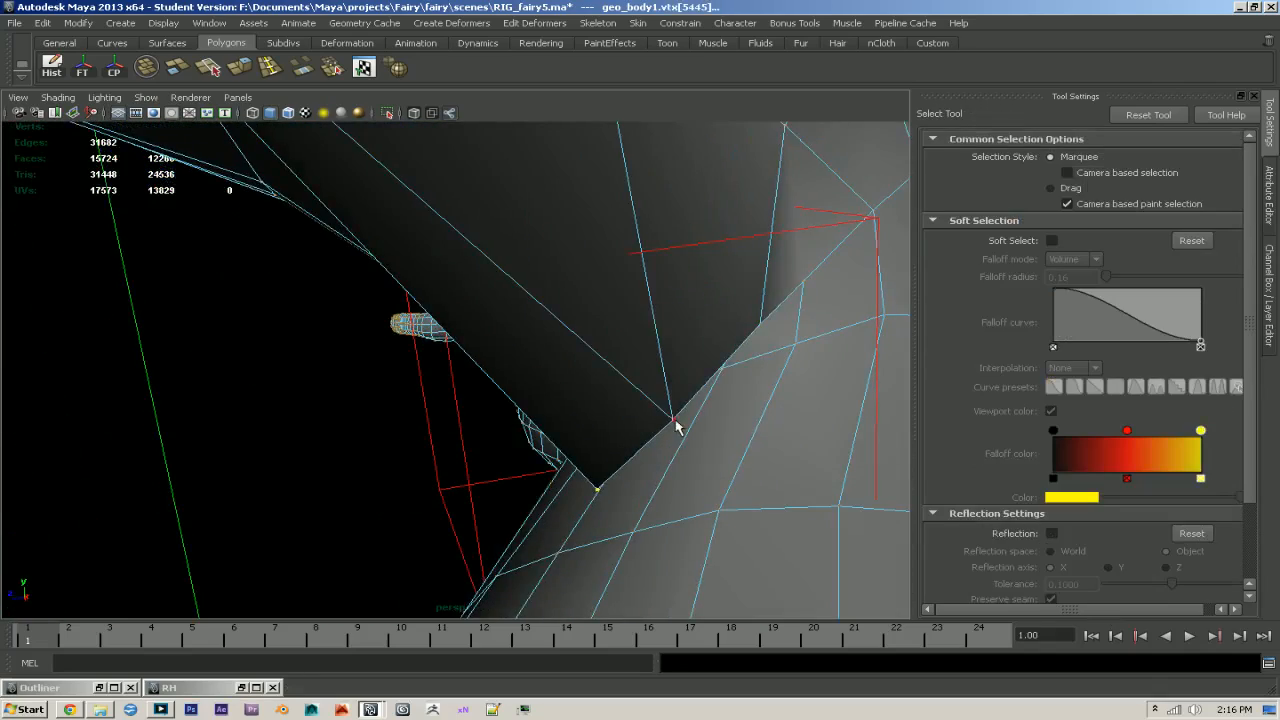
left_click_drag(721, 441, 971, 394, "alt")
right_click_drag(880, 392, 535, 380, "alt")
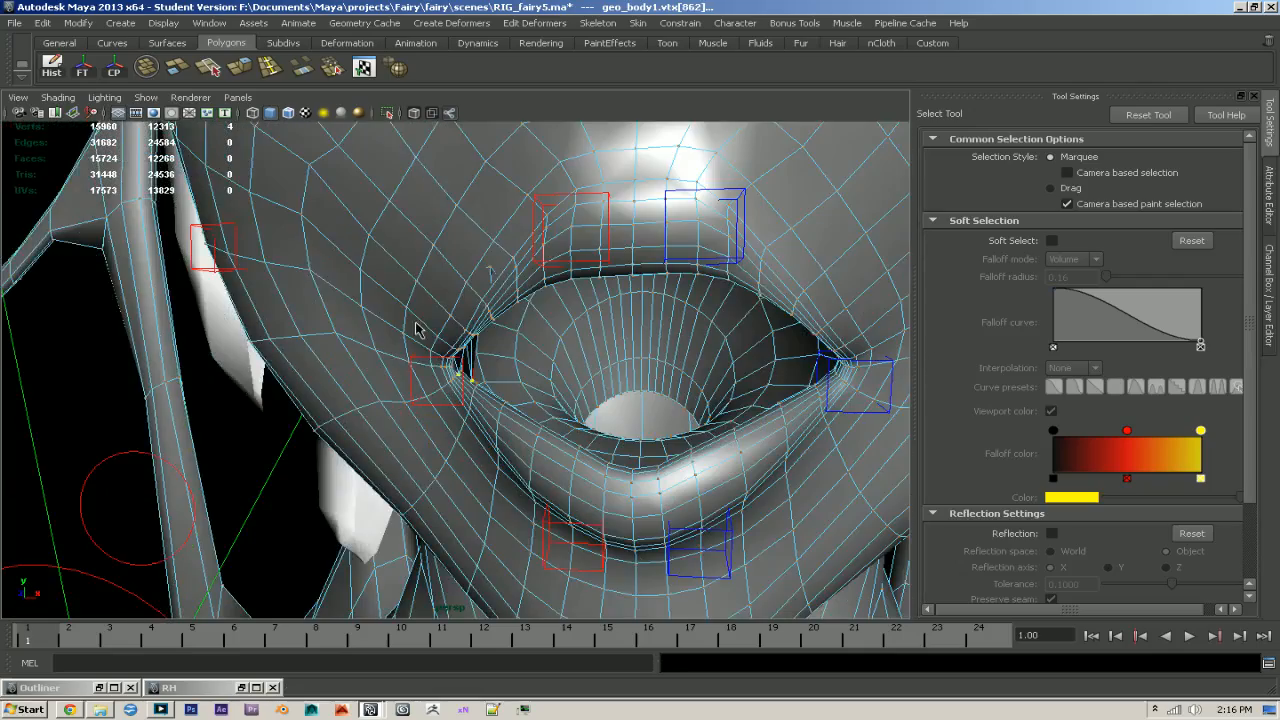
key("y")
left_click_drag(412, 353, 475, 385, "alt")
right_click_drag(475, 385, 590, 410, "alt")
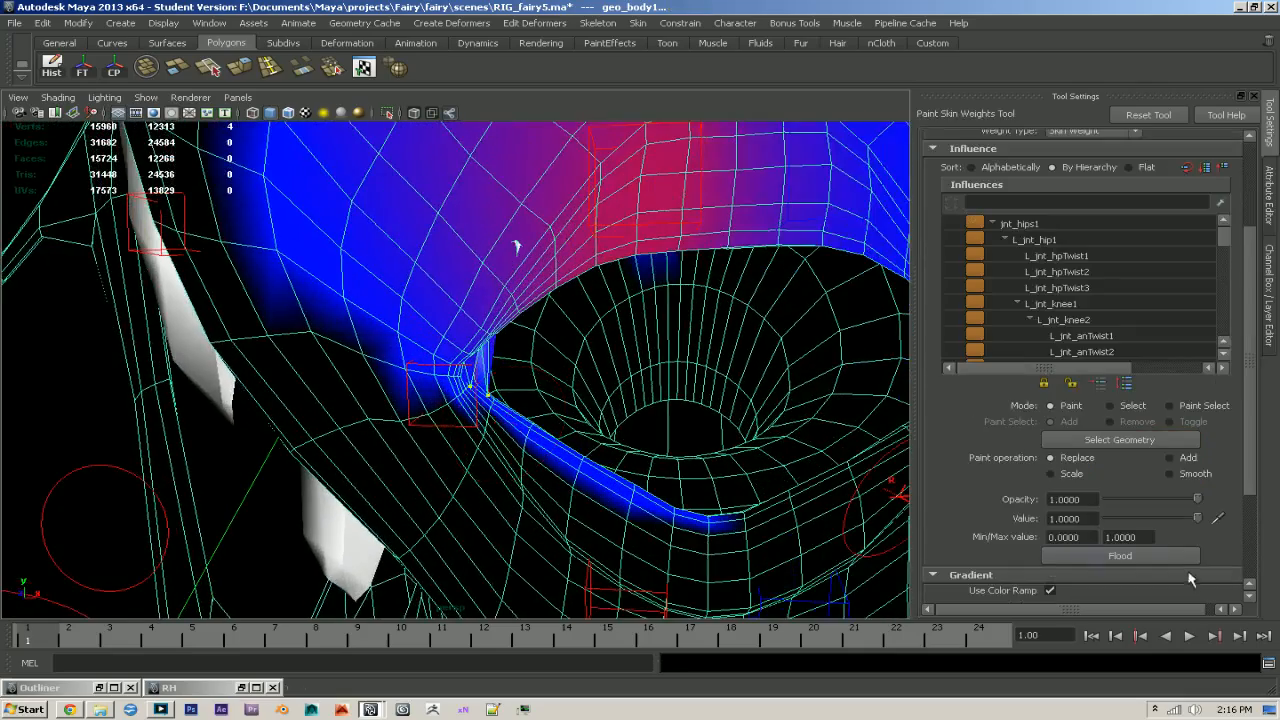
key("q")
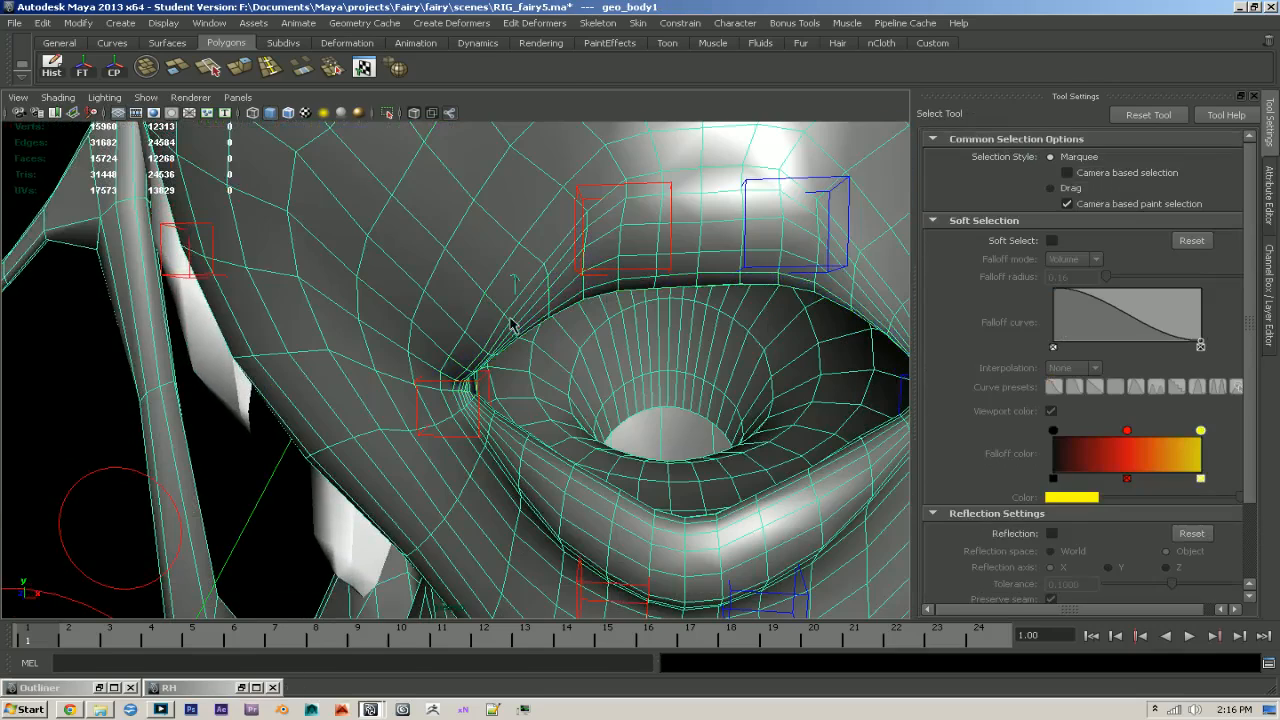
- Set weight normalization to Post and smooth the R_jnt_uppMouth1 weights on the inner side of the right mouth corner
key("y")
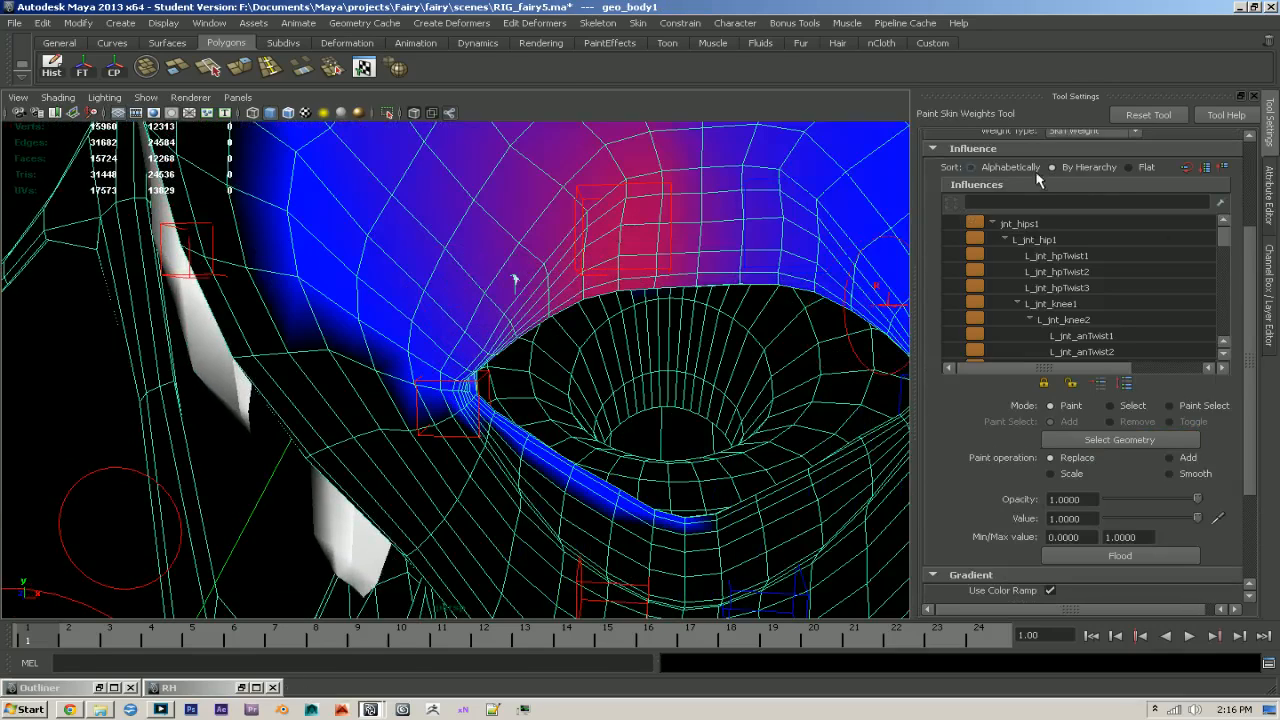
scroll(1112, 188, "up", 2)
left_click(1066, 210)
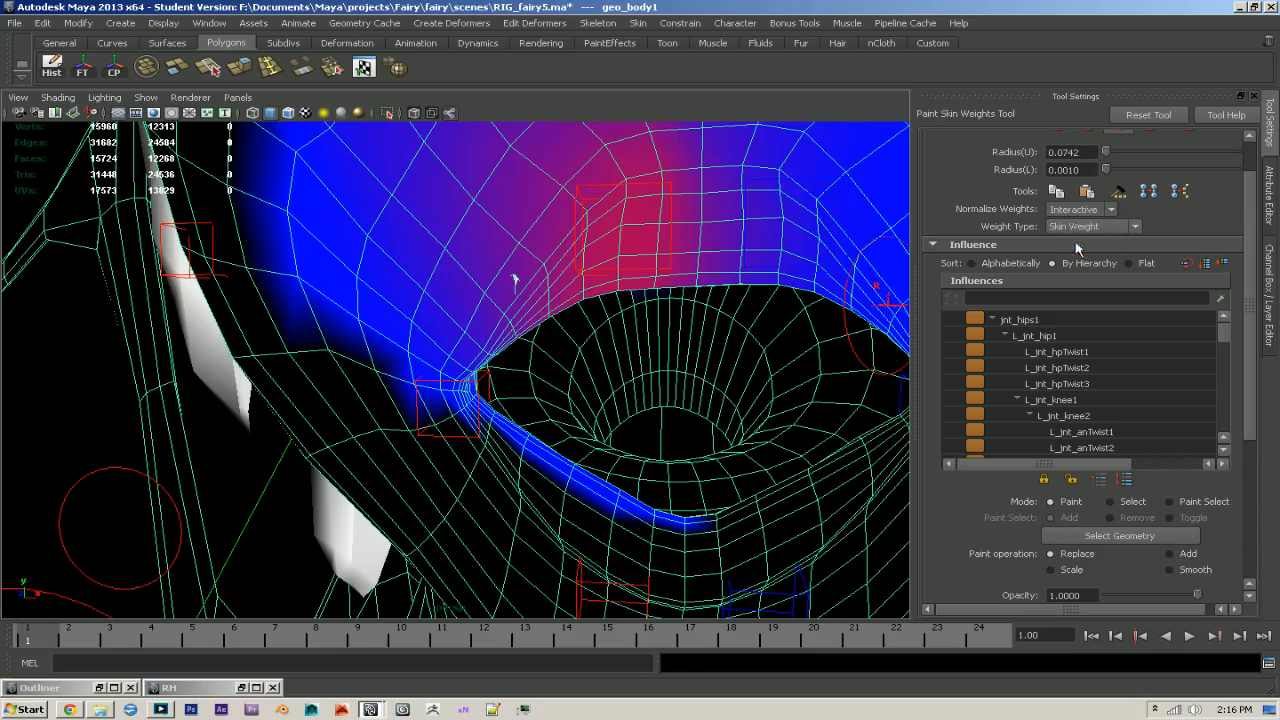
left_click(1076, 244)
left_click(601, 365)
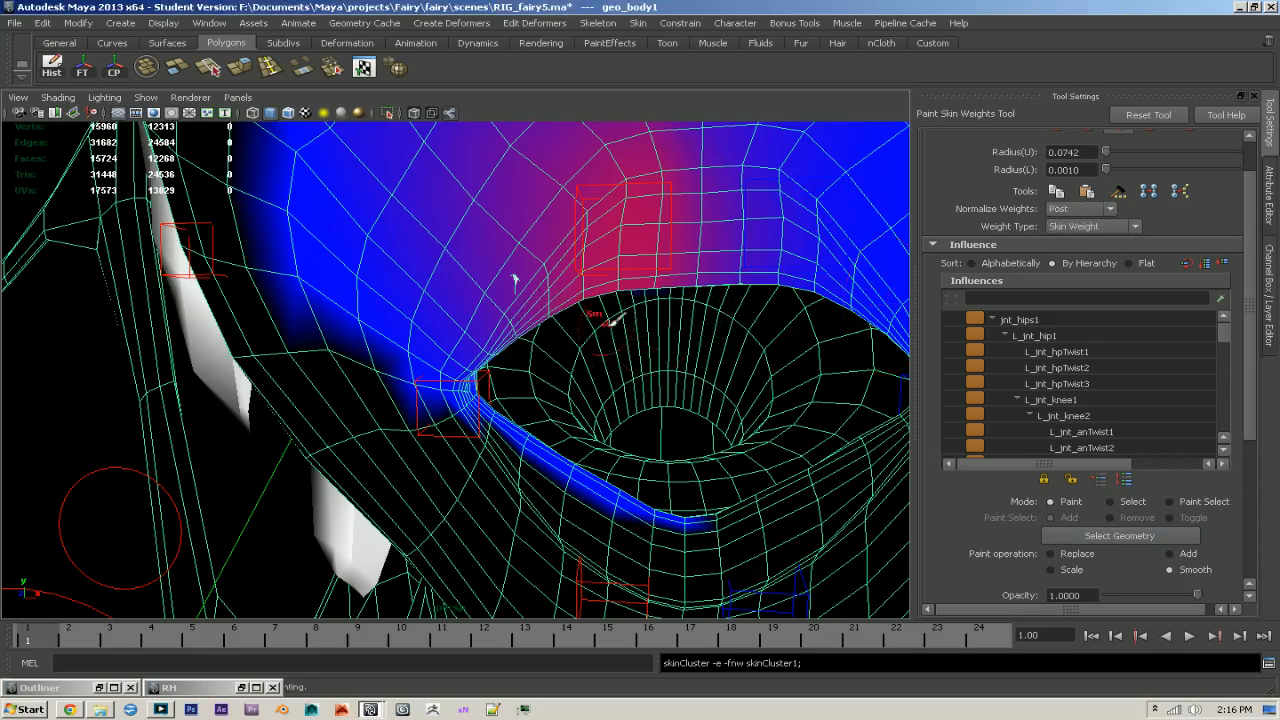
mouse_move(515, 353)
left_mouse_down("alt")
mouse_move(422, 355)
mouse_move(445, 334)
mouse_move(393, 302)
left_mouse_up("alt")
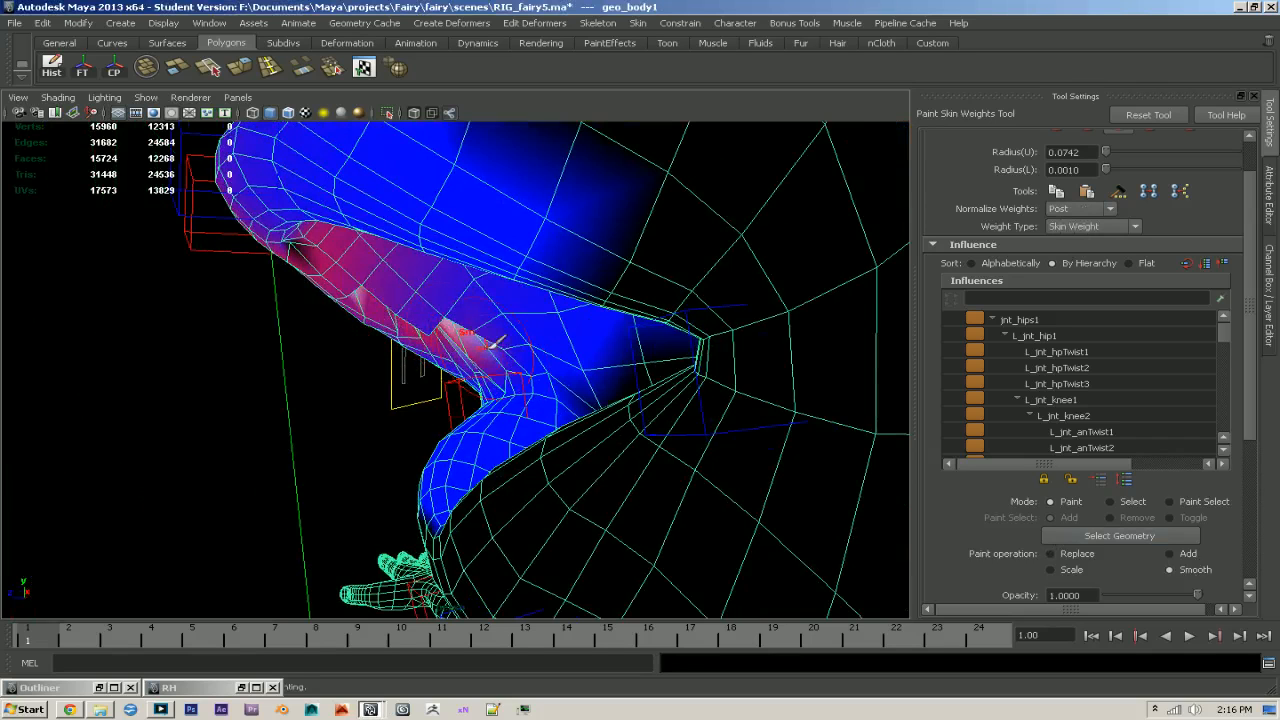
left_click_drag(491, 346, 418, 290, "alt")
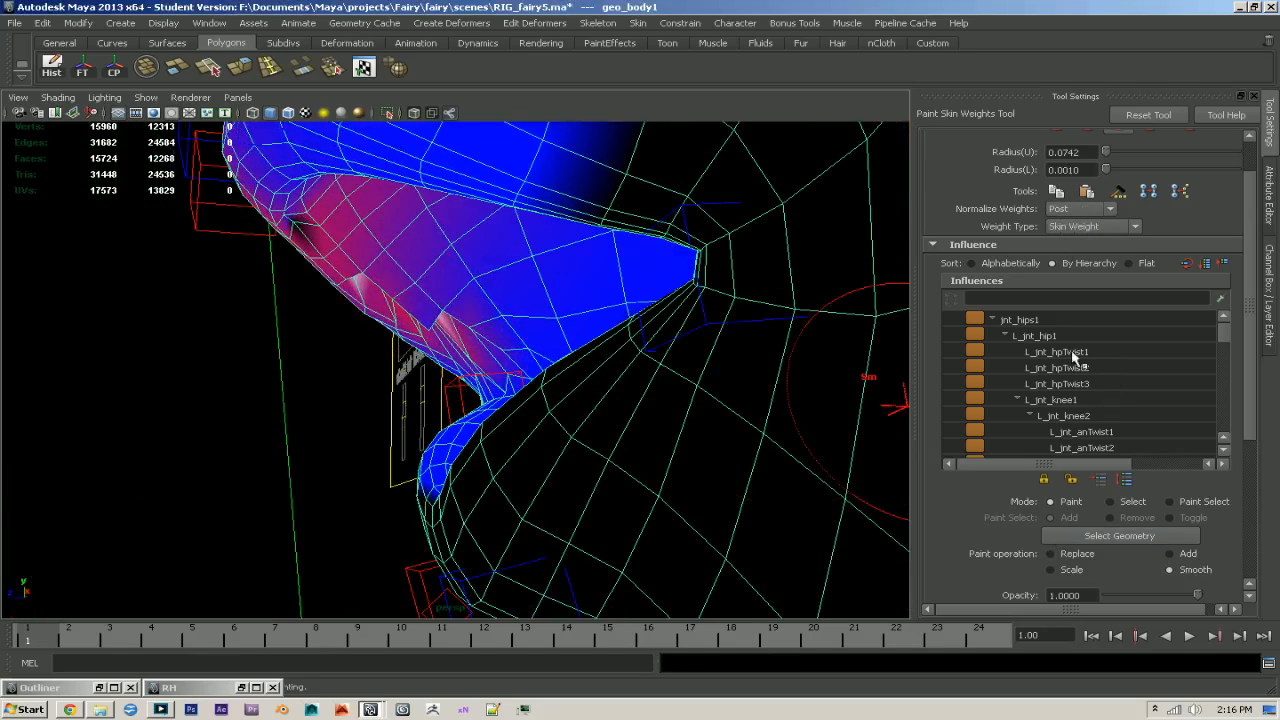
- Smooth the R_jnt_cornerMouth1 weights along the inner mouth and the right upper lip
left_click_drag(1223, 332, 1233, 420)
left_click(1130, 412)
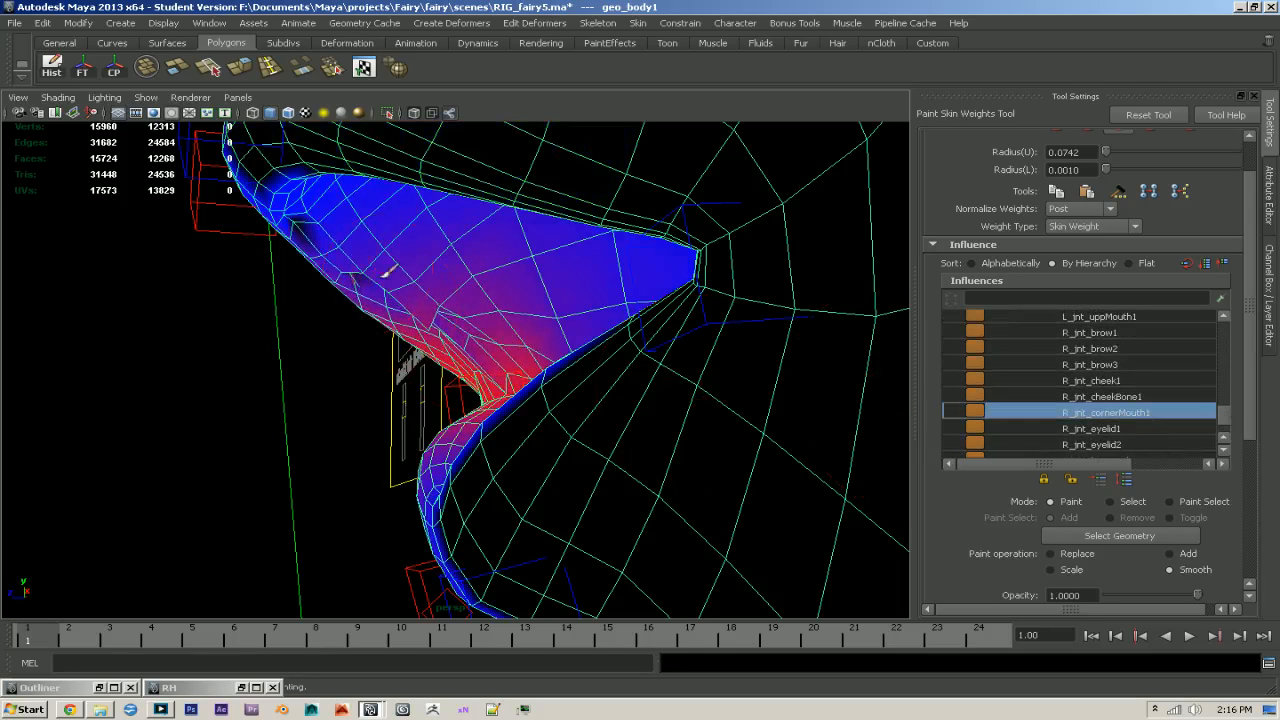
left_click_drag(410, 275, 558, 284, "alt")
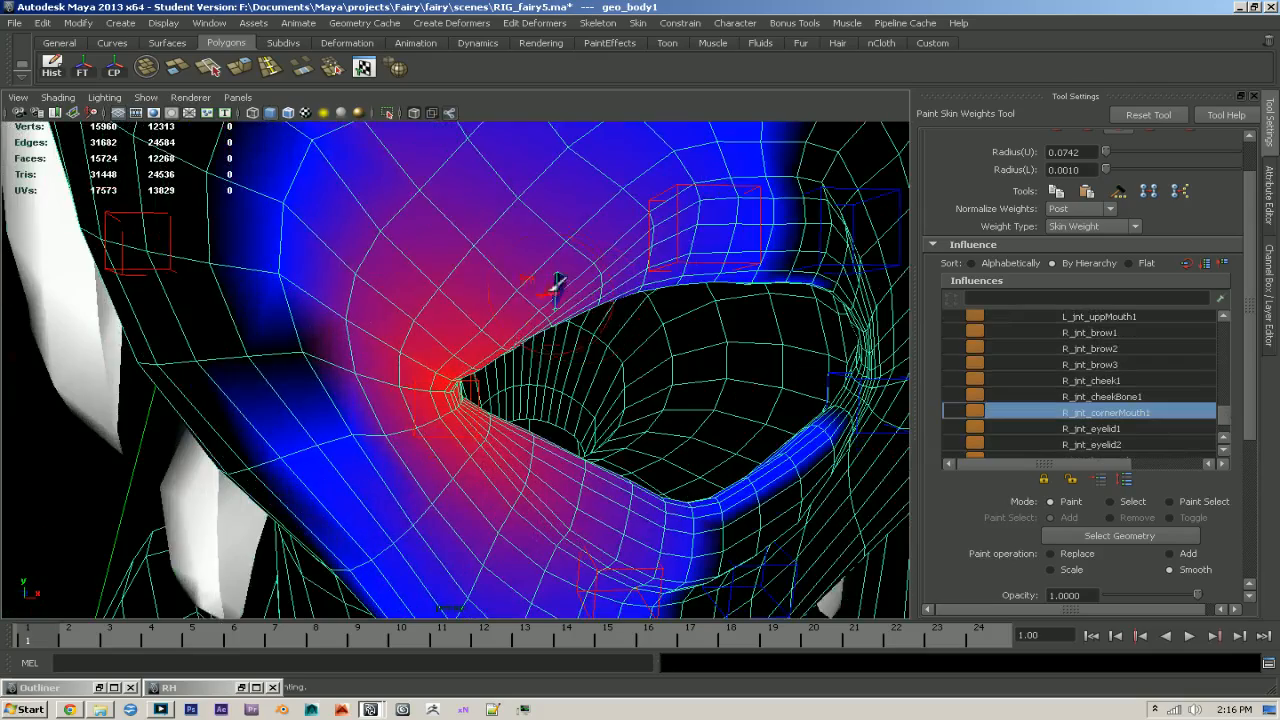
left_click_drag(497, 326, 657, 335, "alt")
- Smooth the jnt_neck2 and jnt_jaw1 weights on the inner surface of the right side of the mouth
scroll(1183, 376, "up", 6)
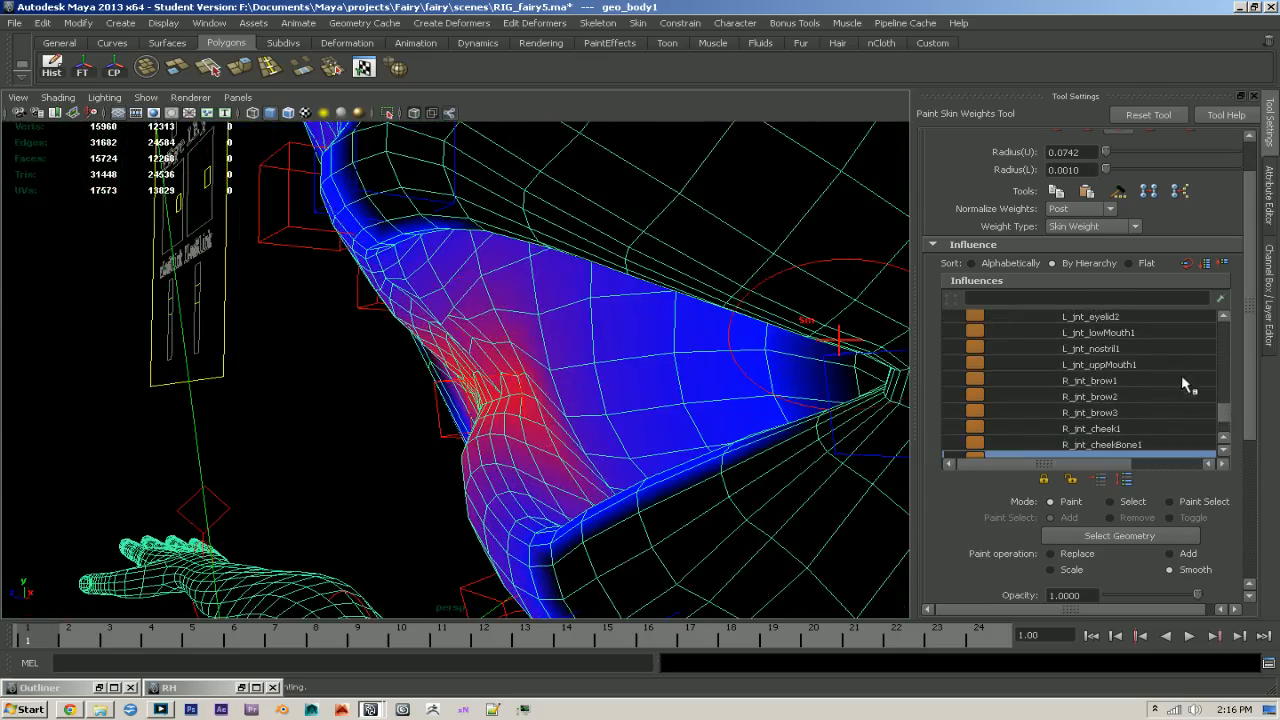
left_click(1075, 332)
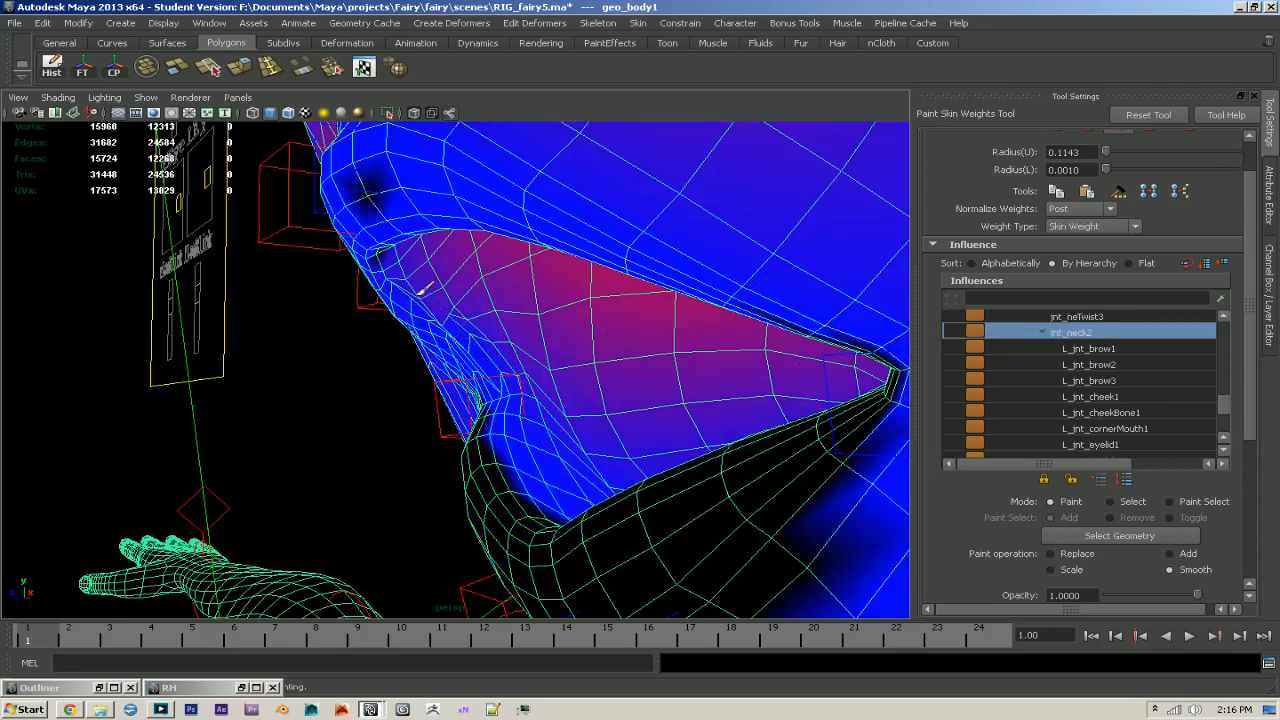
left_click_drag(423, 286, 600, 270, "alt")
mouse_move(548, 350)
left_mouse_down("alt")
mouse_move(485, 328)
mouse_move(457, 337)
mouse_move(560, 368)
left_mouse_up("alt")
scroll(1224, 410, "down", 10)
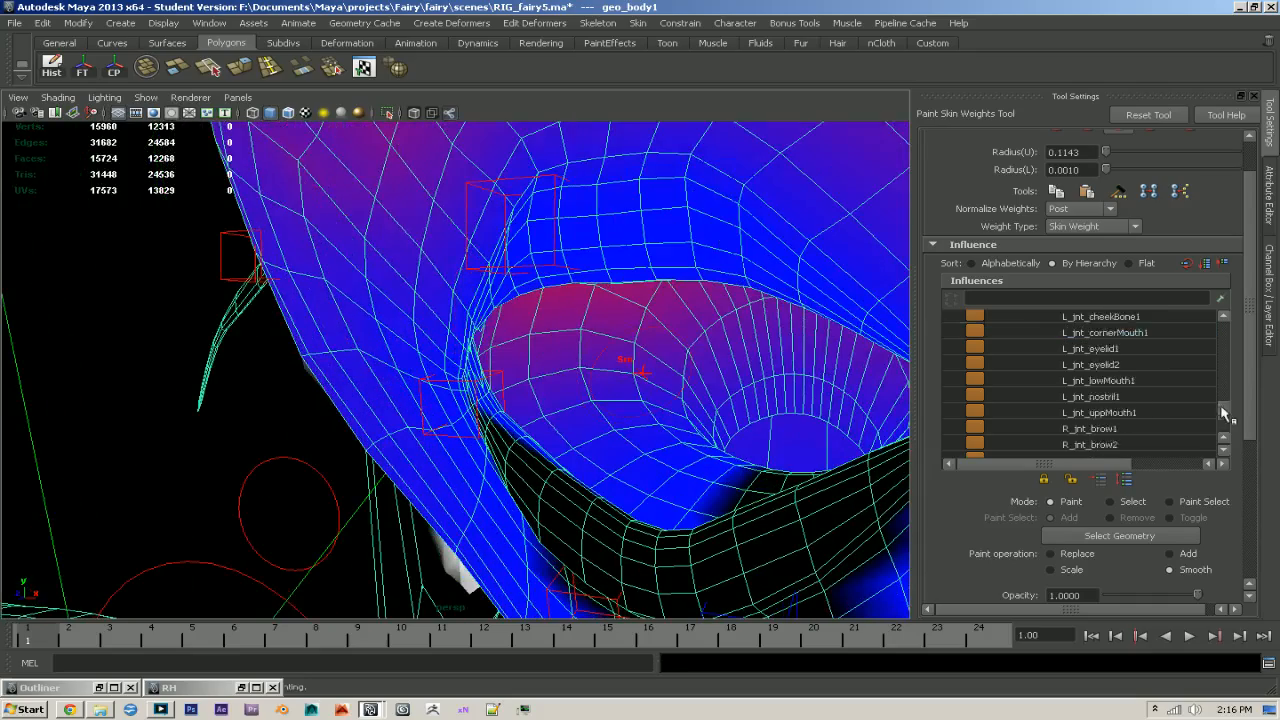
left_click(1085, 412)
left_click_drag(450, 318, 580, 330, "alt")
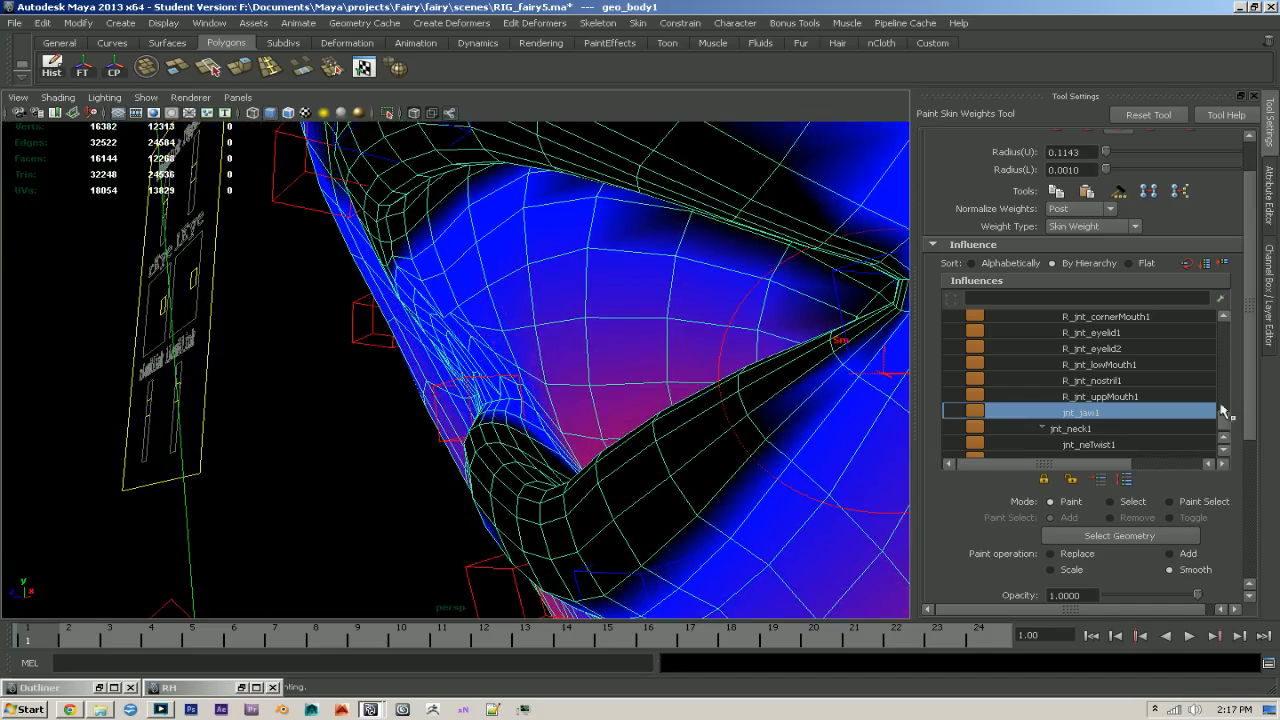
- Smooth the L_jnt_uppMouth1 weights along the inner upper lip toward the right mouth corner
scroll(1089, 363, "up", 3)
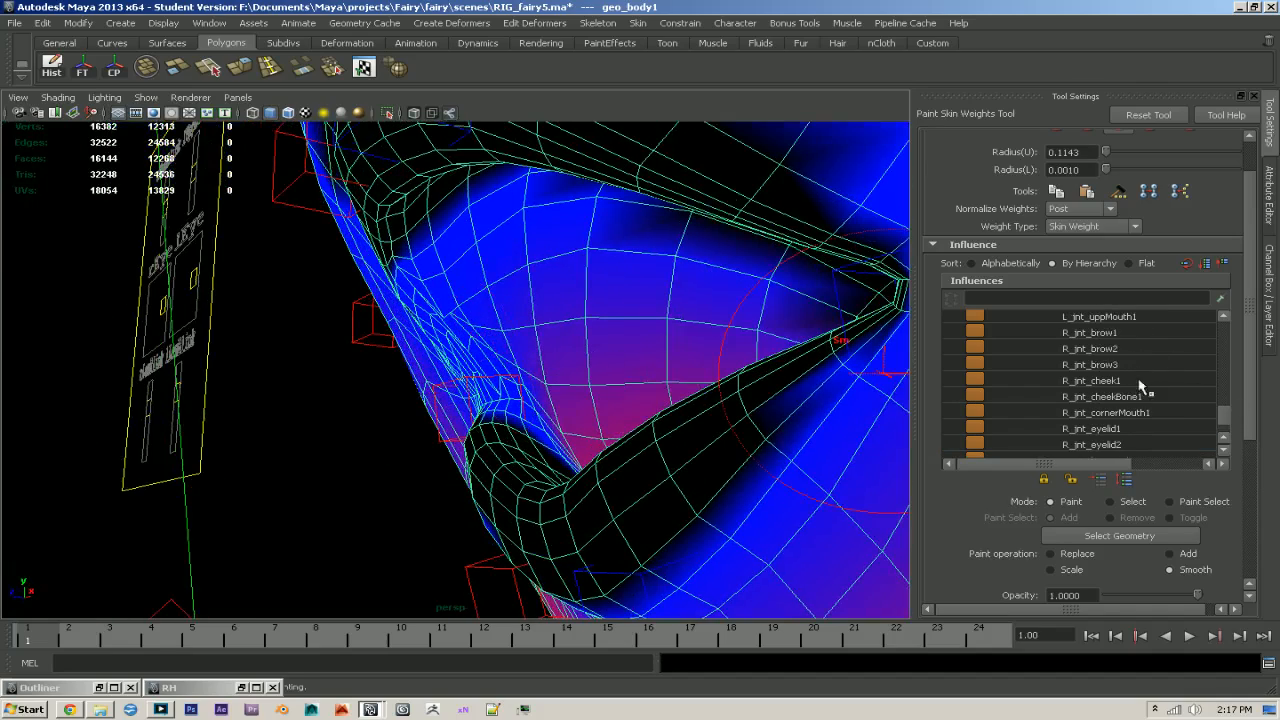
scroll(1137, 397, "up", 1)
left_click(1100, 348)
left_click_drag(422, 291, 486, 340)
mouse_move(447, 290)
left_mouse_down("alt")
mouse_move(548, 316)
mouse_move(464, 345)
left_mouse_up("alt")
mouse_move(535, 312)
left_mouse_down("alt")
mouse_move(436, 312)
mouse_move(429, 349)
left_mouse_up("alt")
right_click_drag(429, 349, 612, 412, "alt")
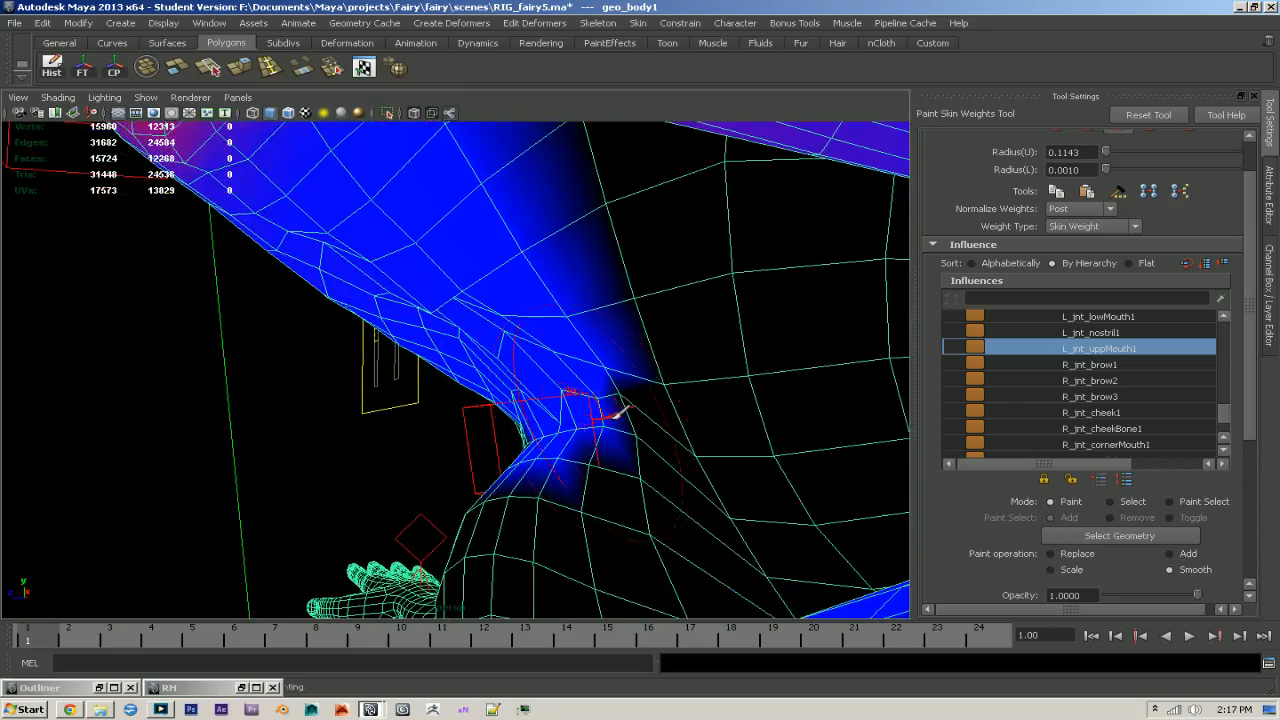
- Smooth the L_jnt_lowMouth1 weights around the inner right mouth corner
left_click(1140, 366)
left_click(1131, 348)
scroll(1131, 343, "up", 1)
left_click(1131, 333)
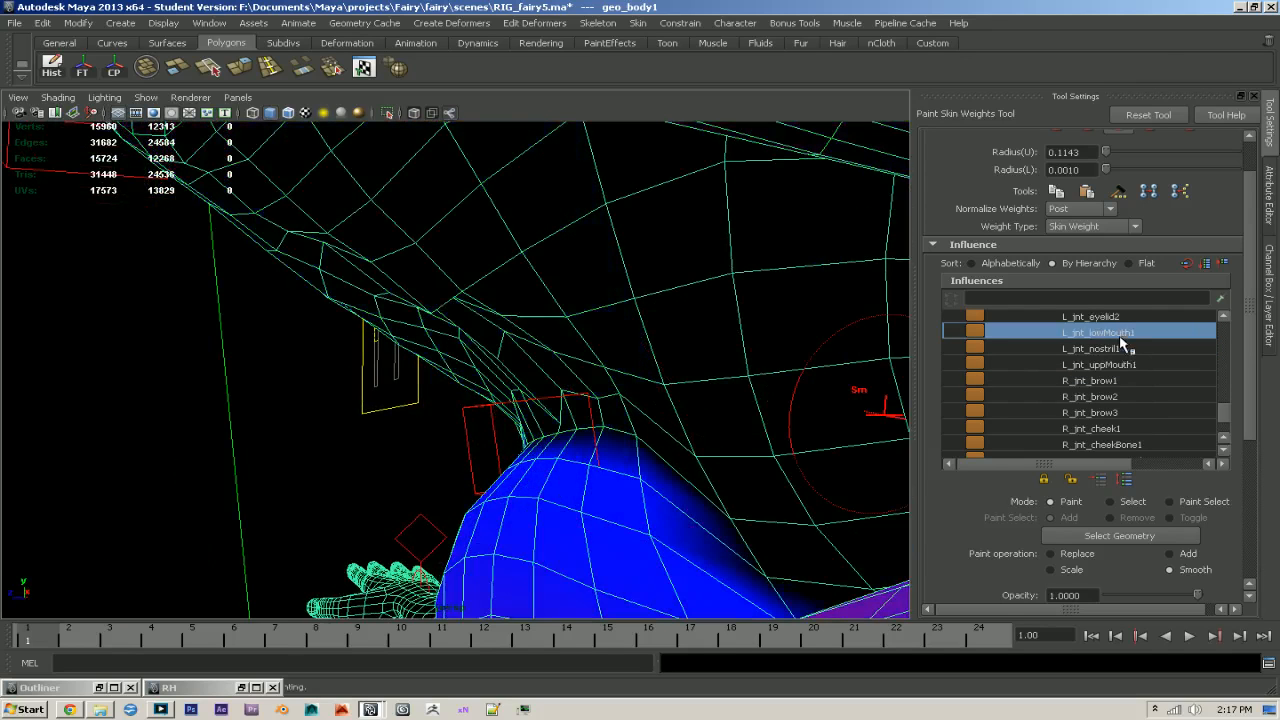
mouse_move(438, 330)
left_mouse_down()
mouse_move(490, 380)
mouse_move(380, 290)
left_mouse_up()
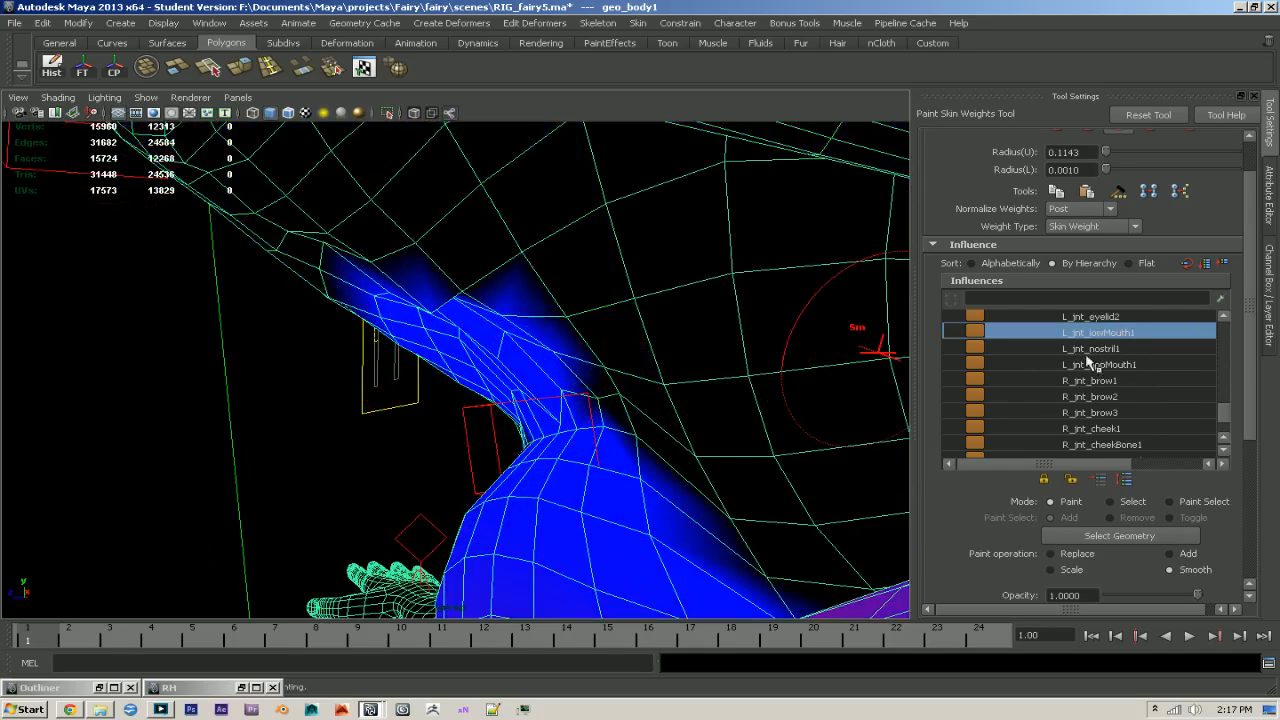
- Smooth the R_jnt_cornerMouth1 weights again over the uneven vertices inside the right mouth corner
scroll(1113, 366, "up", 3)
scroll(1113, 366, "down", 5)
scroll(1126, 390, "down", 2)
left_click(1126, 364)
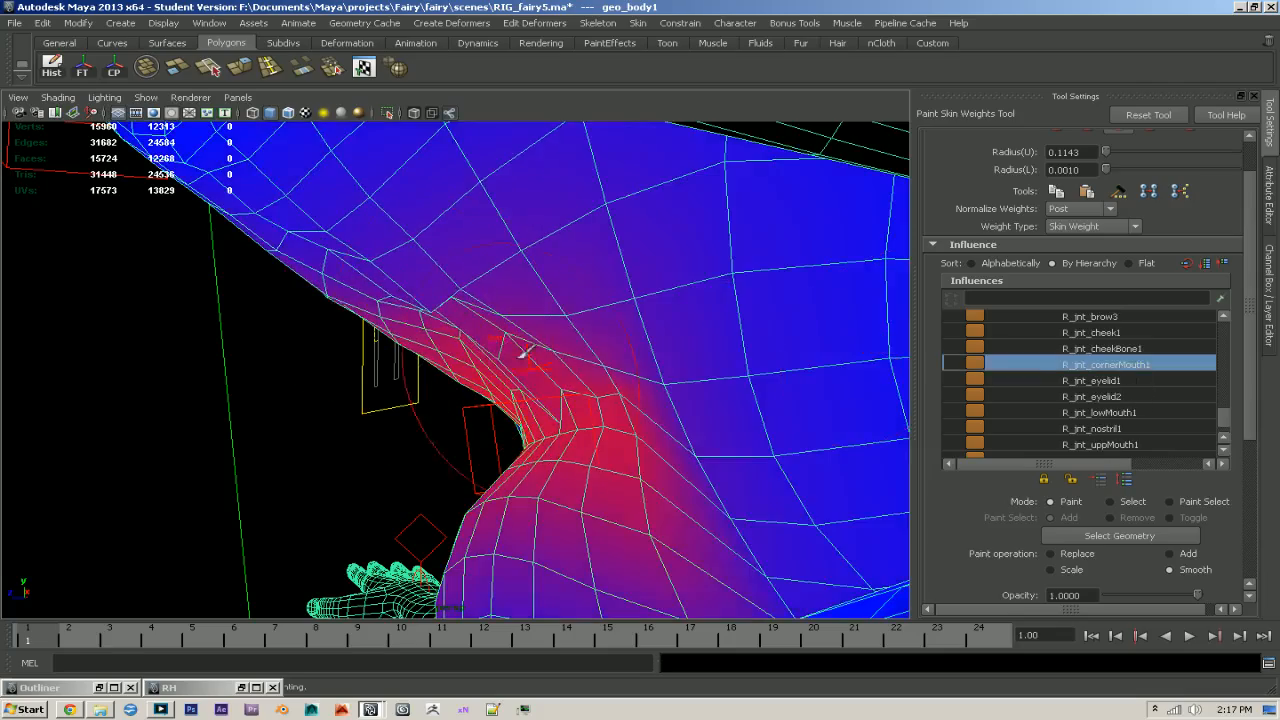
mouse_move(519, 372)
left_mouse_down("alt")
mouse_move(709, 371)
mouse_move(463, 372)
left_mouse_up("alt")
left_click_drag(573, 377, 400, 335, "alt")
right_click_drag(400, 335, 443, 314, "alt")
mouse_move(443, 314)
left_mouse_down()
mouse_move(530, 354)
mouse_move(538, 337)
left_mouse_up()
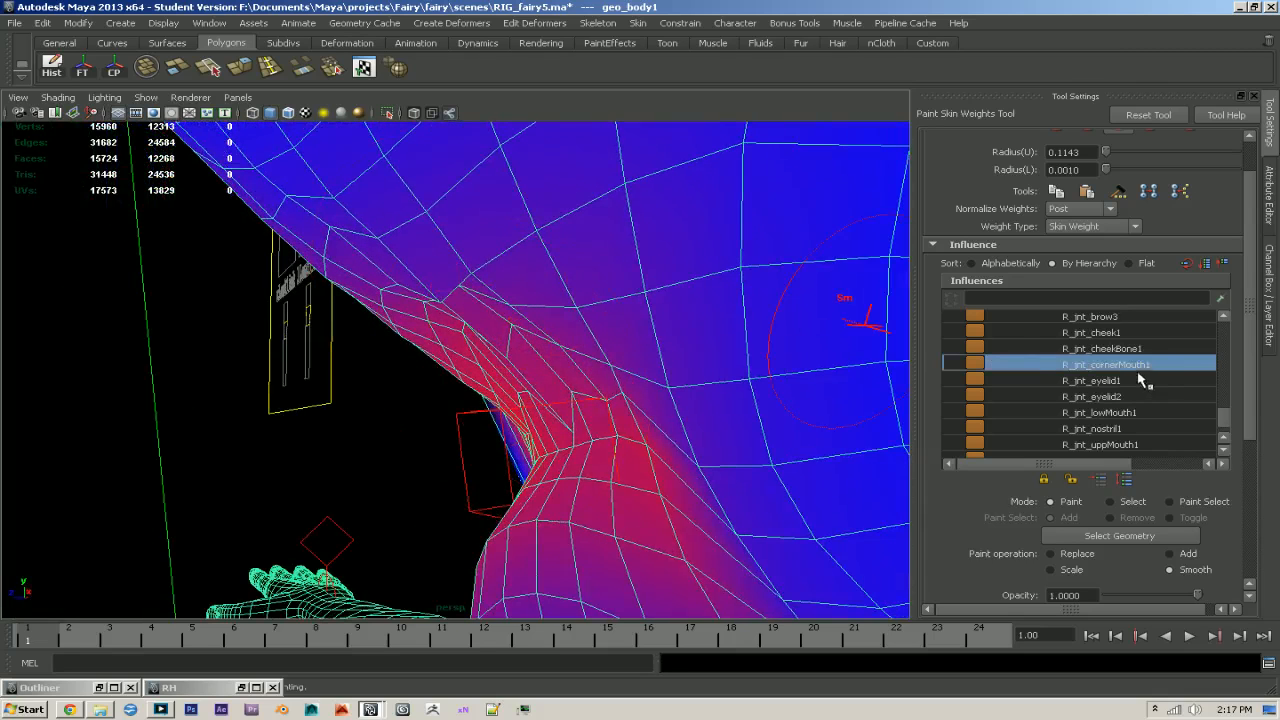
- Smooth the R_jnt_lowMouth1 and R_jnt_uppMouth1 weights around the right mouth corner and inner upper lip
left_click(1130, 412)
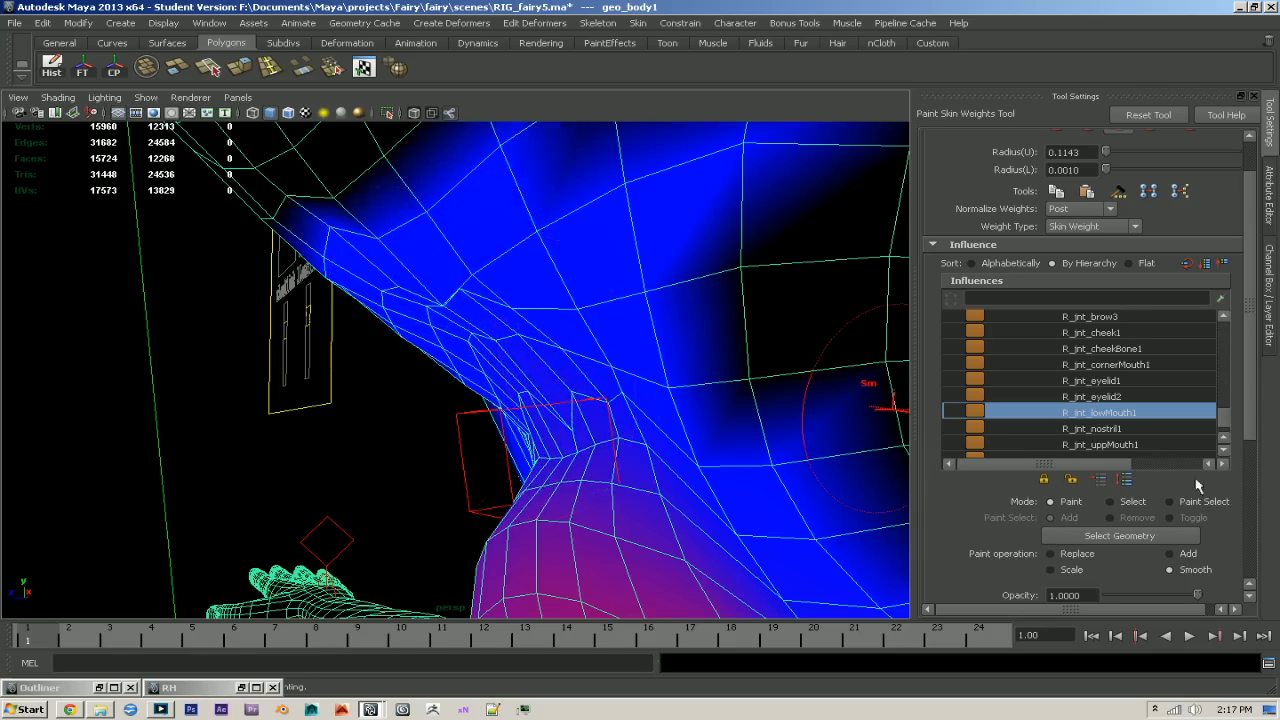
left_click(1157, 442)
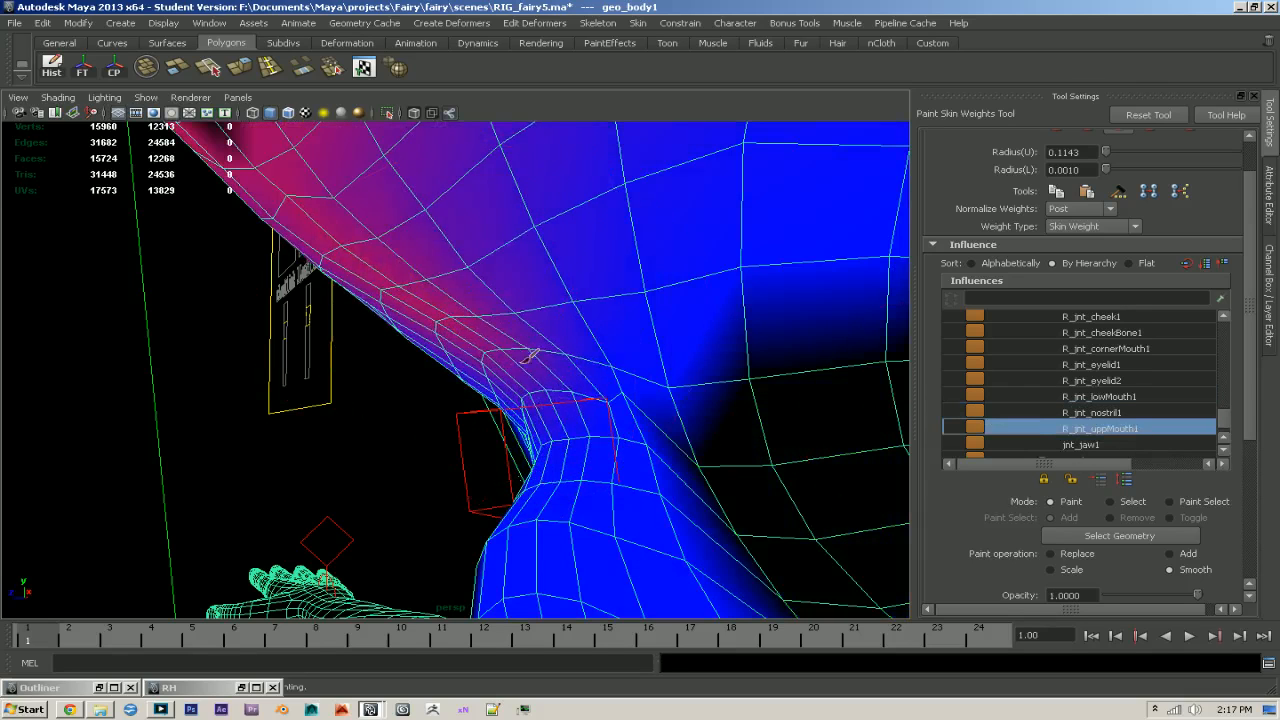
left_click_drag(413, 282, 576, 316, "alt")
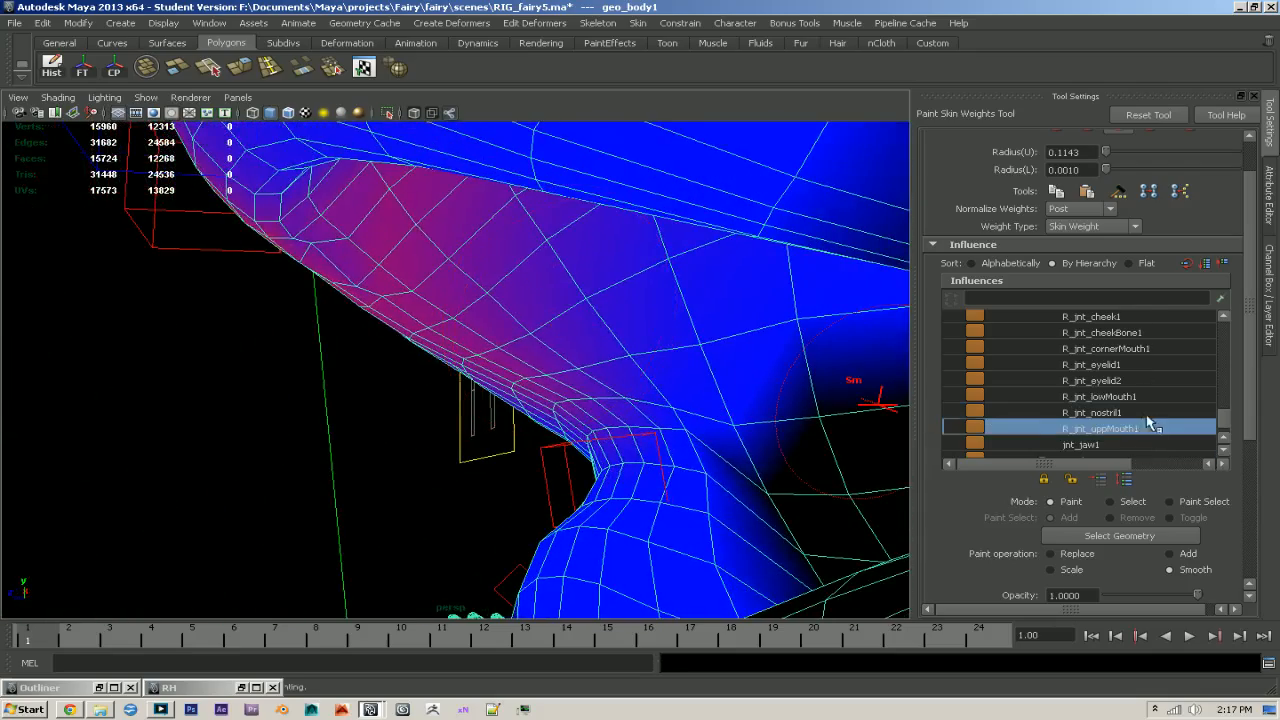
- Smooth the L_jnt_uppMouth1 weights along the inner upper lip and switch weight normalization back from Post
scroll(1147, 424, "up", 2)
left_click(1100, 348)
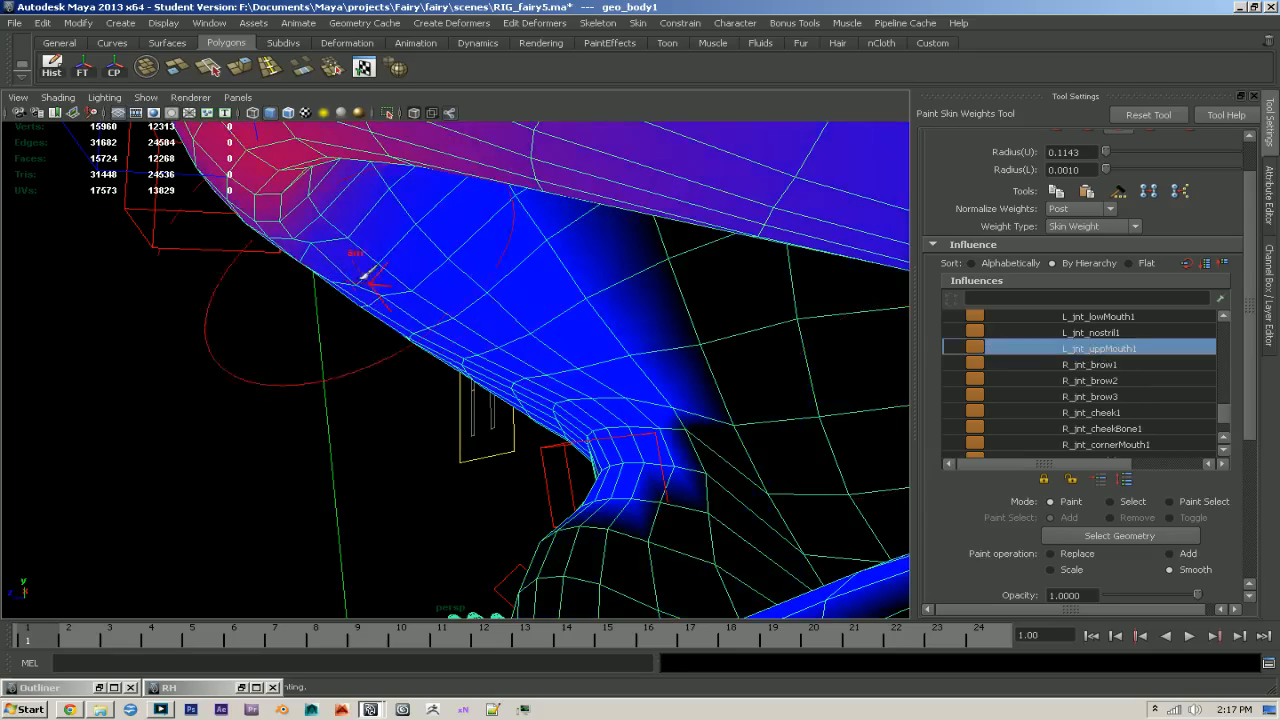
left_click_drag(350, 275, 647, 362, "alt")
left_click(1080, 209)
left_click(1075, 226)
left_click(676, 366)
right_click_drag(751, 408, 755, 445, "alt")
- Close the mouth by rotating ctr_jaw1 to about Rotate Z 1.164 and inspect the lips from the front
key("q")
left_click(800, 459)
mouse_move(794, 463)
left_mouse_down("alt")
mouse_move(697, 470)
mouse_move(505, 545)
mouse_move(520, 413)
left_mouse_up("alt")
left_click(501, 588)
key("e")
left_click_drag(396, 300, 400, 281)
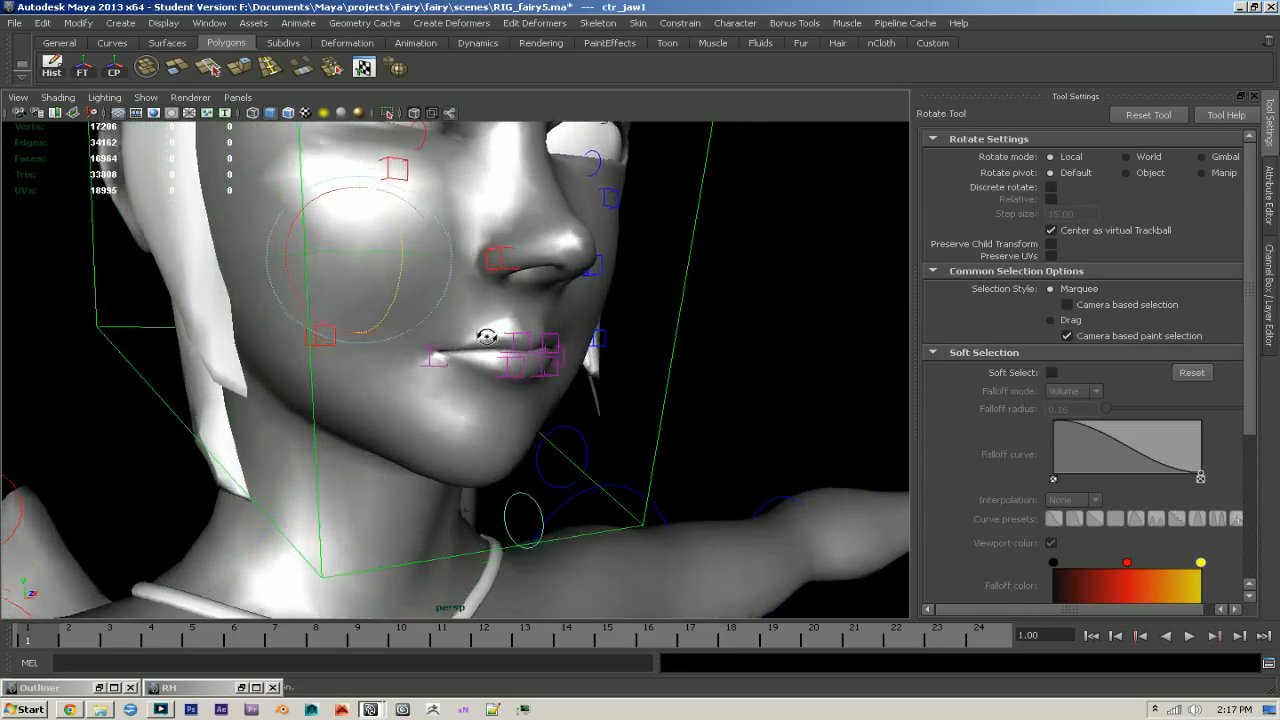
left_click_drag(475, 327, 369, 351, "alt")
middle_click_drag(369, 351, 360, 415, "alt")
- Set the Sticky Lips attribute of ctr_jaw1 to 1
left_click(1270, 297)
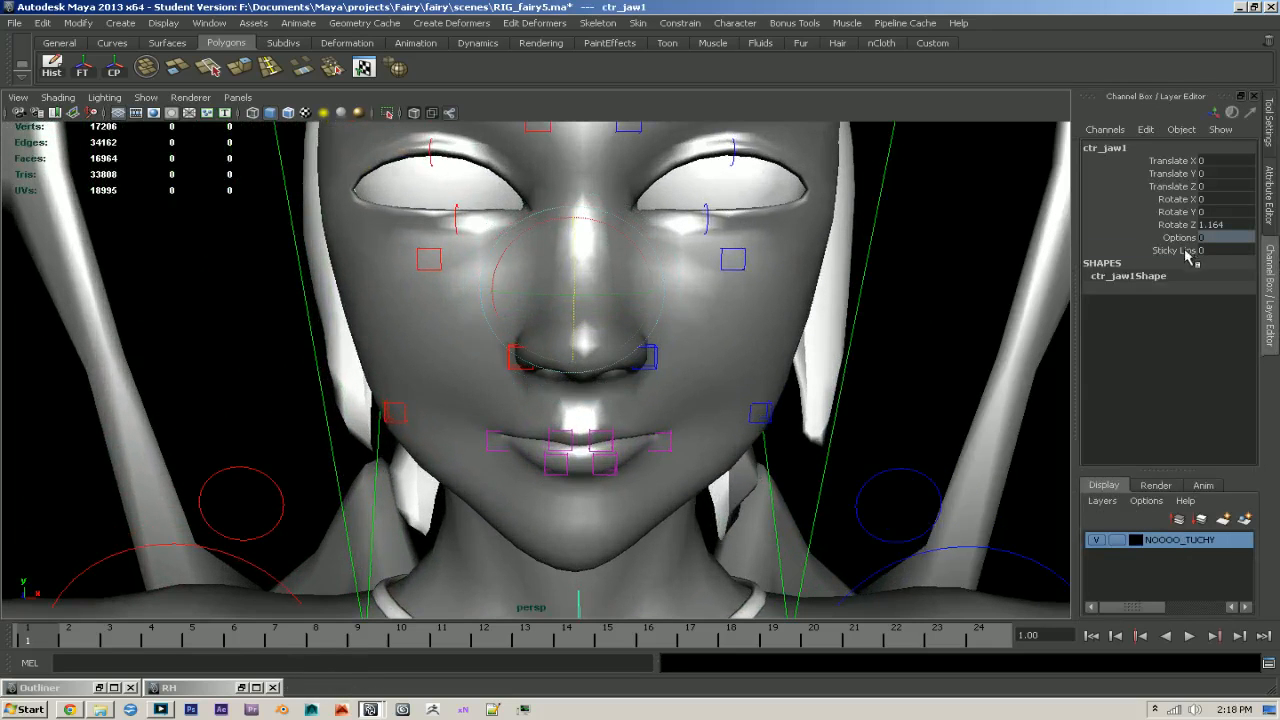
left_click(1187, 252)
right_click_drag(663, 434, 511, 322, "alt")
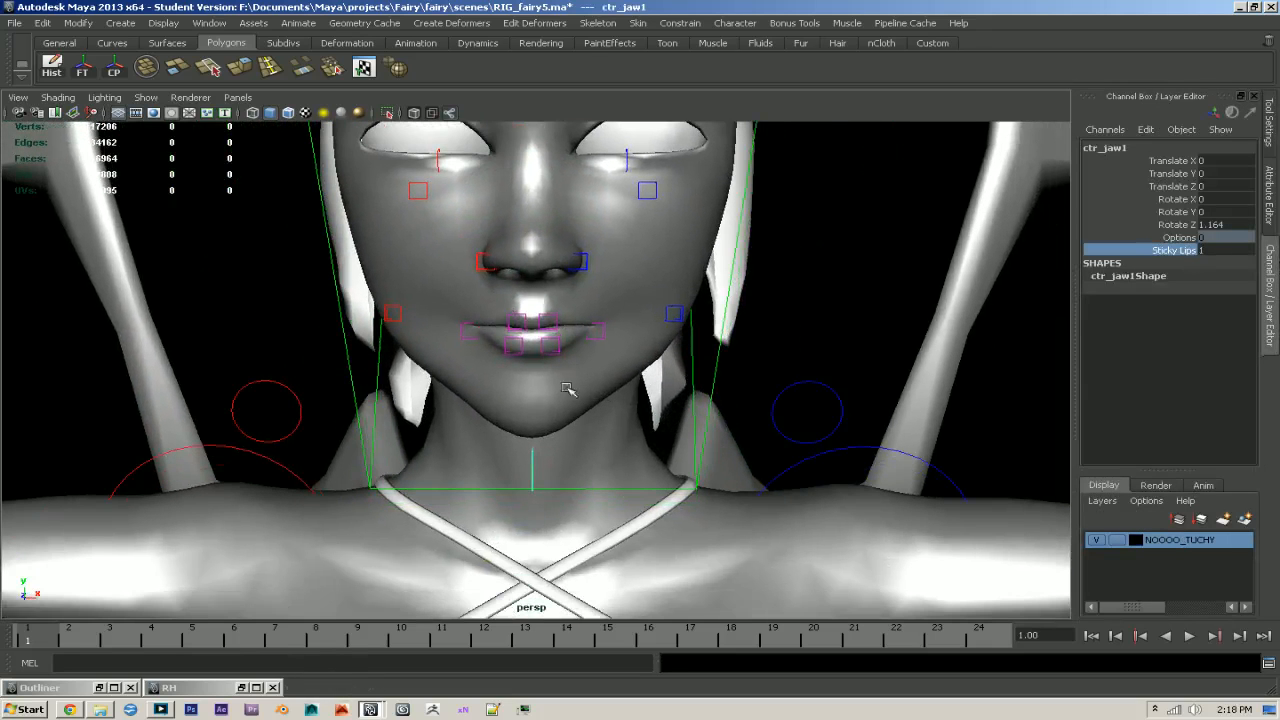
- Try rotating ctr_jaw1 with sticky lips enabled, checking the mouth from an angle, and undo the last change
key("w")
key("e")
left_click_drag(517, 268, 656, 301)
key("ctrl+z")
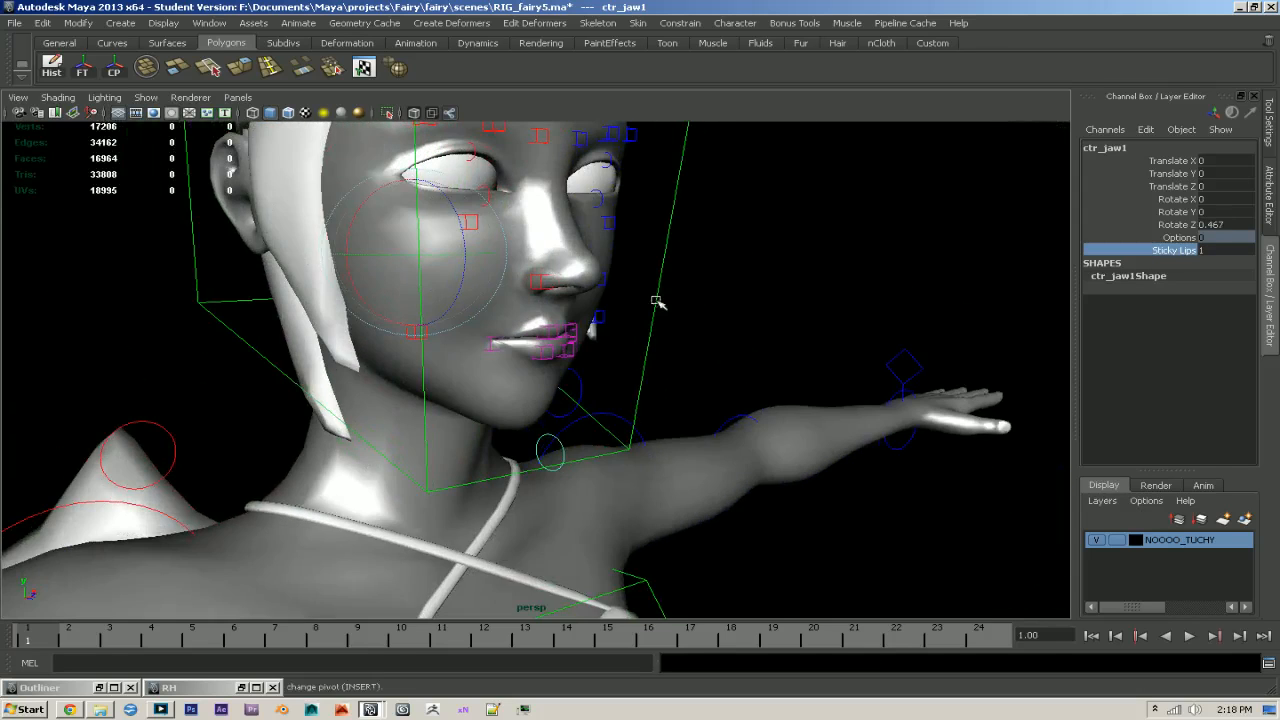
- Reset ctr_jaw1 by setting its Sticky Lips, translation and rotation values to 0
left_click(1205, 250)
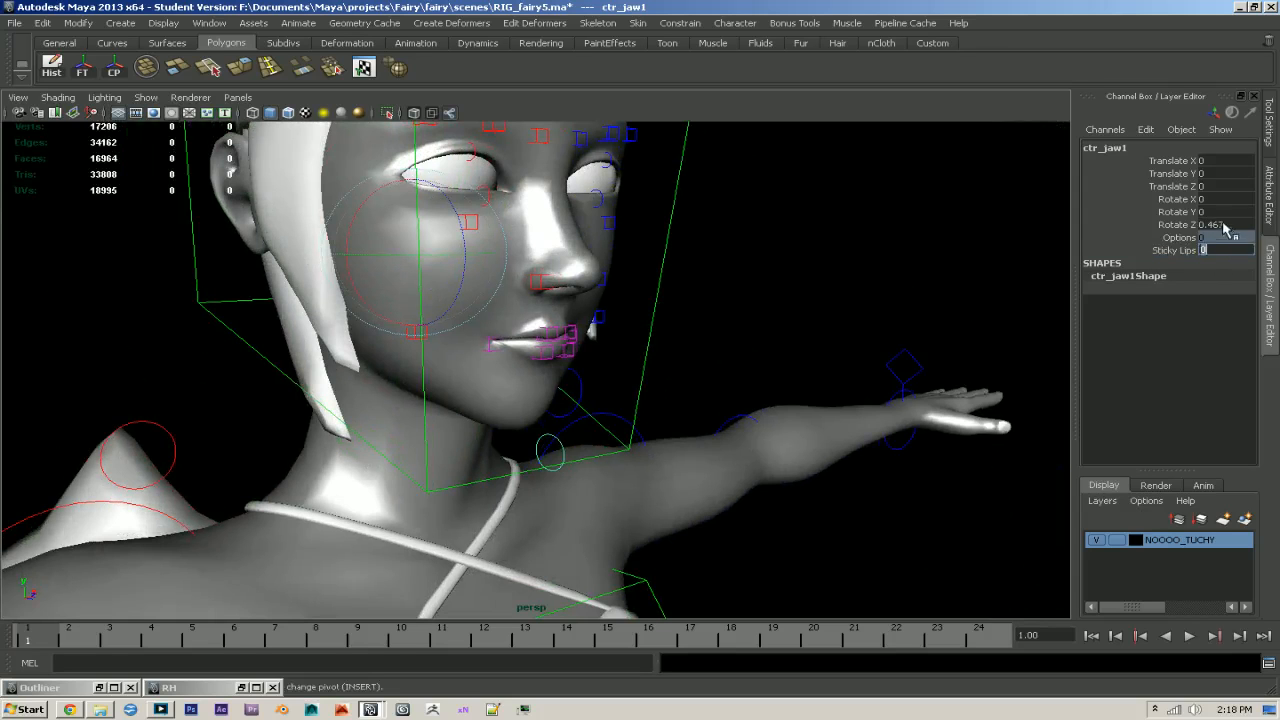
type("0")
left_click_drag(1226, 230, 1213, 173)
- Select the rEye and lEye joystick controls on the facial board and reset their Translate X and Y to 0
left_click_drag(830, 268, 712, 396, "alt")
right_click_drag(712, 396, 624, 405, "alt")
middle_click_drag(624, 405, 621, 362, "alt")
left_click_drag(436, 374, 505, 384, "alt")
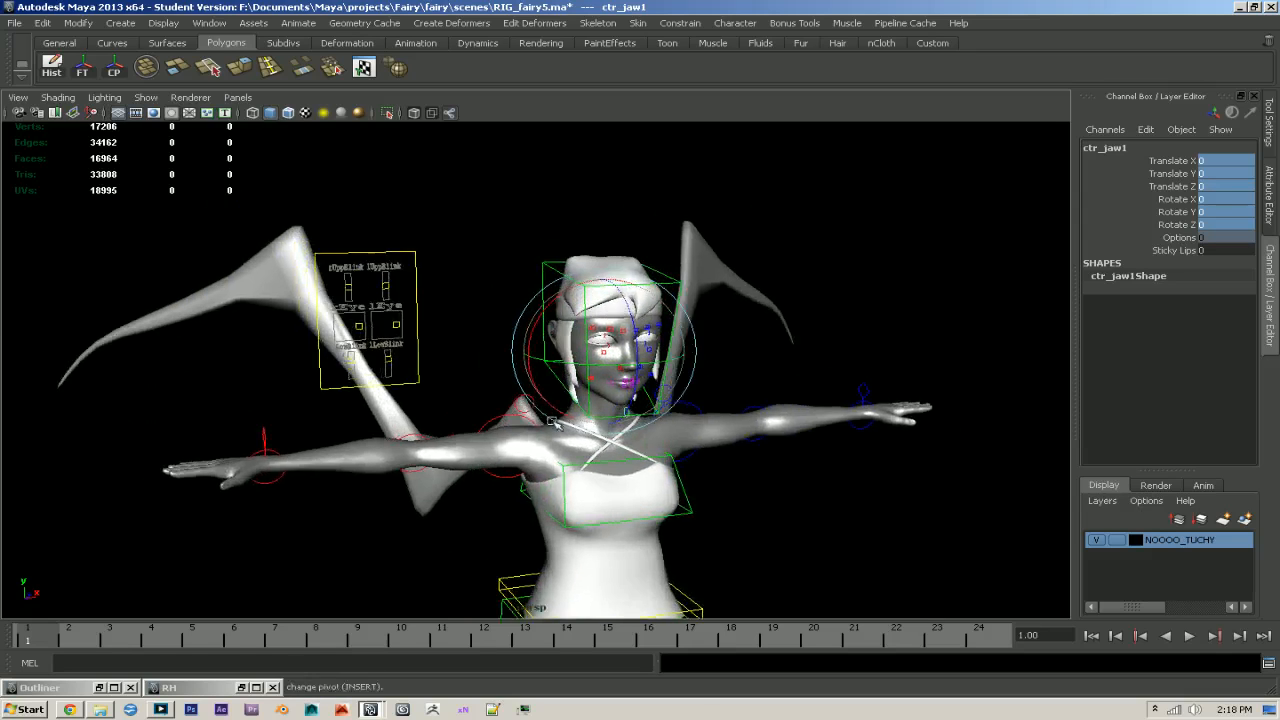
right_click_drag(453, 386, 474, 369, "alt")
key("q")
left_click_drag(307, 296, 404, 318)
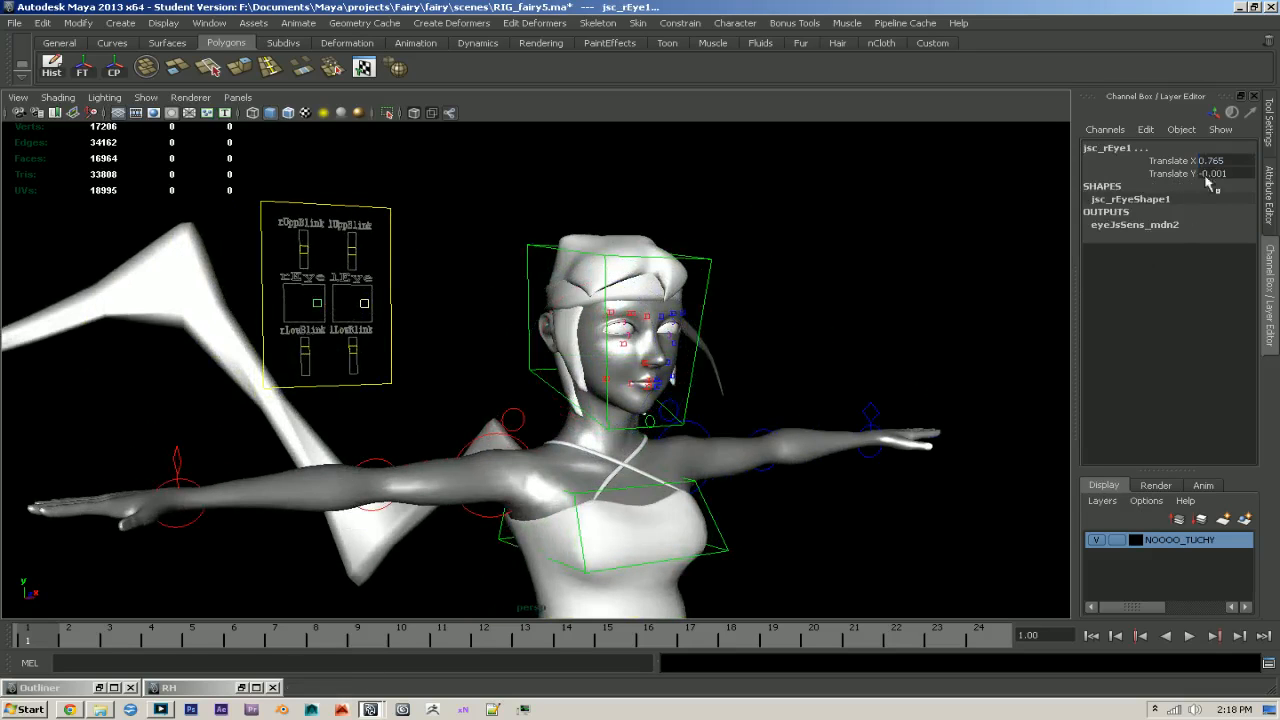
left_click_drag(825, 345, 720, 378, "alt")
- Restore the Rig Helper window, place it beside the character and show its Custom GUI slider options
left_click(243, 689)
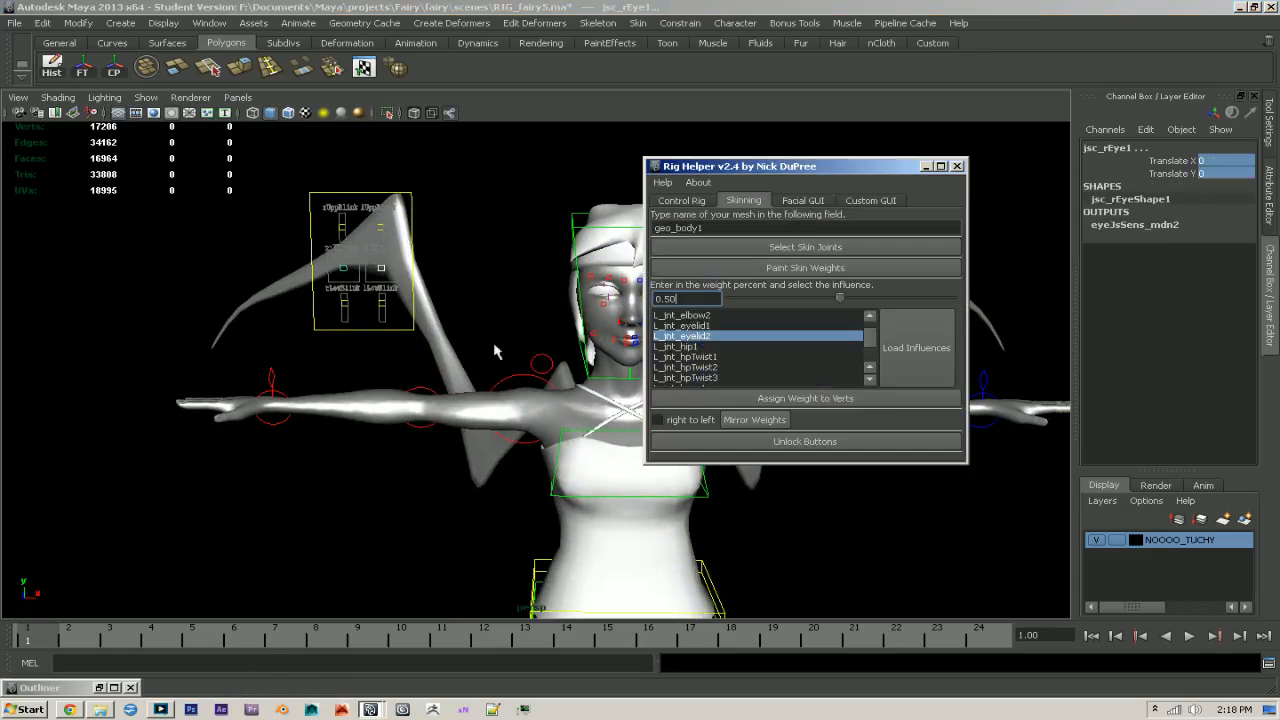
left_click_drag(826, 173, 371, 243)
left_click(760, 253)
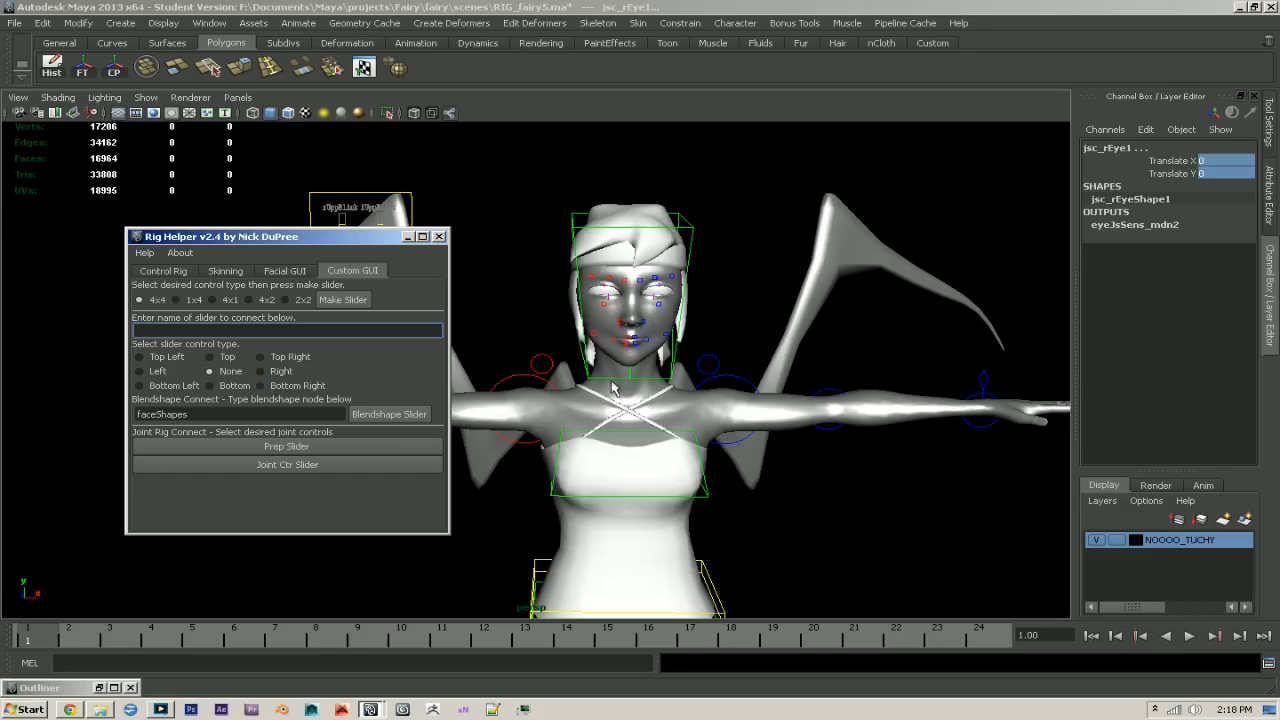
left_click_drag(607, 397, 626, 420, "alt")
right_click_drag(626, 420, 652, 460, "alt")
left_click(161, 710)
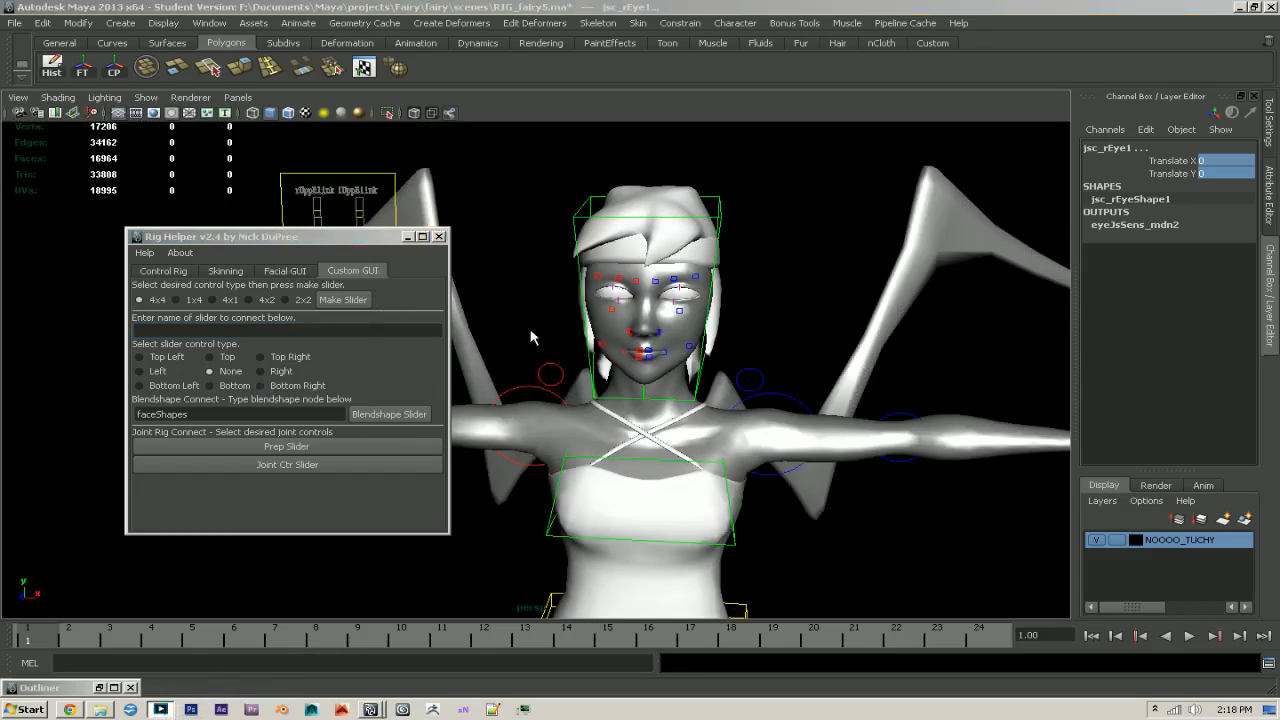